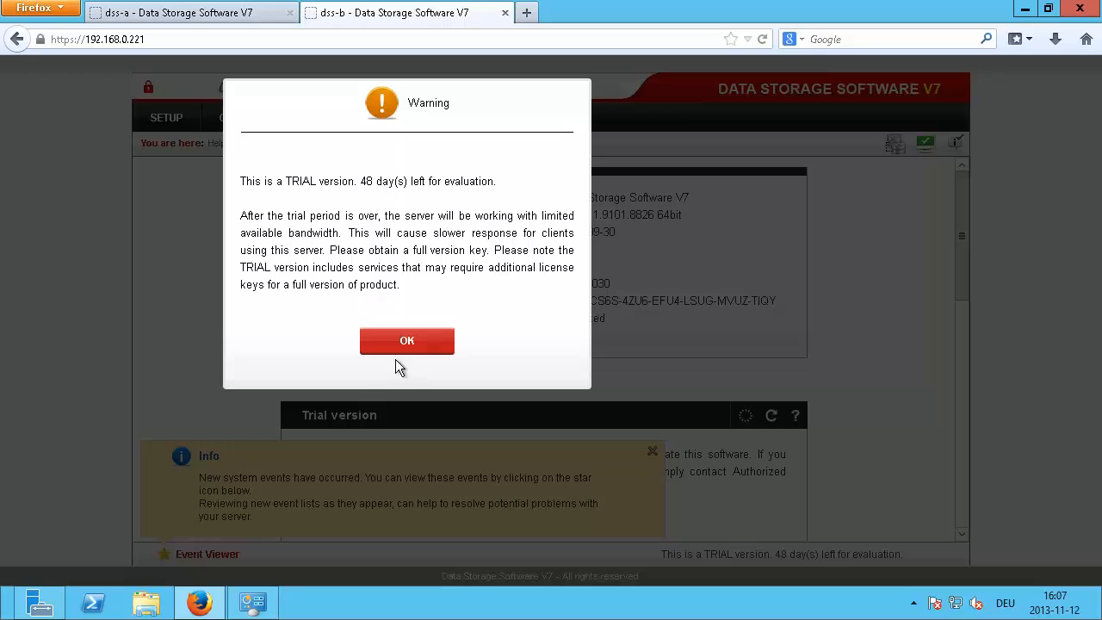
Step: Dismiss the trial version warning and bring up the dss-a server's console
click(404, 344)
click(181, 16)
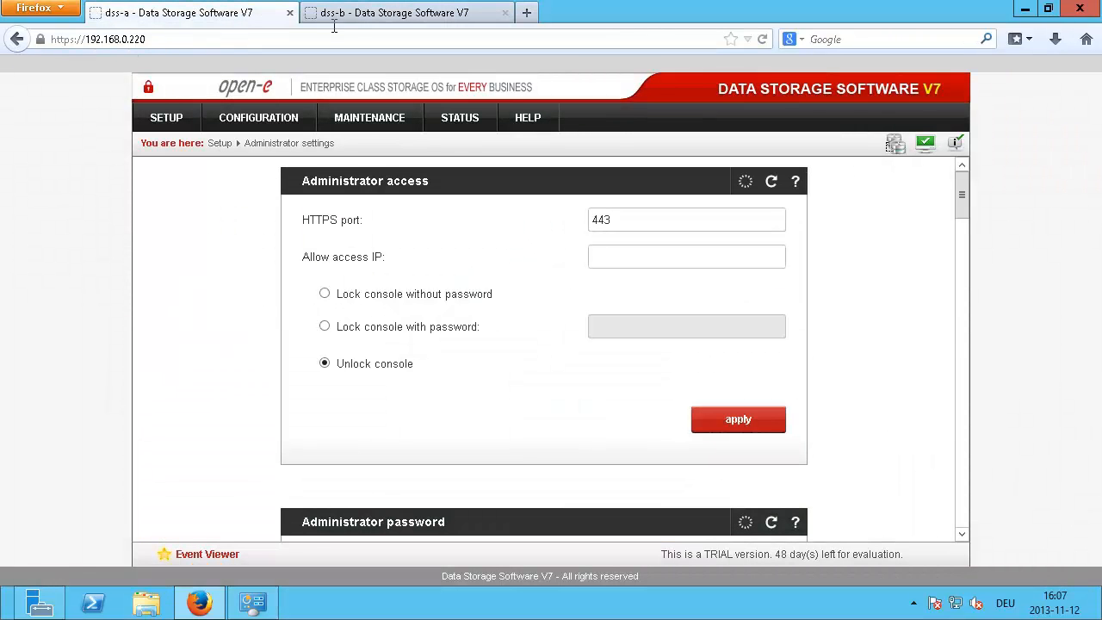
click(357, 15)
click(144, 15)
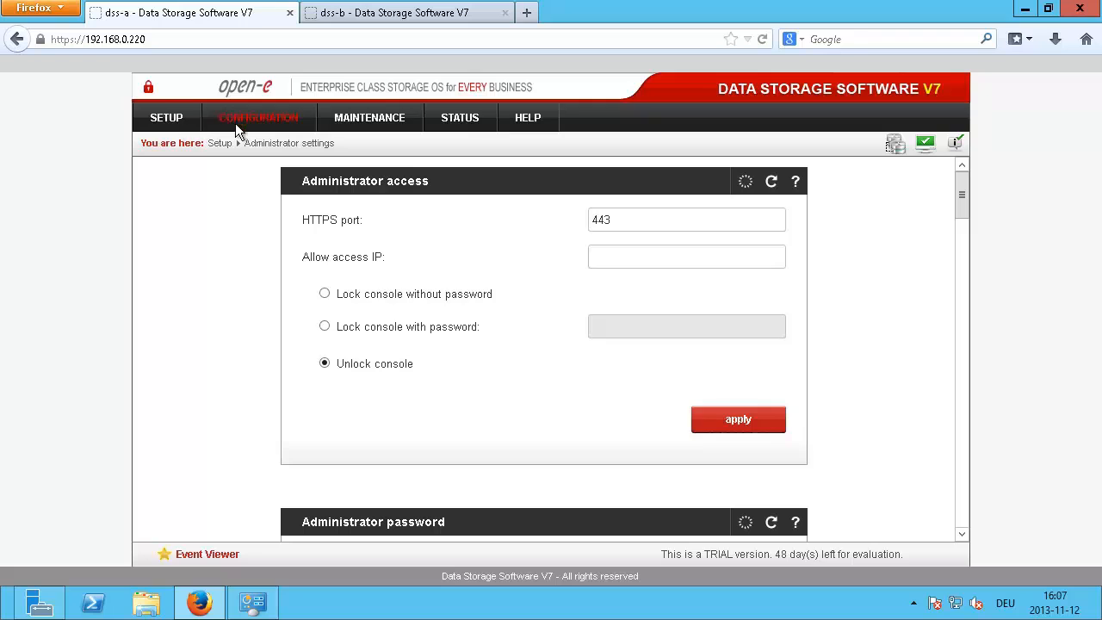
Step: Open SETUP > Network interfaces on dss-a to view its server name and hostname
click(177, 117)
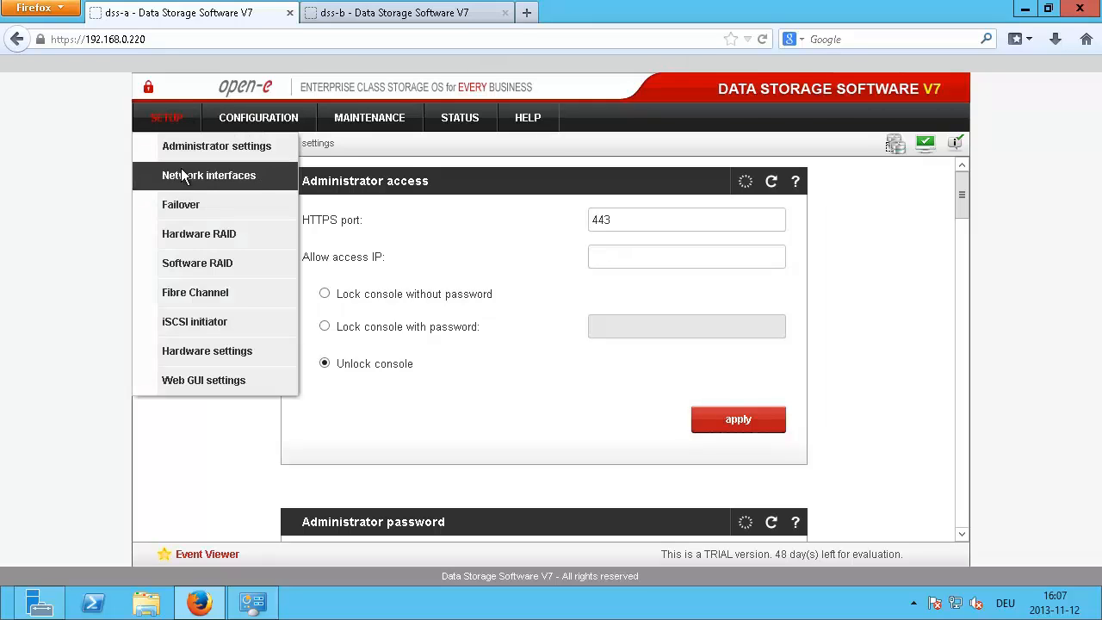
click(211, 176)
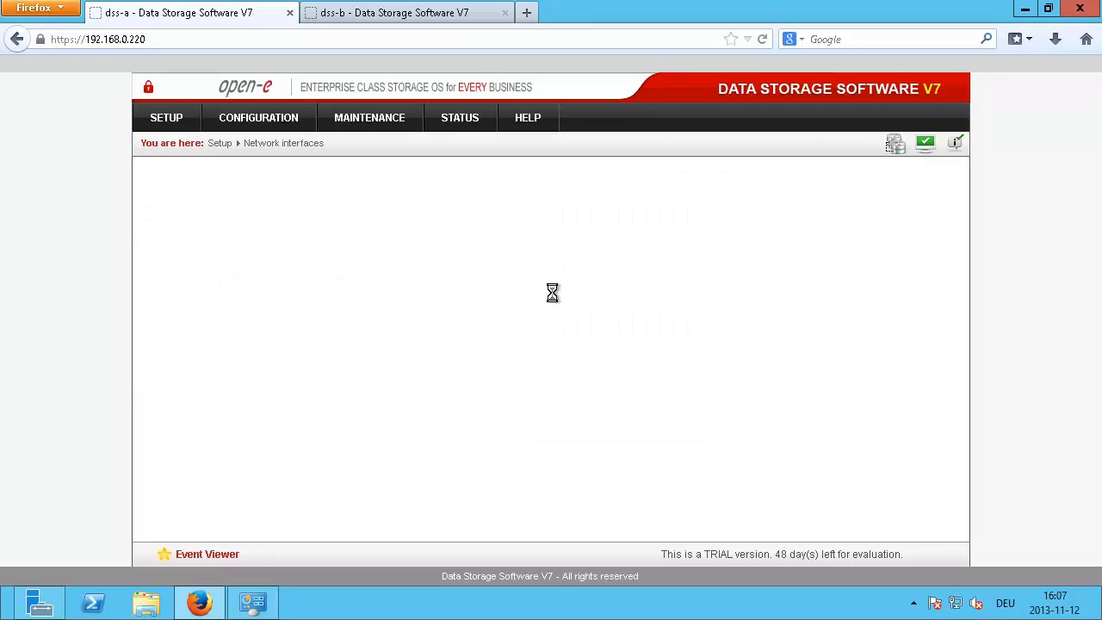
scroll(614, 345, down, 2)
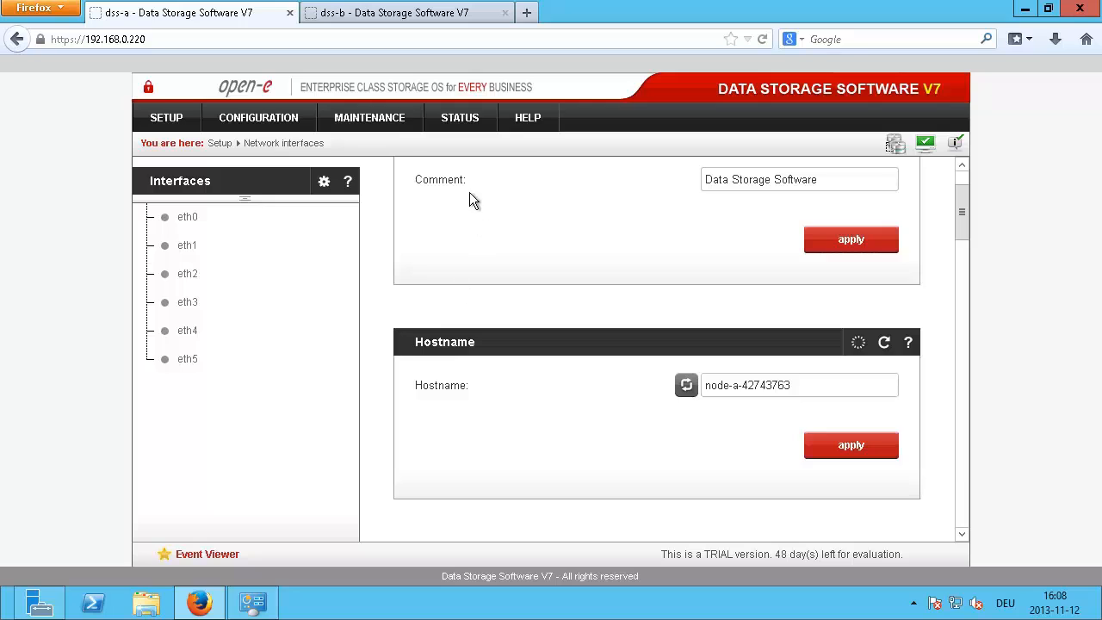
scroll(433, 310, up, 2)
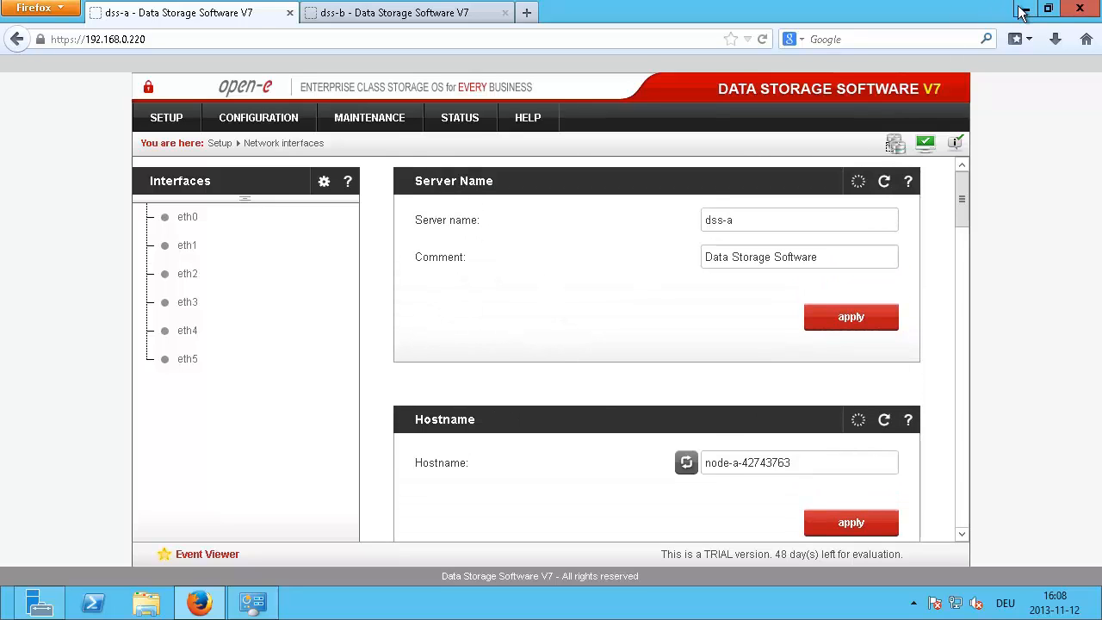
Step: Launch Add Roles and Features from Server Manager, keeping Role-based installation, up to server selection
click(34, 601)
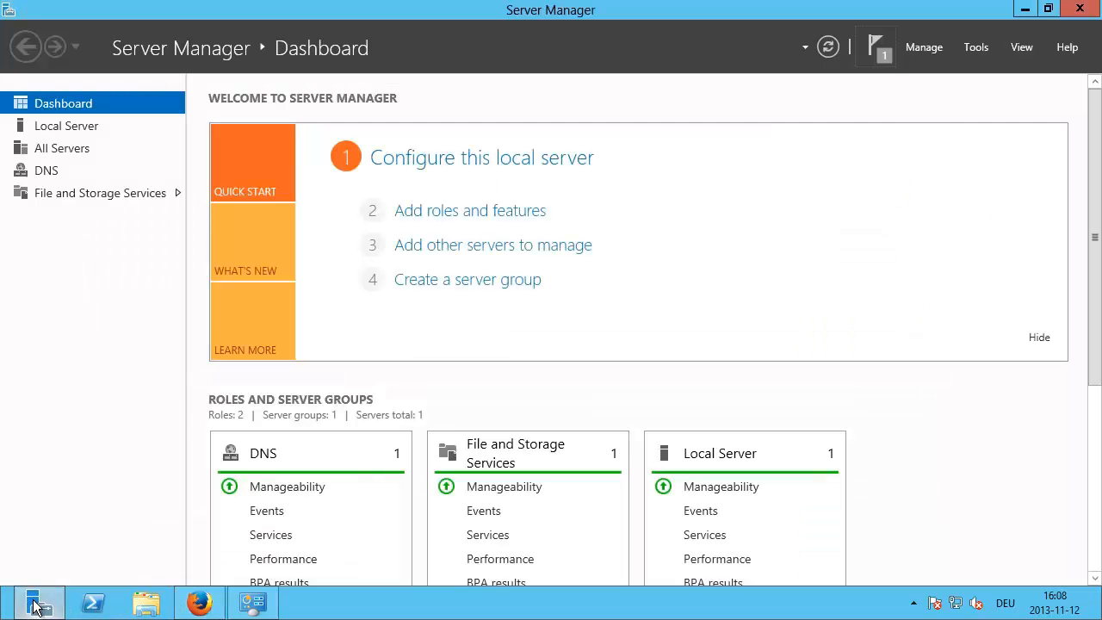
click(929, 48)
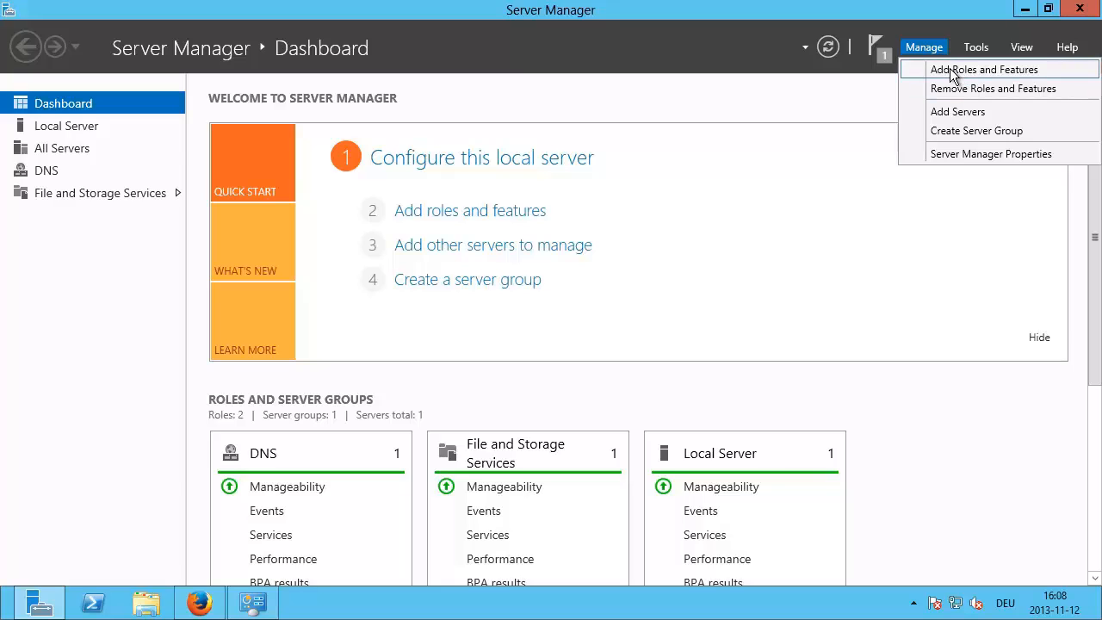
click(951, 76)
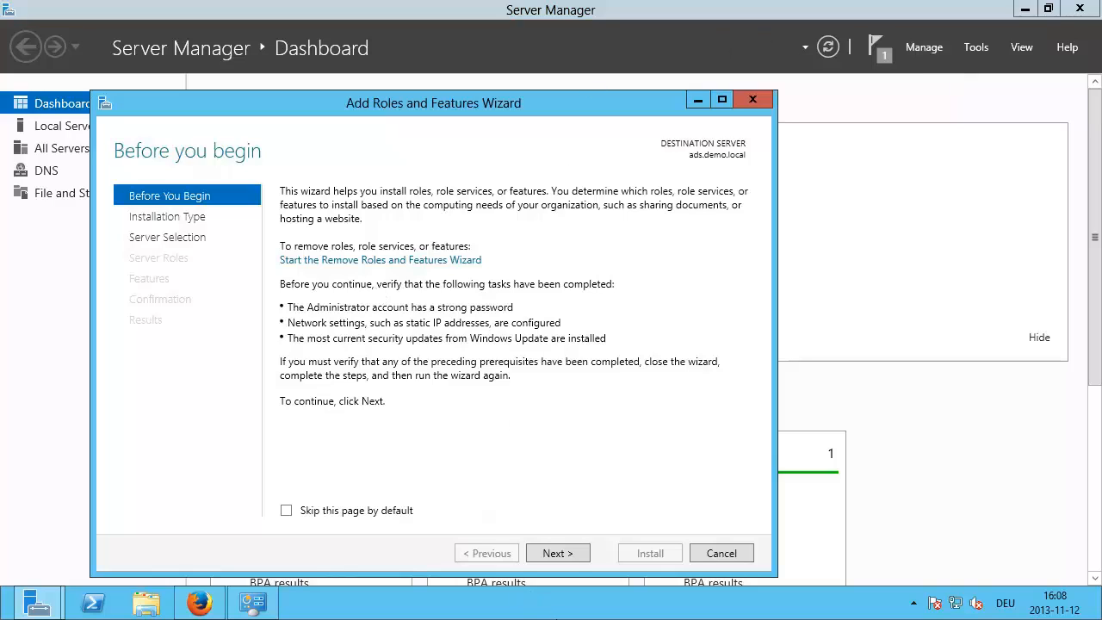
click(568, 555)
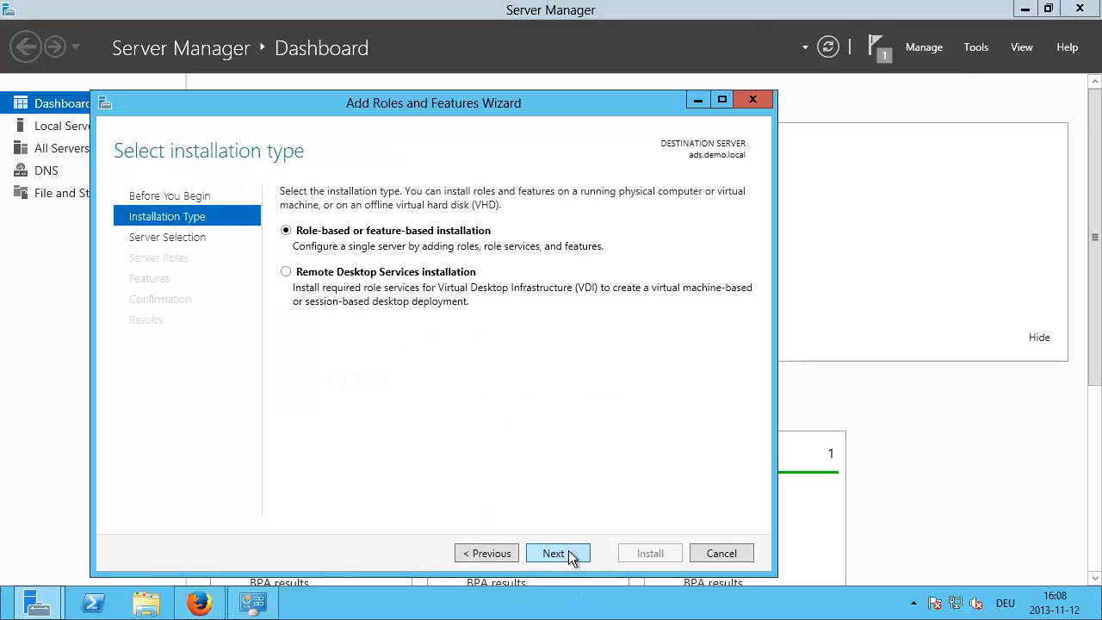
click(568, 554)
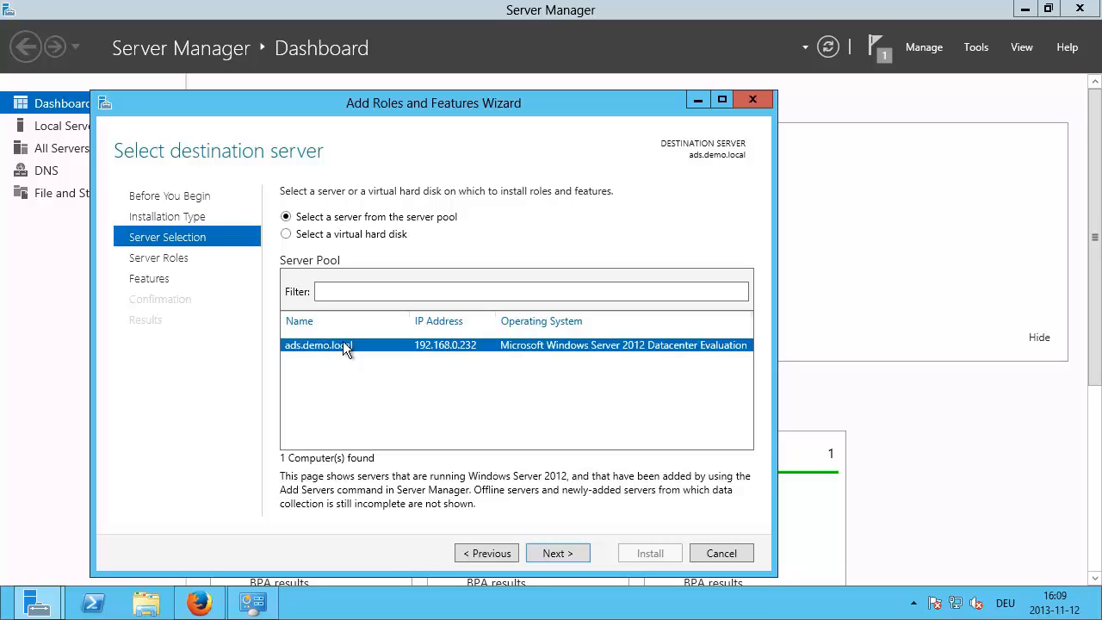
click(149, 607)
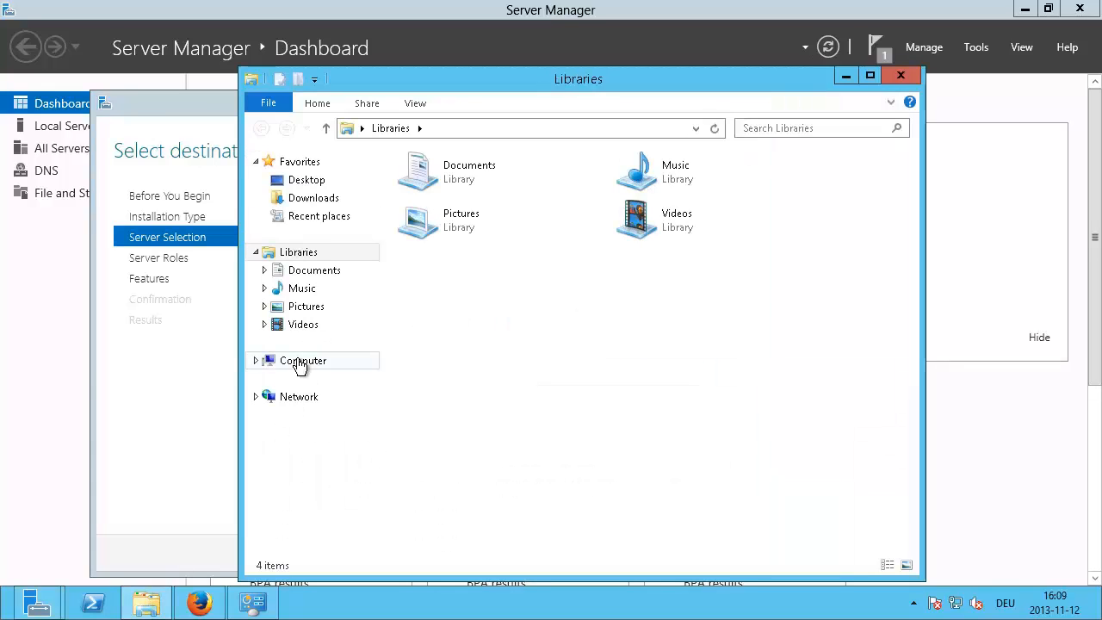
right_click(300, 365)
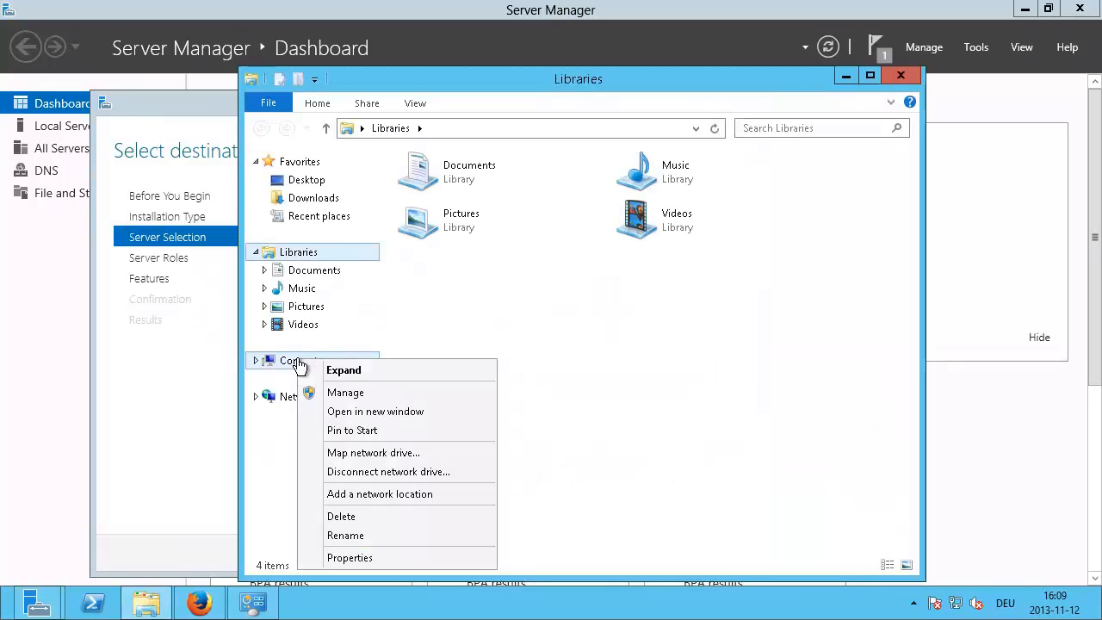
click(369, 559)
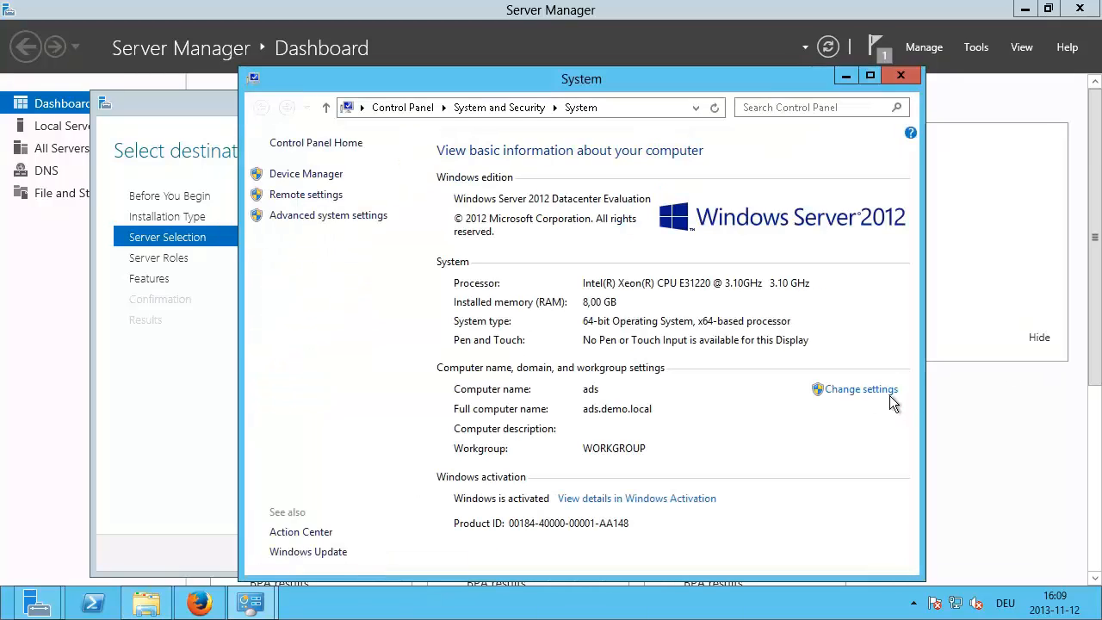
click(328, 215)
click(861, 391)
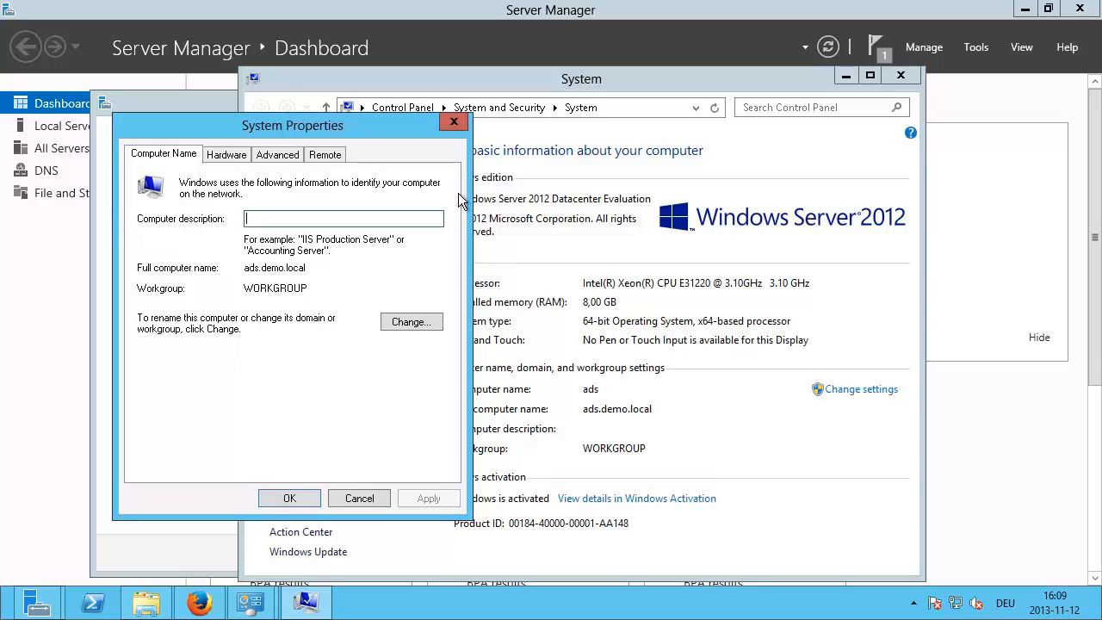
click(419, 320)
click(368, 324)
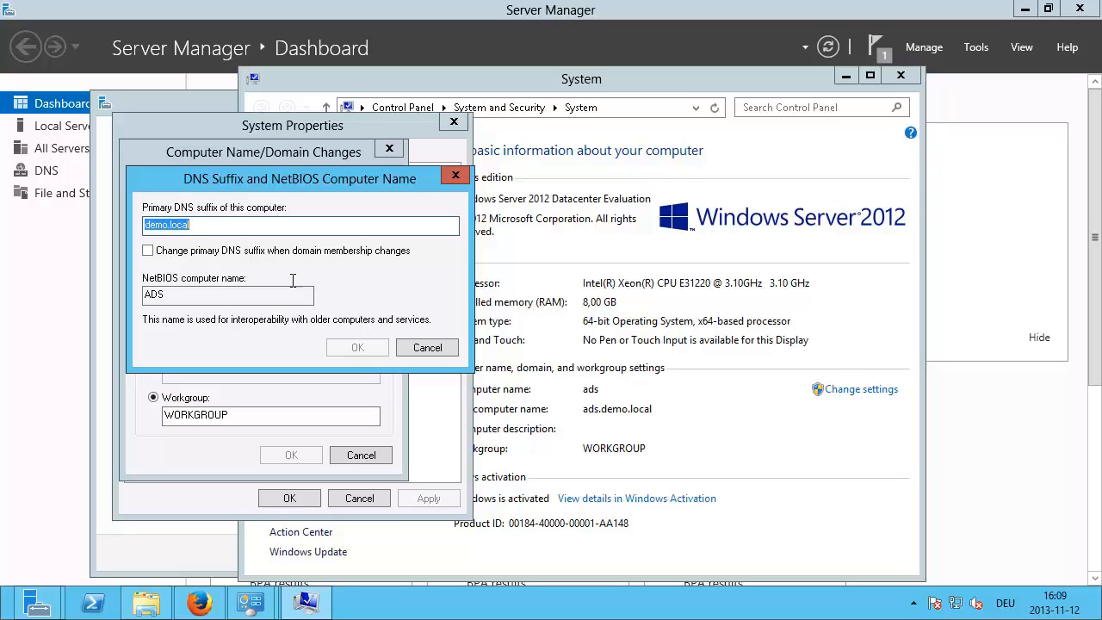
click(425, 348)
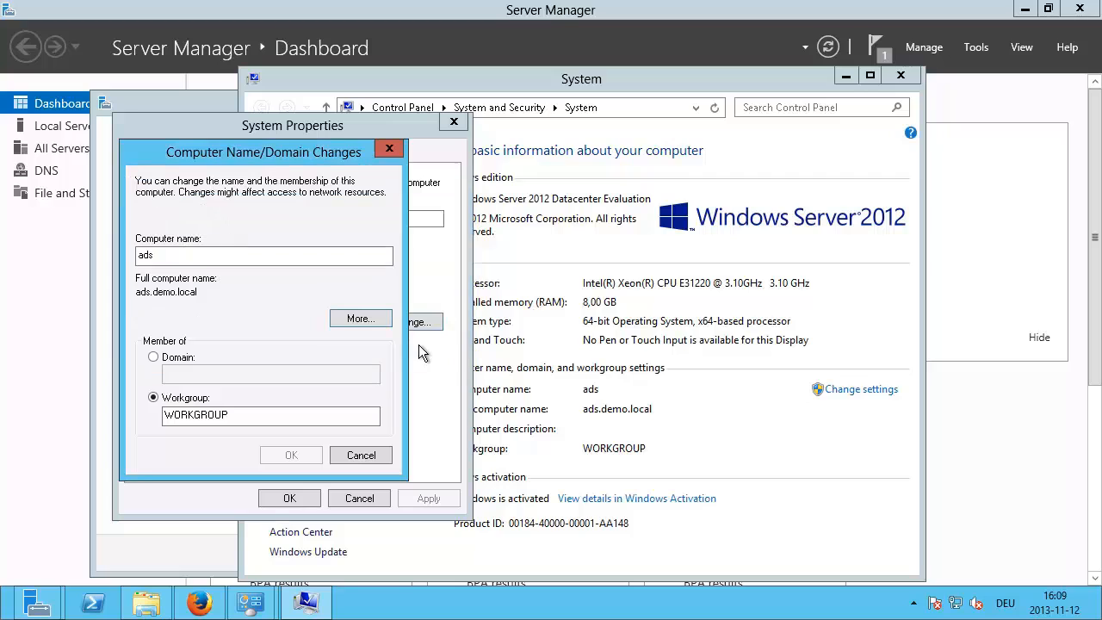
click(358, 455)
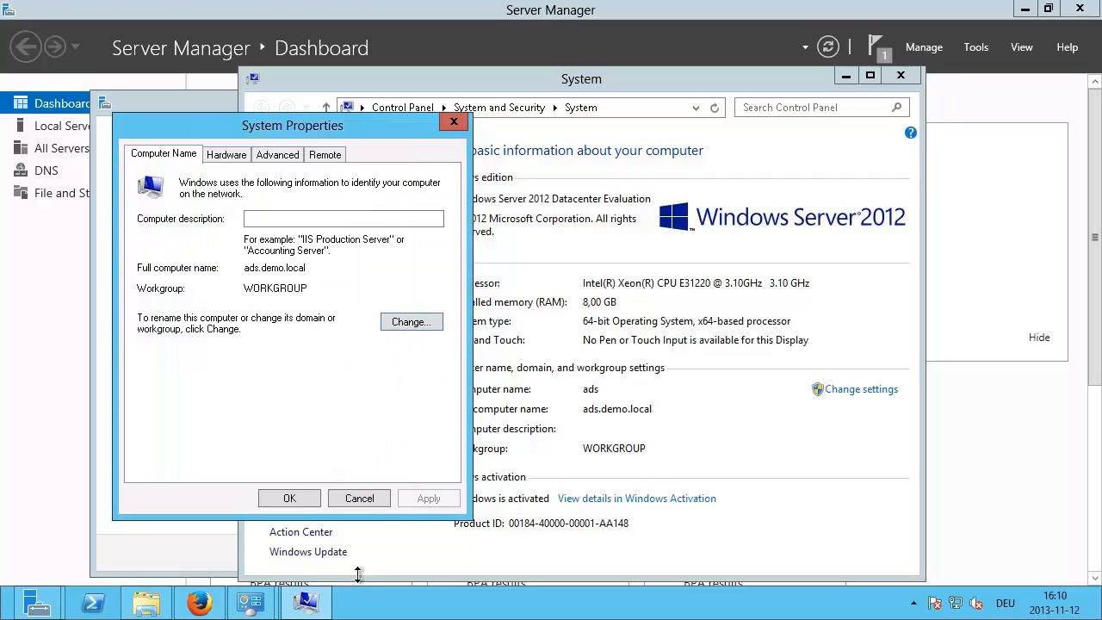
click(359, 498)
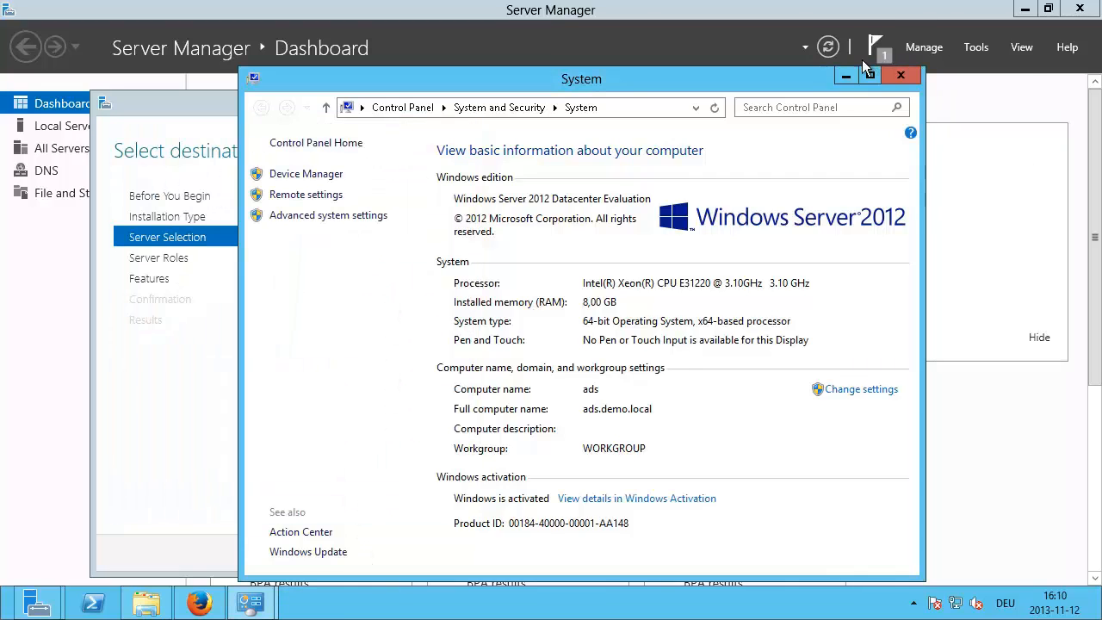
click(900, 75)
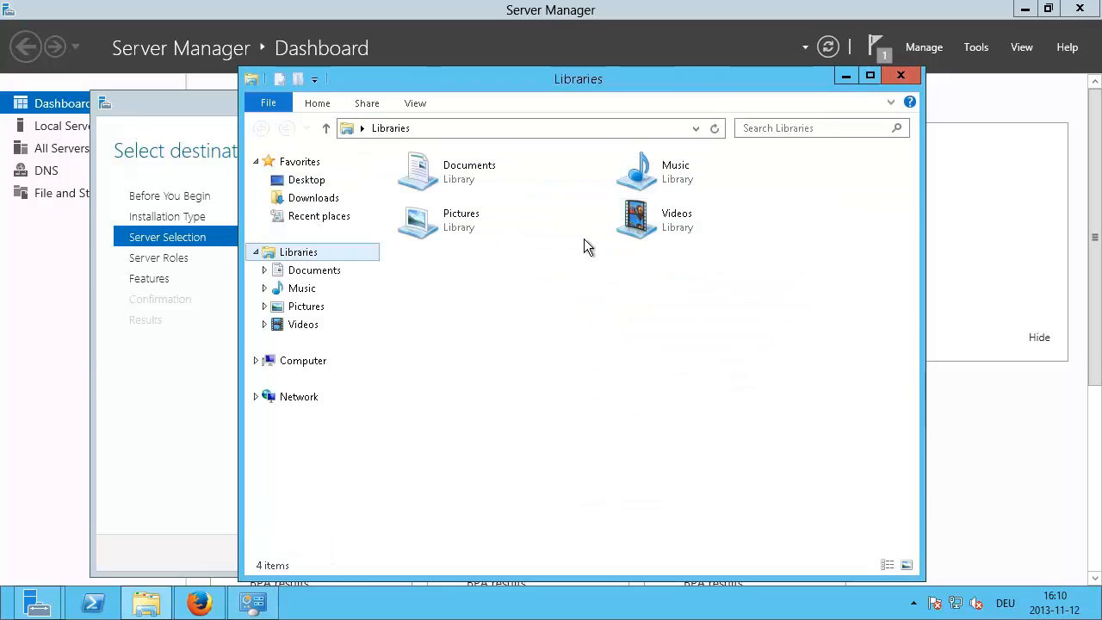
click(903, 76)
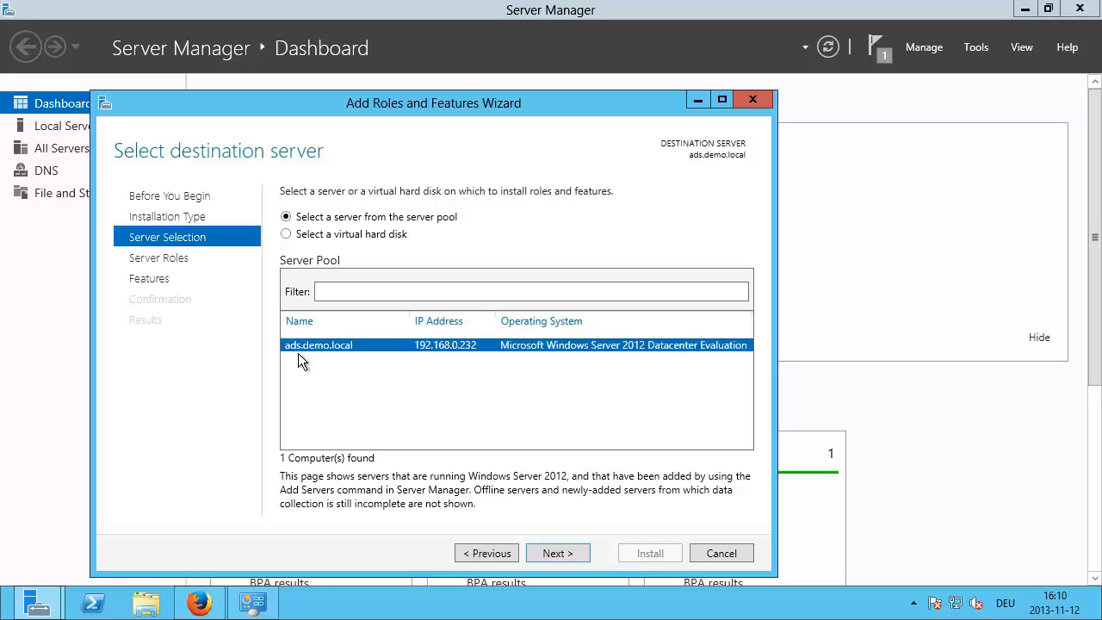
Step: Keep ads.demo.local as destination and select the AD DS and Hyper-V roles with their management tools
click(552, 552)
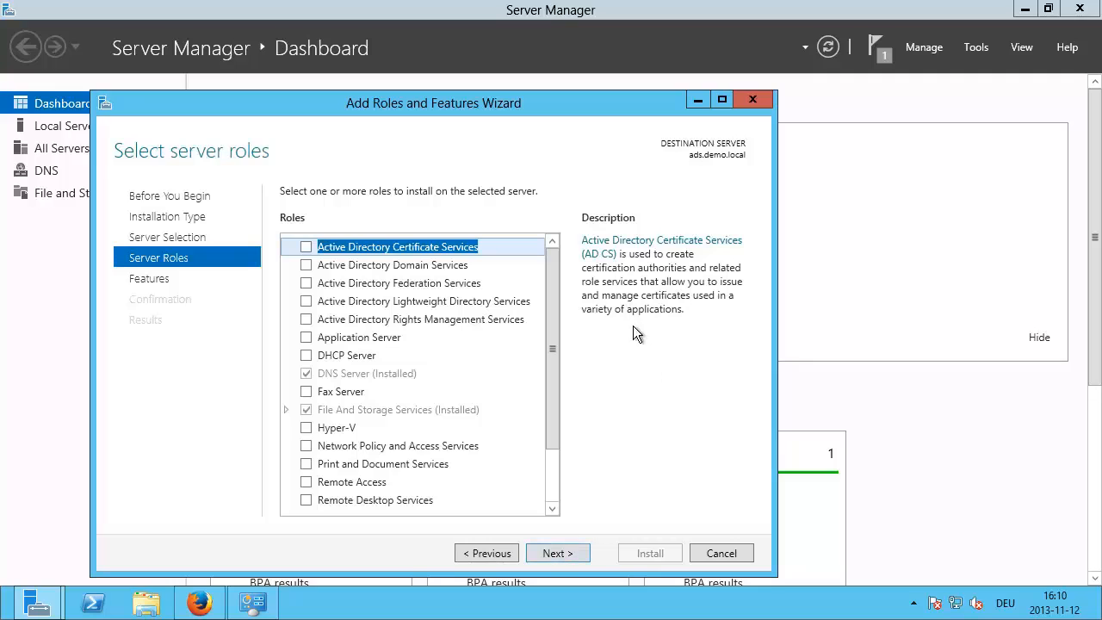
click(306, 266)
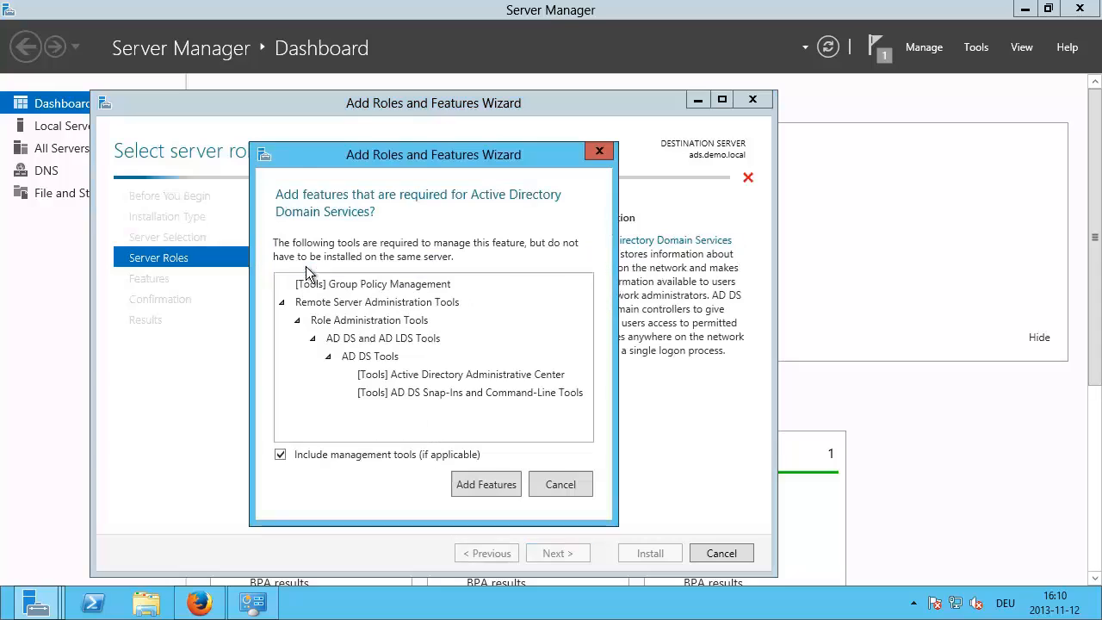
click(475, 485)
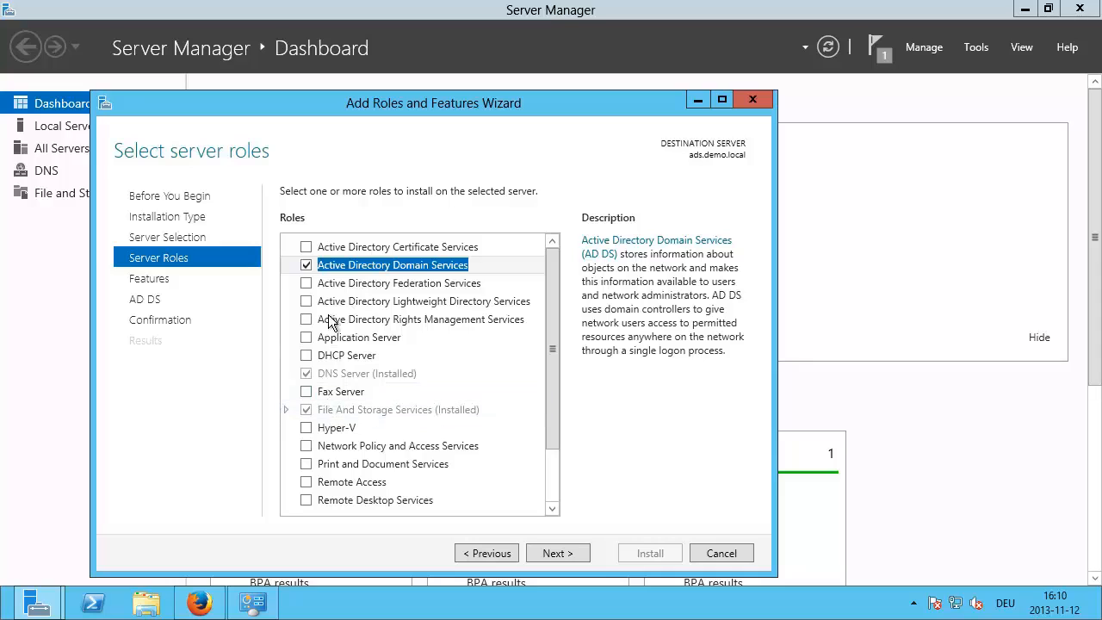
click(308, 428)
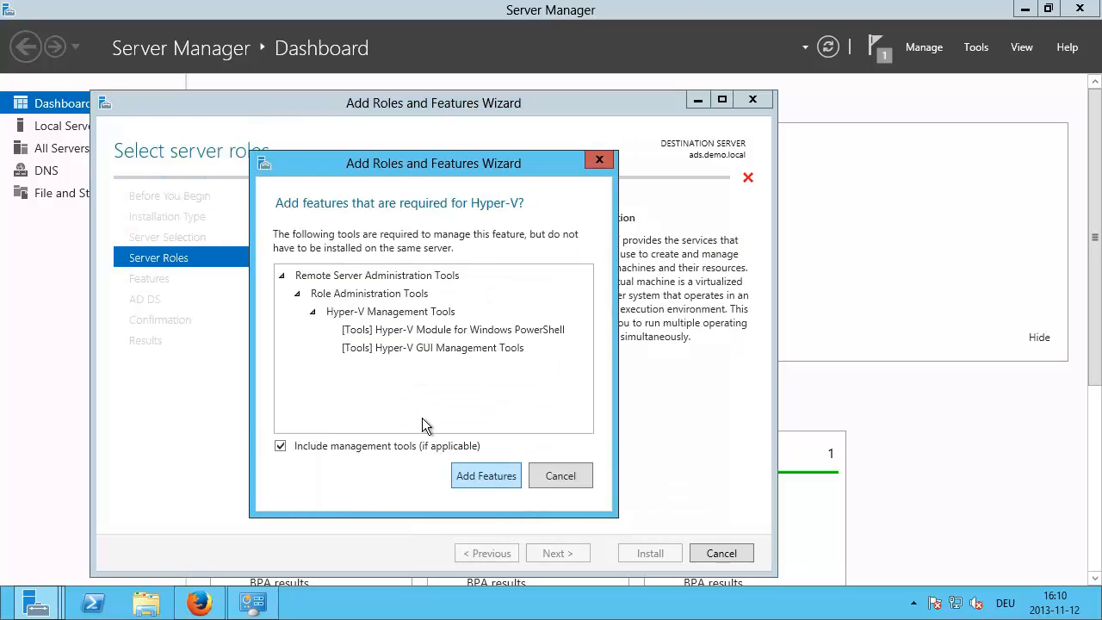
key(Return)
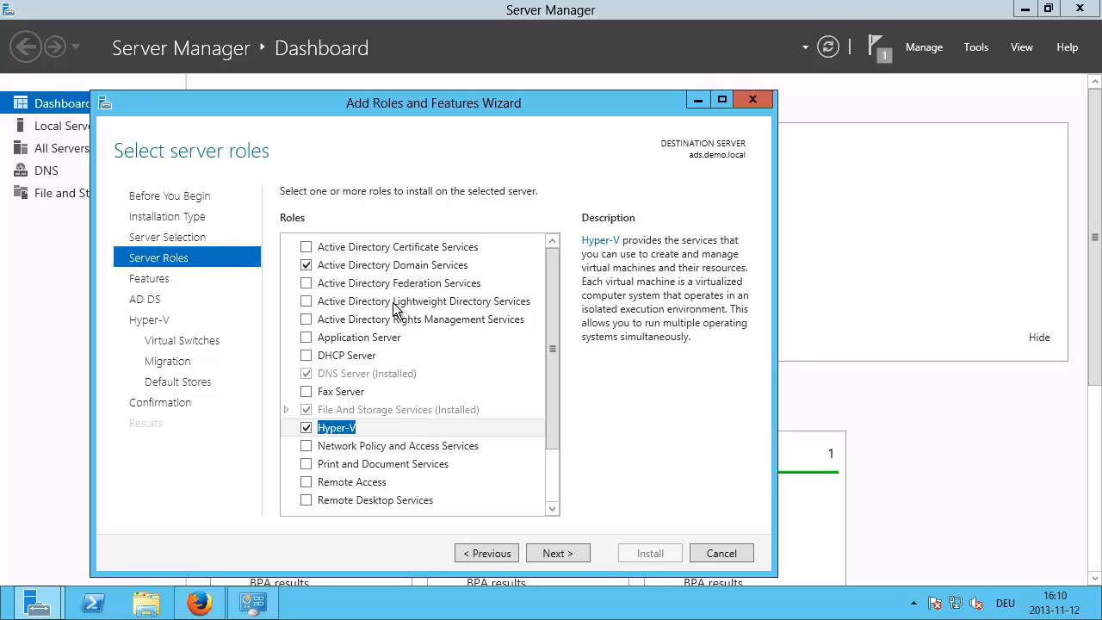
Step: Add the Failover Clustering feature with its required management tools and continue
click(549, 549)
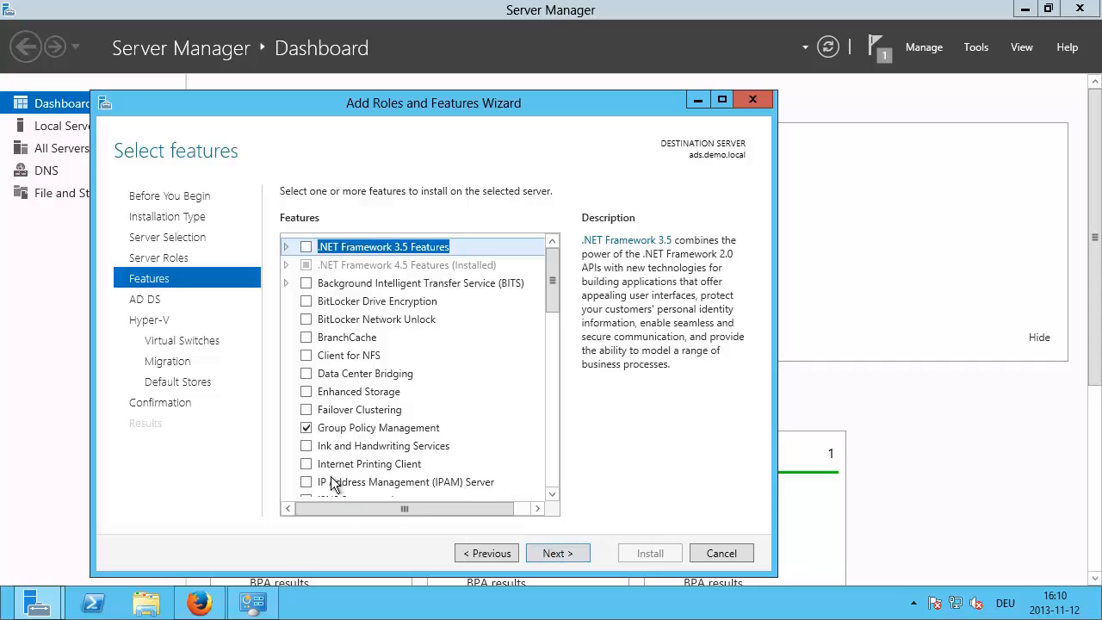
click(305, 409)
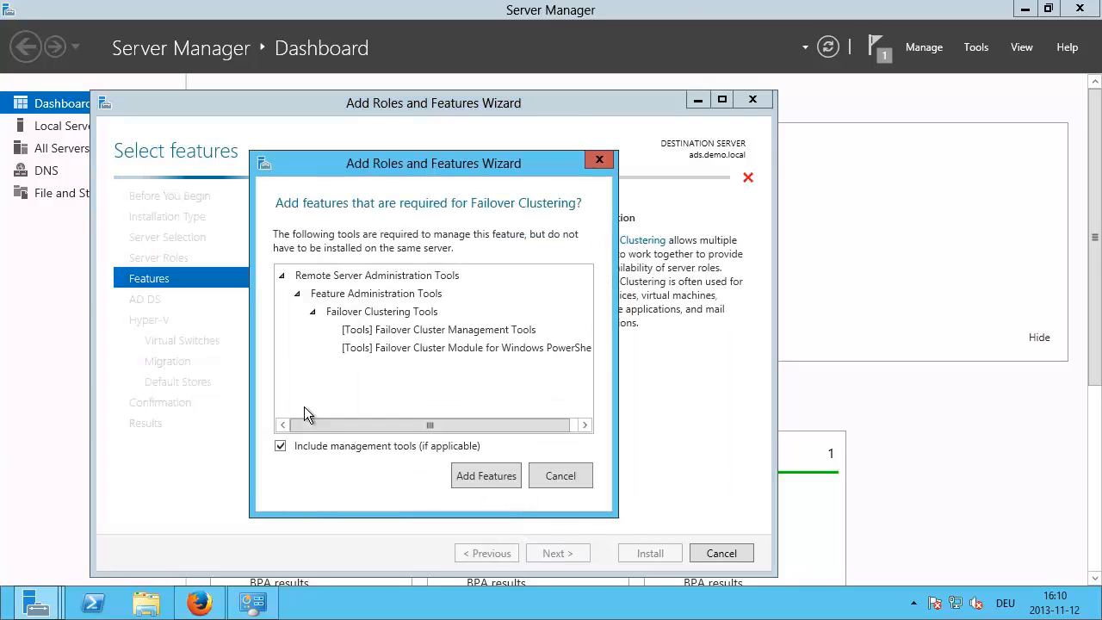
click(471, 471)
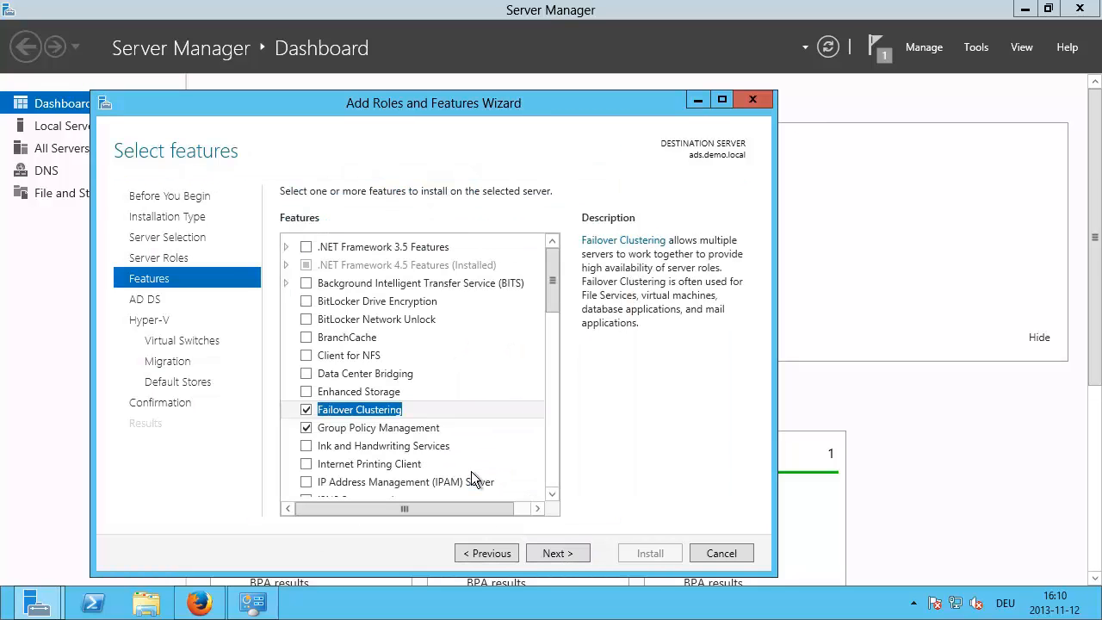
click(562, 554)
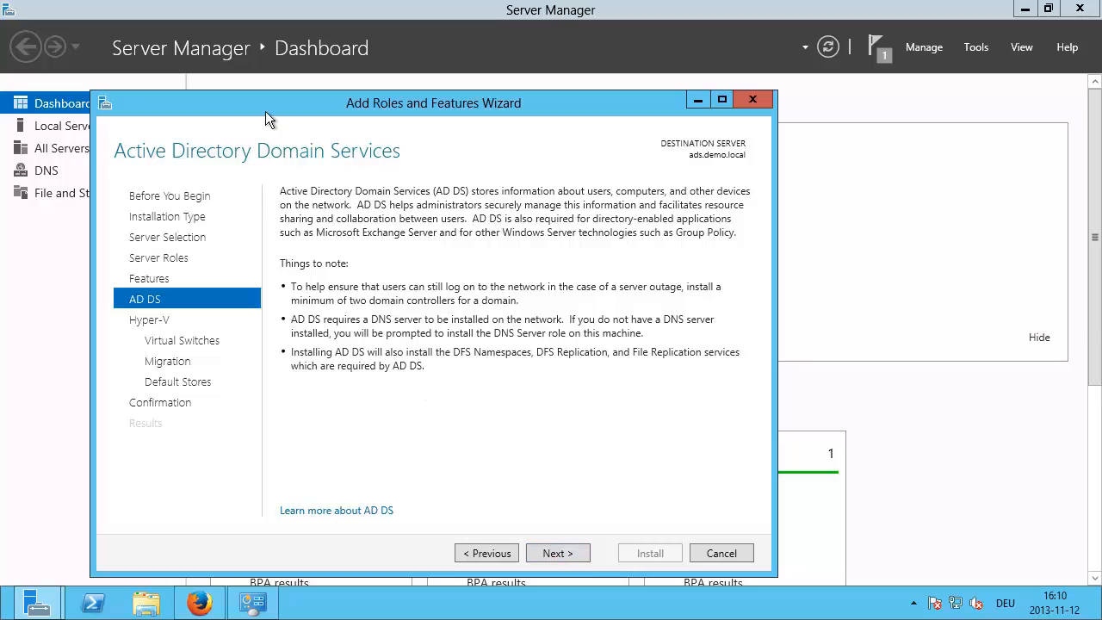
Step: Pass the AD DS and Hyper-V pages with no virtual switches, no live migration, default stores
click(561, 553)
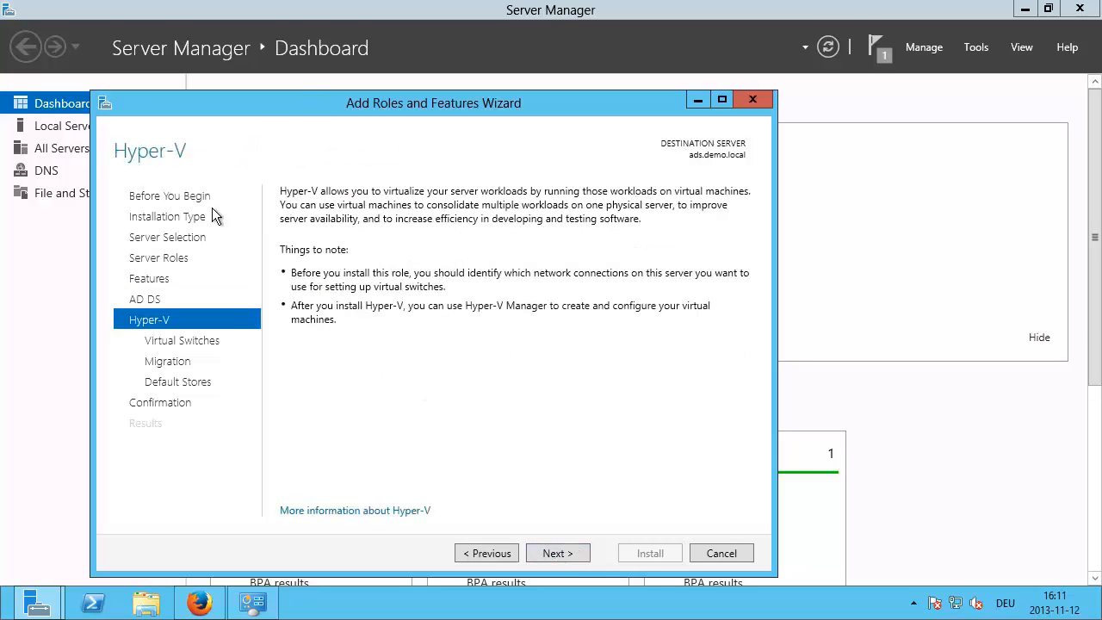
click(564, 552)
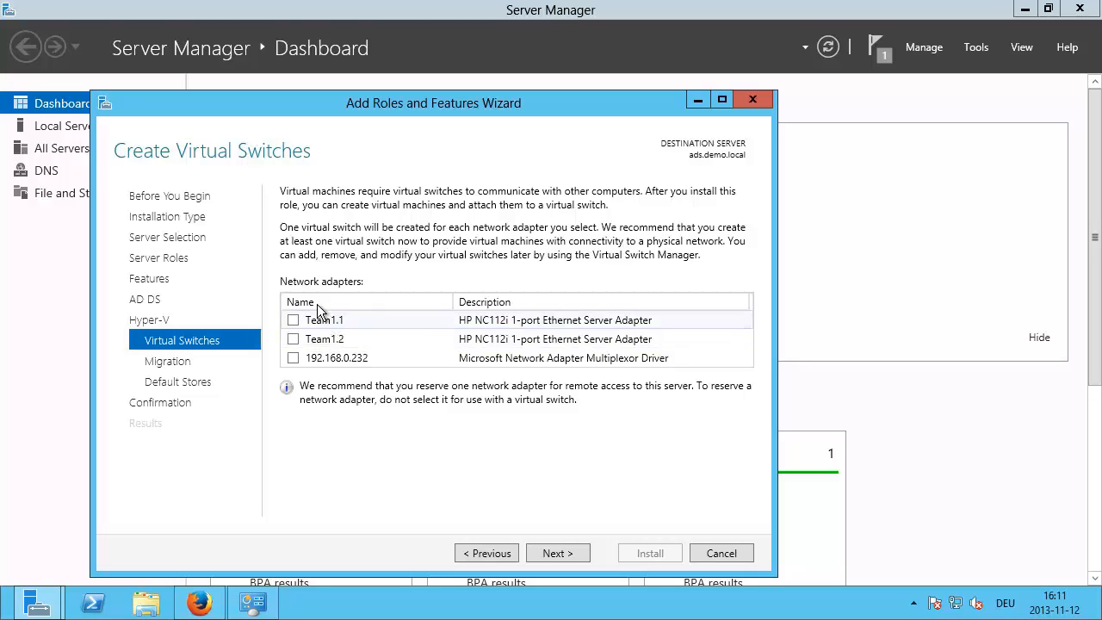
click(570, 553)
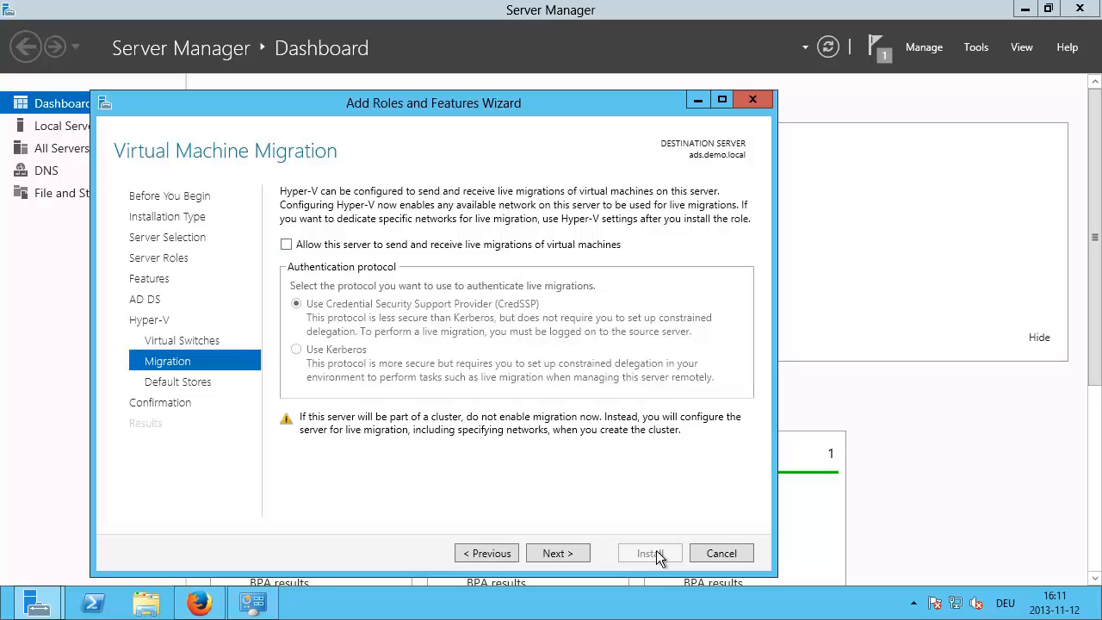
click(548, 552)
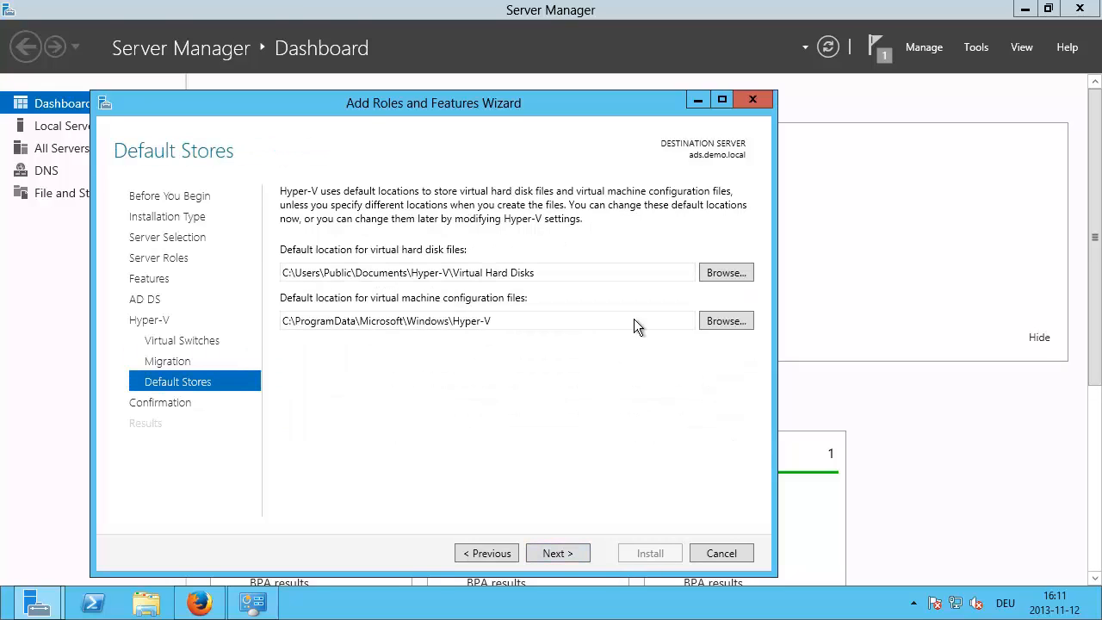
click(570, 552)
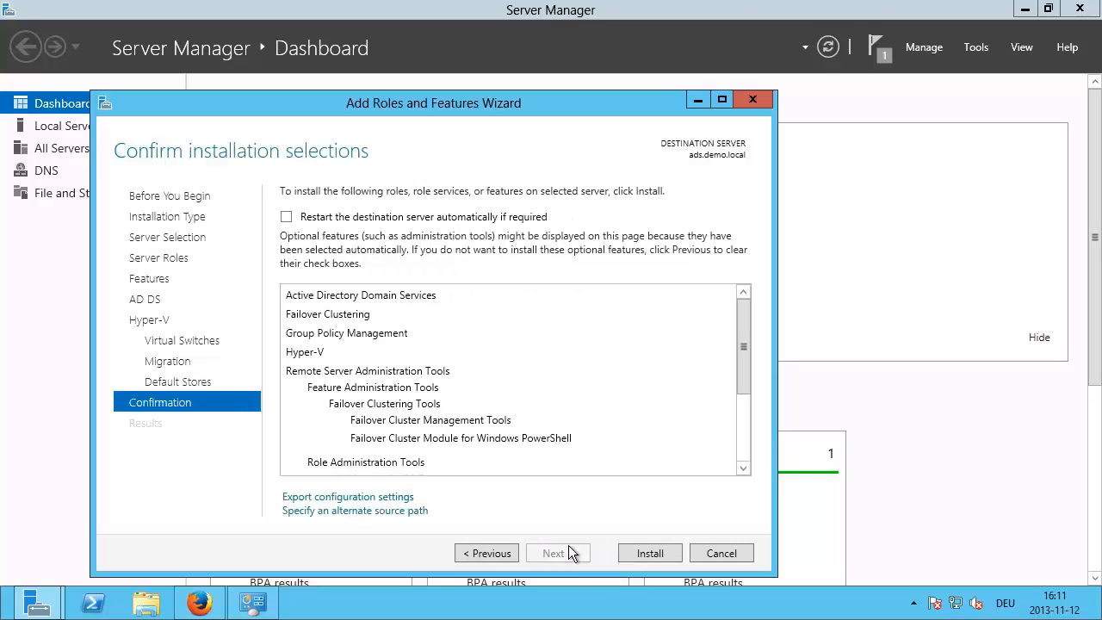
Step: Allow automatic restarts and start the installation
click(286, 217)
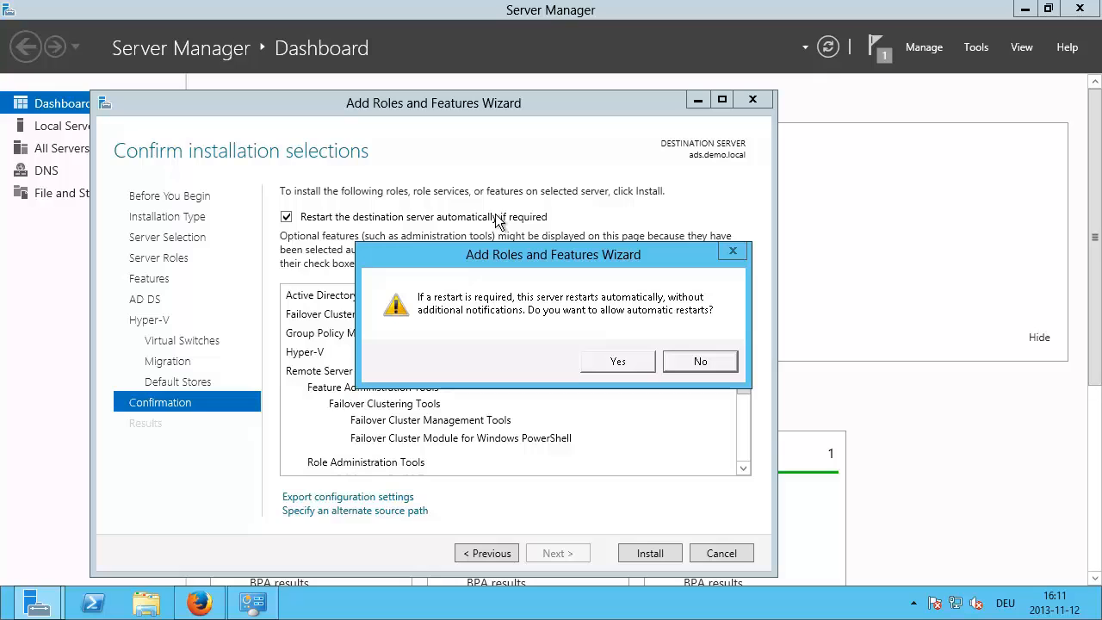
click(611, 362)
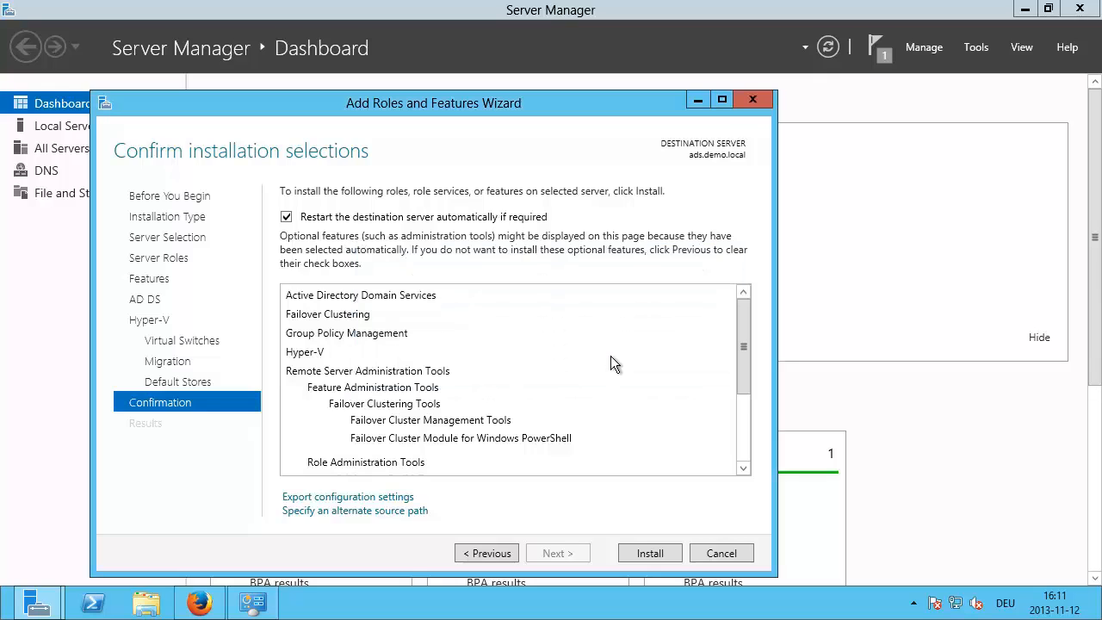
click(651, 547)
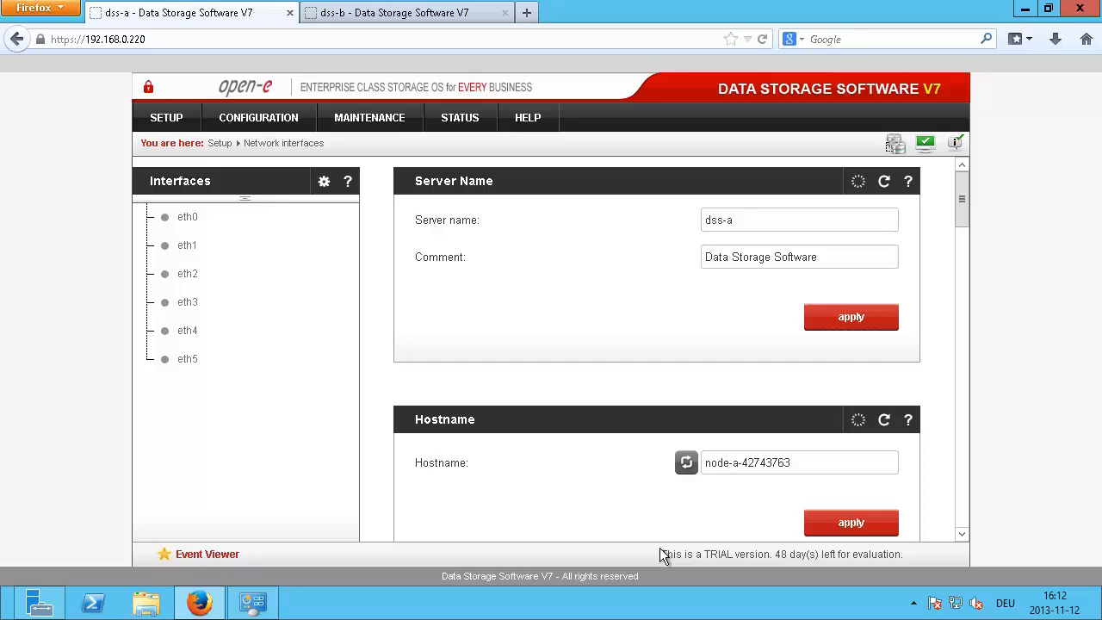
Step: Switch between the dss-b and dss-a server pages, ending on dss-a
mouse_move(740, 3)
click(369, 14)
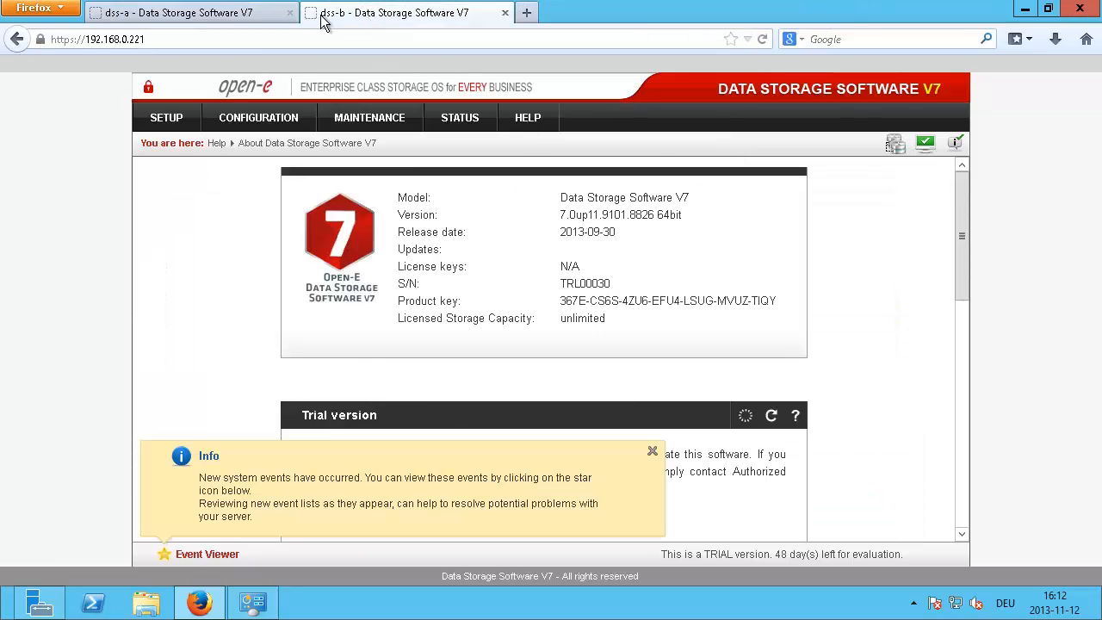
click(262, 19)
click(376, 13)
click(233, 15)
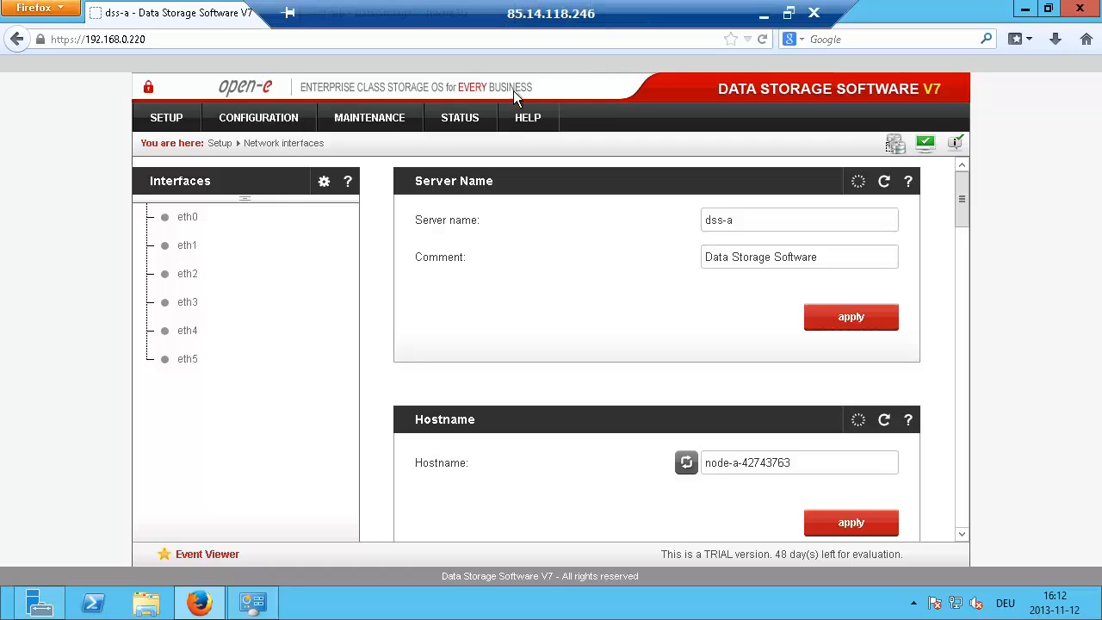
Step: Open dss-a's SETUP > Administrator settings and scroll to the HTTPS security protocol section
click(181, 117)
click(169, 148)
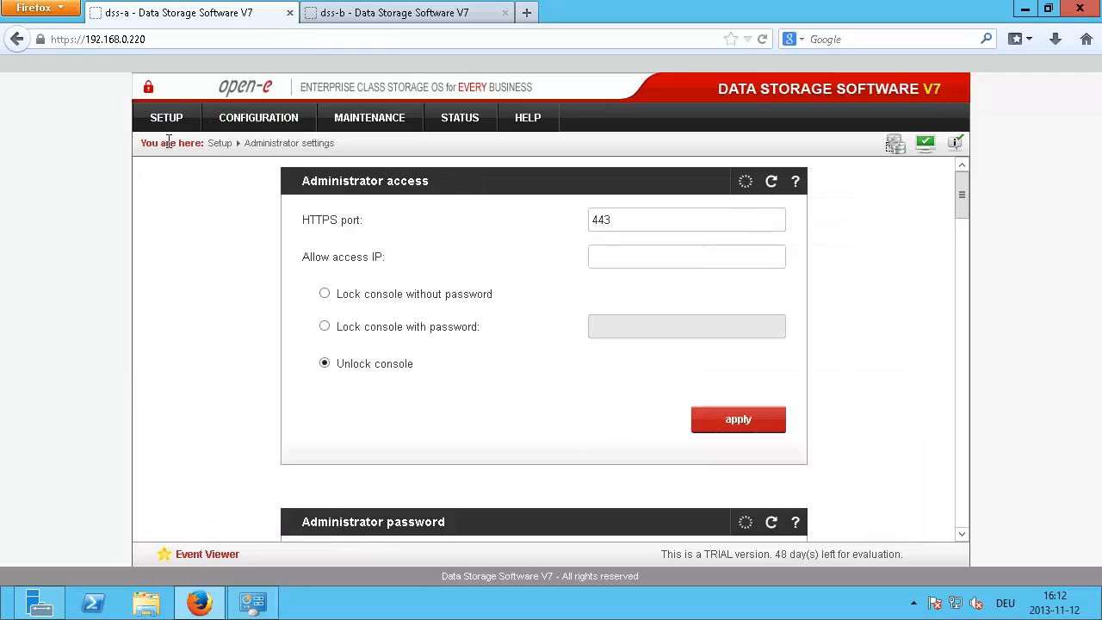
scroll(187, 256, down, 5)
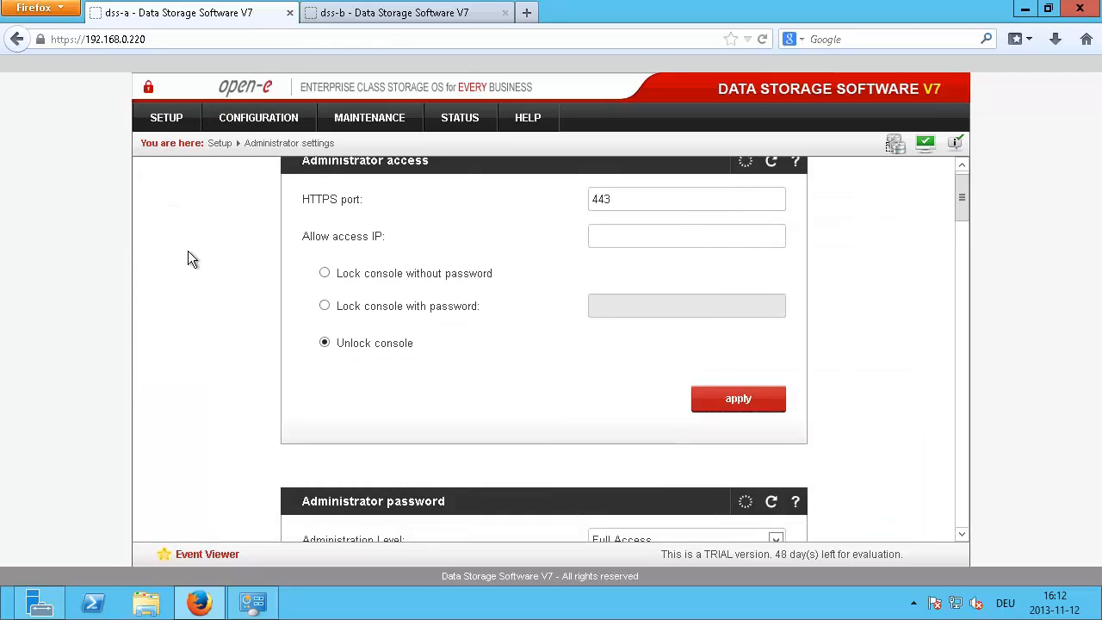
scroll(176, 258, down, 5)
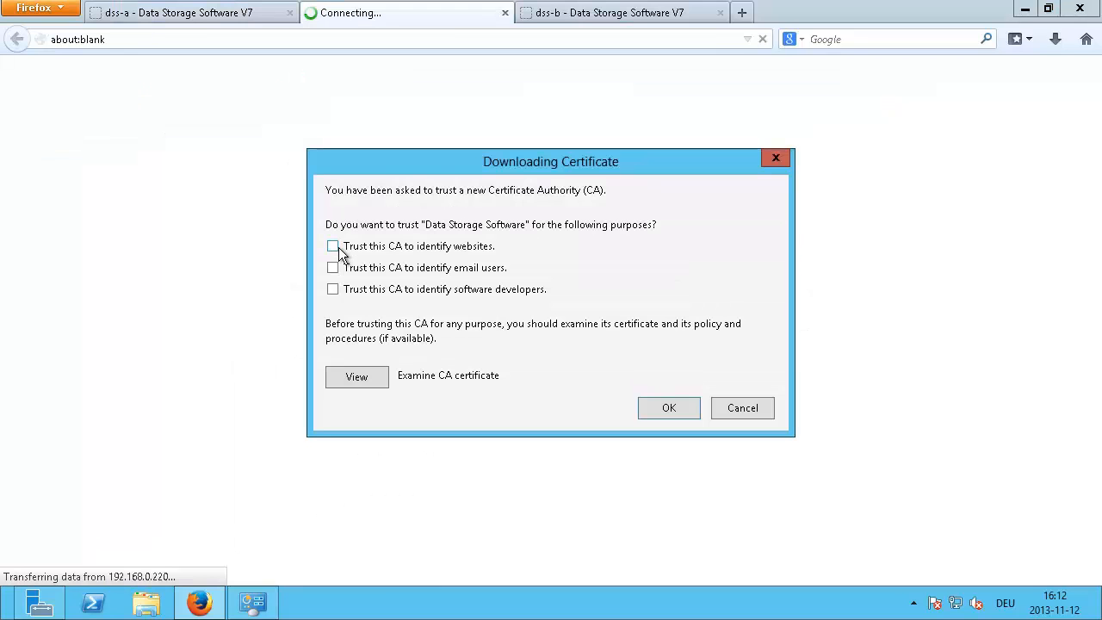
Step: Trust the Data Storage Software CA for websites, e-mail users and software developers
click(333, 246)
click(333, 267)
click(333, 289)
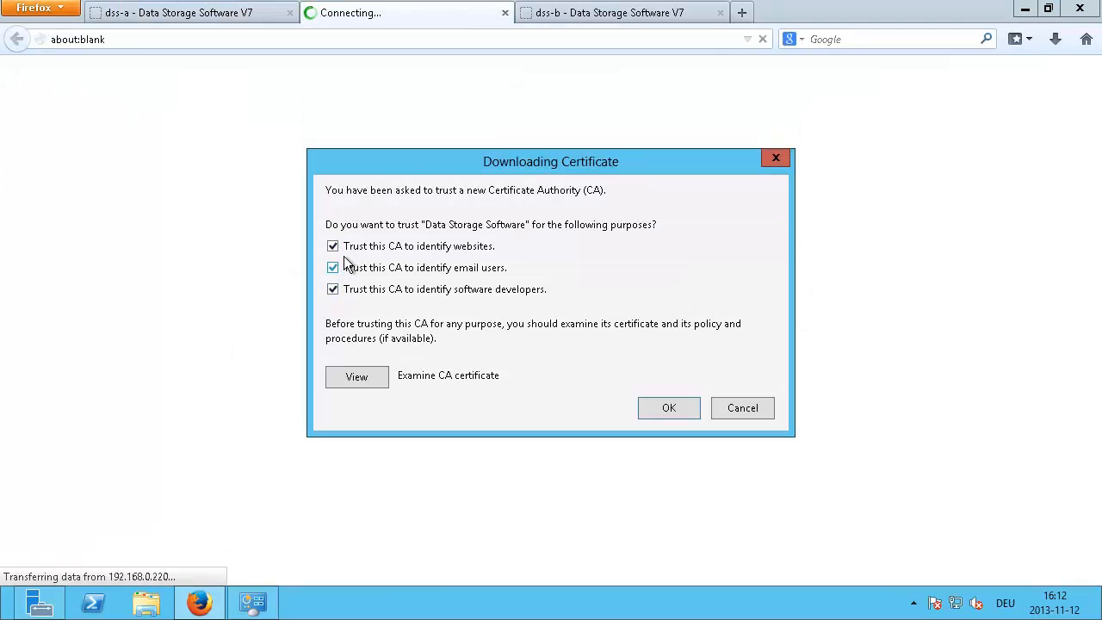
click(653, 410)
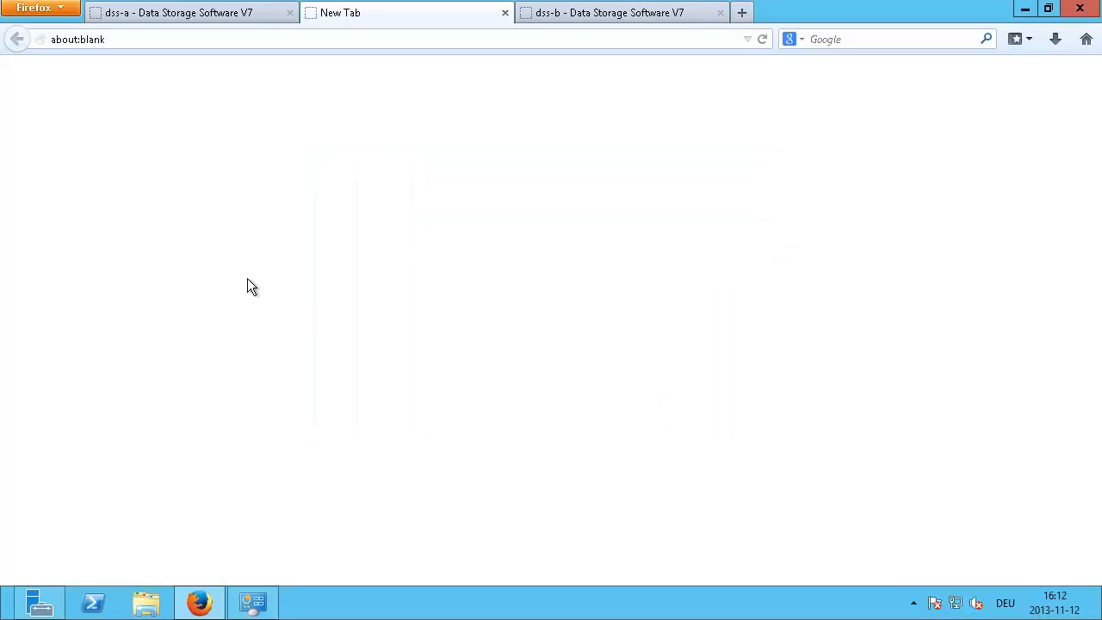
click(505, 13)
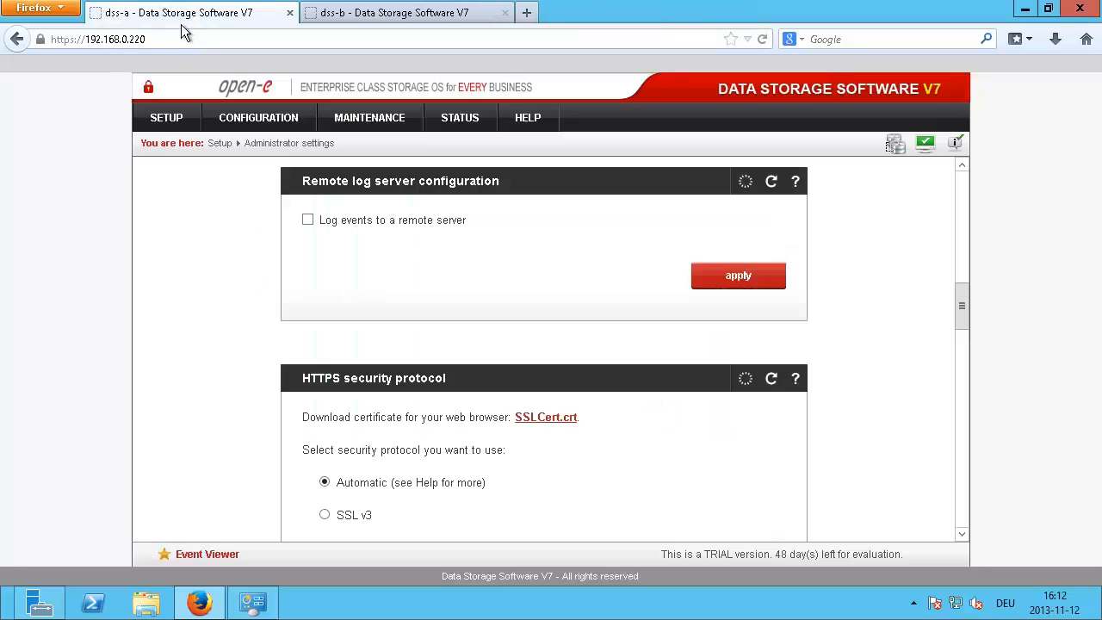
click(312, 13)
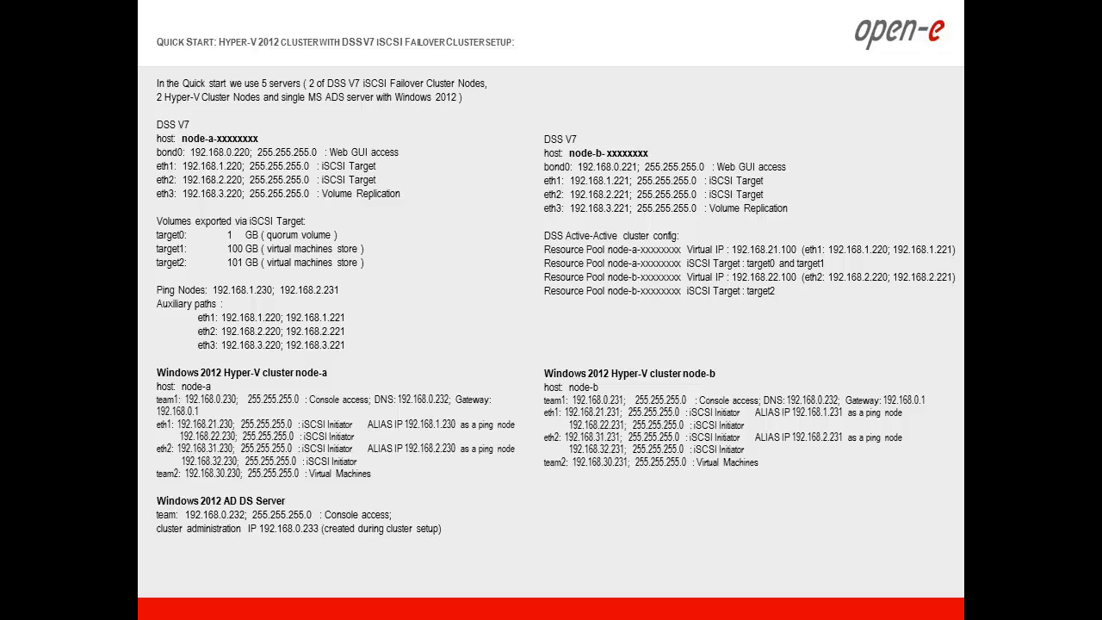
Step: Alt+Tab from the Quick Start slide to the node-a Remote Desktop Connection window
key(alt+Tab)
key(alt+Tab)
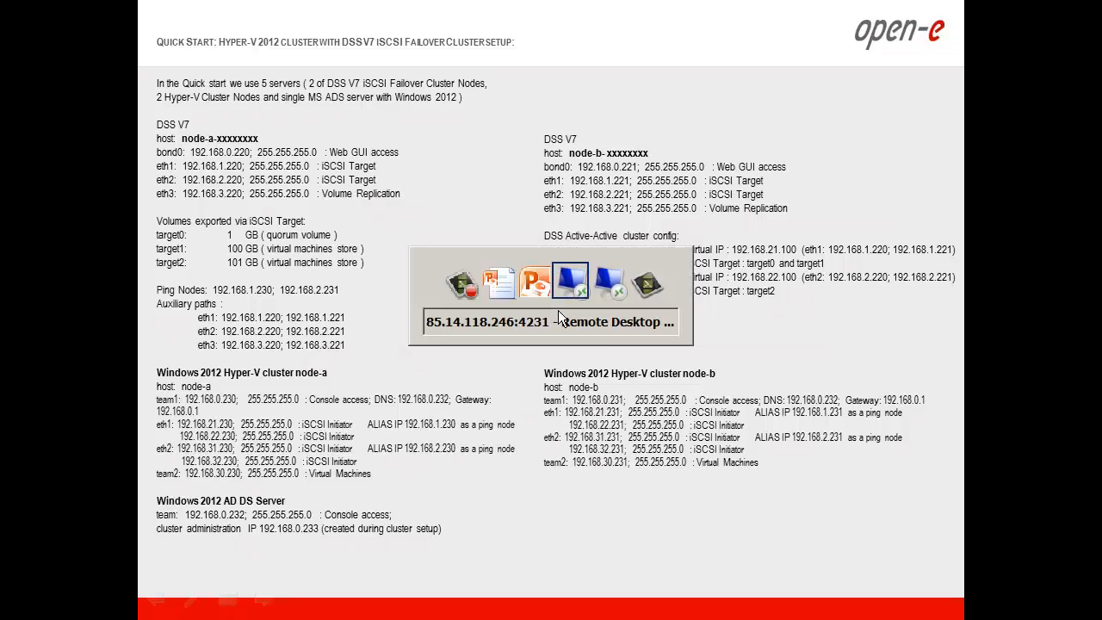
key(alt+Tab)
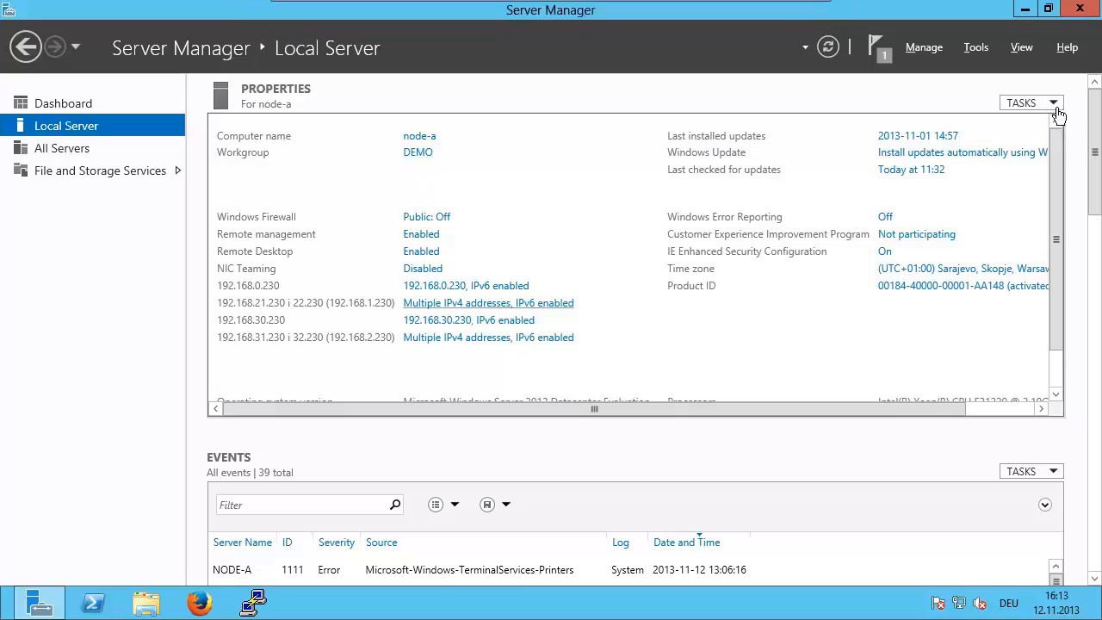
Step: Start Add Roles and Features on node-a with role-based installation and node-a as destination
click(922, 48)
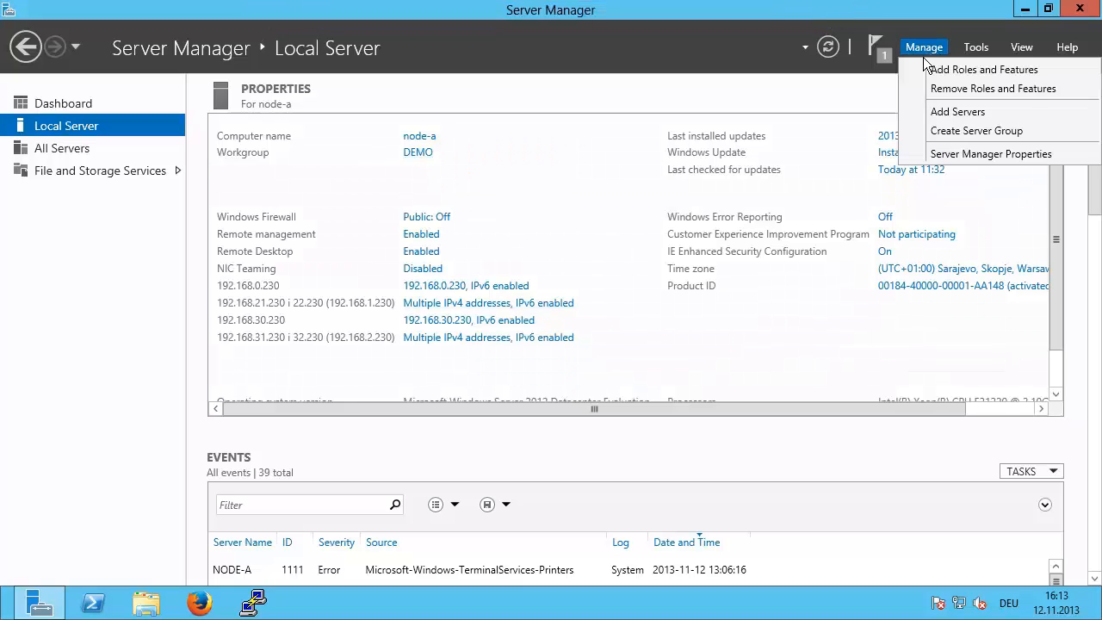
click(942, 69)
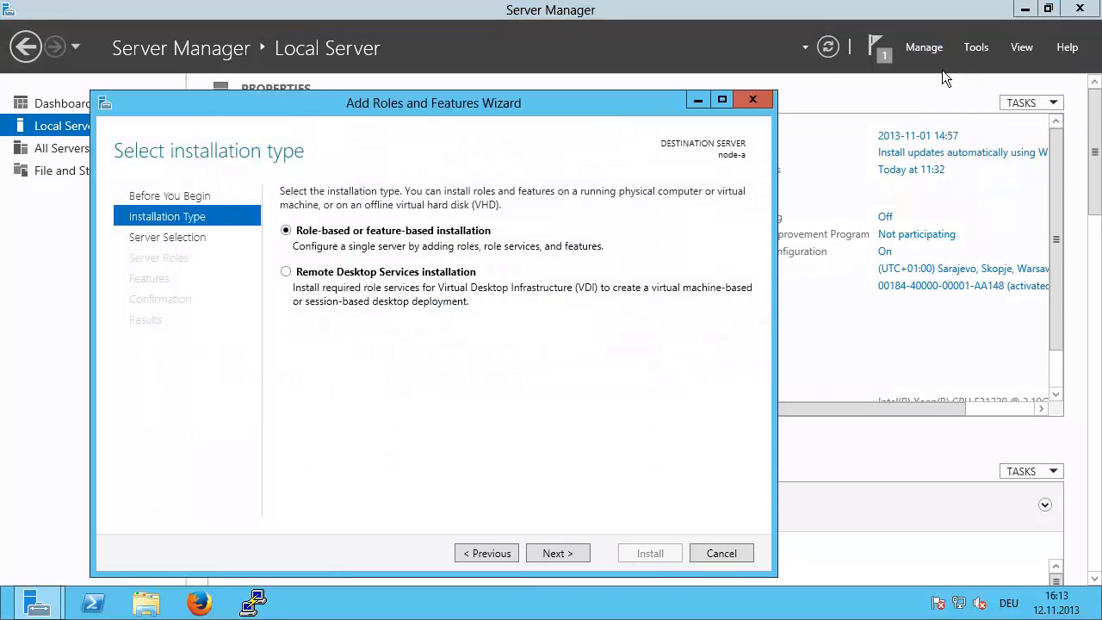
click(578, 551)
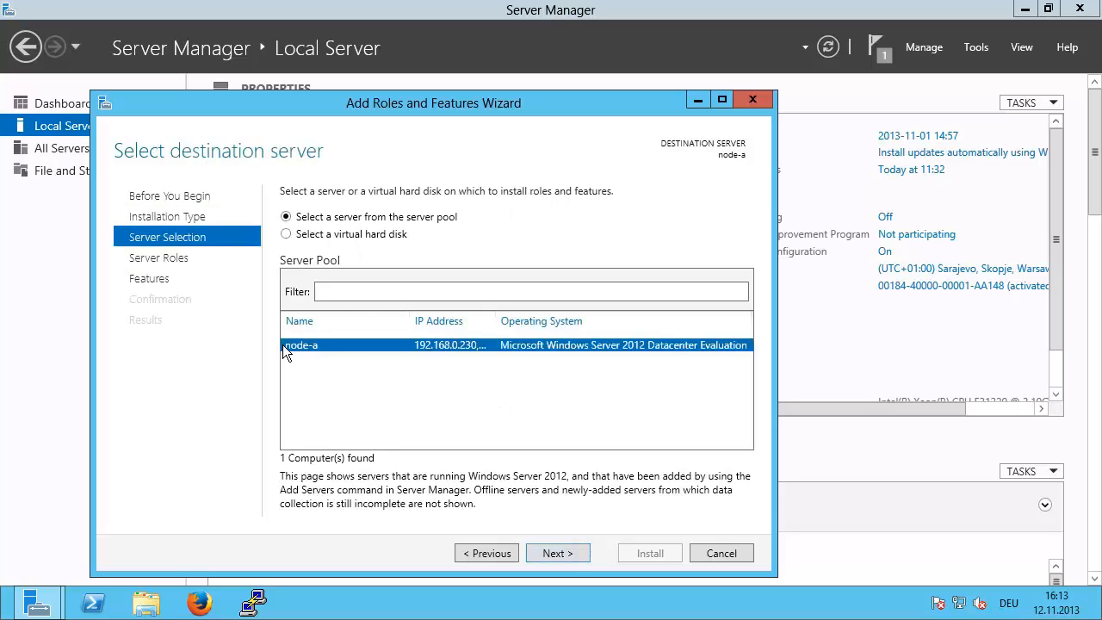
click(557, 553)
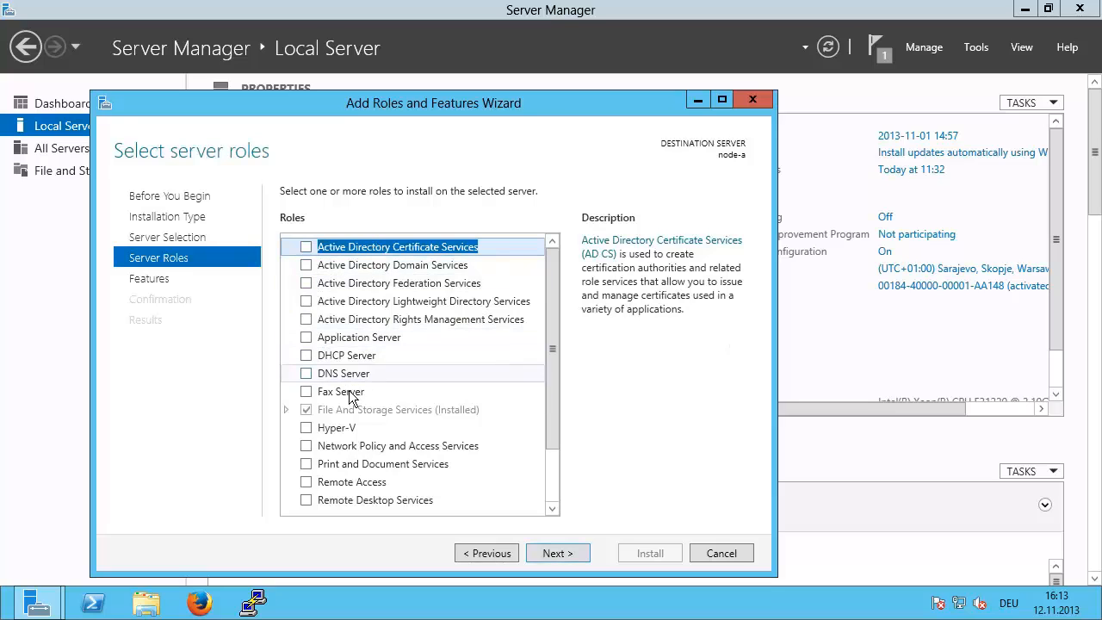
Step: Select the Hyper-V role and Failover Clustering feature, each with its management tools
click(308, 426)
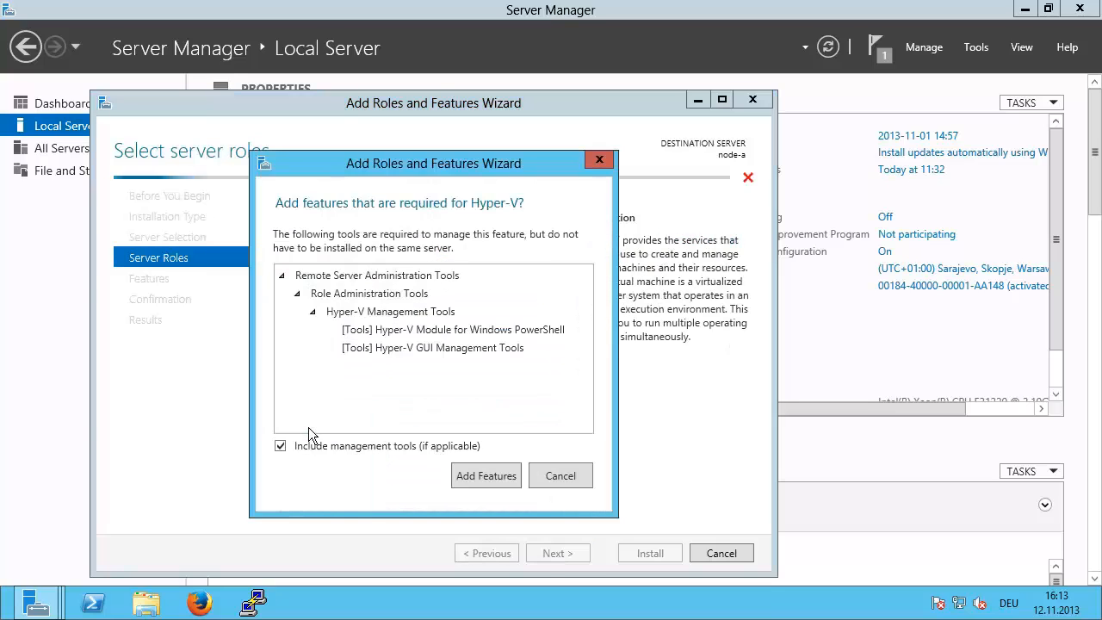
click(469, 475)
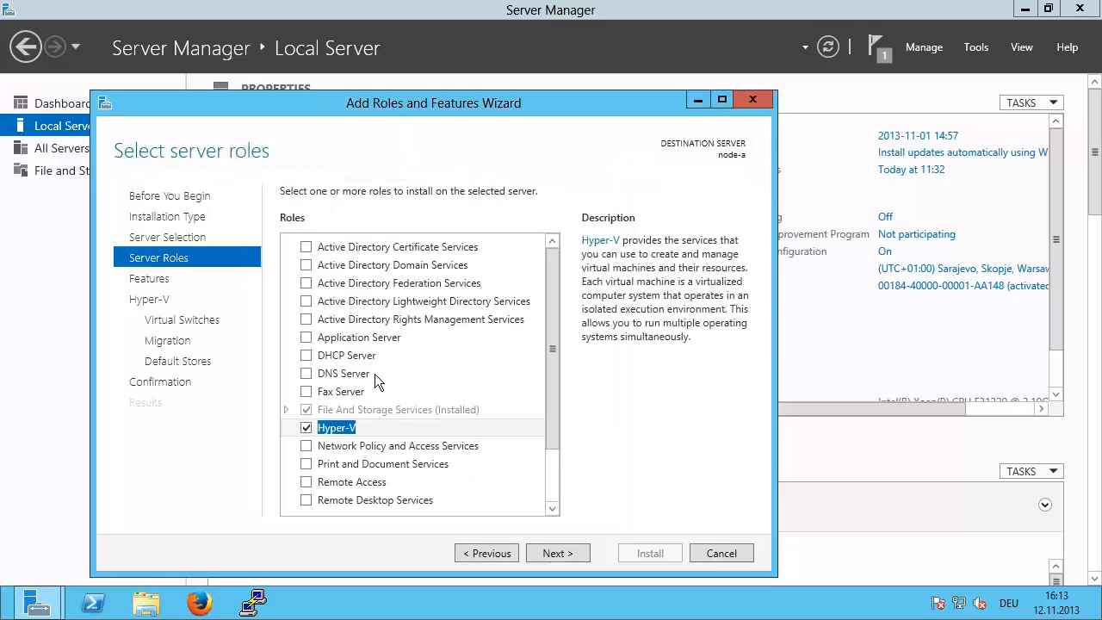
click(553, 551)
click(305, 409)
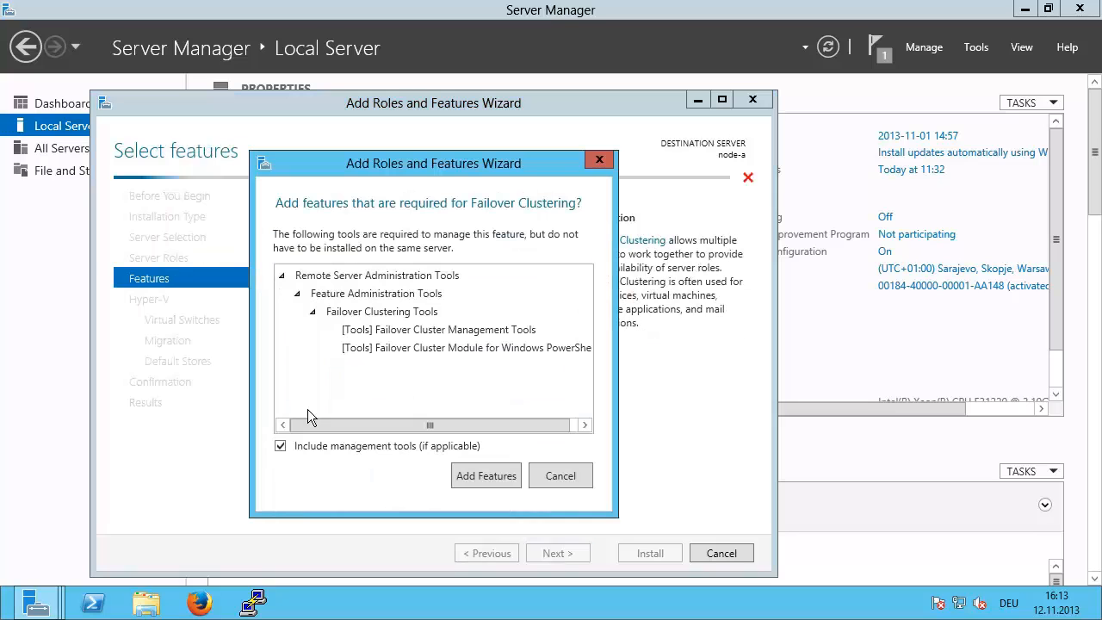
click(481, 474)
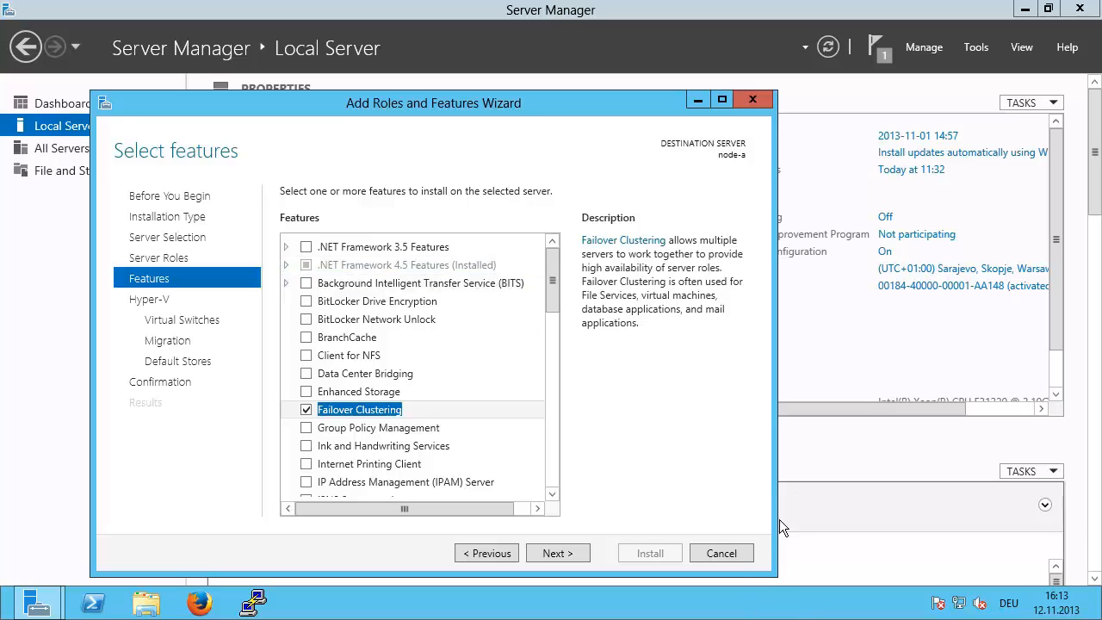
click(573, 553)
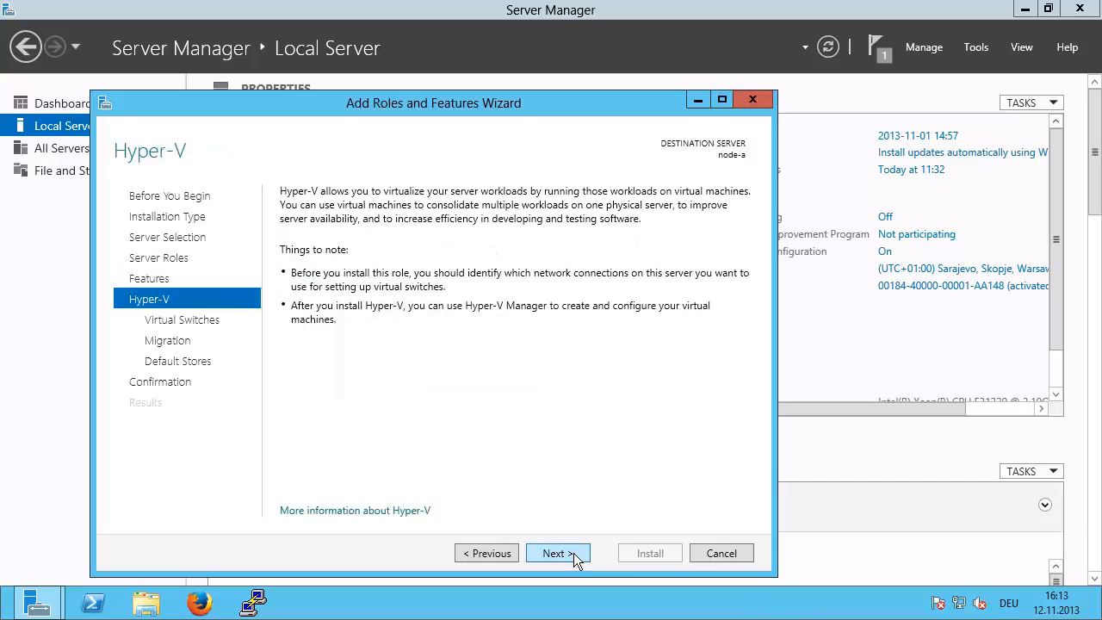
Step: Create a virtual switch on the 192.168.30.230 network adapter and proceed to migration settings
click(573, 552)
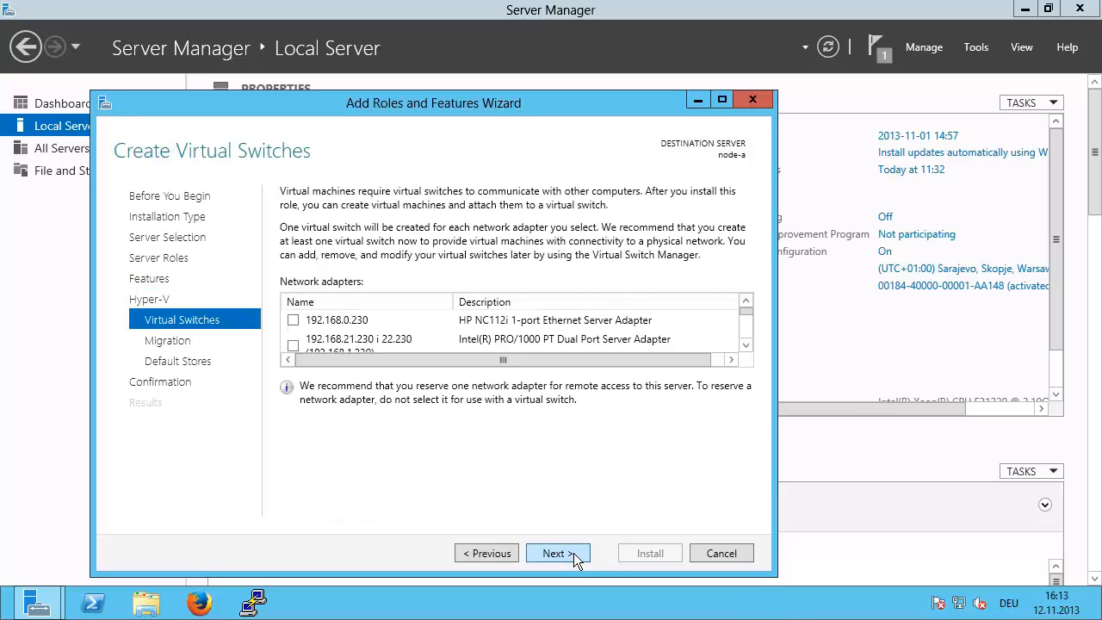
click(745, 345)
click(745, 345)
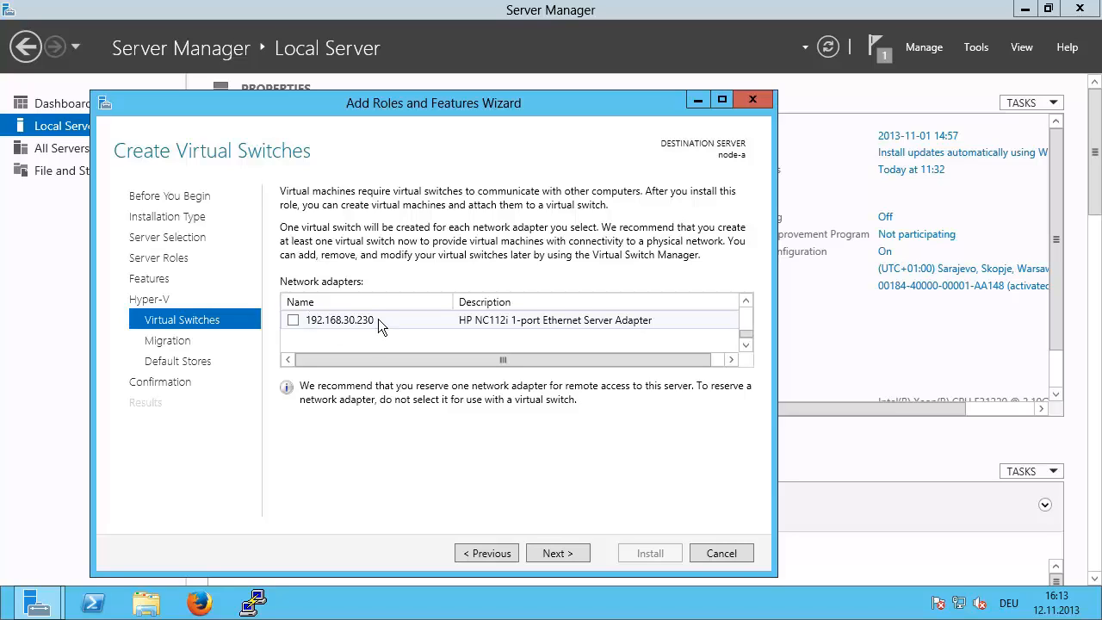
click(293, 320)
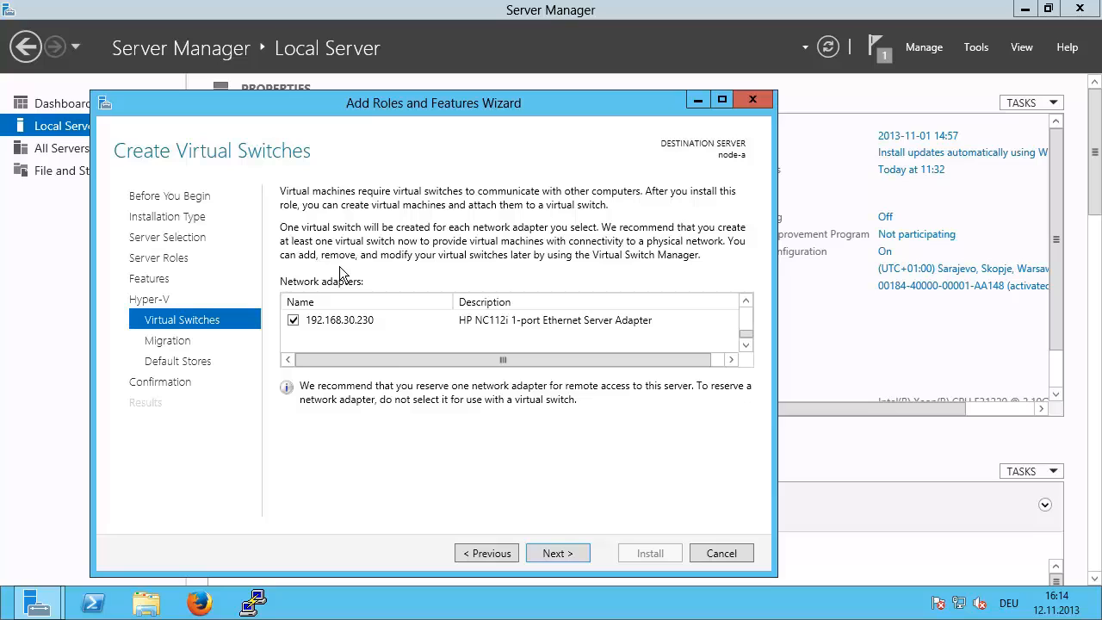
click(561, 553)
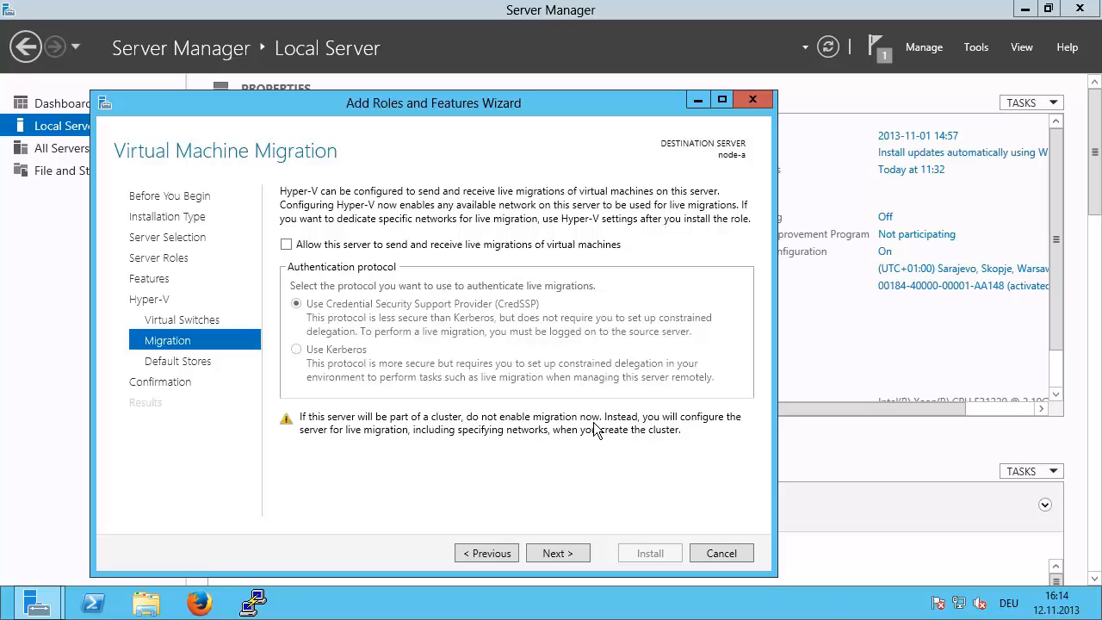
Step: Keep live migration off and default stores, allow automatic restarts, and install on node-a
click(568, 556)
click(568, 556)
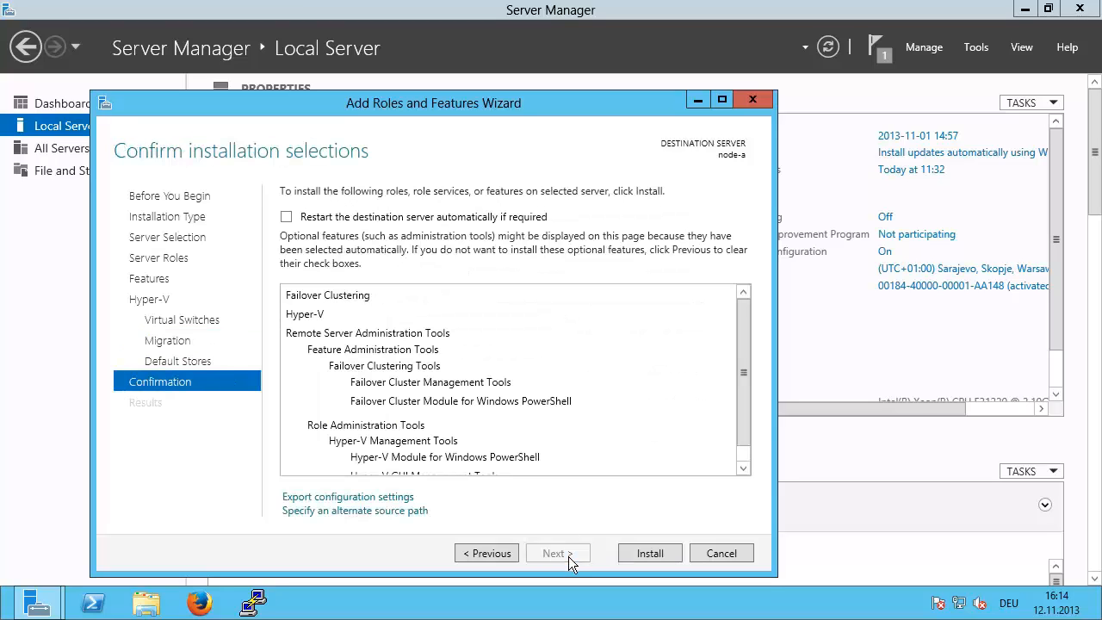
click(286, 217)
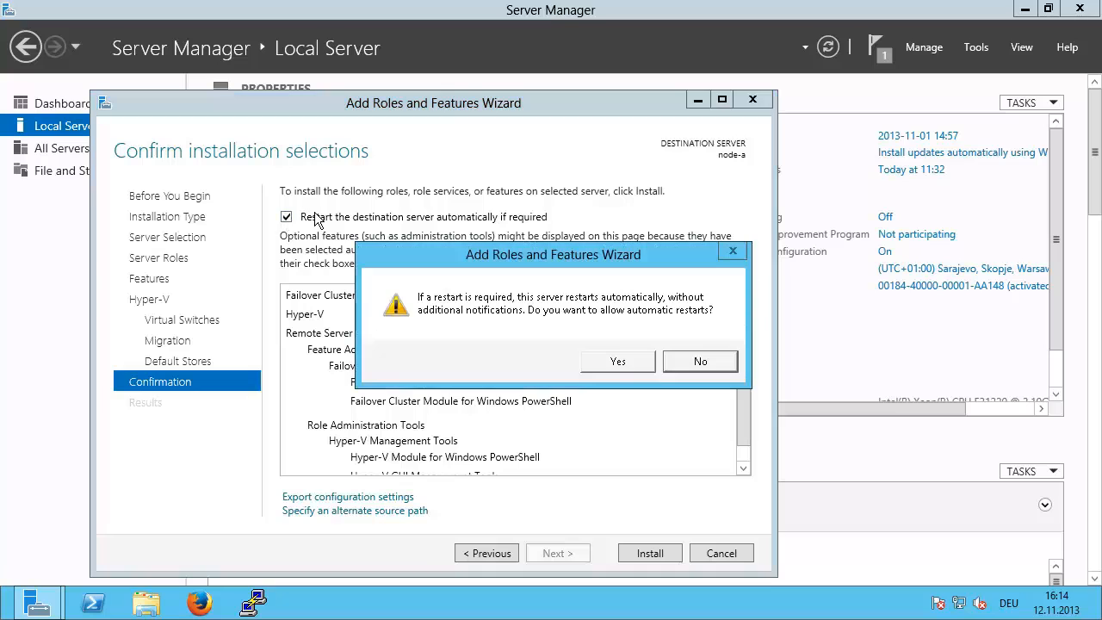
click(617, 362)
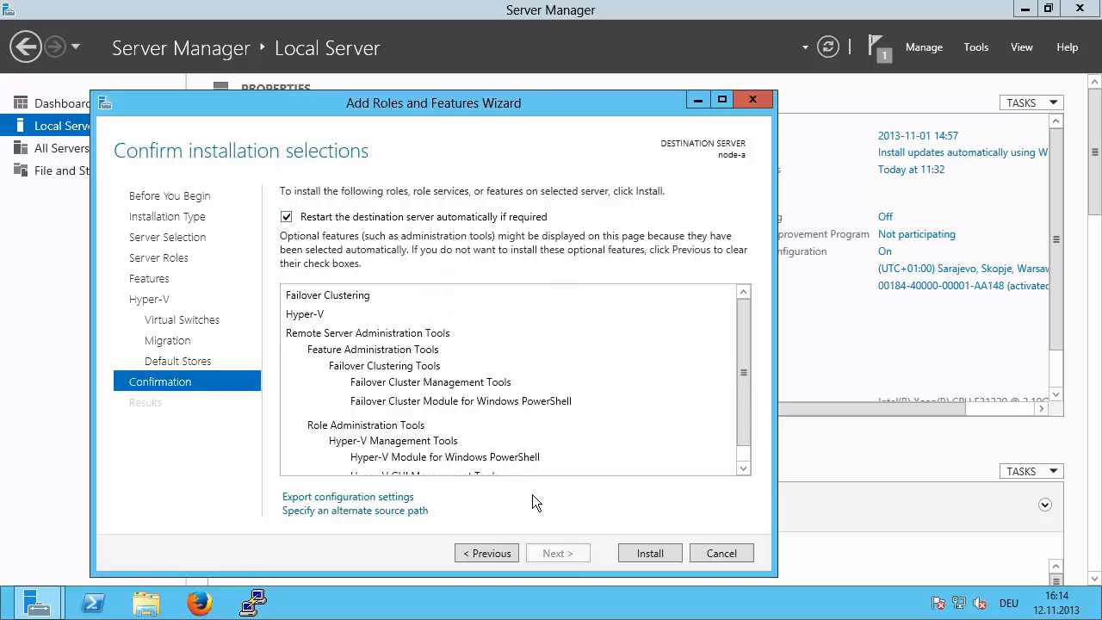
click(637, 547)
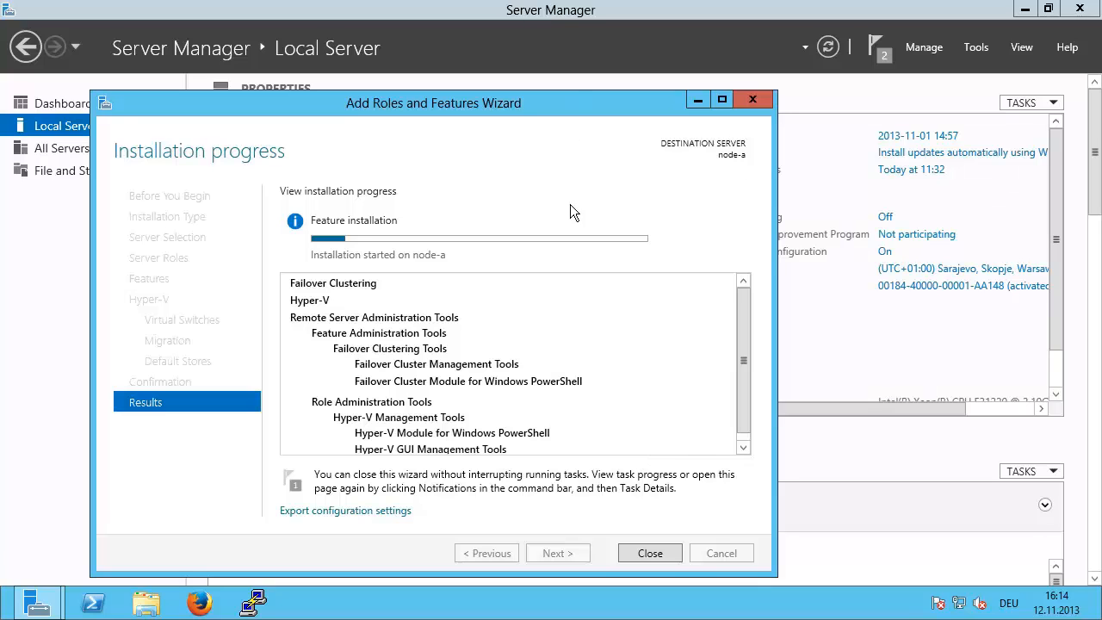
Step: Close the wizard, minimize node-a's session and switch to the other remote session's Dashboard
click(647, 552)
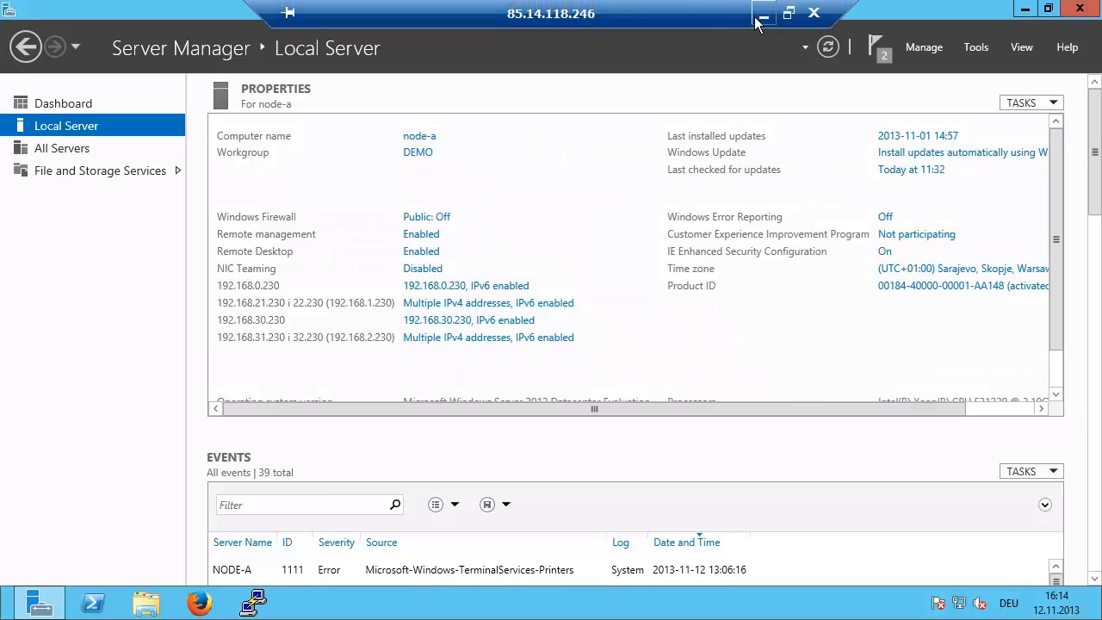
click(762, 16)
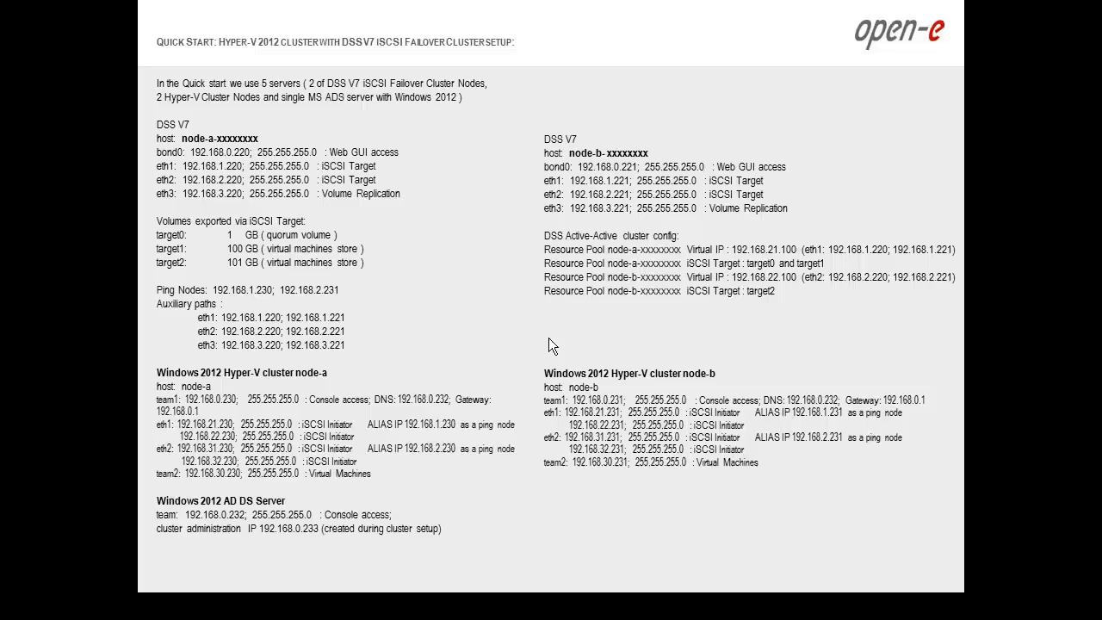
key(alt+Tab)
key(alt+Tab)
key(alt+Tab)
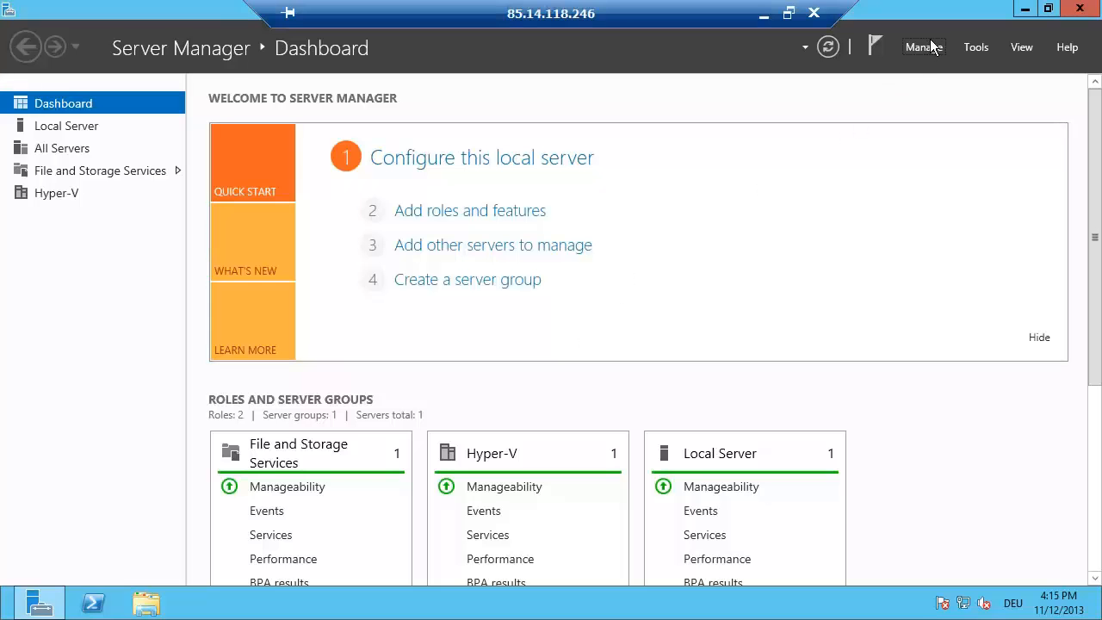
click(920, 47)
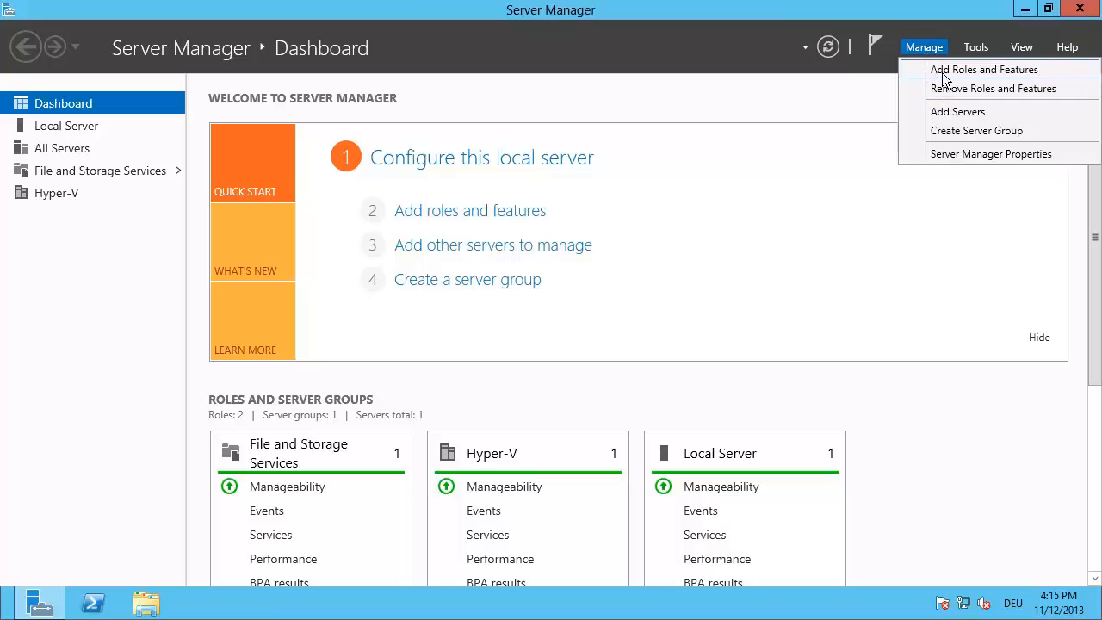
click(943, 76)
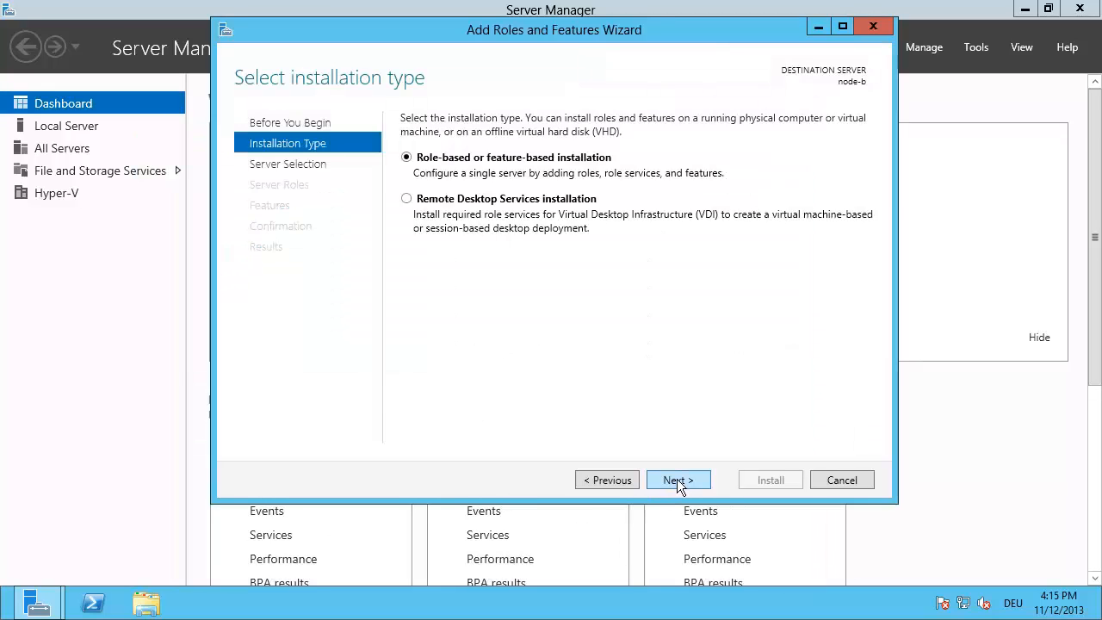
click(678, 482)
click(679, 480)
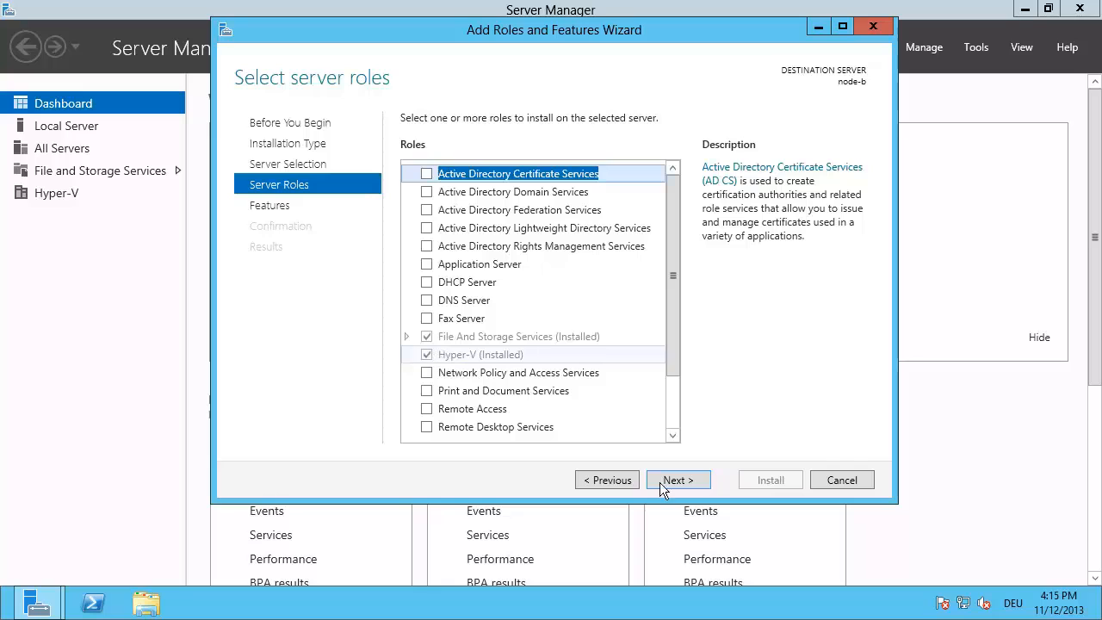
click(680, 478)
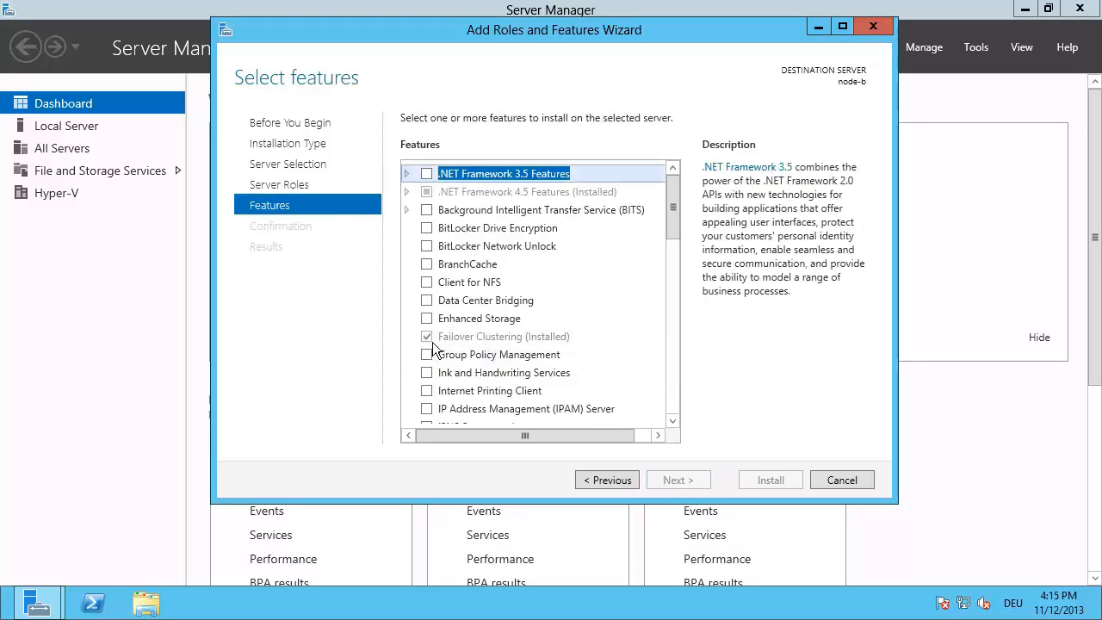
click(841, 480)
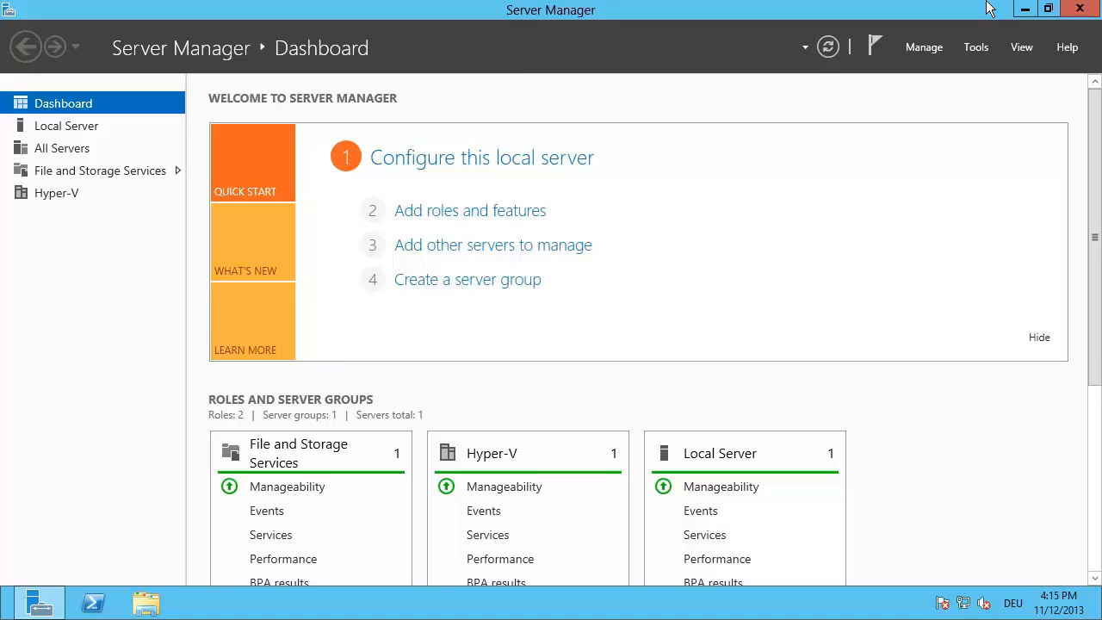
mouse_move(845, 7)
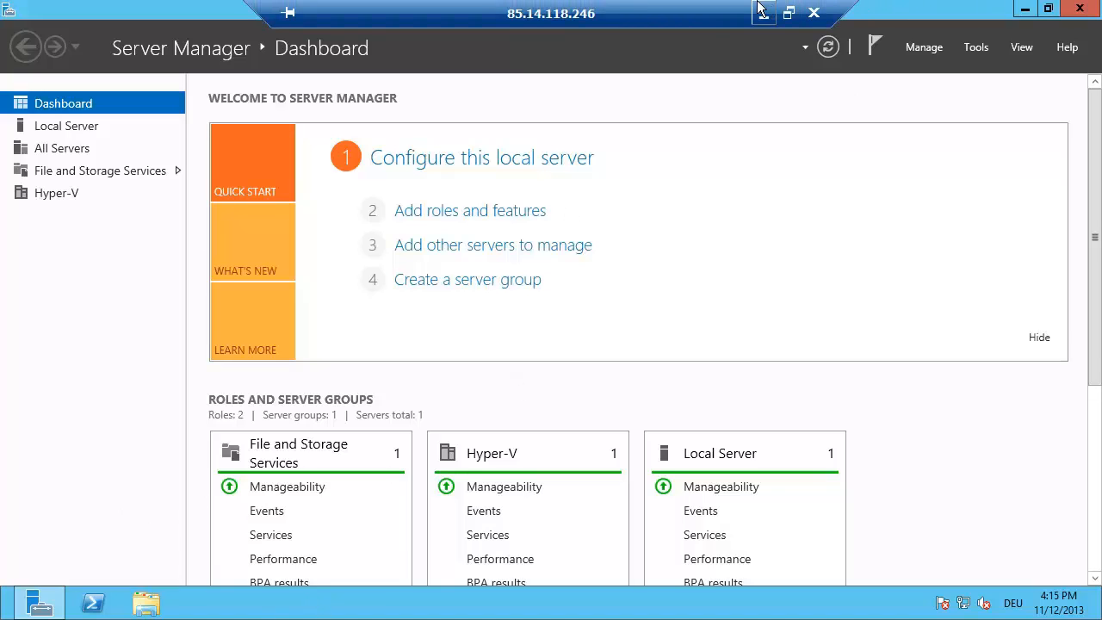
Step: Minimize the current session and reconnect to recent host 85.14.118.246:4232 from the Remote Desktop taskbar list
click(764, 13)
key(alt+Tab)
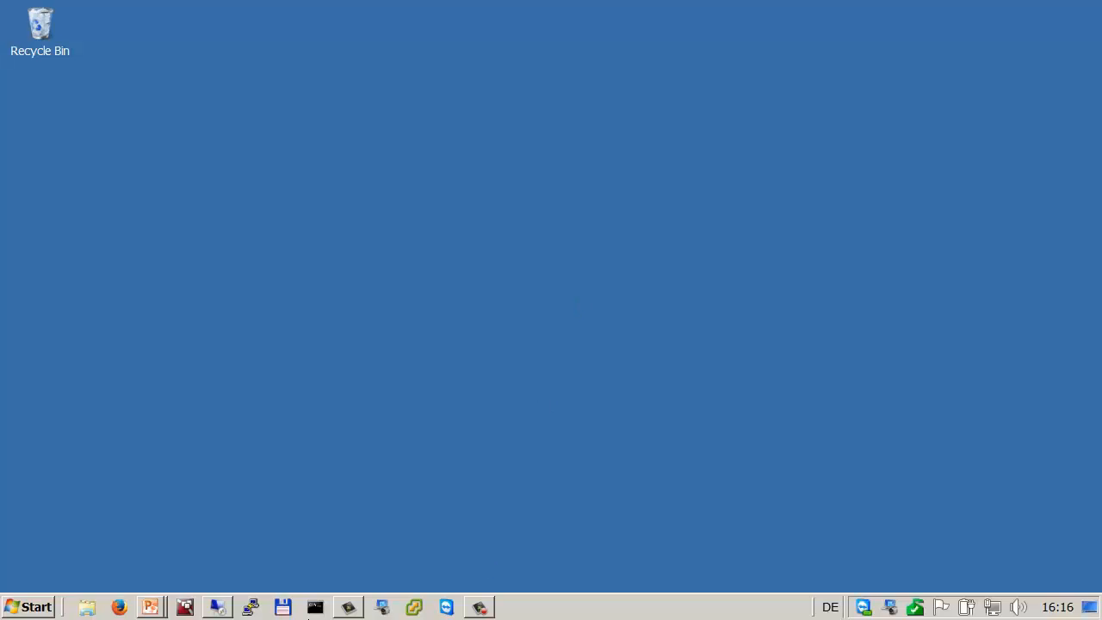
right_click(218, 607)
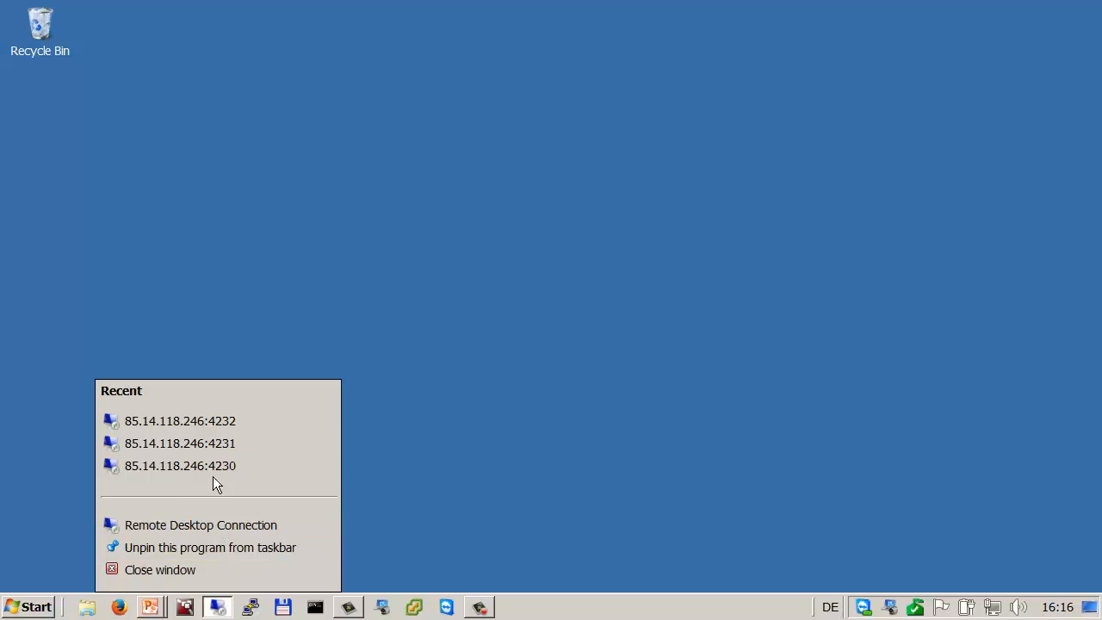
click(222, 426)
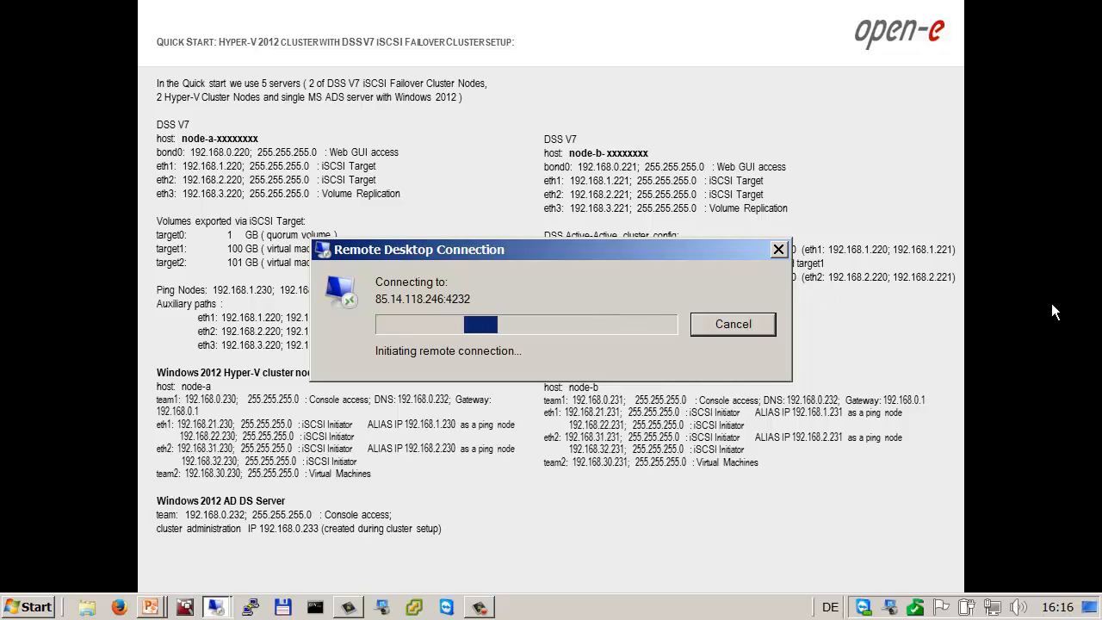
Step: Return to the slideshow and advance three slides to the Active-Active iSCSI Failover Hyper-V cluster diagram
click(694, 329)
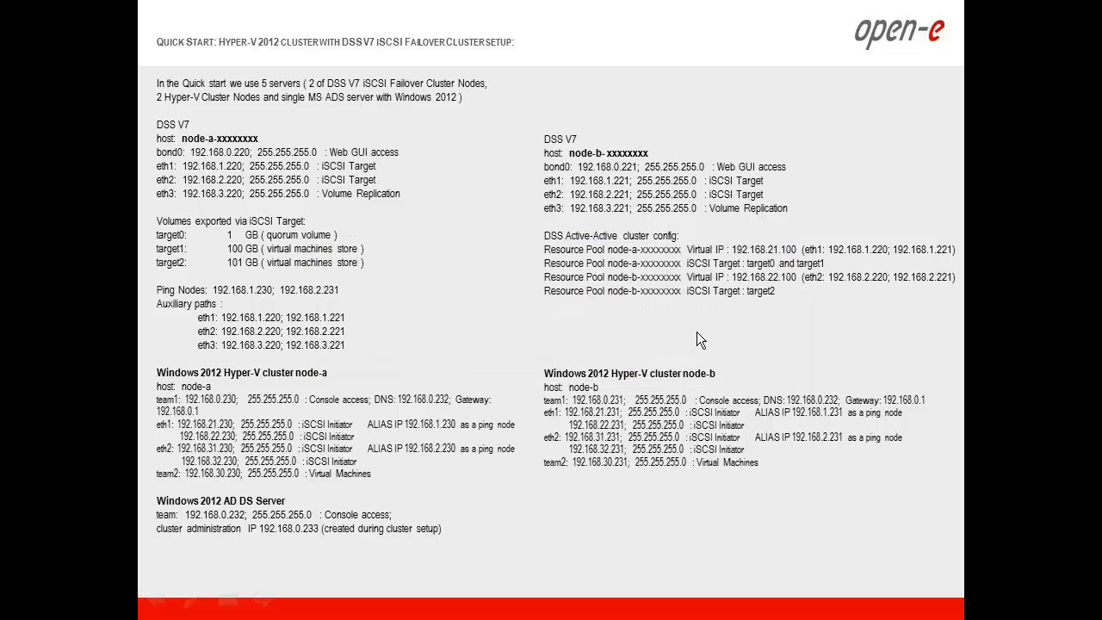
click(46, 358)
click(45, 357)
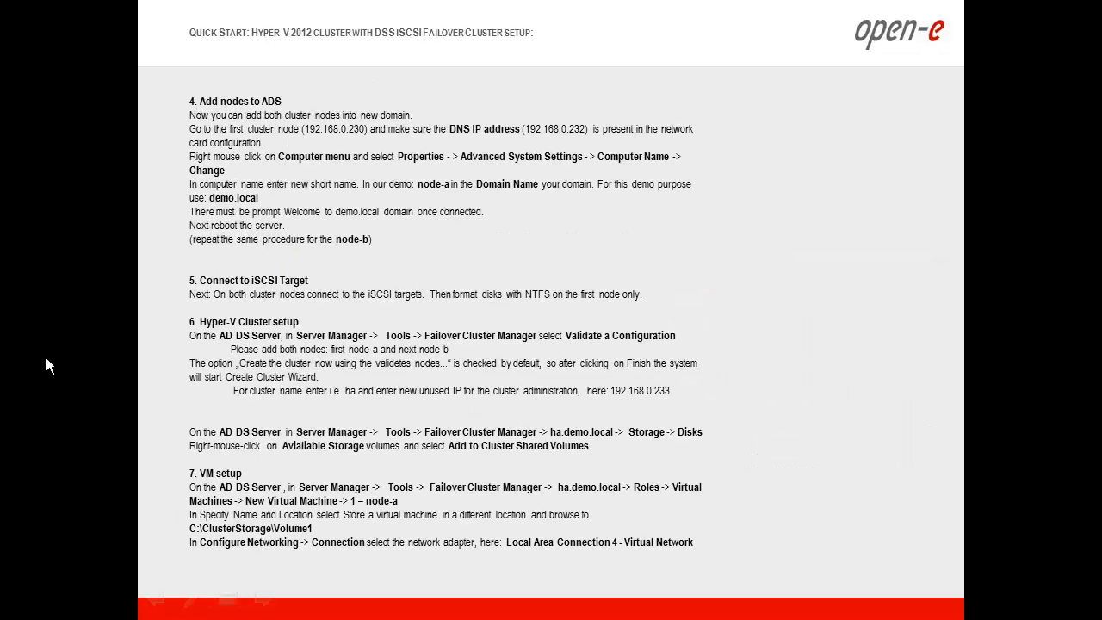
click(45, 357)
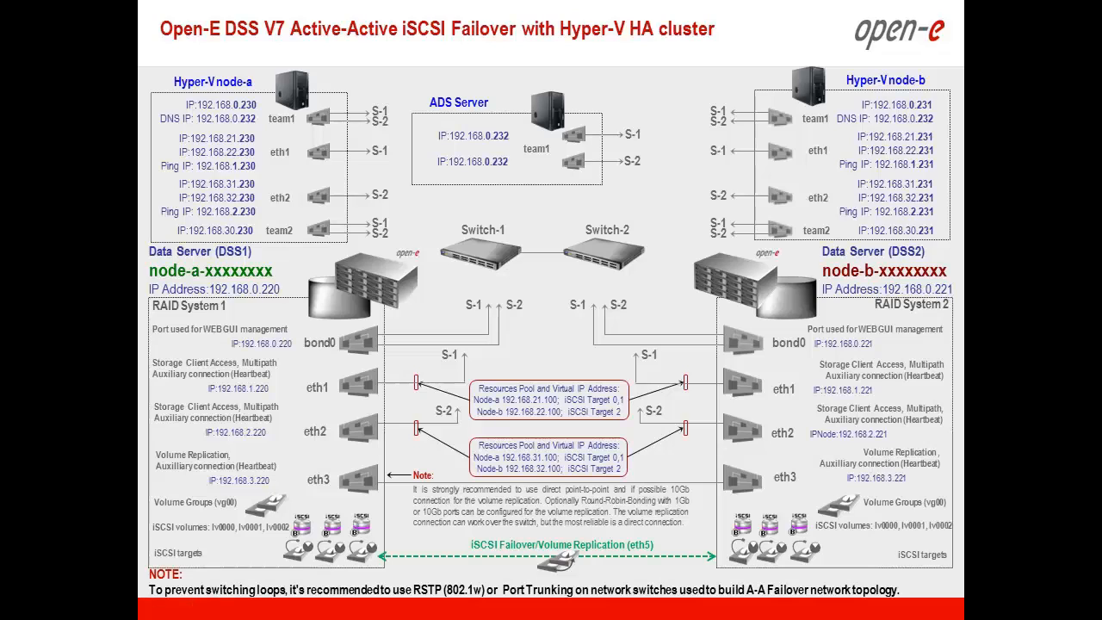
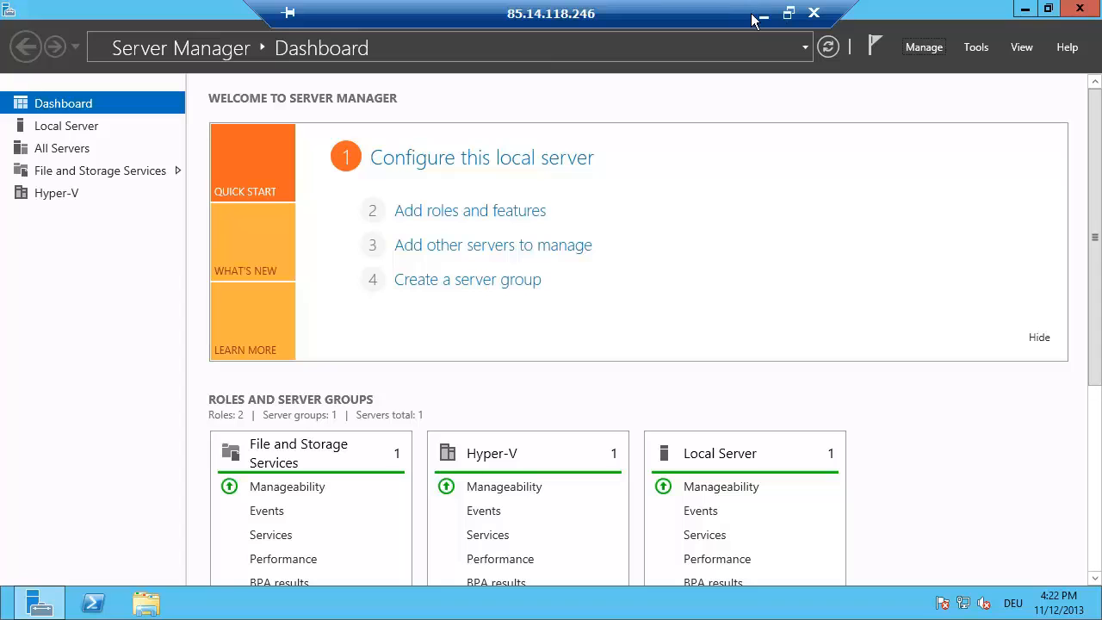
Step: Minimize the current session and reconnect to recent host 85.14.118.246:4232
click(761, 16)
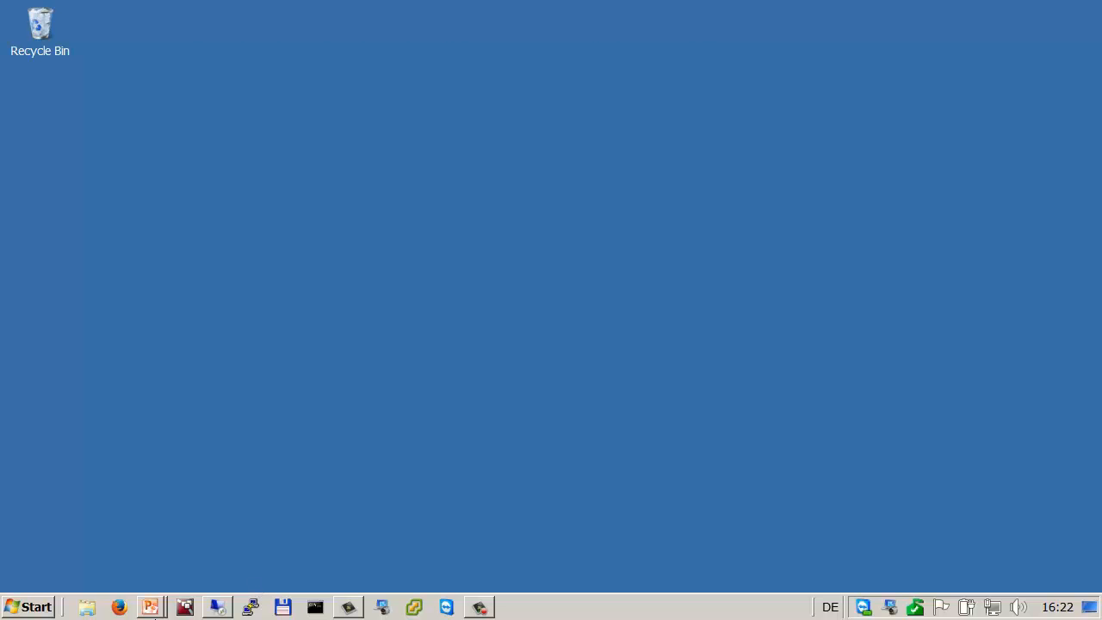
right_click(216, 607)
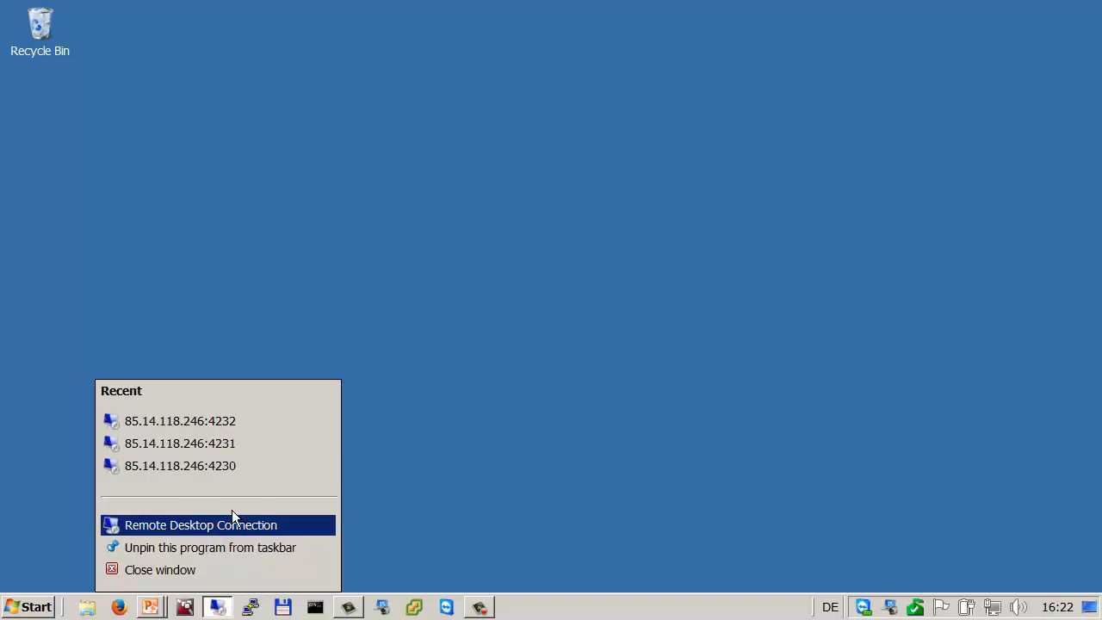
click(259, 421)
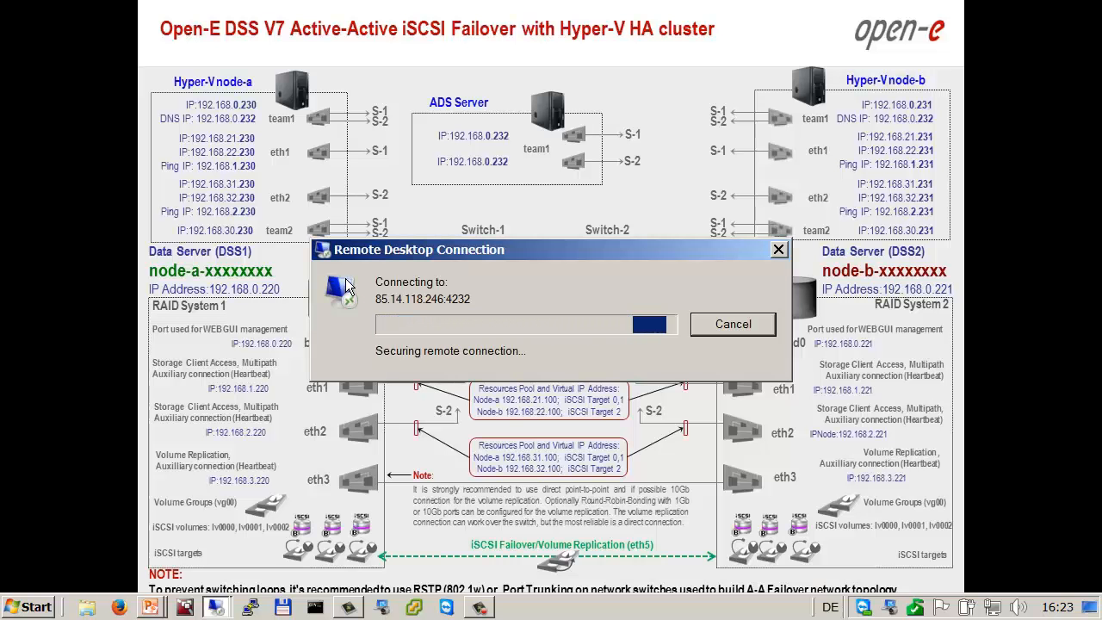
Step: Accept the certificate warning, then close the finished Add Roles and Features wizard
click(607, 475)
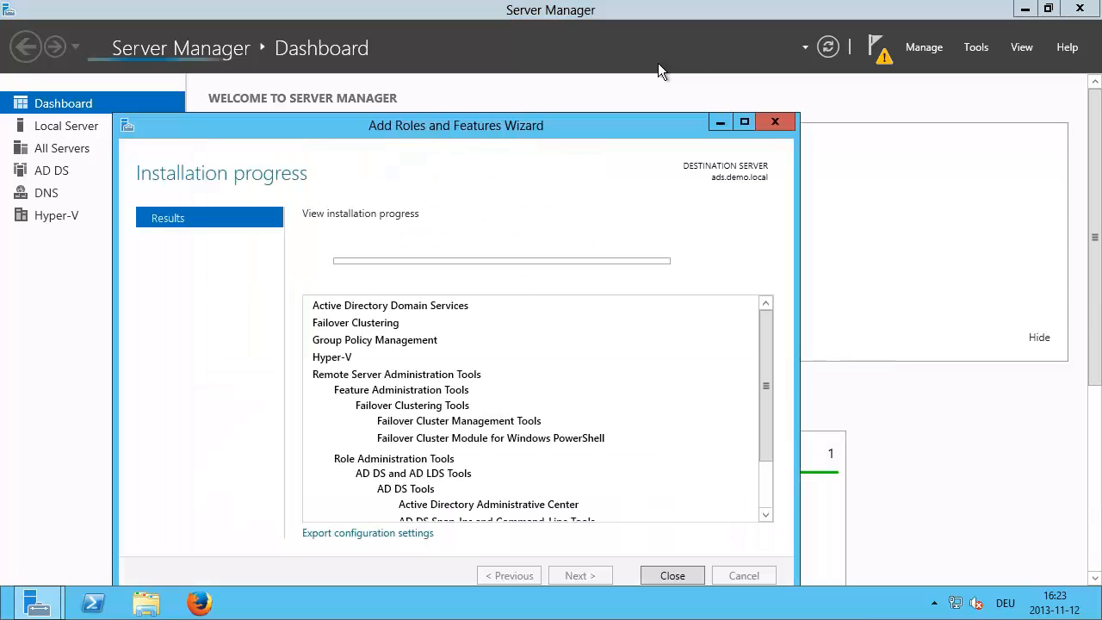
click(669, 576)
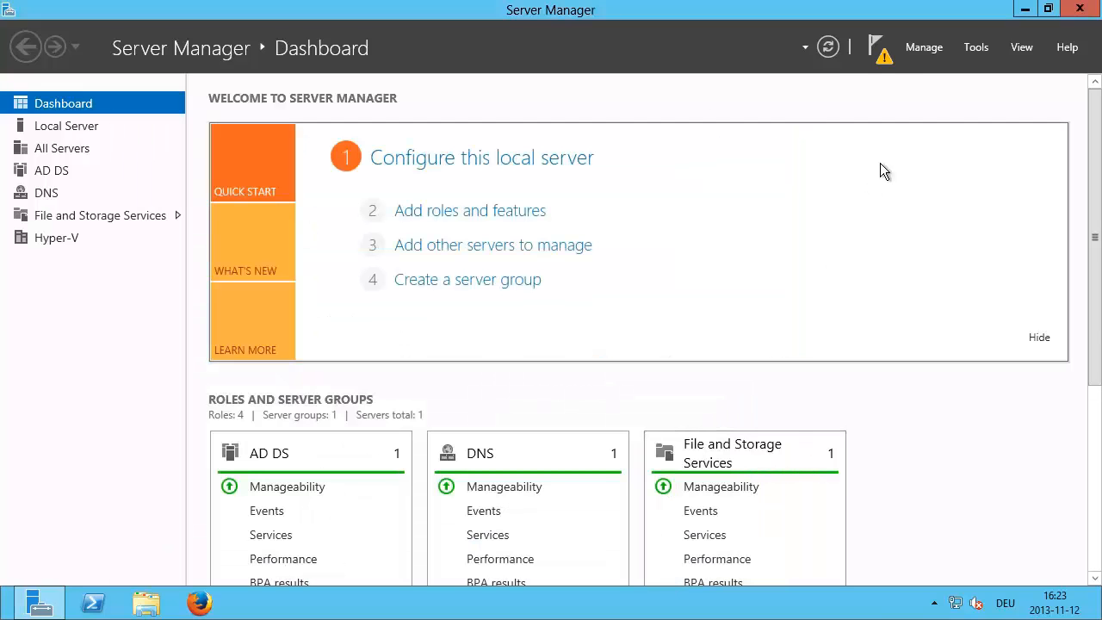
Step: From Notifications, start domain controller promotion choosing a new forest with root domain demo.local
click(881, 53)
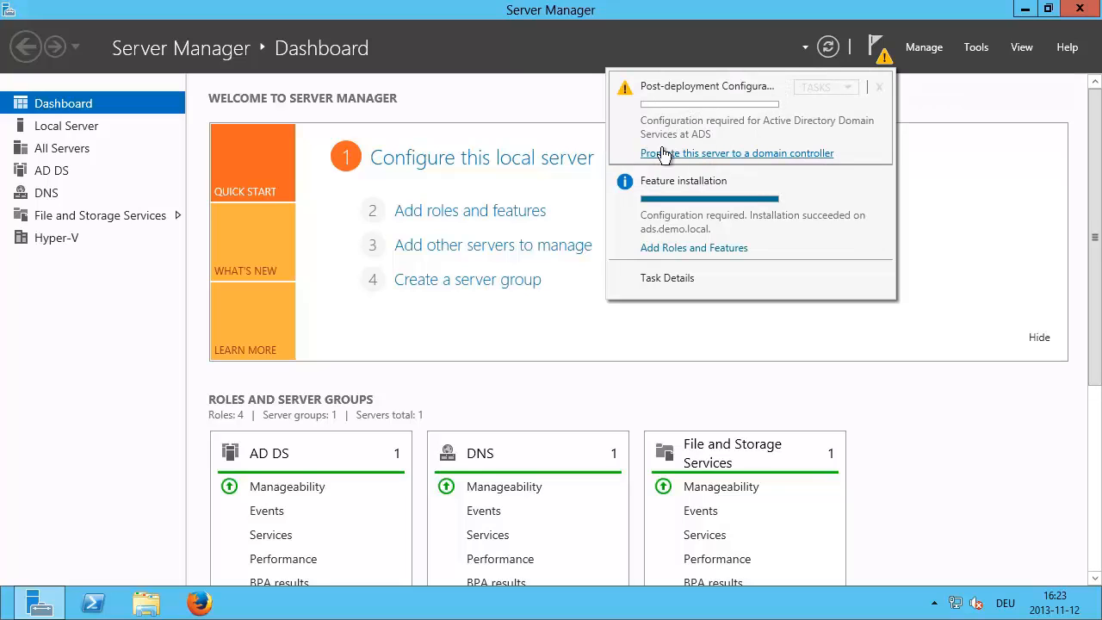
click(791, 156)
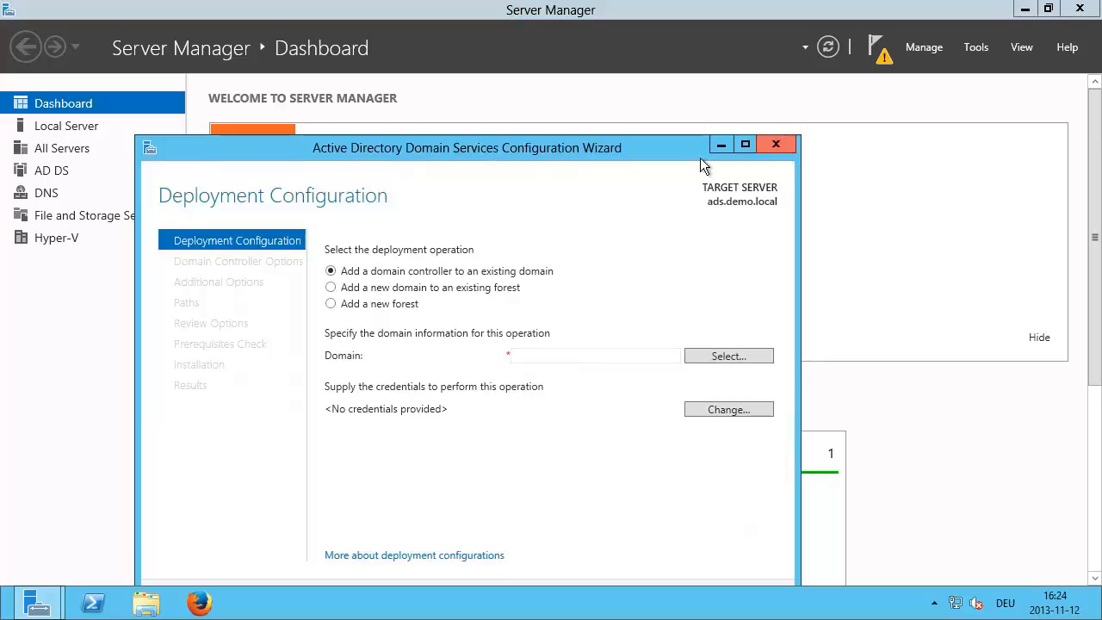
drag(458, 140, 516, 74)
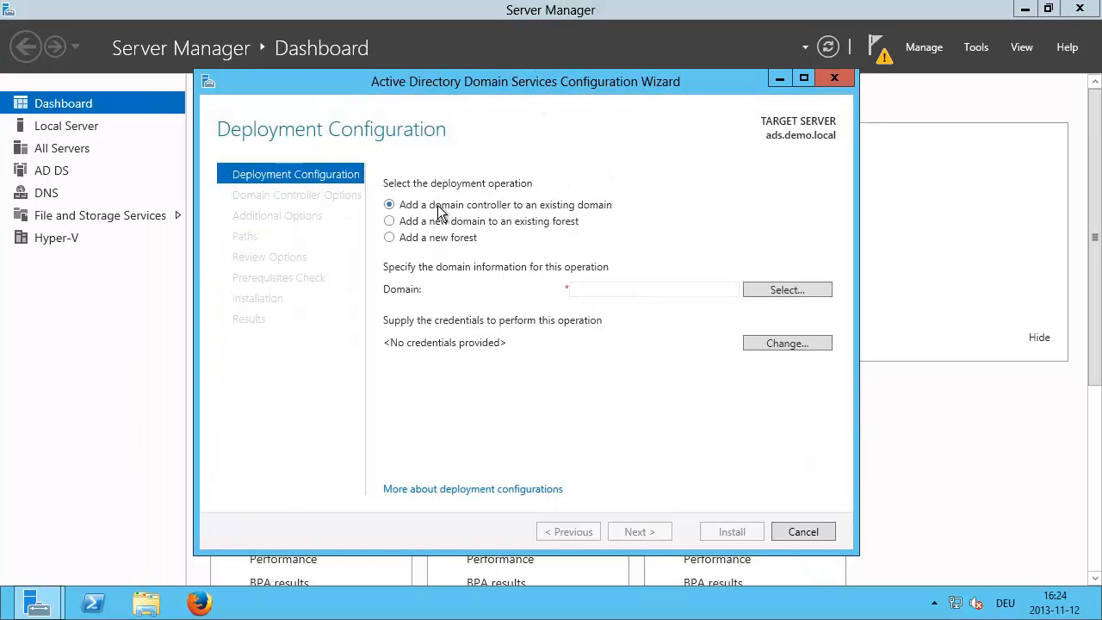
click(390, 239)
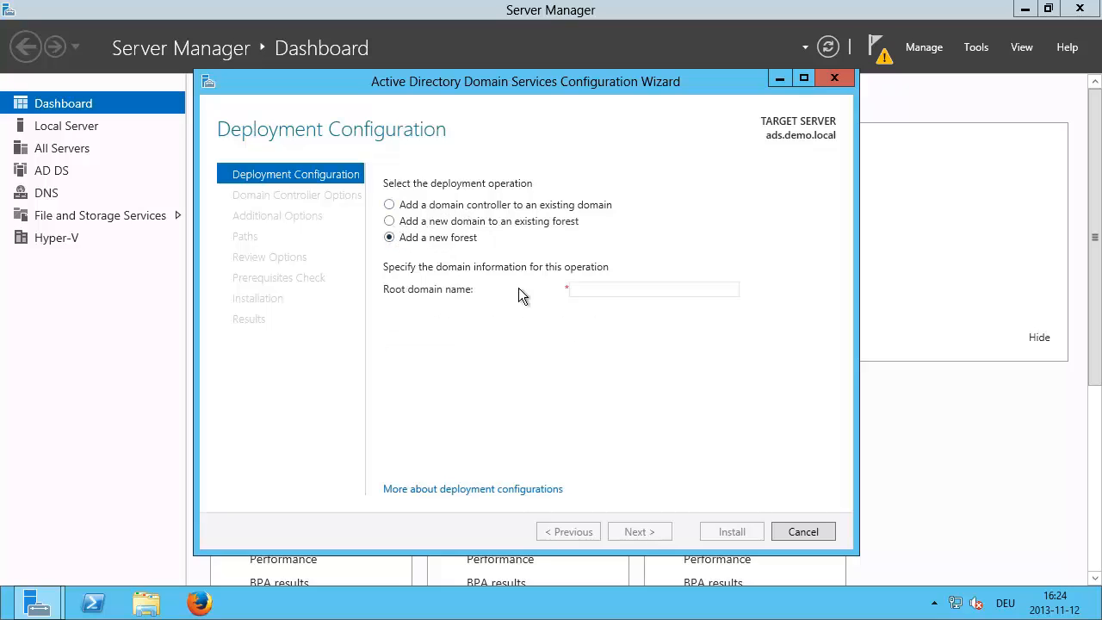
click(634, 288)
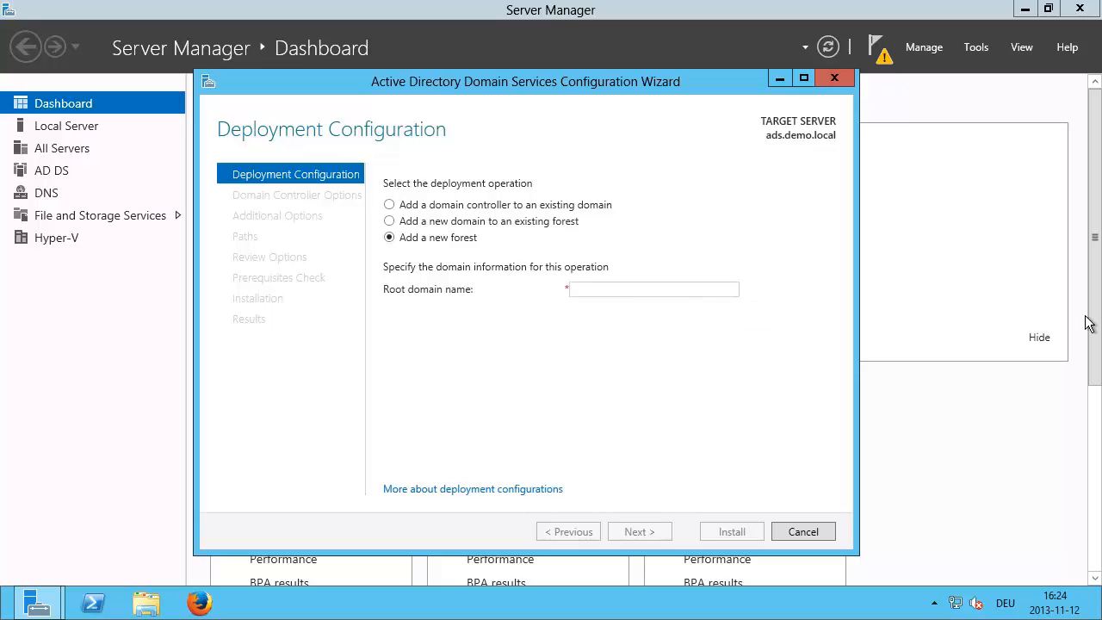
text(demo)
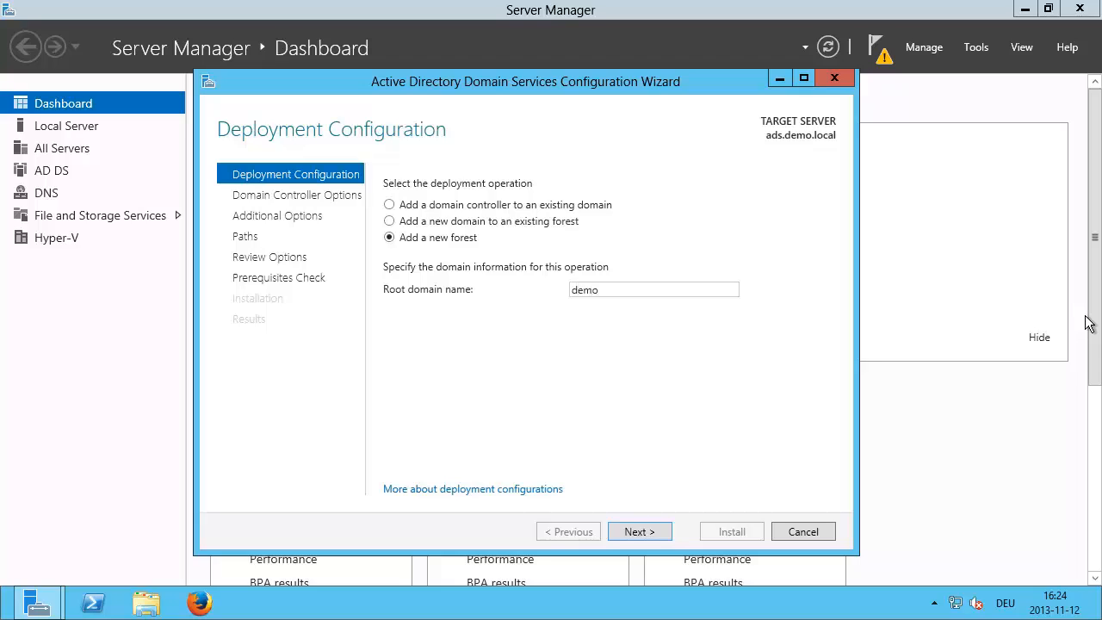
text(.local)
click(638, 531)
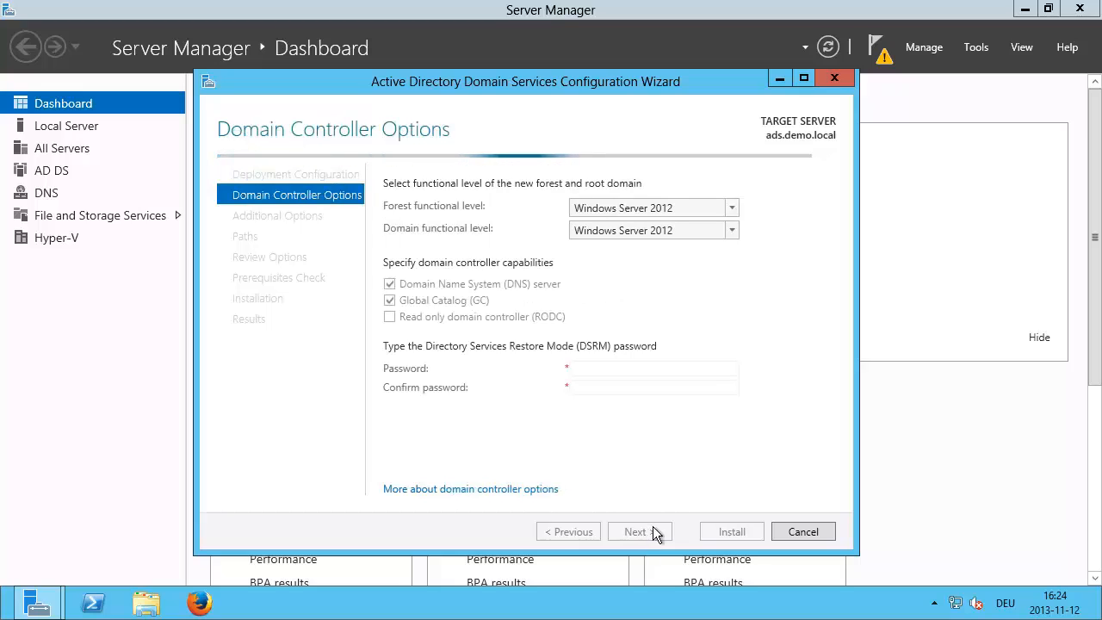
Step: Enter and confirm the Directory Services Restore Mode password
click(591, 370)
text(Pass)
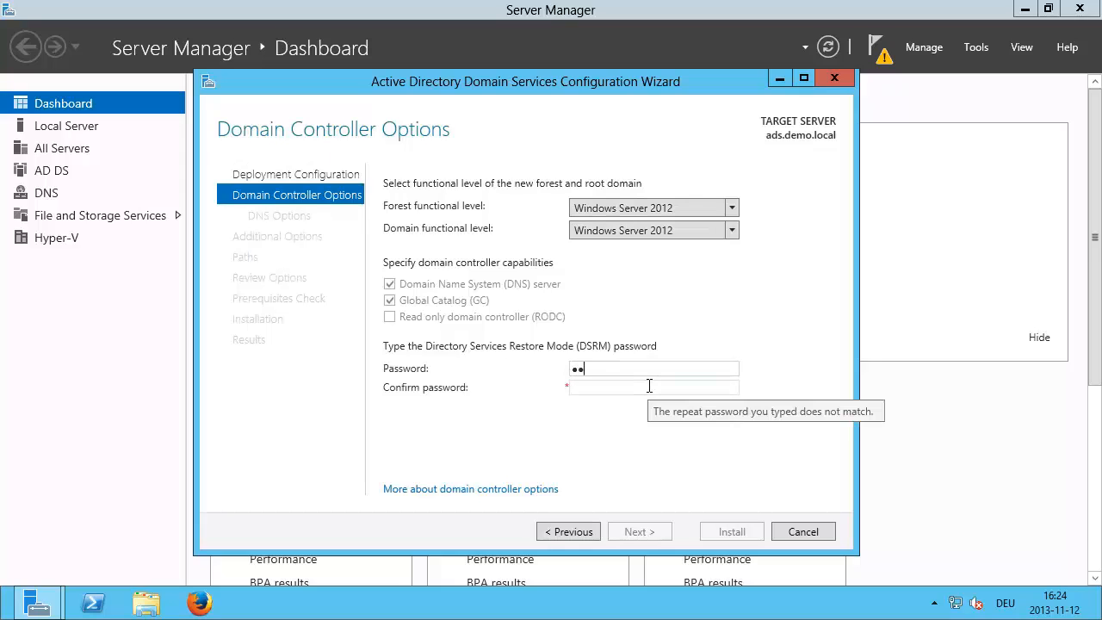
text(word1)
key(Tab)
text(Password)
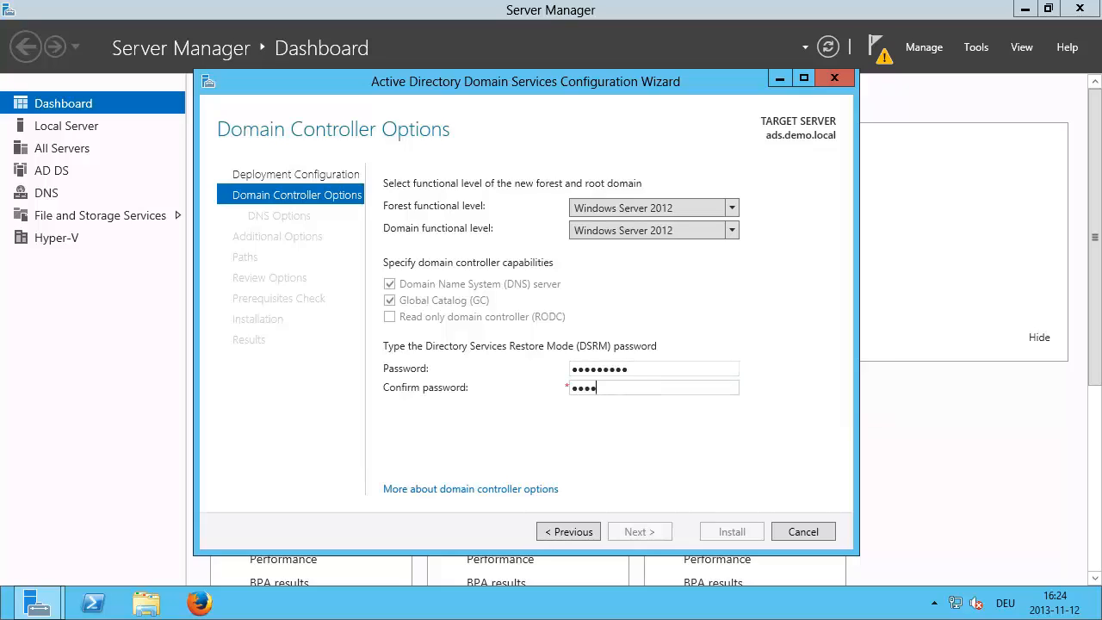
text(1)
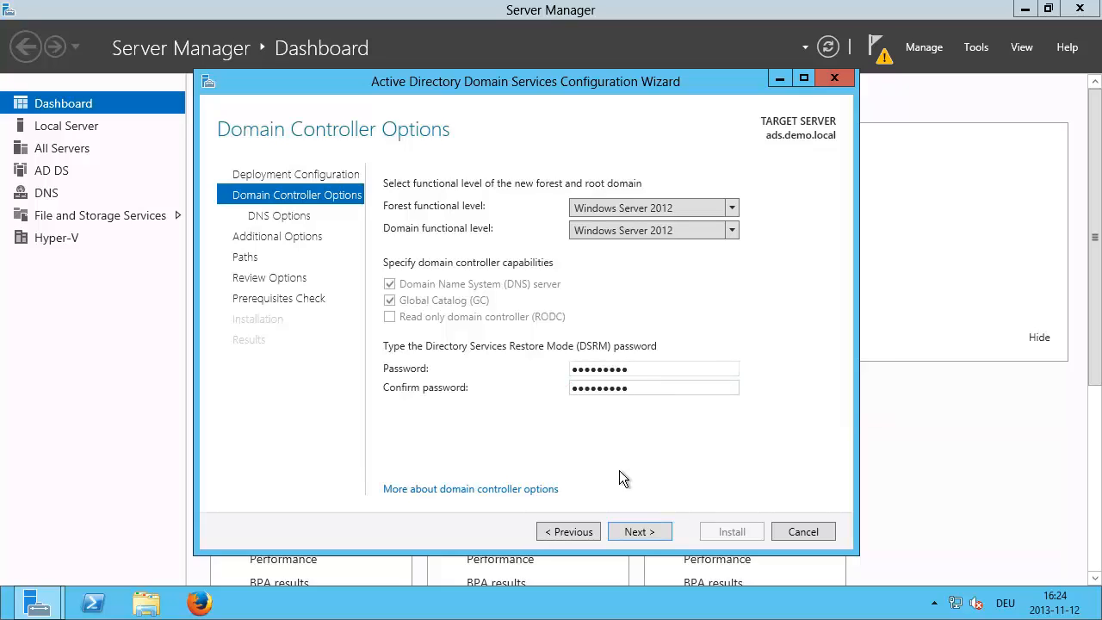
click(638, 531)
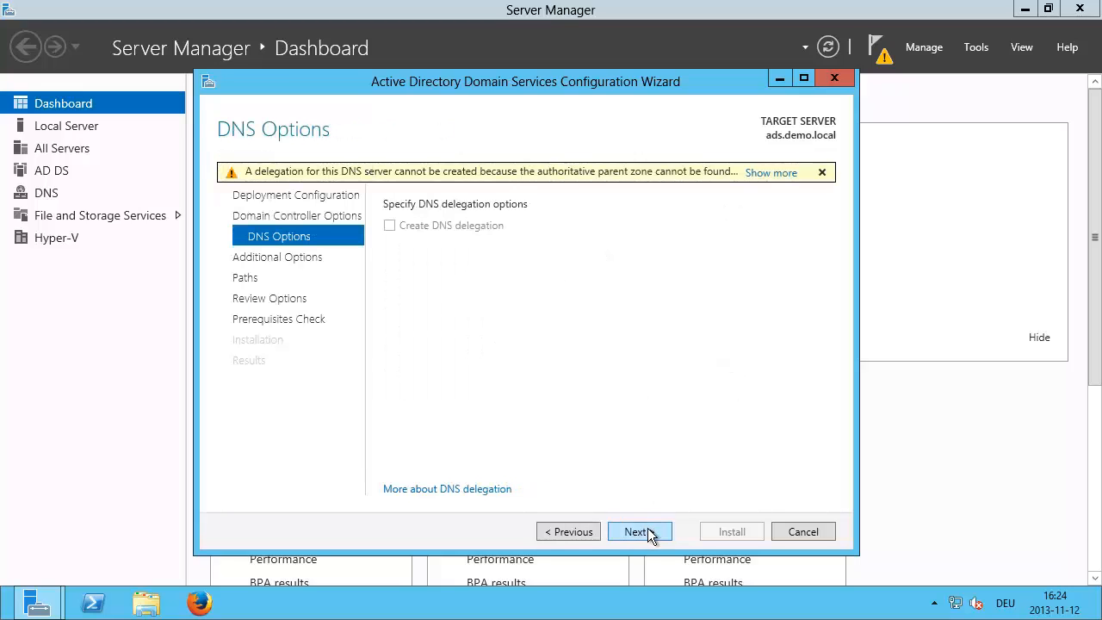
Step: Accept the DEMO NetBIOS name and default folders, pass prerequisite checks, and install
click(647, 531)
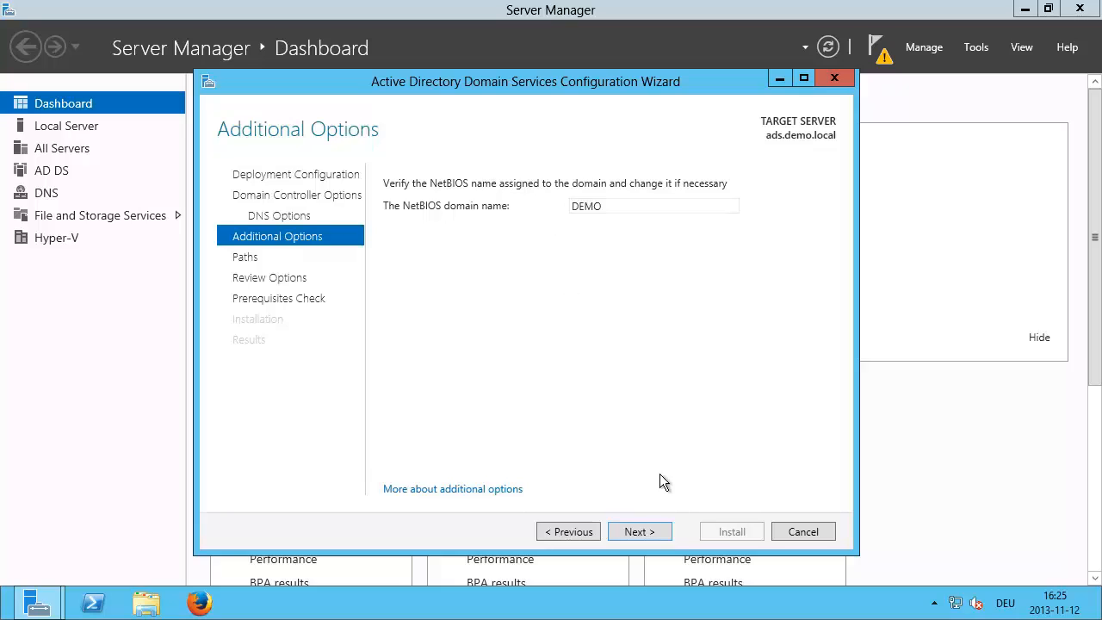
click(654, 532)
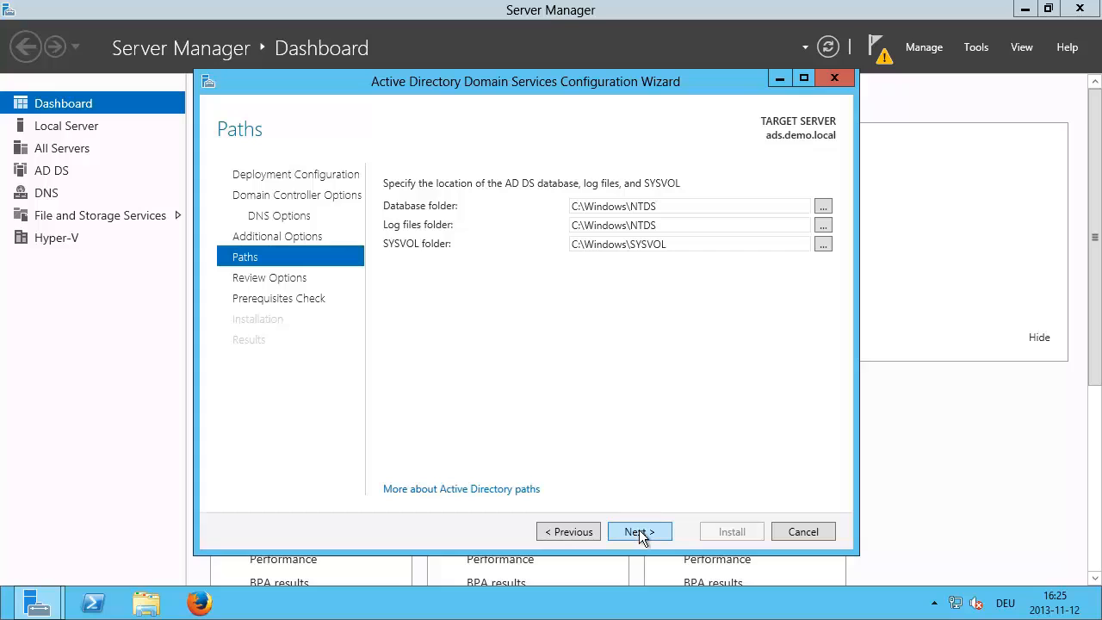
click(638, 531)
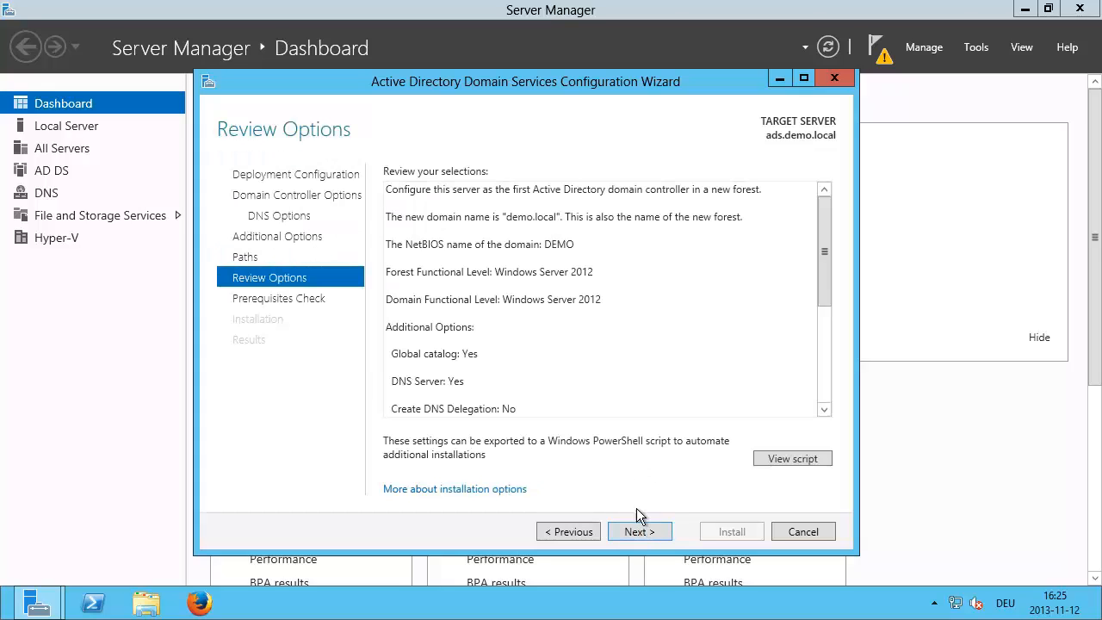
click(640, 531)
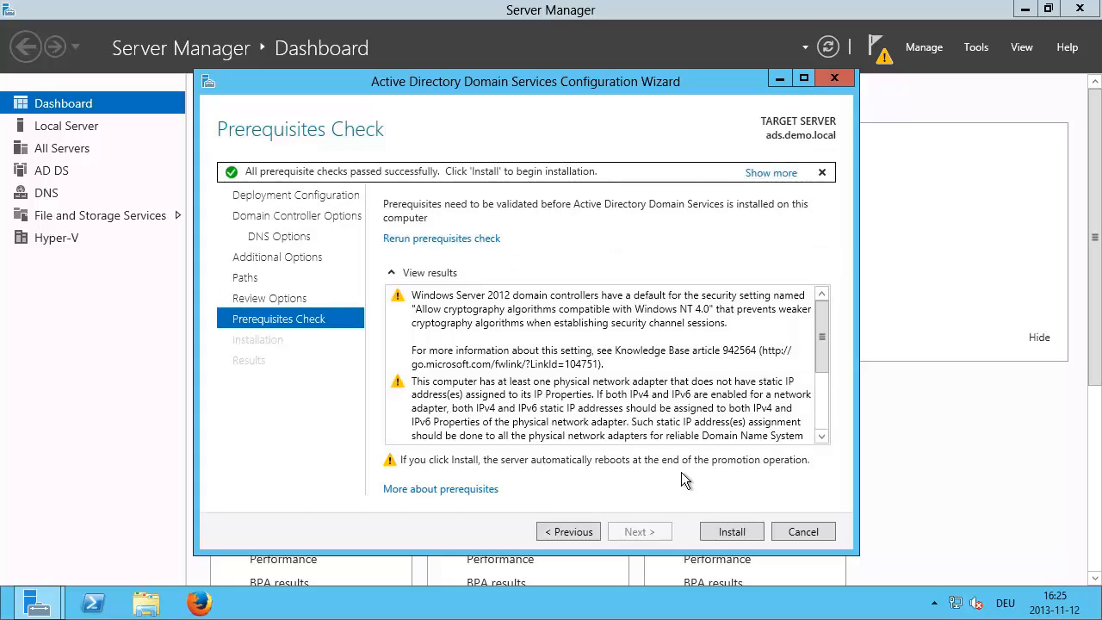
click(711, 530)
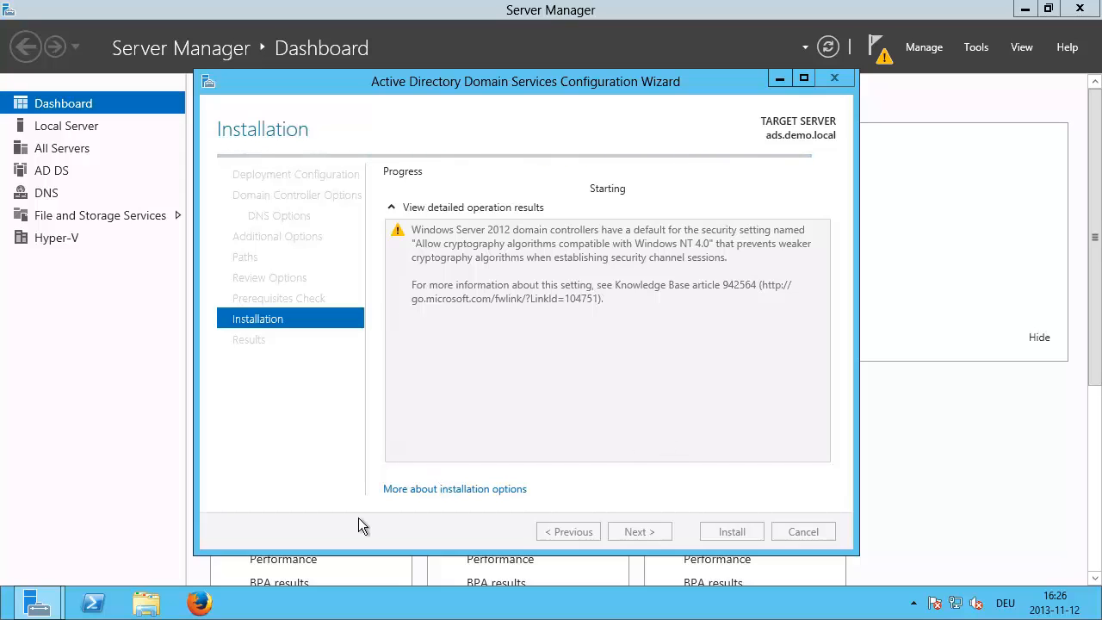
Step: In Firefox, accept the default-browser prompt and load dss-a at 192.168.0.220
click(203, 602)
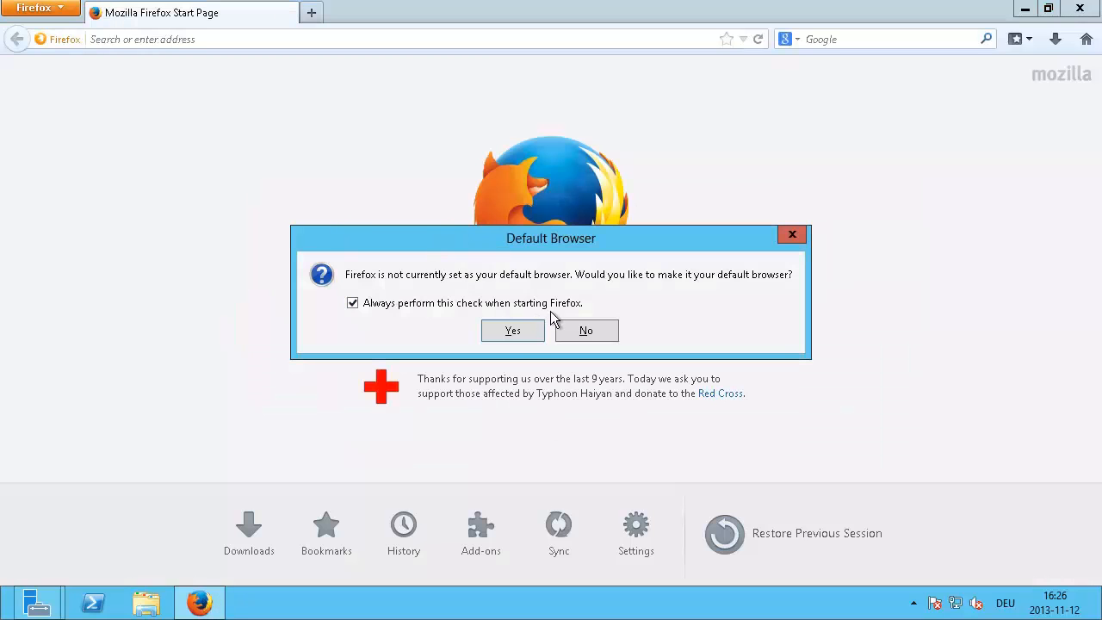
click(456, 306)
click(511, 332)
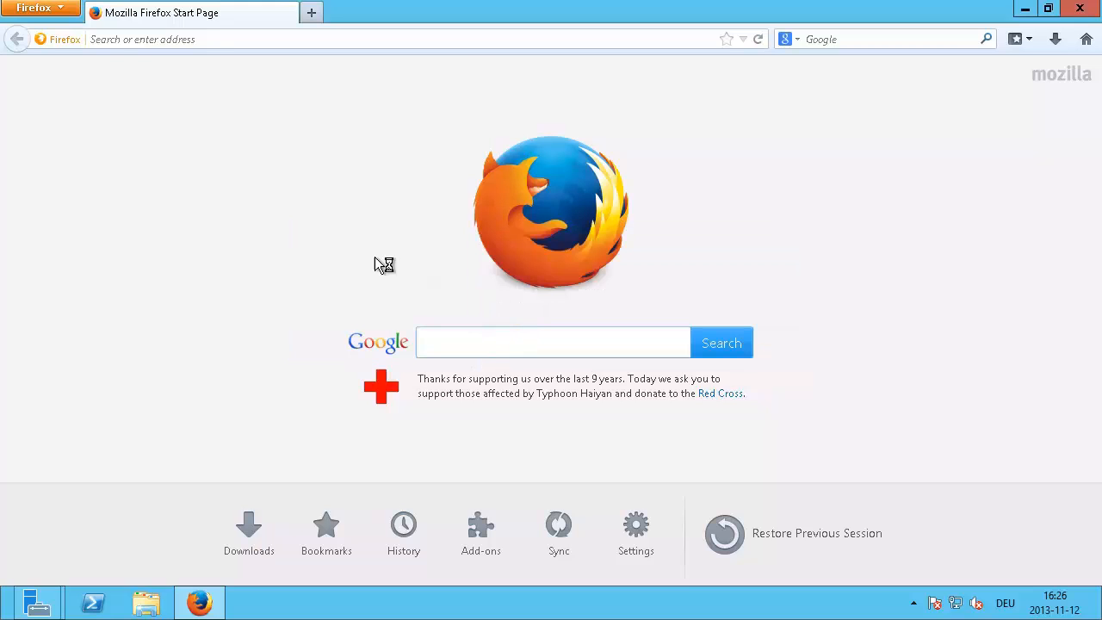
click(245, 42)
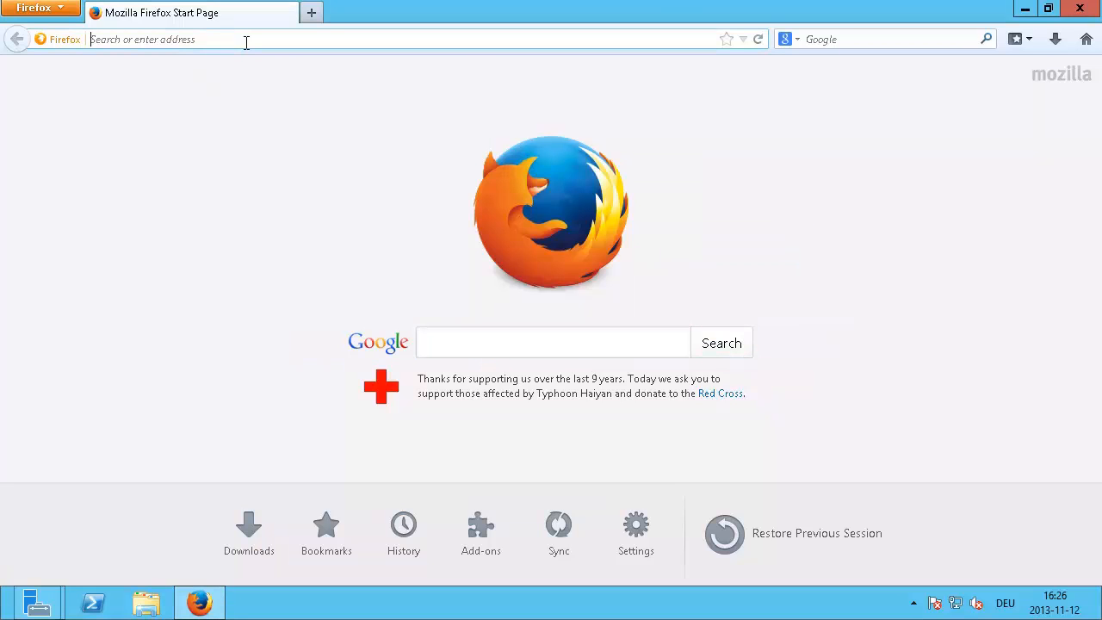
text(1)
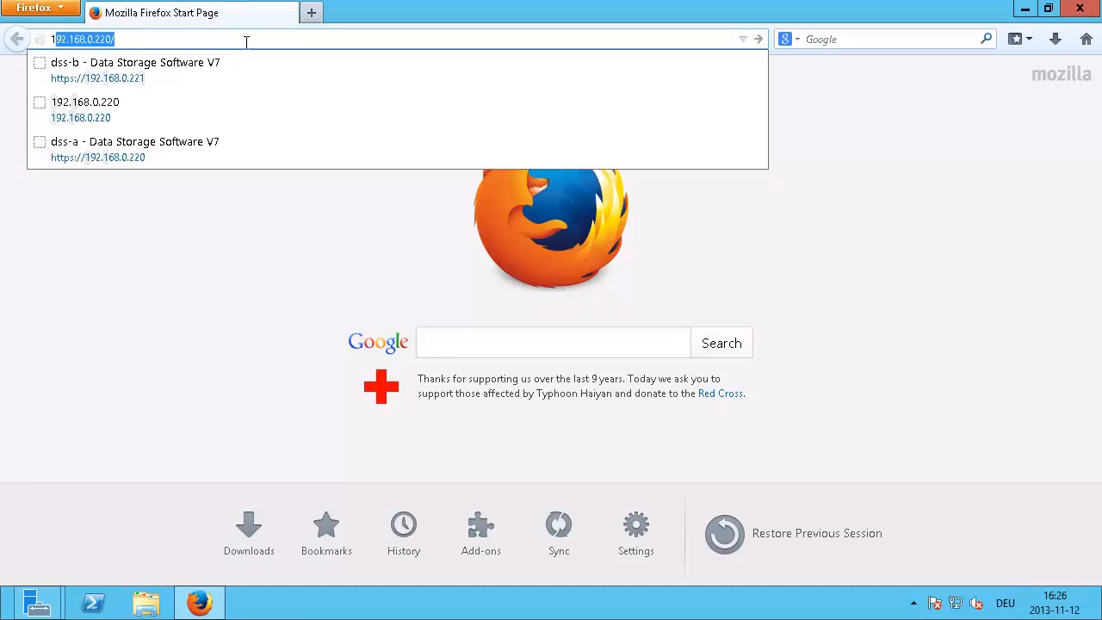
text(92.168)
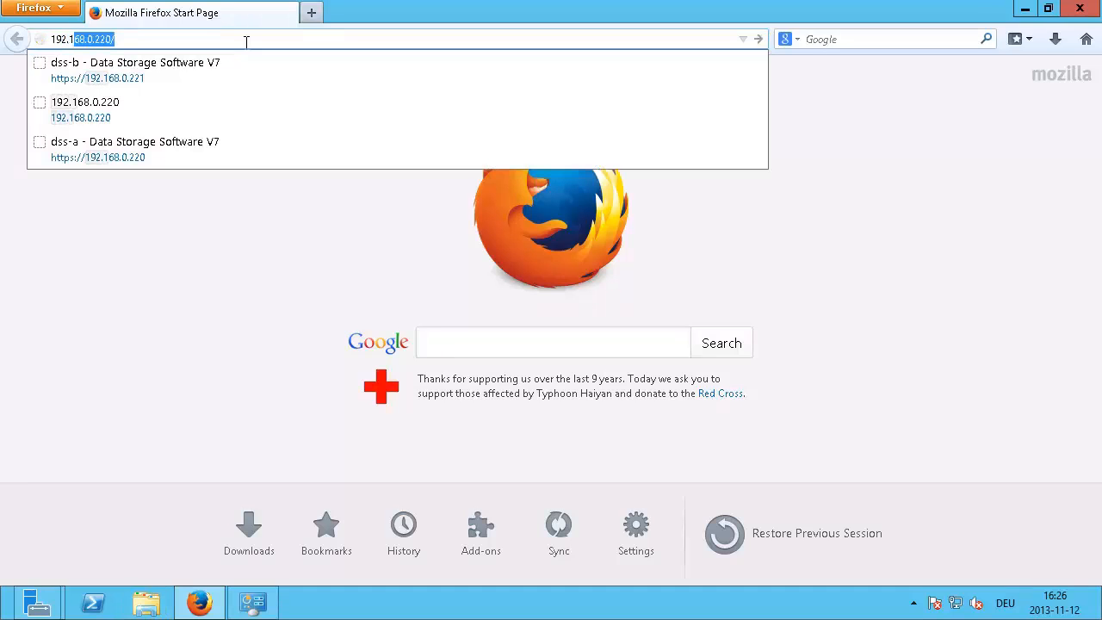
text(.)
text(0.220)
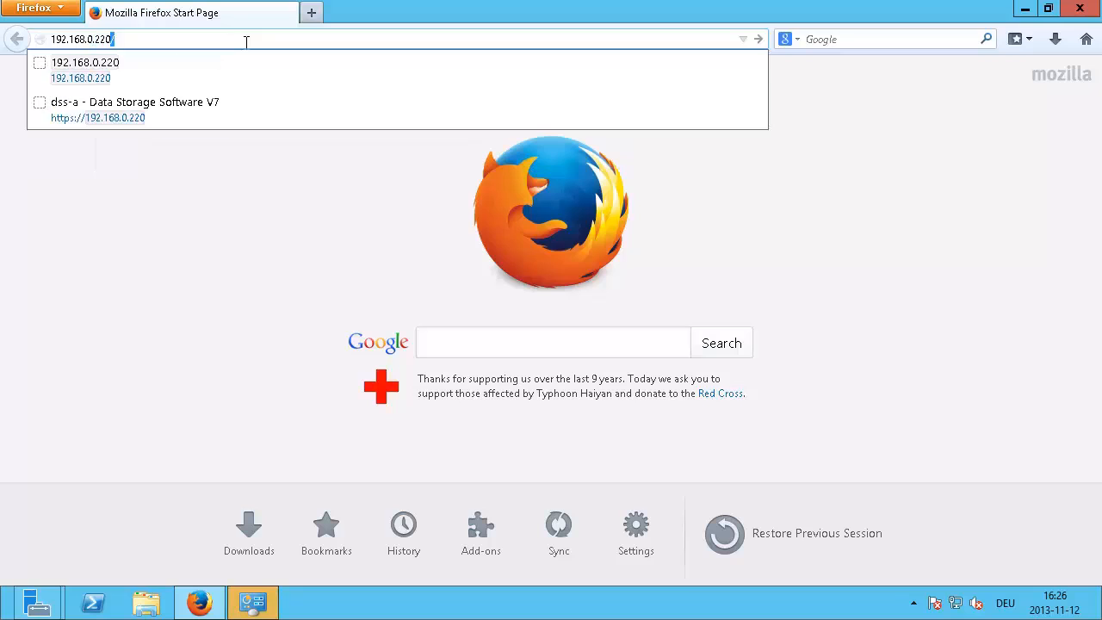
key(Return)
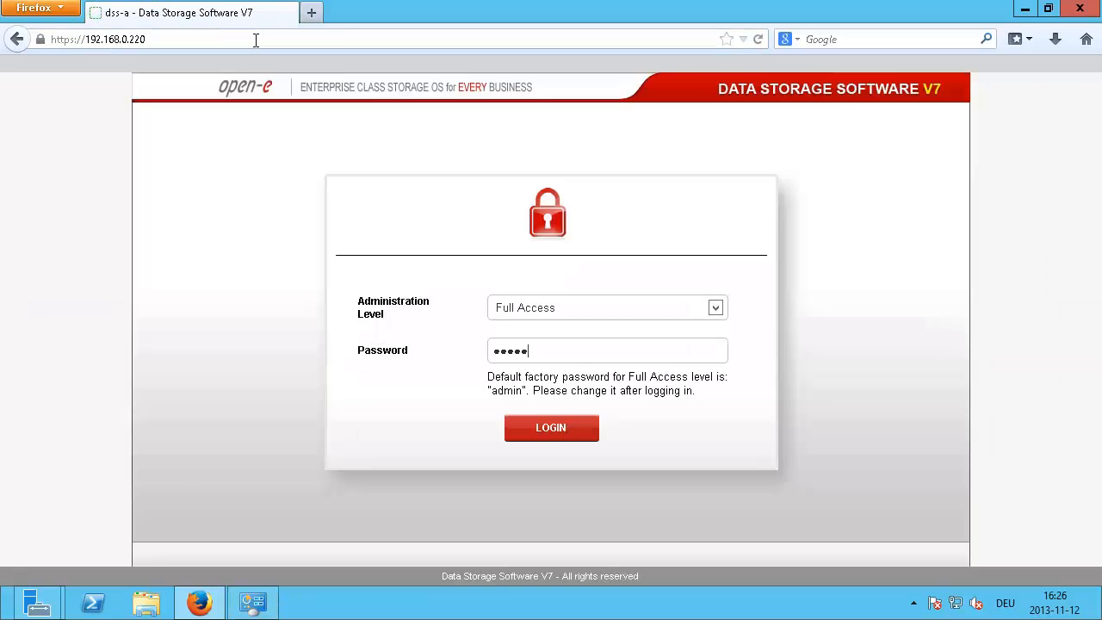
Step: Log in to dss-a and dismiss the trial-version warning
click(550, 428)
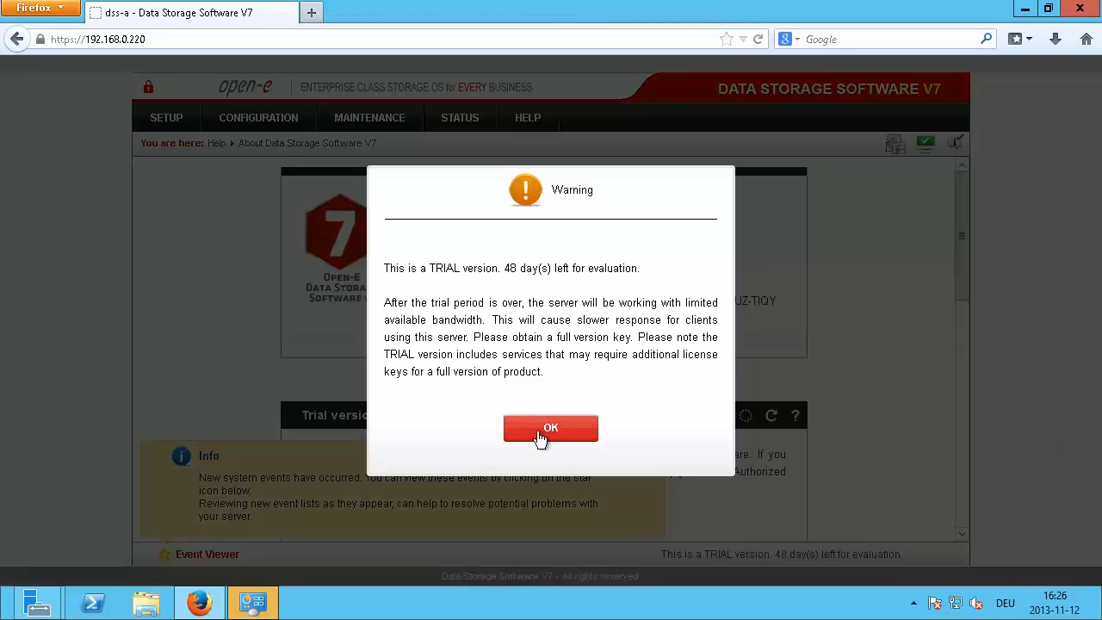
click(539, 432)
click(232, 31)
key(ctrl+c)
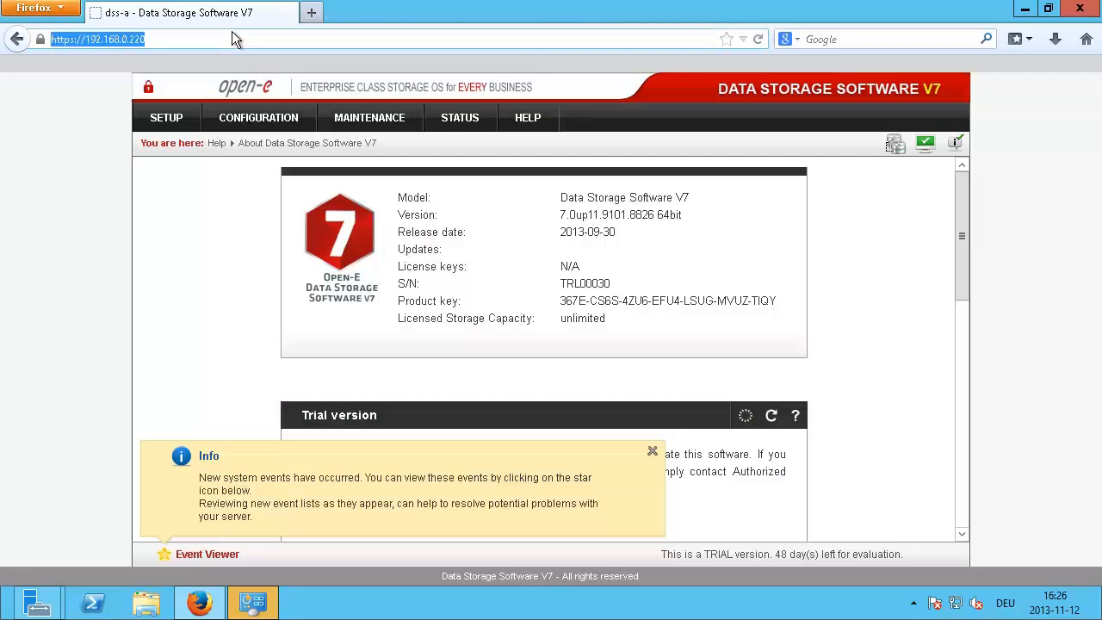
Step: In a new tab, log in to dss-b at 192.168.0.221, dismissing its warning notices
click(312, 12)
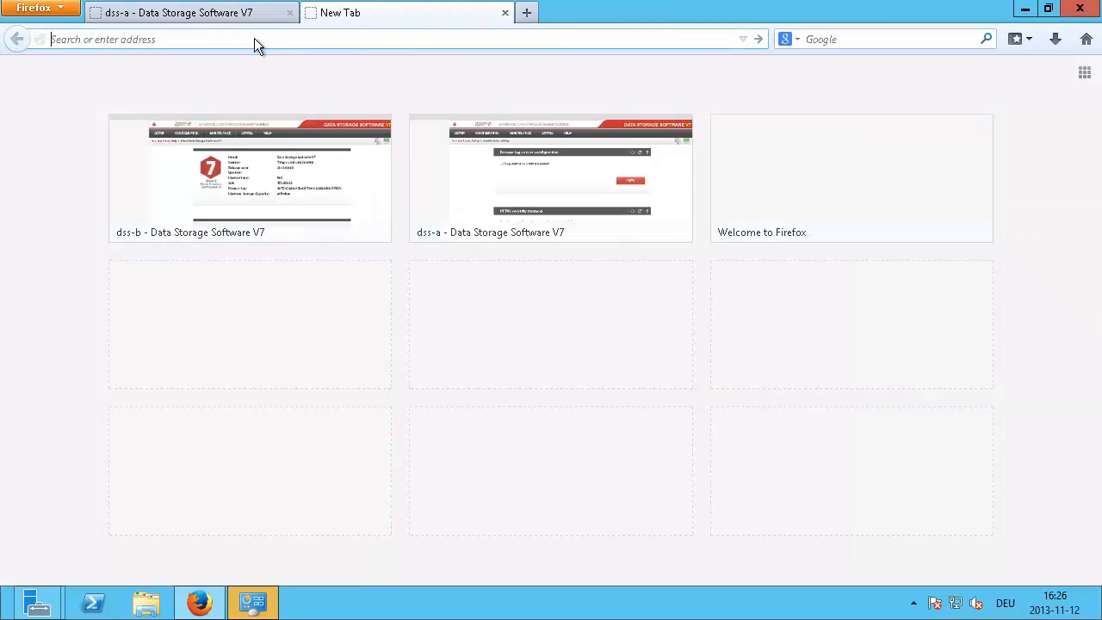
key(ctrl+v)
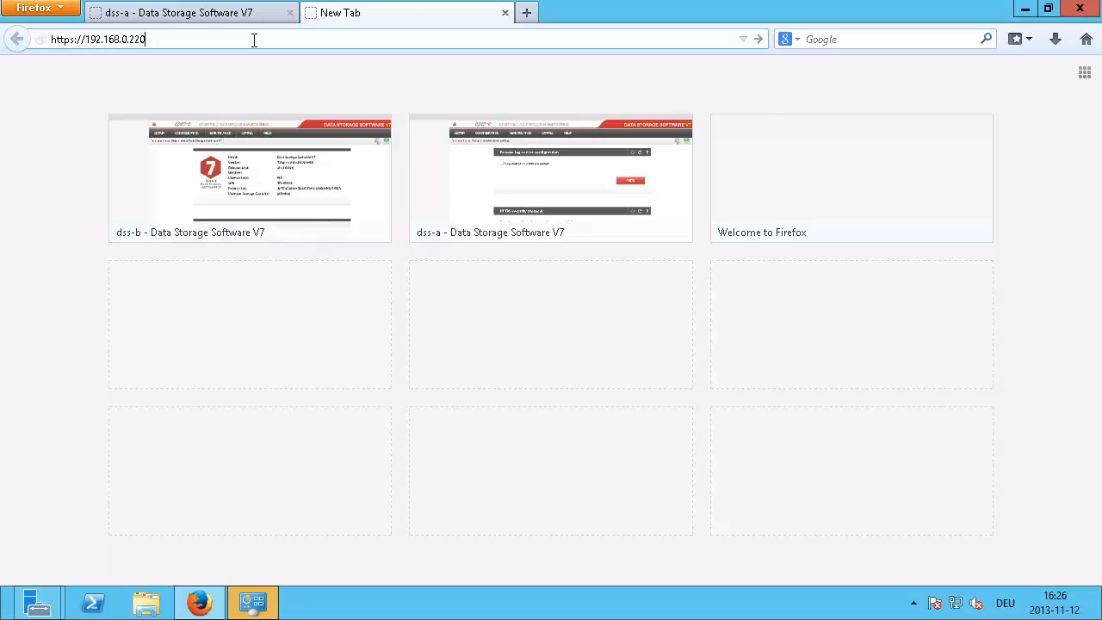
key(BackSpace)
text(1)
key(Return)
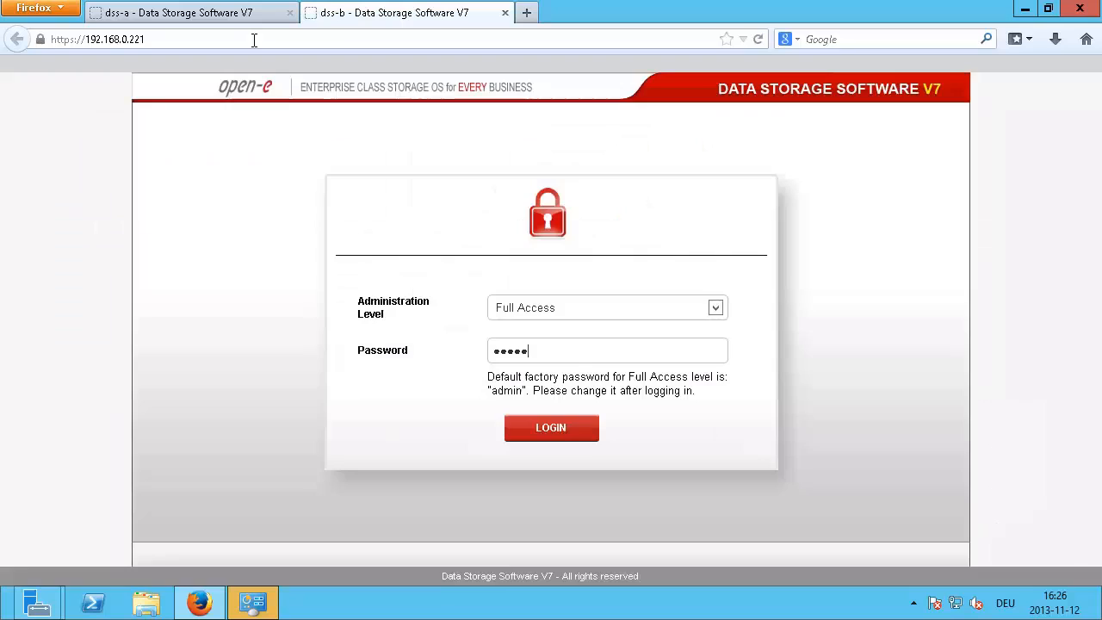
click(560, 432)
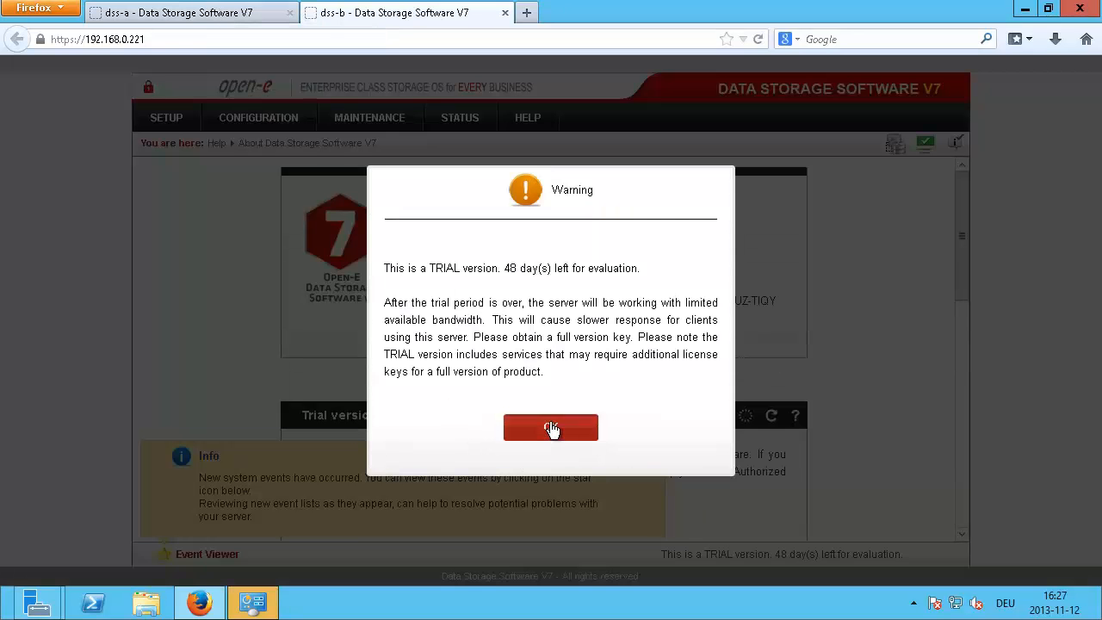
click(551, 428)
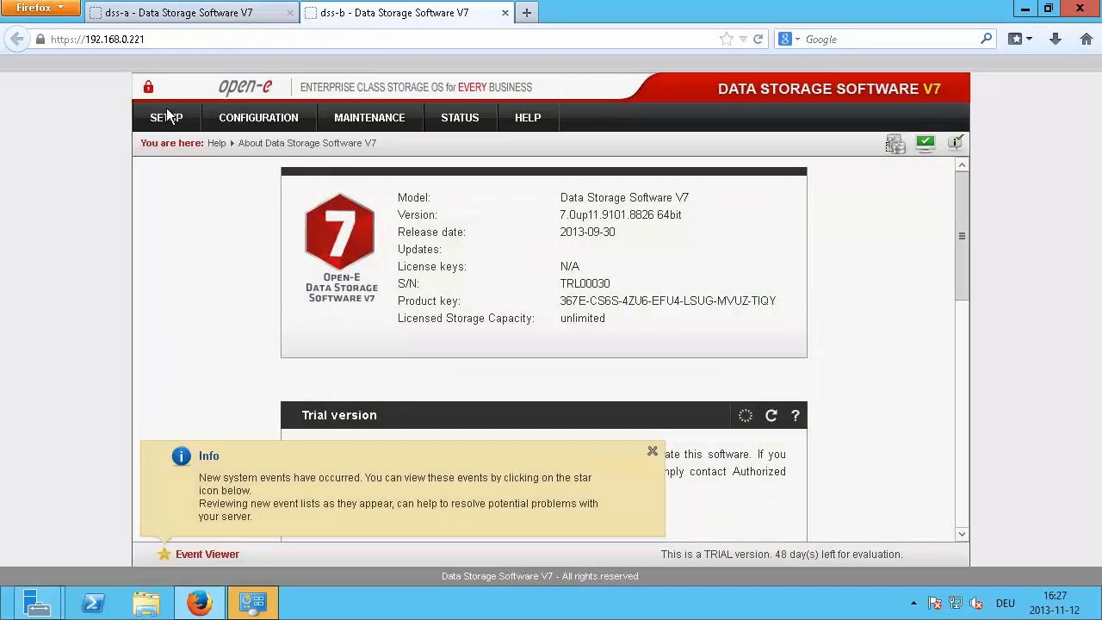
click(652, 451)
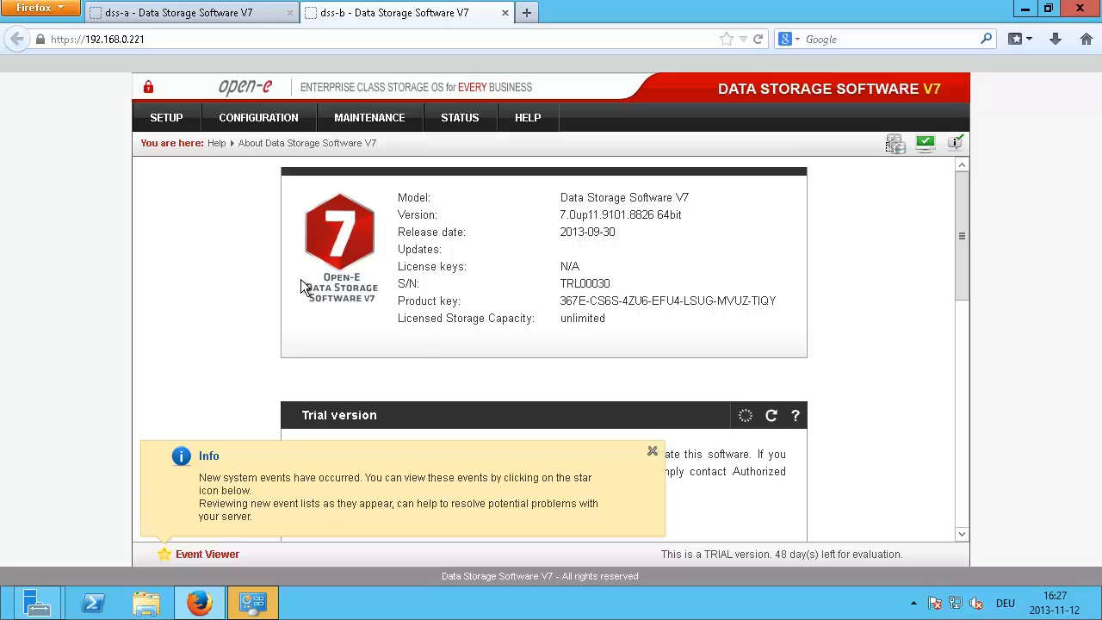
Step: Back on dss-a, dismiss the events notice and review the version on the About page
click(175, 14)
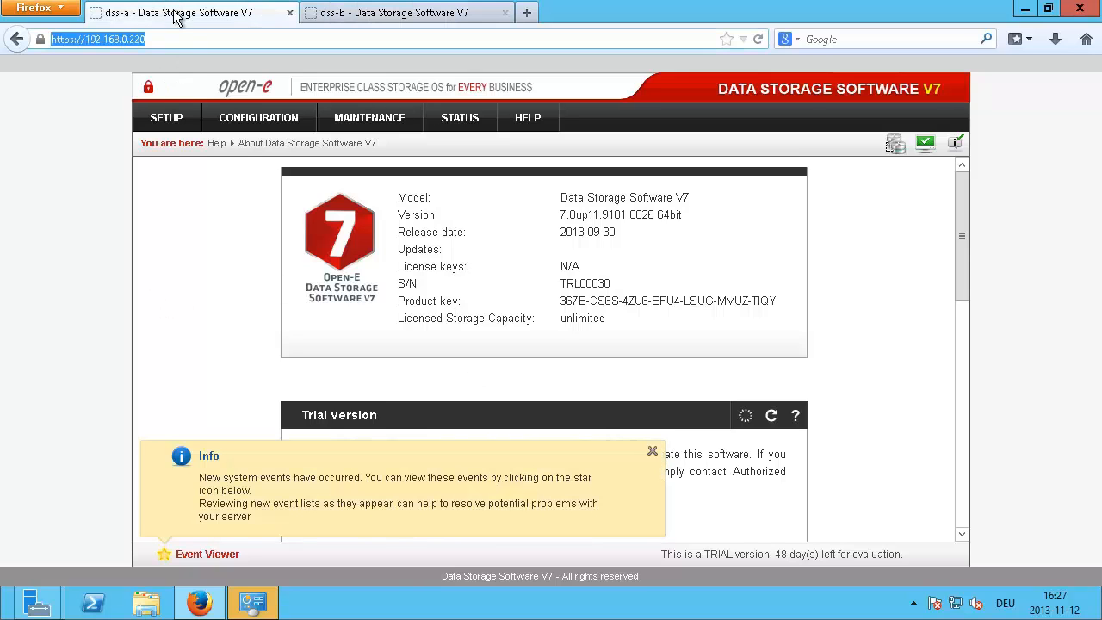
click(651, 448)
drag(200, 229, 195, 208)
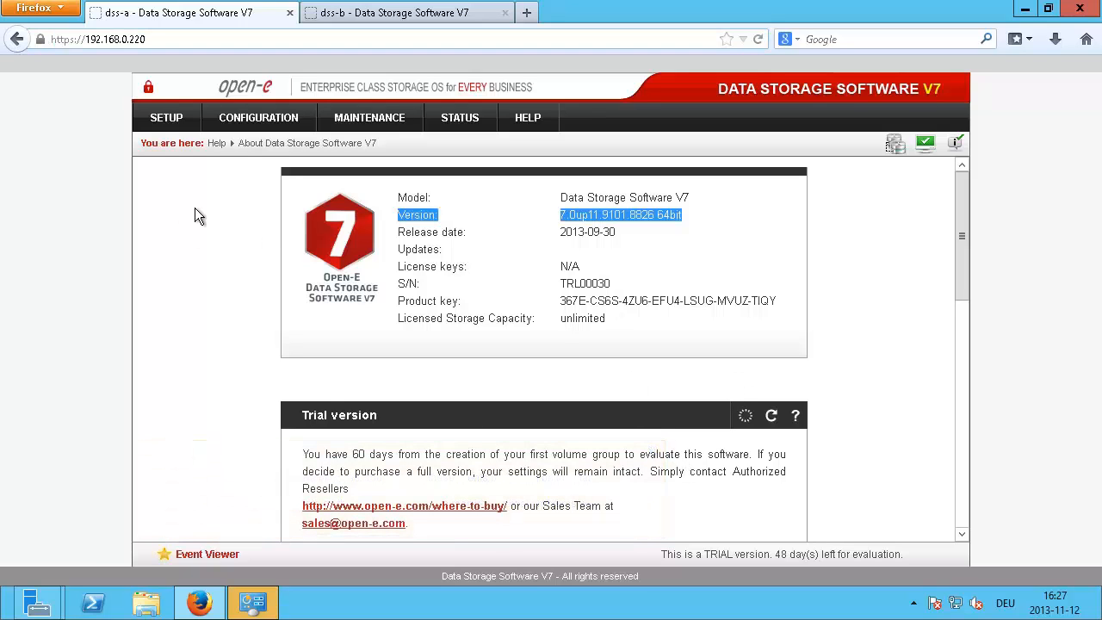
click(199, 214)
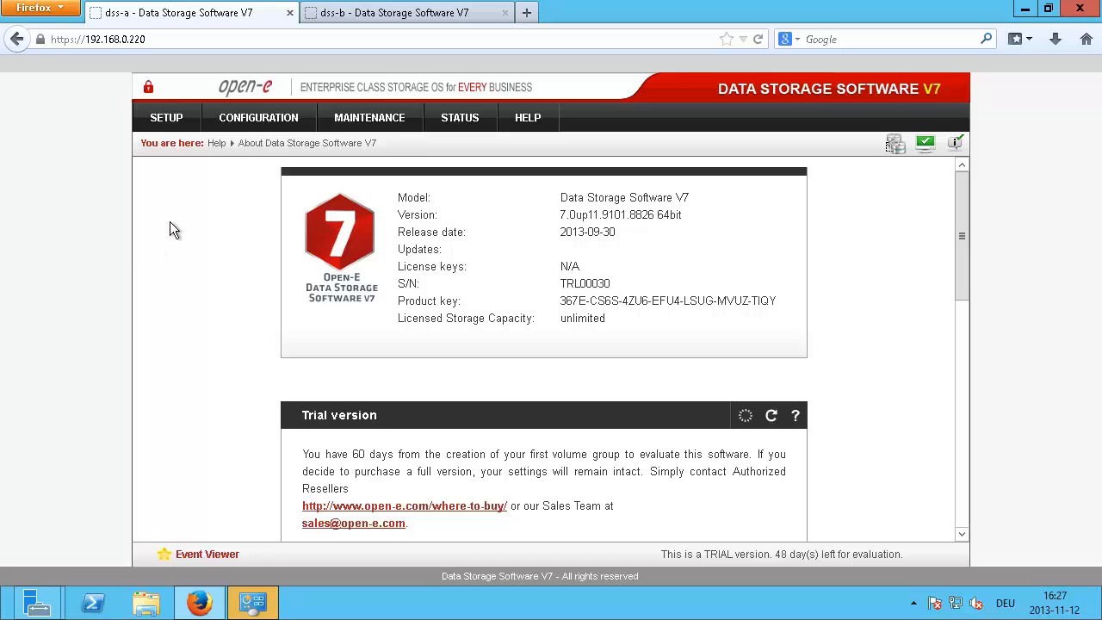
scroll(179, 346, down, 3)
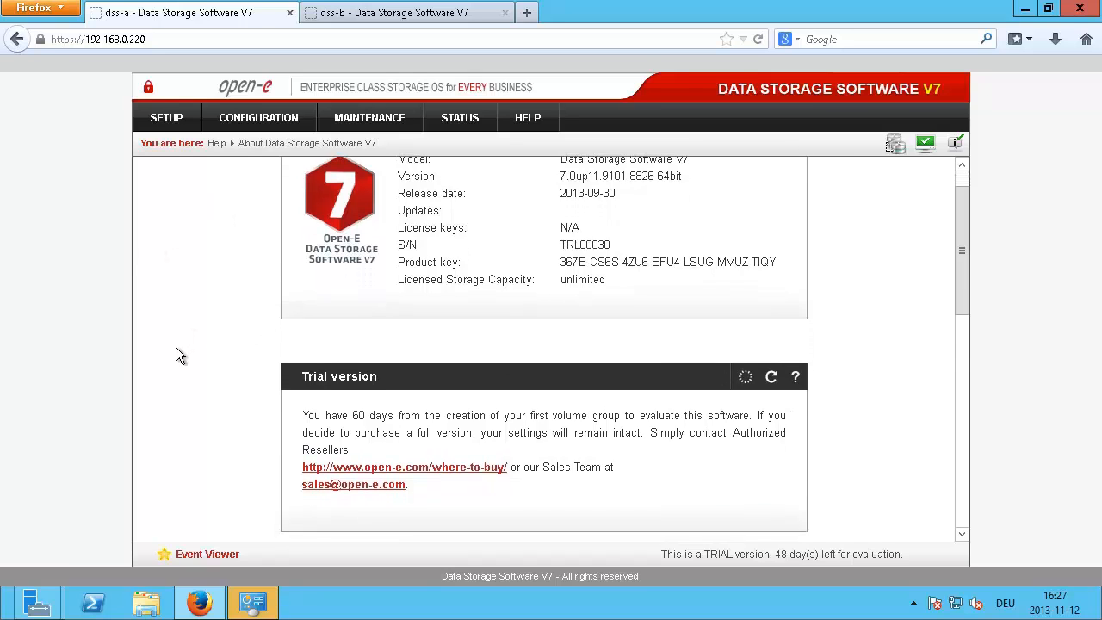
scroll(174, 347, up, 3)
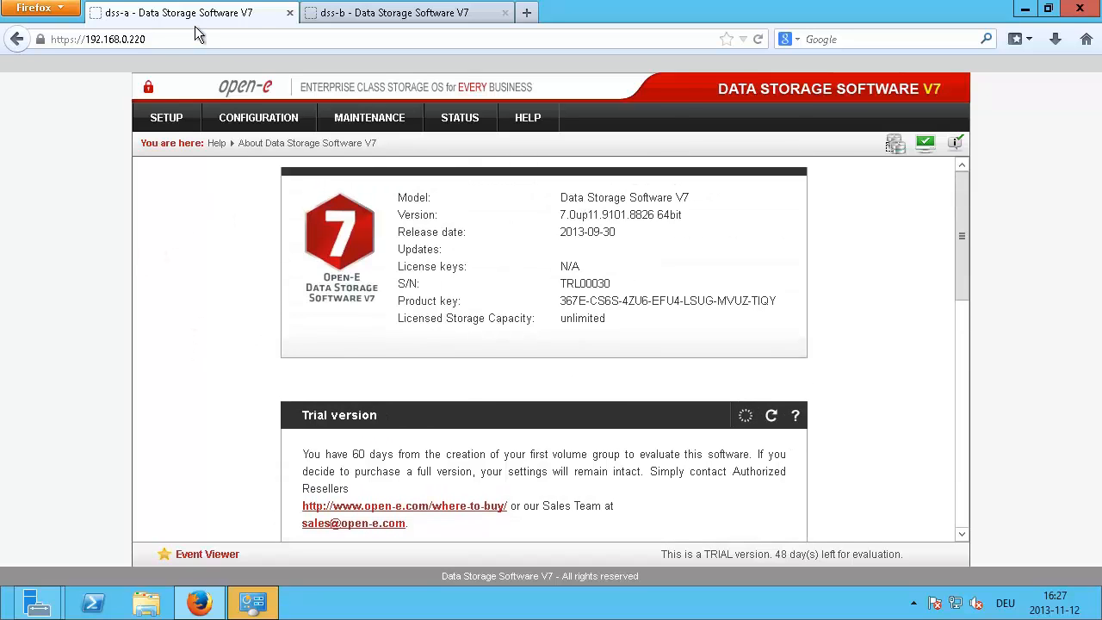
Step: Open dss-a's Volume manager > Volume groups page showing vg00 and close the sign-off notice
click(240, 117)
mouse_move(281, 151)
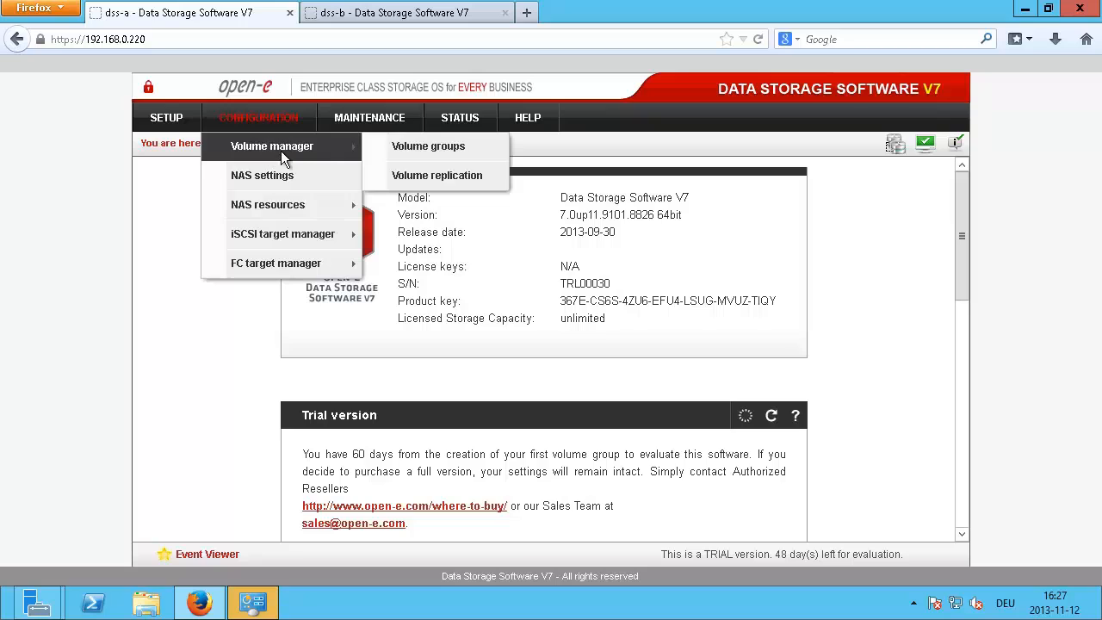
click(398, 149)
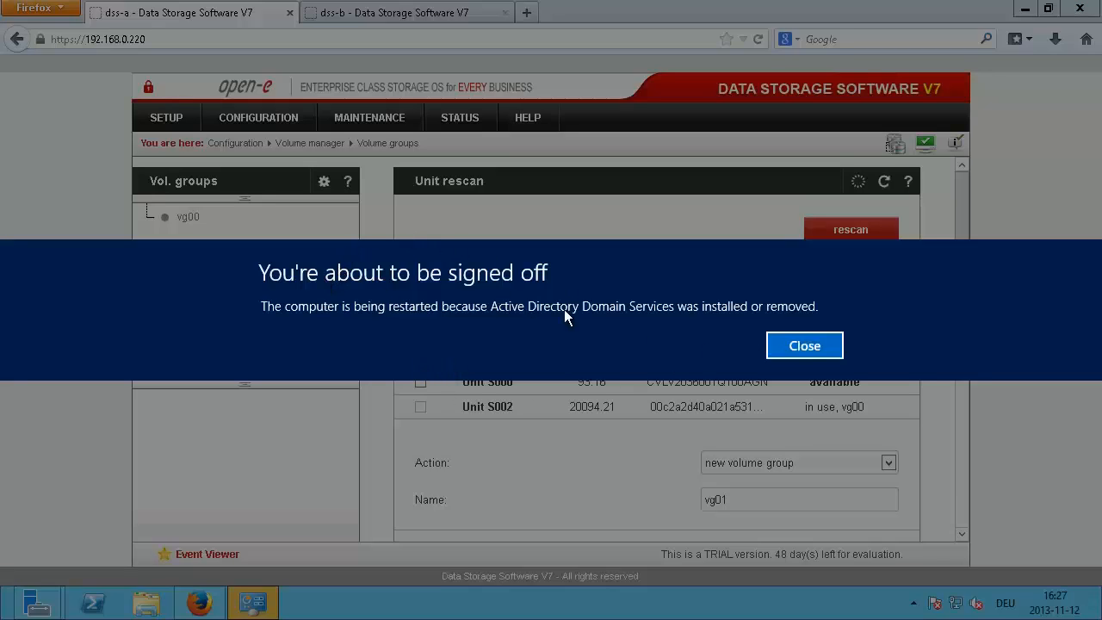
click(804, 346)
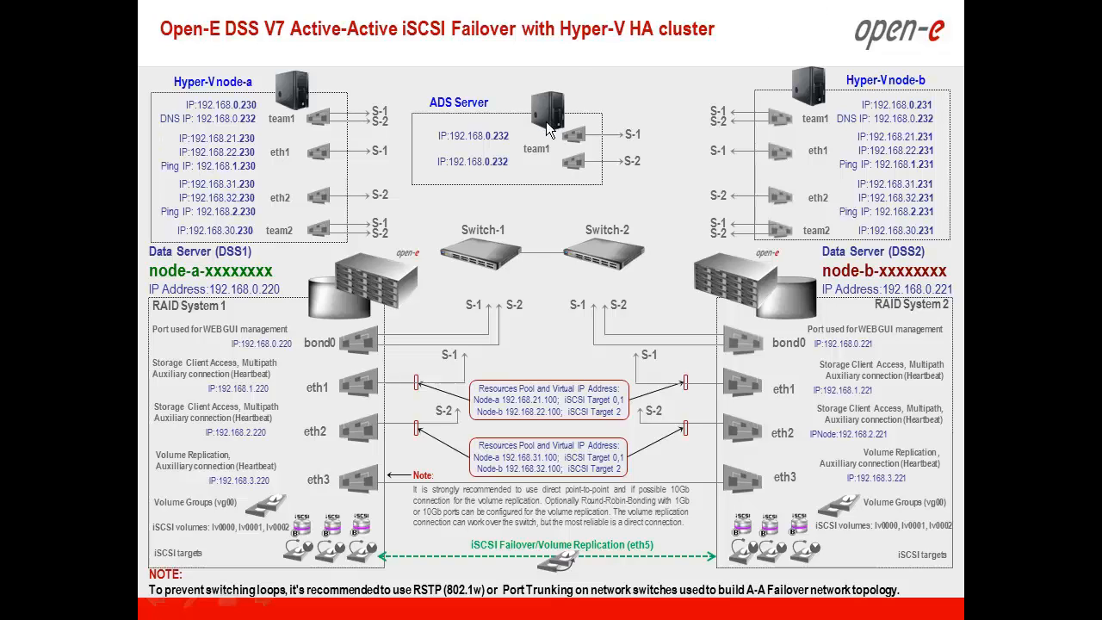
Step: Switch to the 4231 session, minimize Server Manager, then minimize the Remote Desktop window
key(alt+Tab)
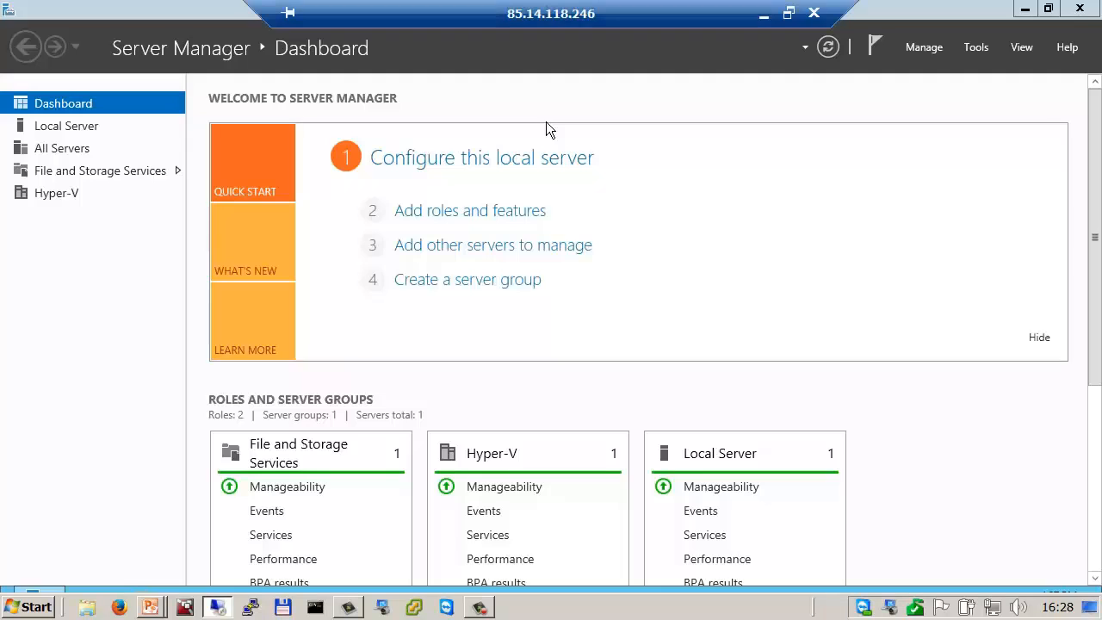
click(1025, 9)
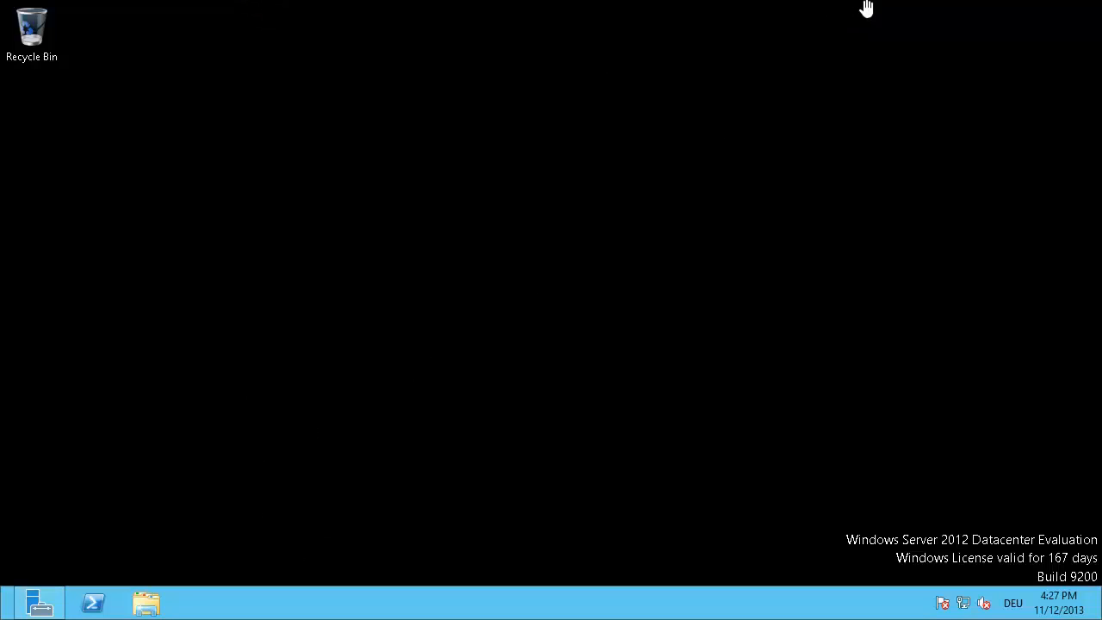
mouse_move(811, 2)
click(764, 15)
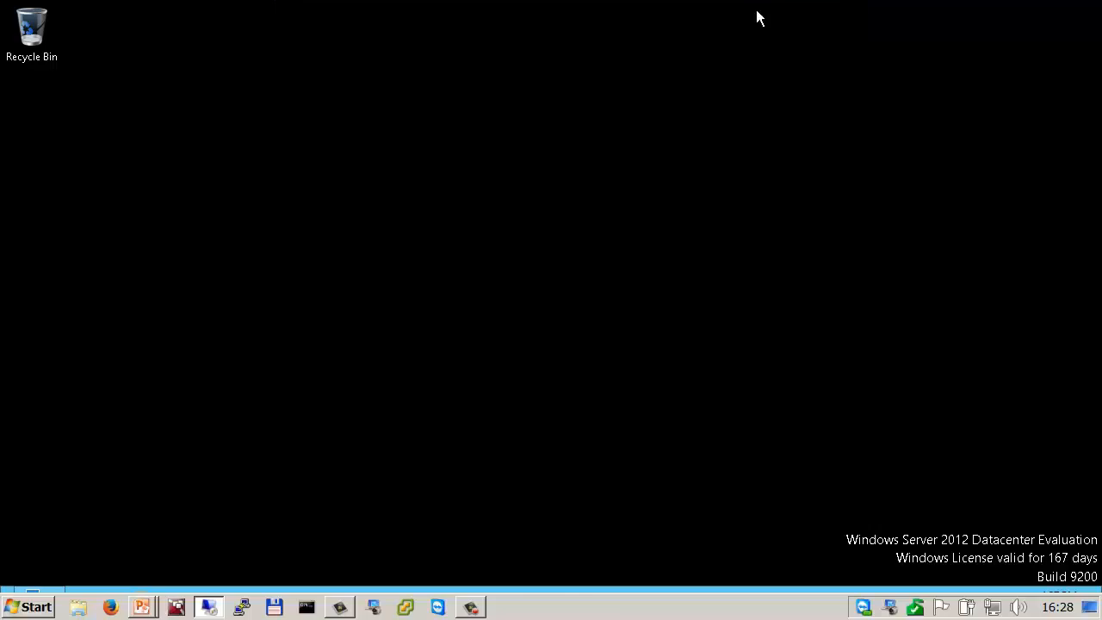
key(super+d)
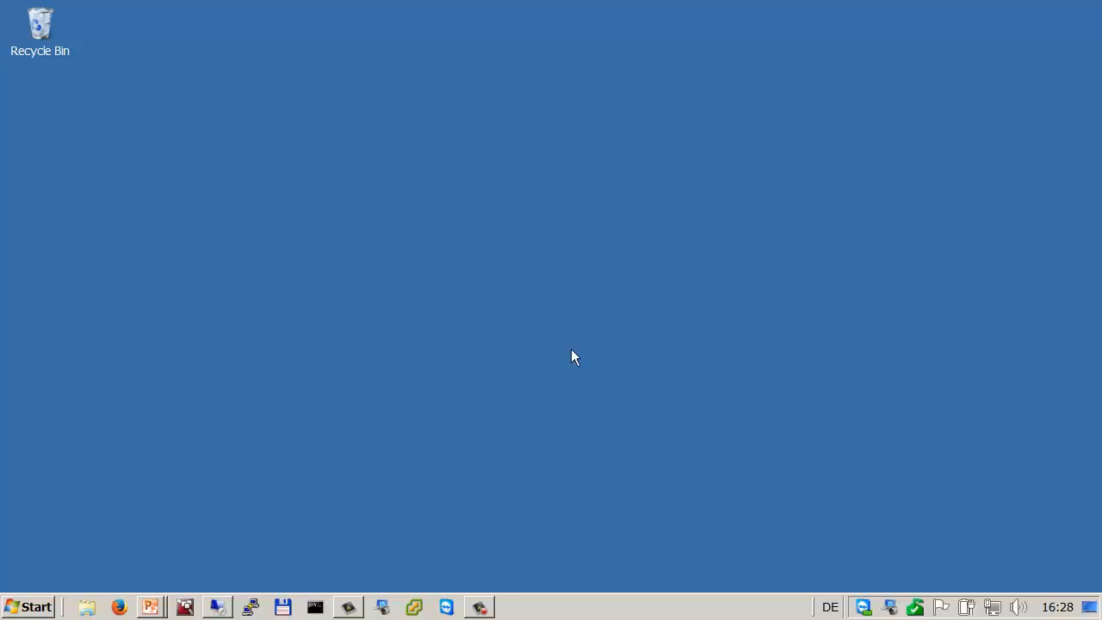
right_click(226, 601)
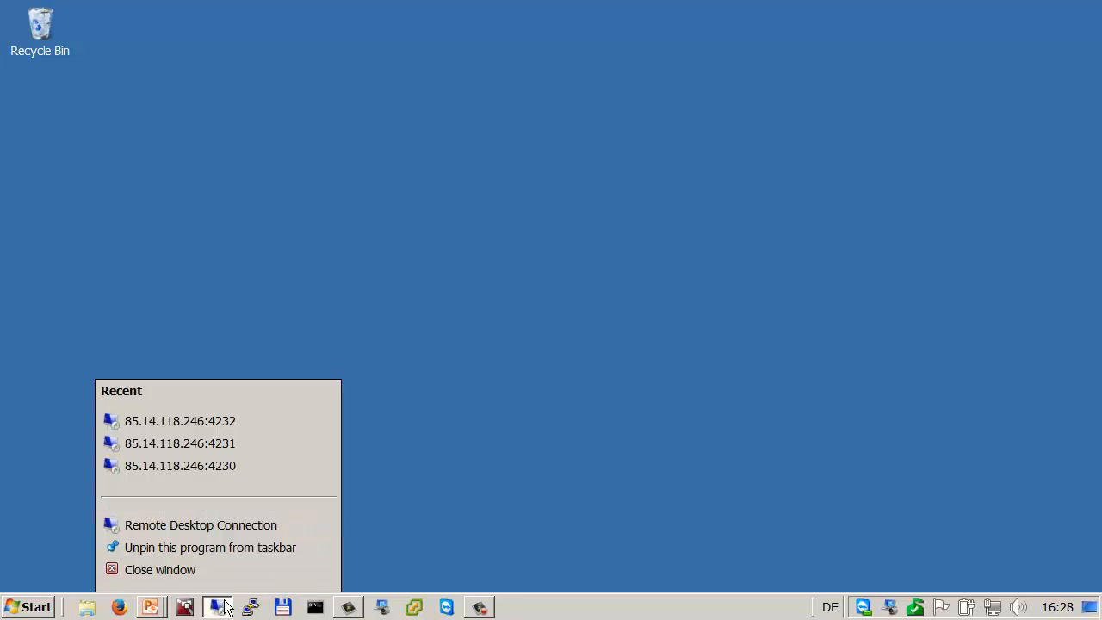
click(235, 468)
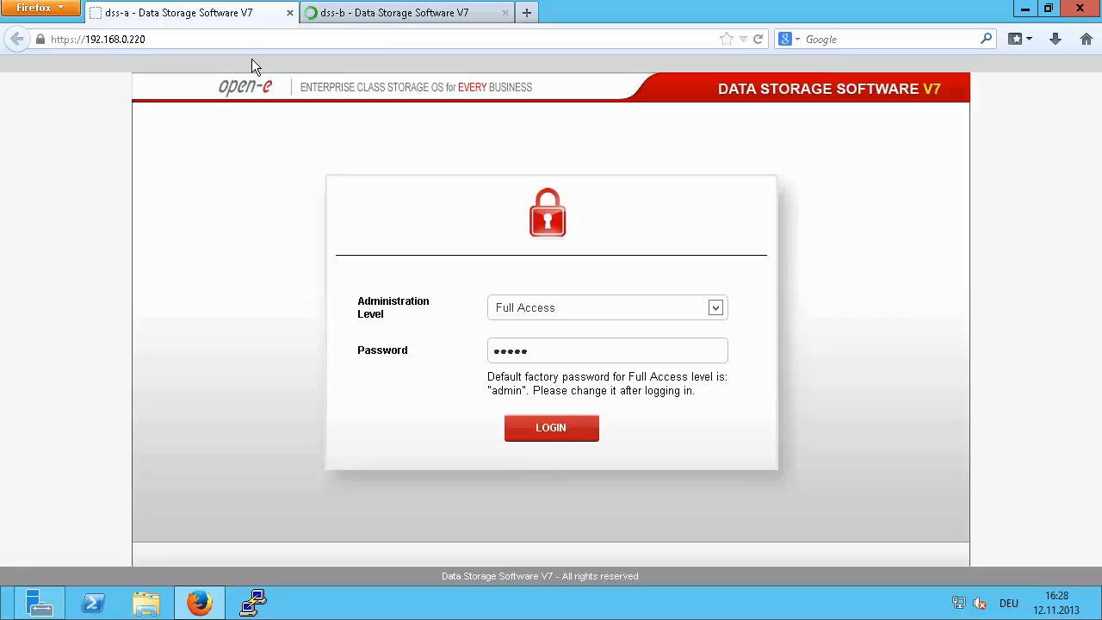
Step: Log back in to dss-a, dismiss the notices, and review the Administrator settings page
click(537, 428)
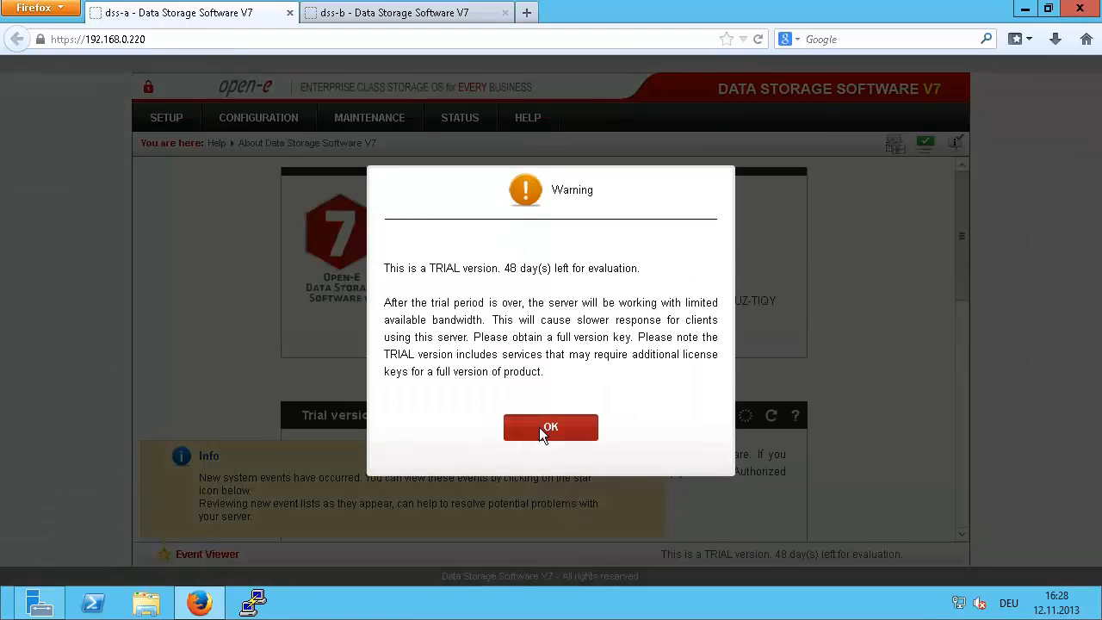
click(541, 428)
click(652, 451)
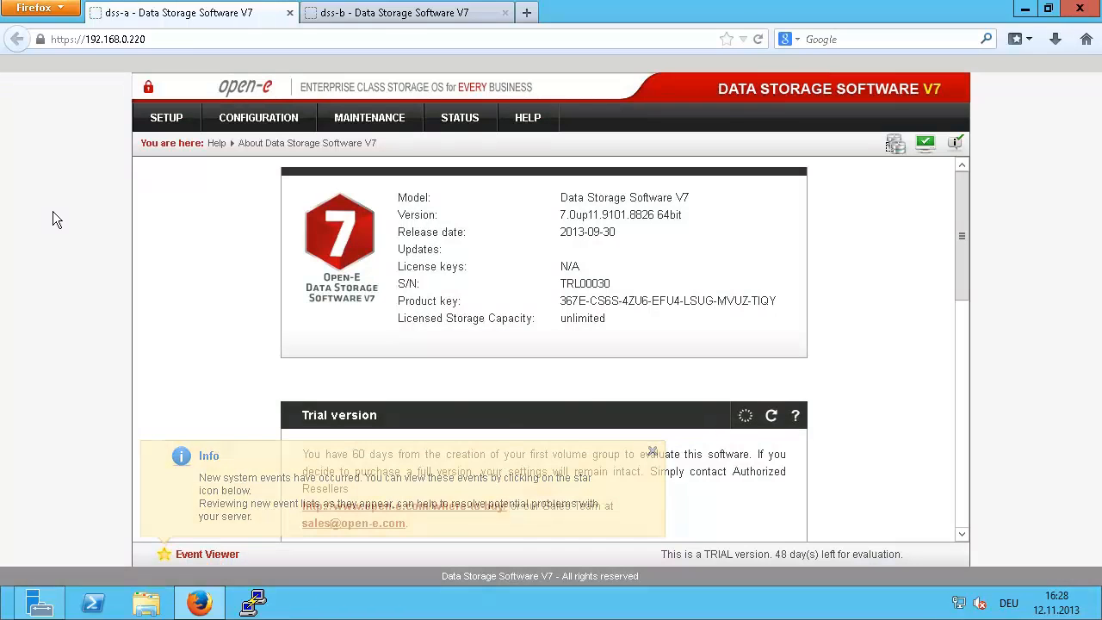
mouse_move(160, 119)
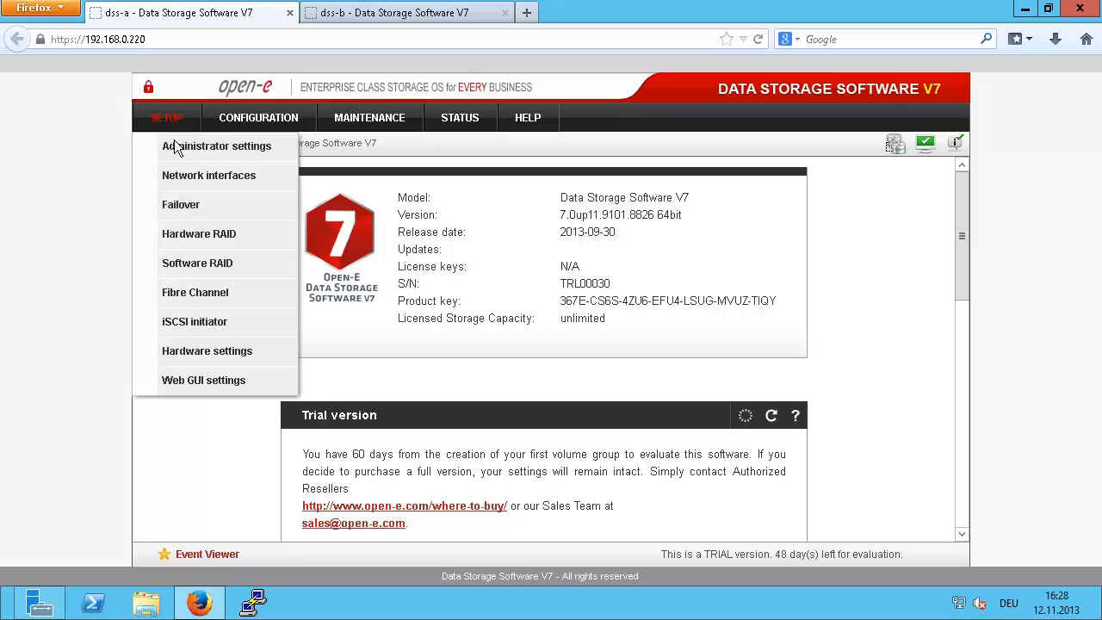
click(230, 148)
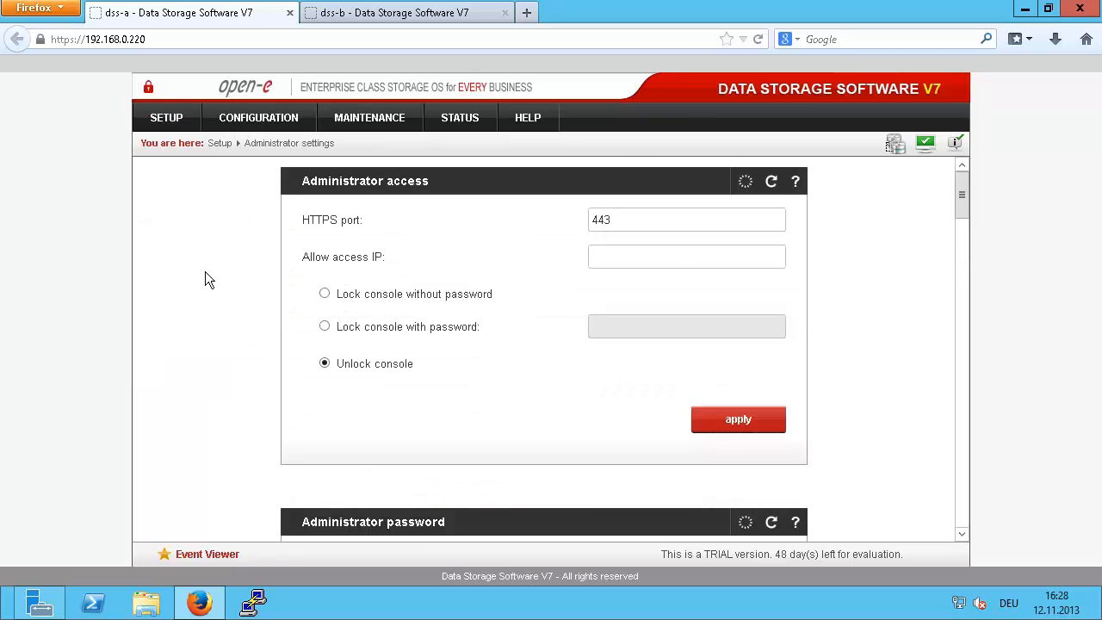
scroll(205, 272, down, 2)
scroll(205, 271, down, 10)
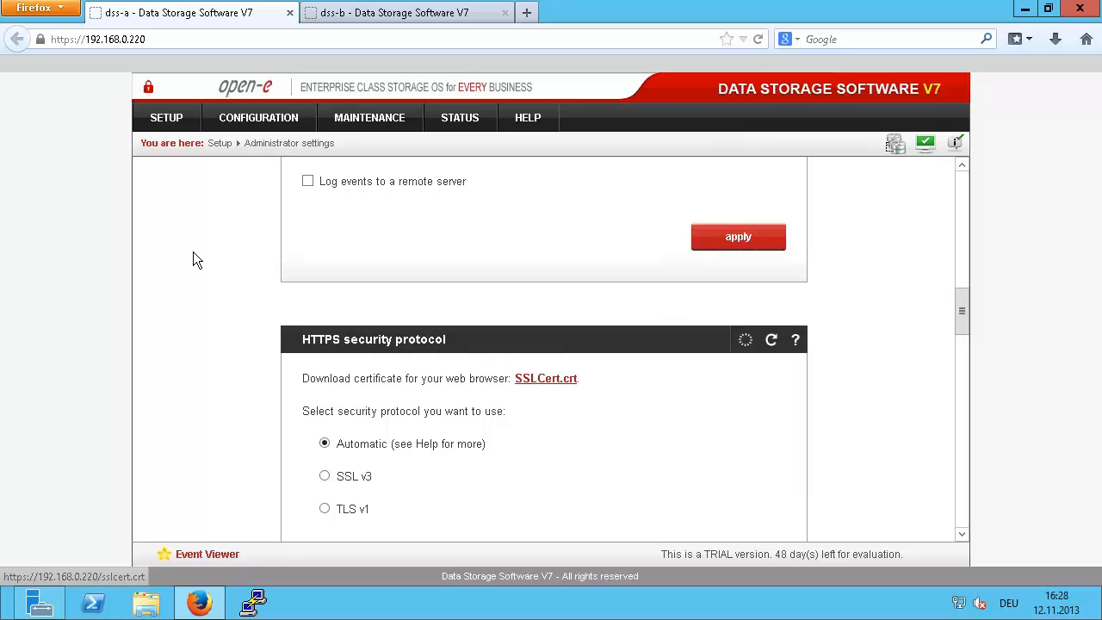
scroll(198, 224, up, 7)
Step: View dss-a's Volume groups page, then move to the dss-b login tab
click(241, 119)
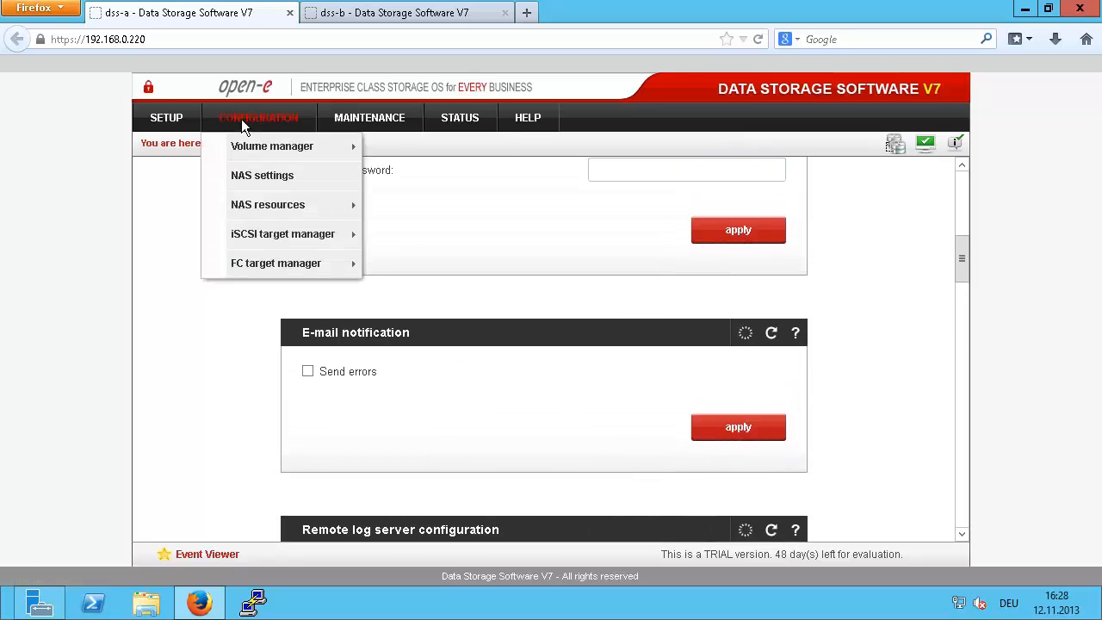
mouse_move(301, 149)
click(394, 146)
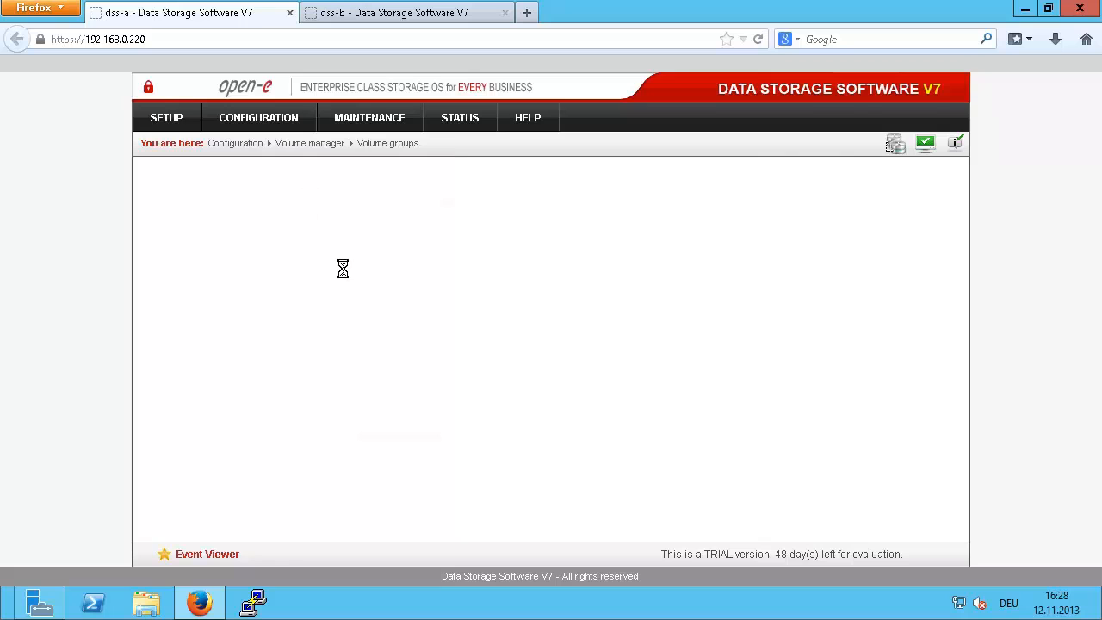
click(370, 16)
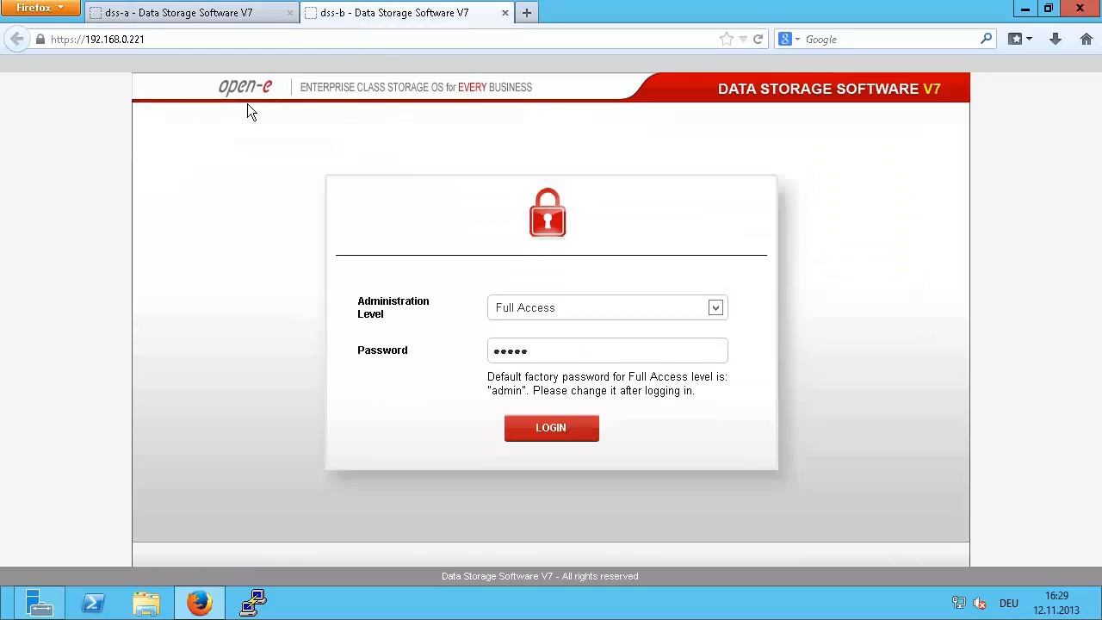
Step: Log in to dss-b, dismiss the trial and events notices, and open volume group vg00
click(537, 437)
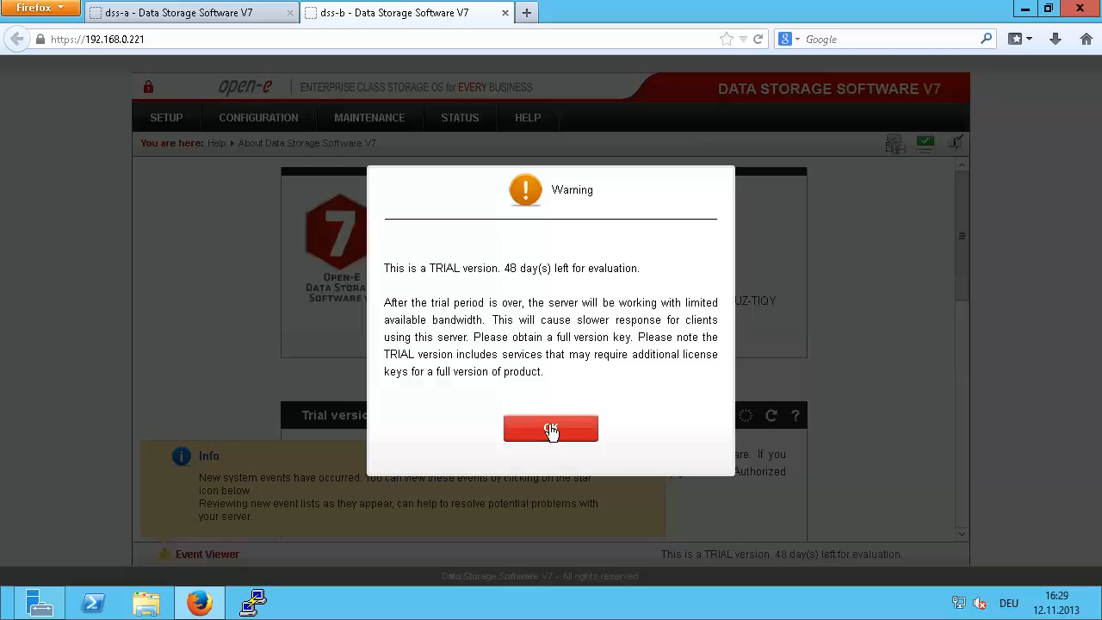
click(548, 434)
click(247, 122)
mouse_move(267, 147)
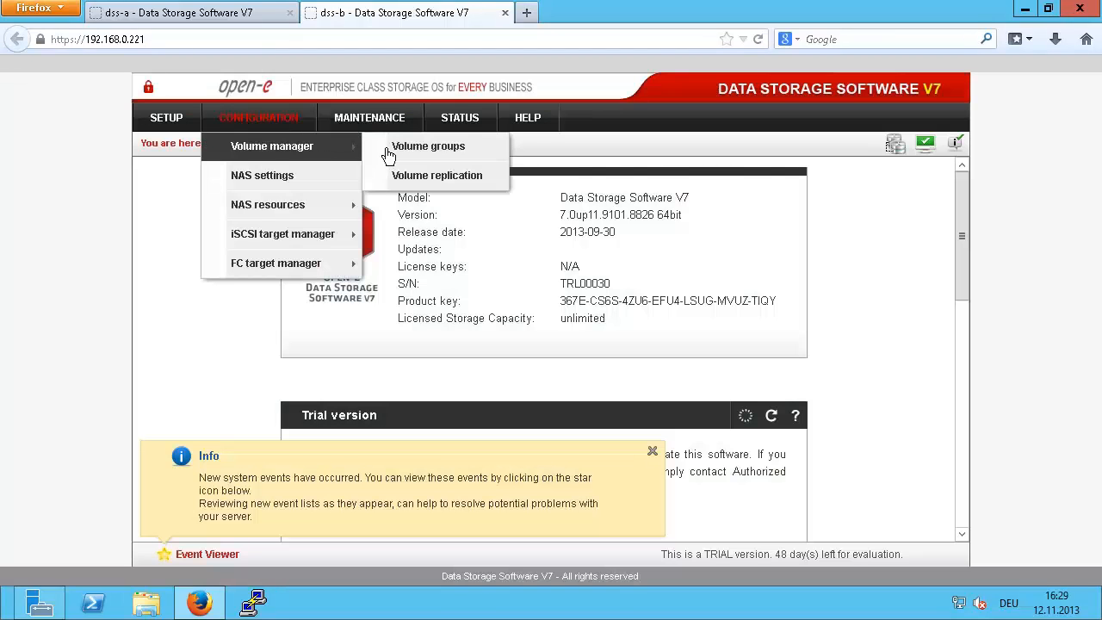
click(393, 148)
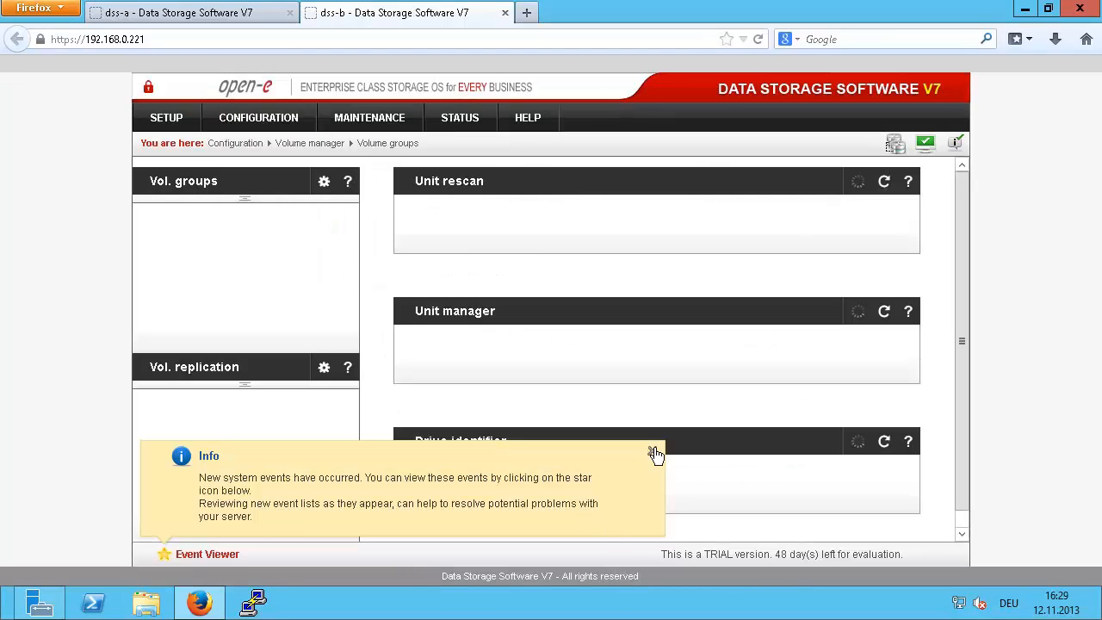
click(651, 451)
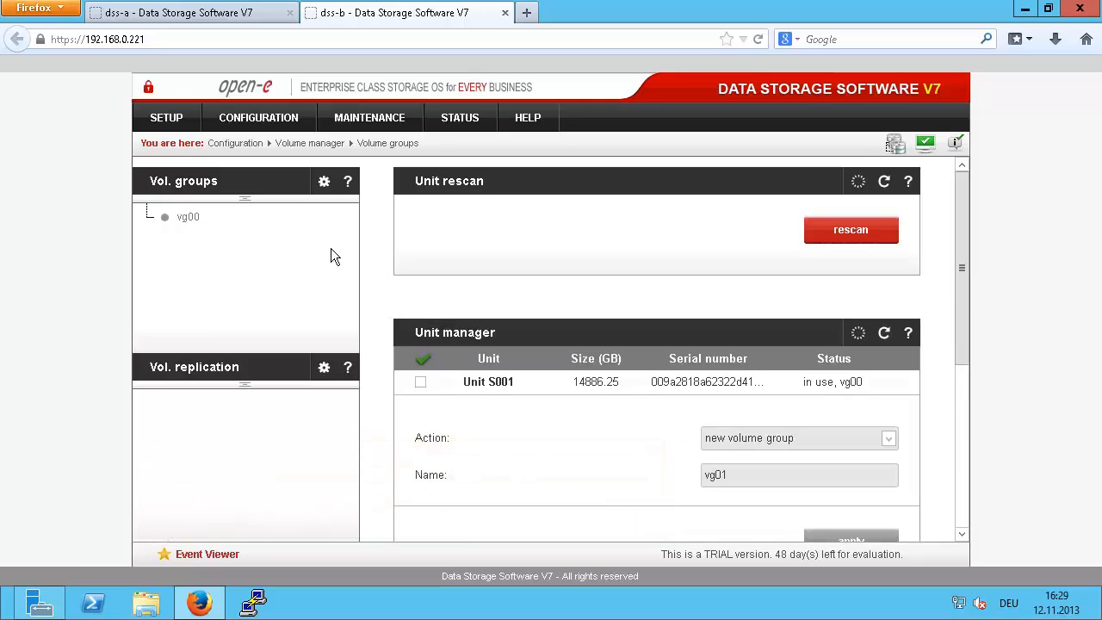
click(180, 218)
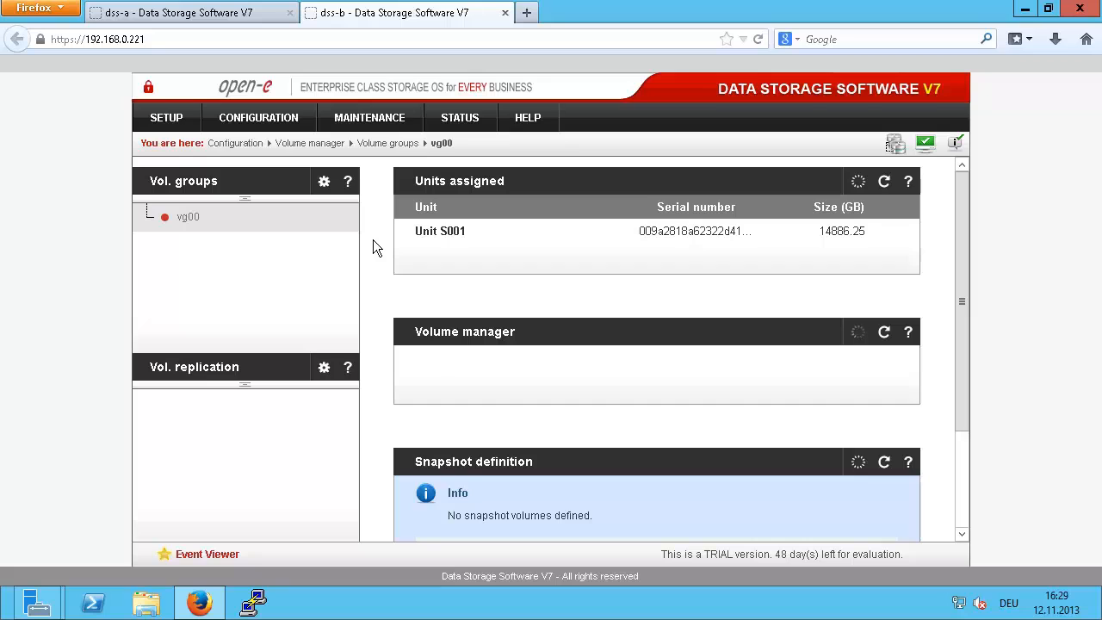
Step: Add a new 1 GB iSCSI volume with volume replication enabled to vg00
scroll(373, 248, down, 1)
scroll(372, 240, down, 4)
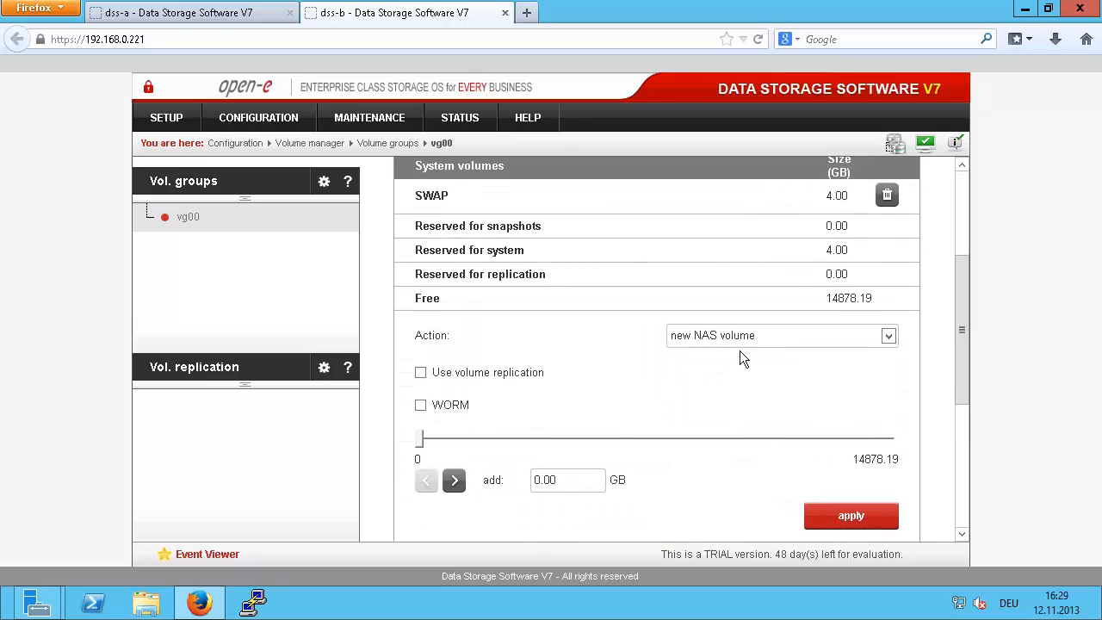
click(754, 338)
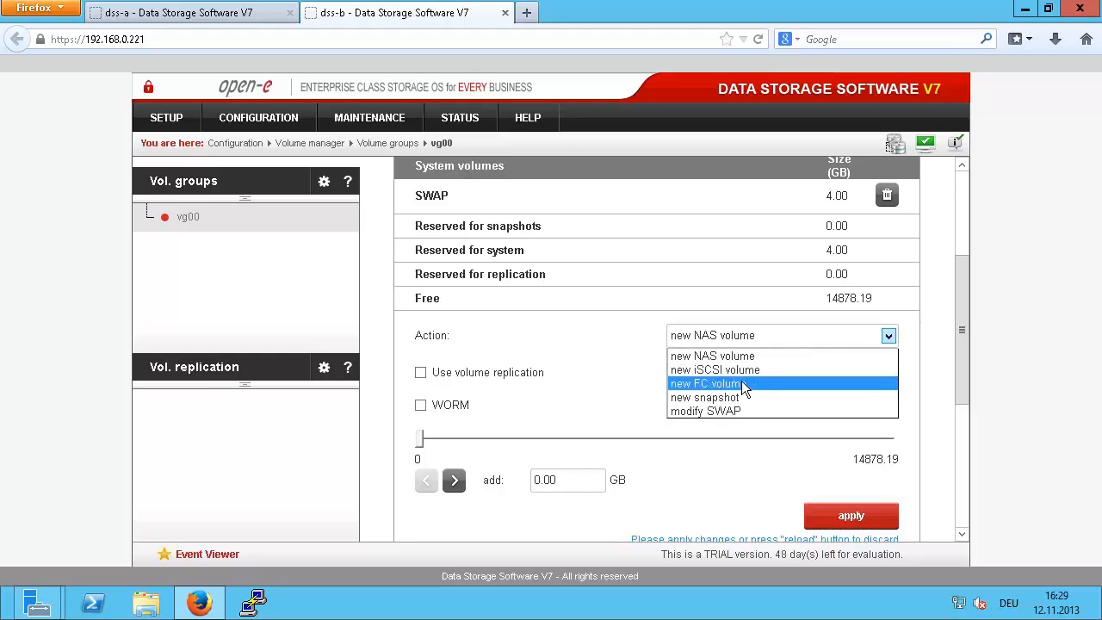
click(746, 371)
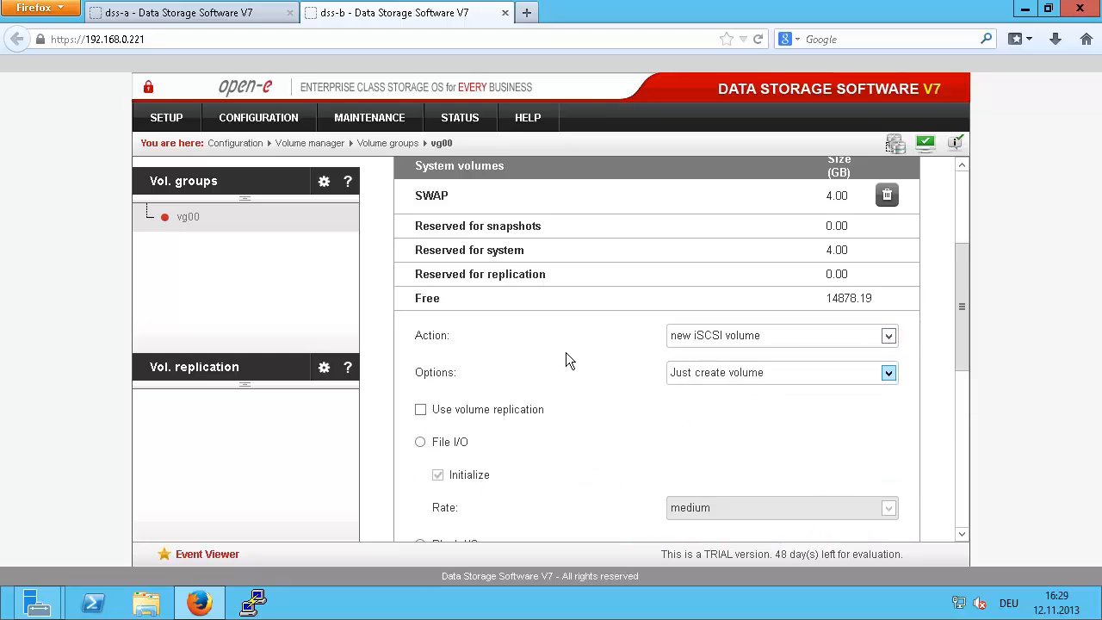
scroll(565, 358, down, 2)
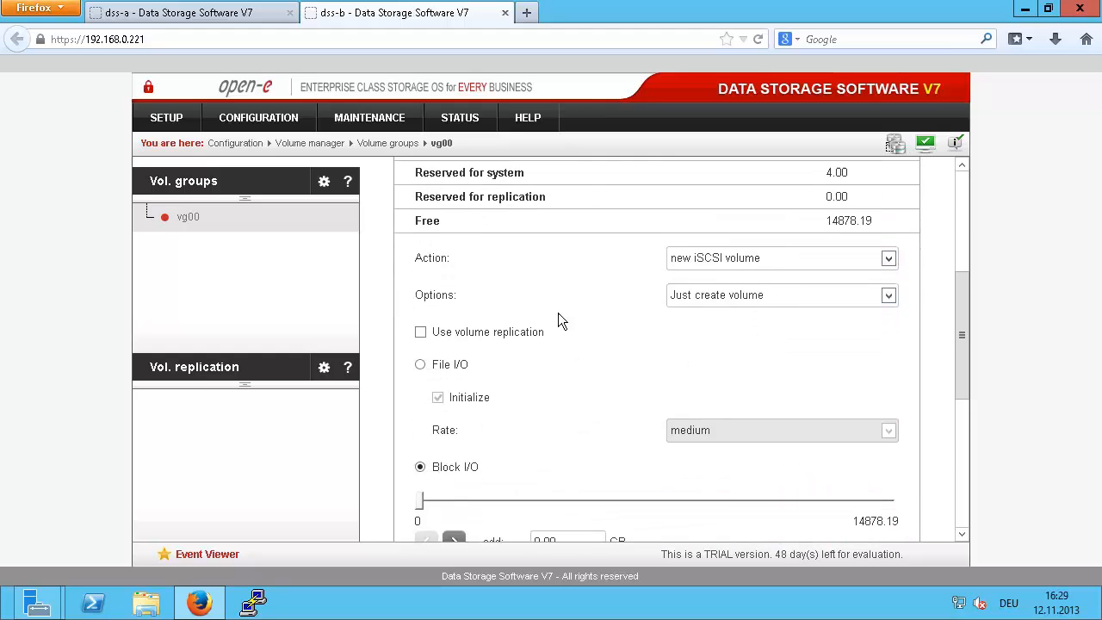
click(420, 333)
scroll(592, 403, down, 1)
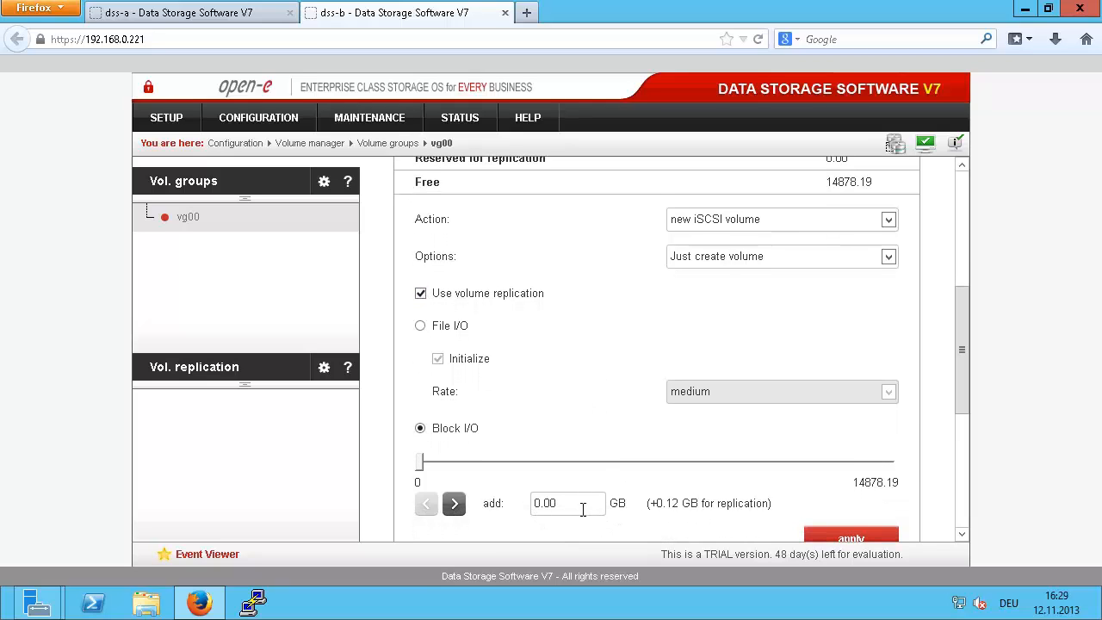
double_click(551, 502)
text(1)
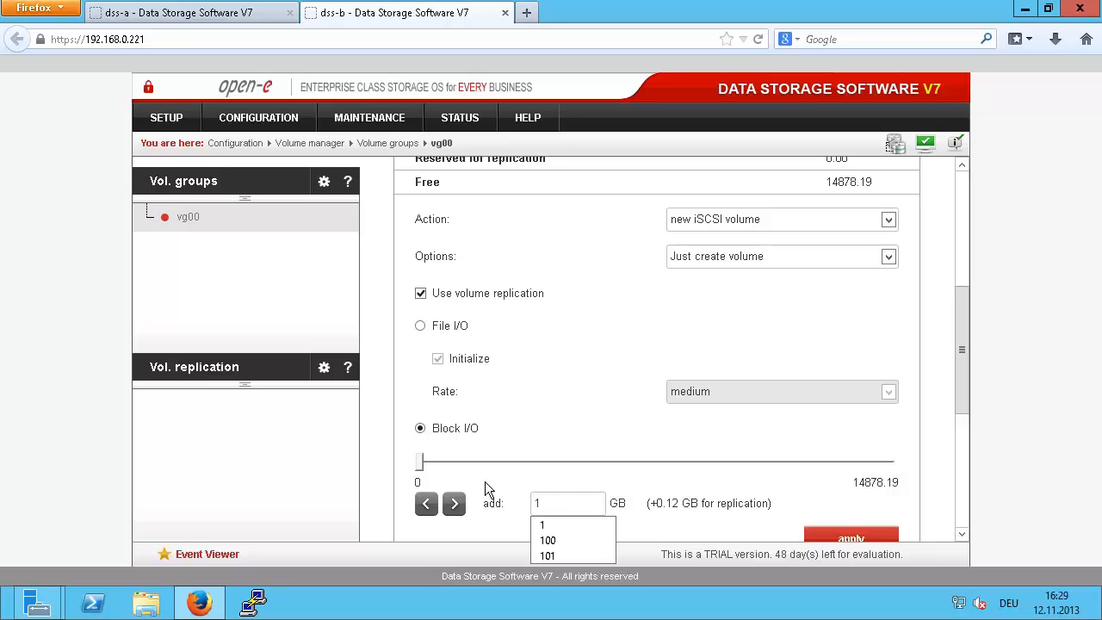
click(831, 537)
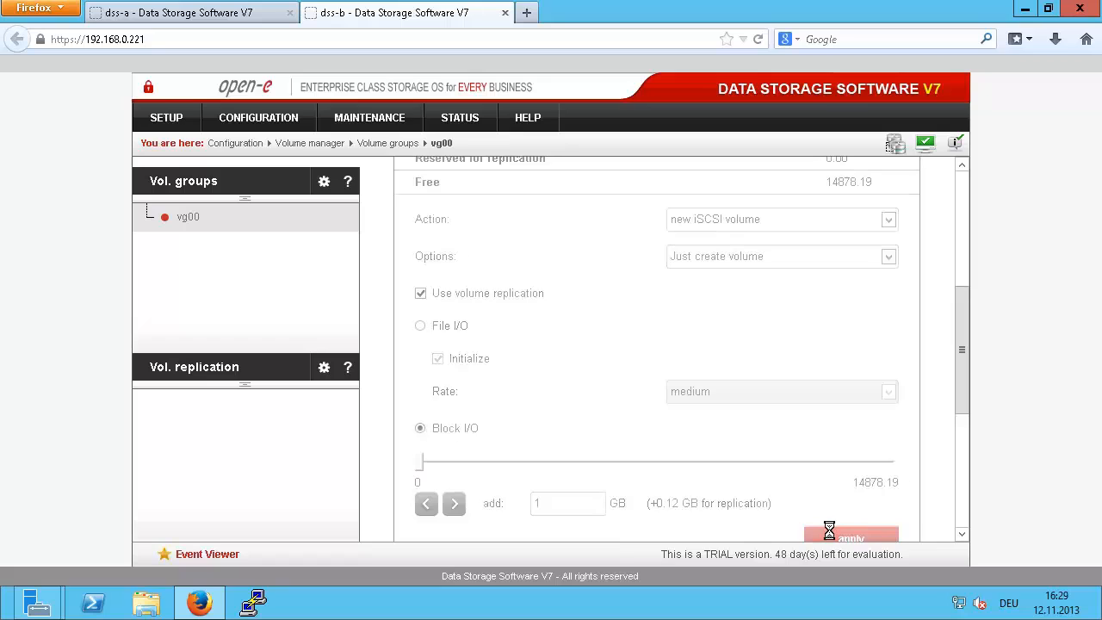
click(248, 21)
Step: On dss-a, add a 1 GB iSCSI volume with volume replication to vg00
scroll(439, 361, down, 2)
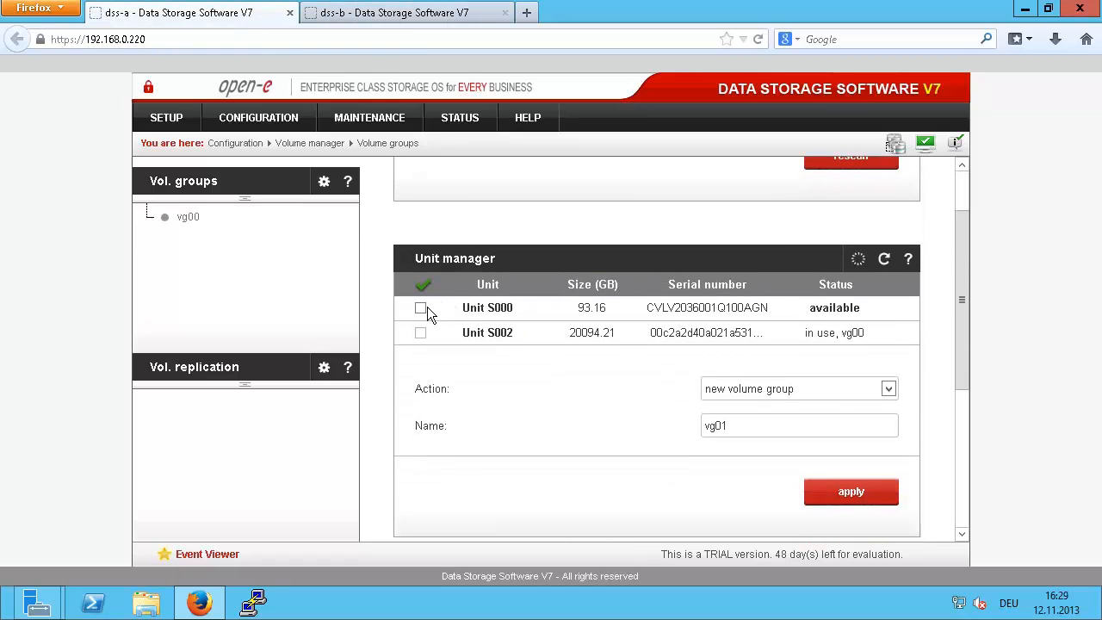
click(177, 216)
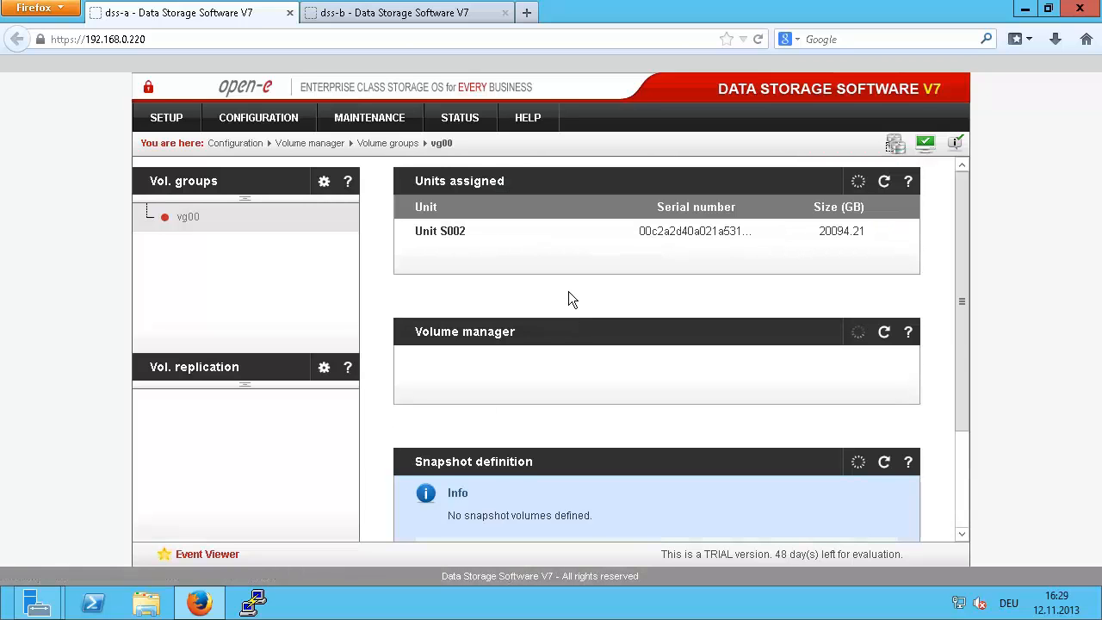
scroll(560, 298, down, 2)
scroll(561, 292, down, 2)
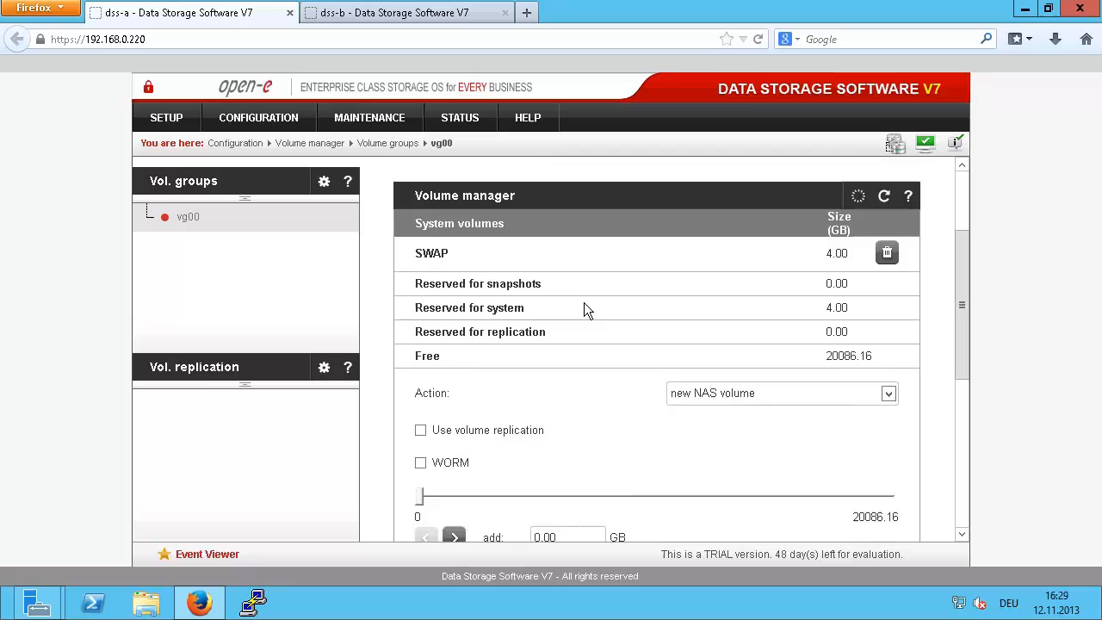
click(729, 371)
click(719, 408)
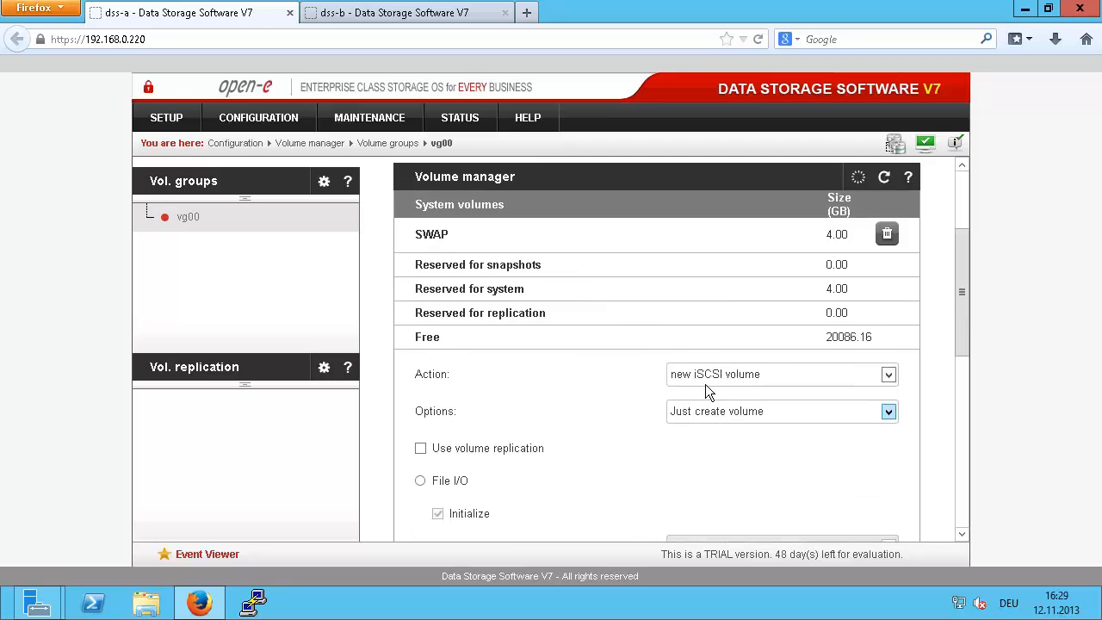
scroll(705, 384, down, 2)
click(497, 371)
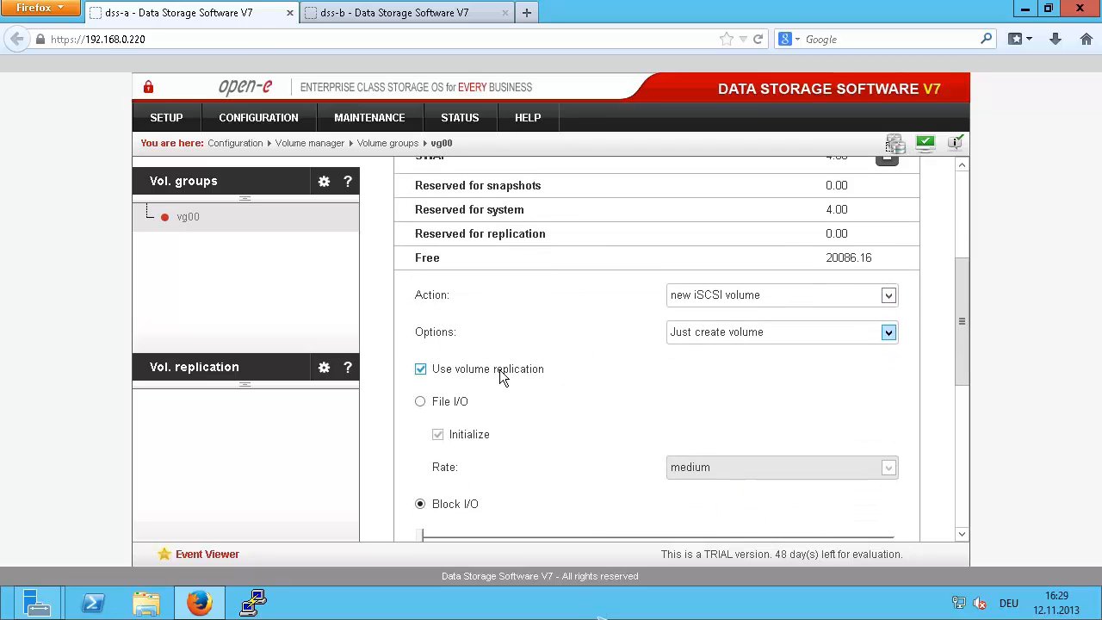
scroll(499, 376, down, 2)
double_click(582, 502)
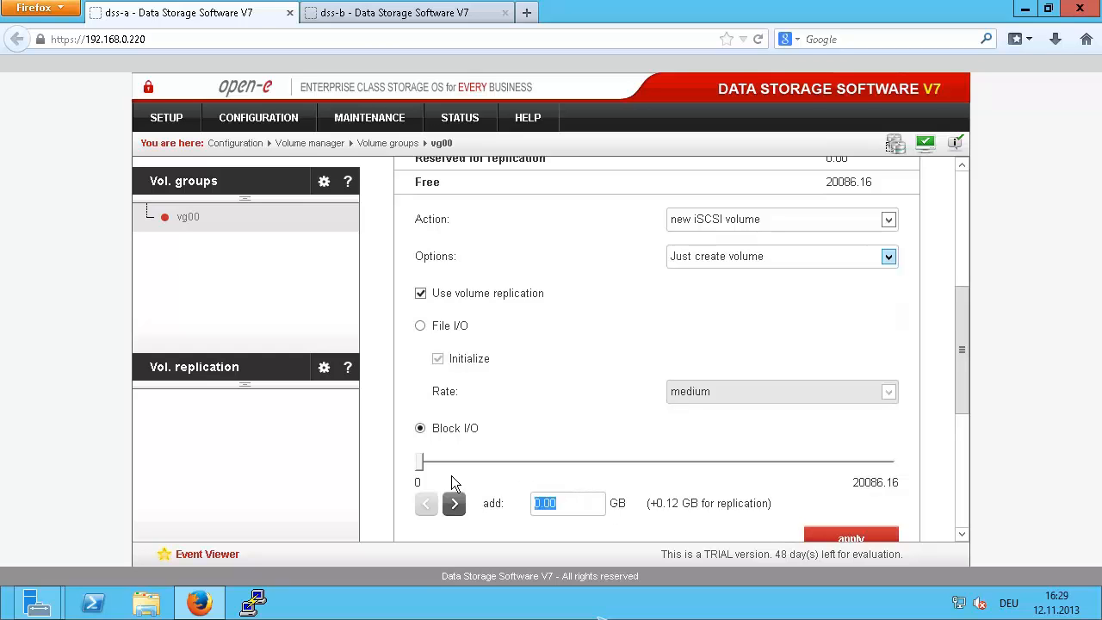
text(1)
click(848, 539)
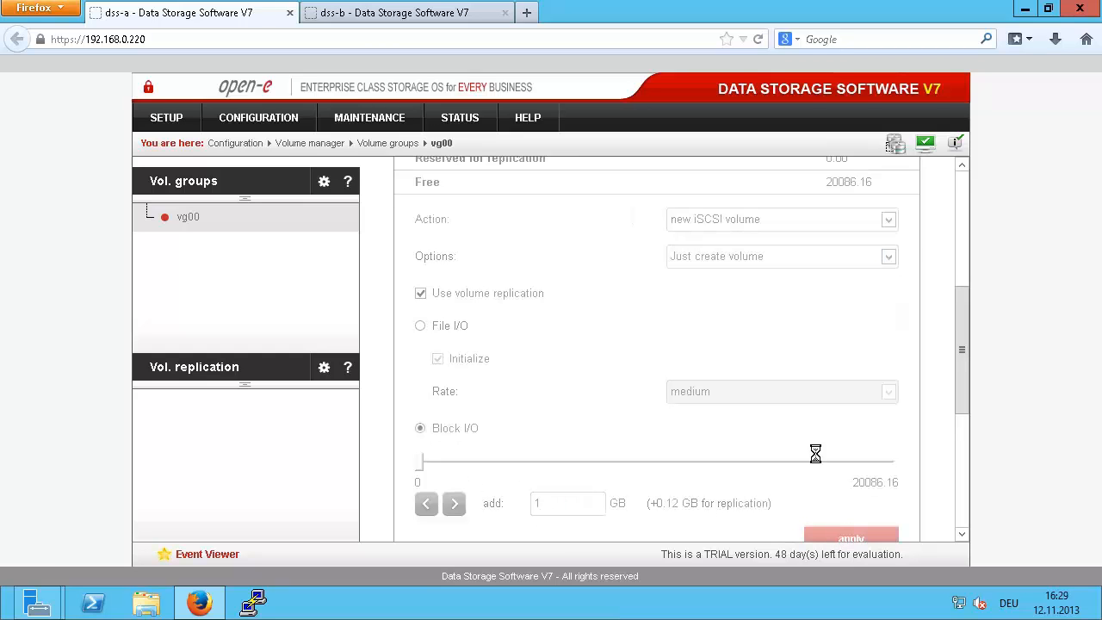
mouse_move(375, 12)
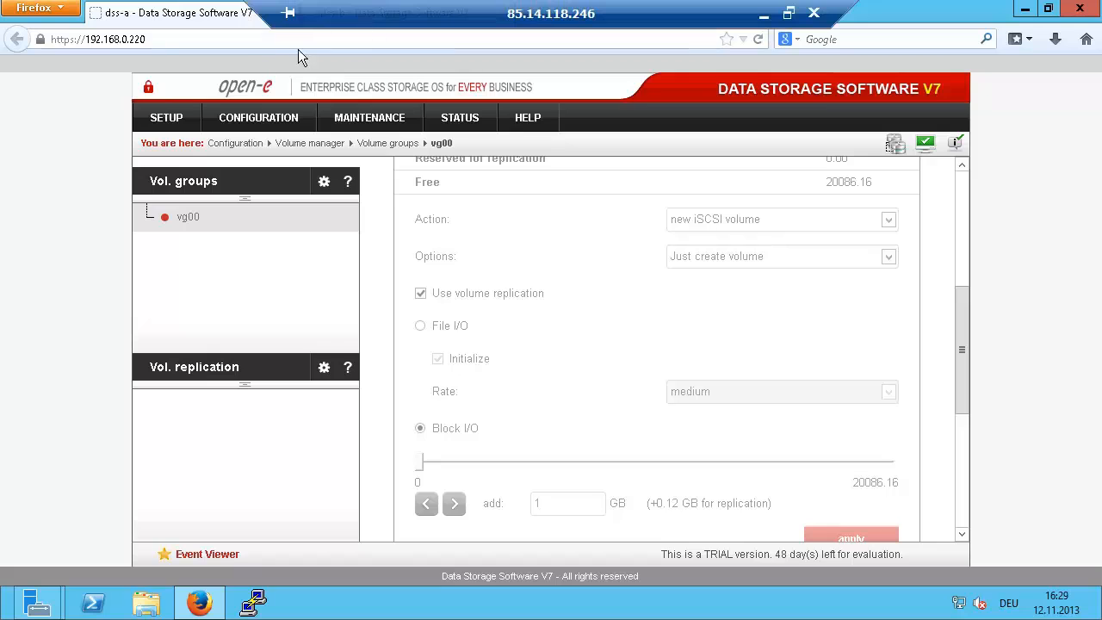
Step: On dss-b, create a 100 GB replicated iSCSI volume in vg00
click(391, 15)
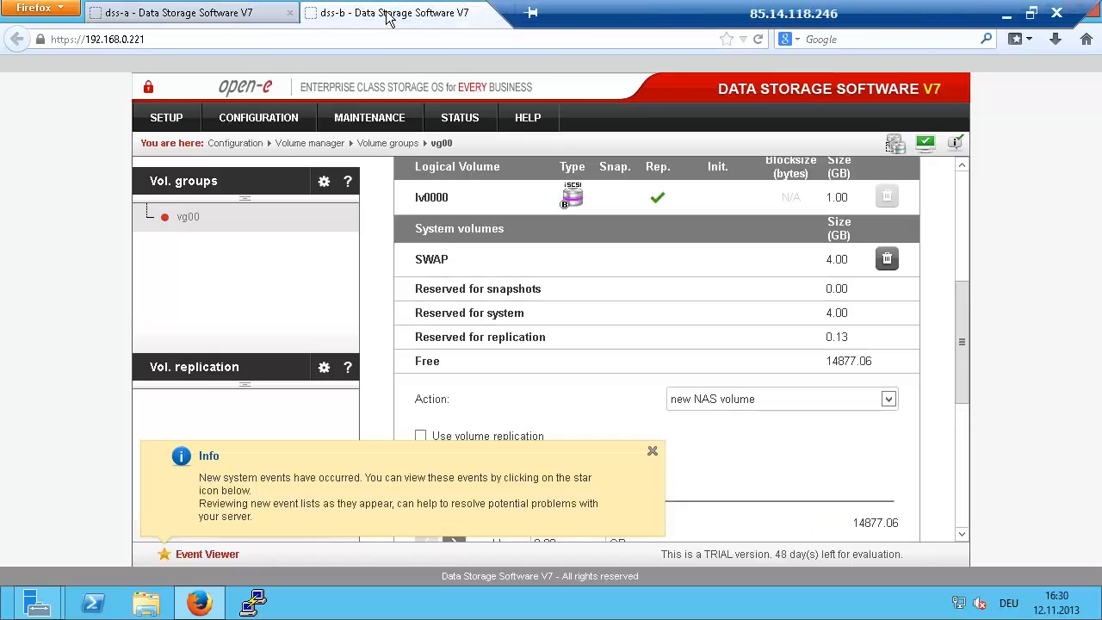
click(718, 397)
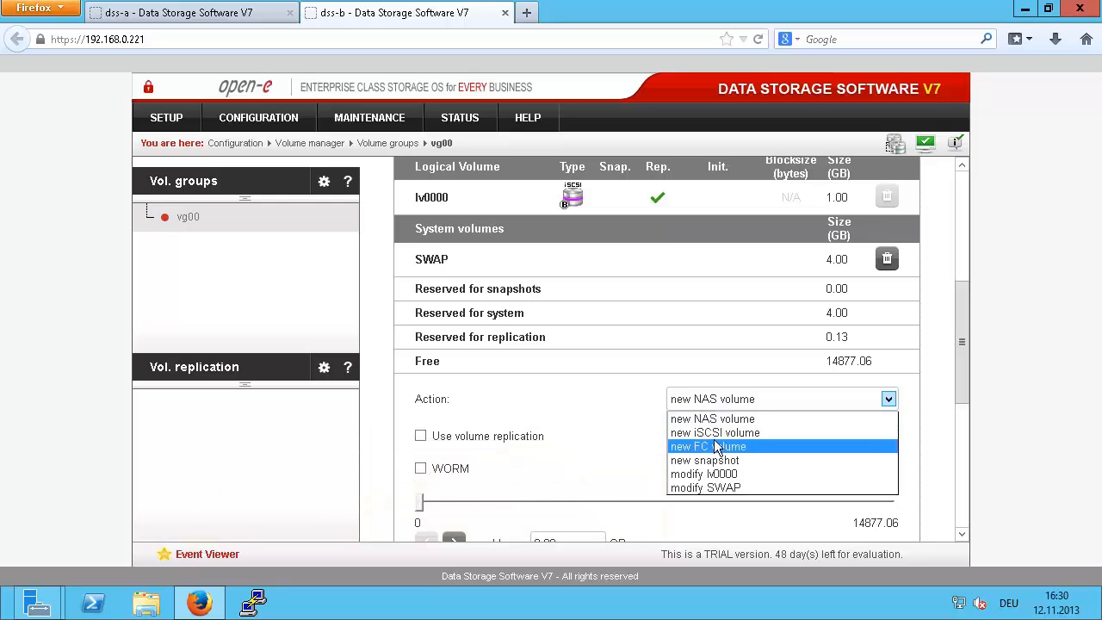
click(720, 432)
scroll(558, 426, down, 3)
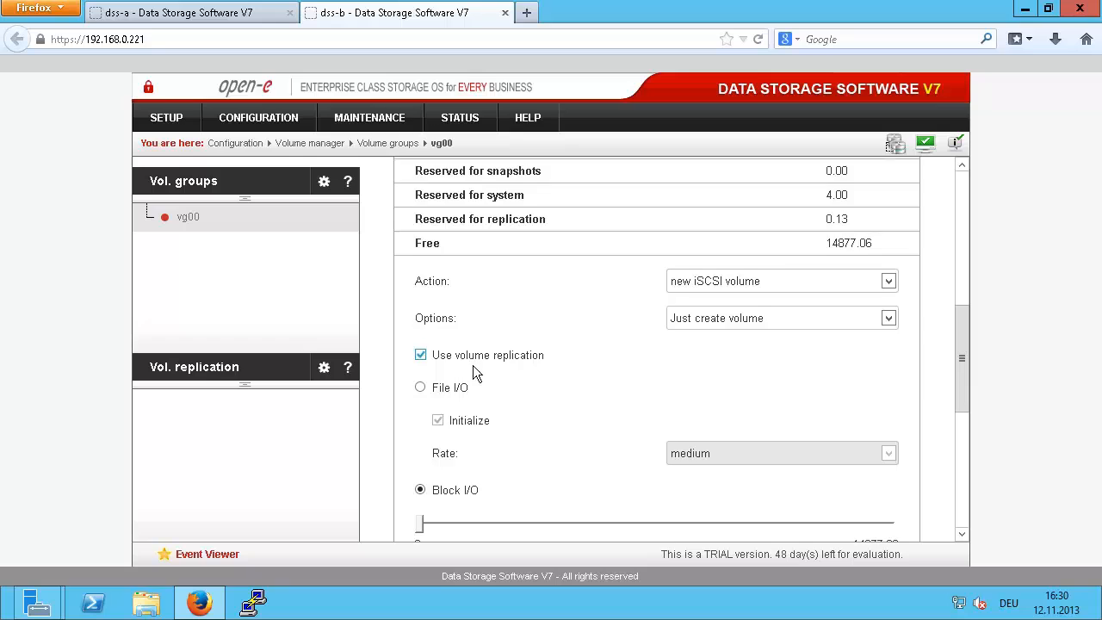
scroll(579, 481, down, 2)
key(ctrl+a)
text(1)
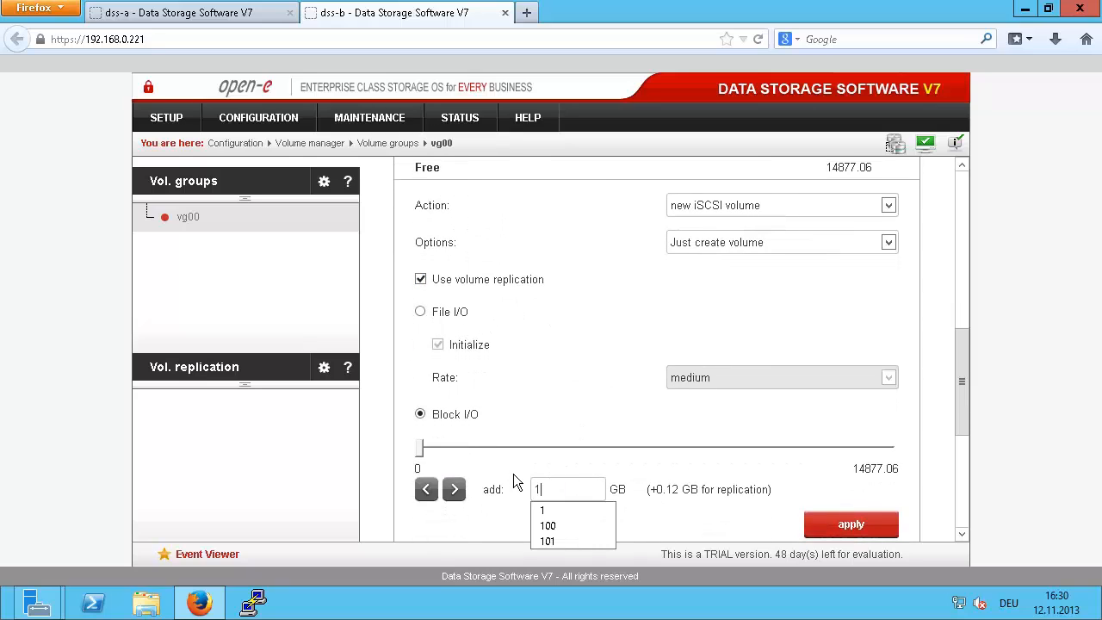
click(556, 525)
click(849, 525)
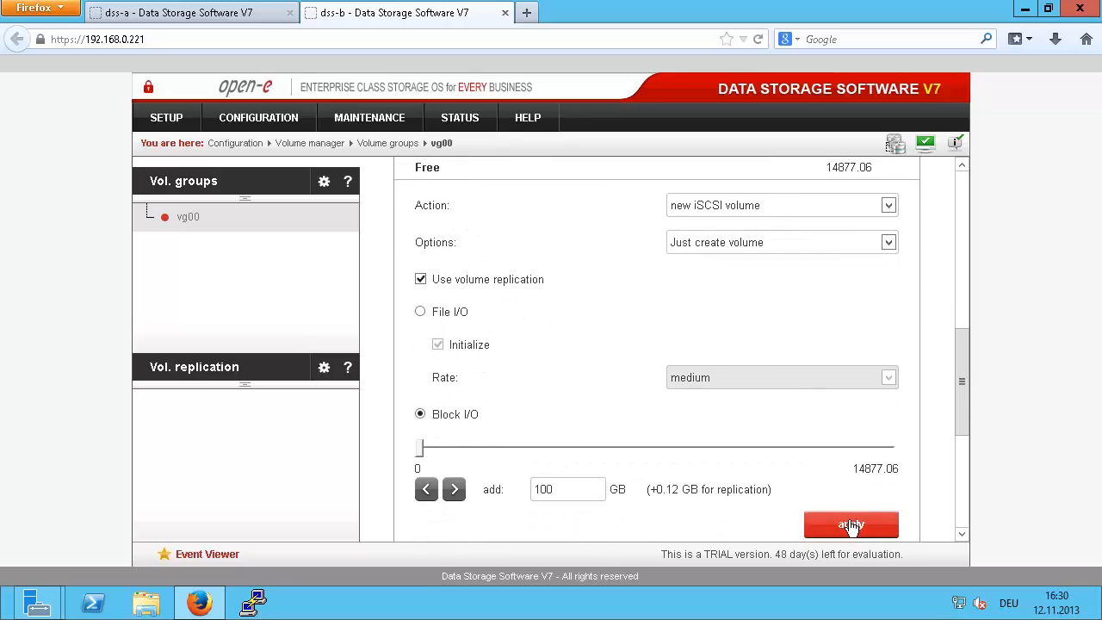
Step: On dss-a, create a matching 100 GB iSCSI volume with volume replication in vg00
click(181, 14)
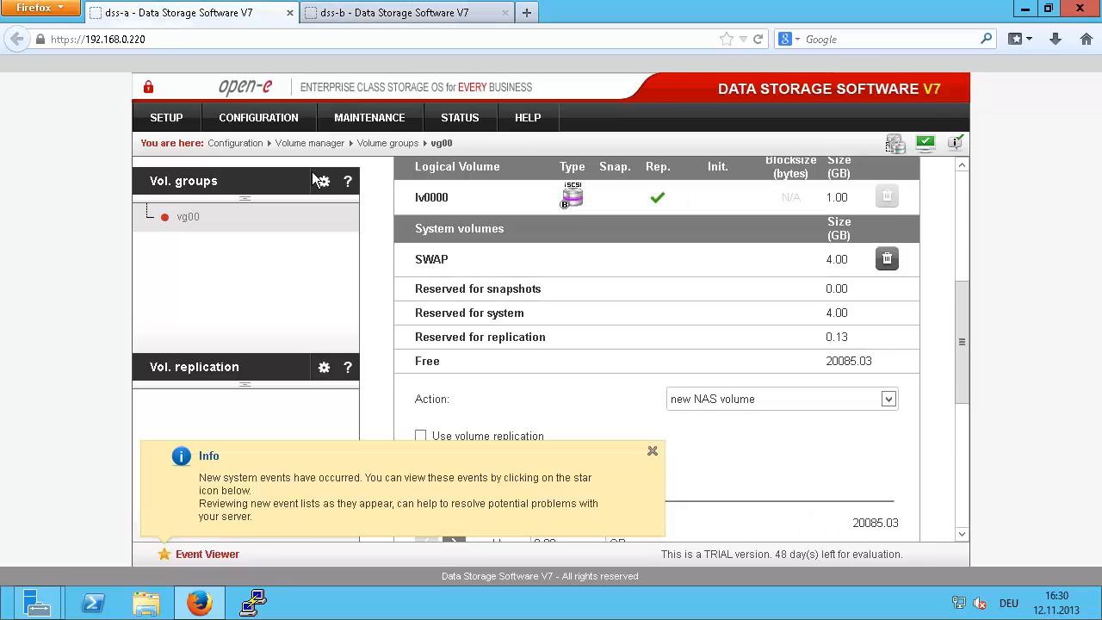
click(749, 400)
click(750, 439)
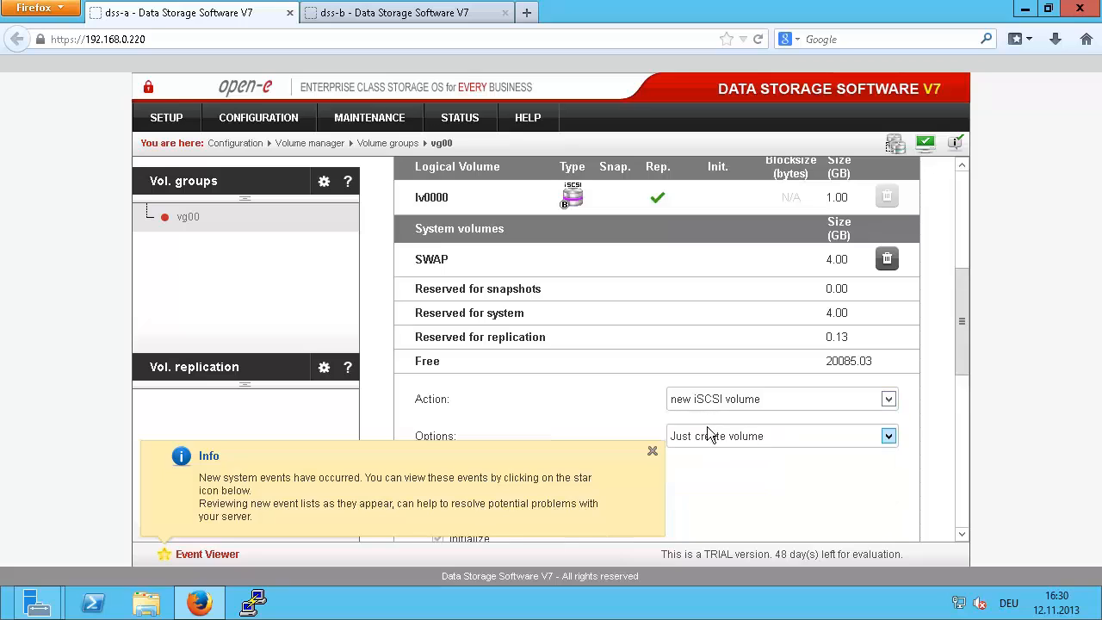
scroll(684, 407, down, 5)
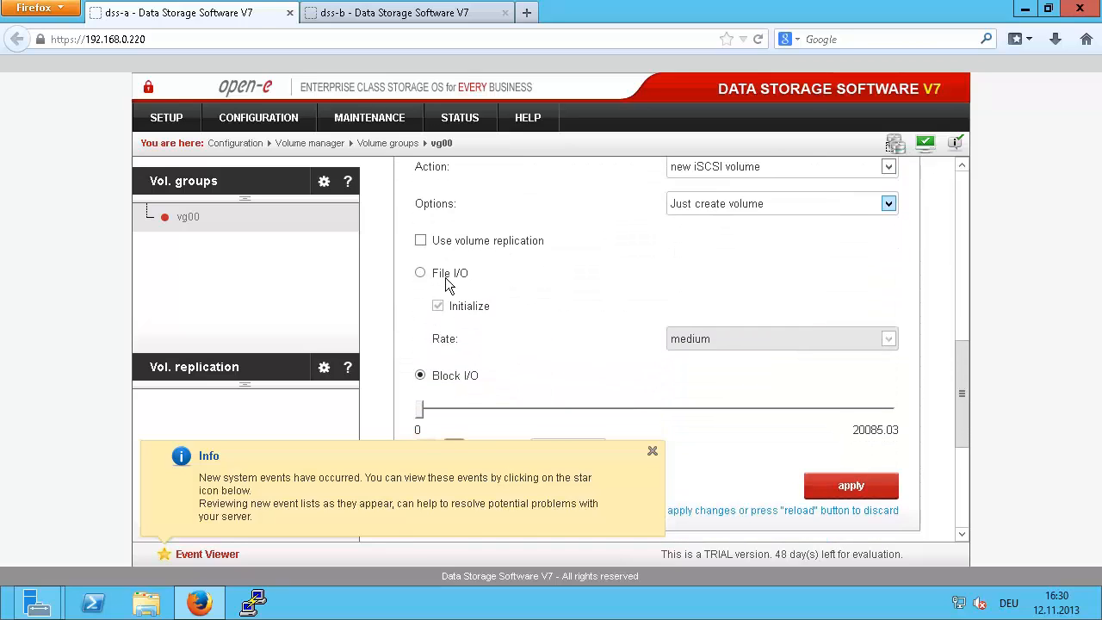
click(420, 241)
click(567, 450)
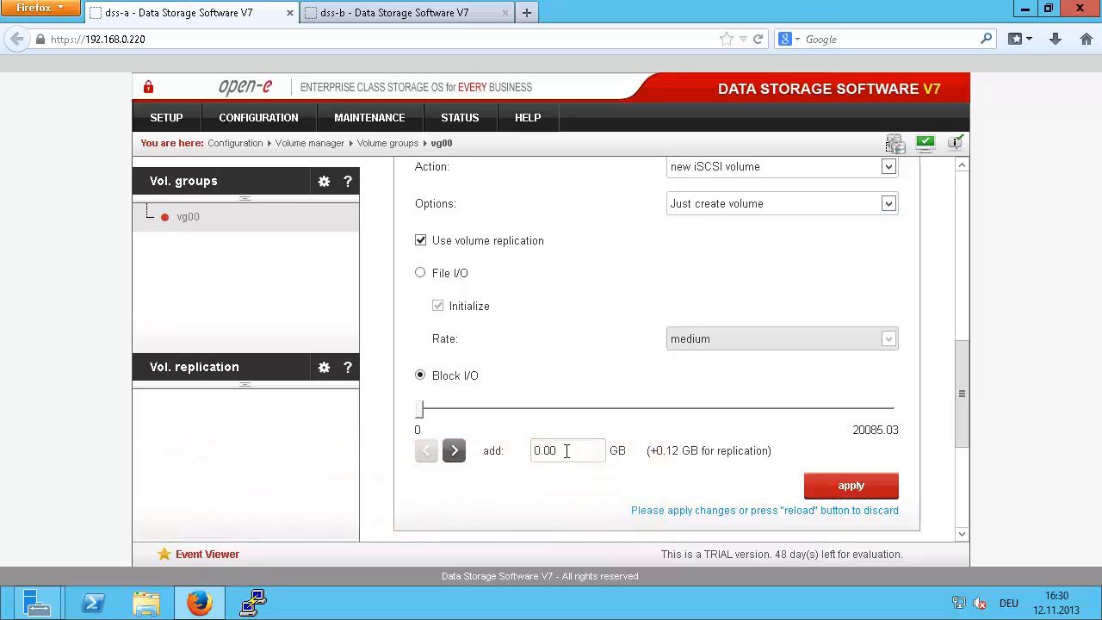
key(BackSpace)
key(BackSpace)
key(BackSpace)
text(1)
key(Left)
key(BackSpace)
text(00)
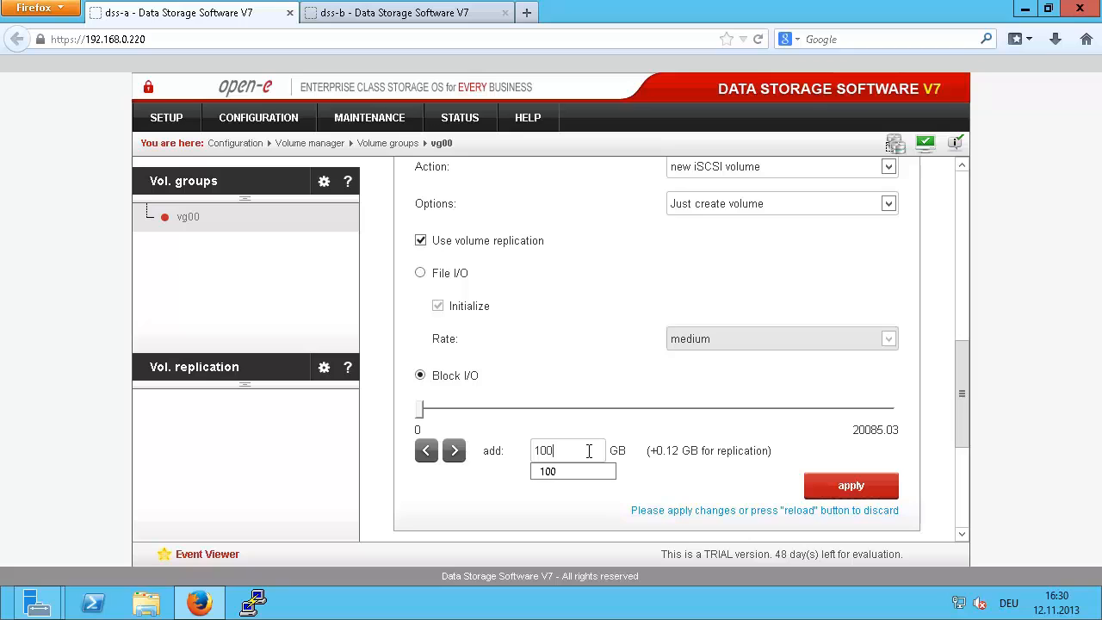
click(856, 485)
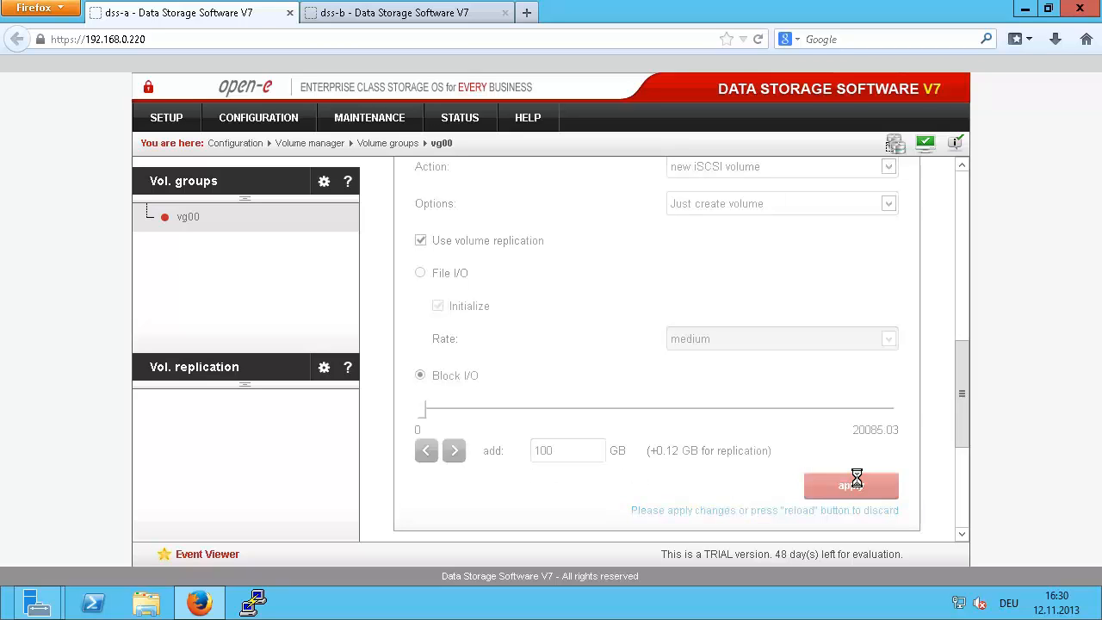
click(416, 14)
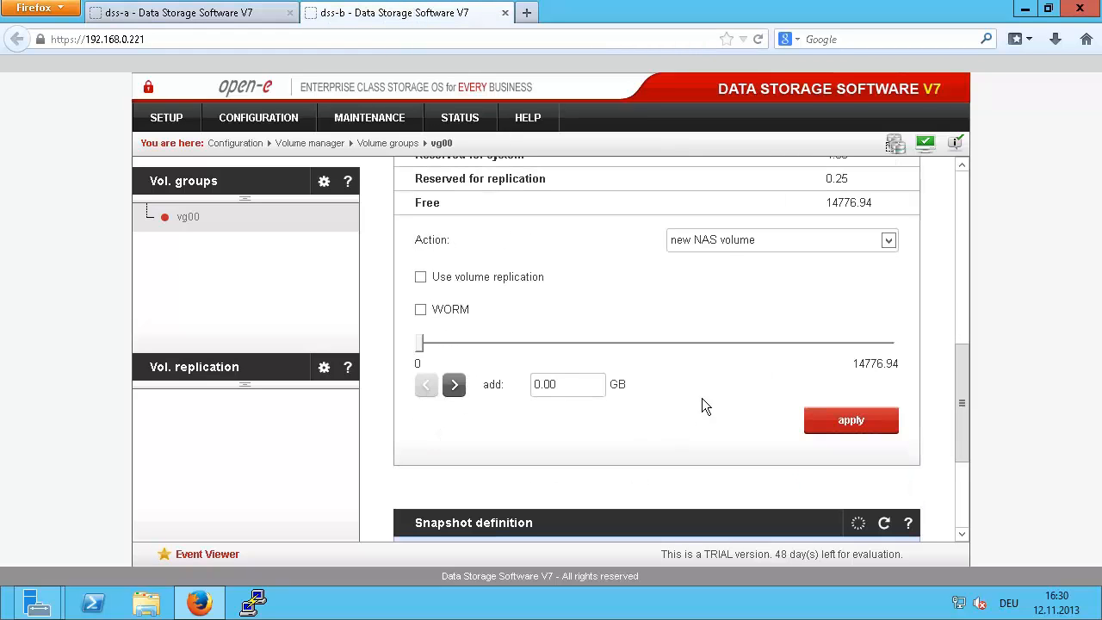
Step: On dss-b, add a third iSCSI volume of 101 GB with volume replication to vg00
click(719, 241)
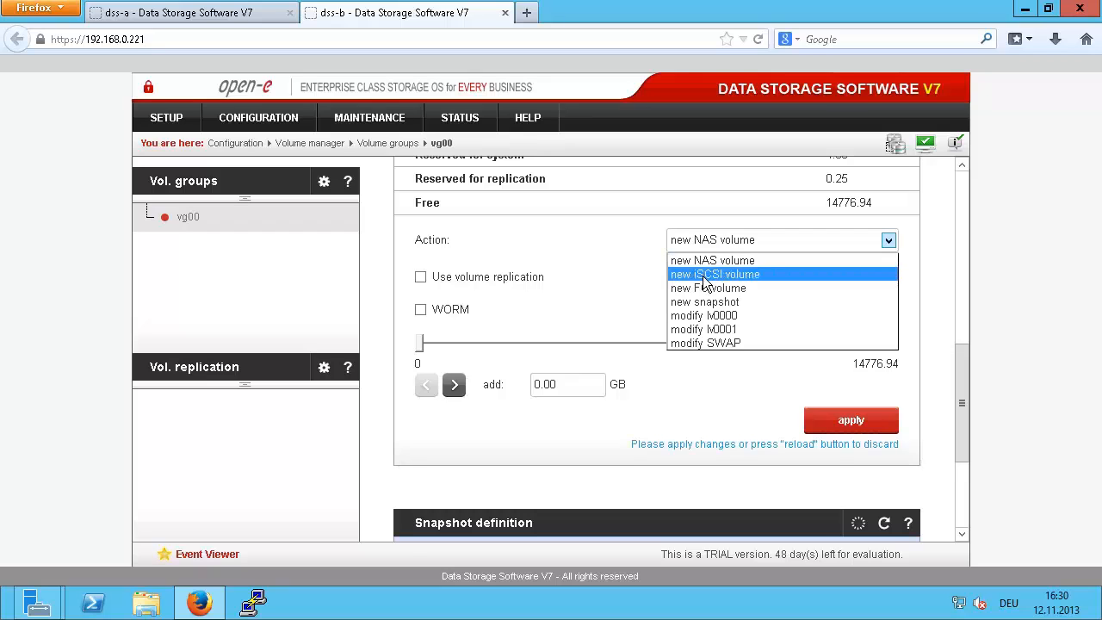
click(708, 274)
click(420, 314)
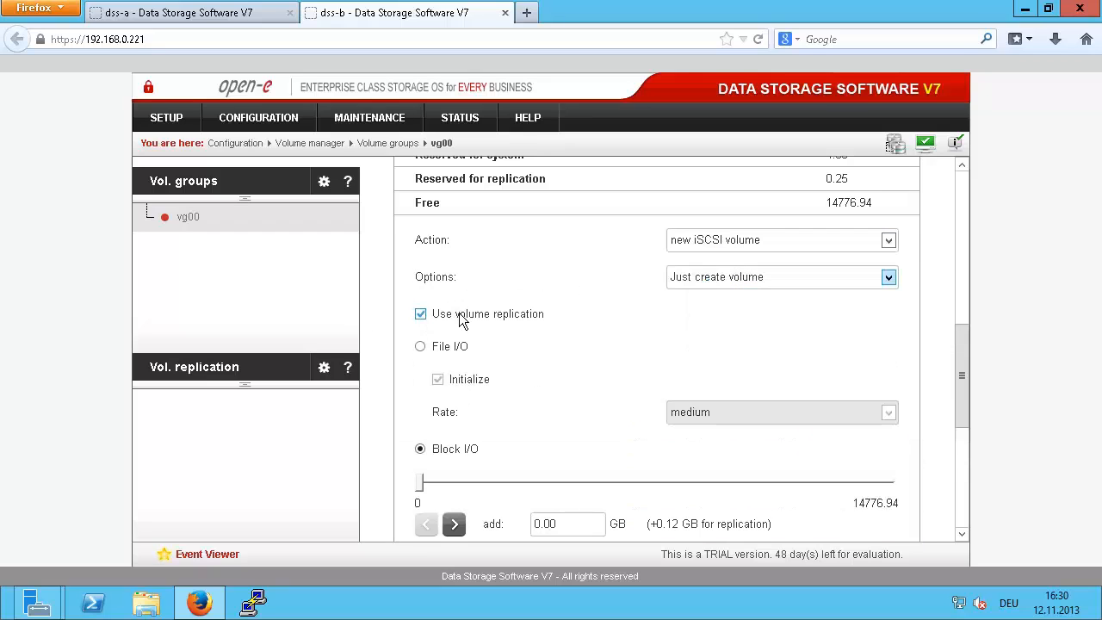
scroll(555, 500, down, 2)
drag(568, 406, 488, 402)
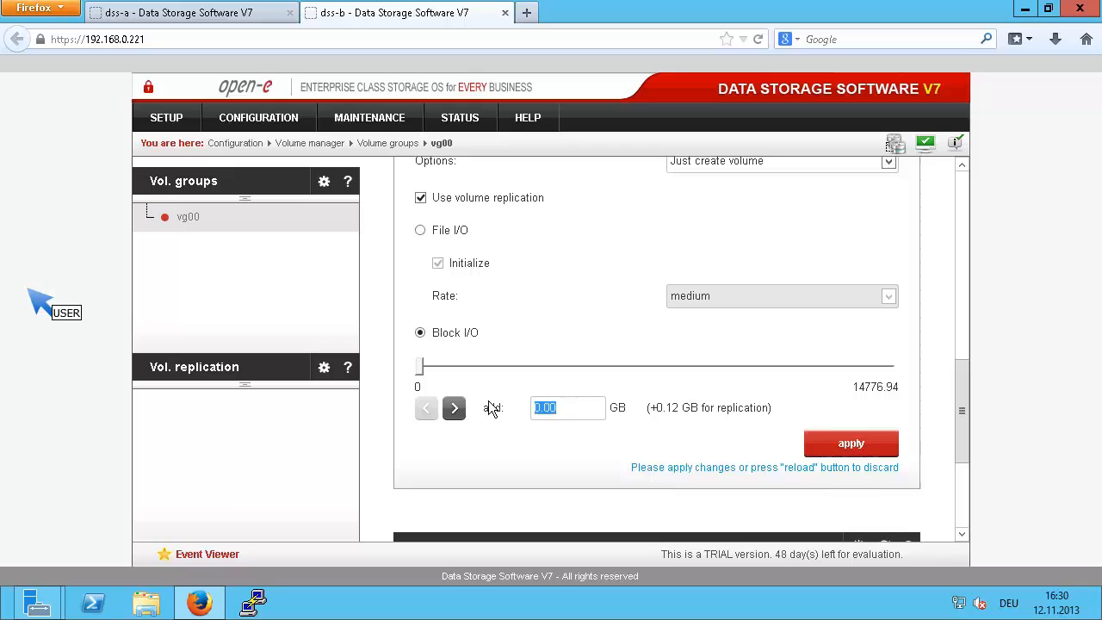
text(1)
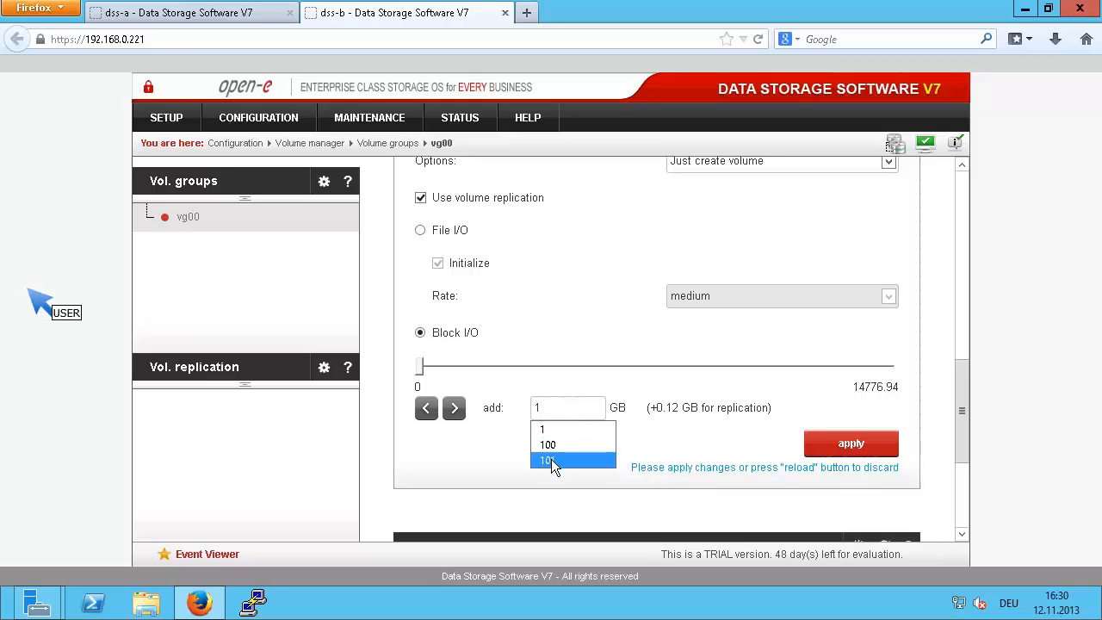
click(550, 459)
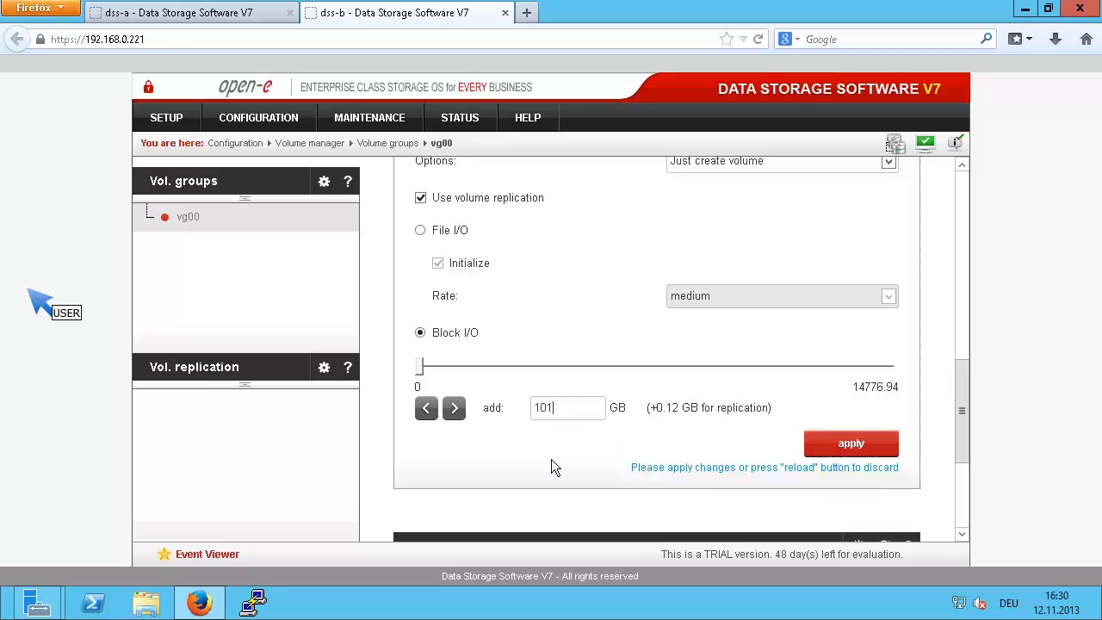
click(851, 444)
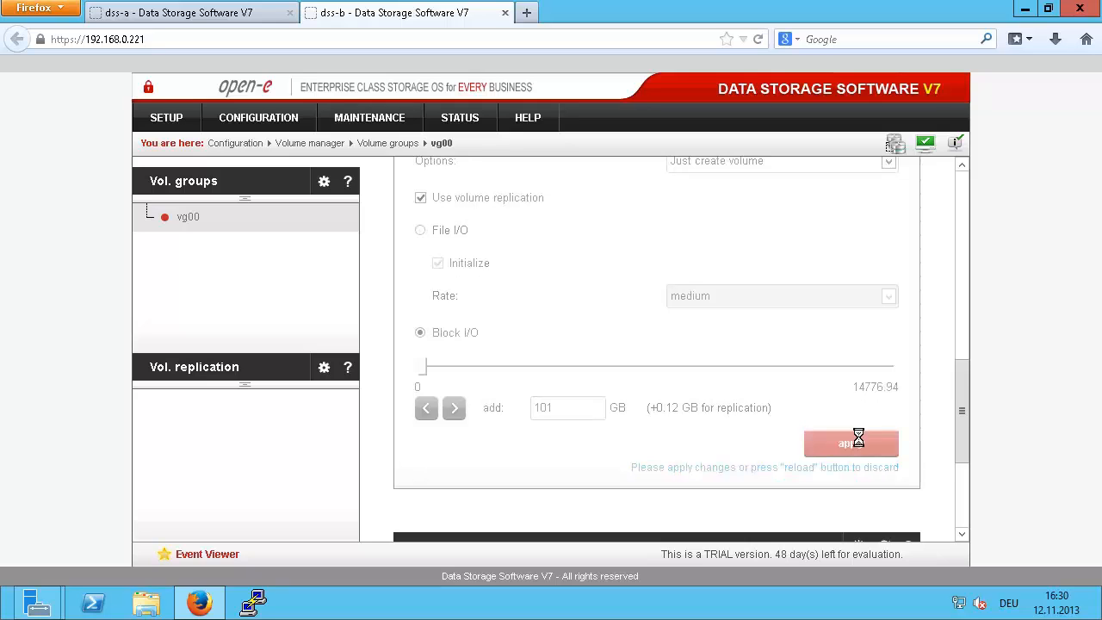
Step: On dss-a, add the matching 101 GB iSCSI volume with volume replication to vg00
click(183, 16)
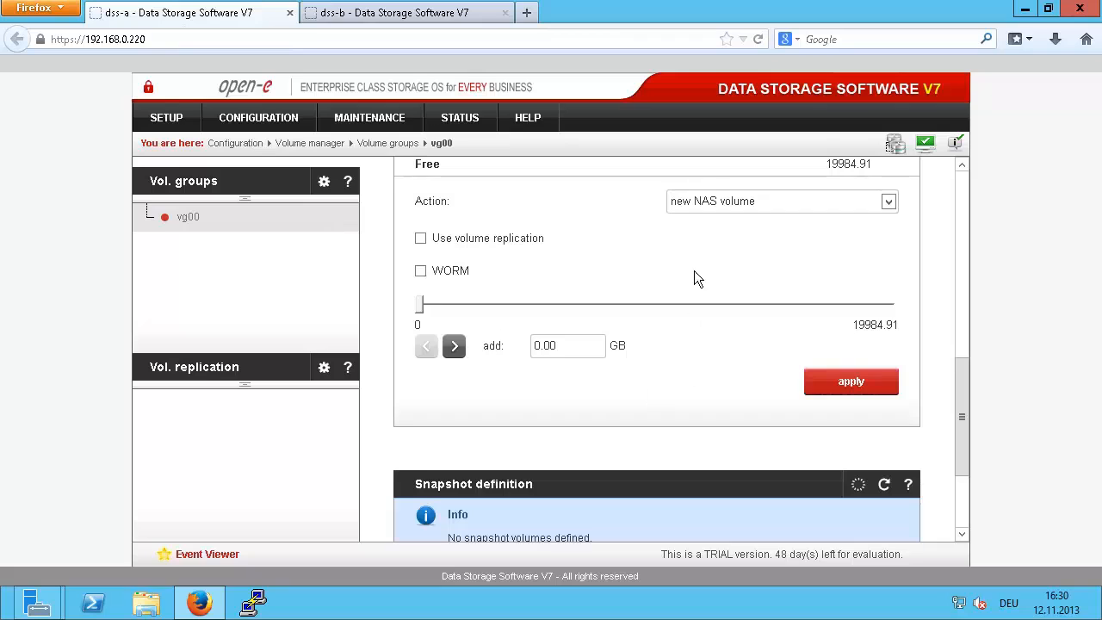
click(731, 204)
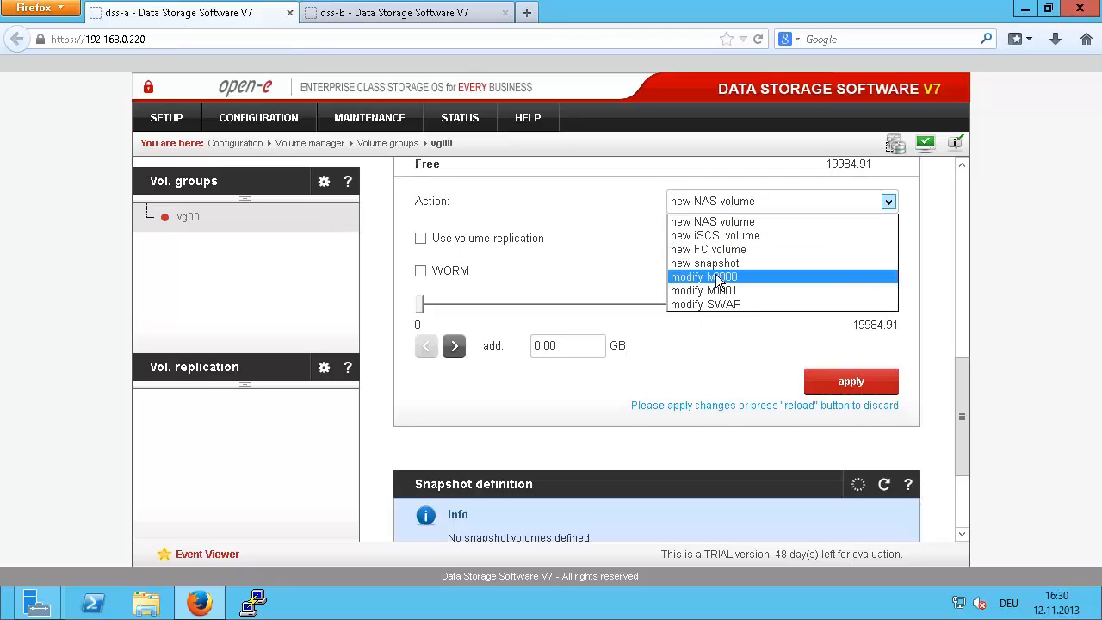
click(714, 235)
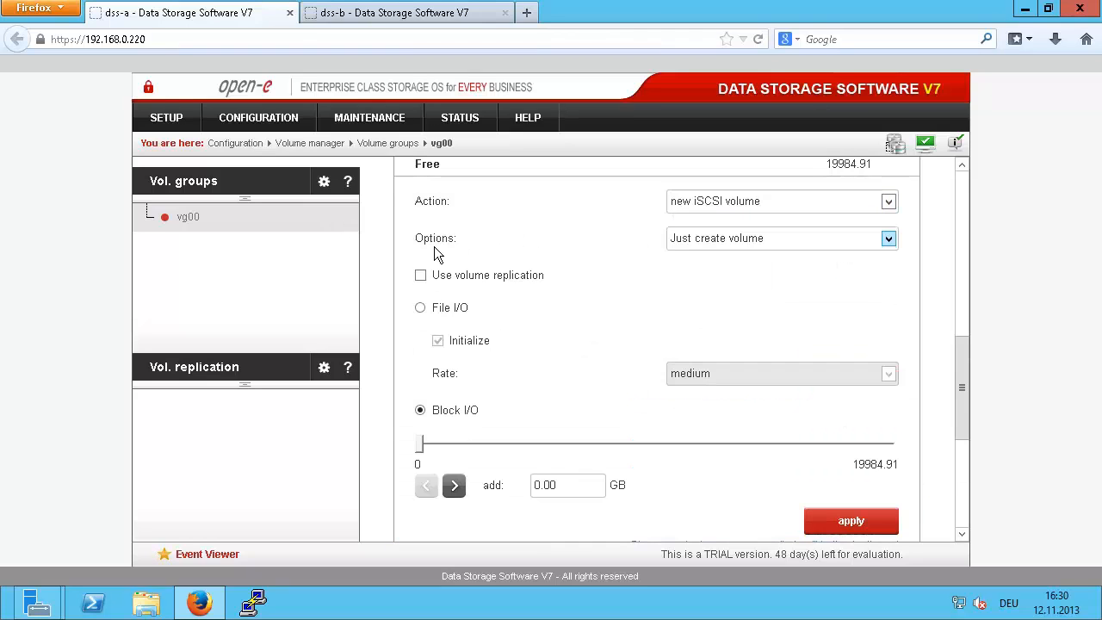
click(420, 275)
click(577, 486)
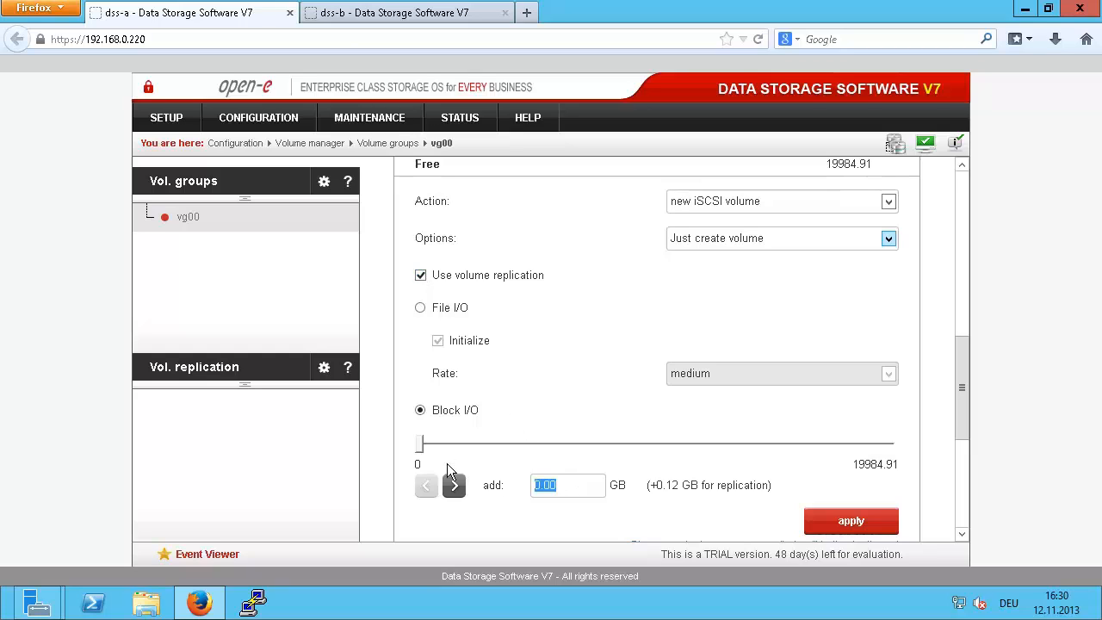
text(1)
key(Escape)
click(839, 521)
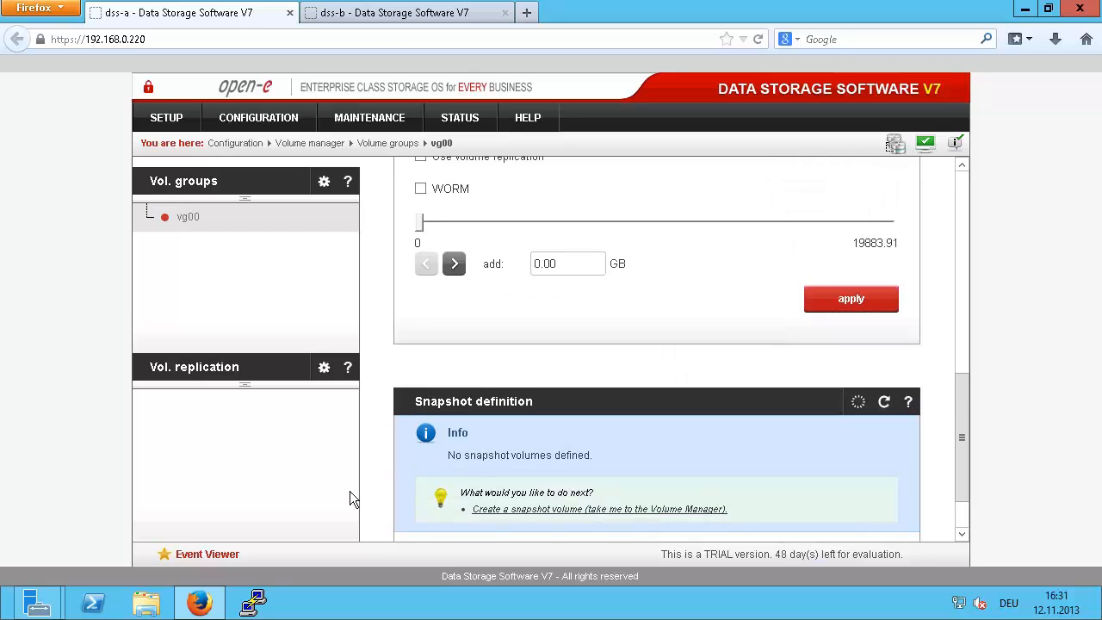
click(193, 368)
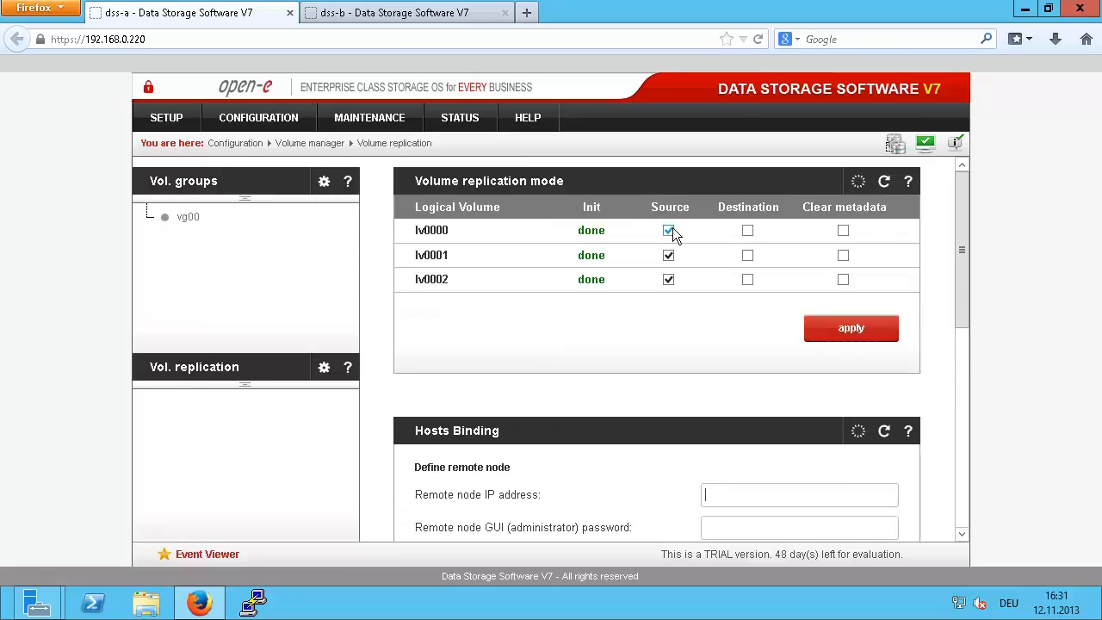
Step: Set lv0002 to Destination on dss-a, and lv0000 and lv0001 to Destination on dss-b
click(747, 279)
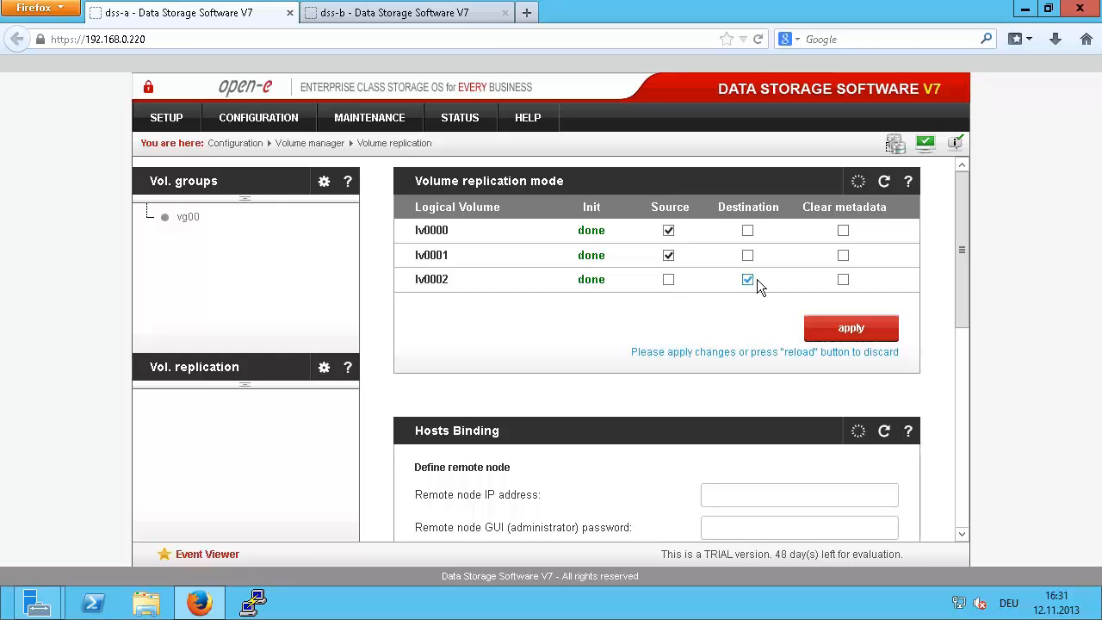
click(839, 328)
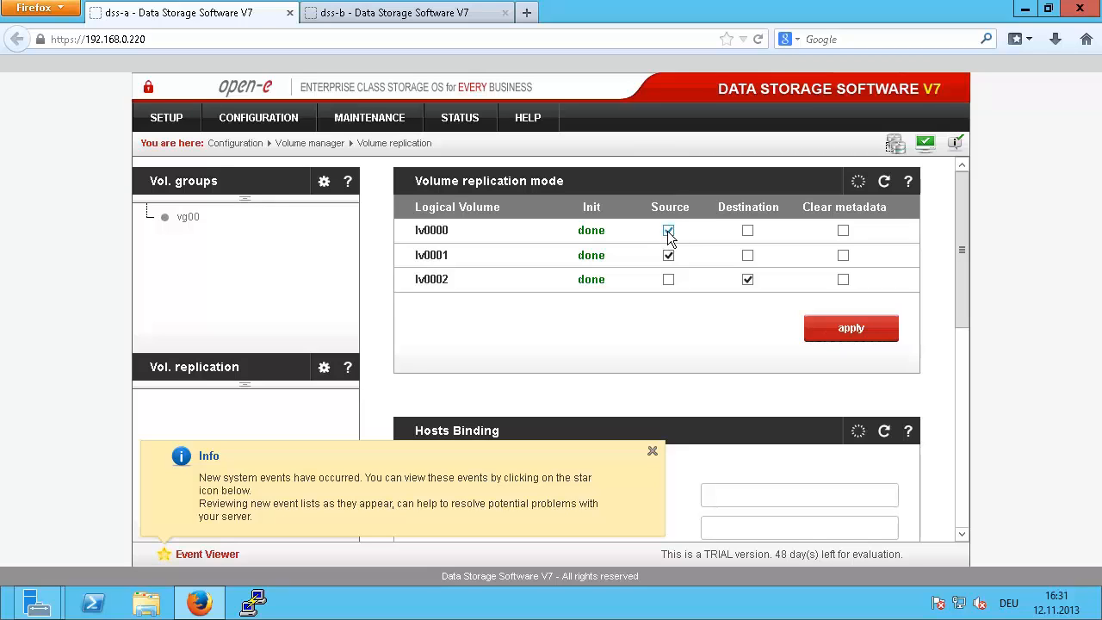
click(422, 20)
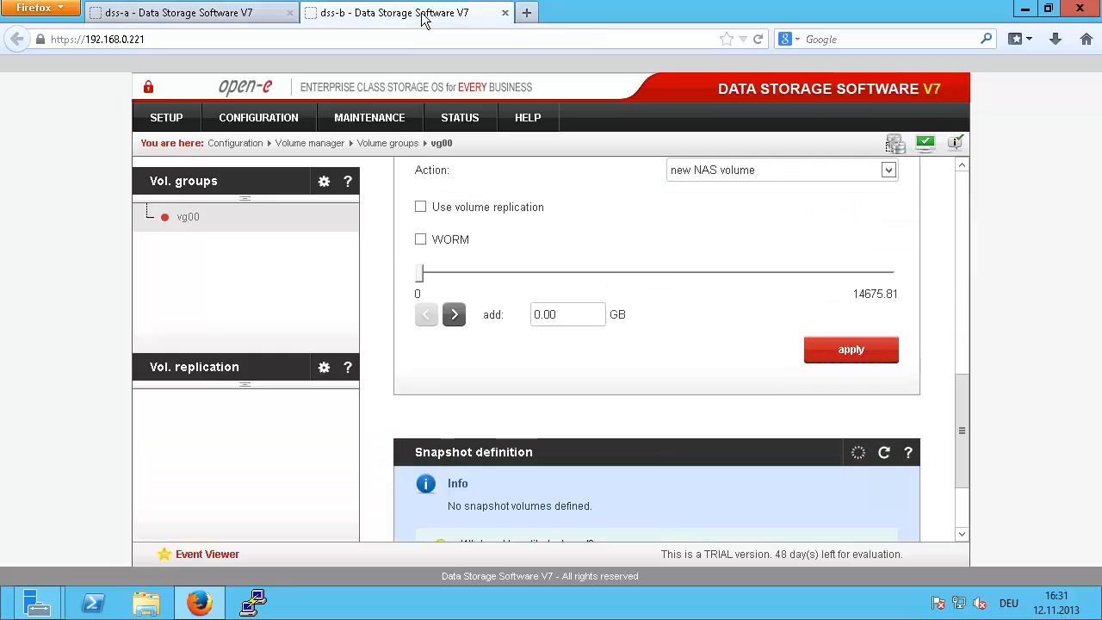
click(196, 369)
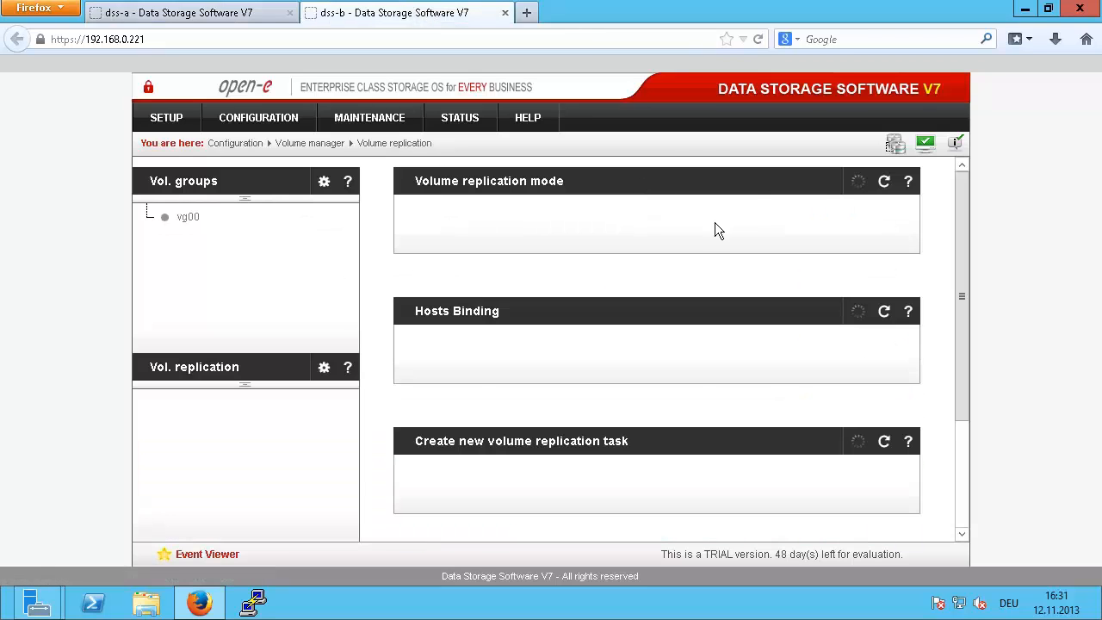
click(747, 230)
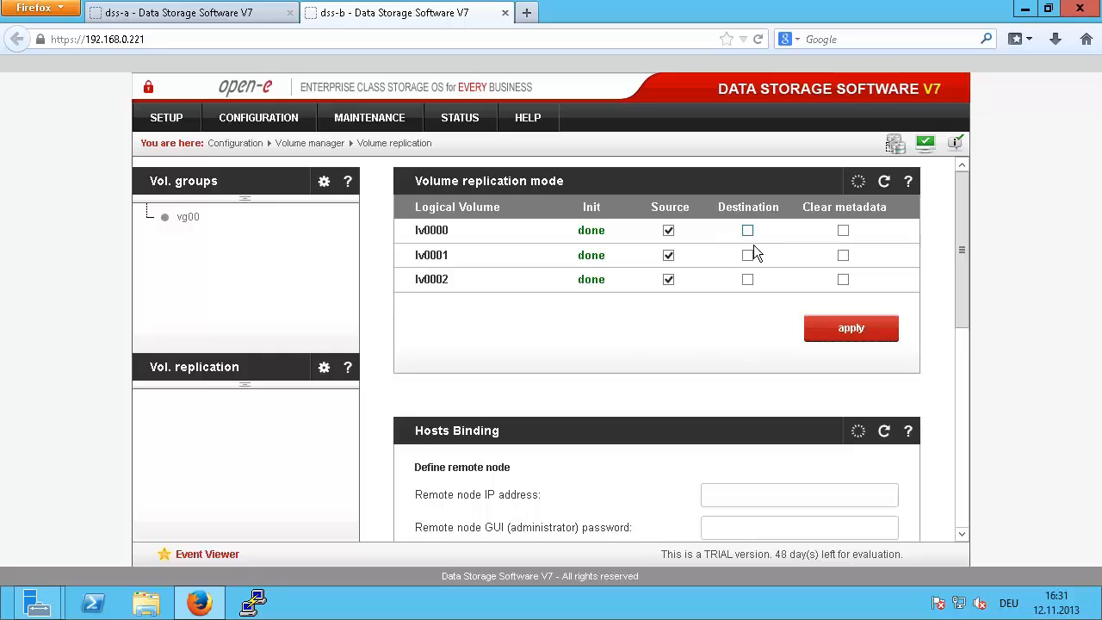
click(747, 255)
click(850, 328)
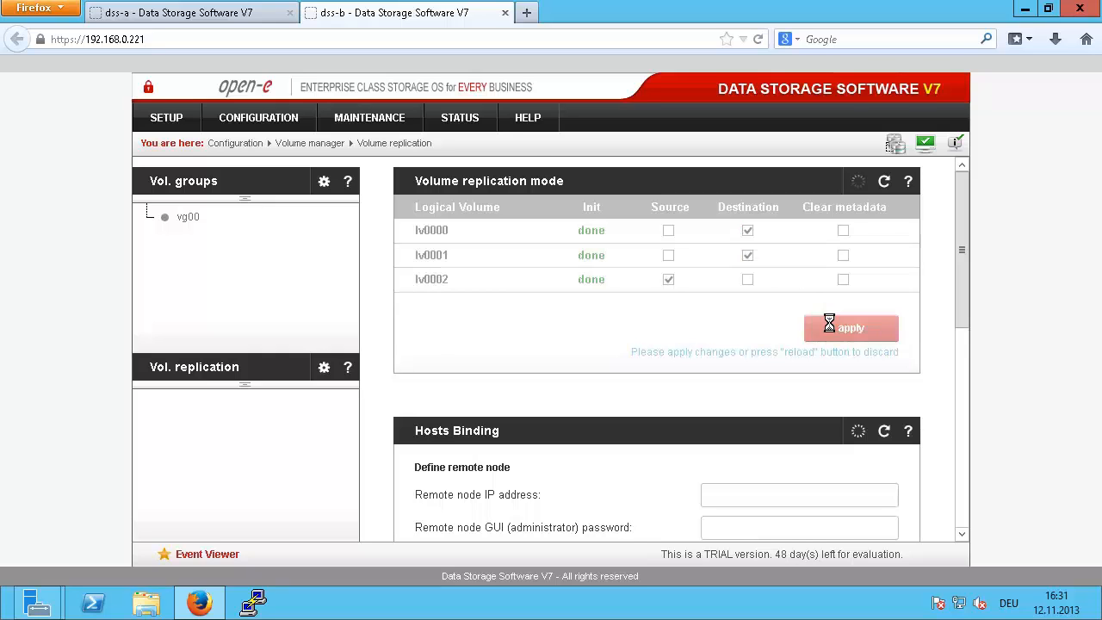
click(249, 23)
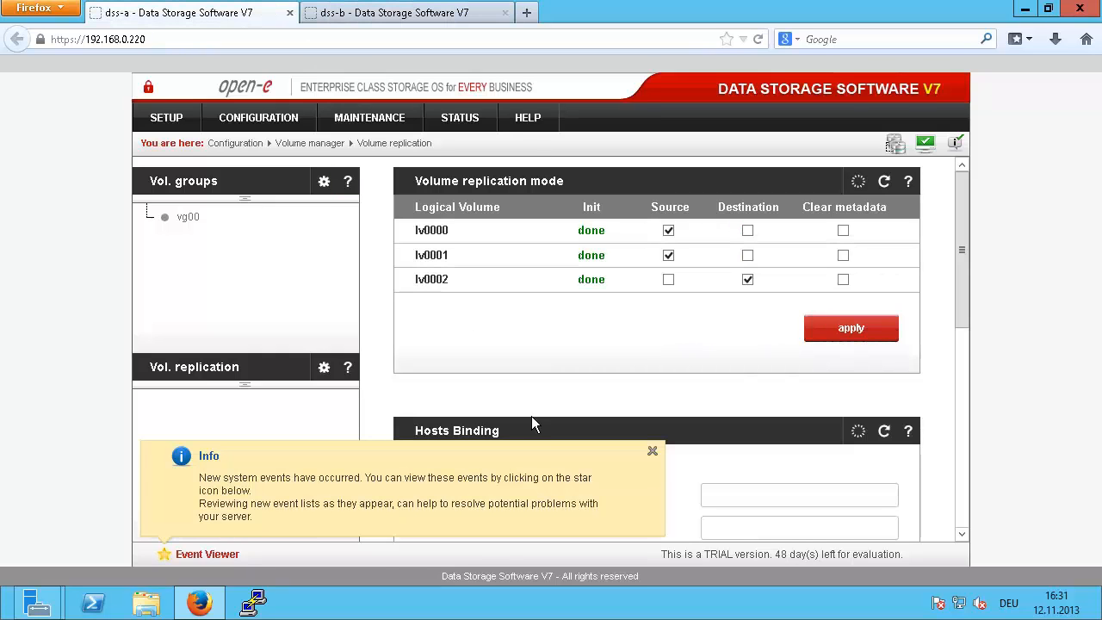
Step: In Hosts Binding, enter remote IP 192.168.3.221 and the admin password, then try connecting
click(652, 451)
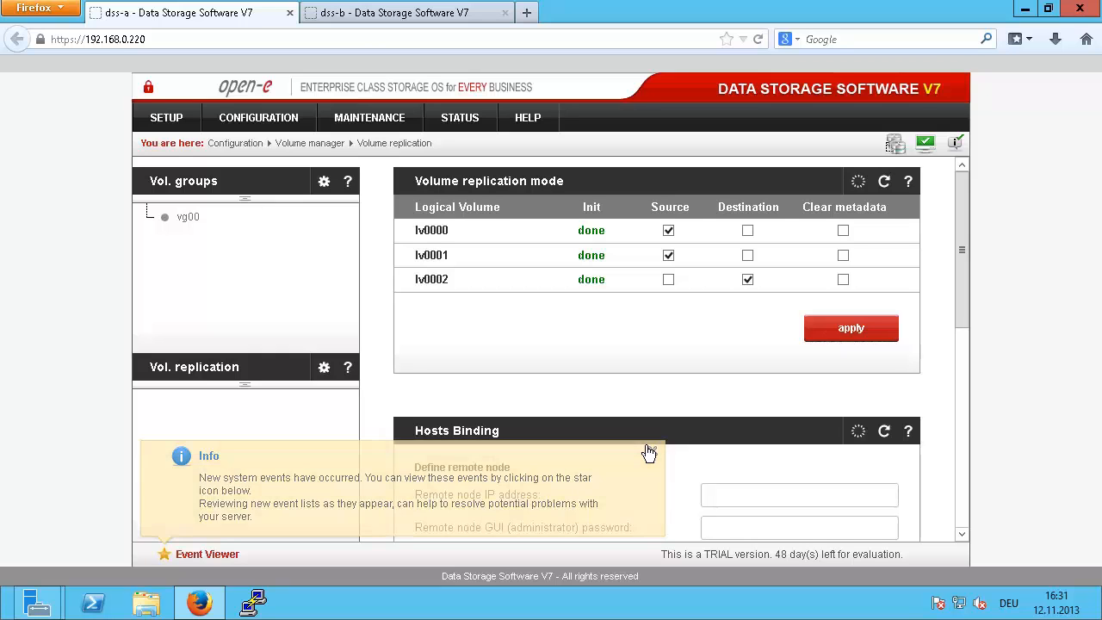
scroll(649, 446, down, 2)
scroll(649, 444, down, 2)
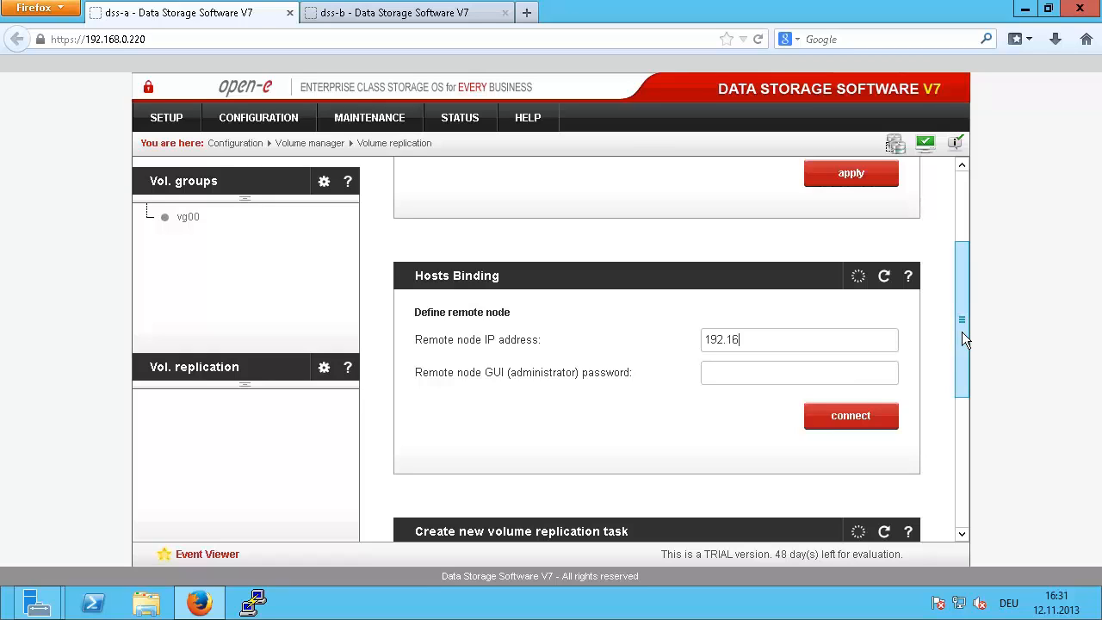
text(3.221)
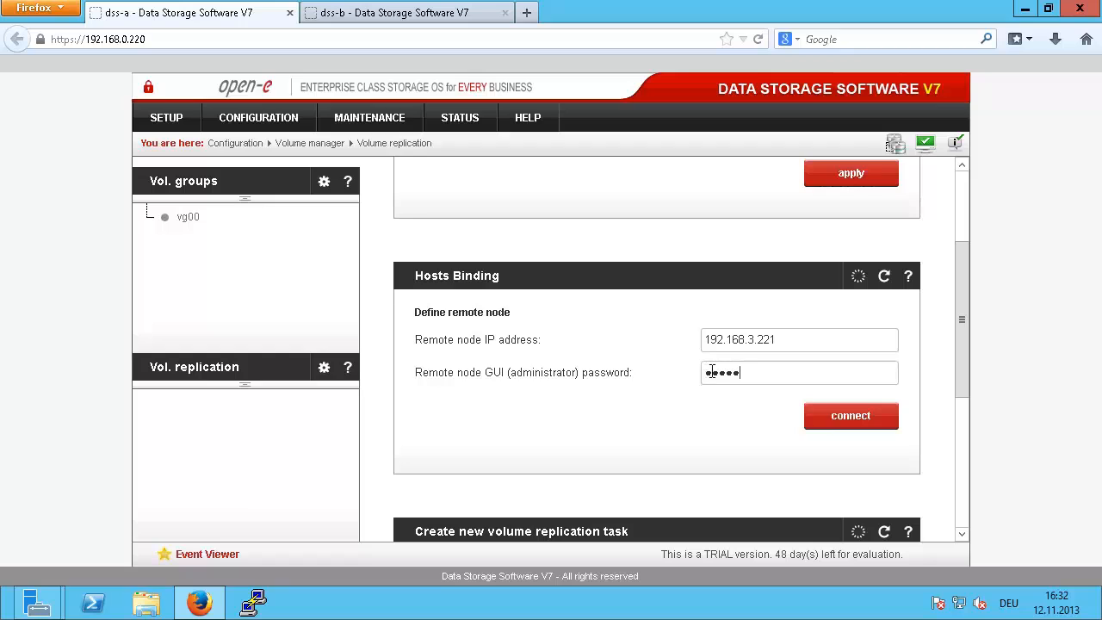
click(833, 418)
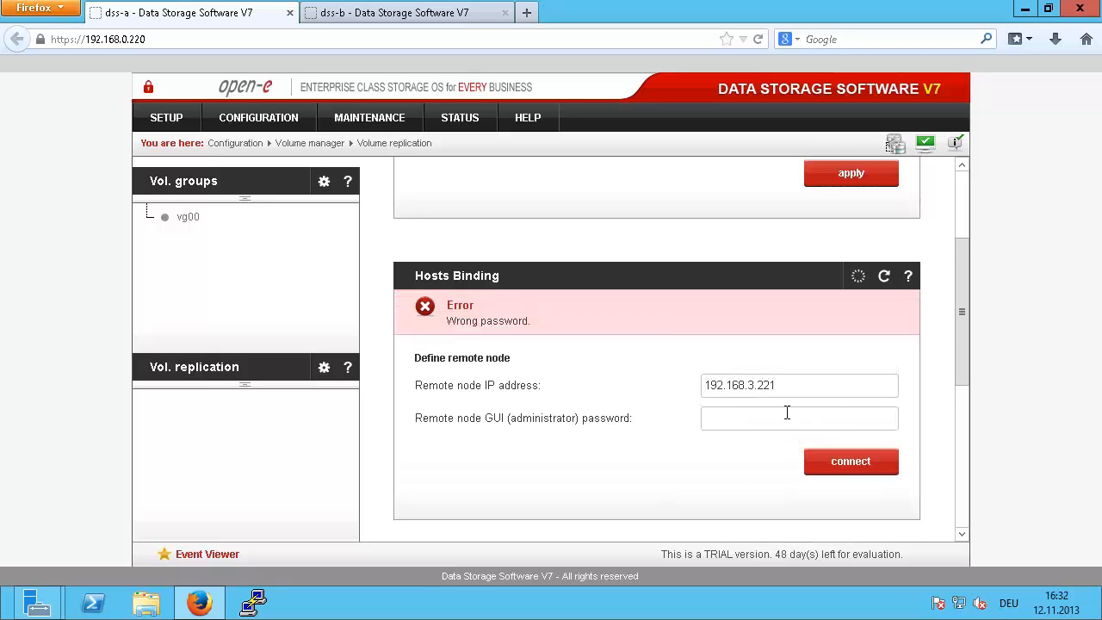
Step: Re-enter the remote node's administrator password and connect dss-a to 192.168.3.221
text(mi)
click(845, 461)
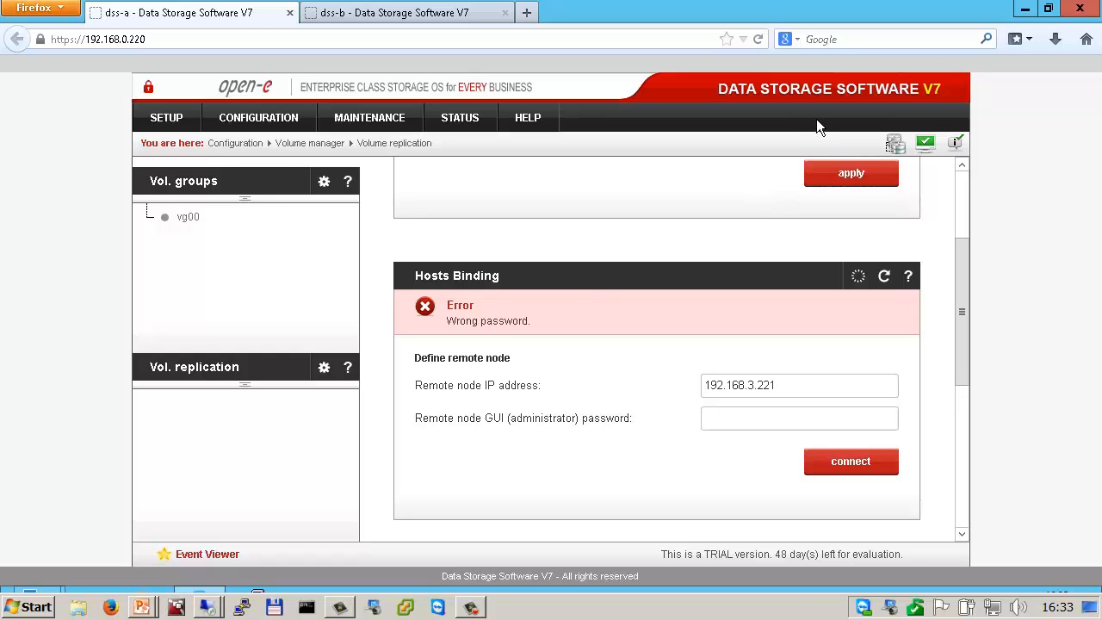
click(768, 416)
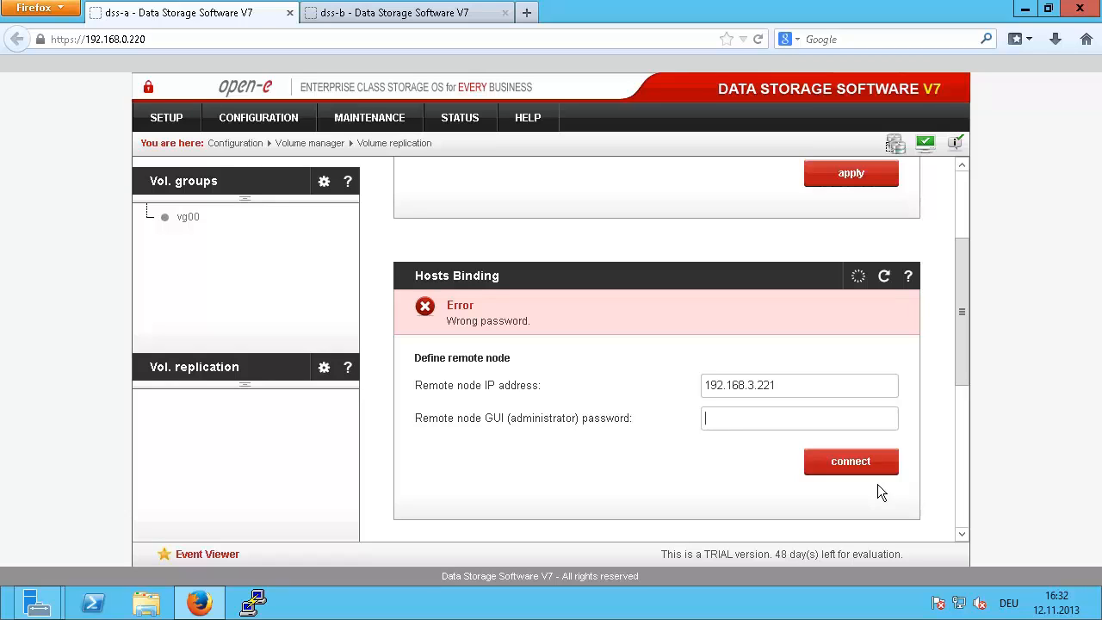
text(•••••)
click(828, 465)
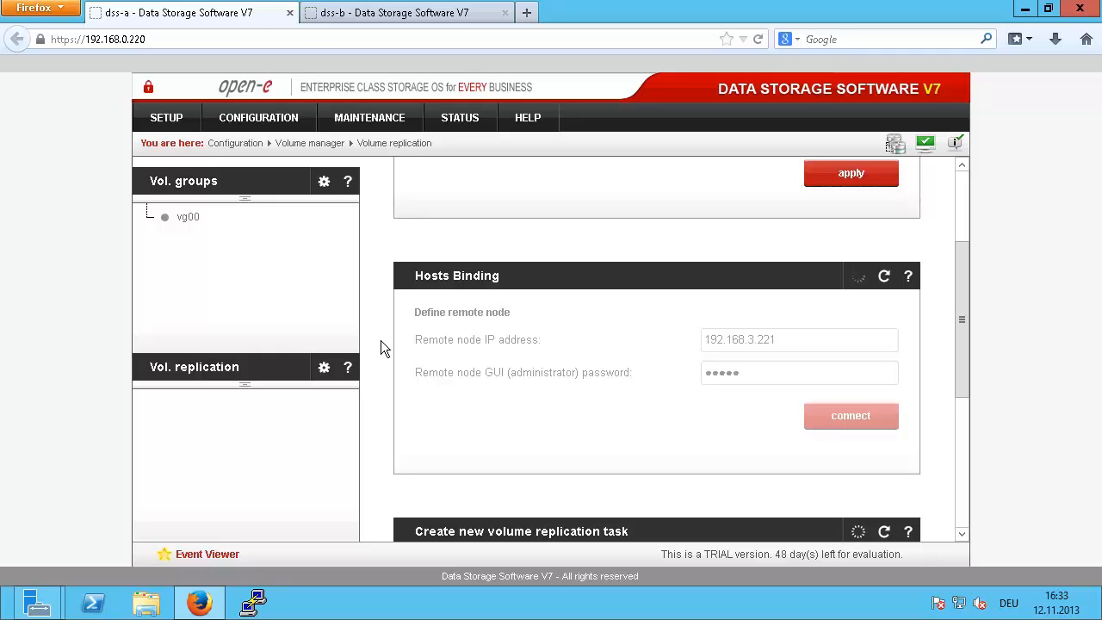
scroll(381, 340, down, 4)
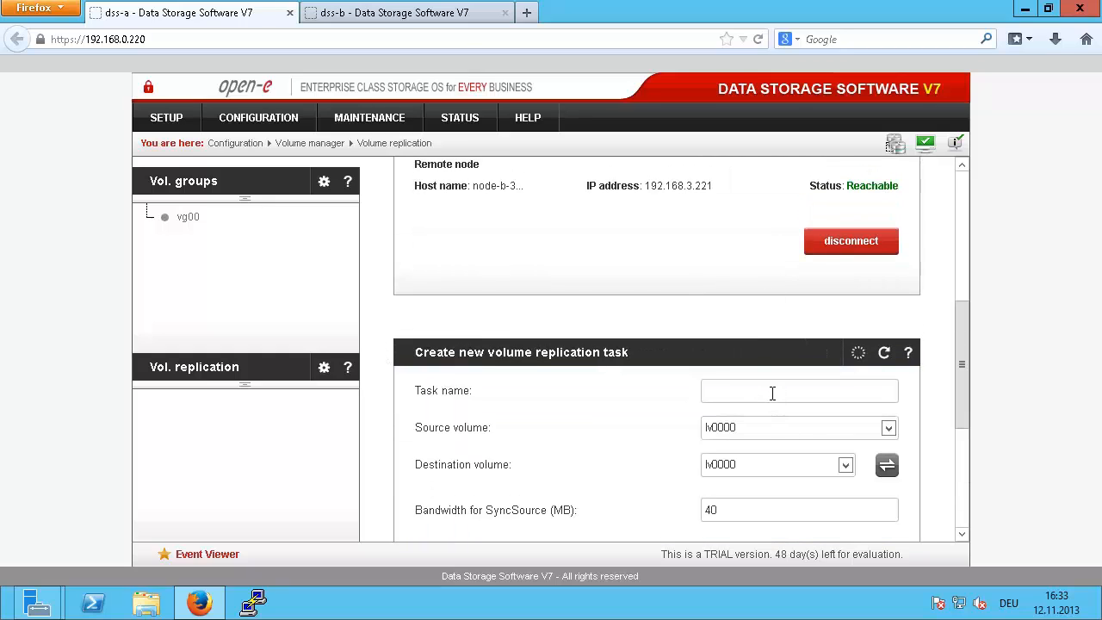
Step: Create replication task m0000
text(m)
click(752, 426)
scroll(723, 490, down, 2)
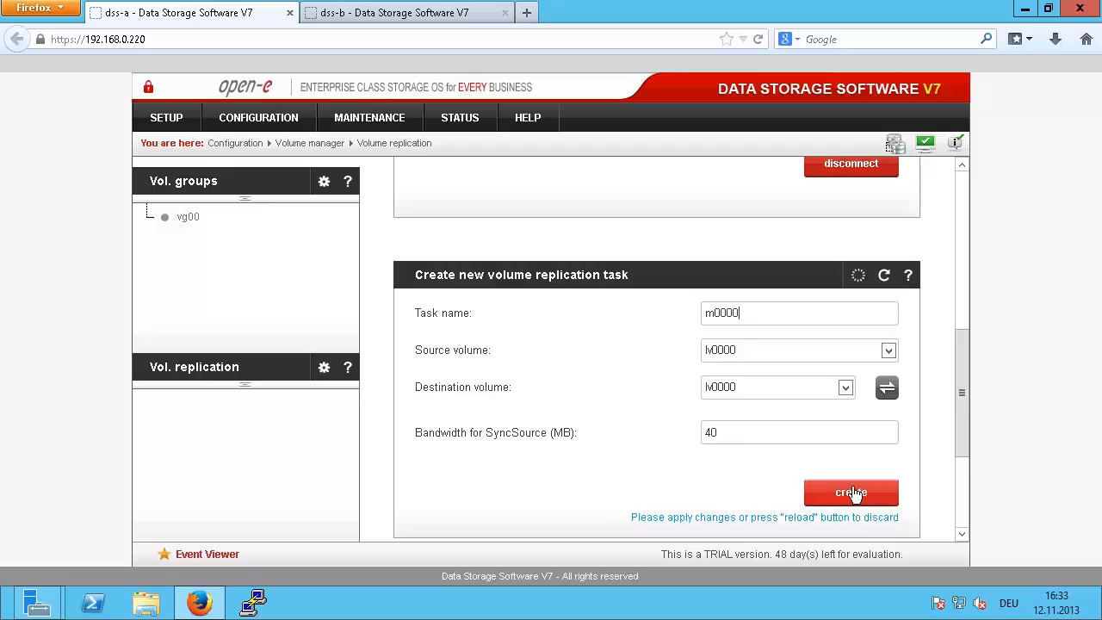
click(851, 492)
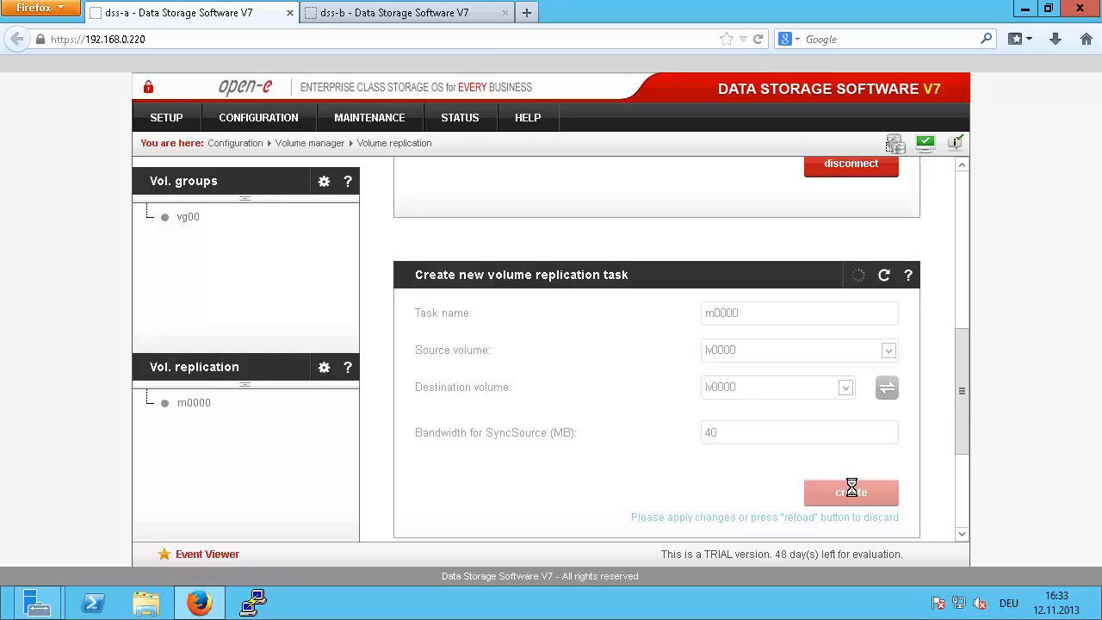
Step: Create replication task m0001 on lv0001 with a 200 MB SyncSource bandwidth
click(738, 312)
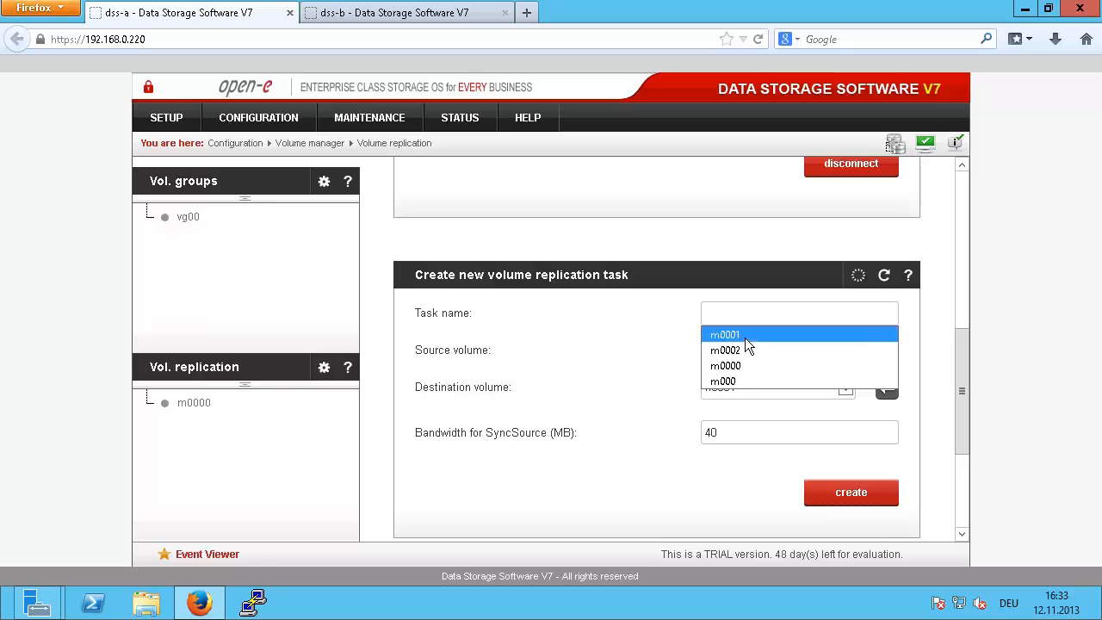
click(744, 335)
double_click(740, 432)
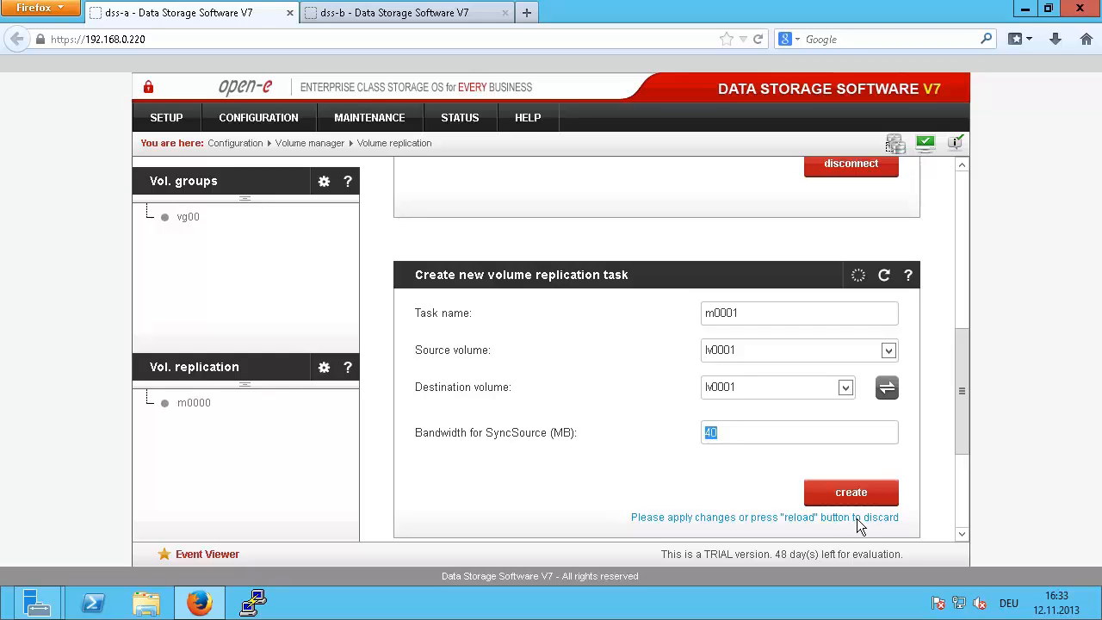
text(350)
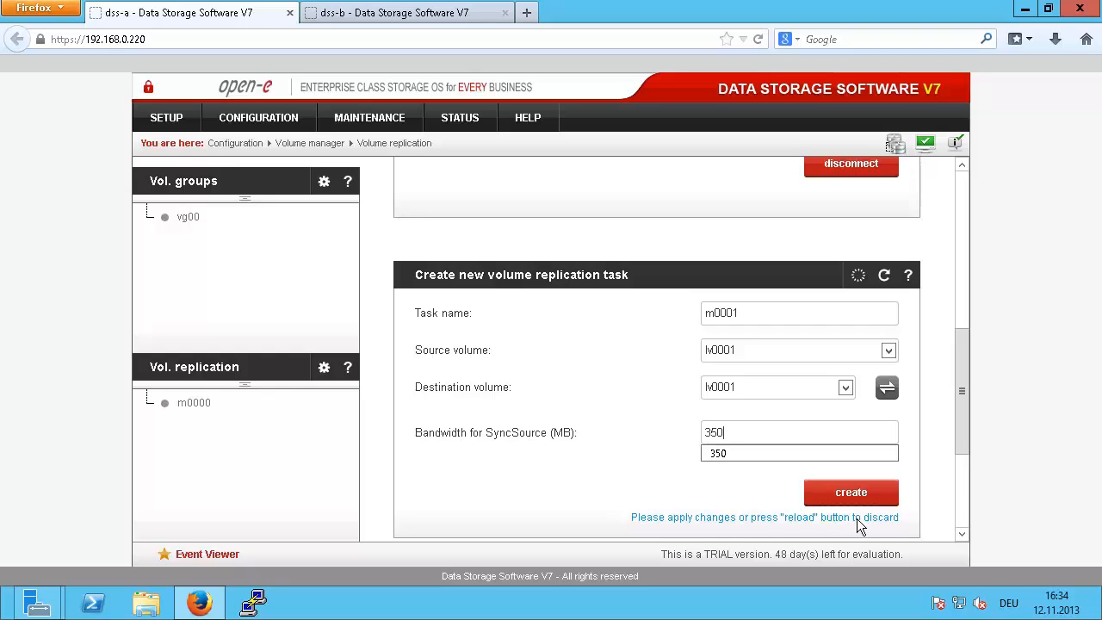
key(BackSpace)
key(BackSpace)
key(BackSpace)
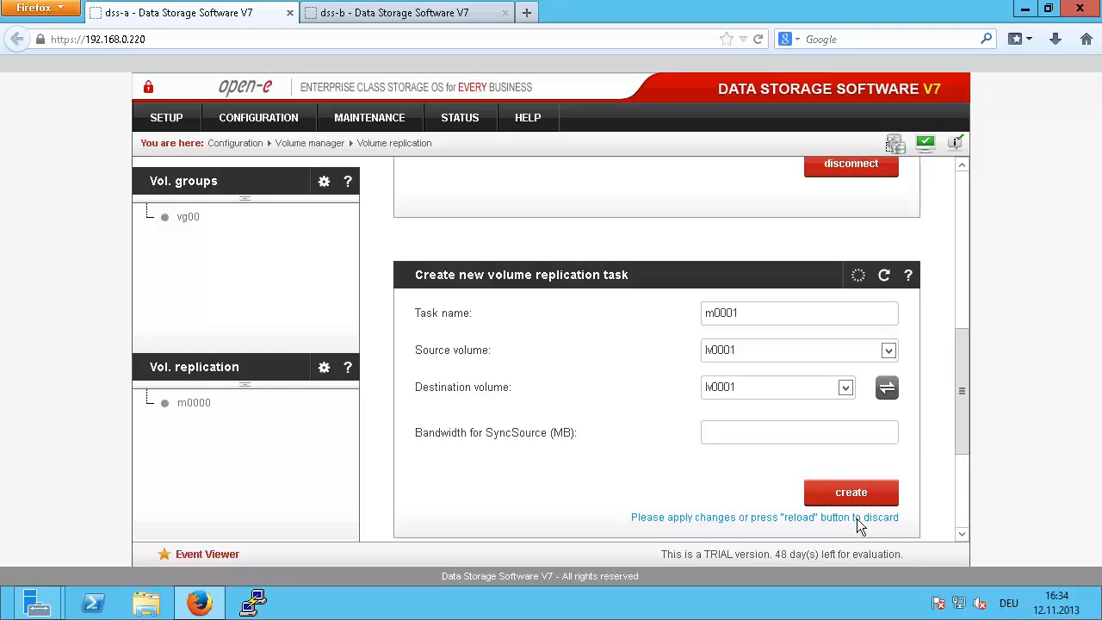
text(200)
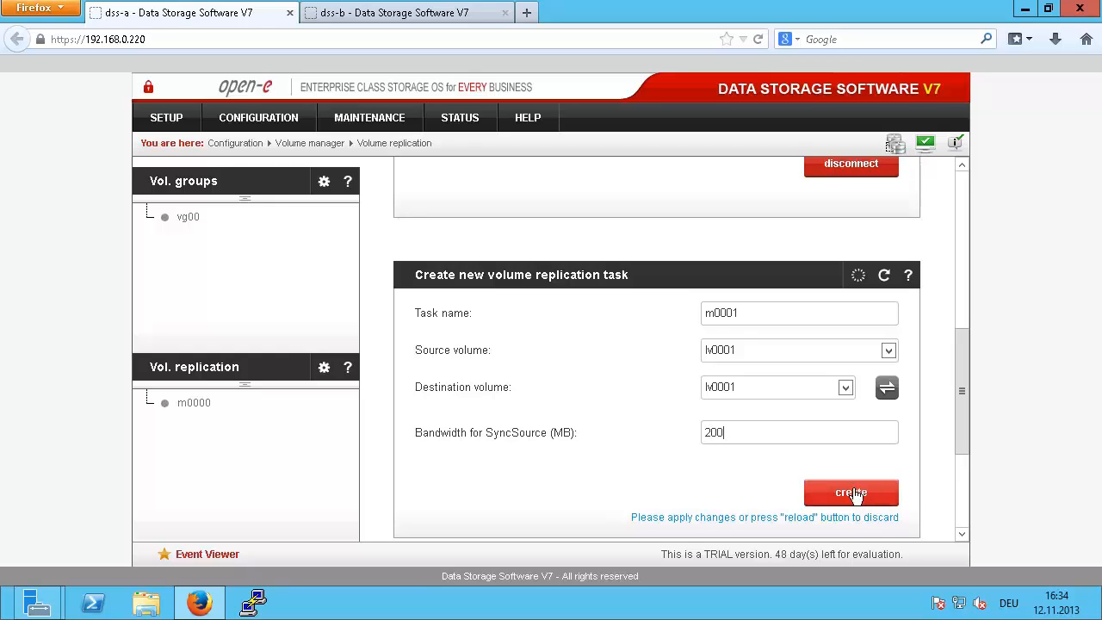
click(848, 493)
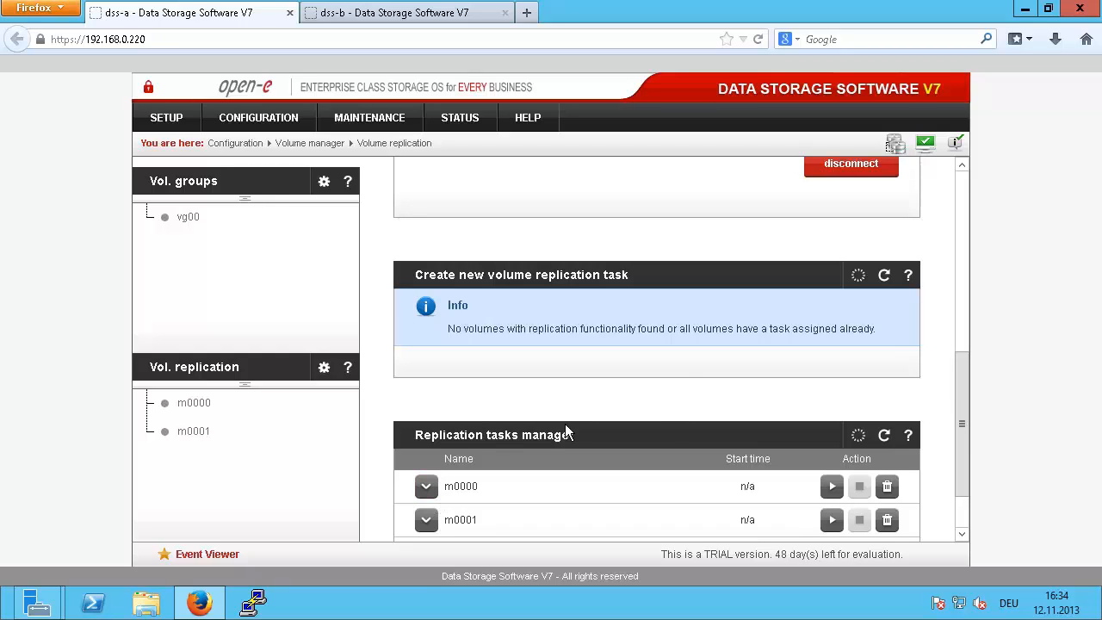
Step: After checking dss-b, start replication tasks m0000 and m0001 on dss-a
scroll(679, 365, down, 2)
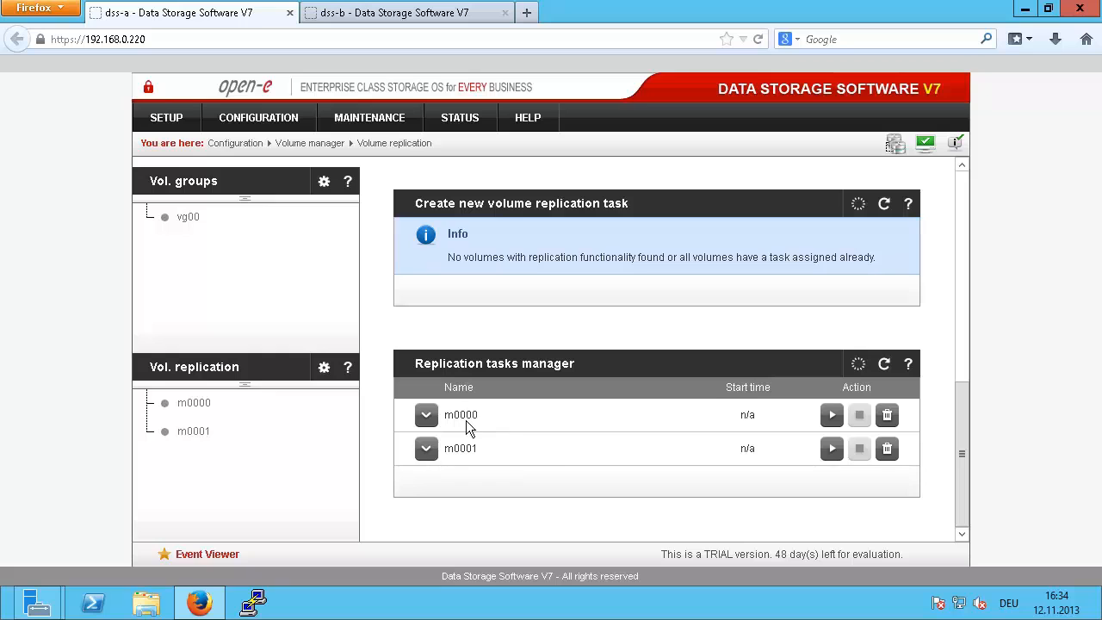
click(414, 12)
scroll(603, 469, down, 6)
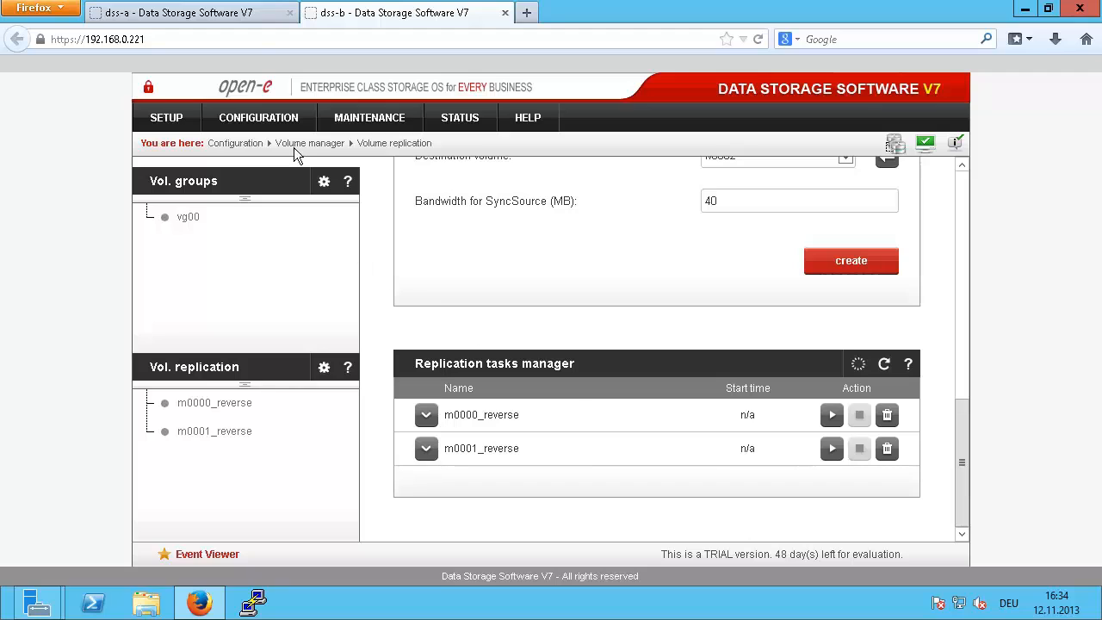
click(176, 13)
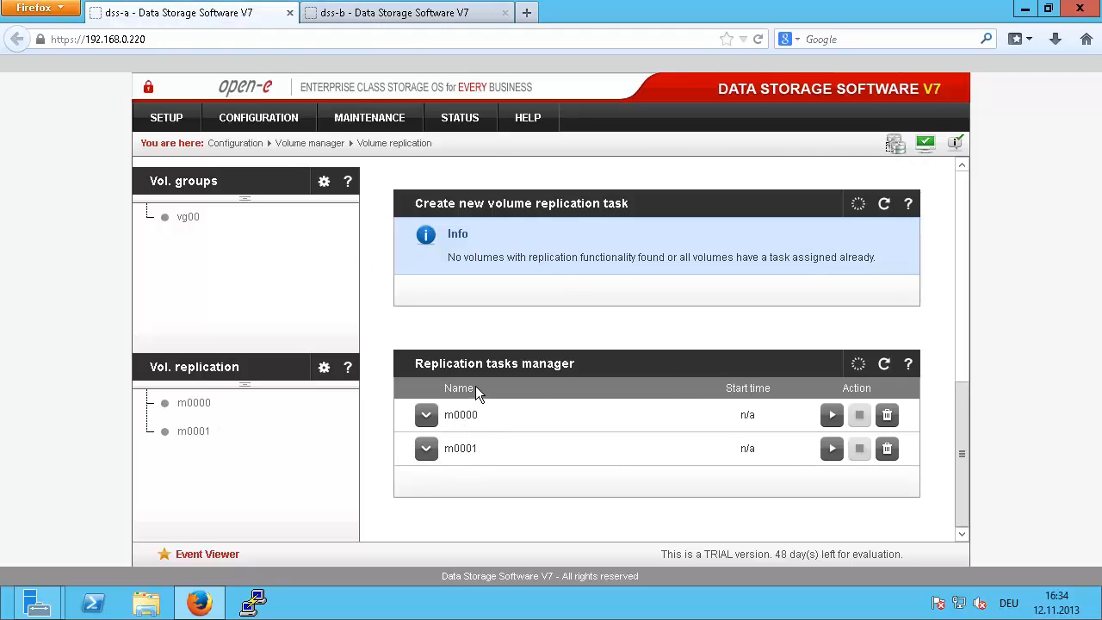
click(831, 417)
click(831, 450)
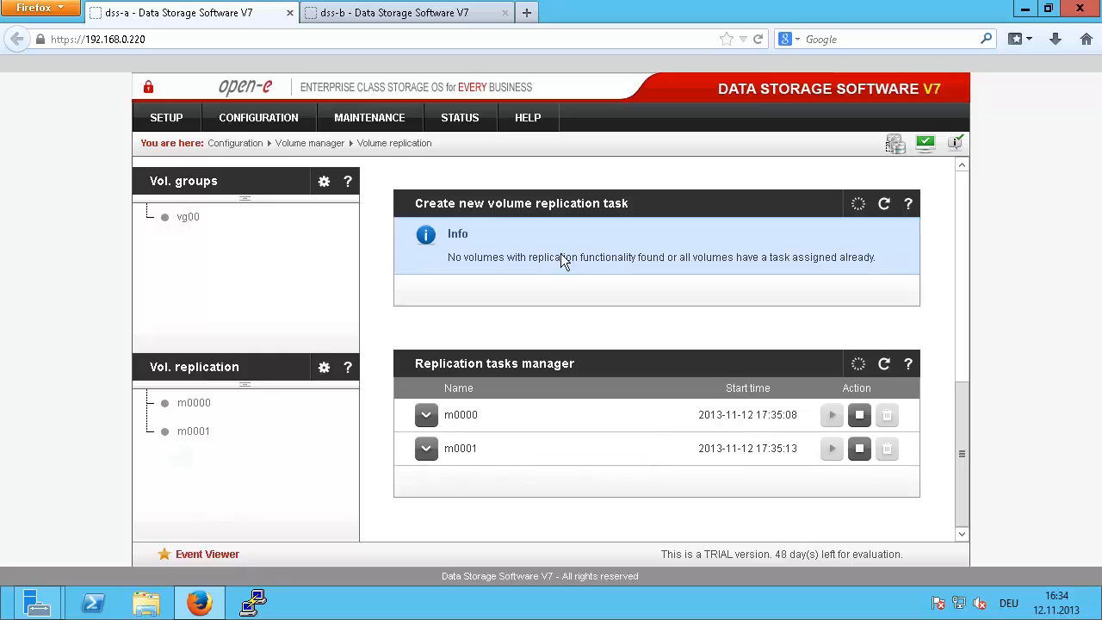
Step: On the STATUS running tasks page, confirm m0001 shows Consistent on source and destination
click(461, 117)
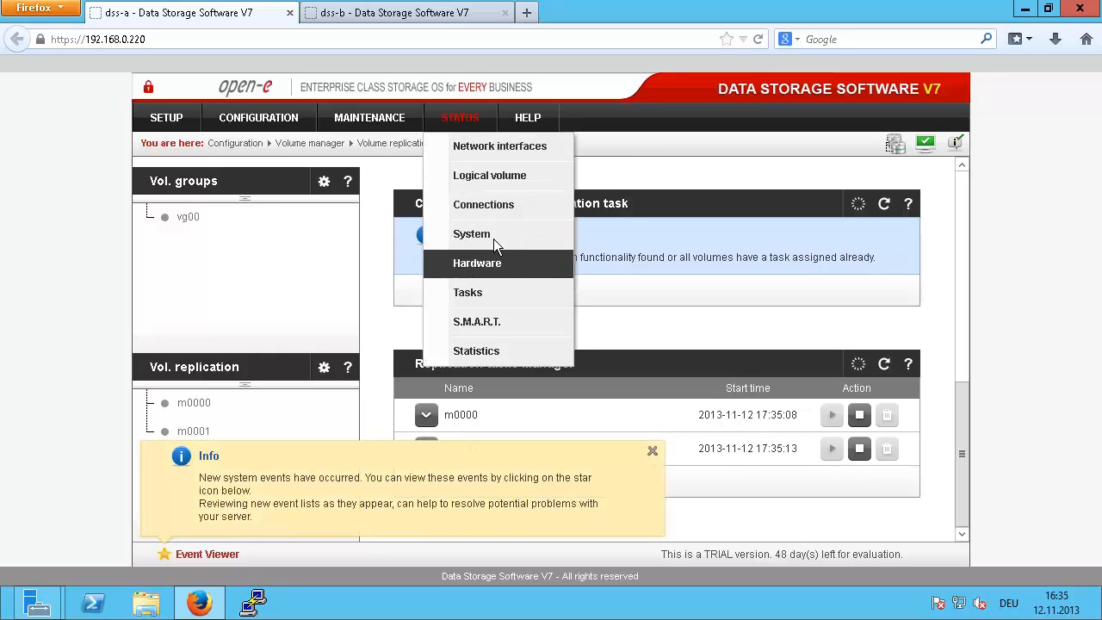
click(480, 290)
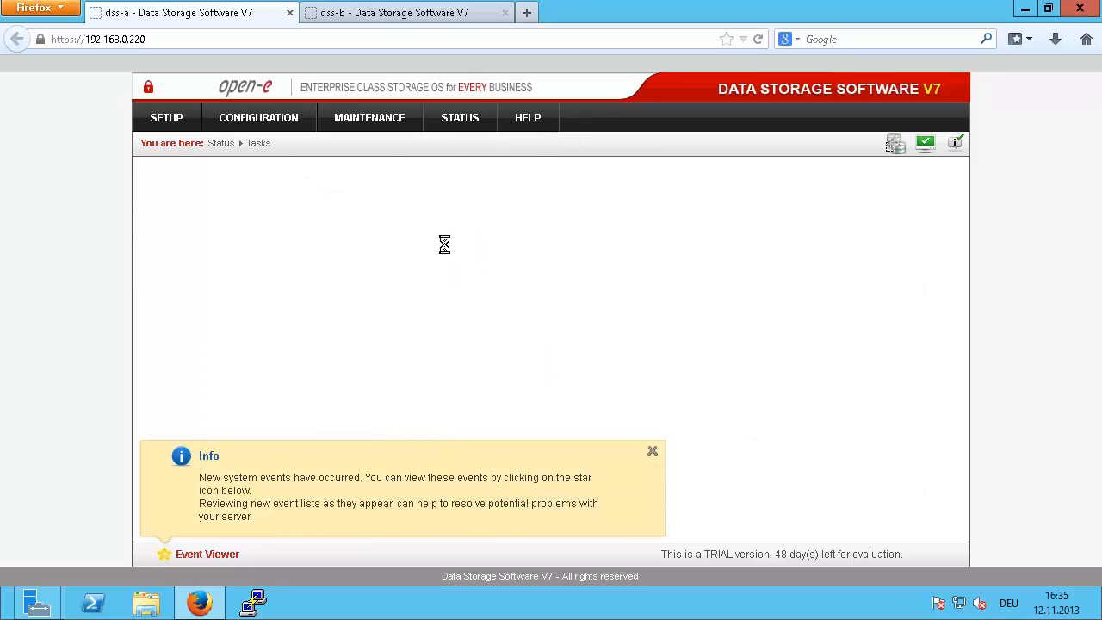
click(654, 455)
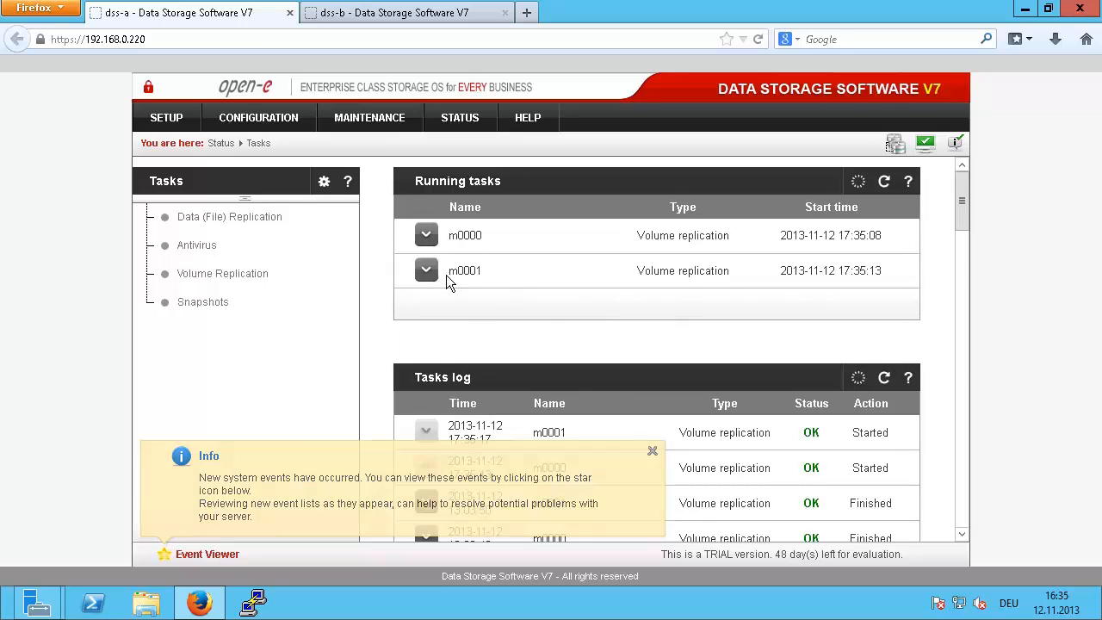
click(426, 270)
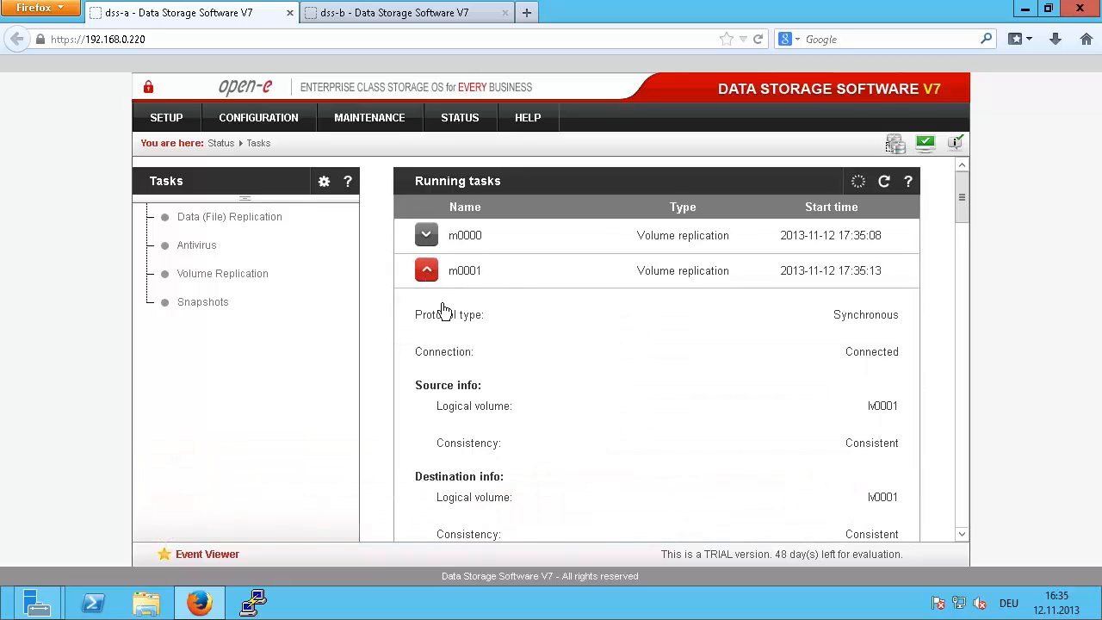
drag(847, 442, 935, 459)
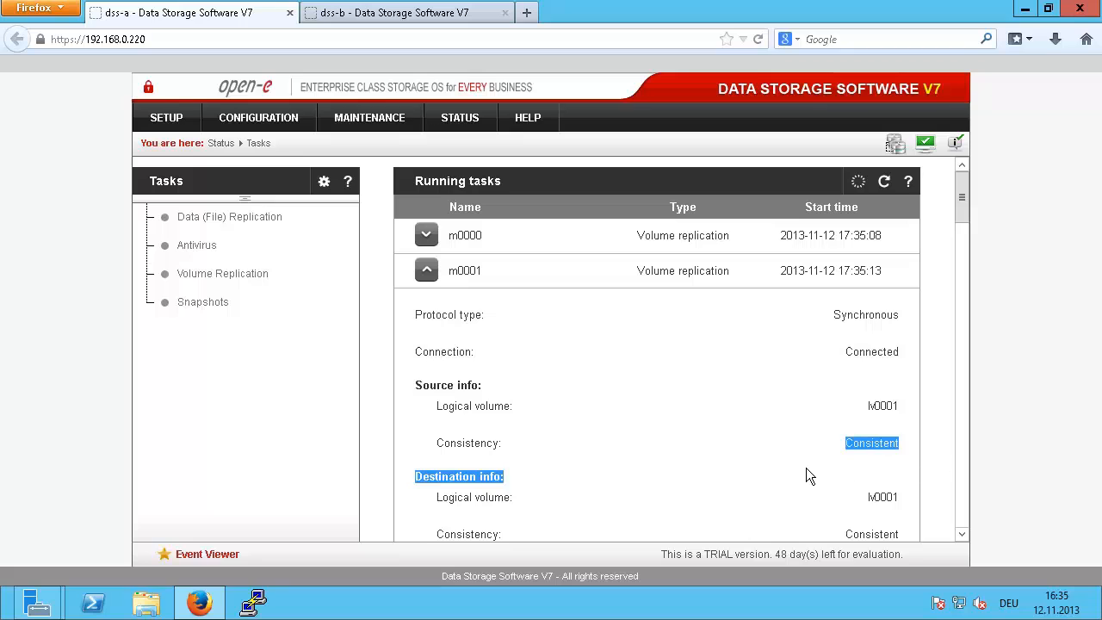
click(778, 445)
scroll(778, 444, down, 2)
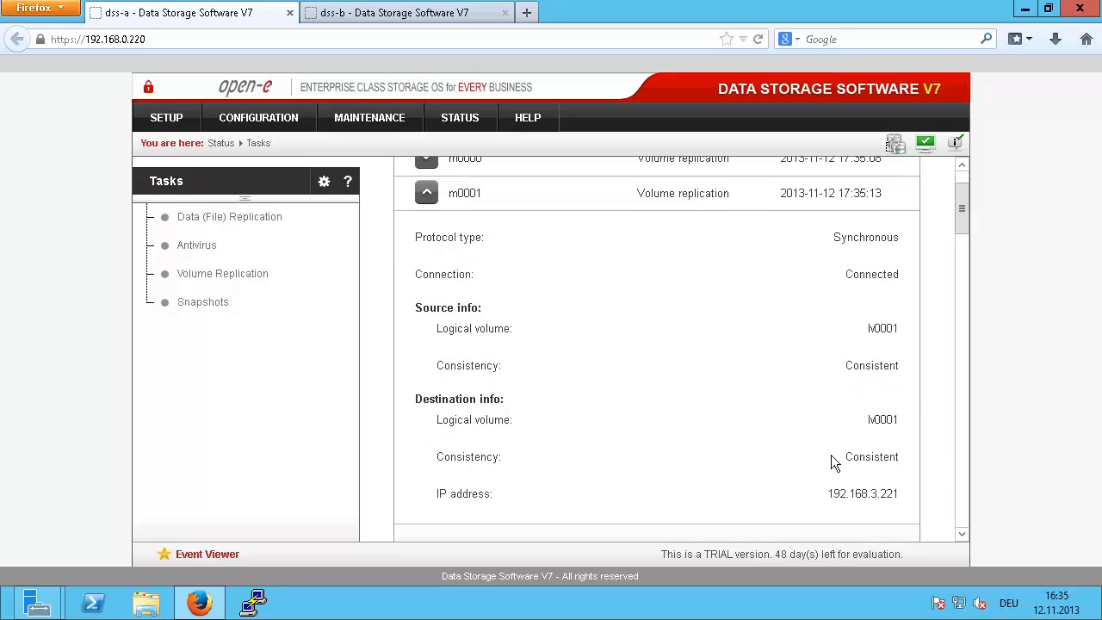
drag(831, 455, 898, 460)
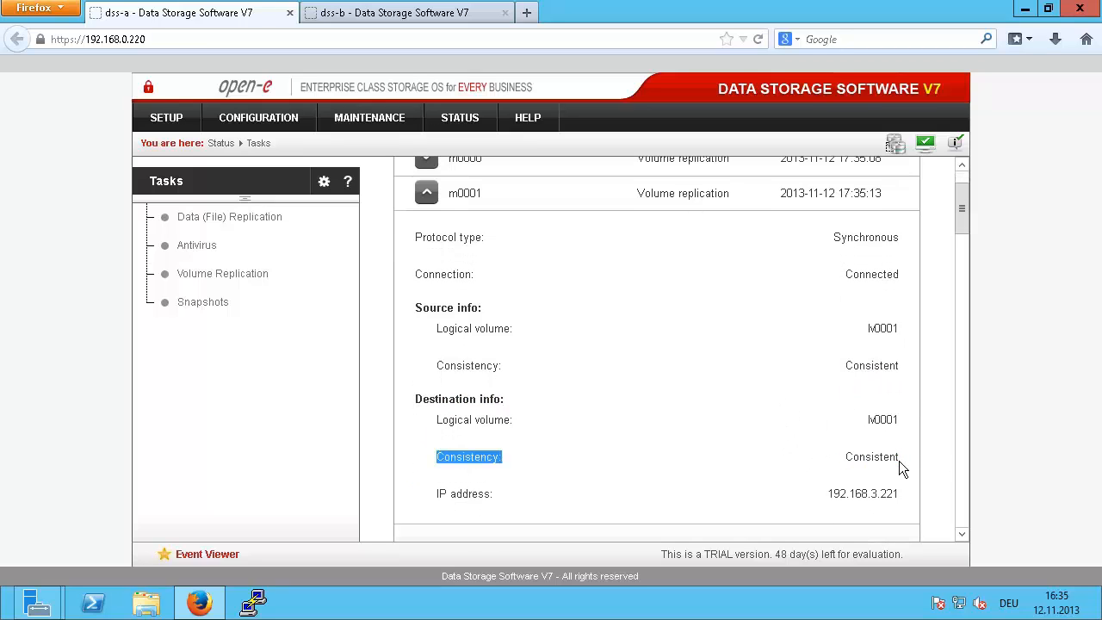
click(426, 193)
Step: Confirm m0000's destination is Consistent, then move to dss-b's volume replication page
click(426, 160)
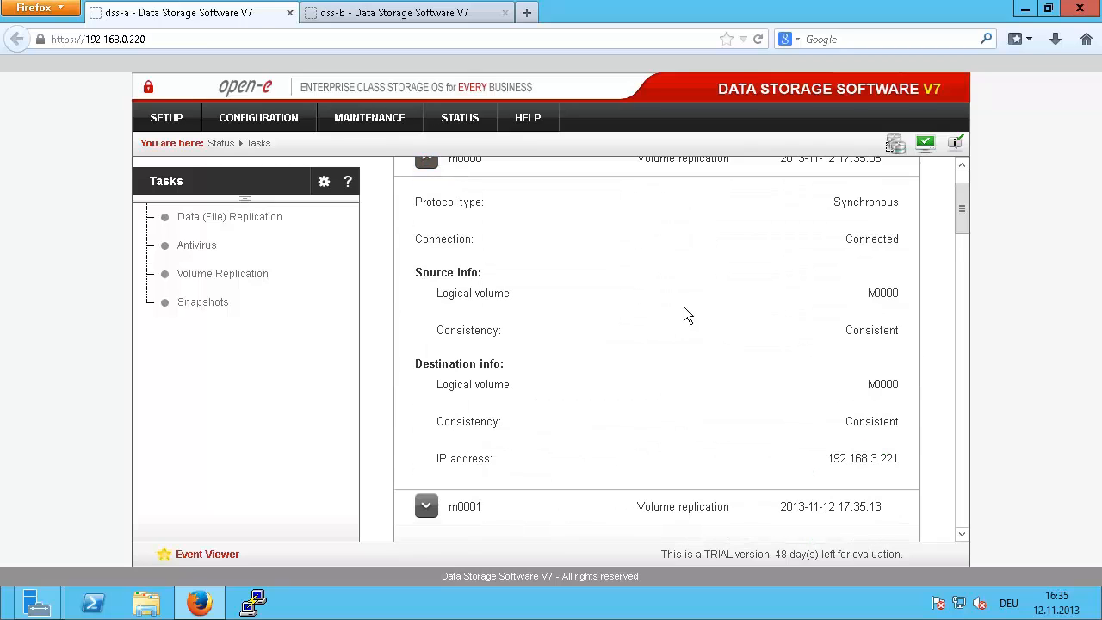
drag(837, 426, 910, 429)
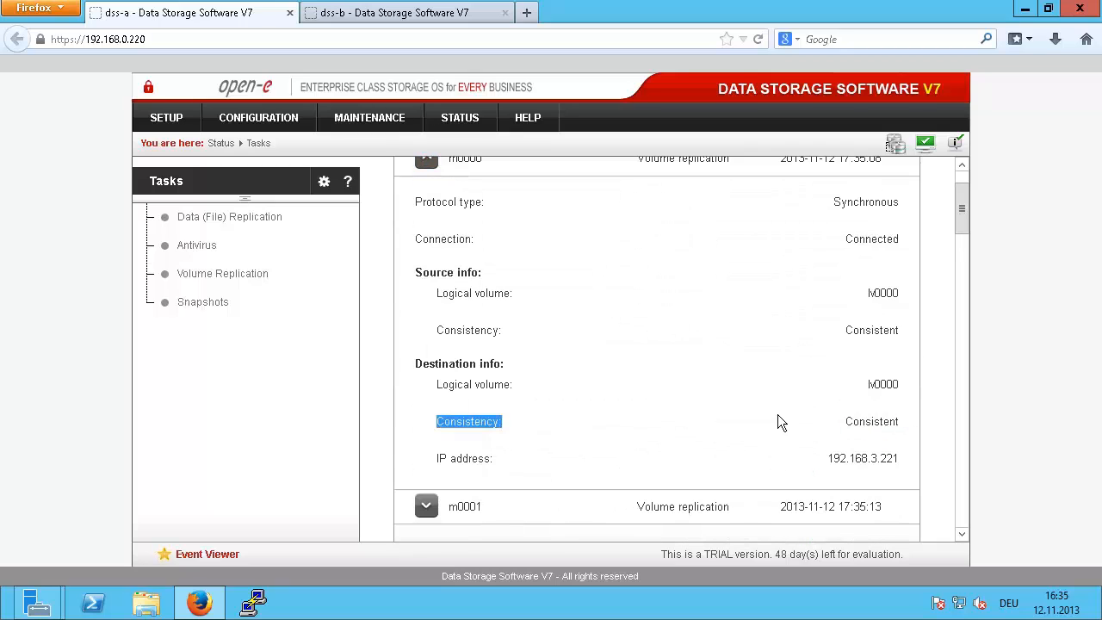
click(777, 414)
click(426, 160)
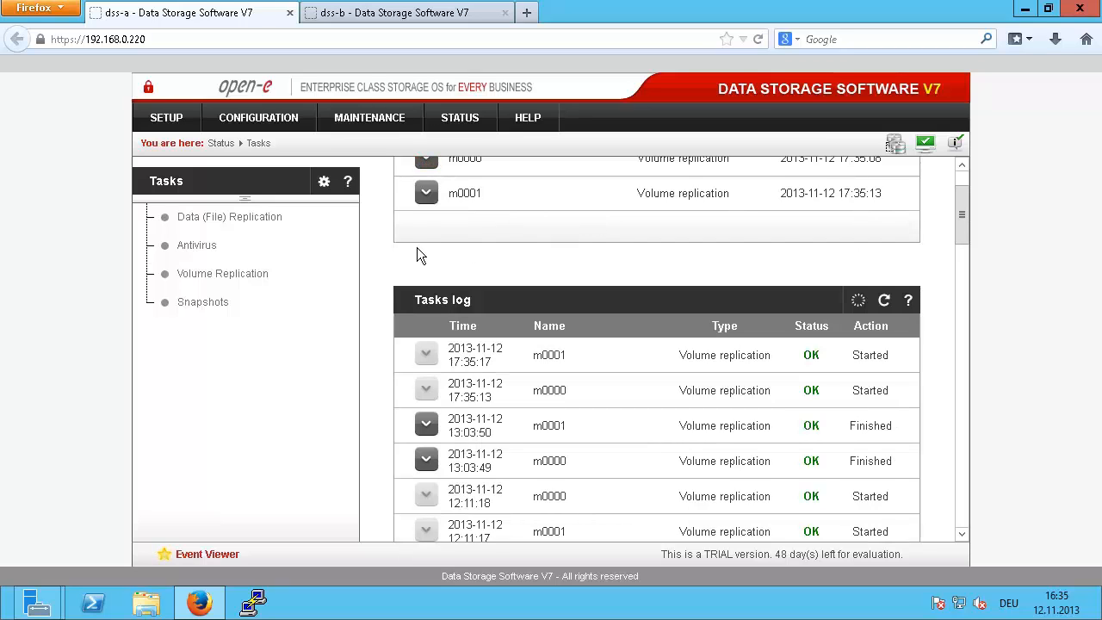
click(350, 12)
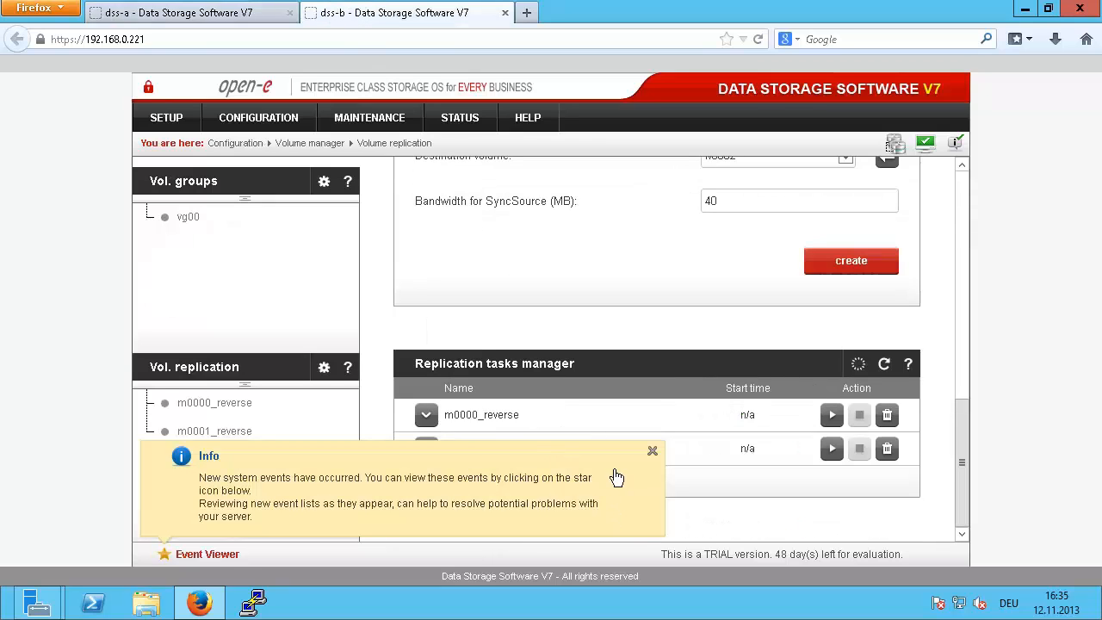
Step: Create task m0002 replicating lv0002 to lv0002 at 200 MB bandwidth, and start it
scroll(751, 309, up, 2)
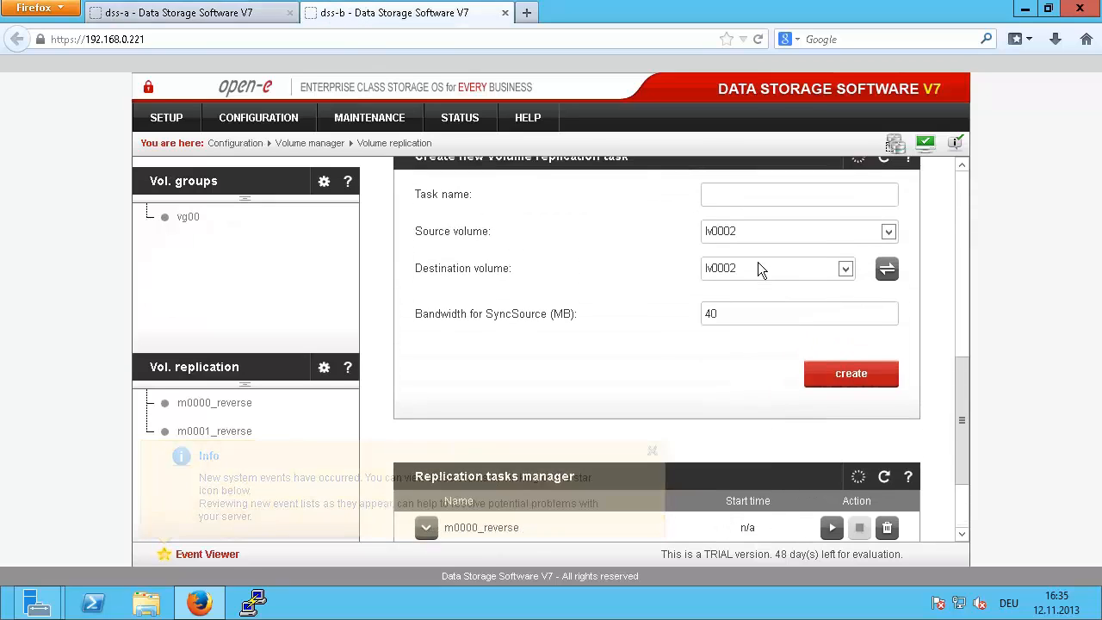
click(741, 199)
text(m)
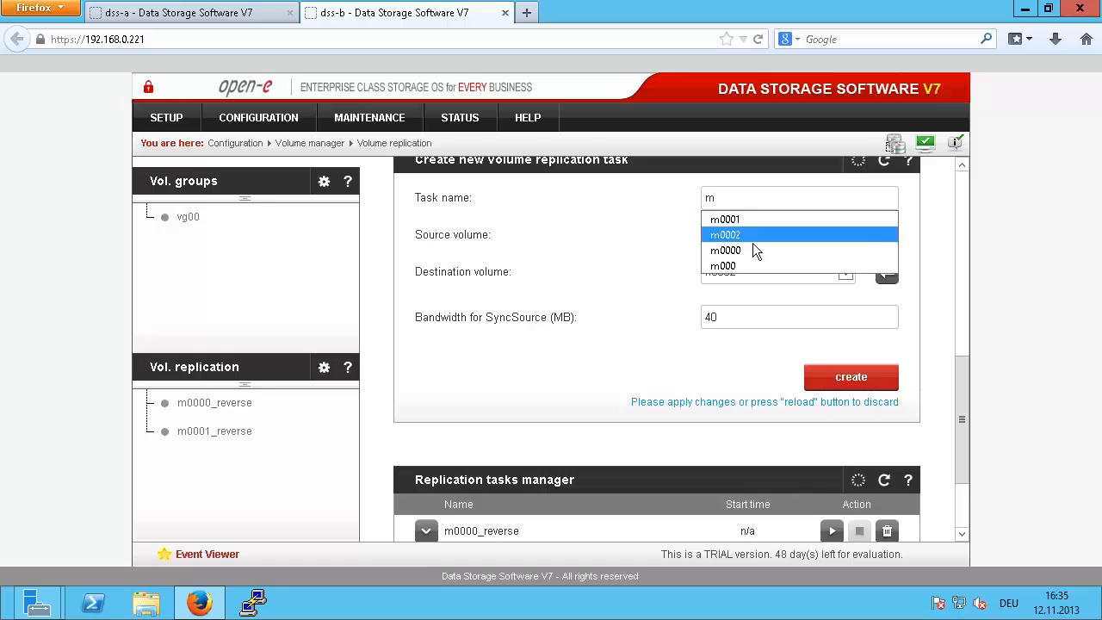
click(747, 234)
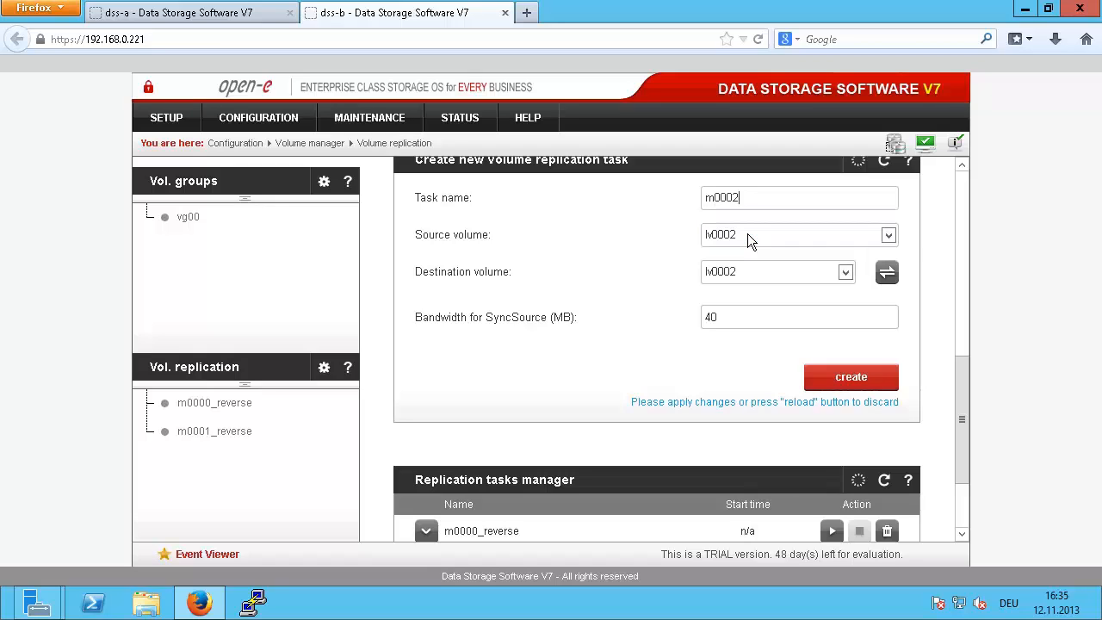
click(738, 318)
key(BackSpace)
key(BackSpace)
text(2)
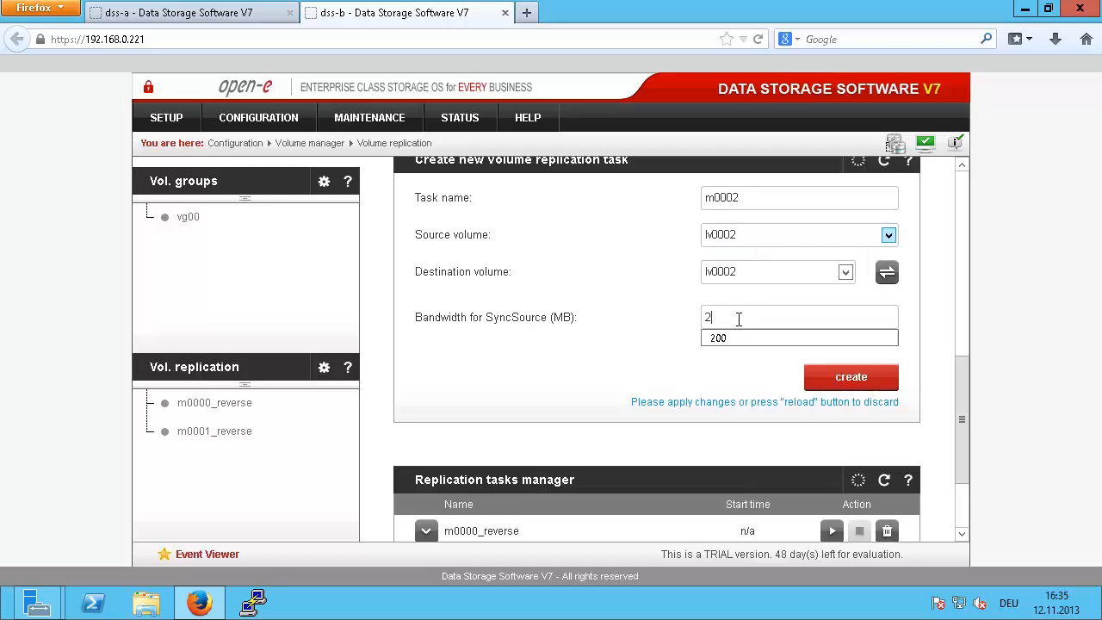
key(Down)
key(Return)
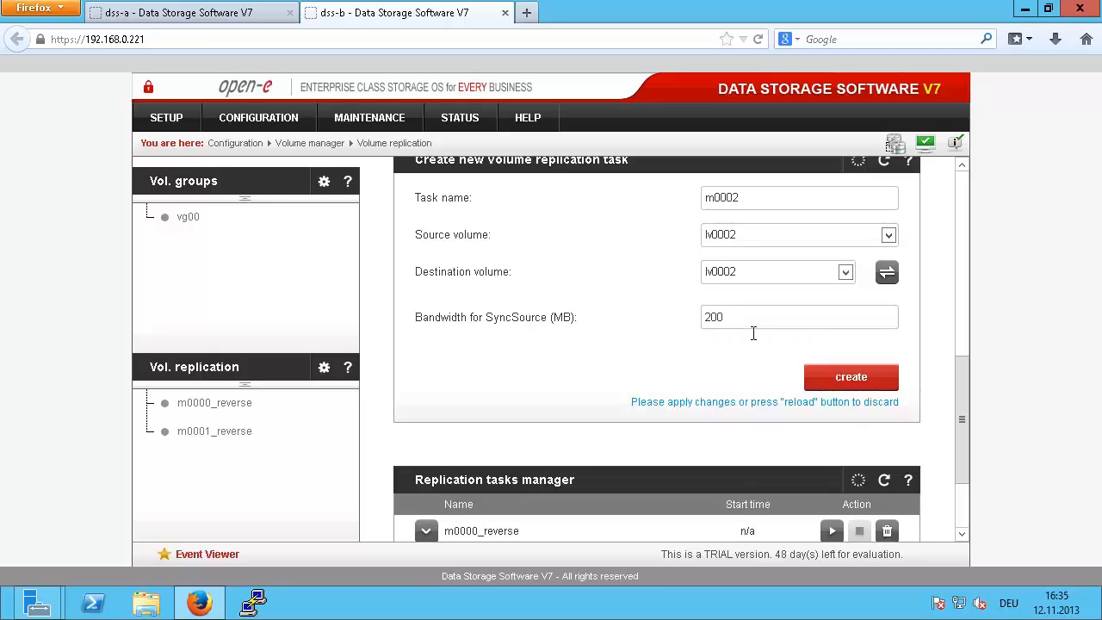
click(822, 379)
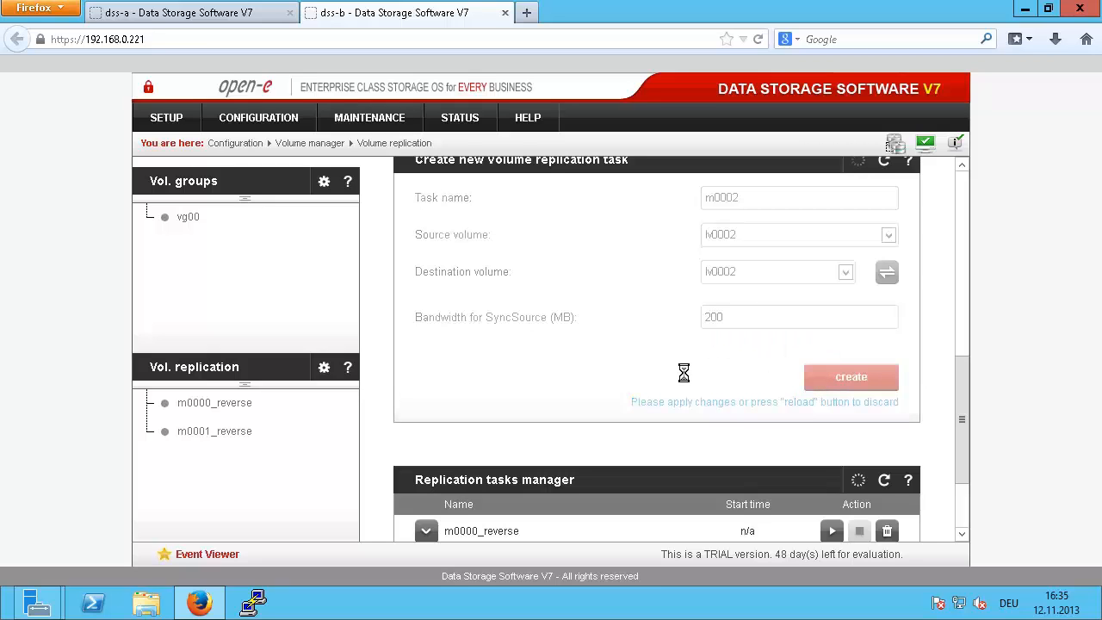
scroll(681, 373, down, 3)
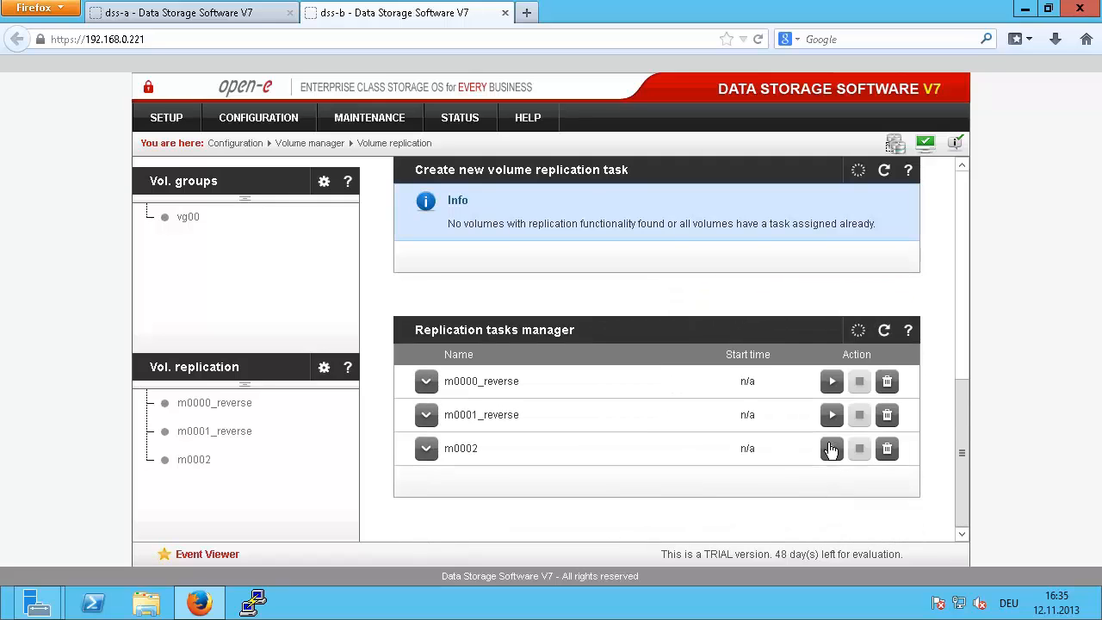
click(830, 448)
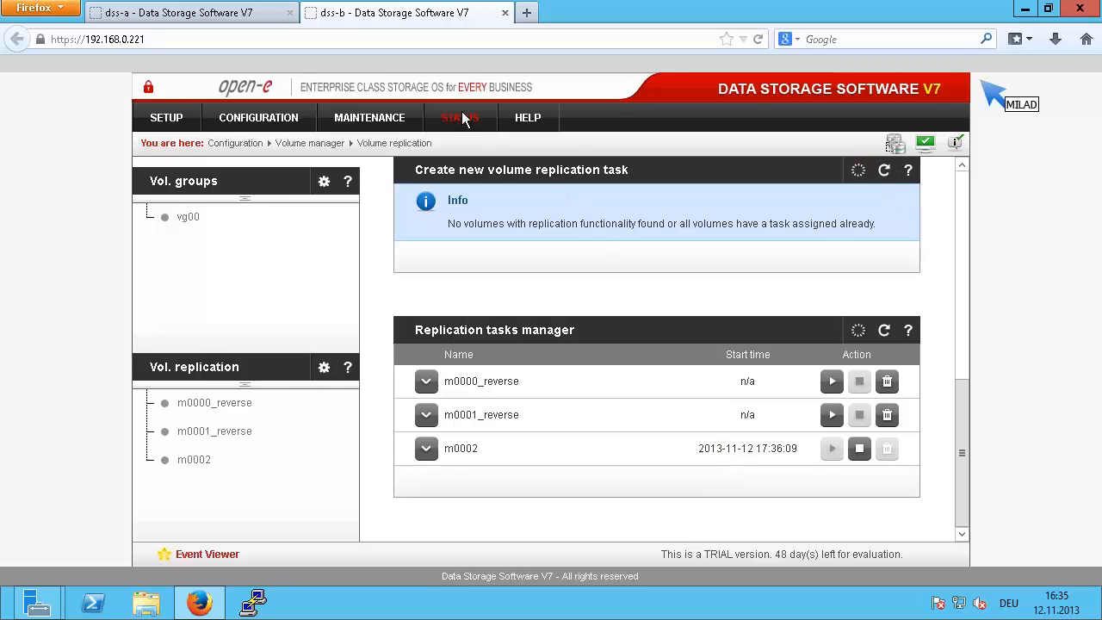
Step: Bring up dss-b's STATUS running tasks page and dismiss the system events notice
mouse_move(460, 121)
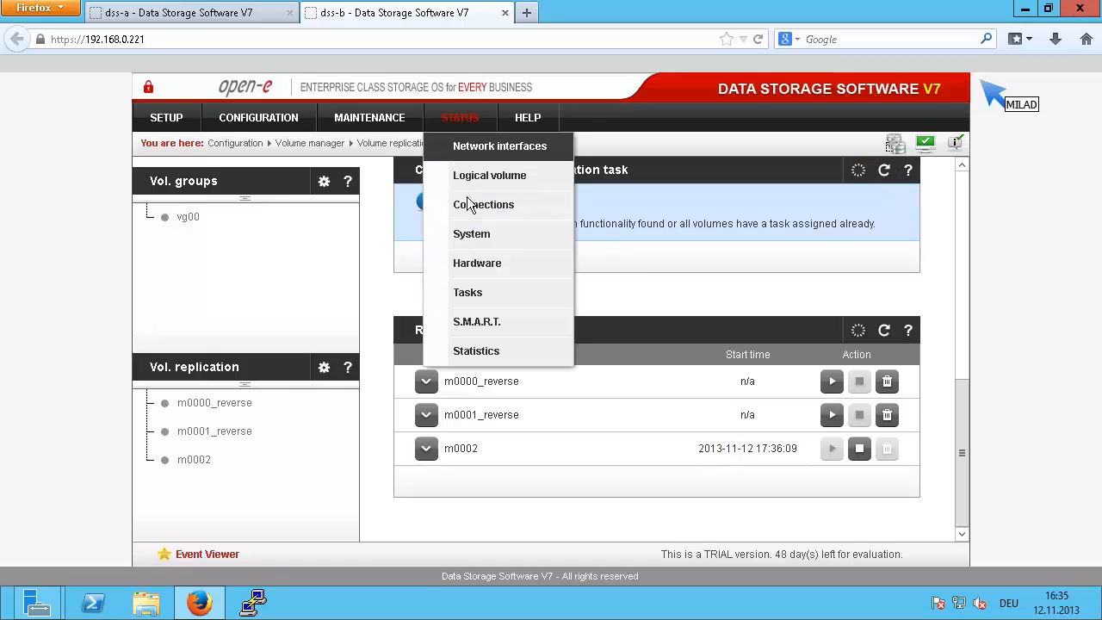
click(462, 258)
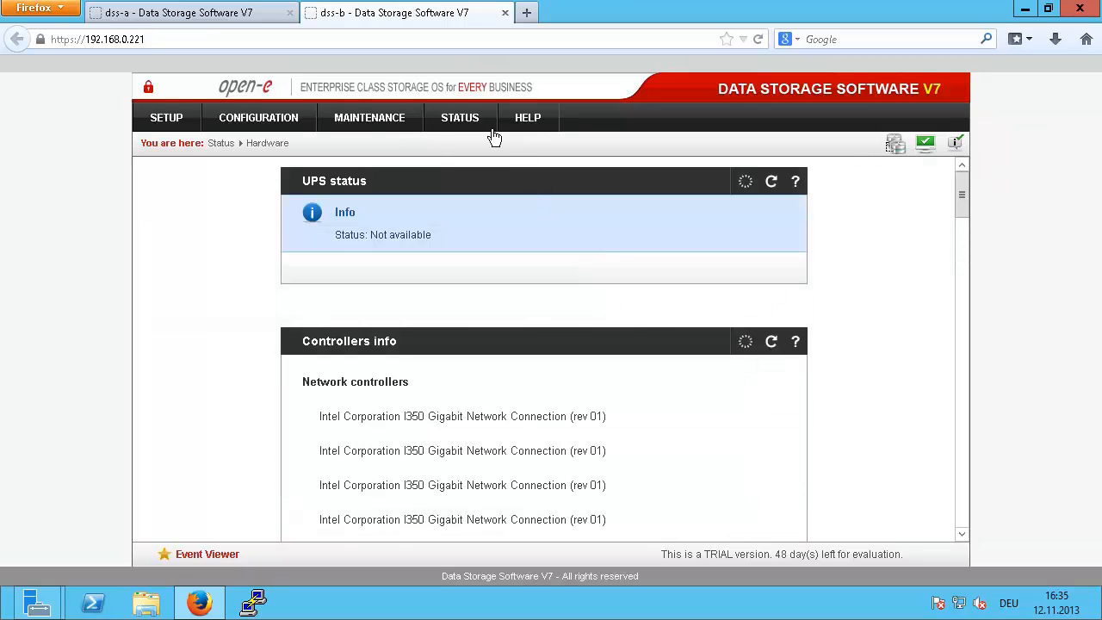
mouse_move(463, 117)
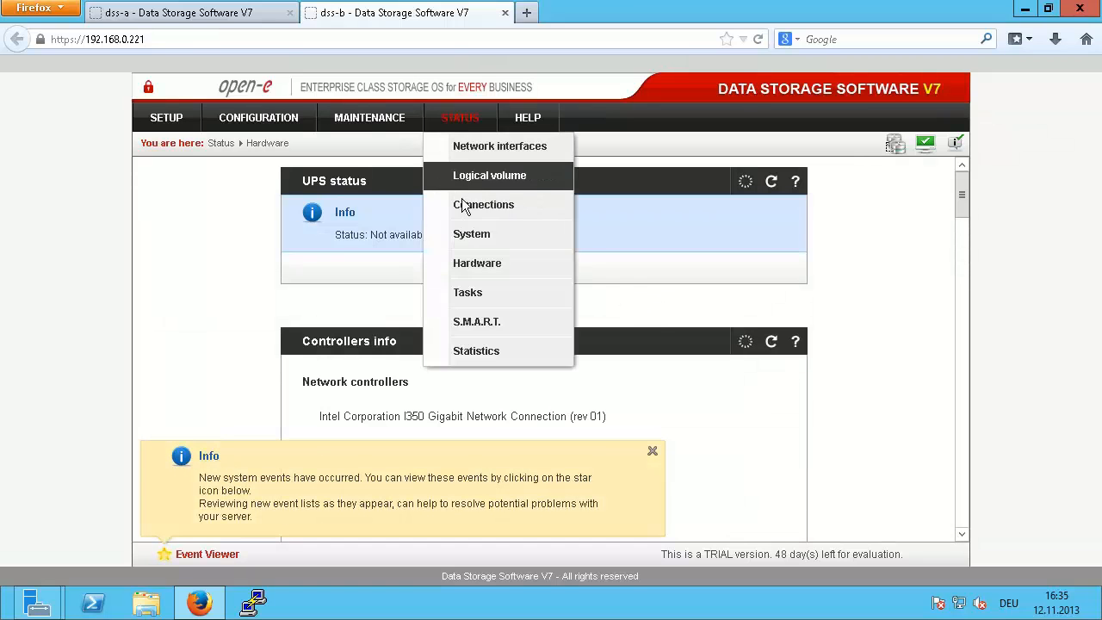
click(468, 292)
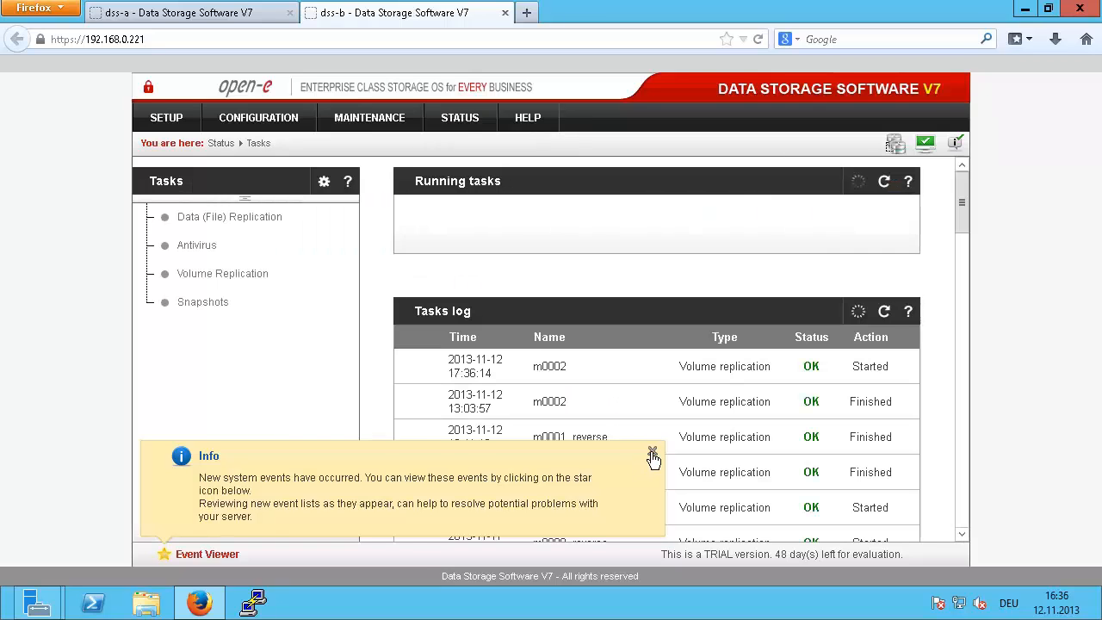
click(652, 453)
Step: Confirm m0002 is Connected and Consistent, then go to dss-a's CONFIGURATION menu
click(426, 236)
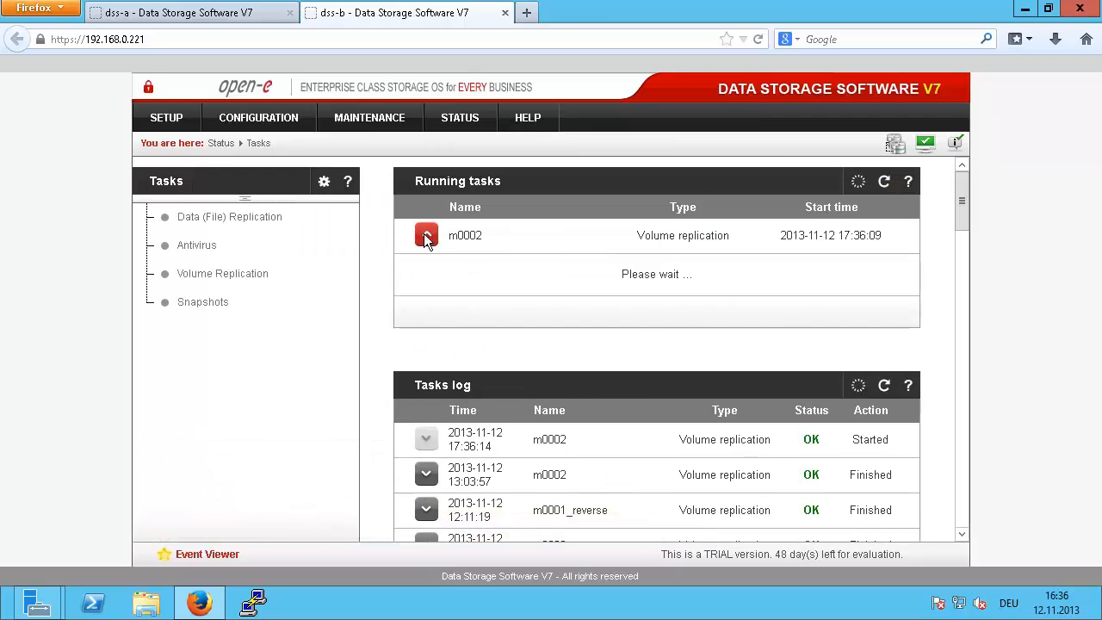
scroll(843, 381, down, 3)
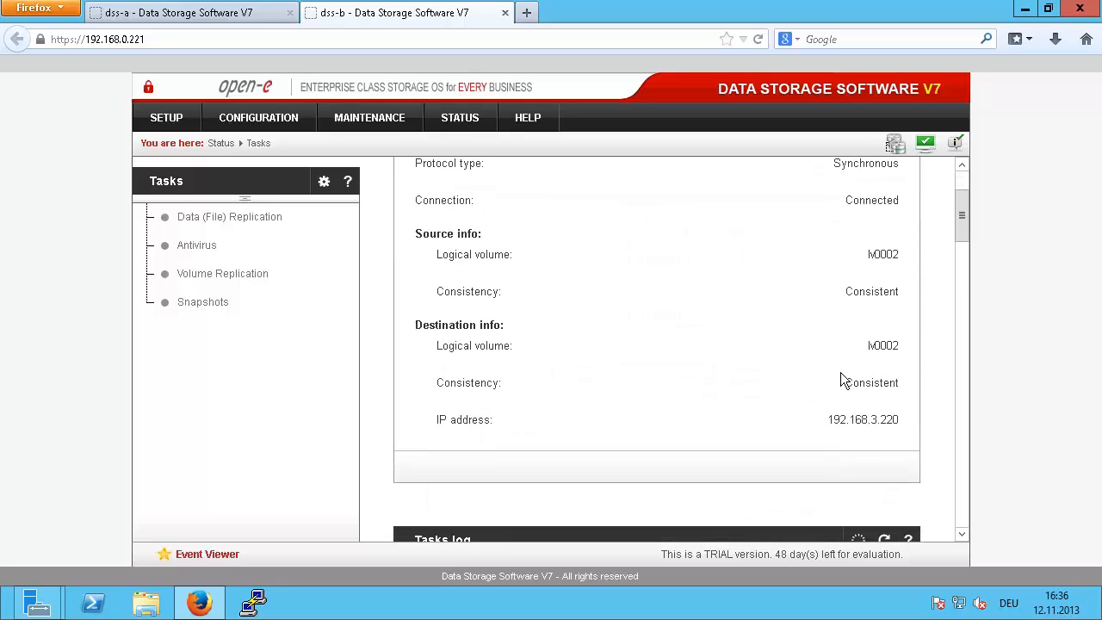
drag(842, 387, 902, 386)
click(712, 398)
click(234, 12)
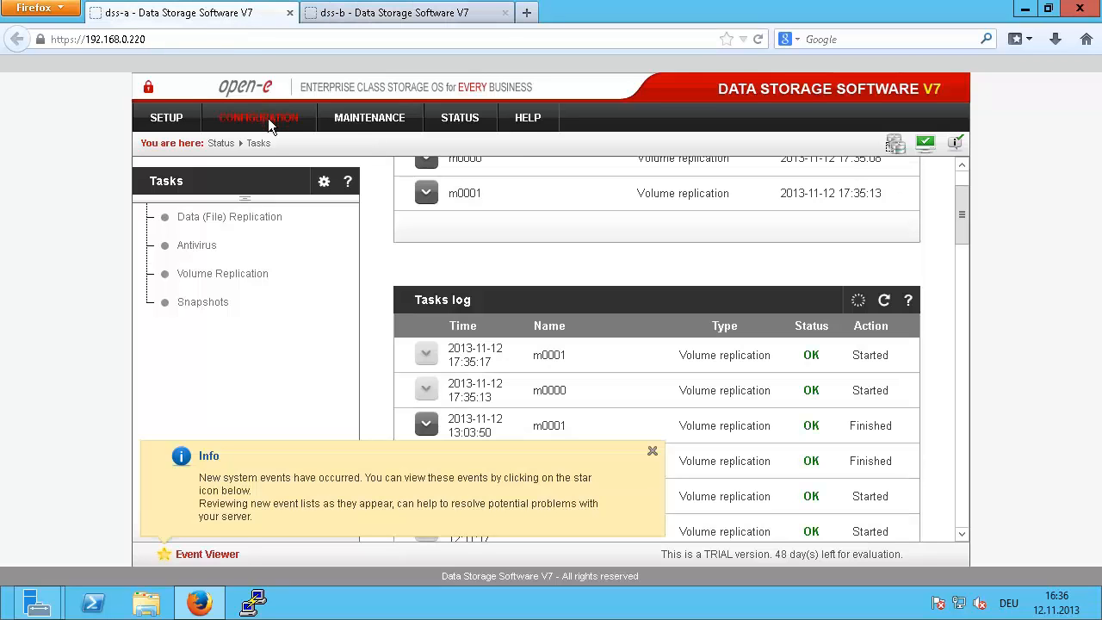
click(268, 118)
Step: On dss-a, create iSCSI target iqn.2013-11:target0 in place of the default name
mouse_move(305, 232)
click(394, 235)
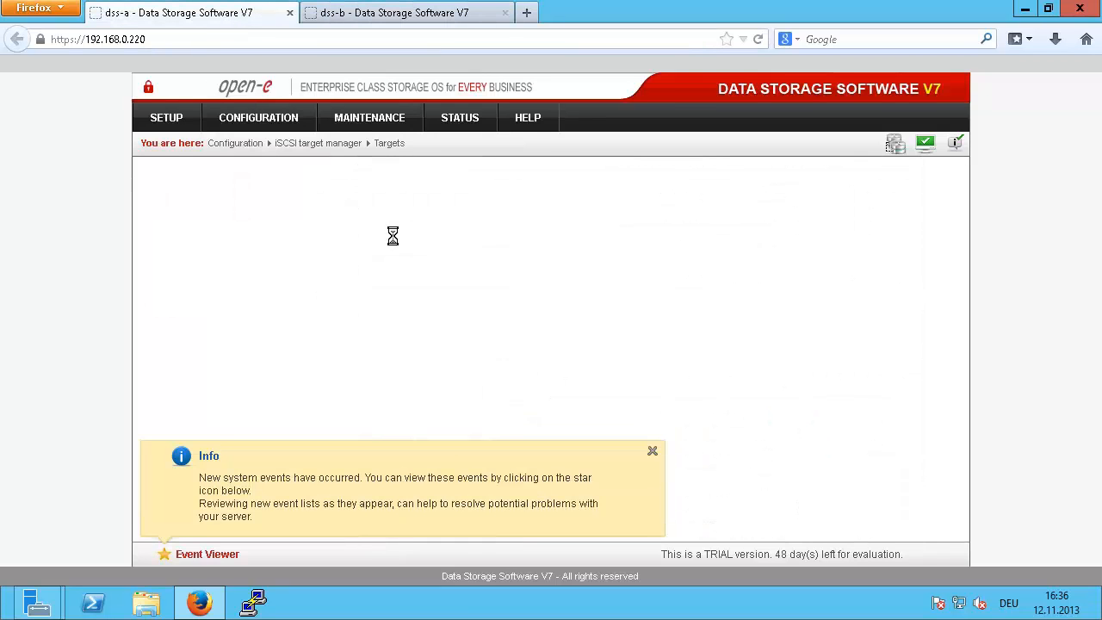
click(652, 450)
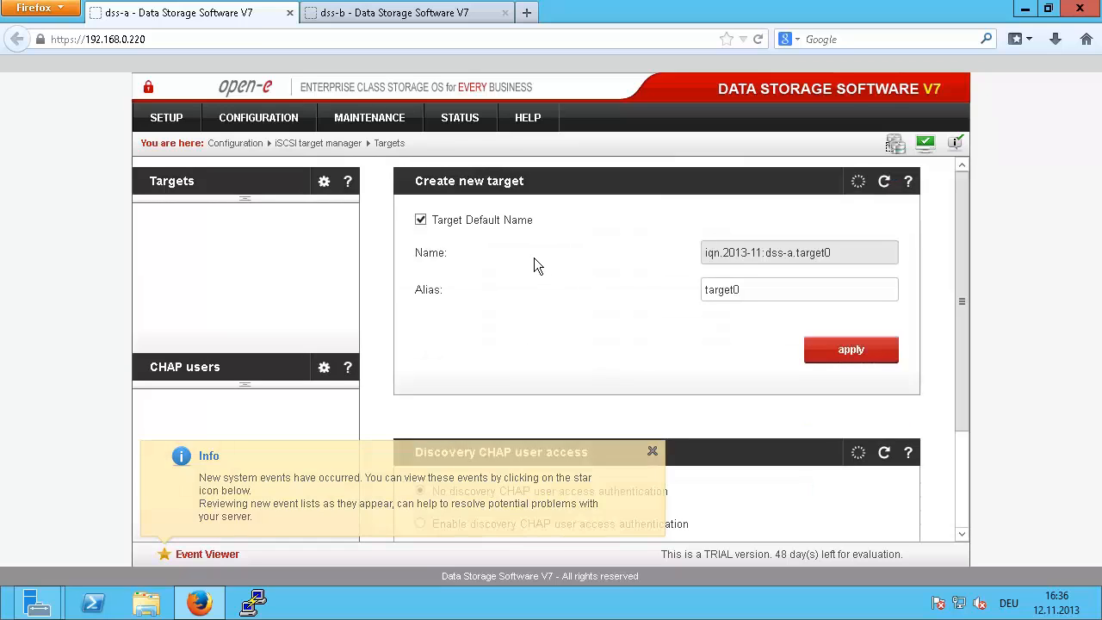
click(420, 220)
click(879, 252)
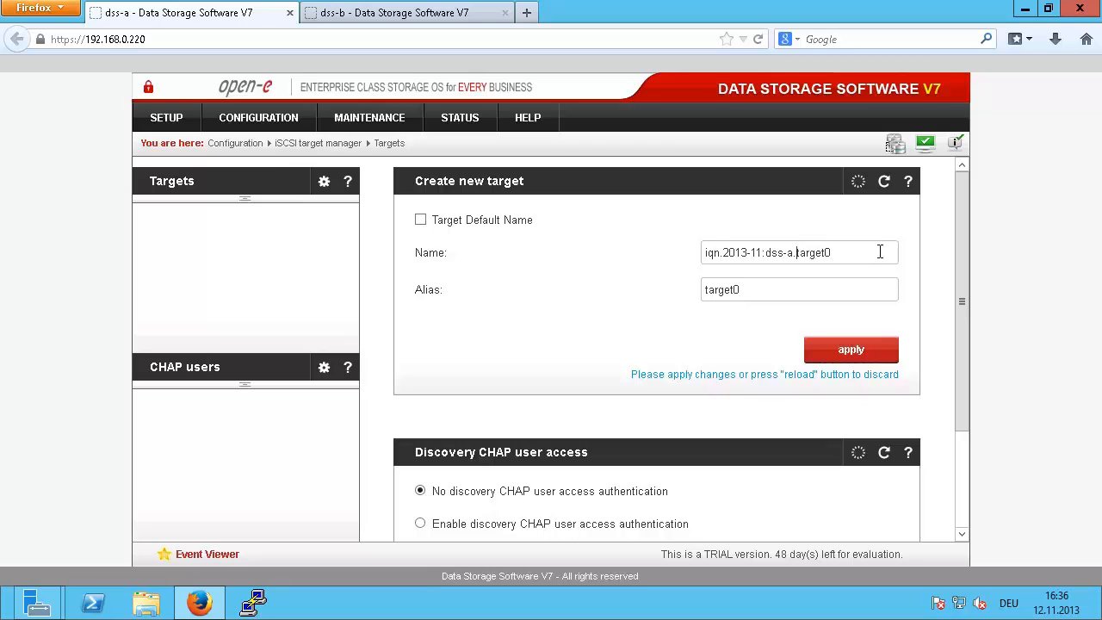
key(BackSpace)
key(BackSpace)
key(BackSpace)
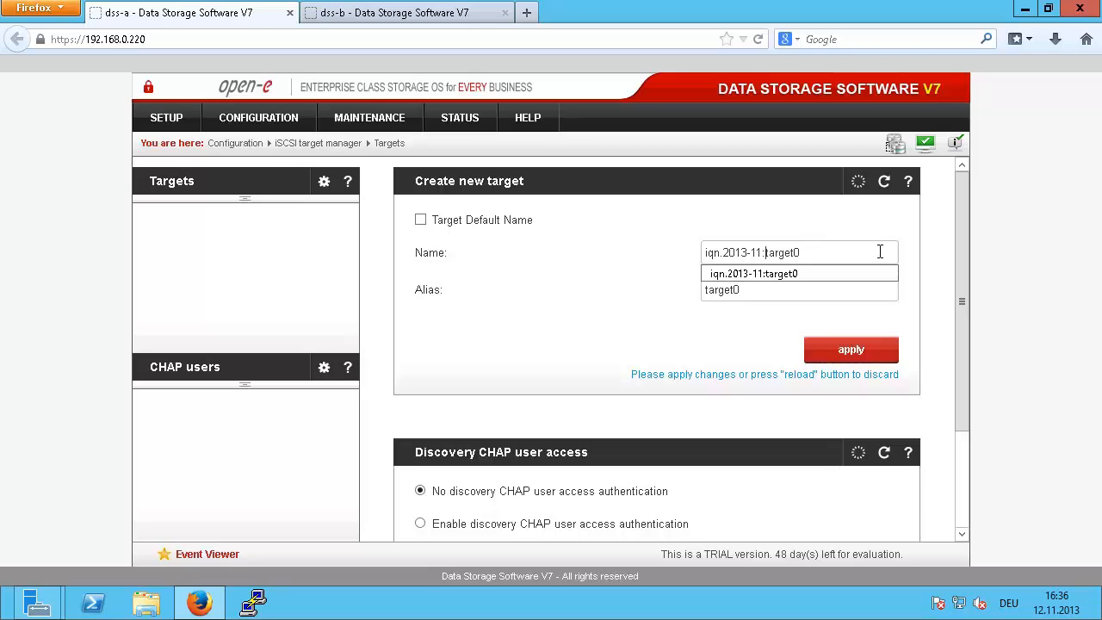
key(Tab)
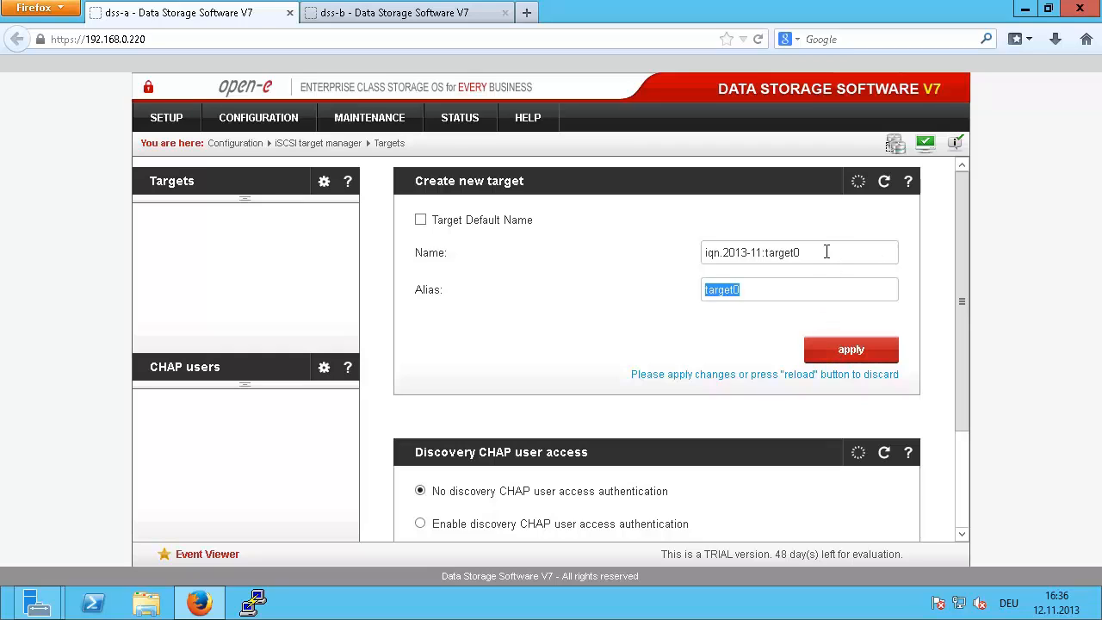
drag(795, 248, 611, 244)
key(ctrl+c)
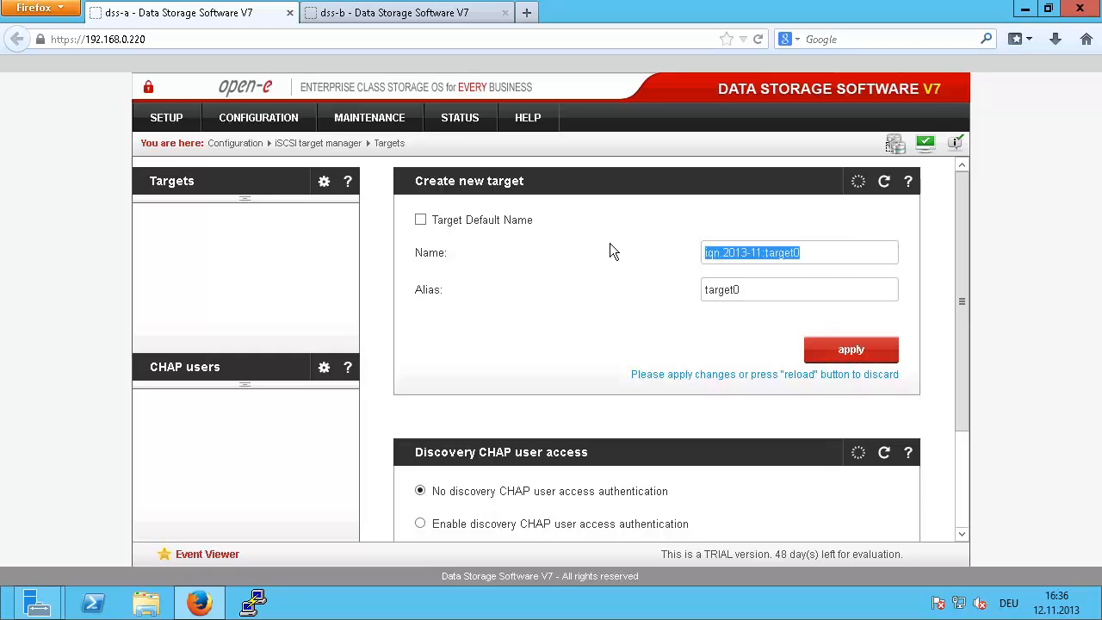
click(854, 351)
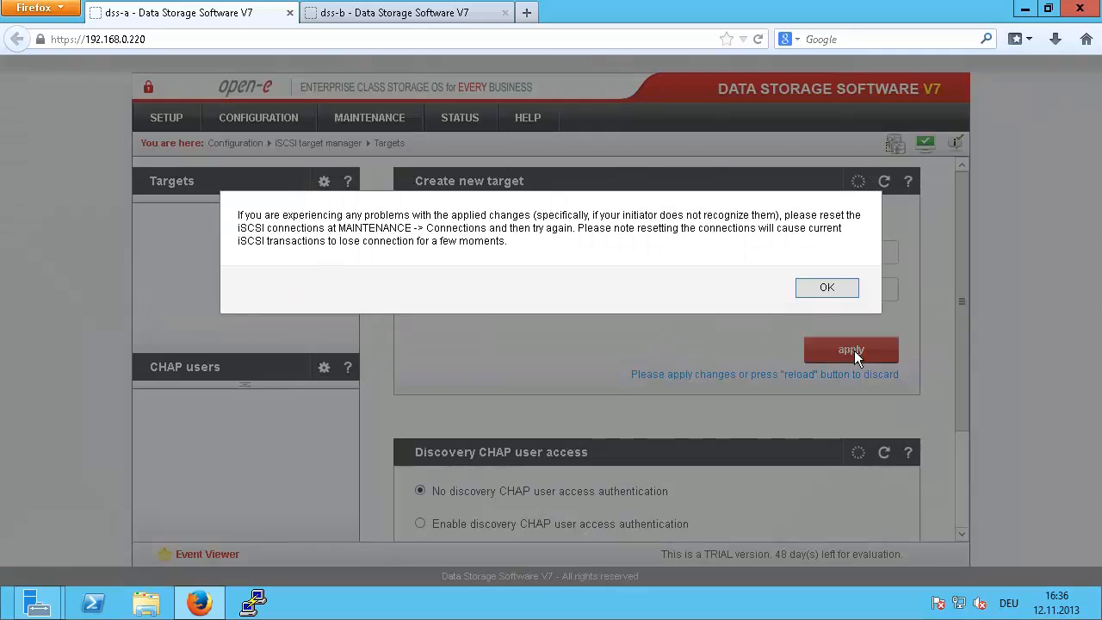
click(821, 289)
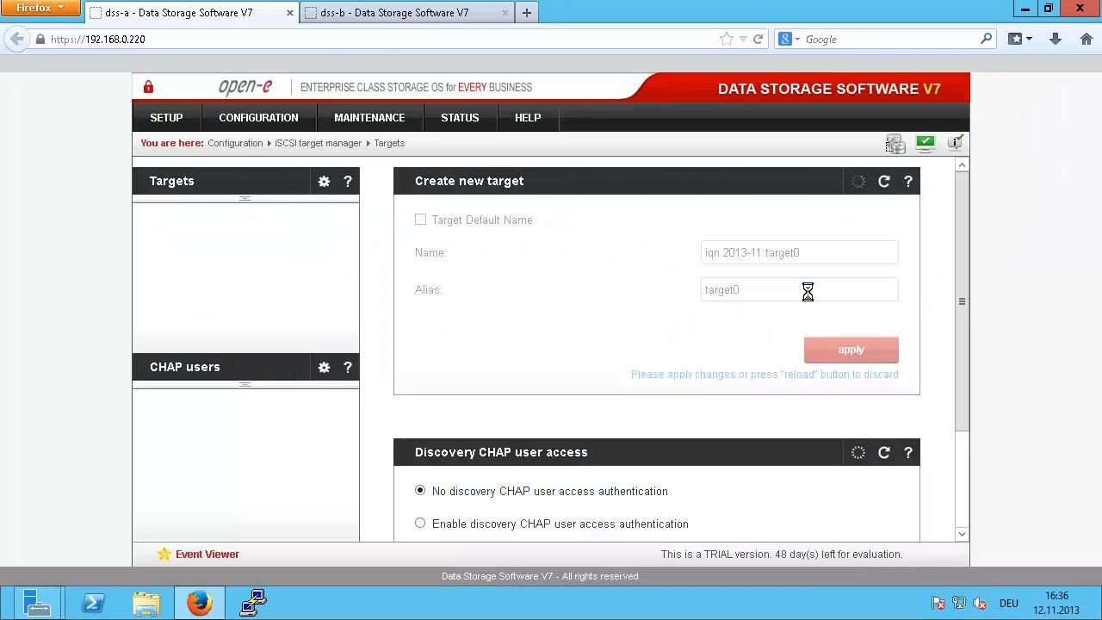
Step: On dss-b, create the same iSCSI target iqn.2013-11:target0 using the pasted name
click(356, 13)
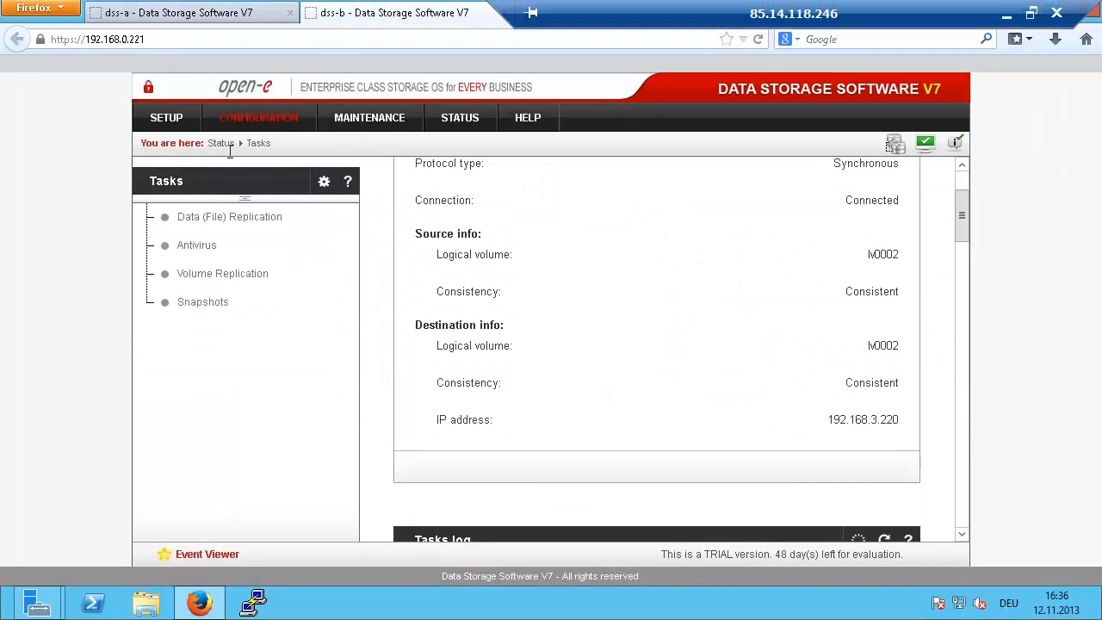
mouse_move(266, 123)
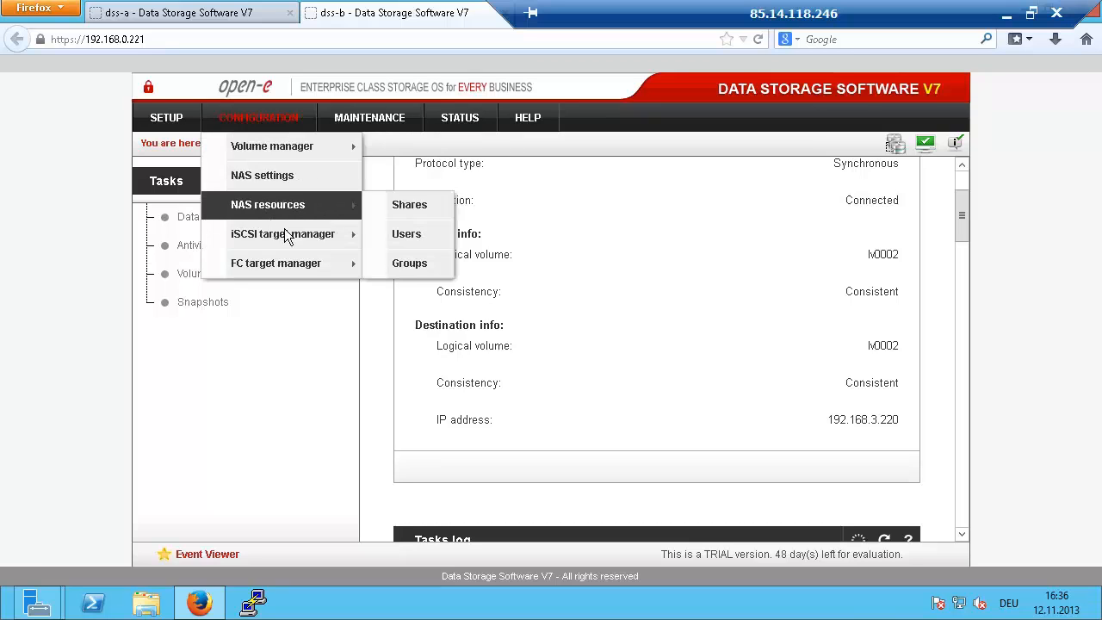
mouse_move(353, 236)
click(393, 236)
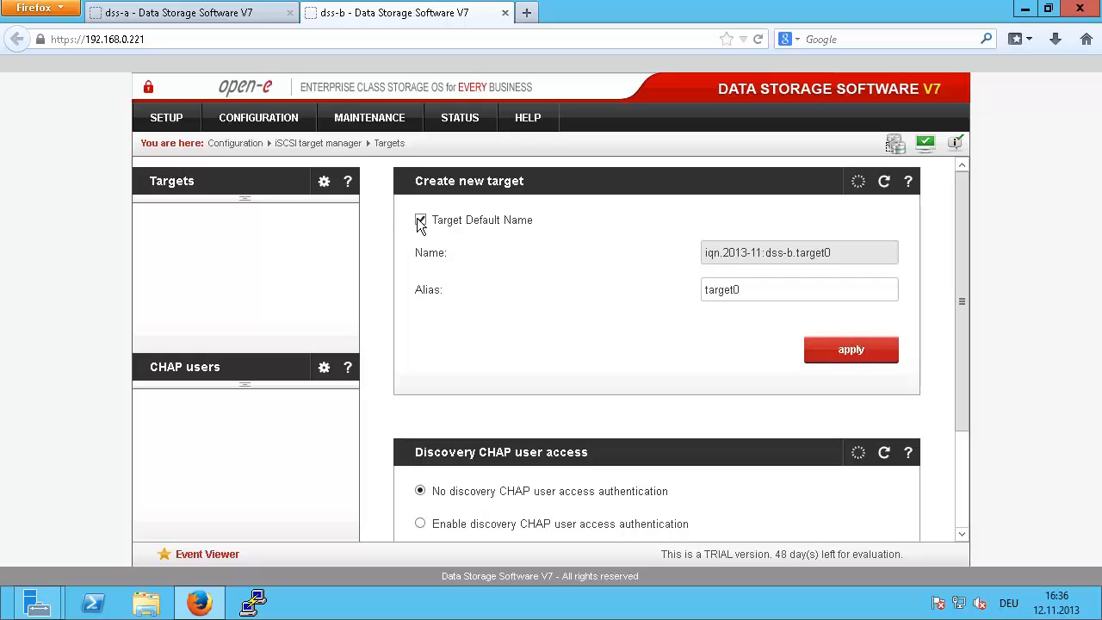
click(420, 221)
triple_click(762, 263)
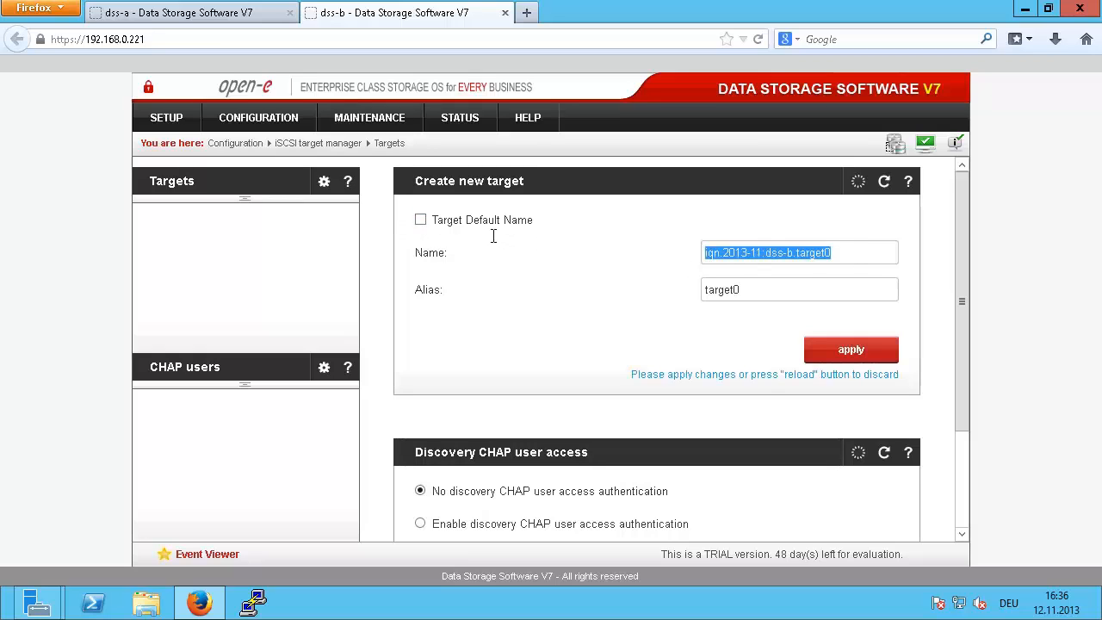
key(ctrl+v)
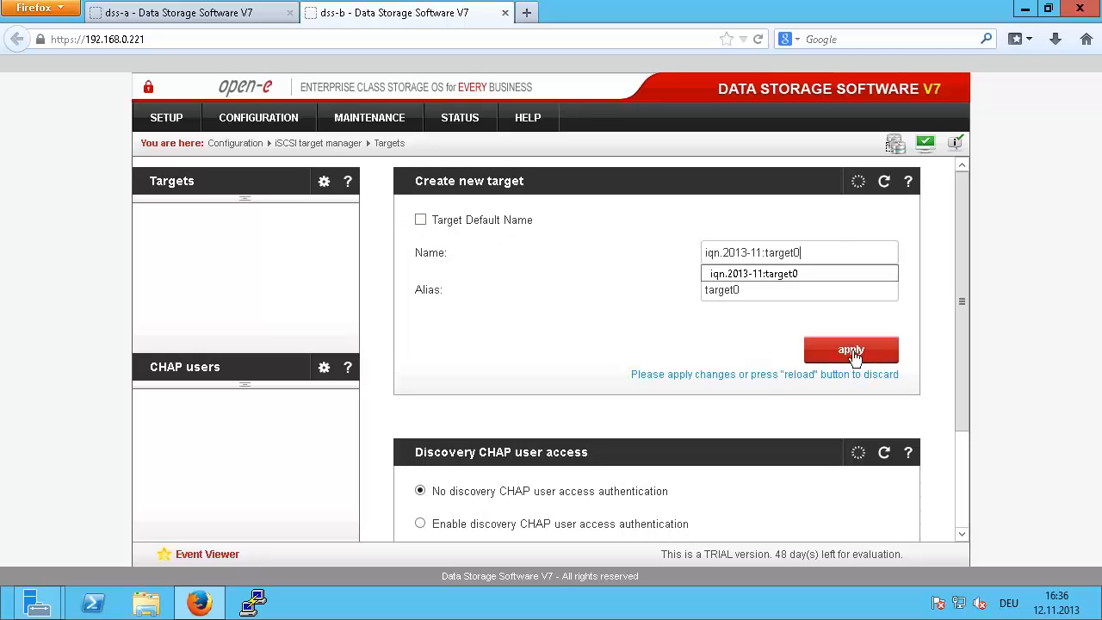
click(849, 348)
click(826, 289)
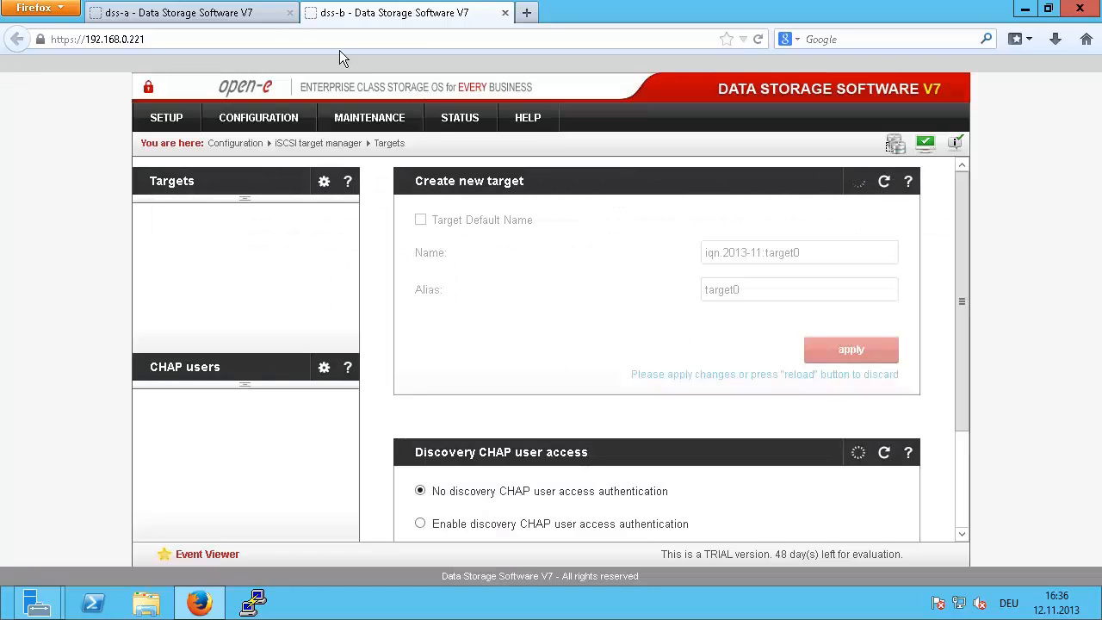
Step: On dss-a, create iSCSI target iqn.2013-11:target1
click(254, 17)
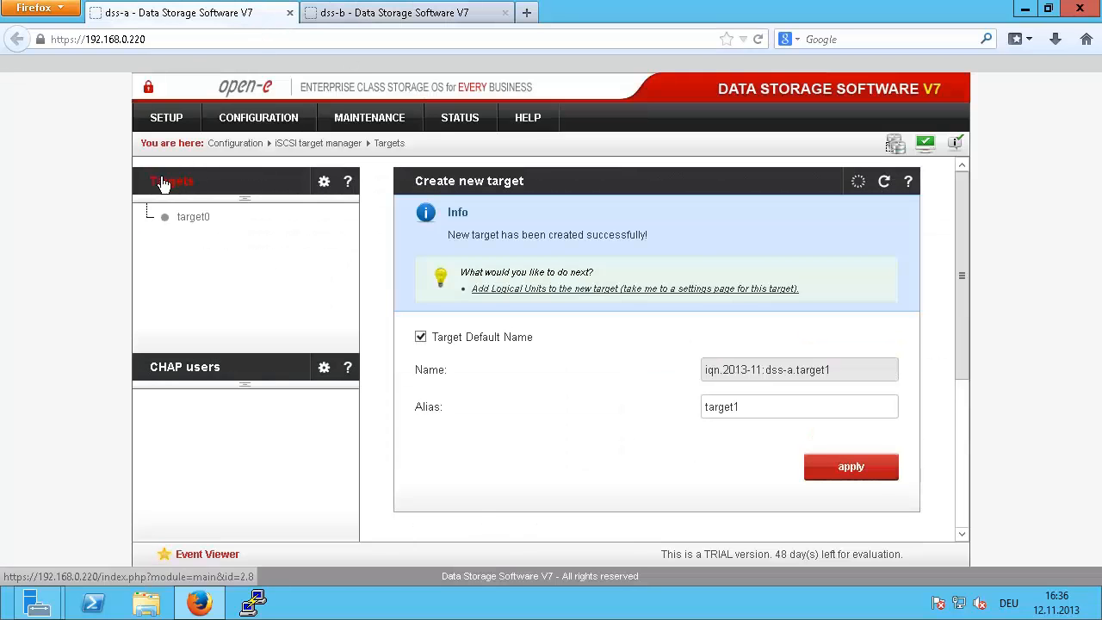
click(493, 223)
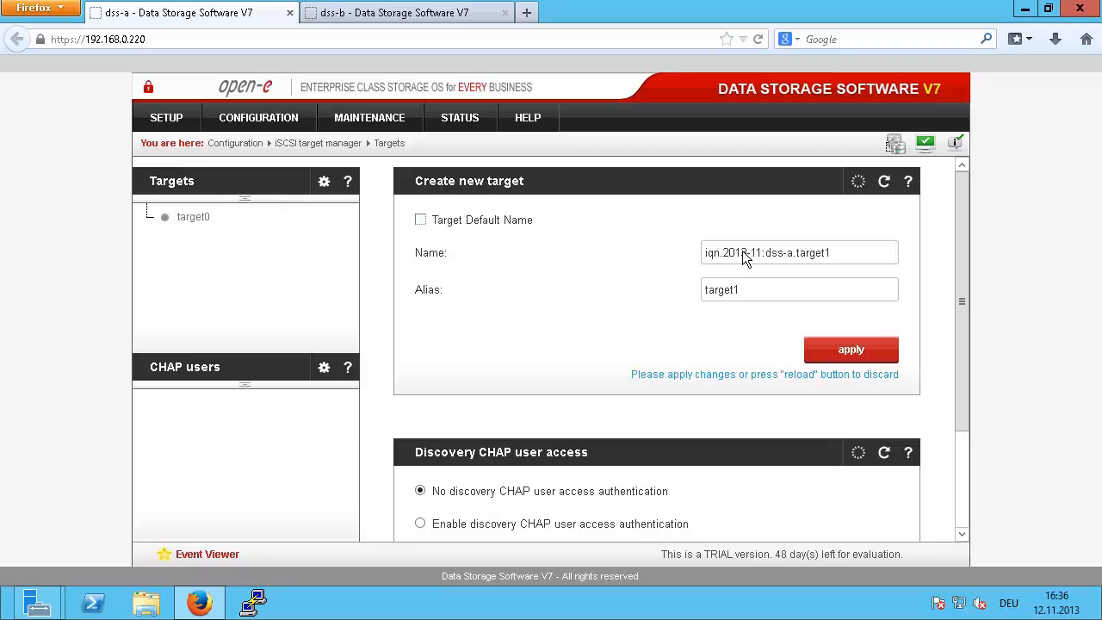
drag(847, 256, 514, 219)
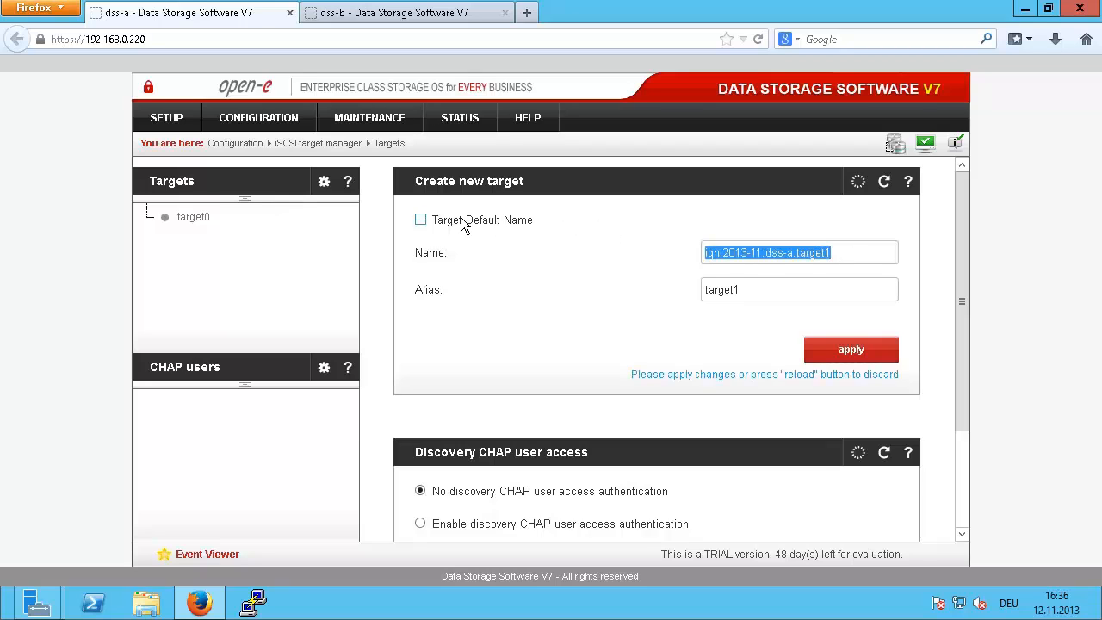
text(iqn.2013-11:target0)
key(BackSpace)
text(1)
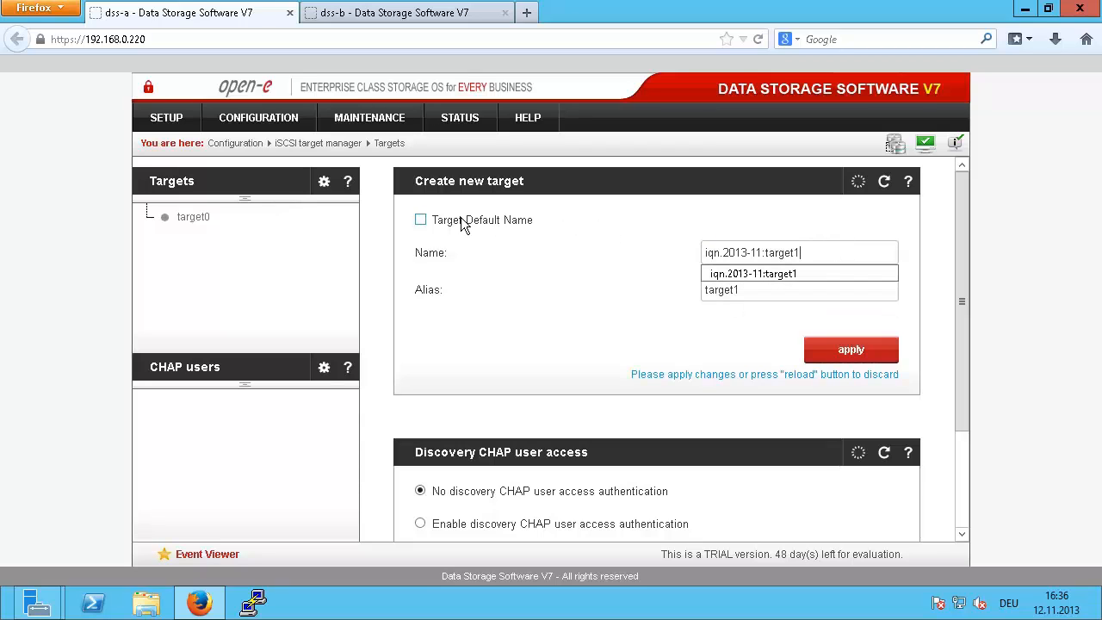
click(845, 347)
click(827, 287)
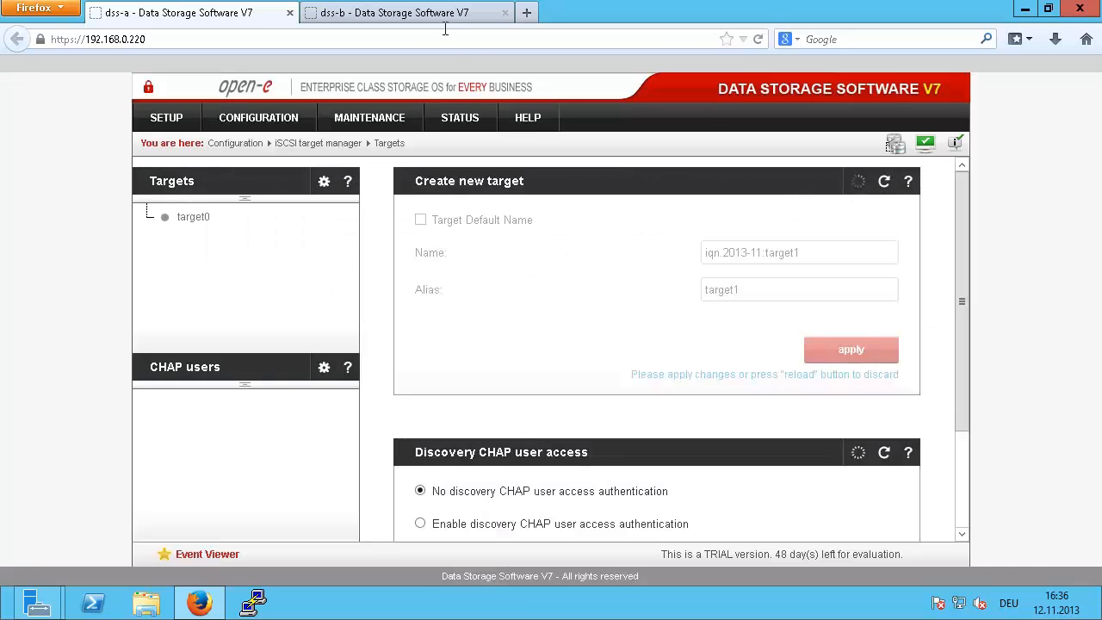
Step: On dss-b, create iSCSI target iqn.2013-11:target1
click(448, 13)
click(174, 183)
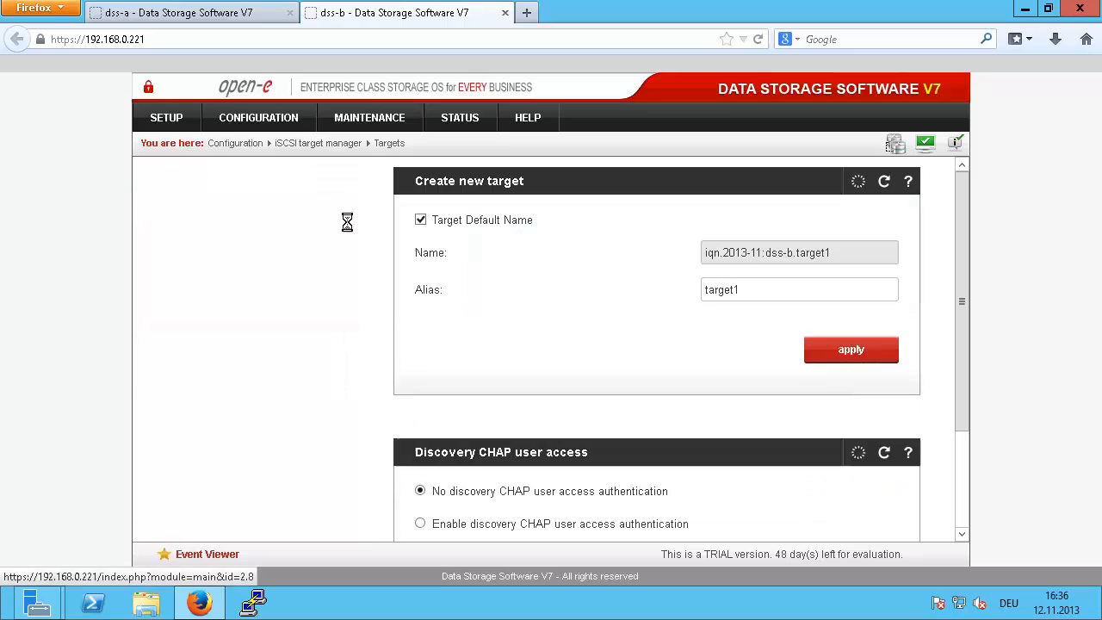
click(486, 222)
drag(887, 252, 398, 230)
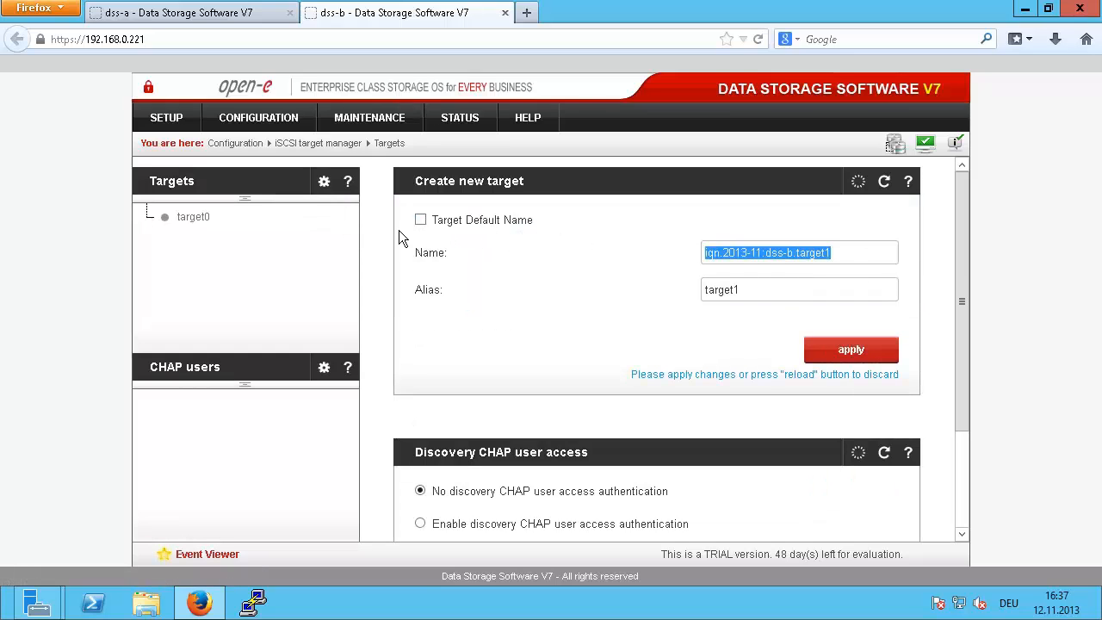
text(iqn.2013-11:target0)
key(BackSpace)
text(1)
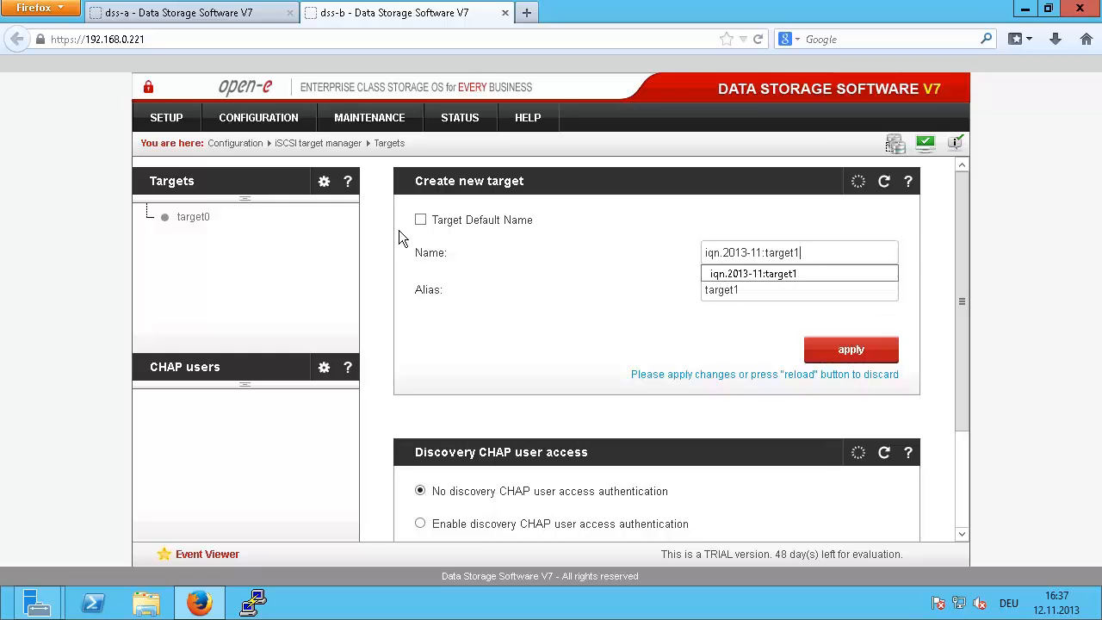
key(Tab)
click(826, 349)
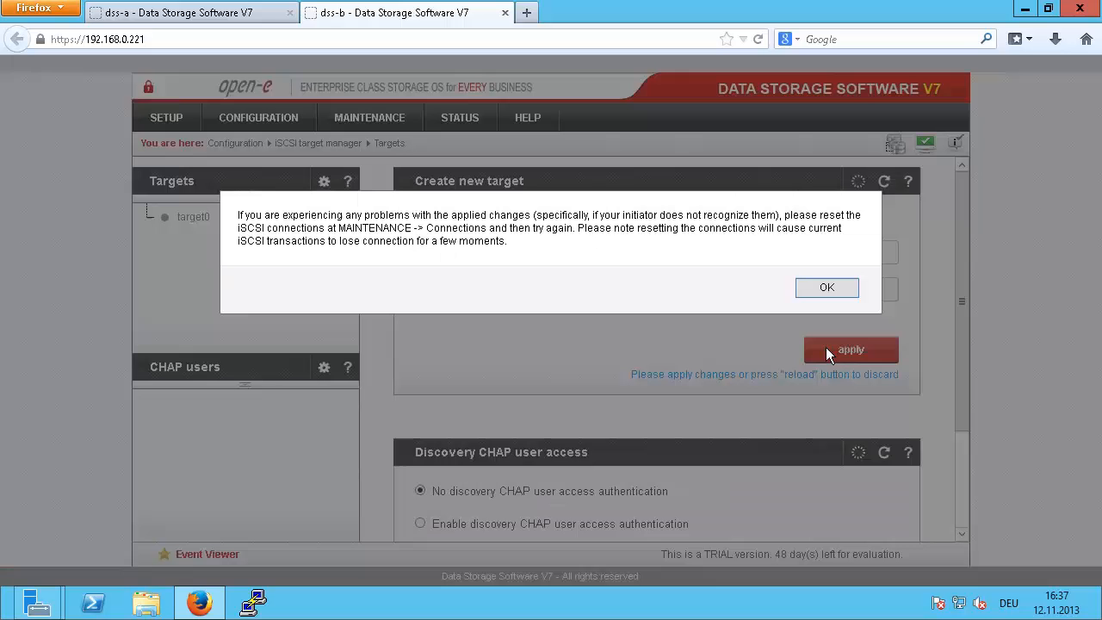
click(819, 289)
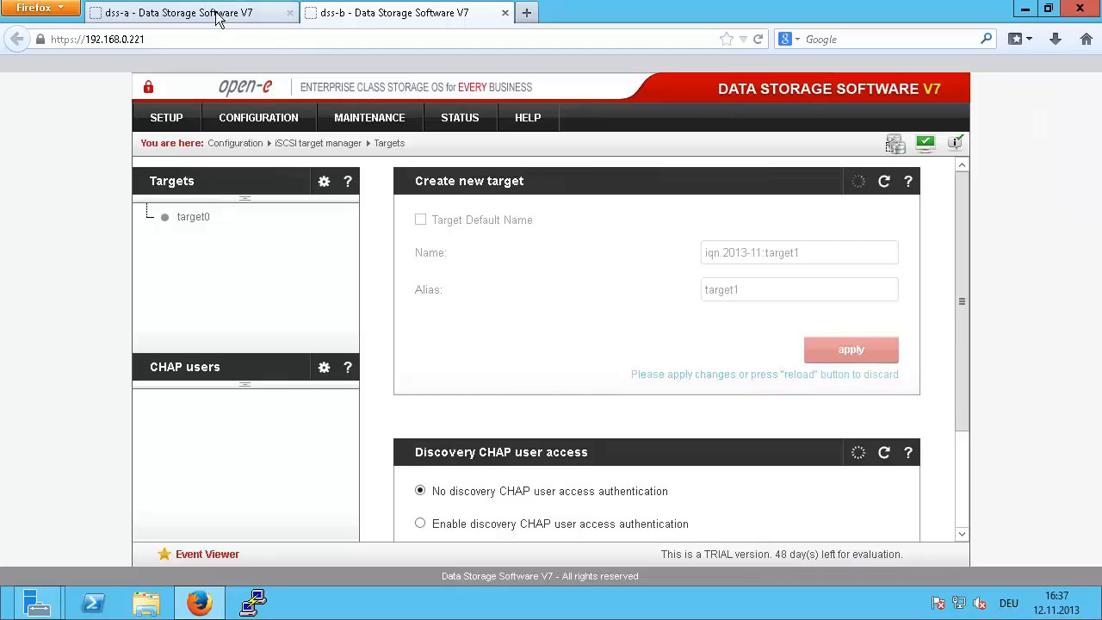
Step: On dss-a, create iSCSI target iqn.2013-11:target2
click(216, 13)
click(183, 187)
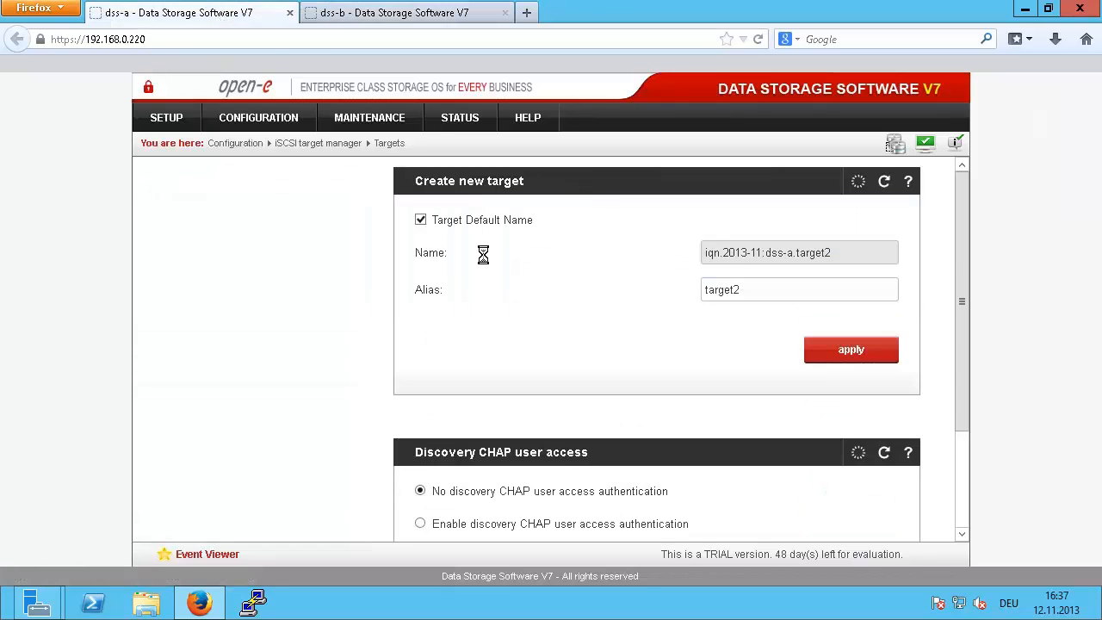
click(456, 220)
drag(832, 252, 489, 248)
text(iqn.2013-11:target2)
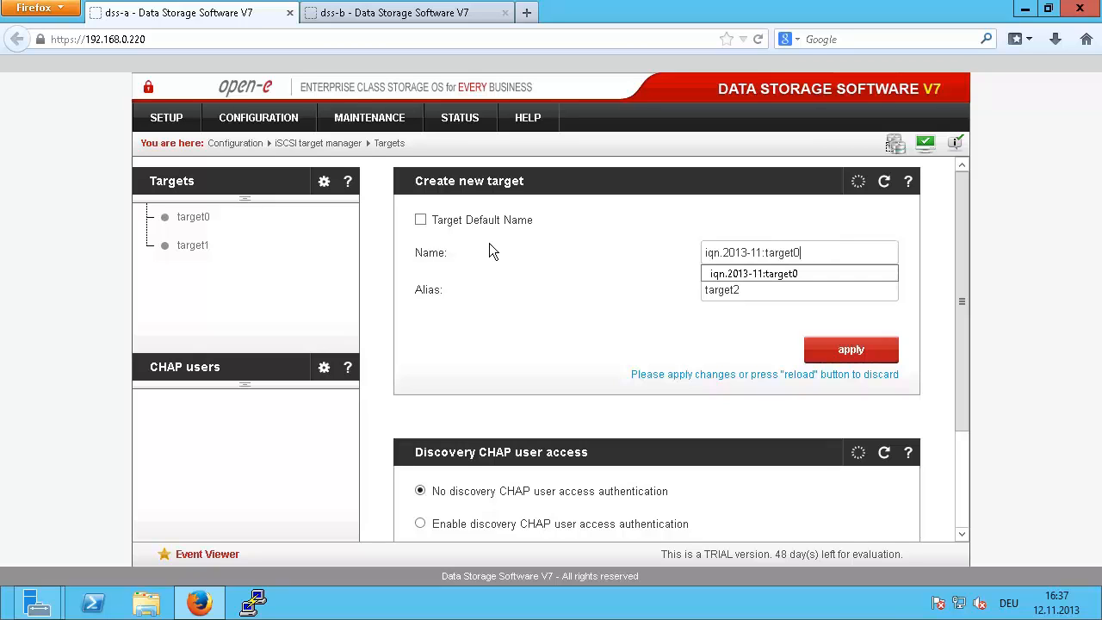
key(Tab)
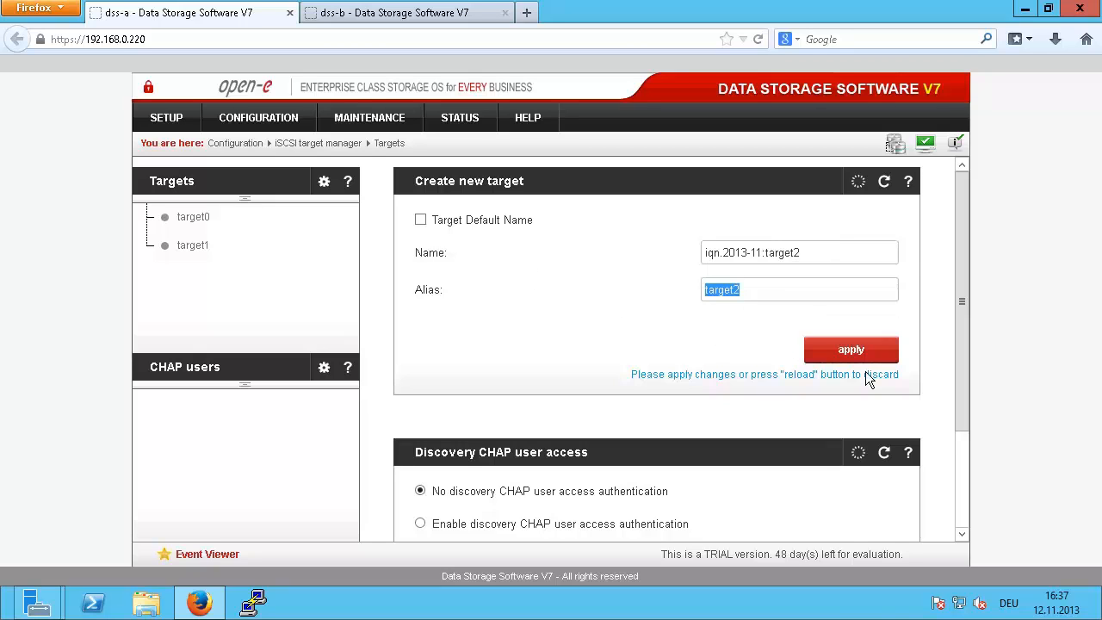
click(852, 348)
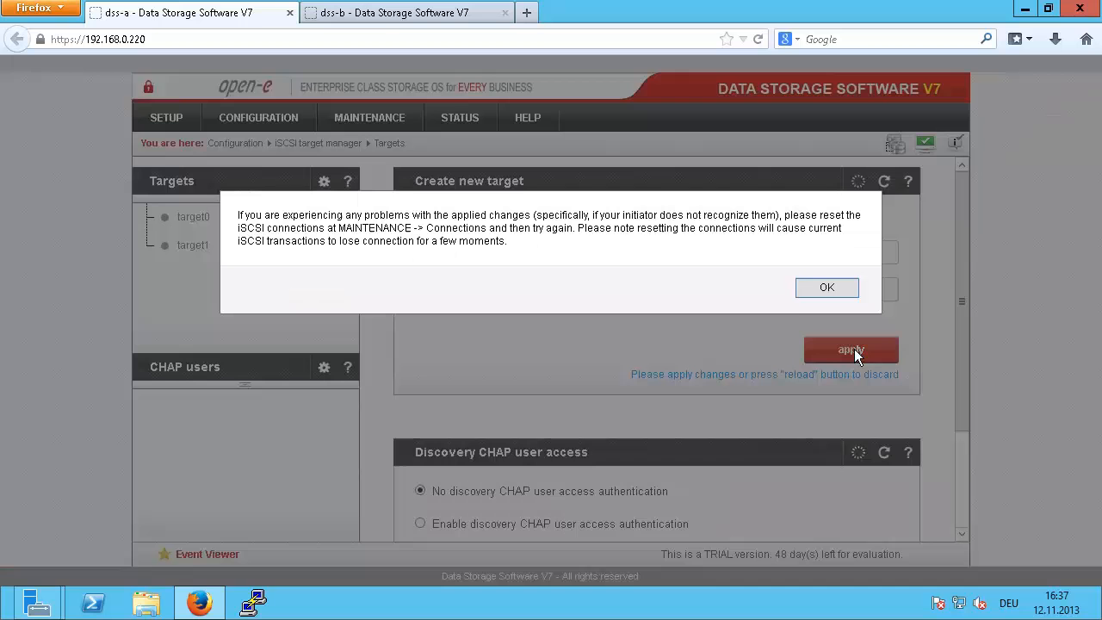
click(824, 287)
Step: On dss-b, create iSCSI target iqn.2013-11:target2
click(421, 19)
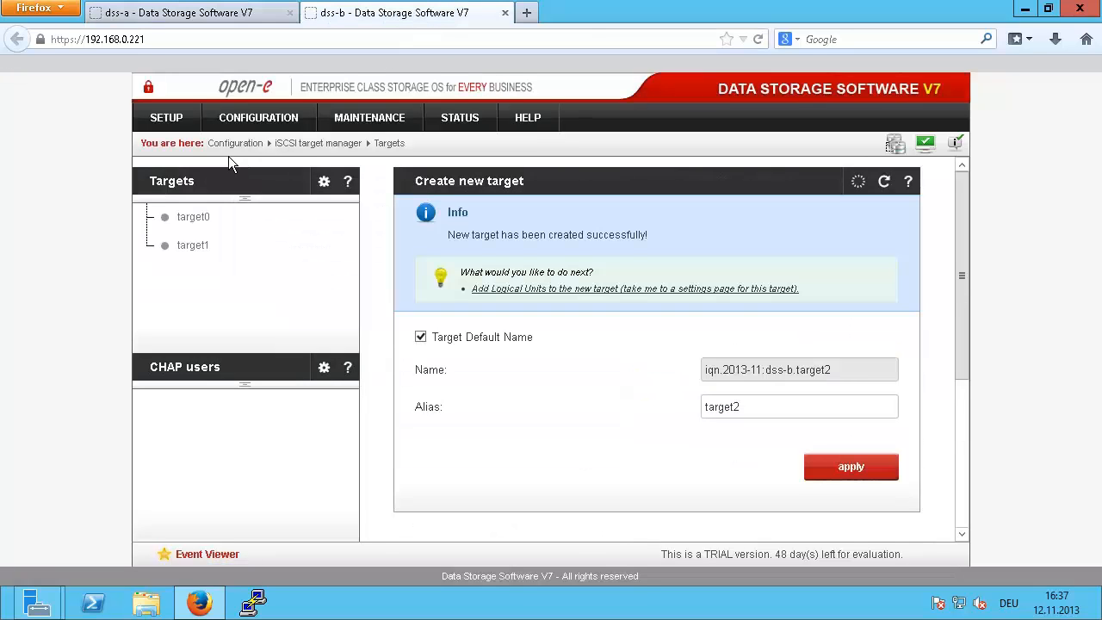
click(184, 181)
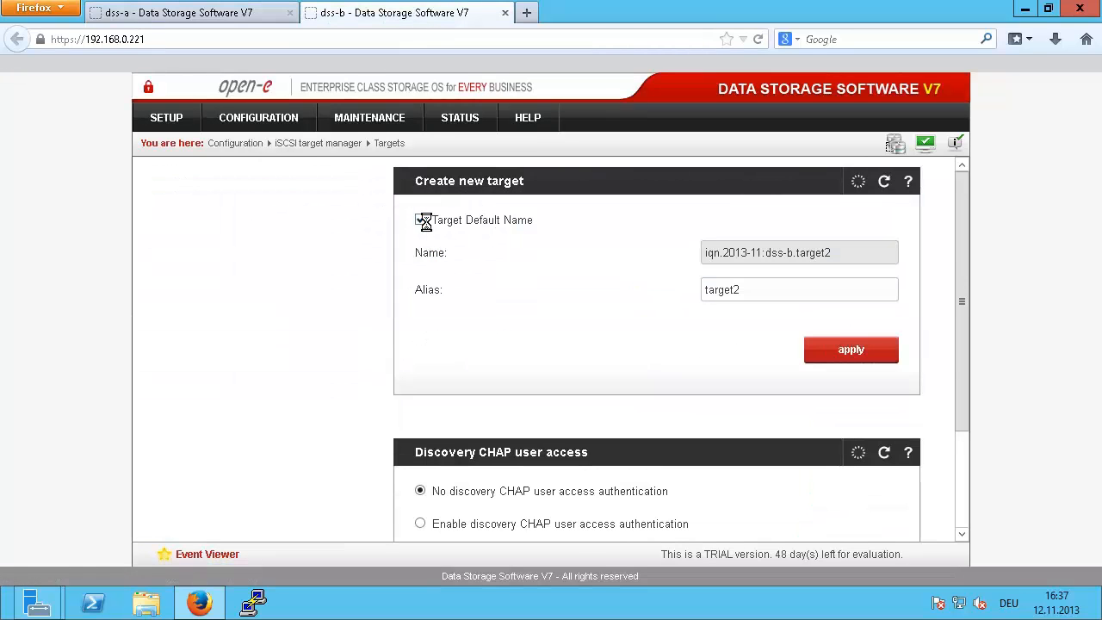
drag(473, 221, 480, 221)
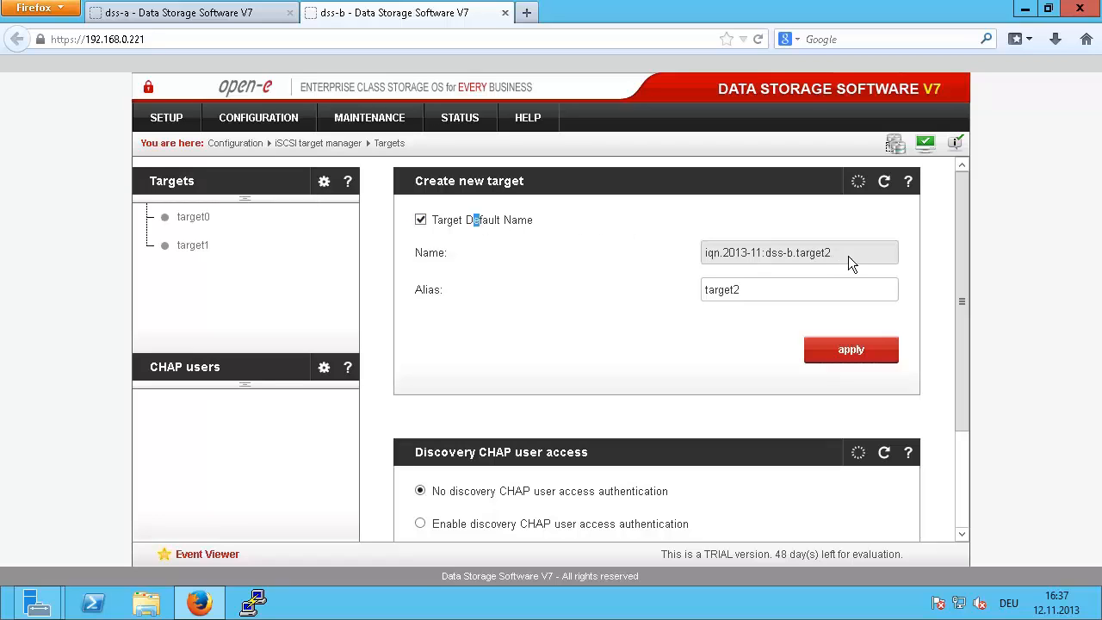
click(420, 220)
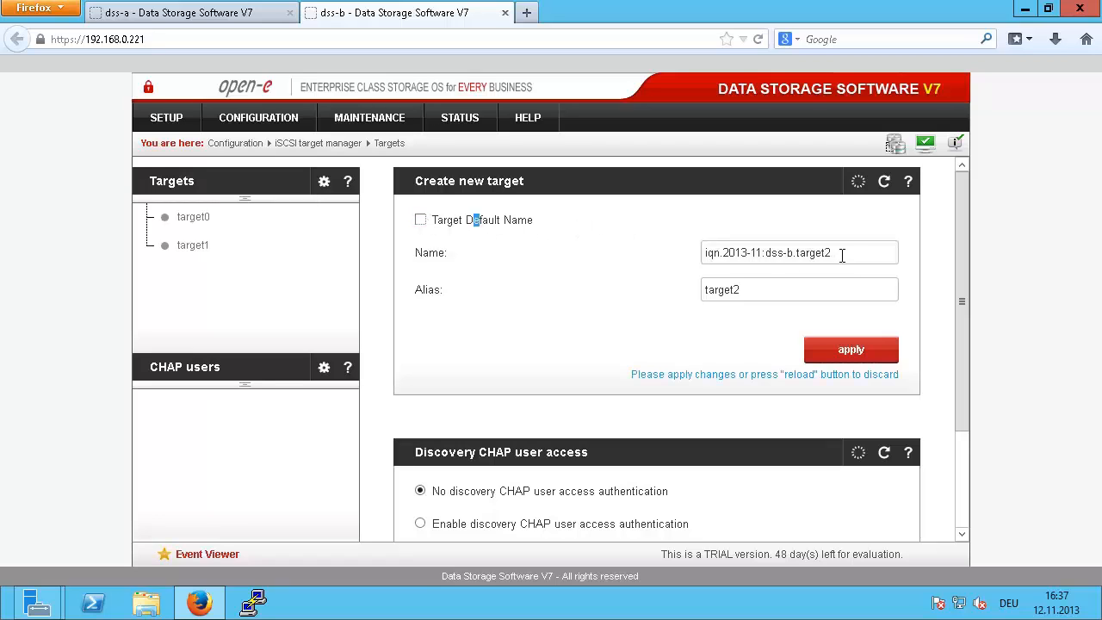
drag(842, 254, 523, 241)
text(iqn.2013-11:target0)
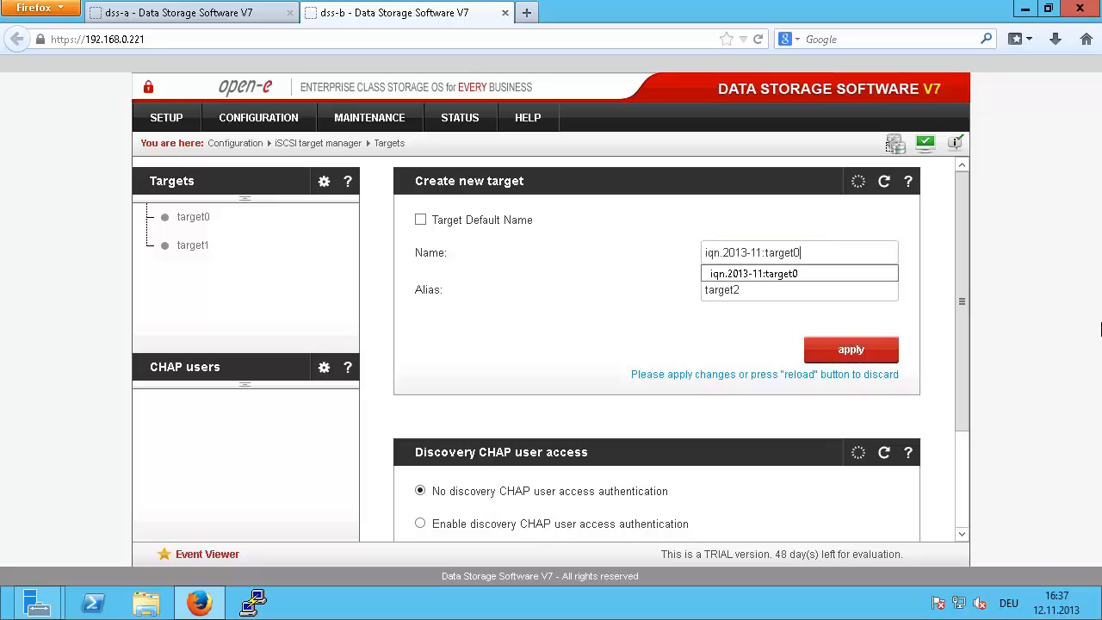
key(BackSpace)
text(2)
click(850, 351)
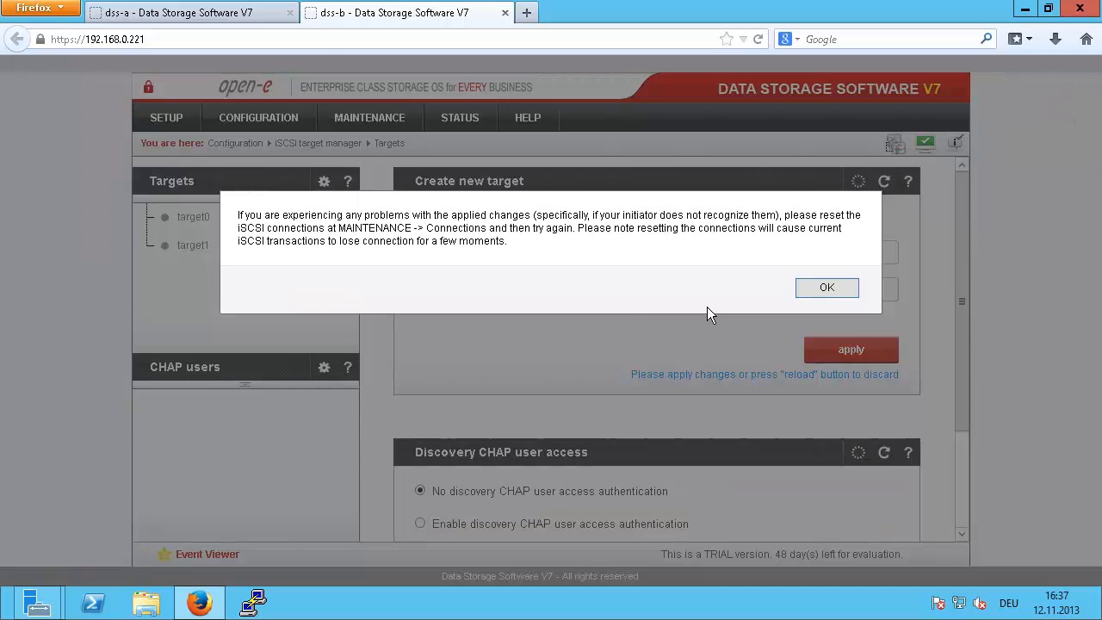
click(768, 285)
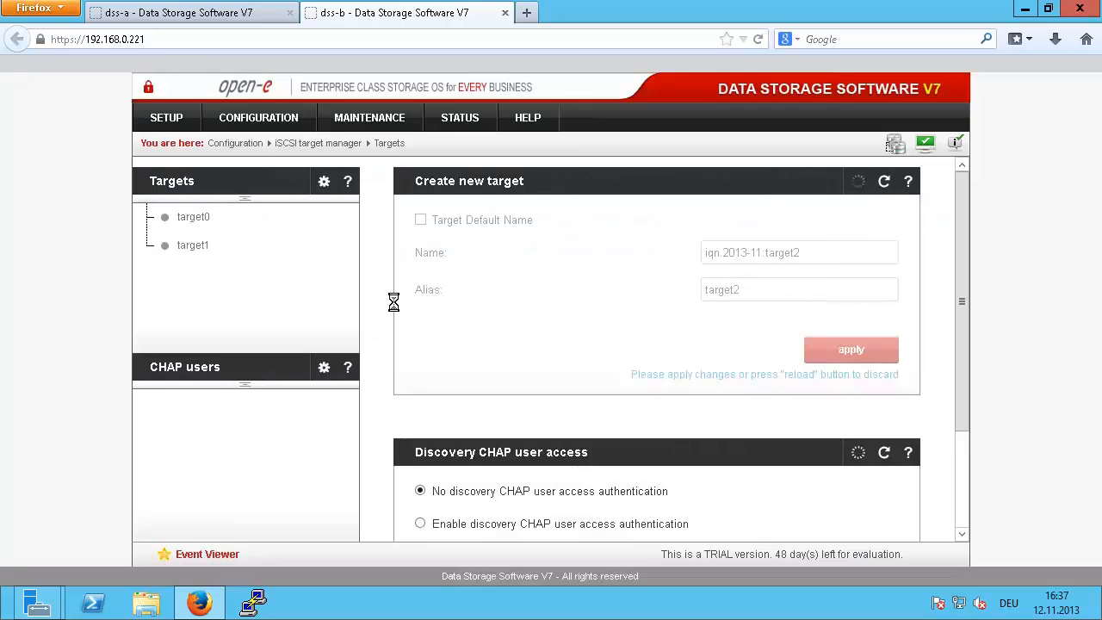
click(205, 14)
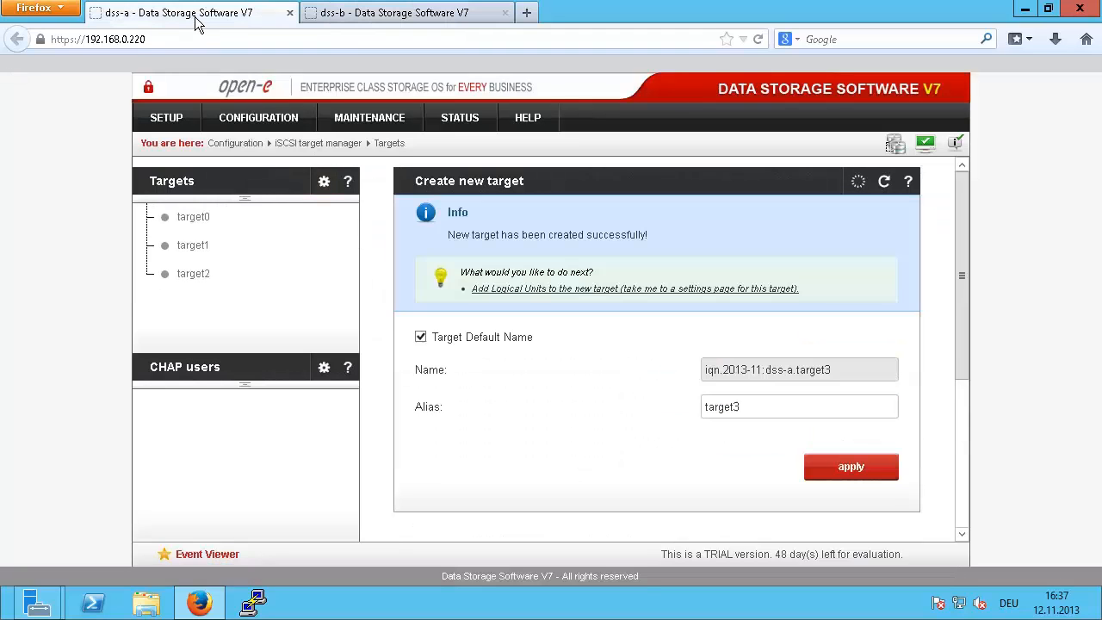
Step: On dss-a, copy lv0000's SCSI ID and attach lv0000 to target0
click(191, 218)
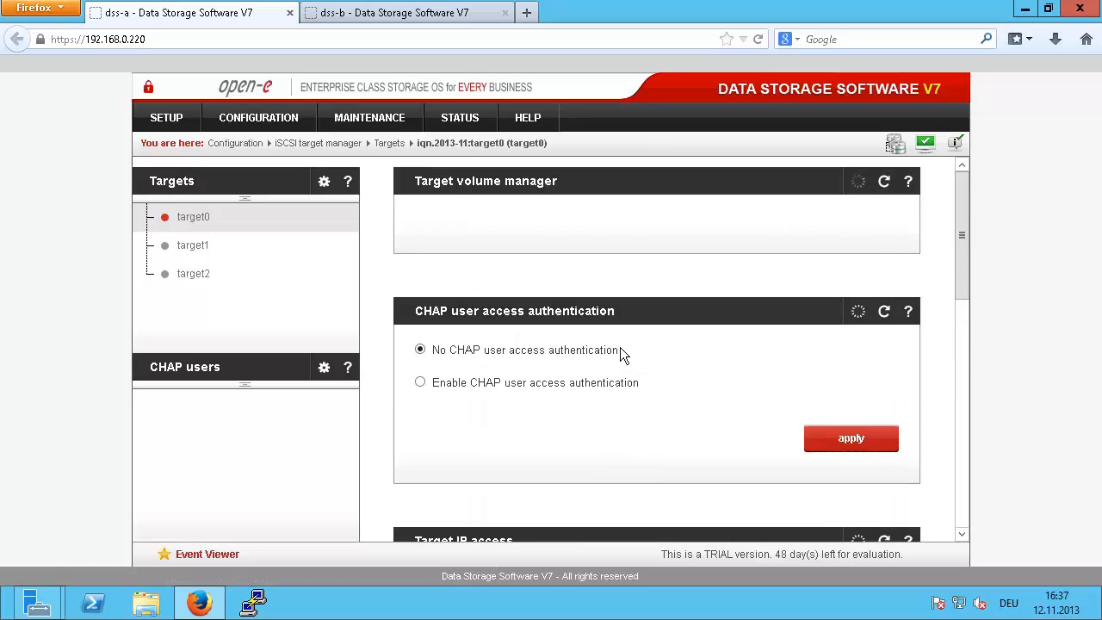
scroll(620, 347, down, 5)
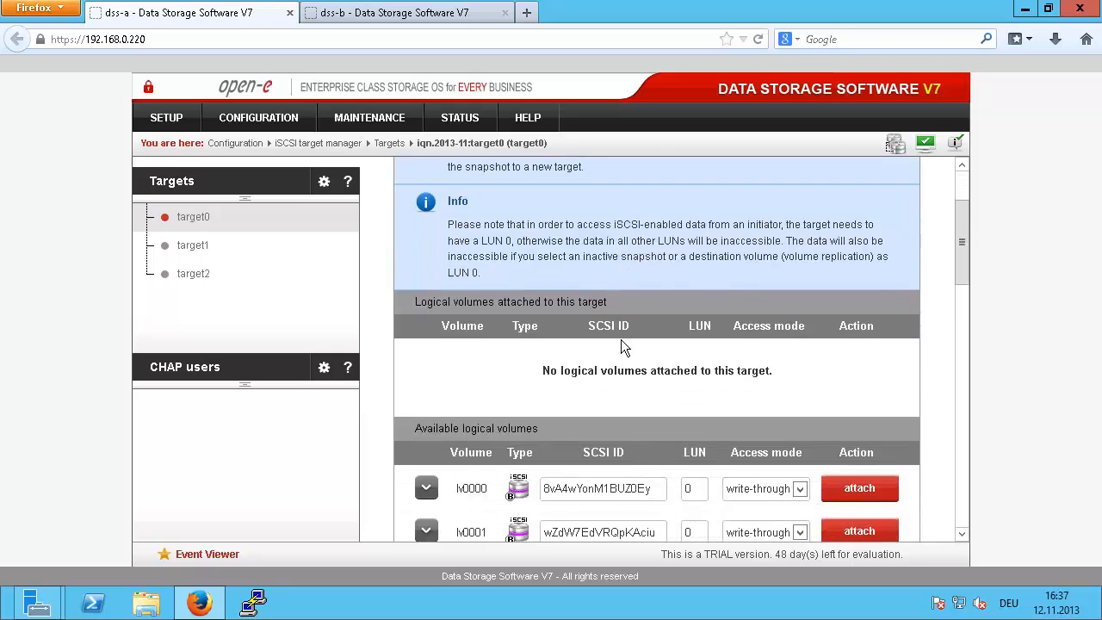
double_click(592, 372)
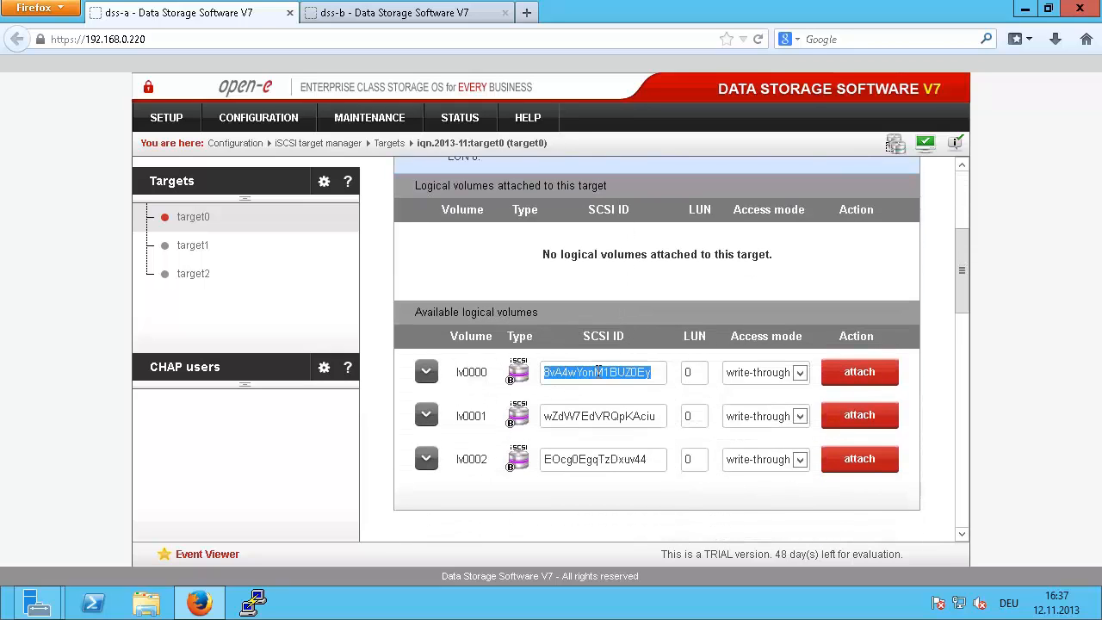
right_click(625, 378)
click(651, 428)
click(847, 370)
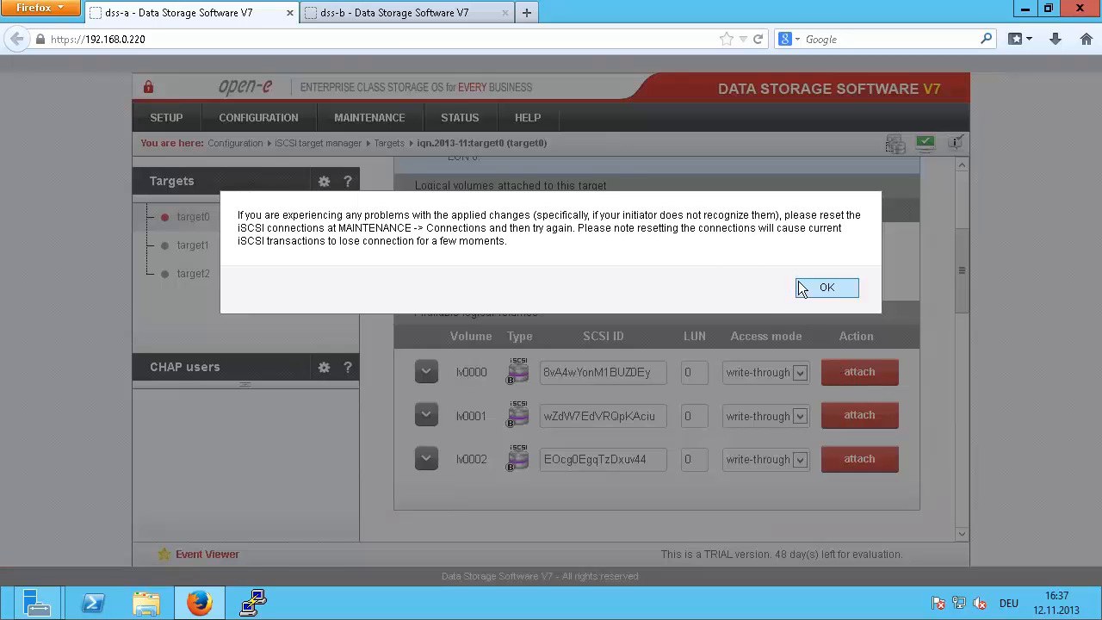
click(796, 282)
Step: On dss-b, paste that SCSI ID into lv0000 and attach it to target0
click(434, 13)
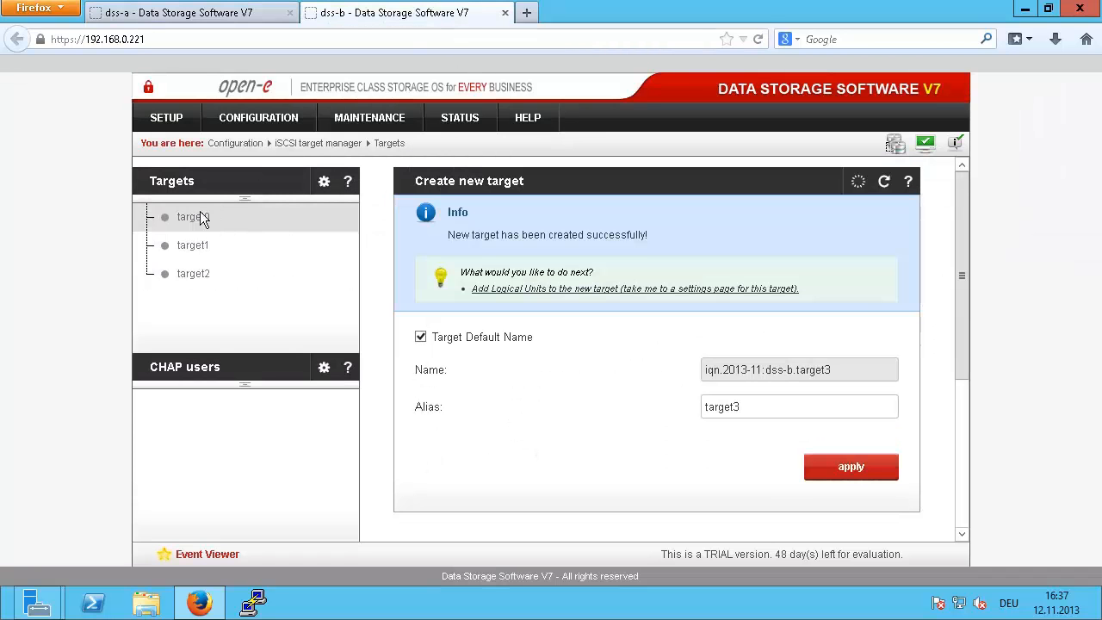
click(192, 217)
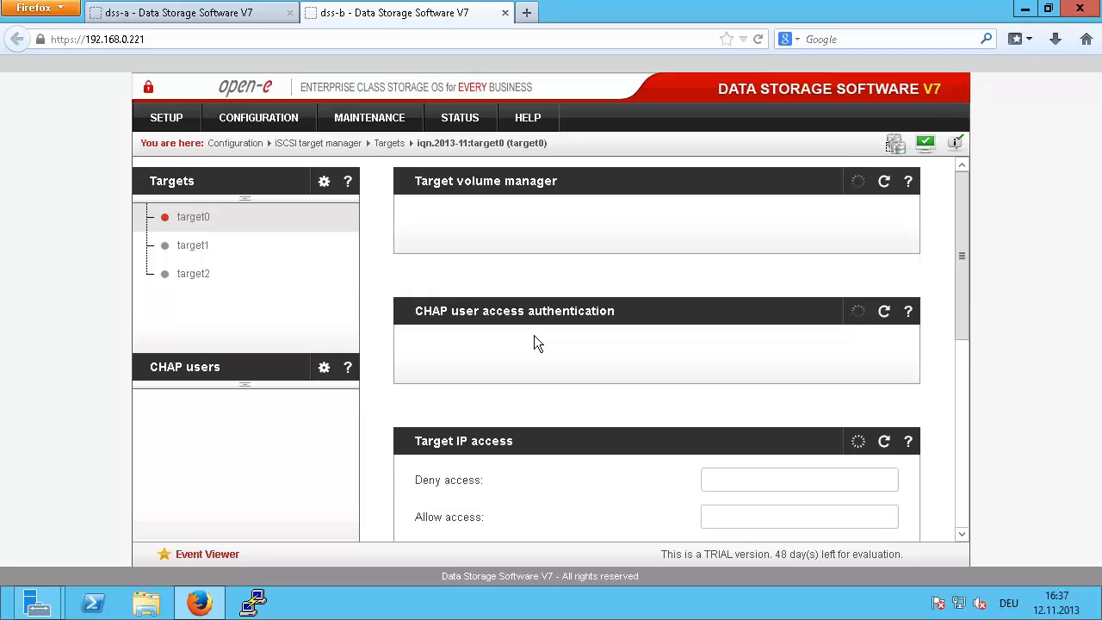
scroll(533, 342, down, 4)
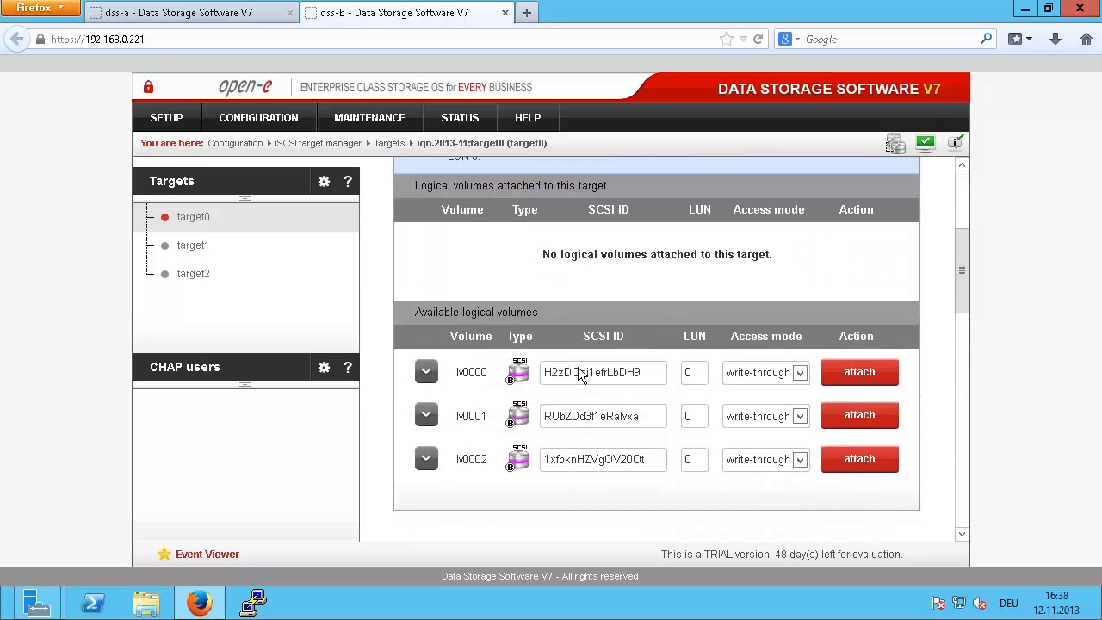
double_click(584, 372)
right_click(585, 374)
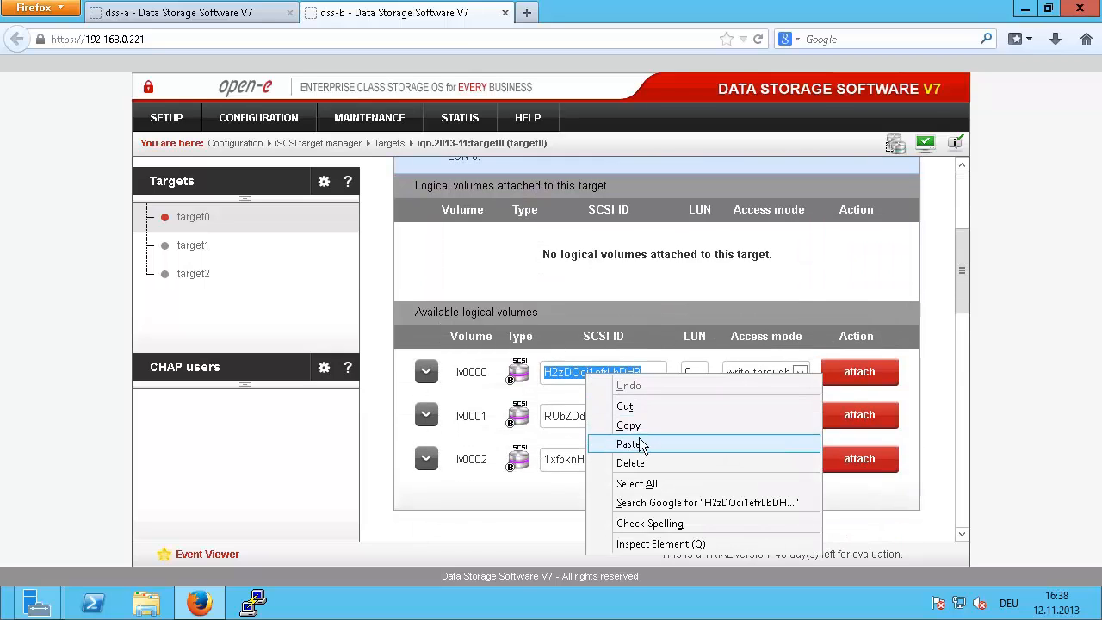
click(639, 442)
click(863, 374)
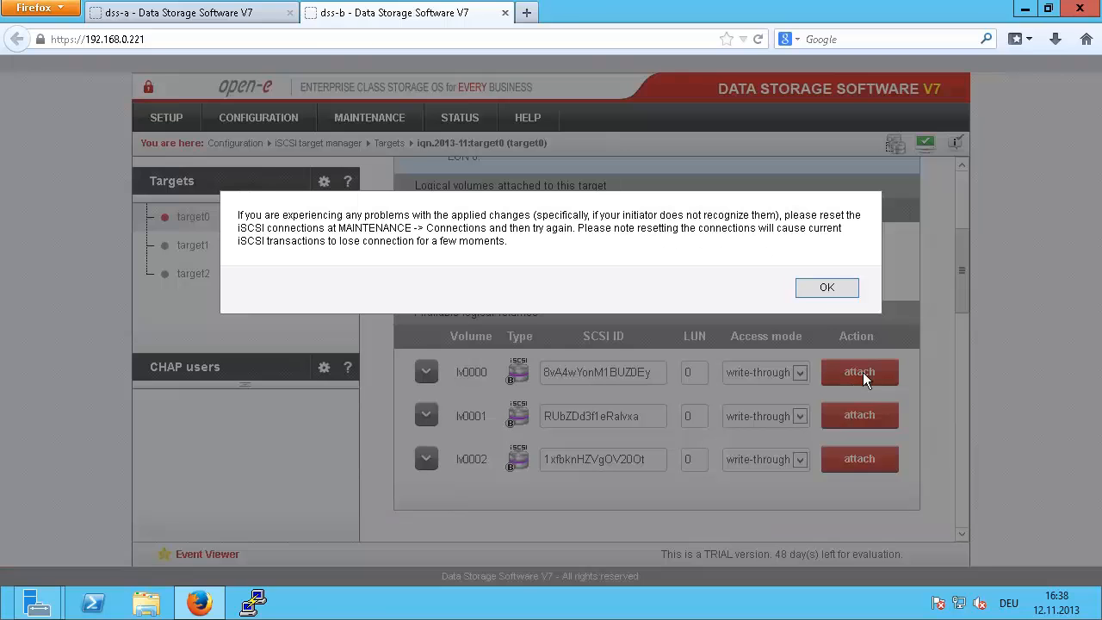
click(821, 288)
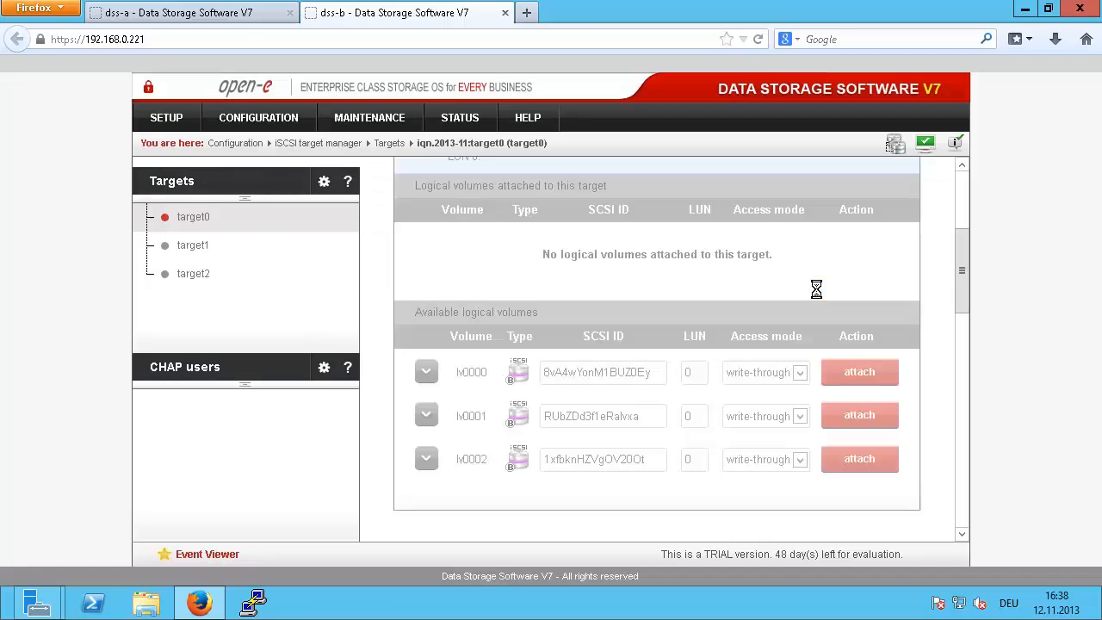
click(176, 19)
click(191, 246)
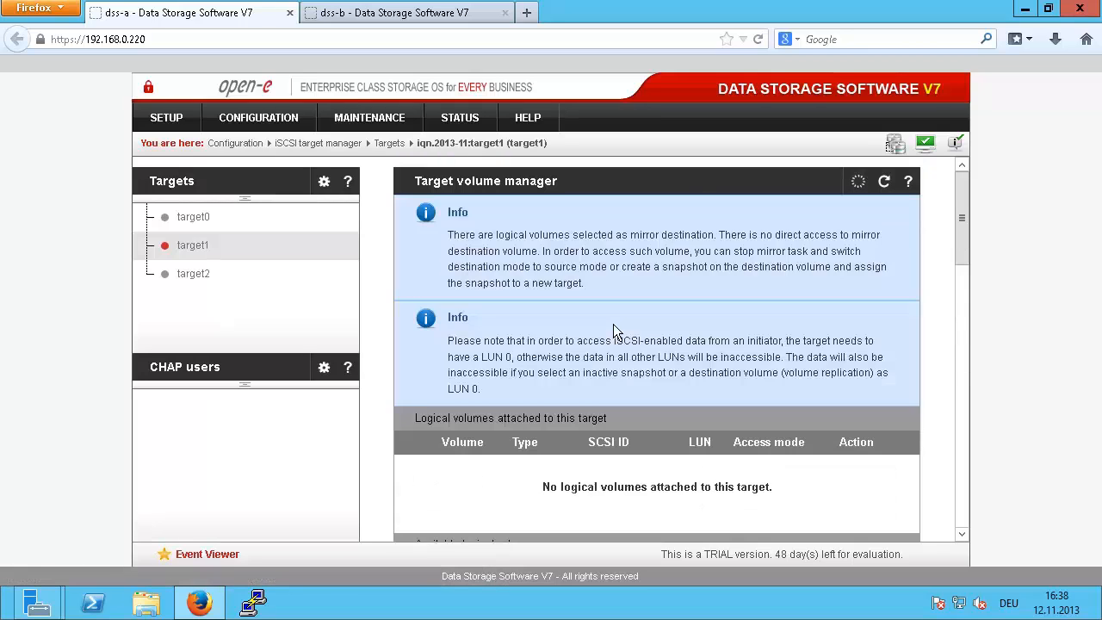
Step: On dss-a, copy lv0001's SCSI ID and attach lv0001 to target1
scroll(612, 333, down, 5)
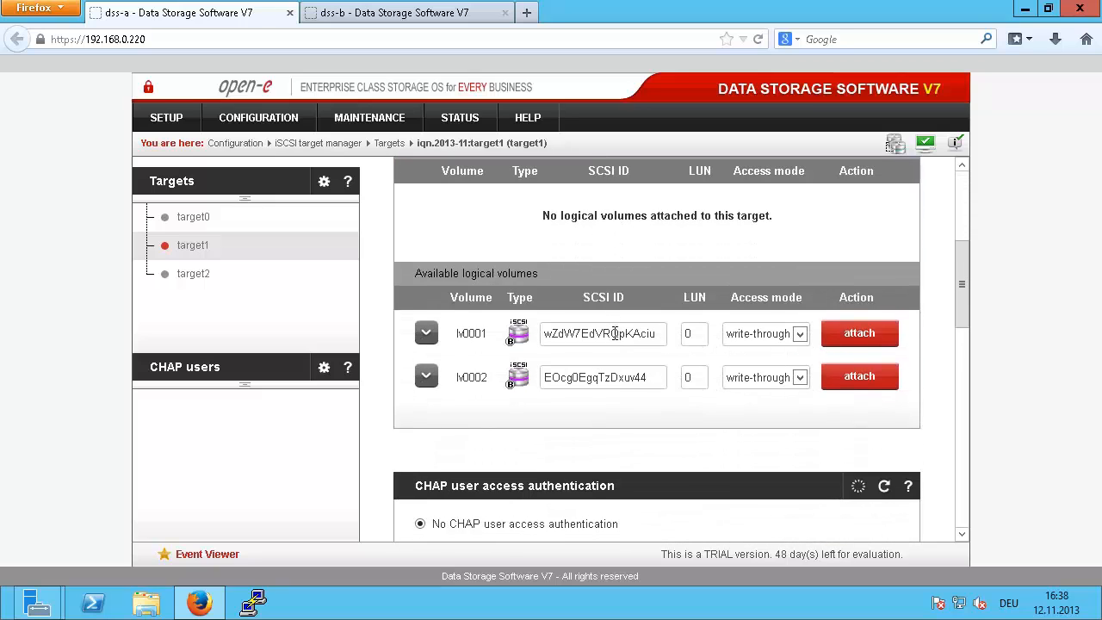
double_click(614, 337)
right_click(614, 337)
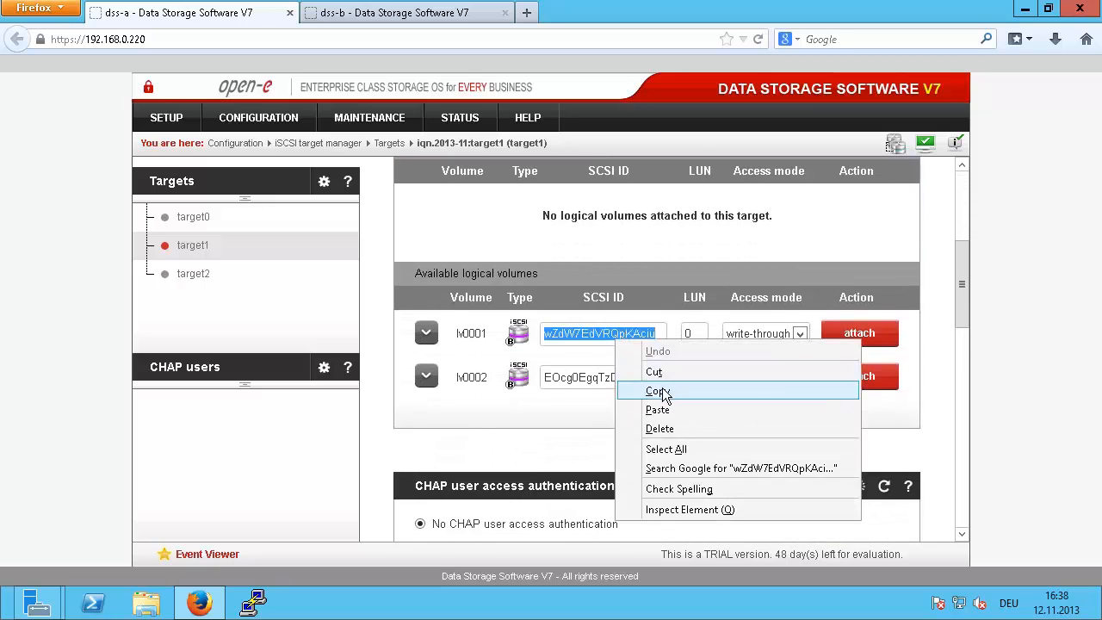
click(667, 391)
click(840, 338)
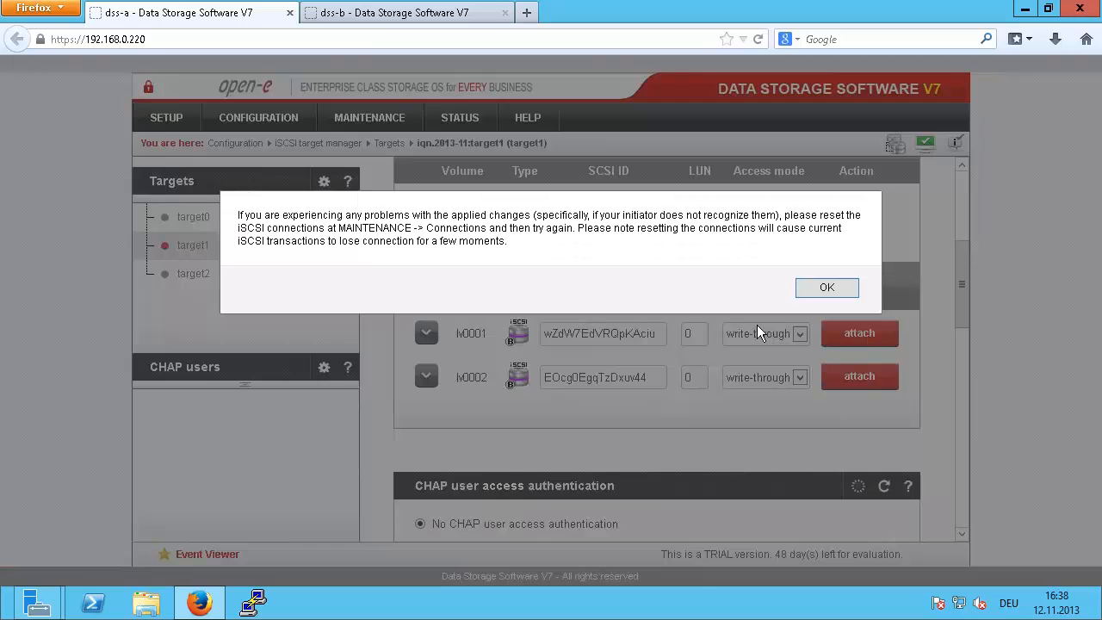
click(824, 288)
Step: On dss-b, paste that SCSI ID into lv0001 and attach it to target1
click(373, 19)
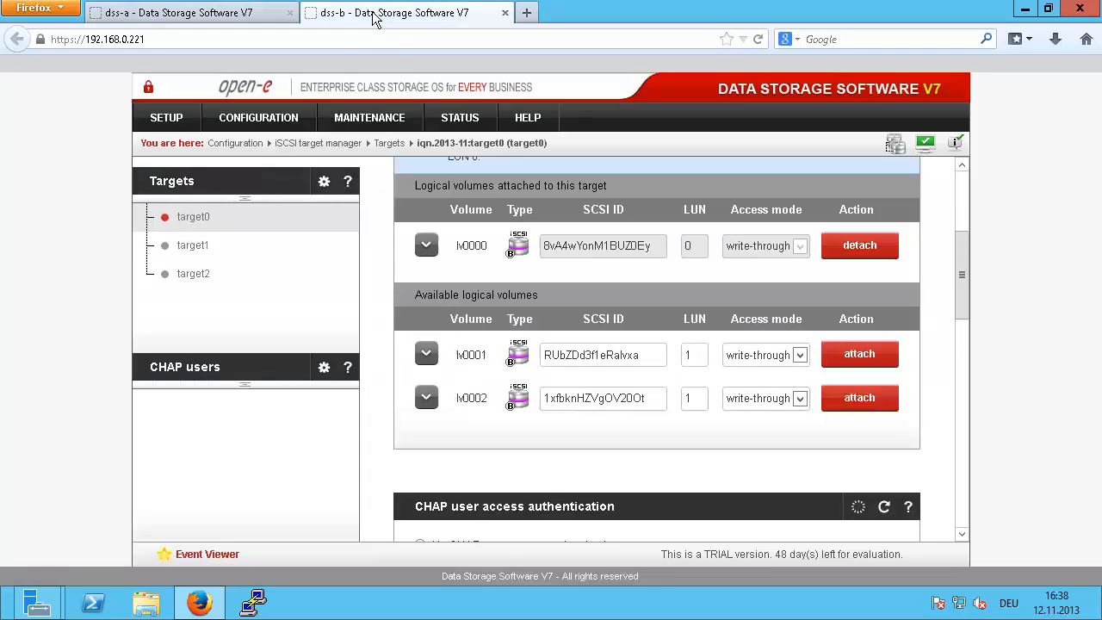
click(195, 248)
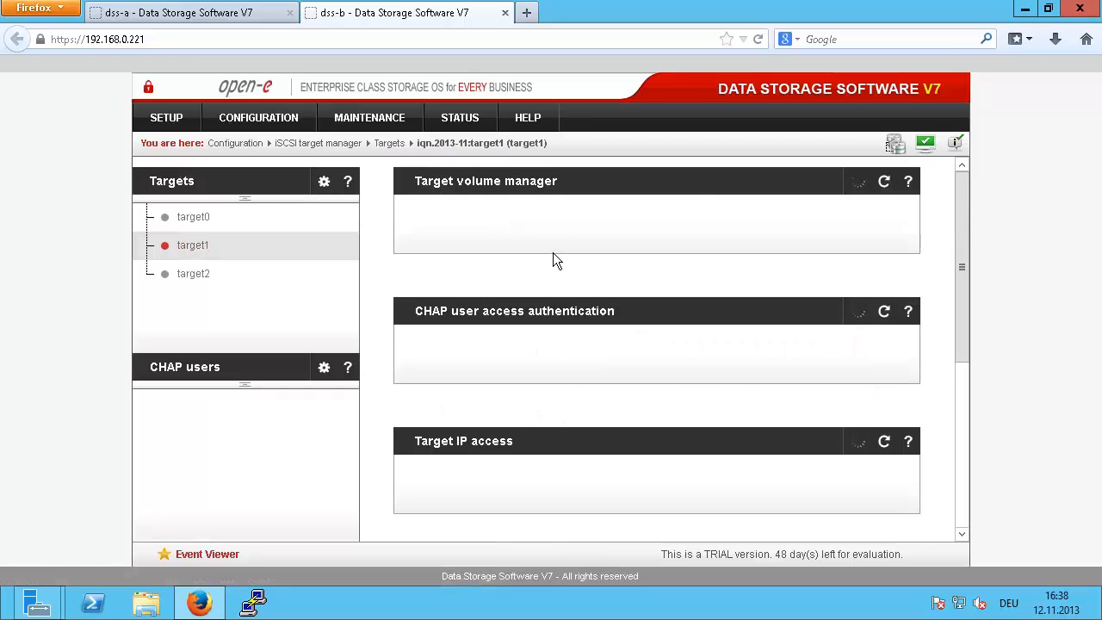
scroll(572, 318, down, 5)
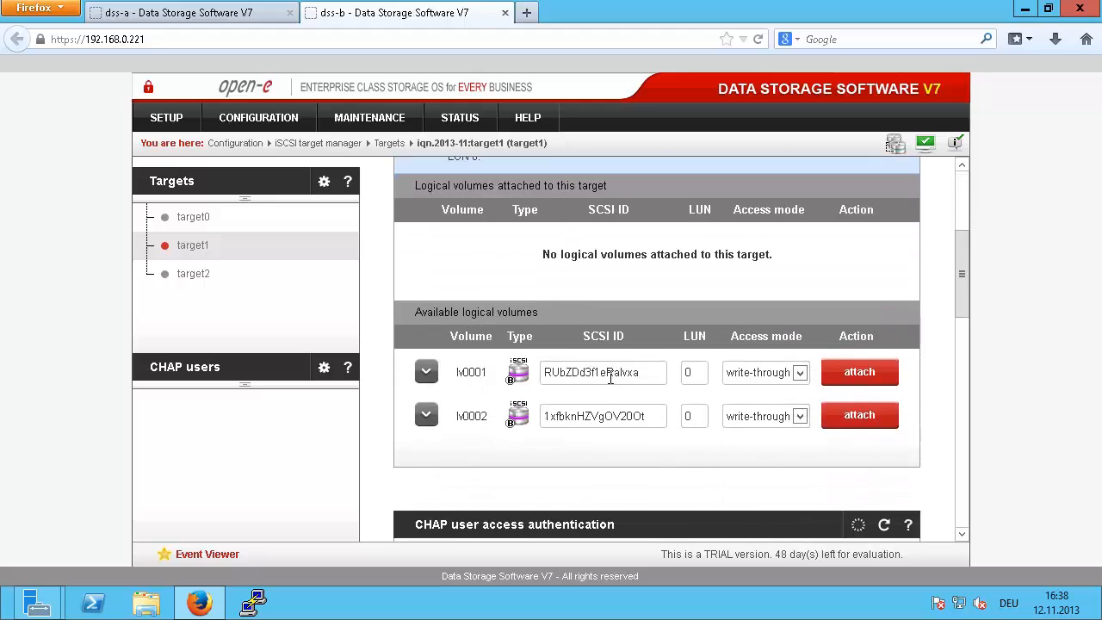
double_click(608, 376)
right_click(610, 377)
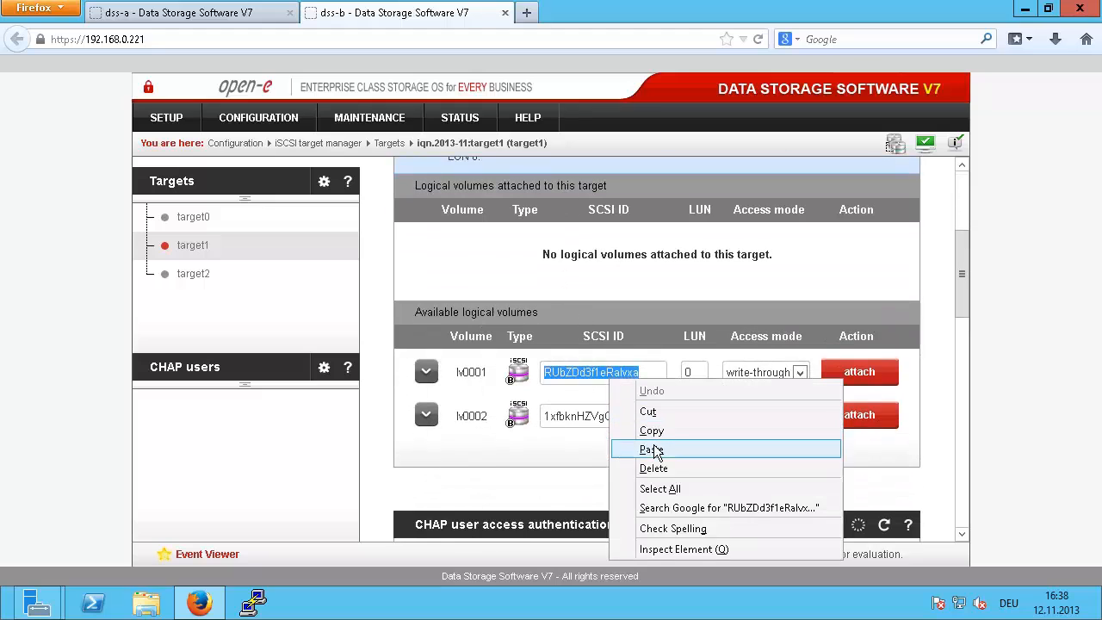
click(657, 447)
click(848, 368)
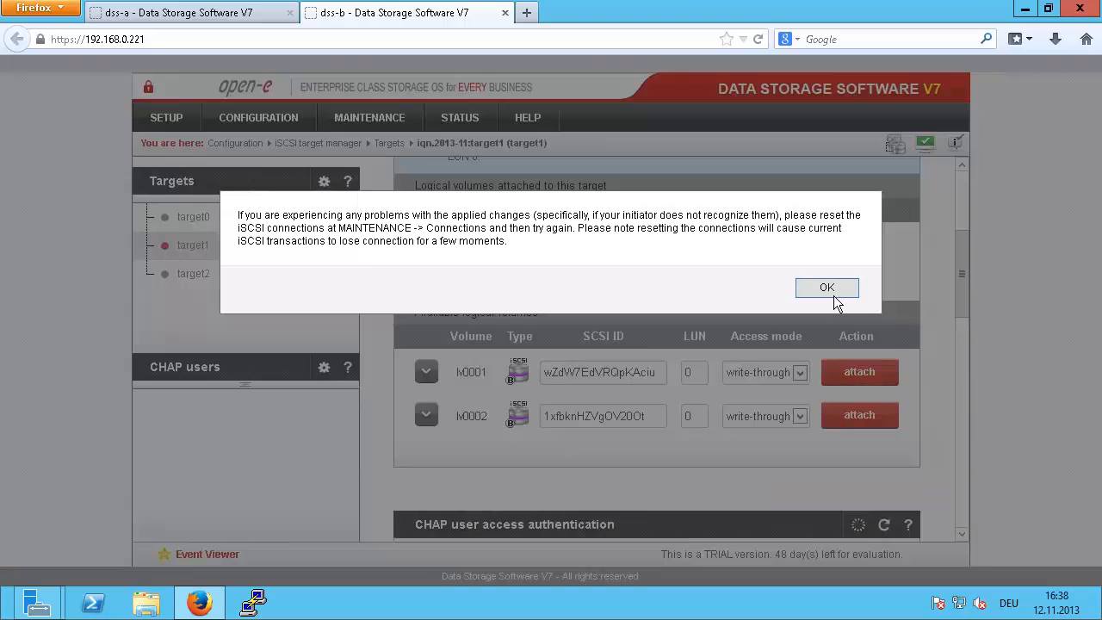
click(826, 288)
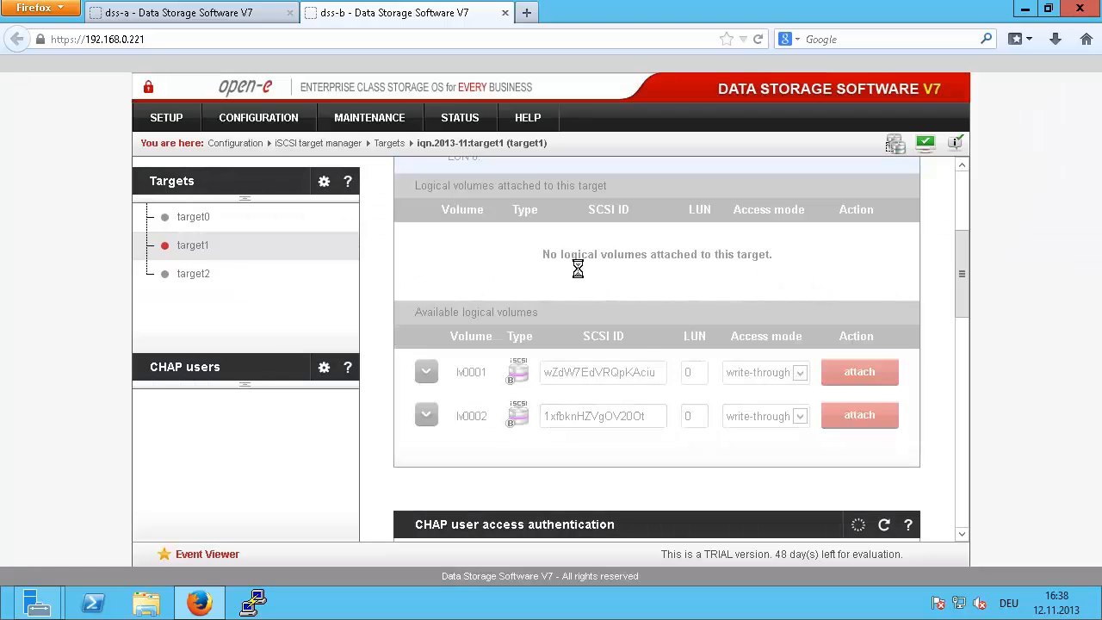
click(198, 18)
click(196, 274)
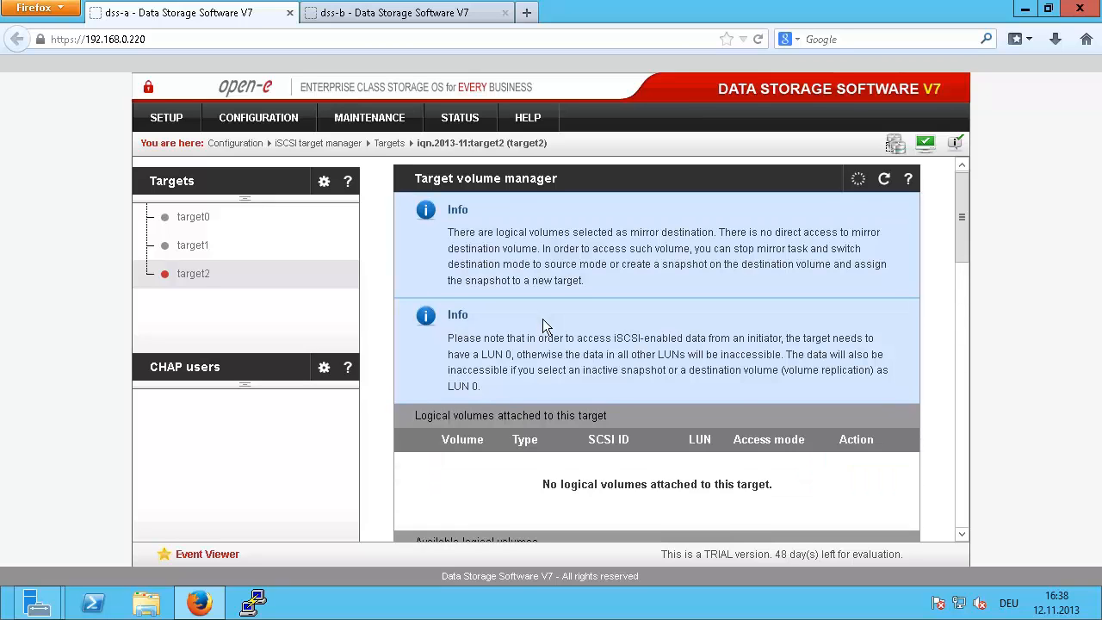
Step: On dss-a, copy lv0002's SCSI ID EOcg0EgqTzDxuv44 and attach lv0002 to target2
scroll(551, 318, down, 5)
double_click(600, 295)
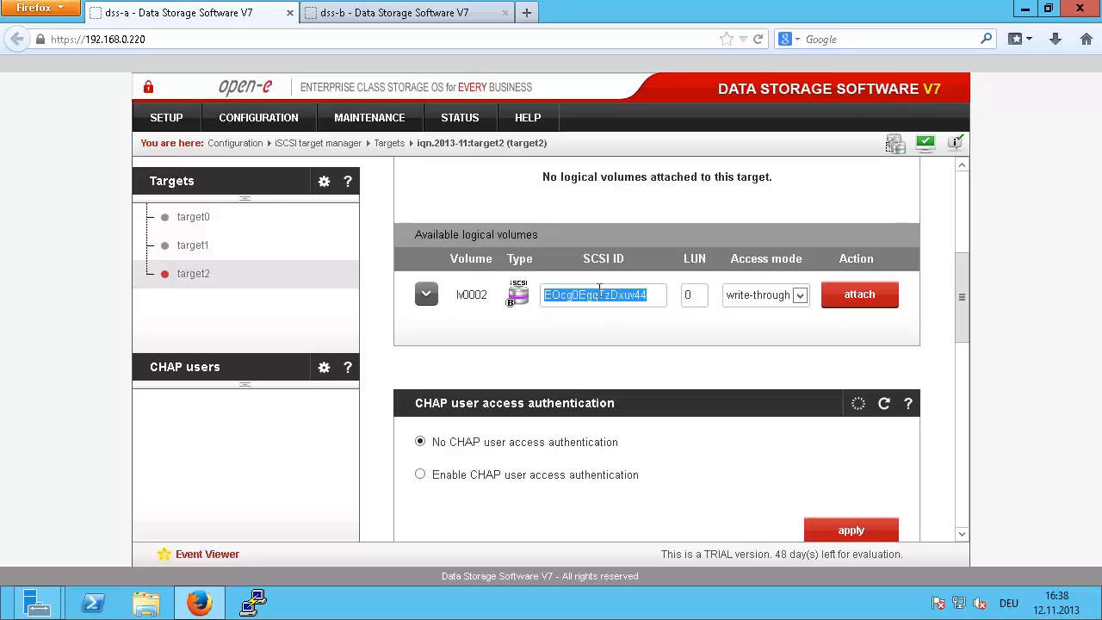
right_click(600, 293)
click(639, 345)
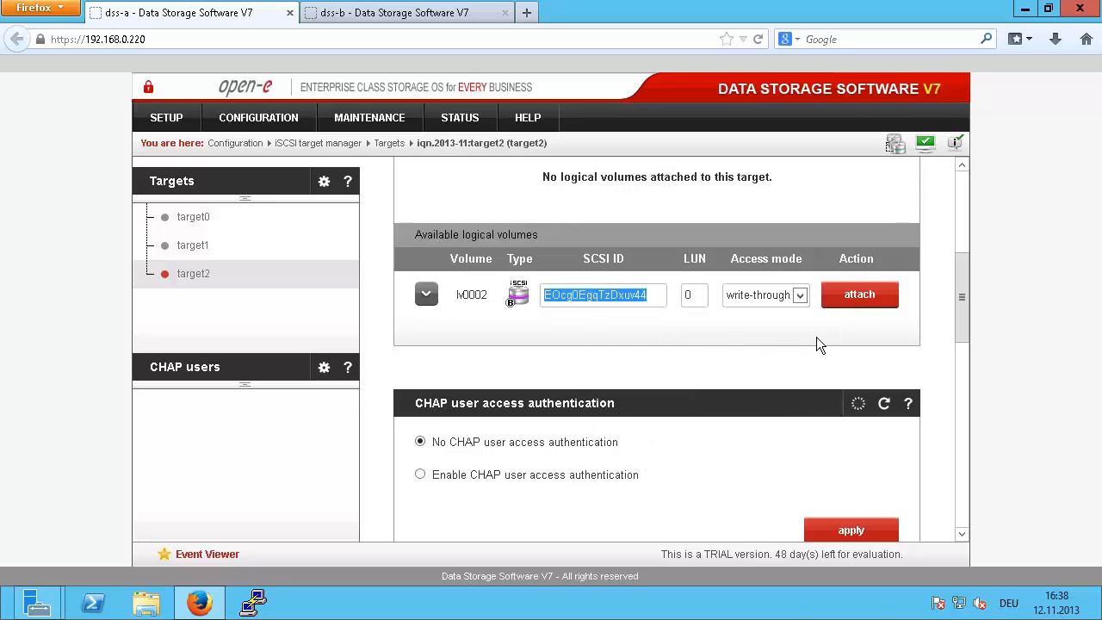
click(861, 297)
click(824, 287)
Step: On dss-b, paste SCSI ID EOcg0EgqTzDxuv44 into lv0002 and attach it to target2
click(404, 13)
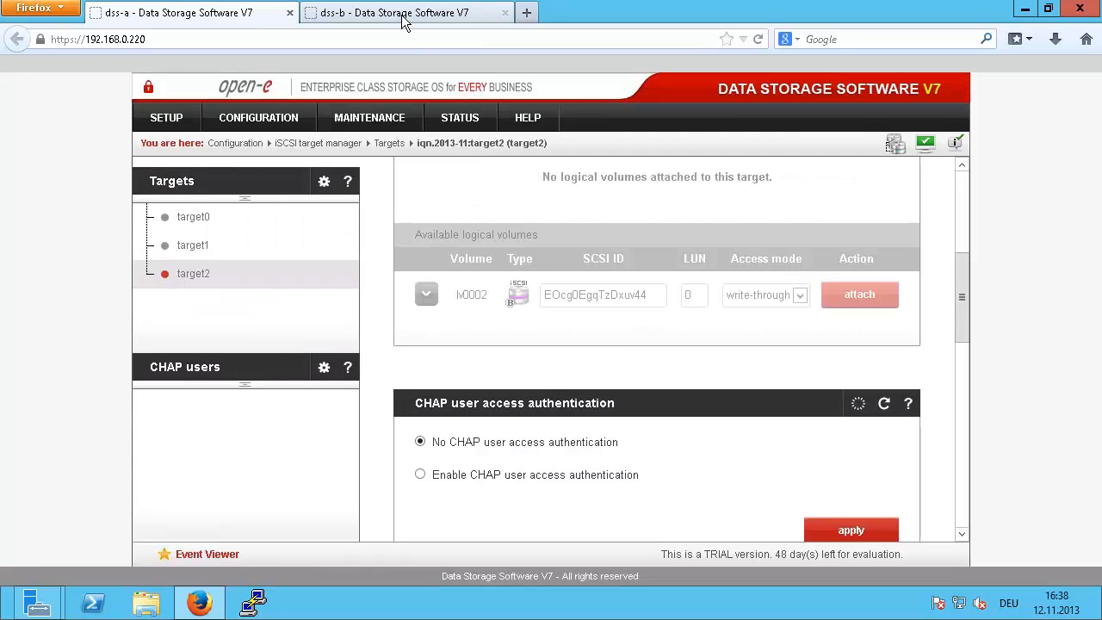
click(195, 277)
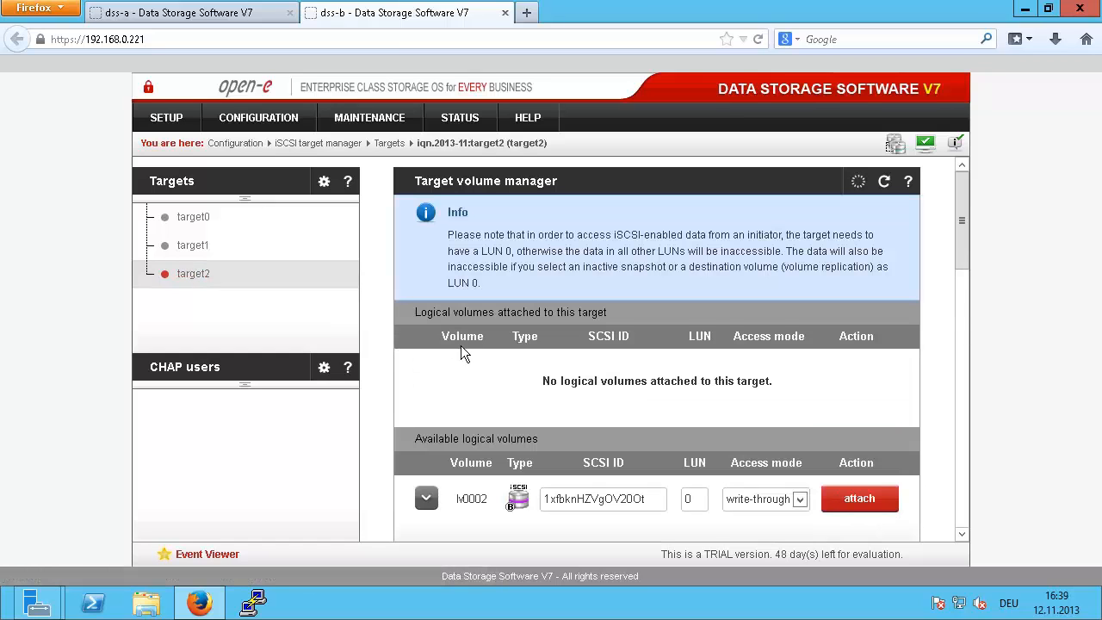
scroll(499, 361, down, 3)
double_click(588, 382)
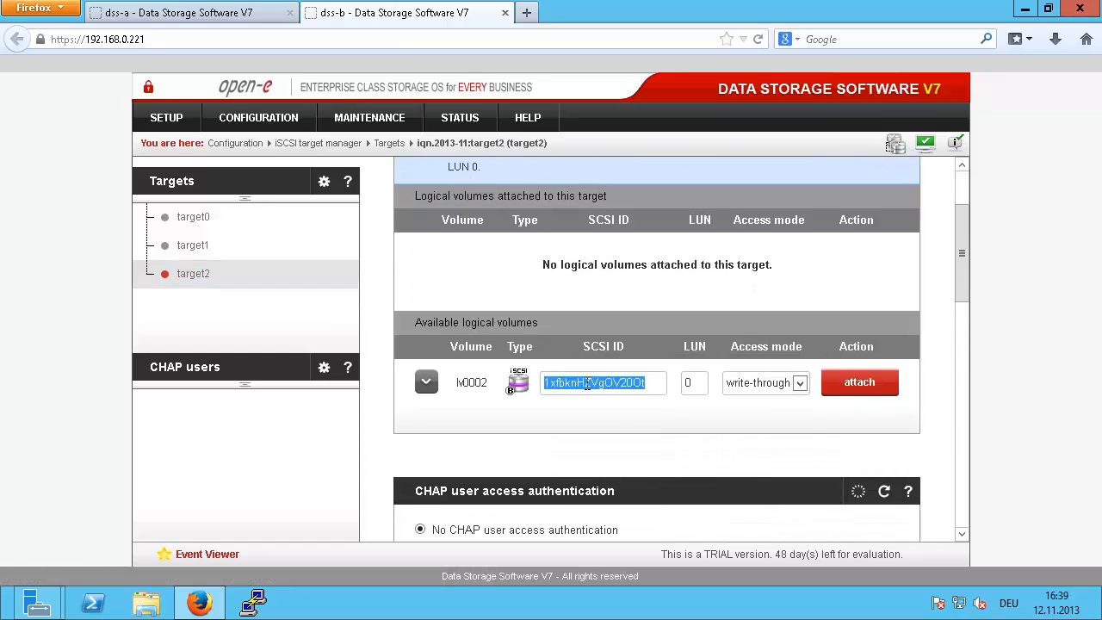
right_click(588, 382)
click(646, 458)
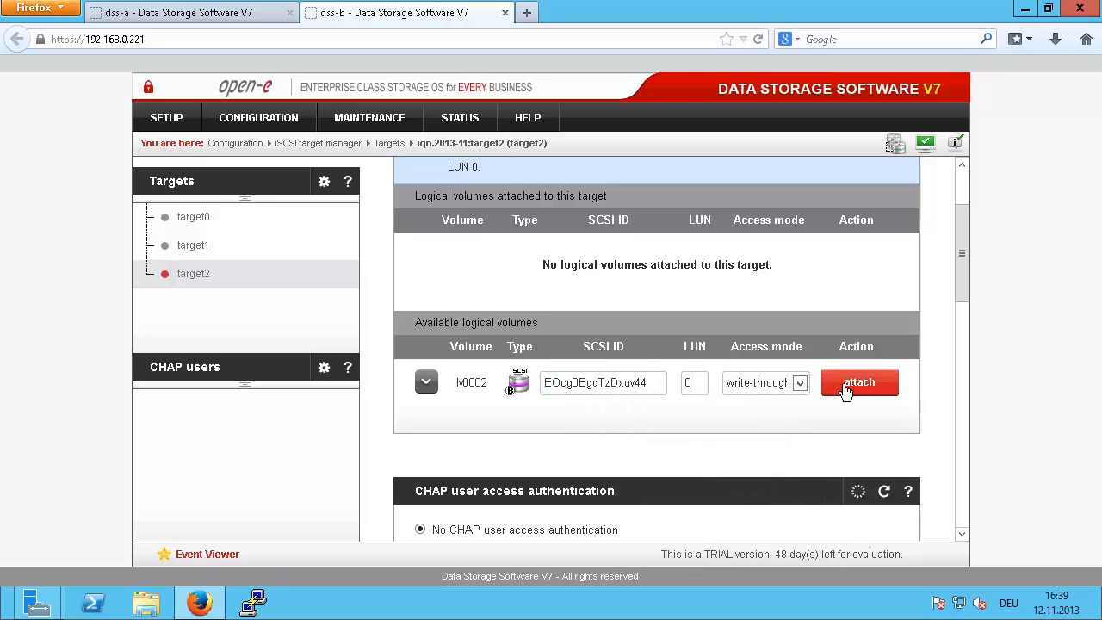
click(847, 390)
click(825, 289)
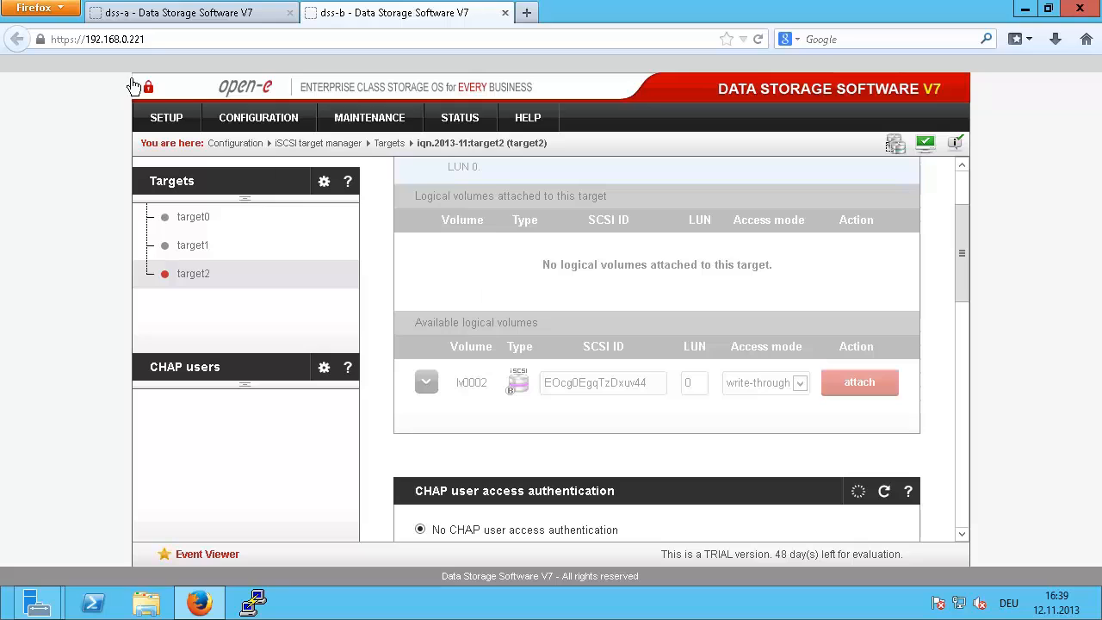
Step: On the dss-a server, go to the SETUP > Failover page
click(164, 18)
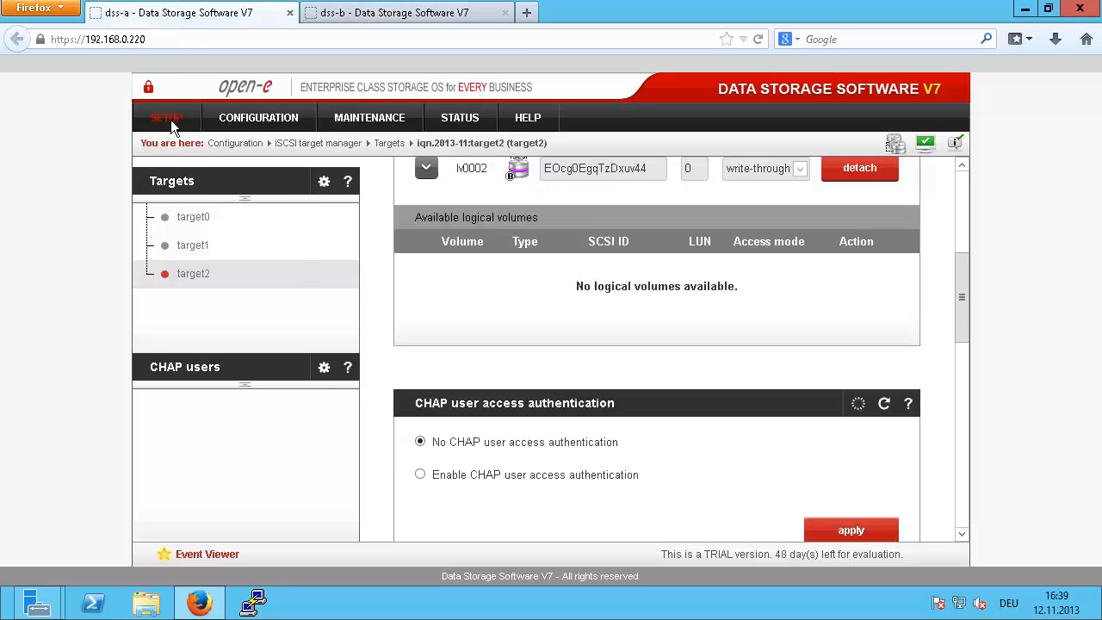
click(170, 120)
click(177, 205)
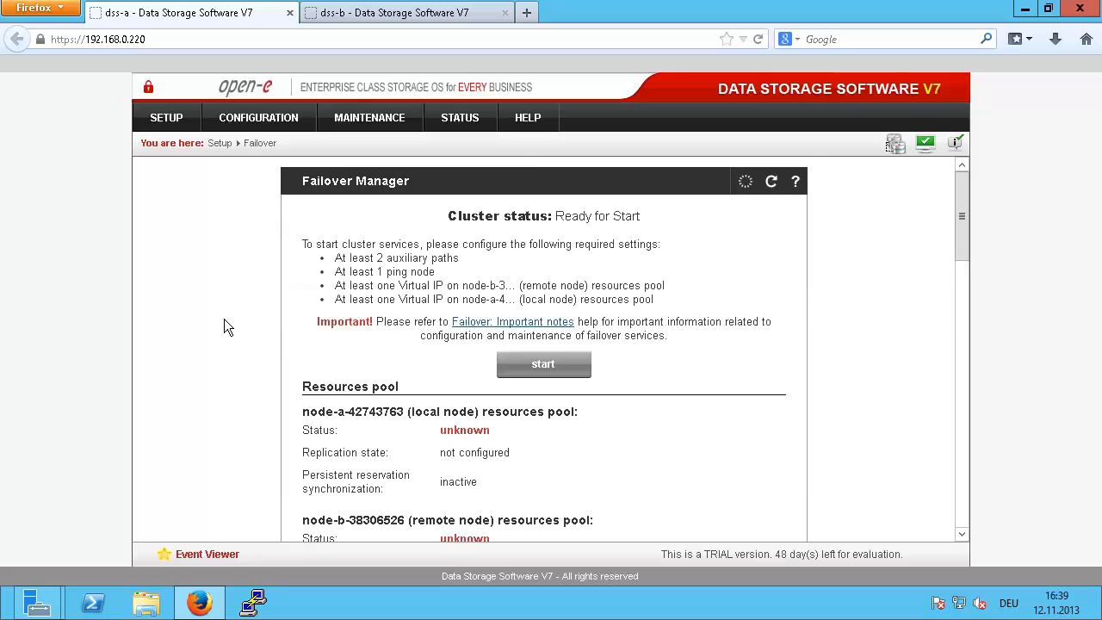
scroll(223, 325, down, 4)
scroll(224, 322, down, 8)
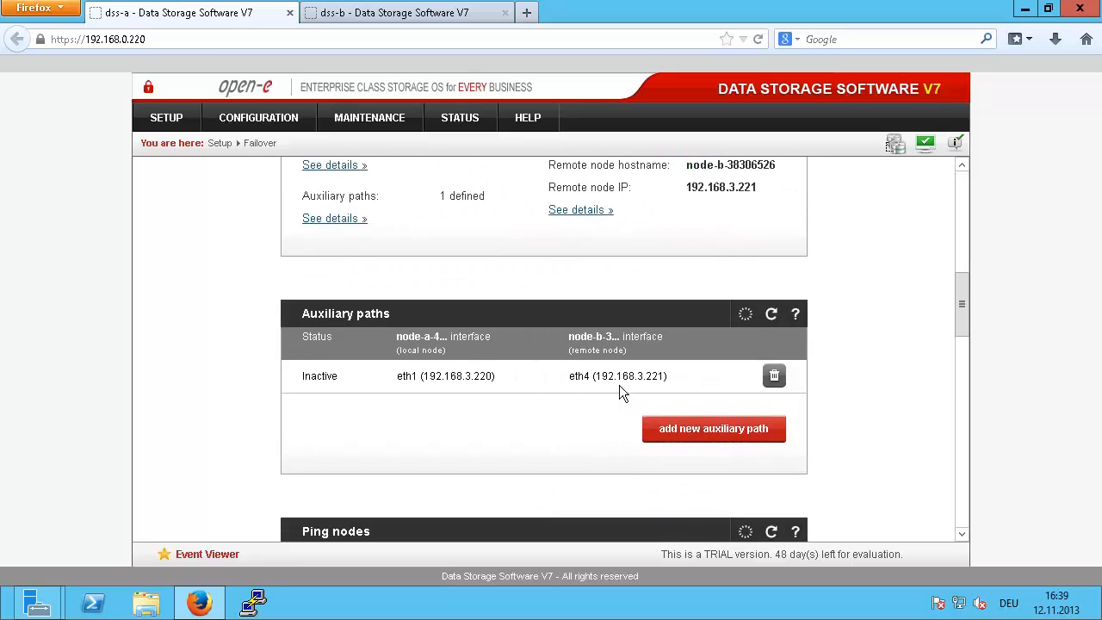
scroll(637, 371, down, 2)
Step: Add an auxiliary path from local eth3 to remote eth1
click(656, 359)
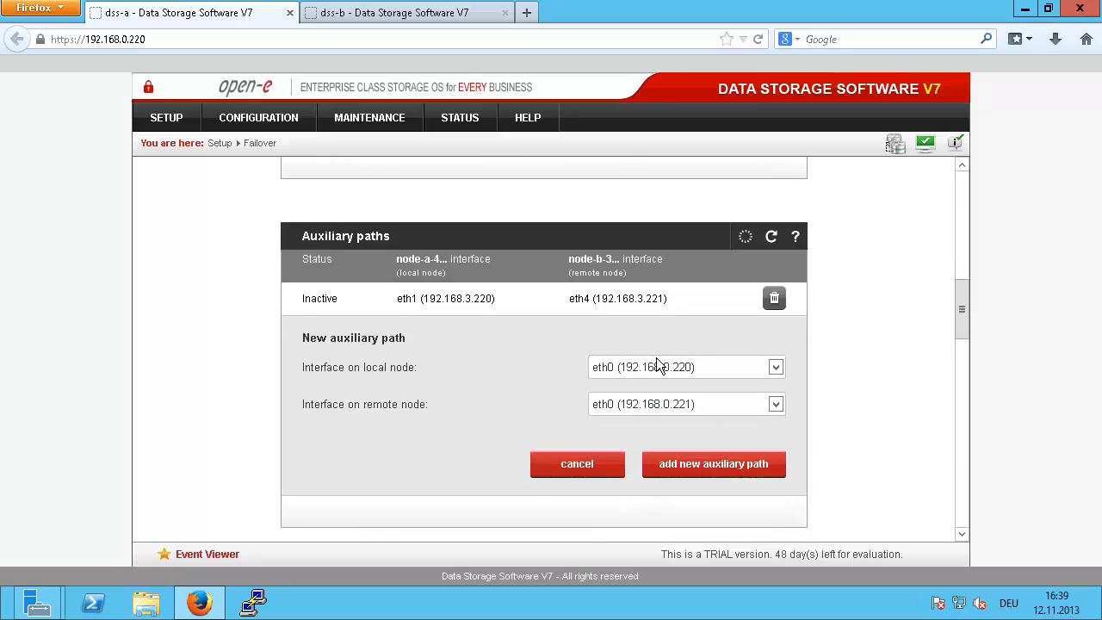
scroll(629, 327, down, 2)
click(686, 290)
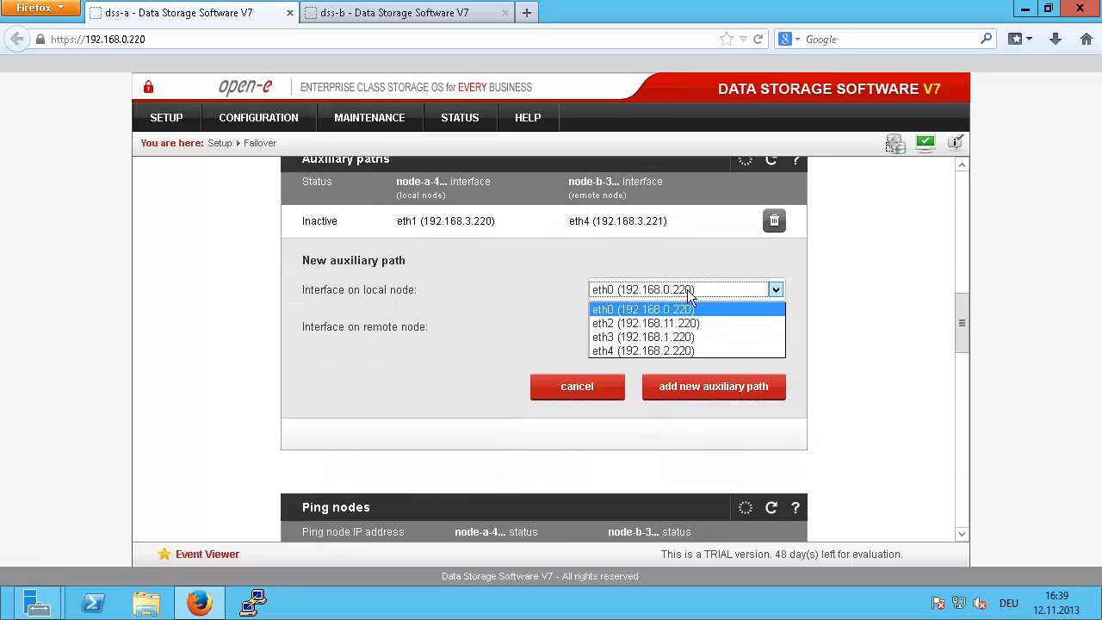
click(670, 338)
click(667, 330)
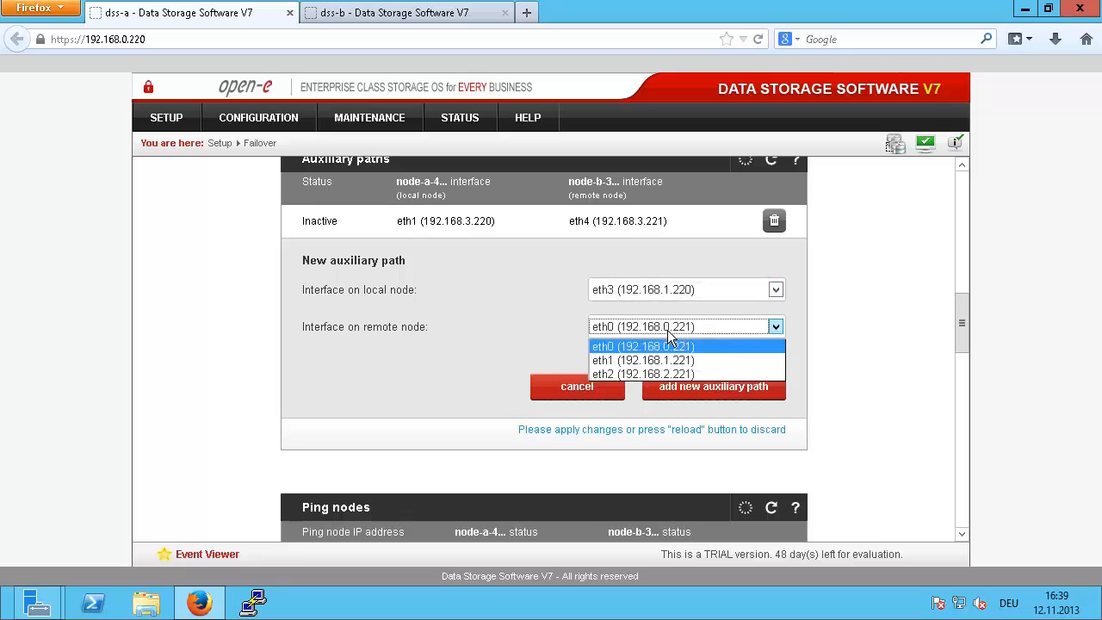
click(685, 360)
click(695, 387)
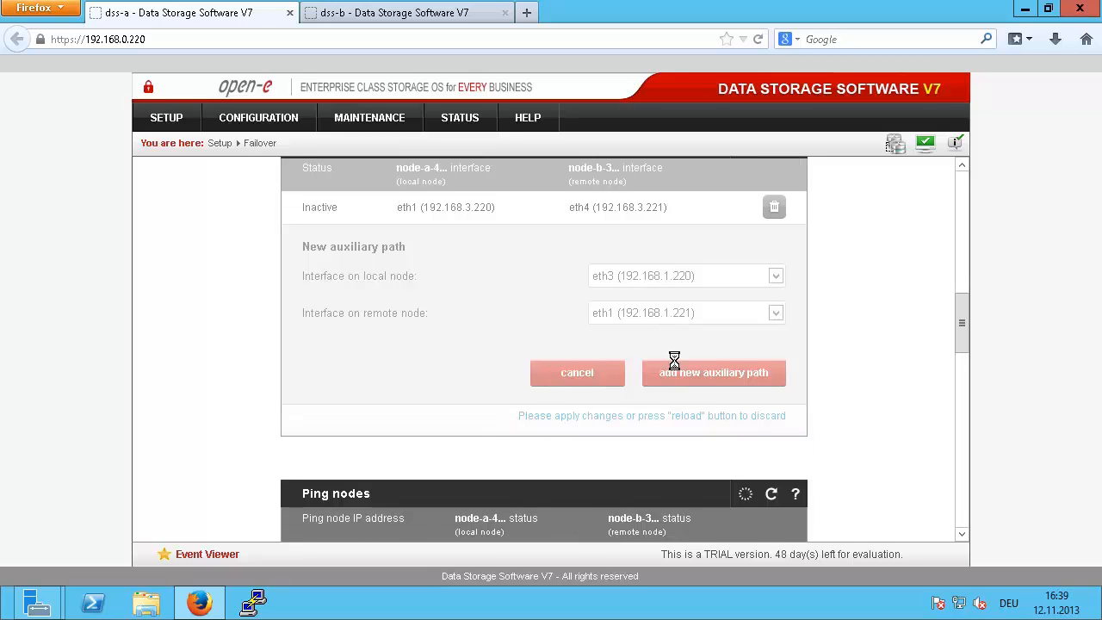
Step: Add a second auxiliary path from local eth4 to remote eth2
click(675, 359)
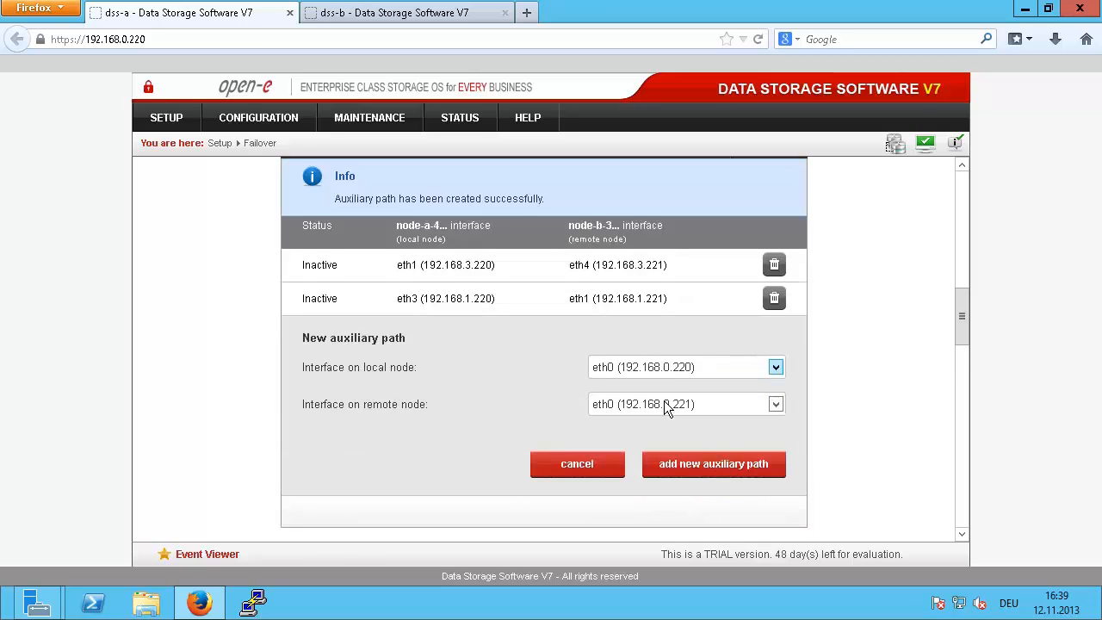
scroll(661, 296, down, 2)
click(651, 290)
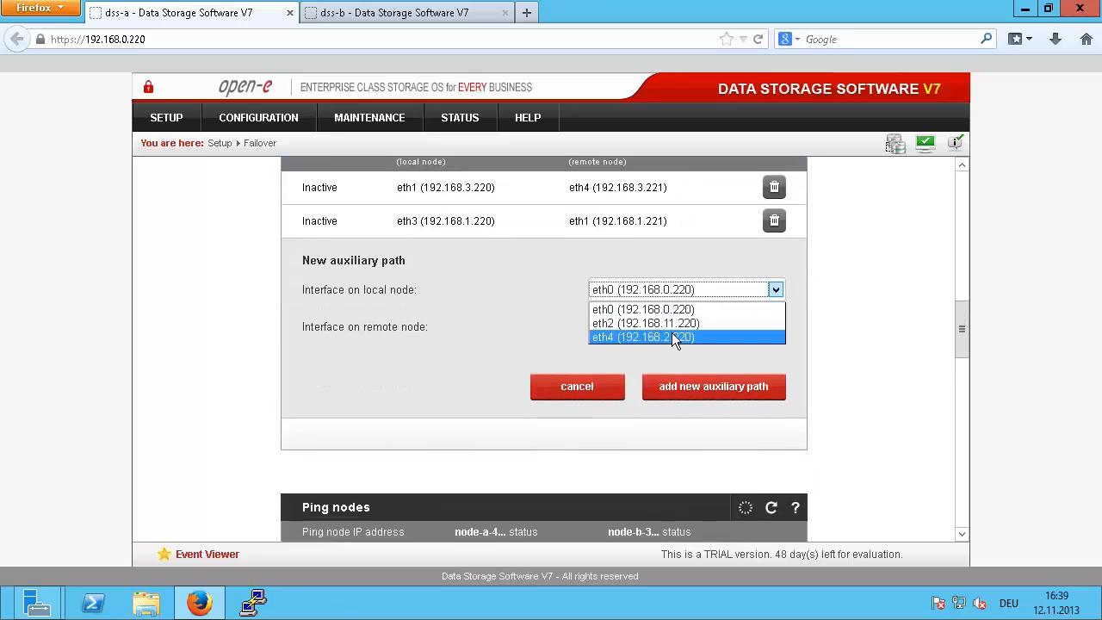
click(671, 336)
click(672, 331)
click(670, 359)
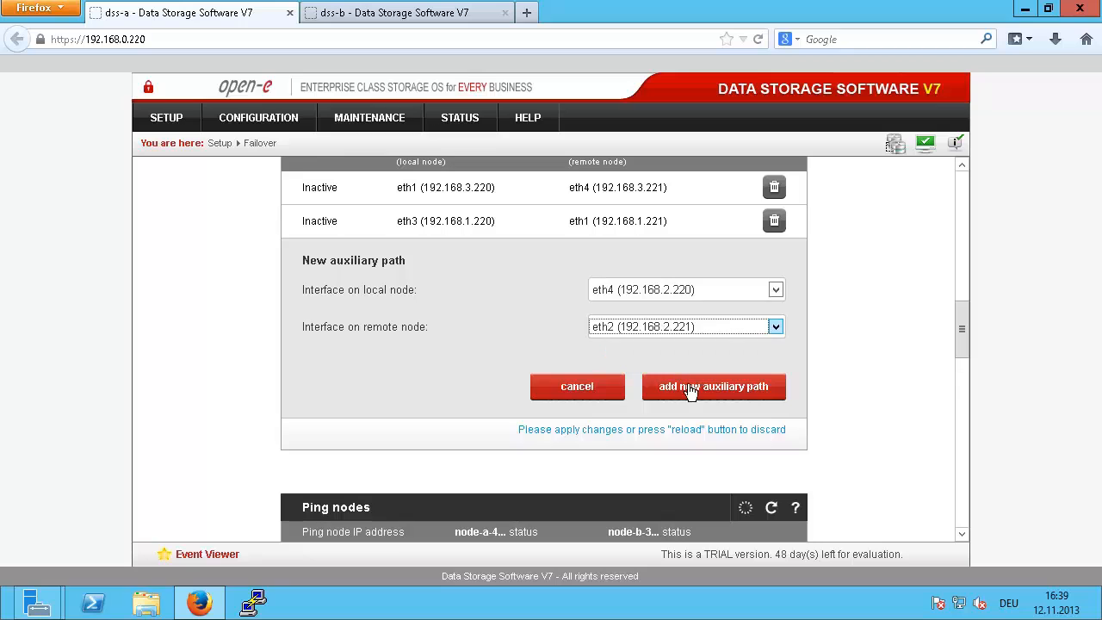
click(689, 386)
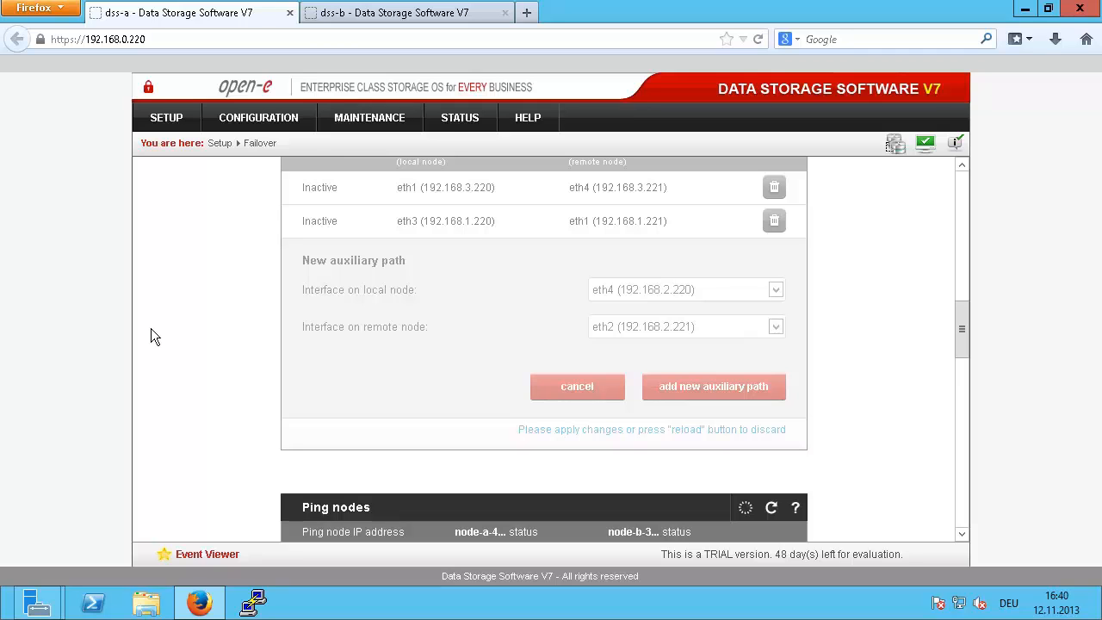
scroll(218, 351, down, 2)
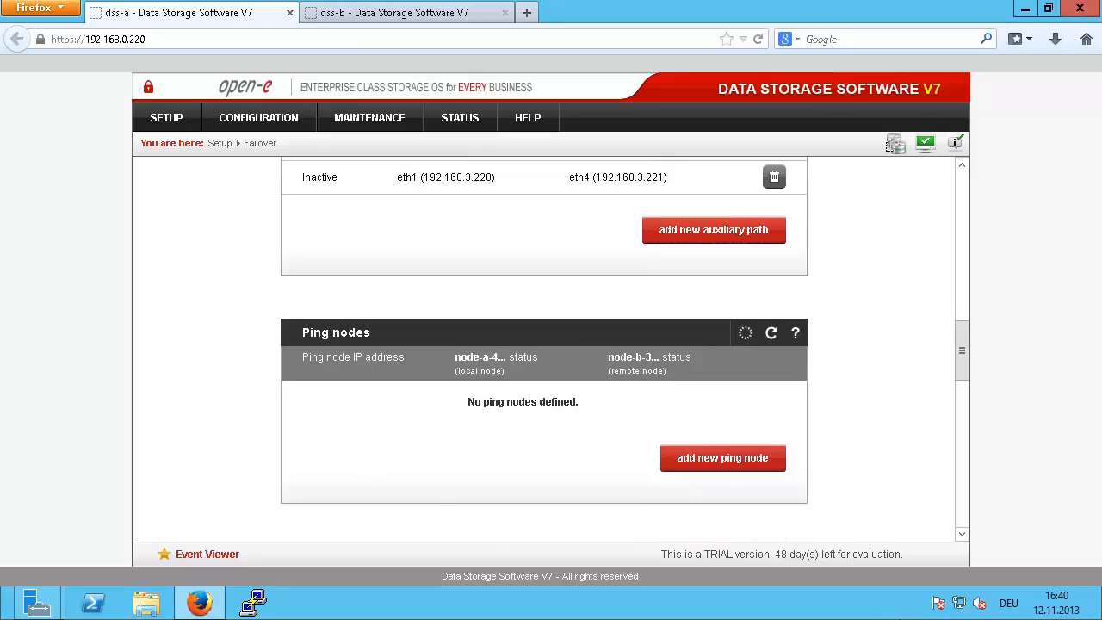
Step: Open the Windows Network and Sharing Center from the tray network icon
click(962, 605)
click(780, 602)
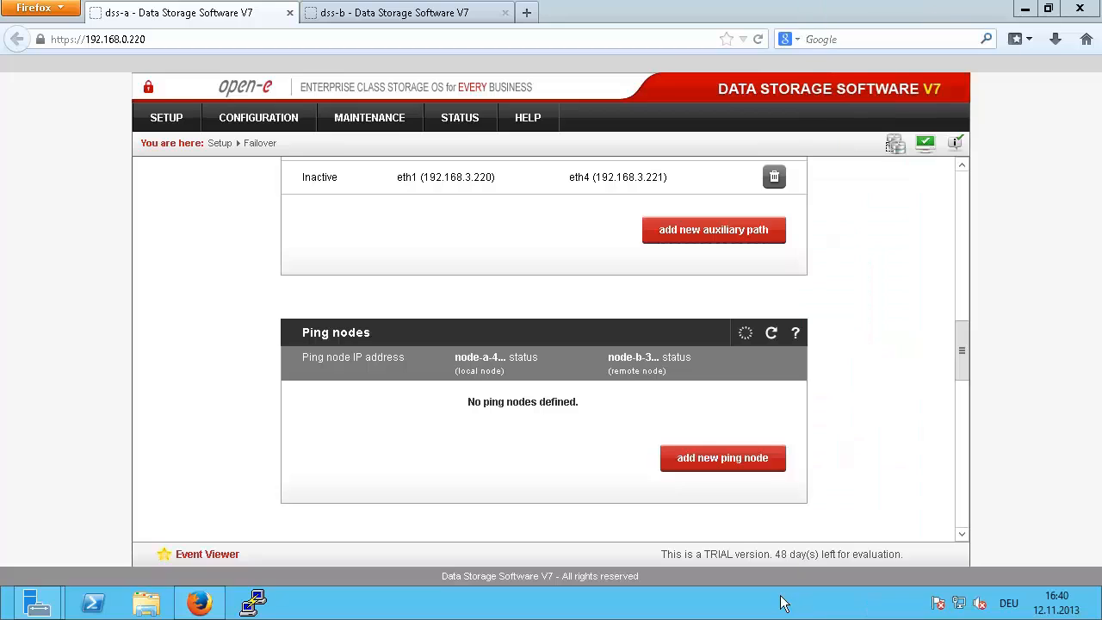
right_click(960, 602)
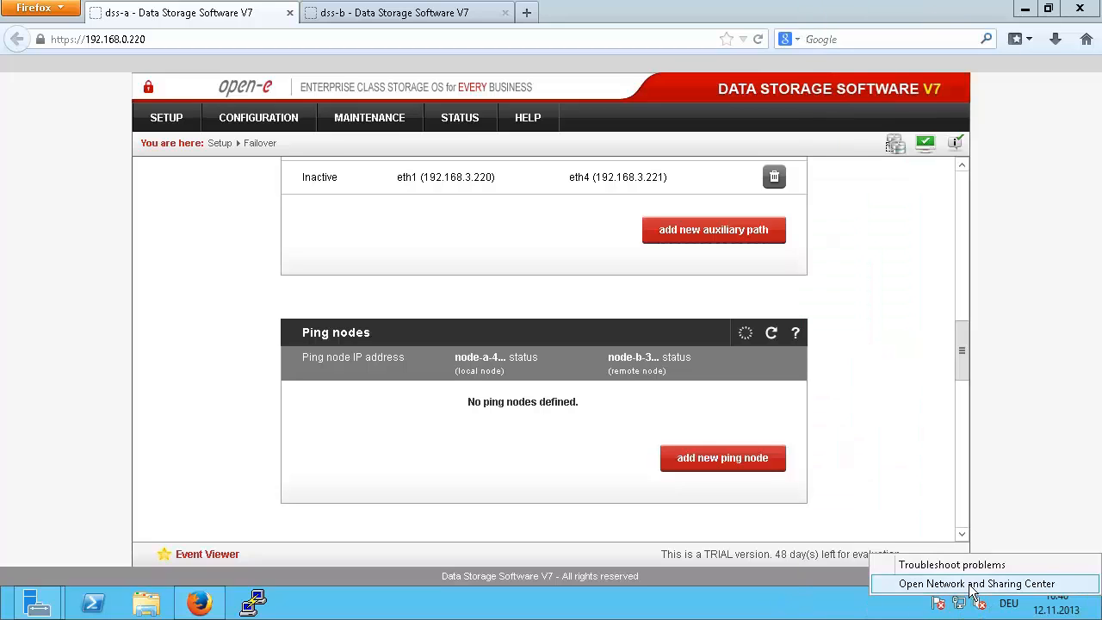
click(971, 586)
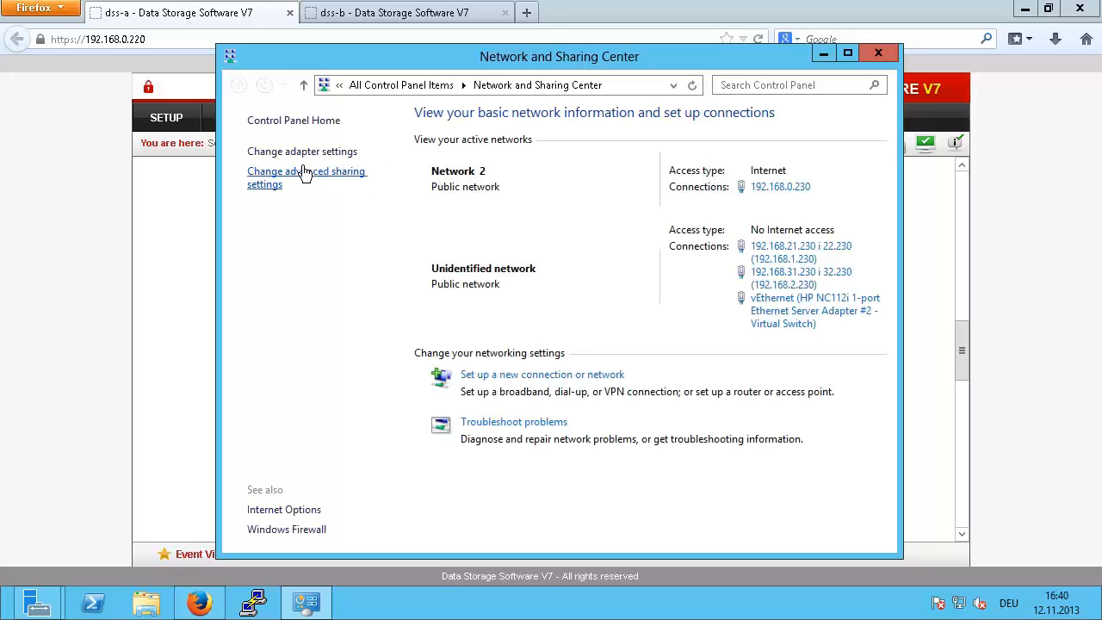
click(303, 172)
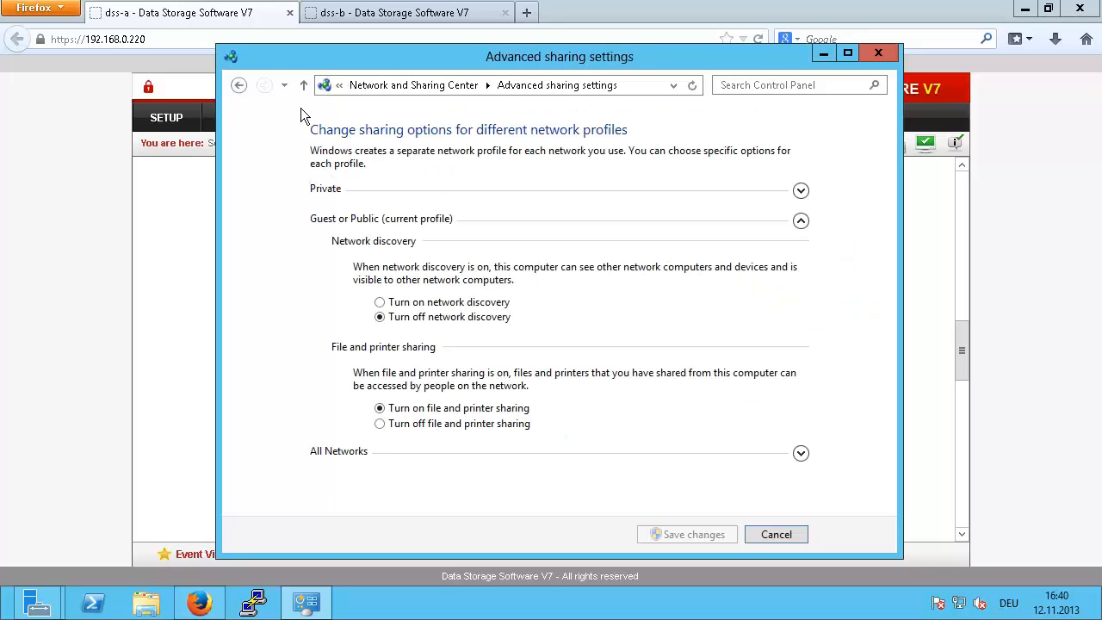
click(239, 84)
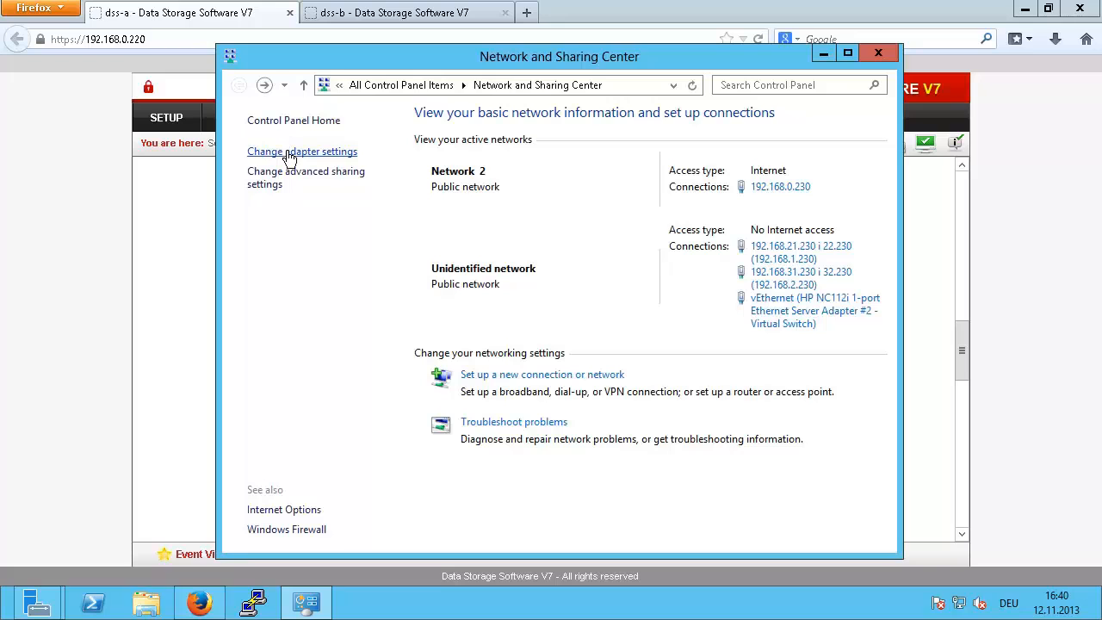
Step: Show the detailed IP configuration of the 192.168.21.230 adapter
click(289, 156)
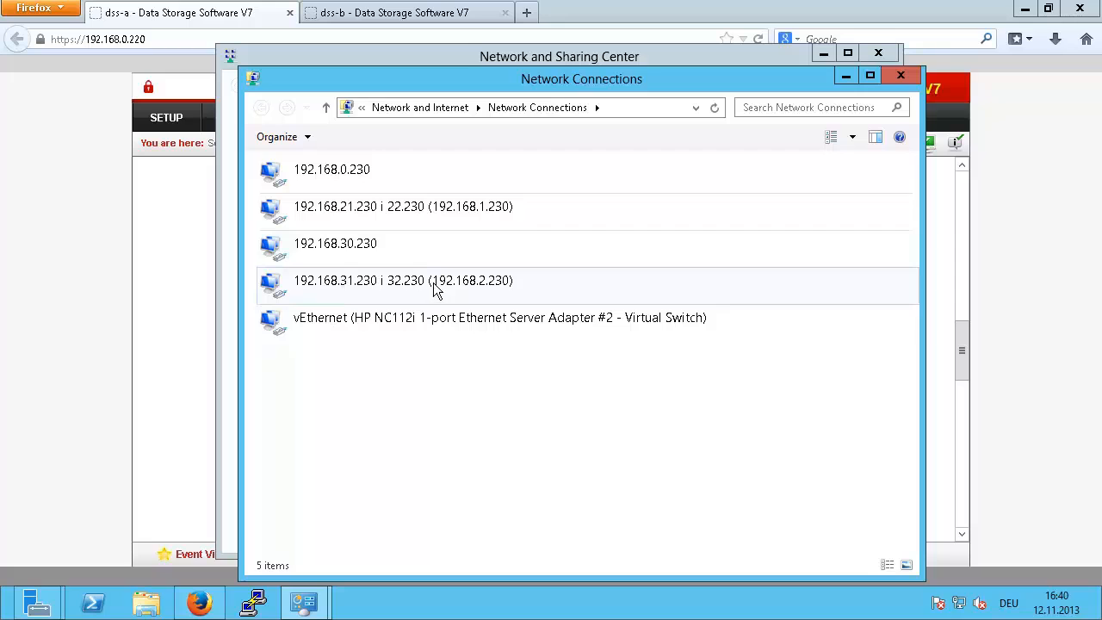
right_click(391, 210)
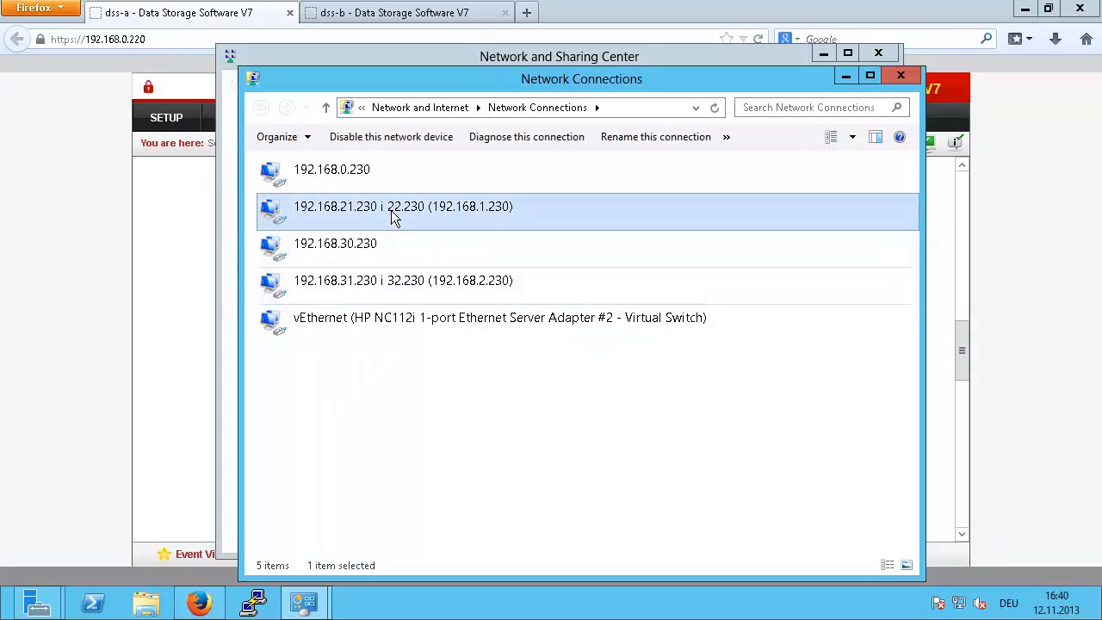
click(430, 241)
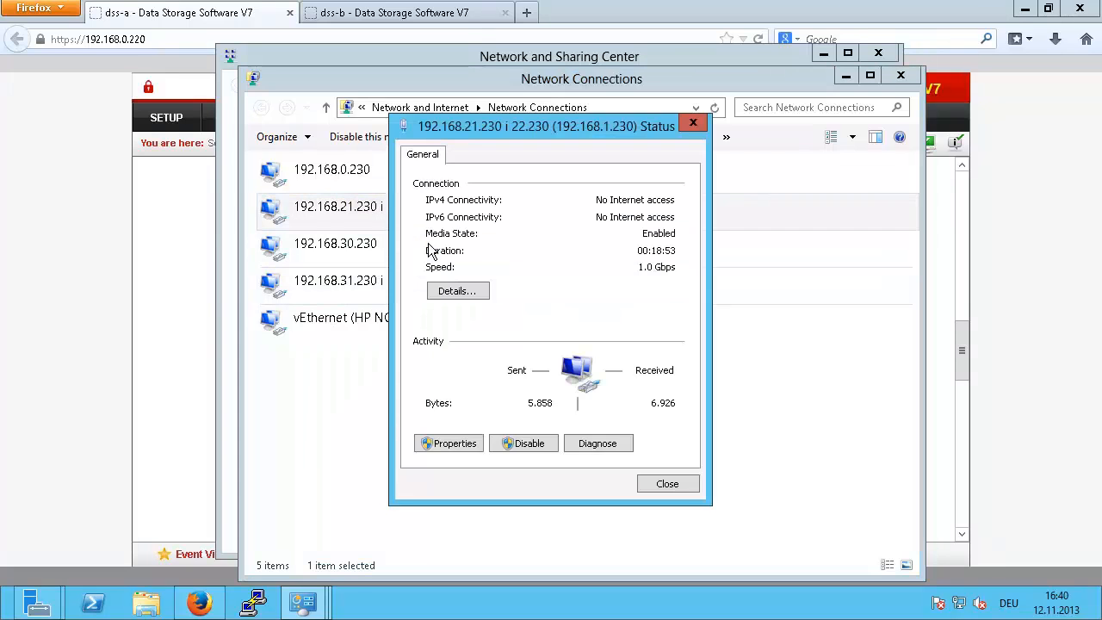
click(448, 293)
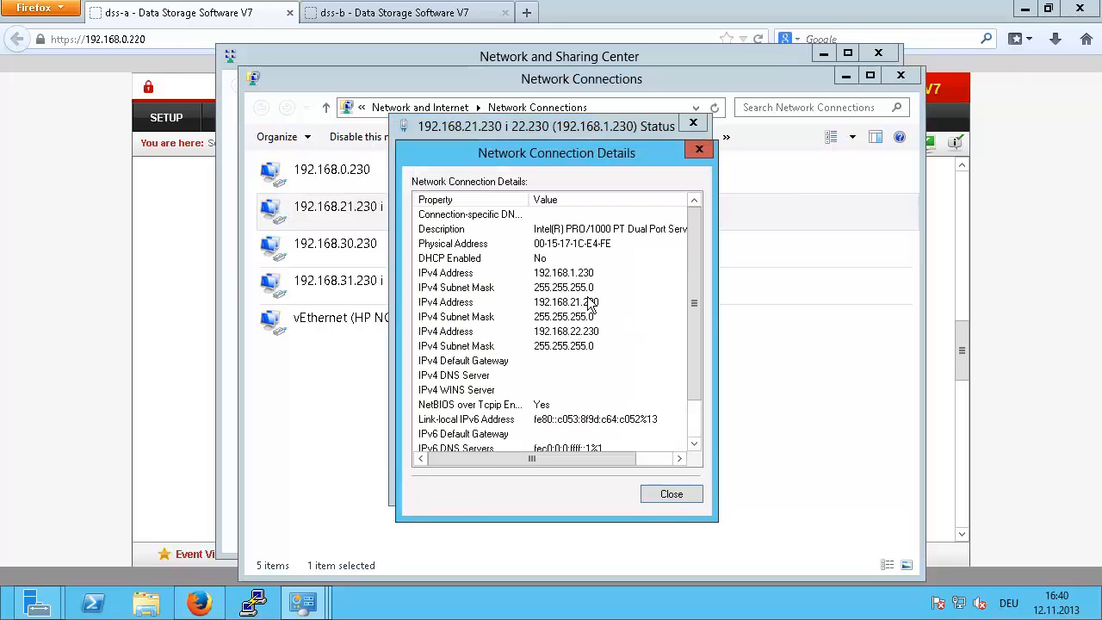
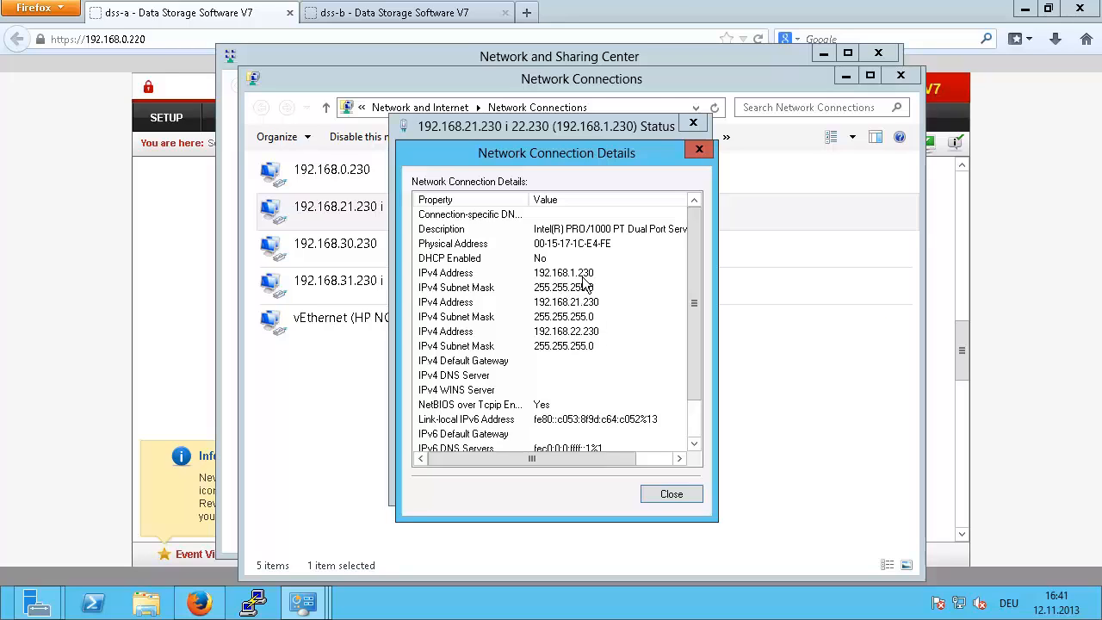
Step: Open the adapter's IPv4 properties and its Advanced TCP/IP settings for review
click(665, 494)
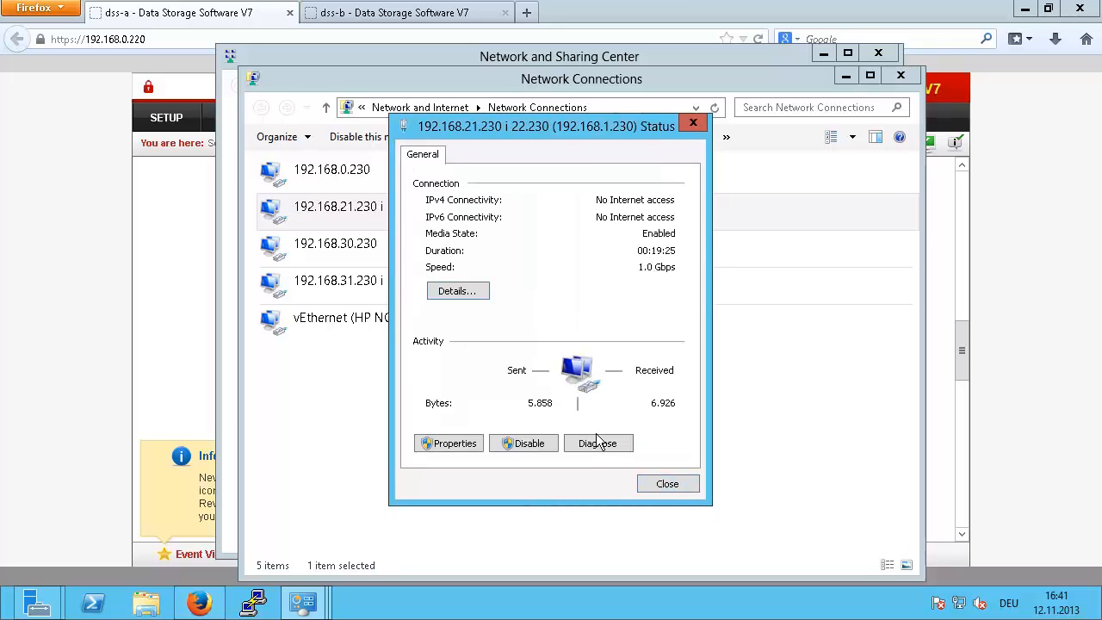
click(445, 443)
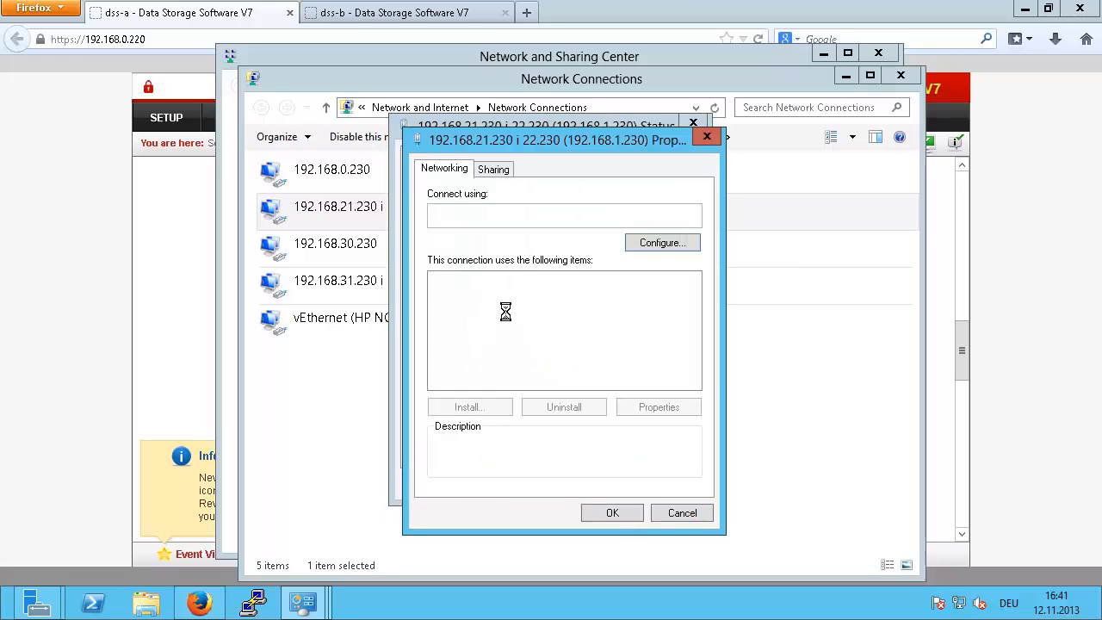
scroll(585, 344, down, 2)
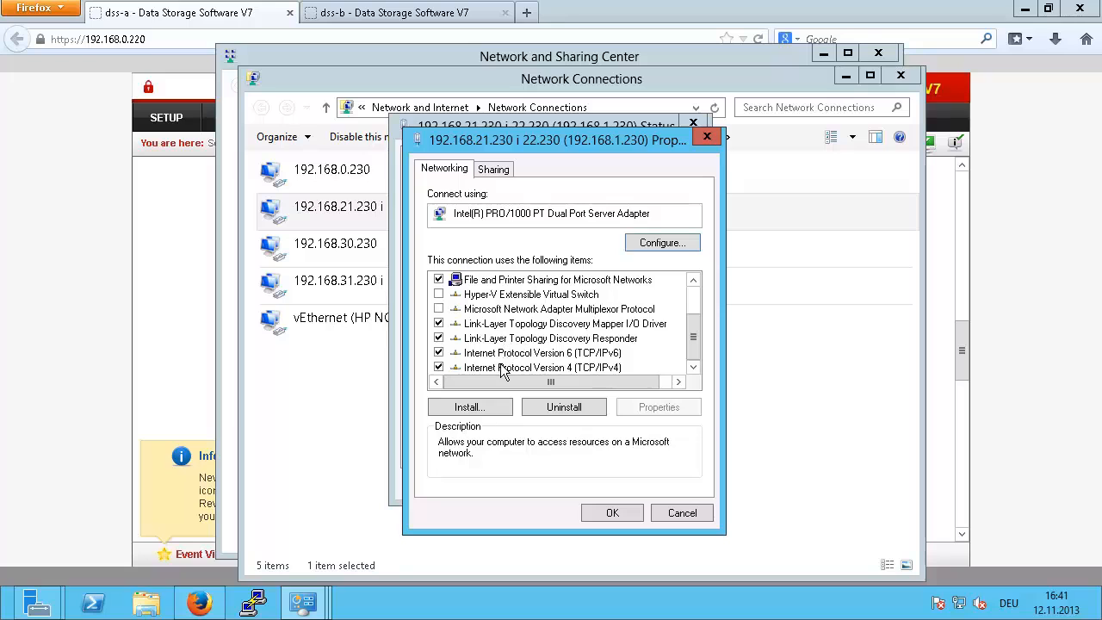
click(500, 366)
click(666, 408)
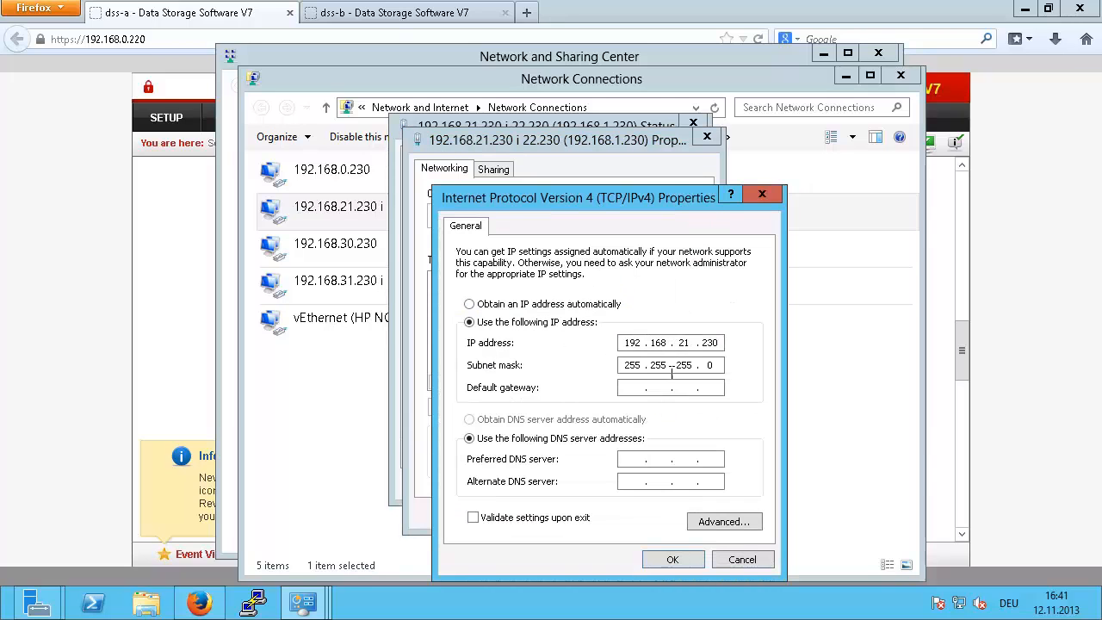
click(723, 521)
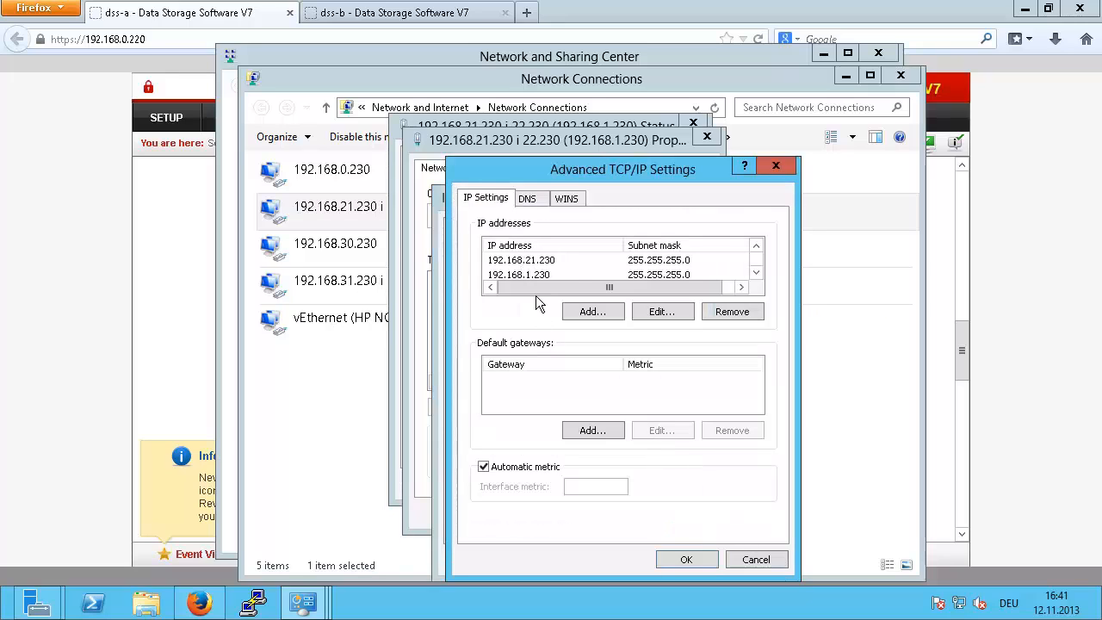
Step: Inspect the IP address list, opening and cancelling the add-address form without adding anything
click(757, 273)
click(756, 273)
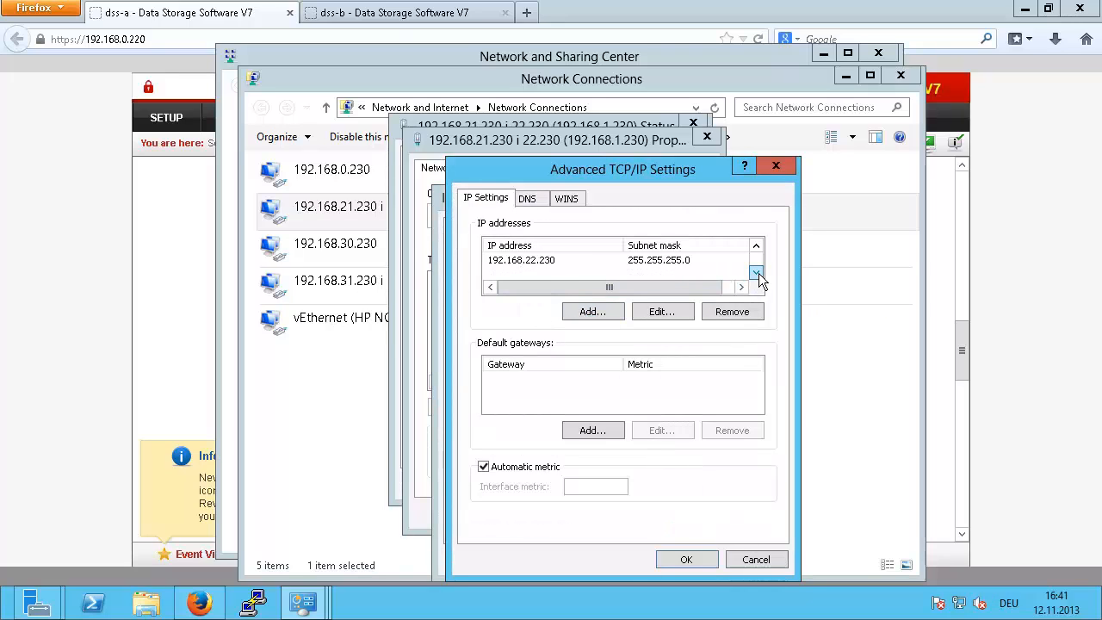
click(590, 310)
click(718, 342)
click(755, 246)
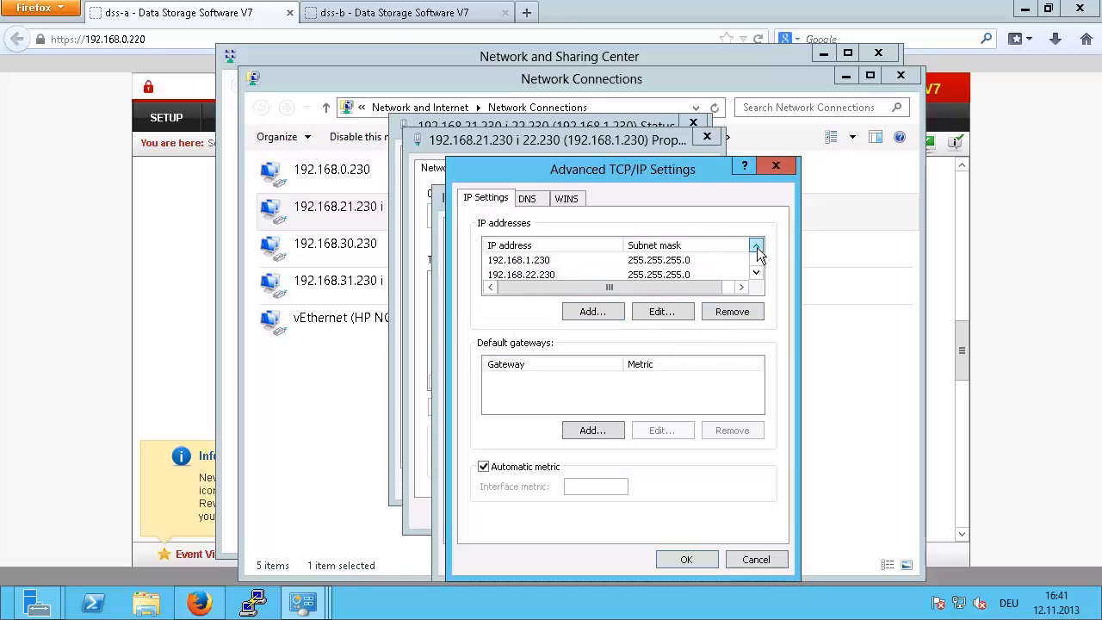
click(756, 246)
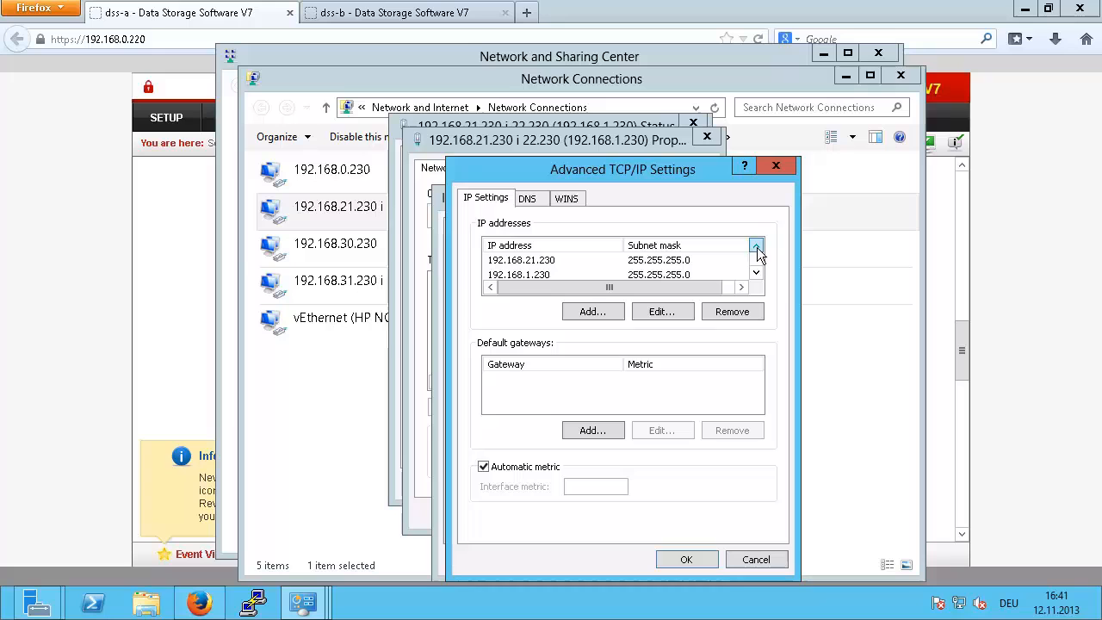
Step: Cancel all adapter dialogs unchanged and close the Status and Network Connections windows
click(751, 560)
click(757, 561)
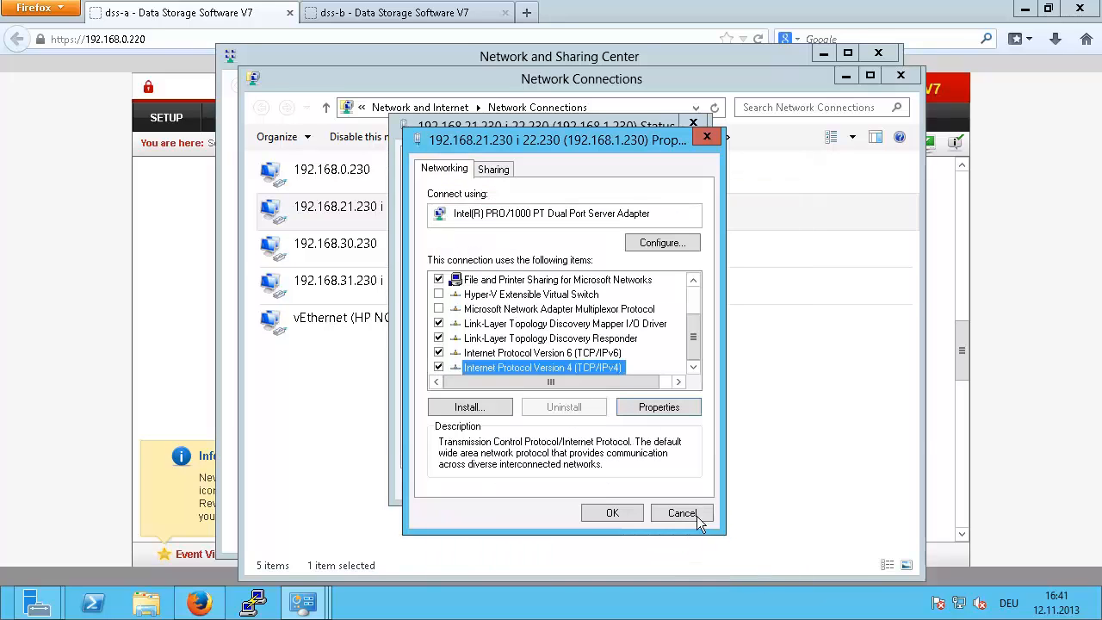
click(693, 514)
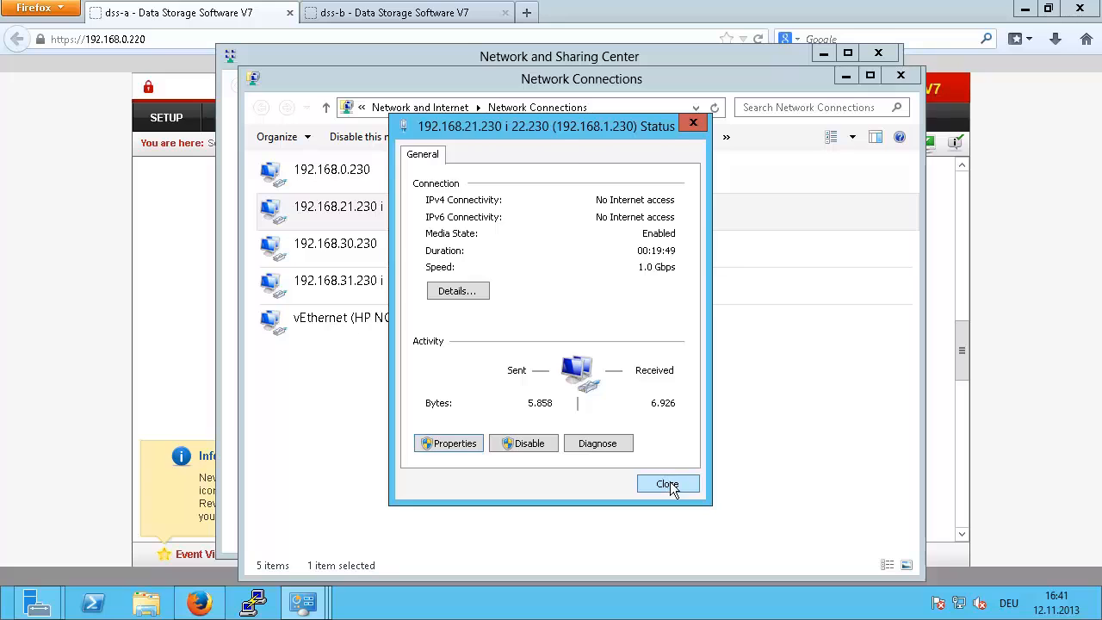
click(668, 484)
click(898, 74)
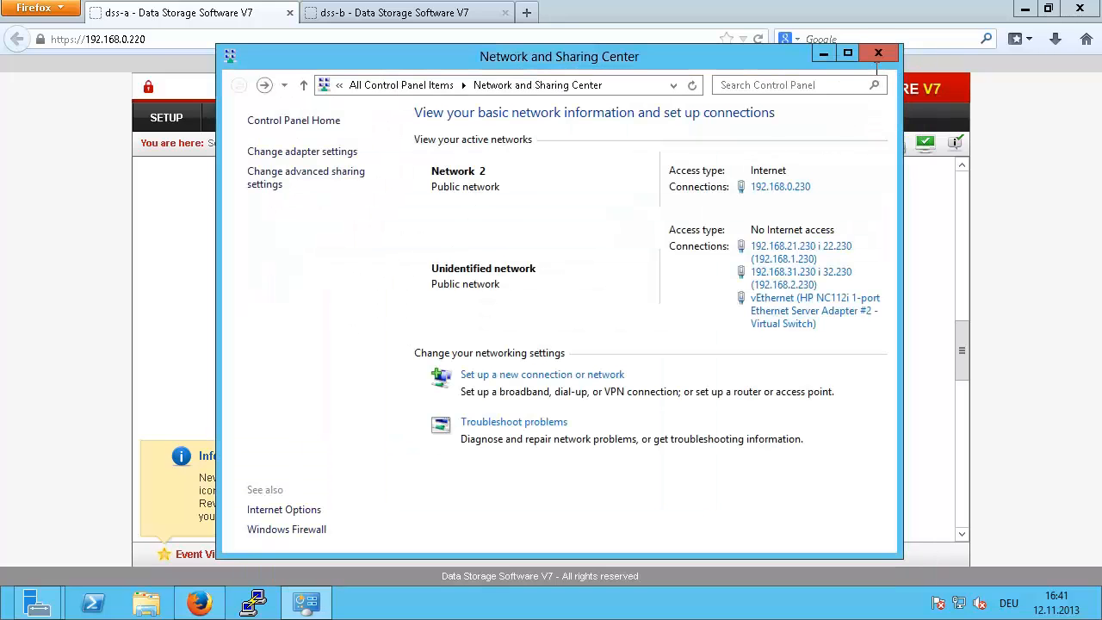
Step: Add ping node 192.168.1.230 to the failover configuration
click(878, 53)
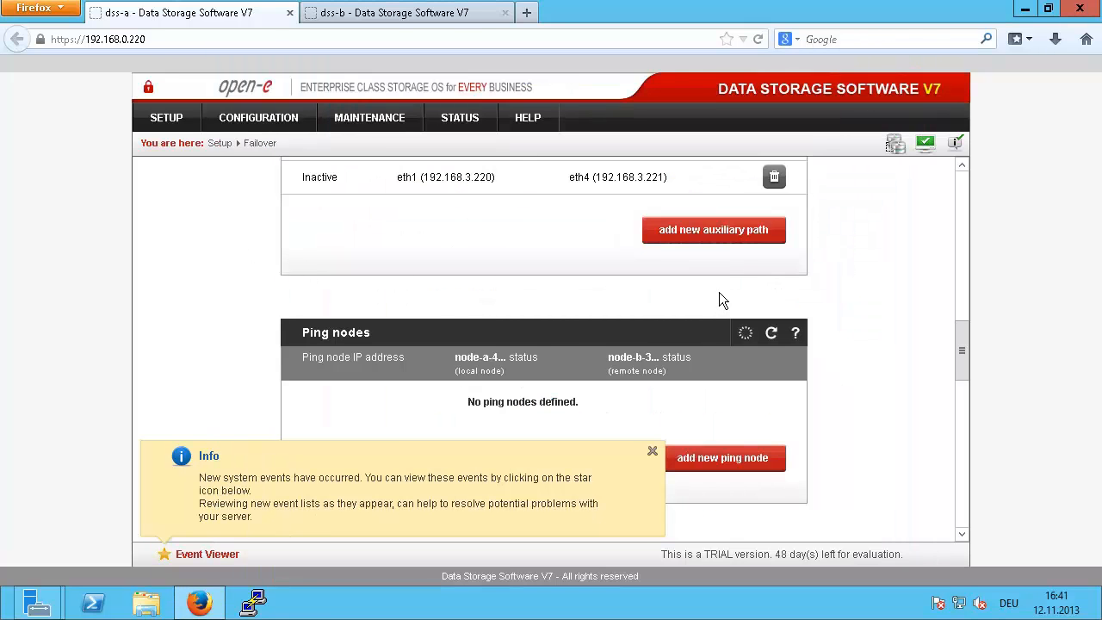
scroll(672, 290, down, 3)
click(693, 301)
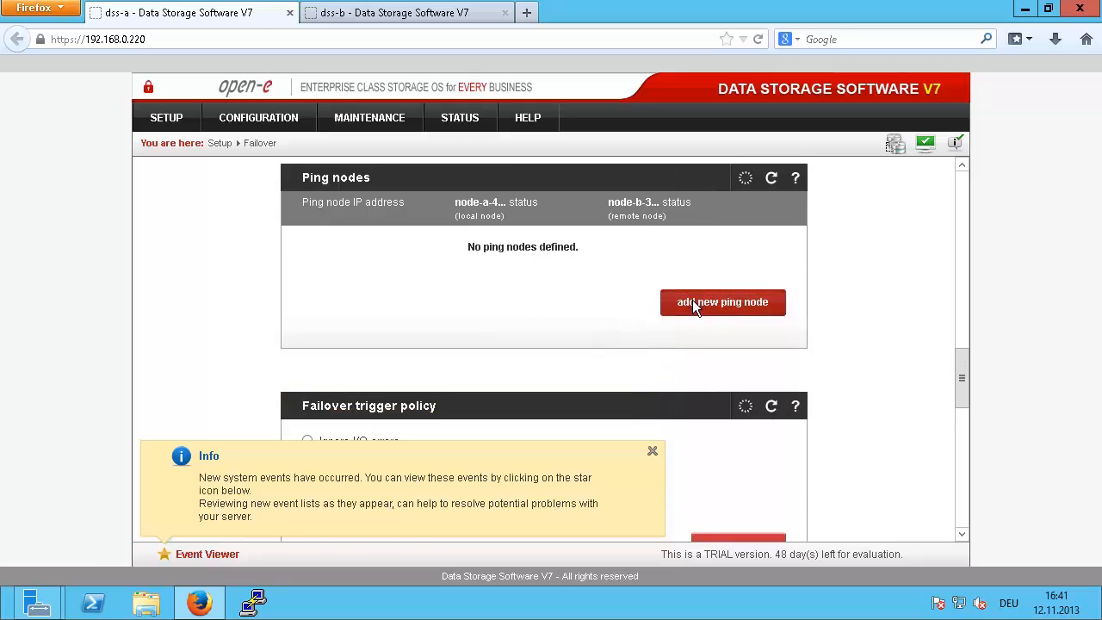
text(1)
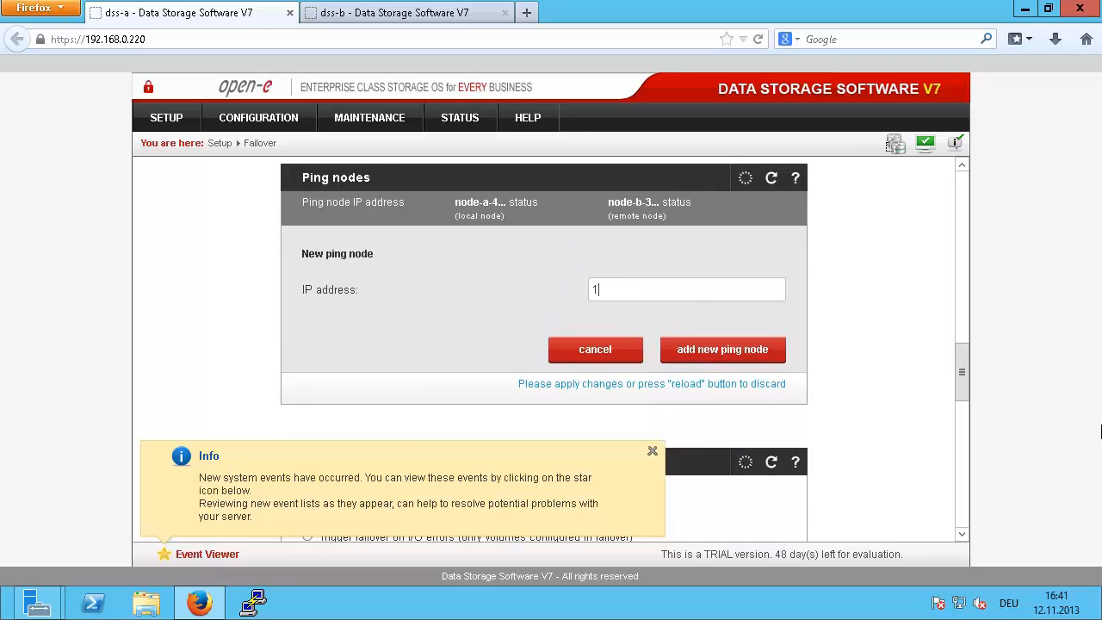
text(92.168.1.230)
click(742, 356)
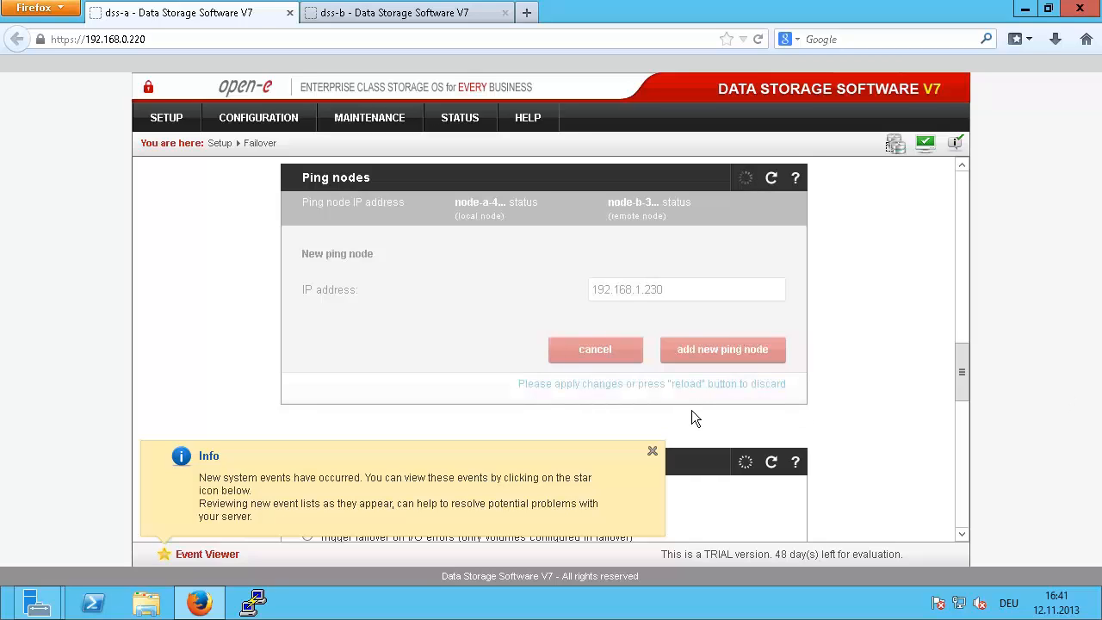
Step: Add a second ping node, 192.168.2.231
mouse_move(800, 3)
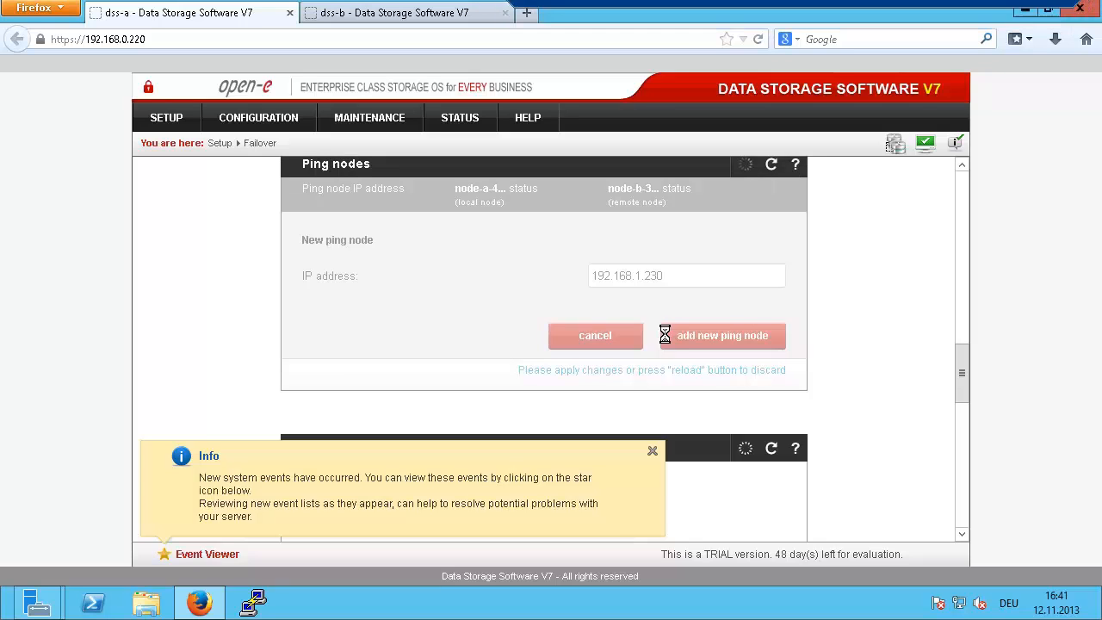
scroll(668, 326, down, 3)
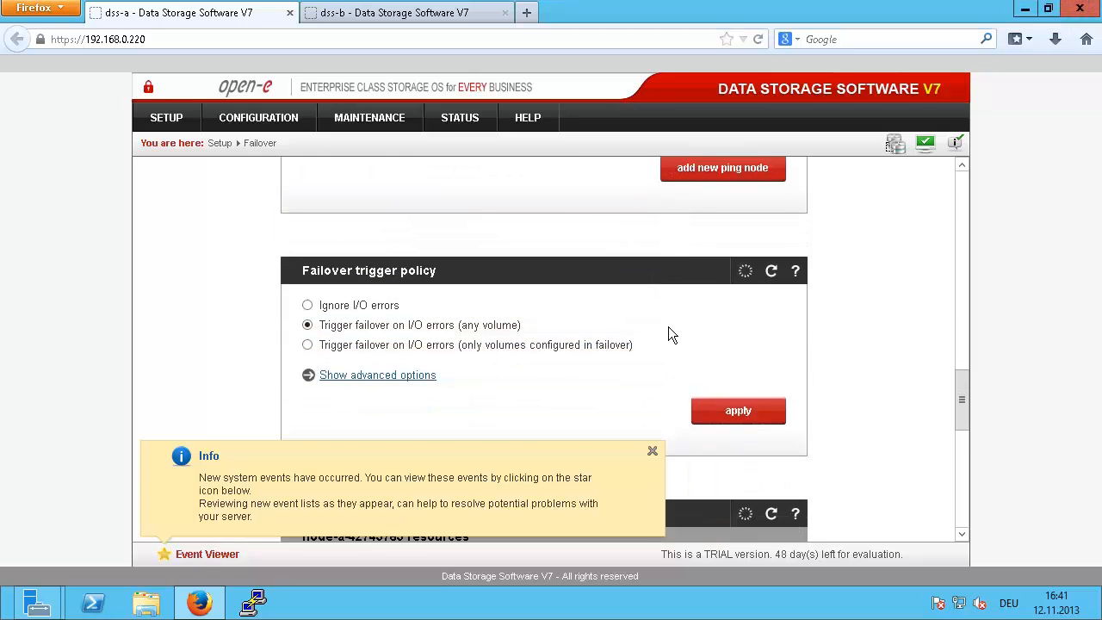
scroll(675, 301, up, 2)
scroll(699, 305, up, 2)
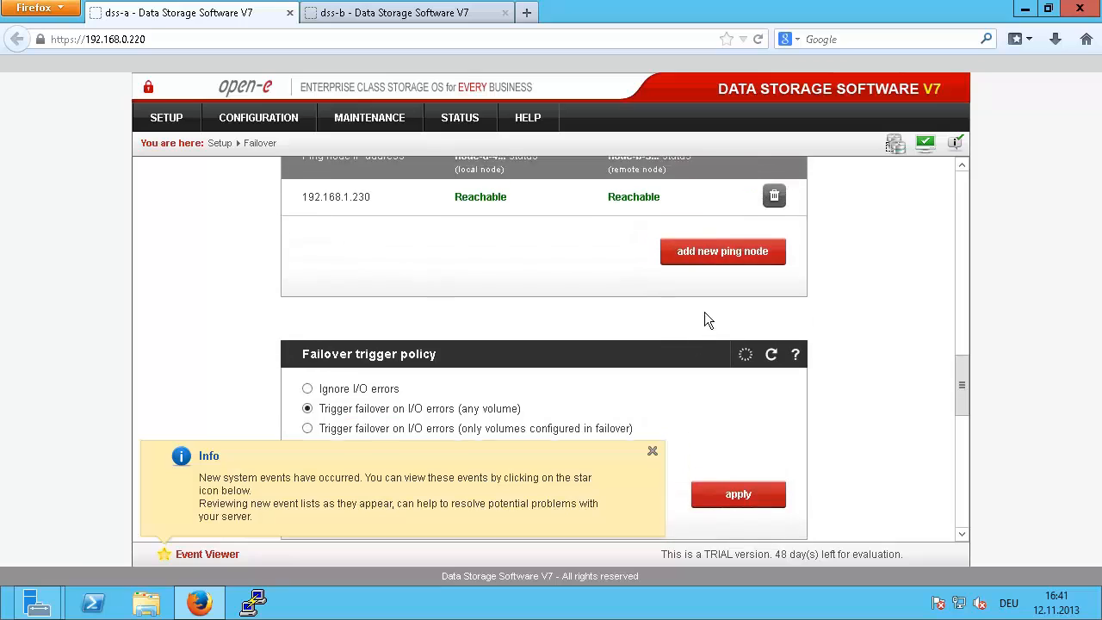
click(709, 289)
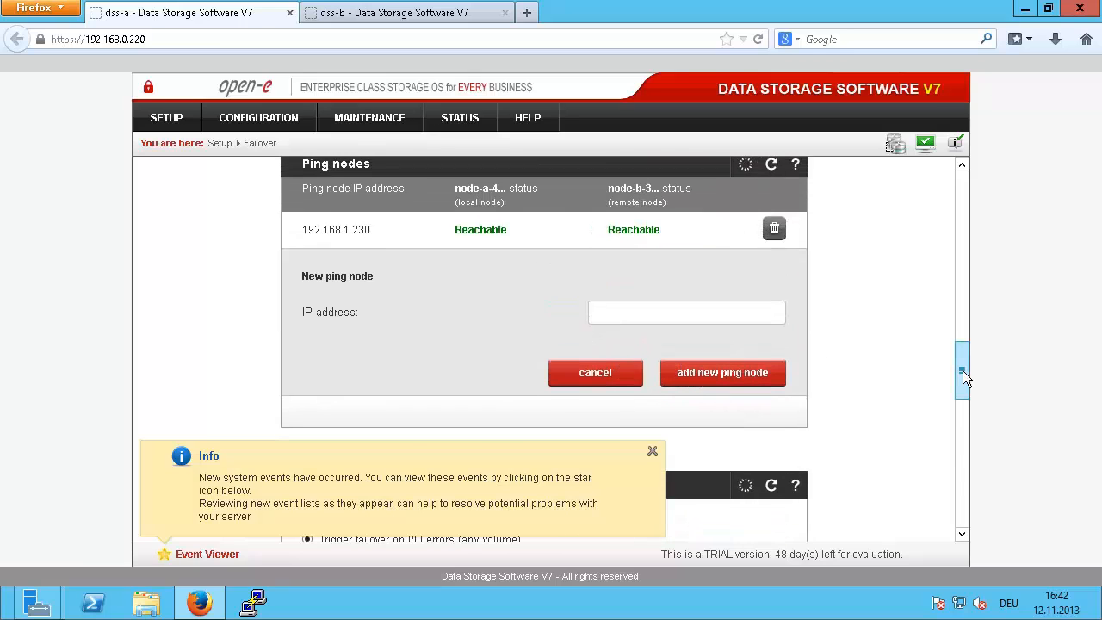
text(192.168.2.231)
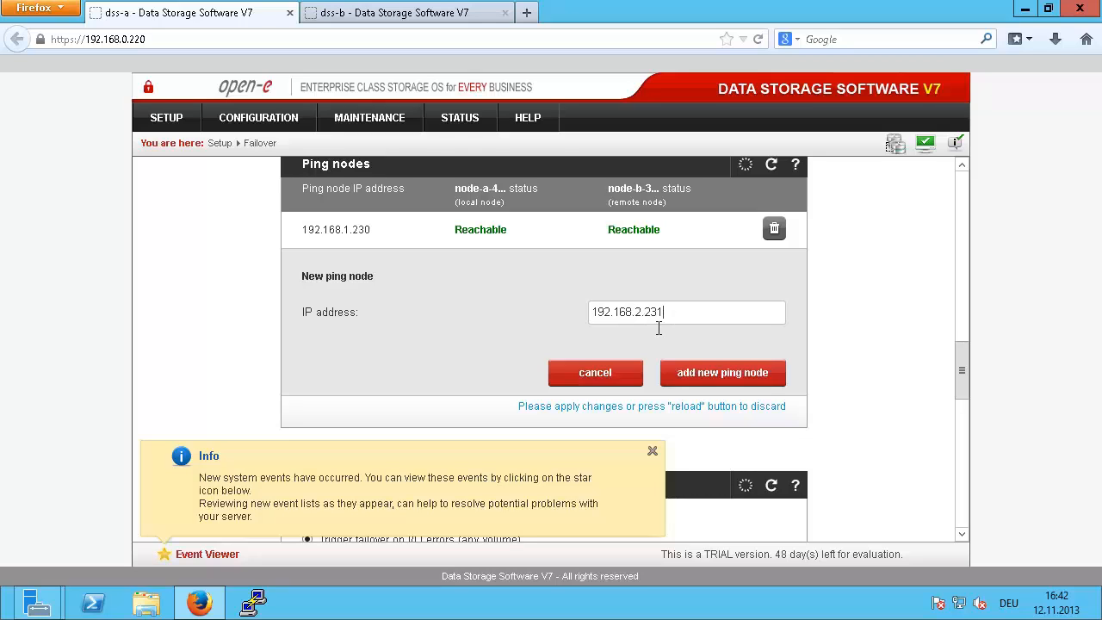
click(717, 377)
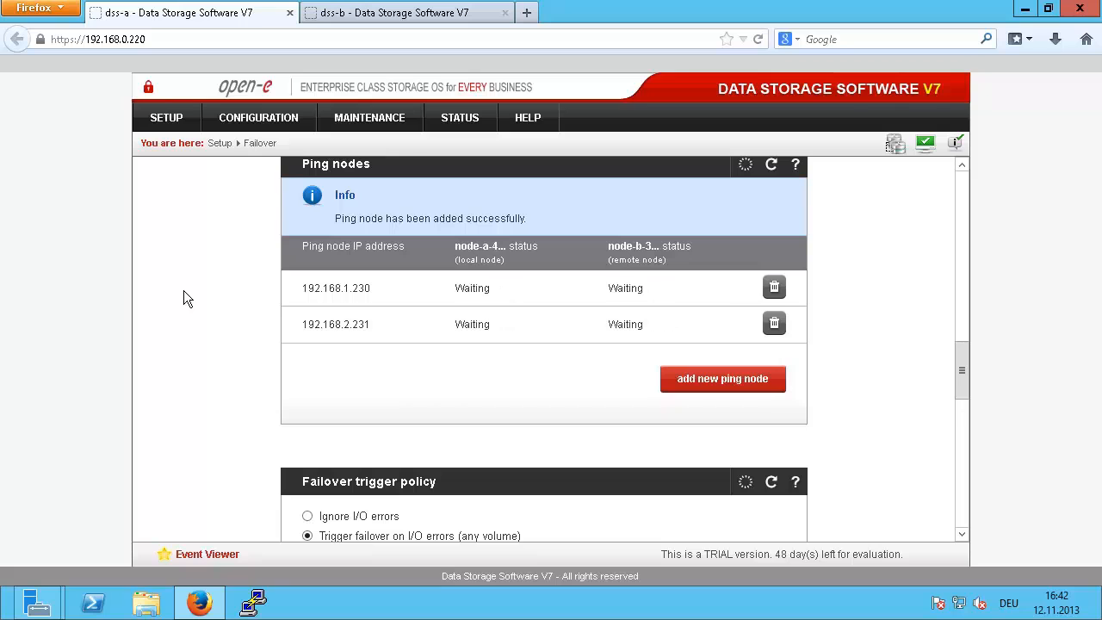
scroll(183, 293, down, 5)
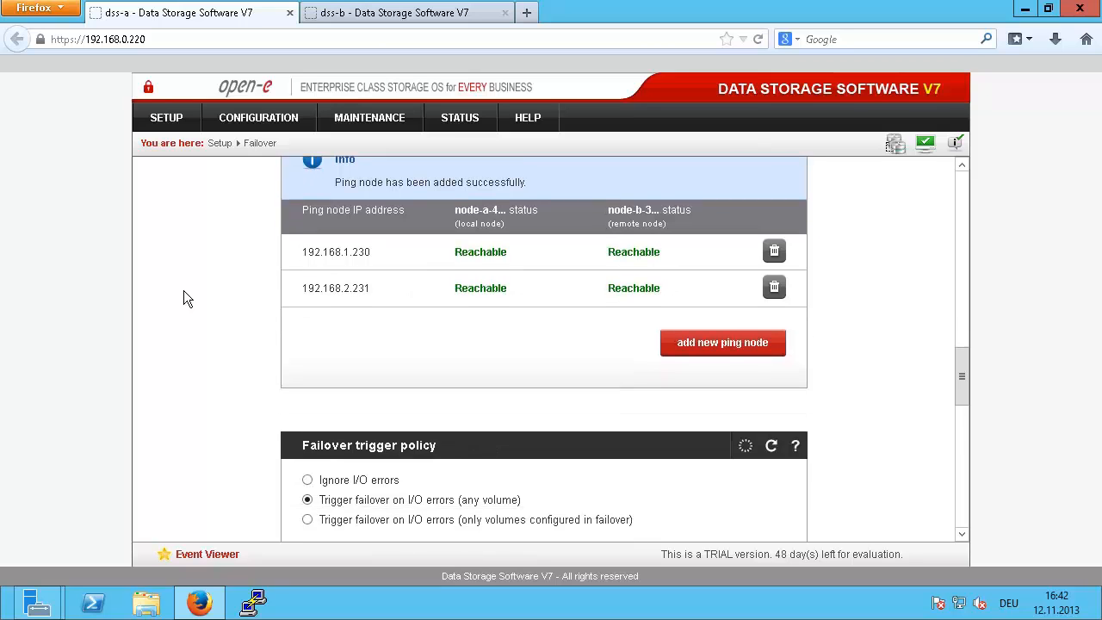
scroll(187, 299, down, 5)
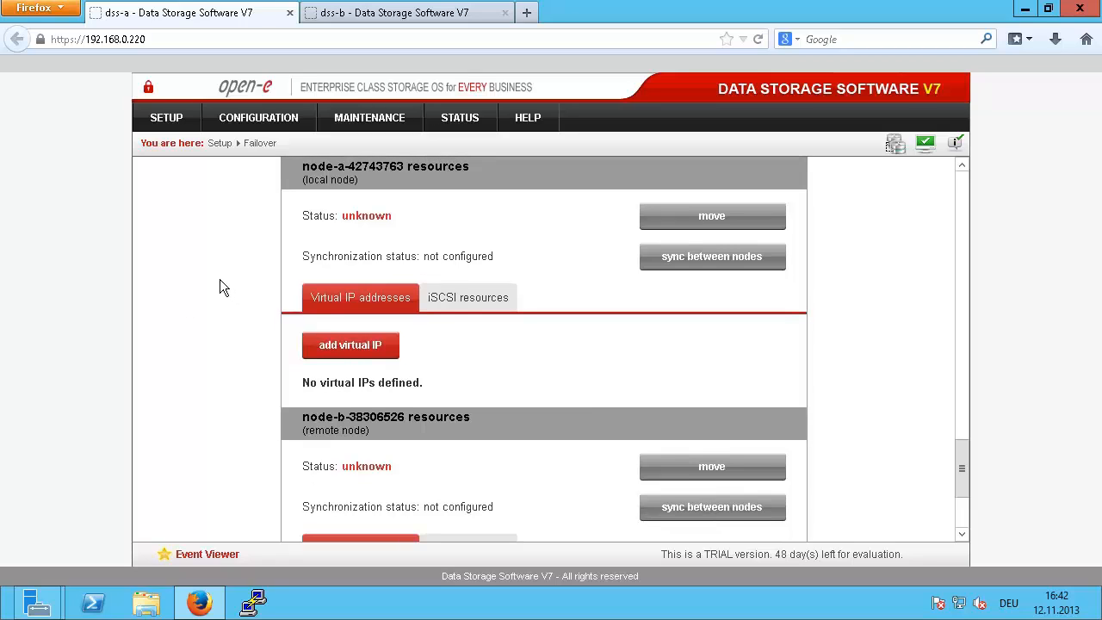
Step: Create node-a virtual IP 192.168.21.100 on local eth3 (192.168.1.220) and remote eth1 (192.168.1.221)
click(354, 346)
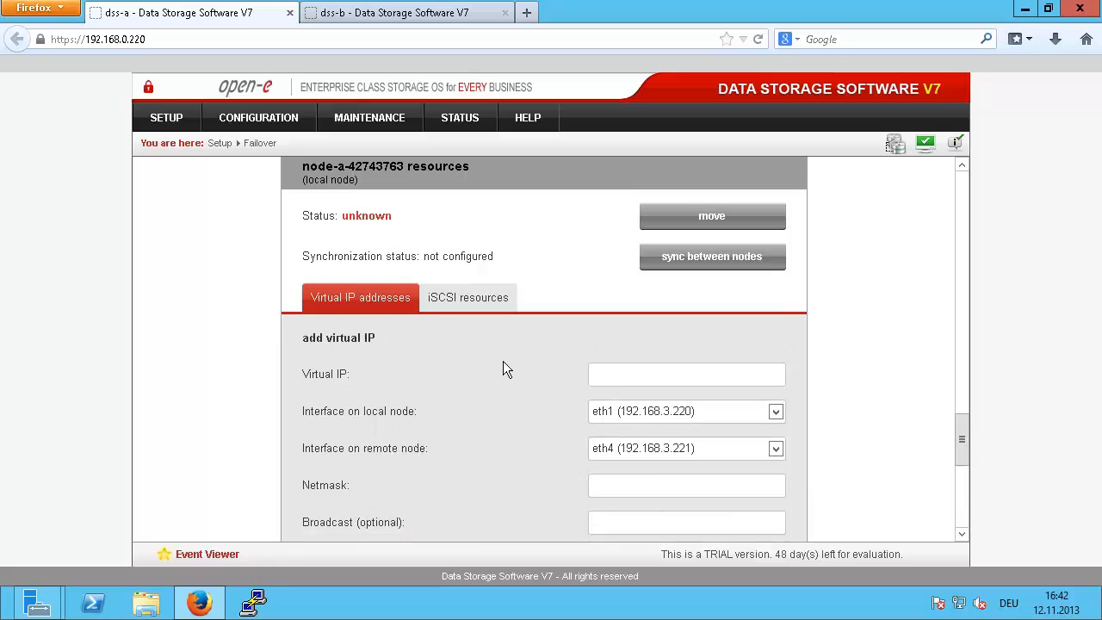
click(705, 371)
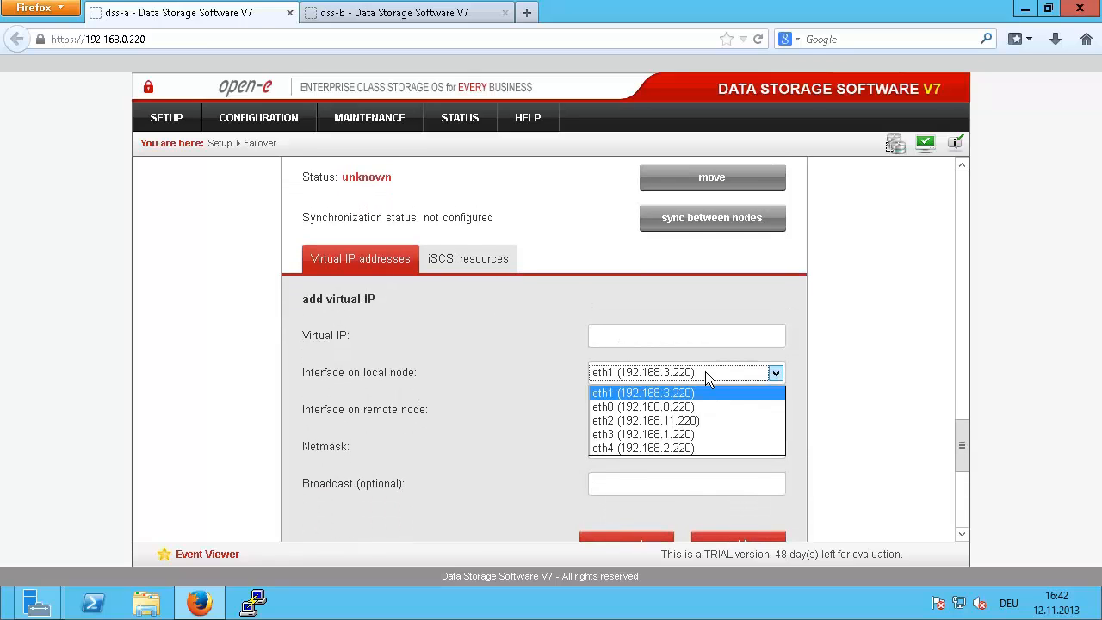
click(694, 432)
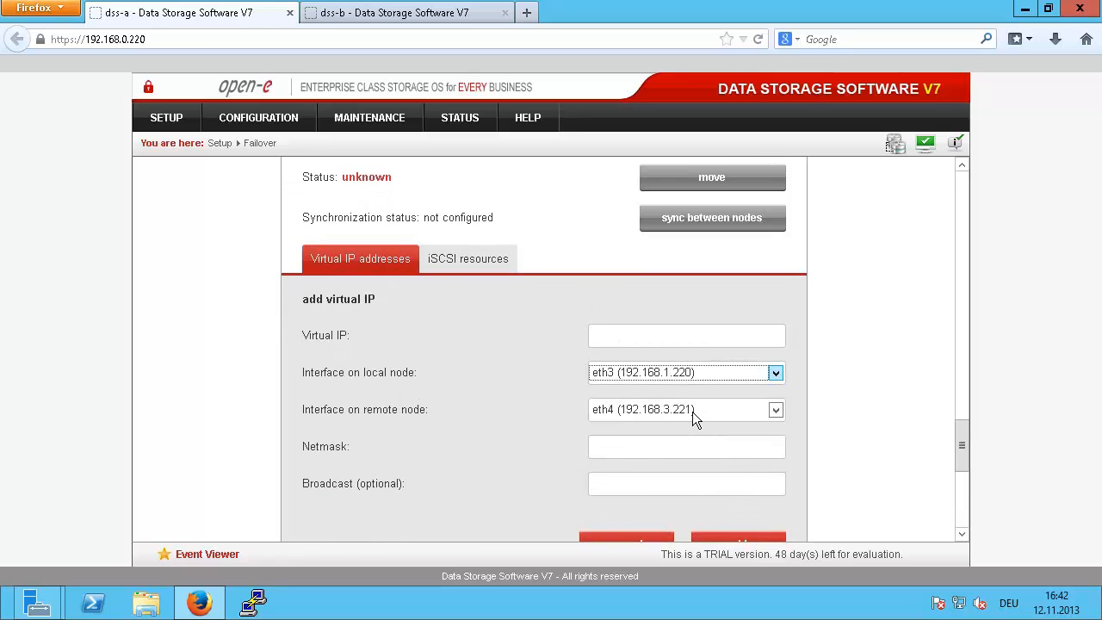
click(691, 409)
click(691, 457)
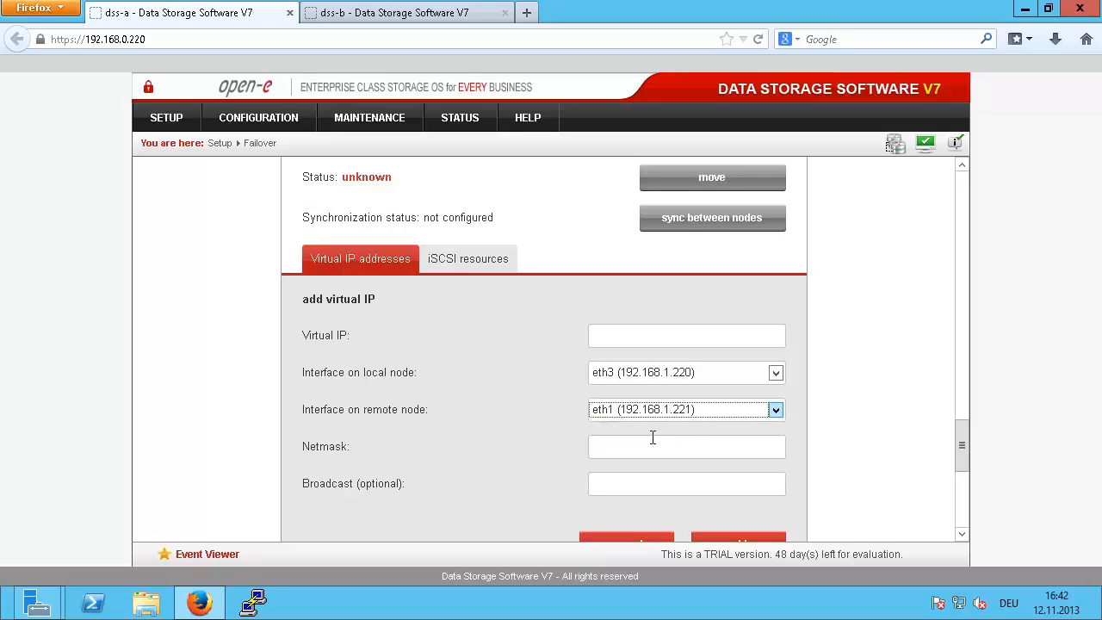
click(675, 446)
text(2)
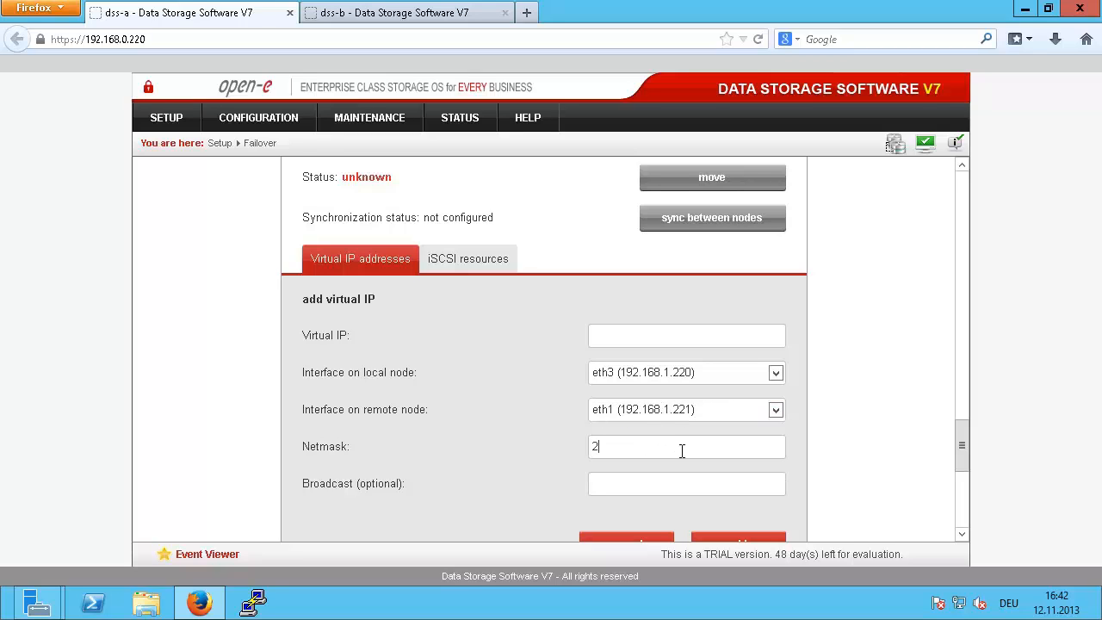
text(5525)
text(55)
text(.255.0)
drag(697, 447, 401, 429)
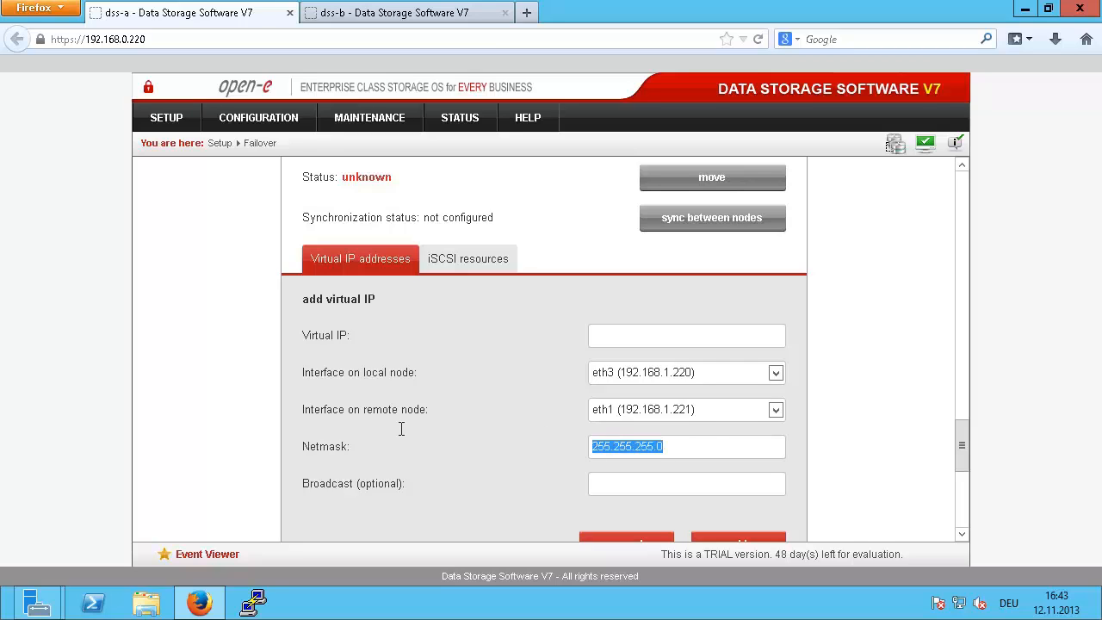
click(621, 335)
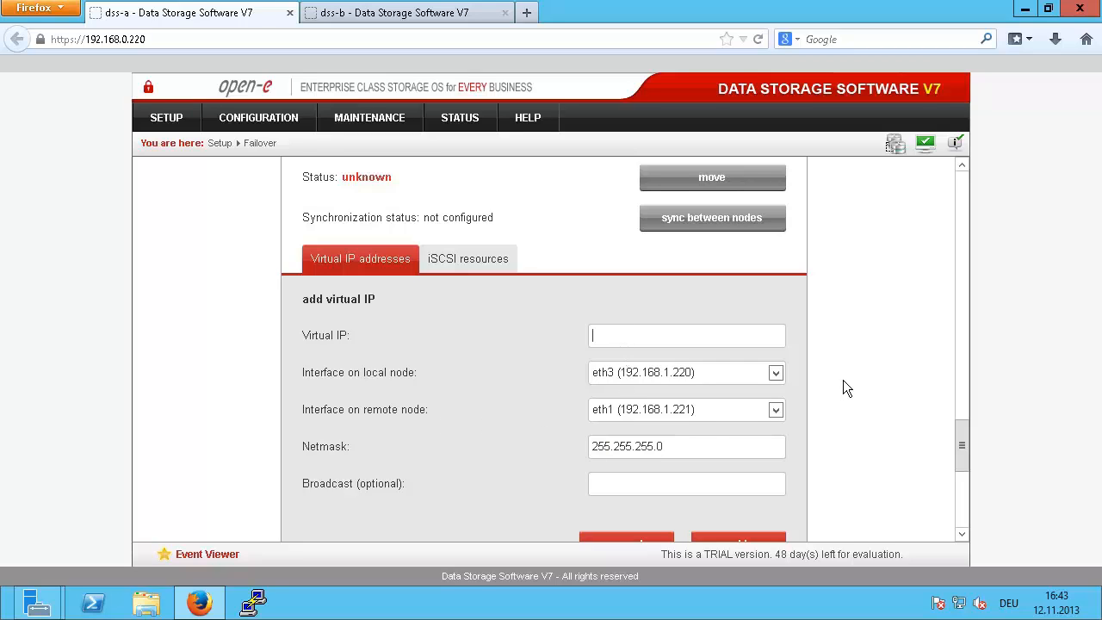
text(192.168.21.100)
scroll(827, 396, down, 2)
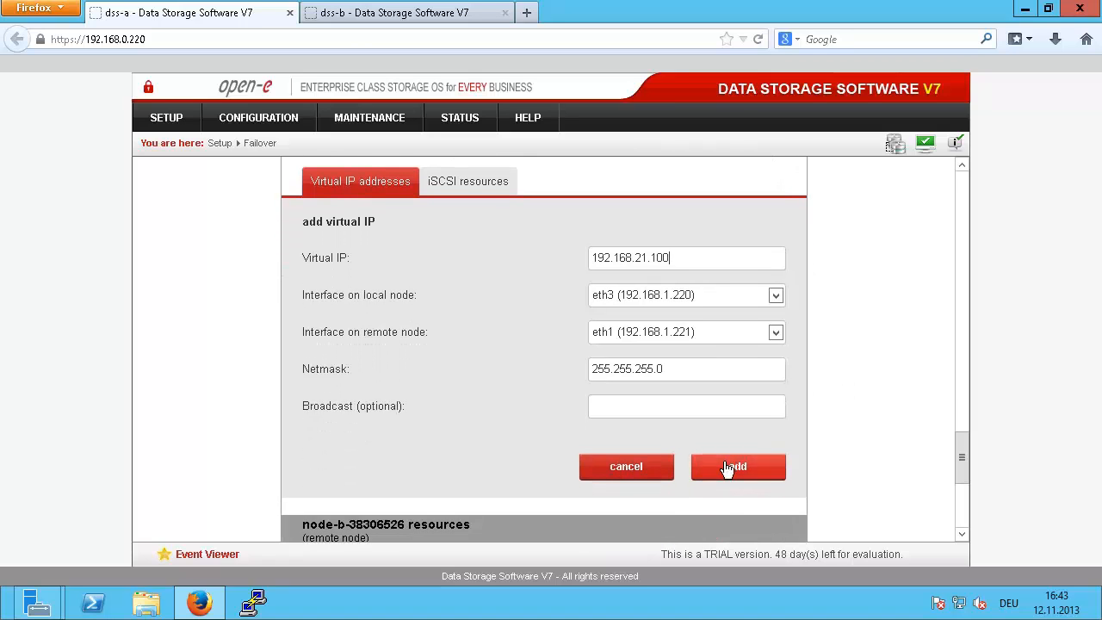
click(727, 462)
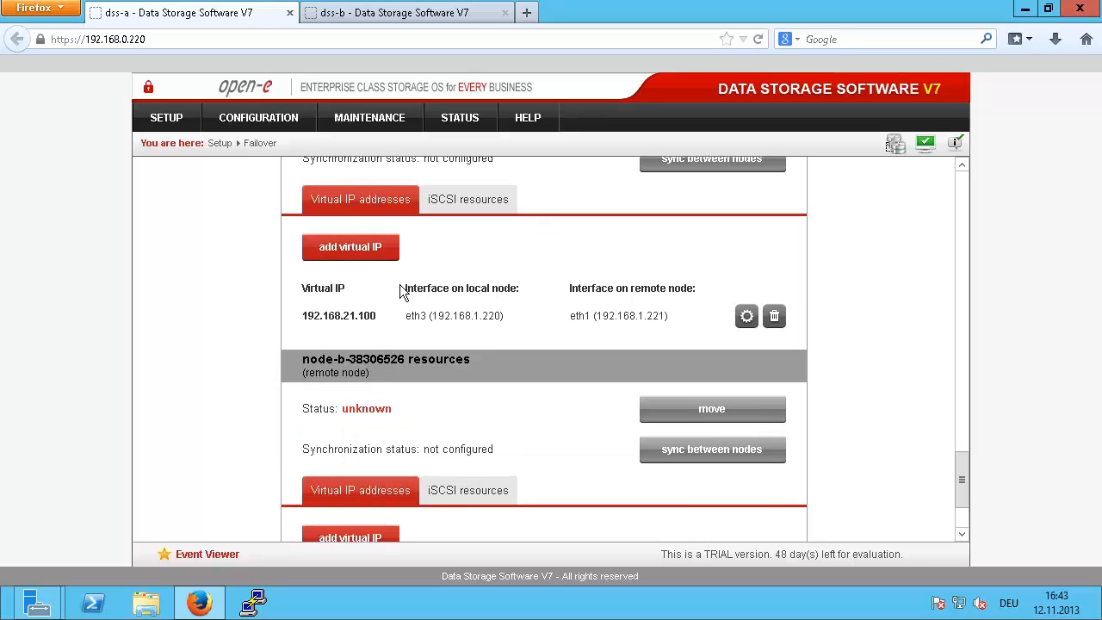
Step: Create node-a virtual IP 192.168.31.100, netmask 255.255.255.0, on local eth4 and remote eth2
click(357, 249)
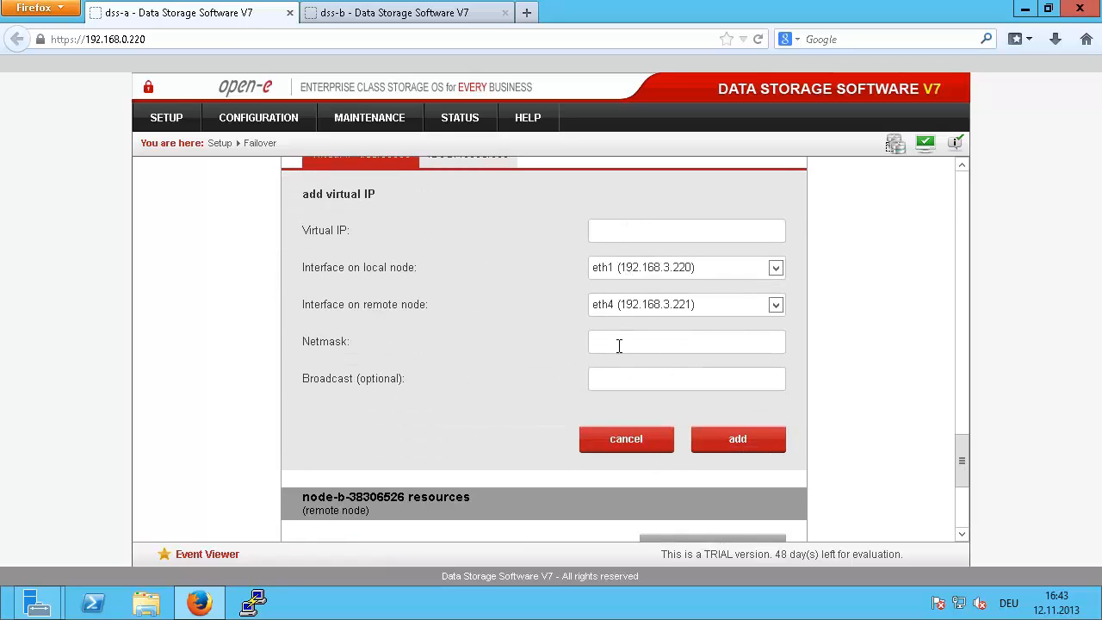
click(623, 345)
text(255.255.255.0)
click(649, 266)
click(680, 328)
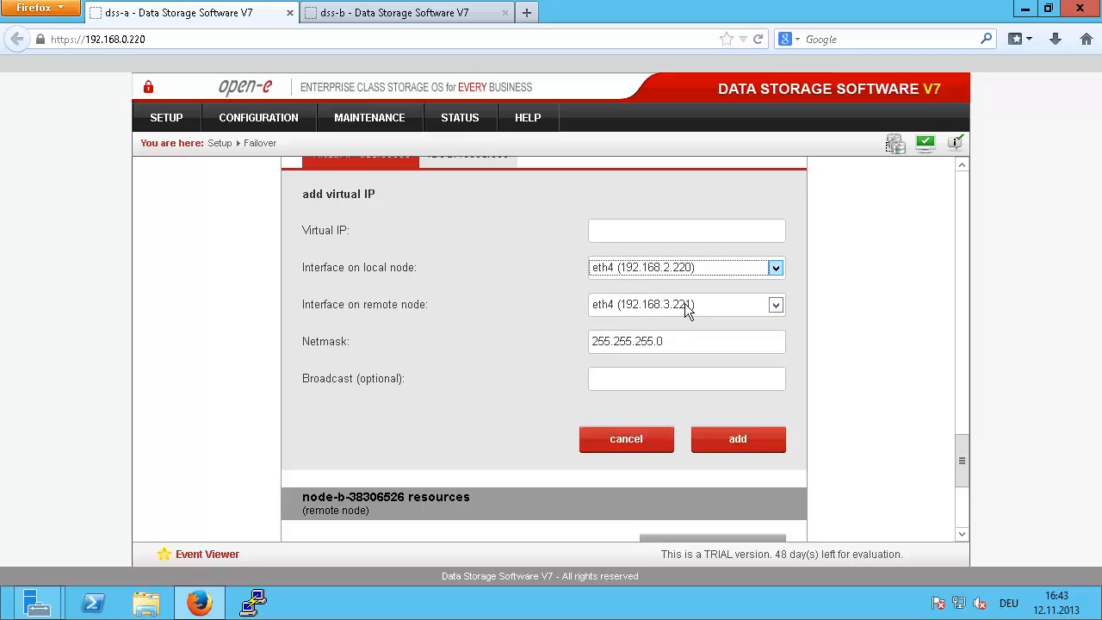
click(684, 305)
click(691, 338)
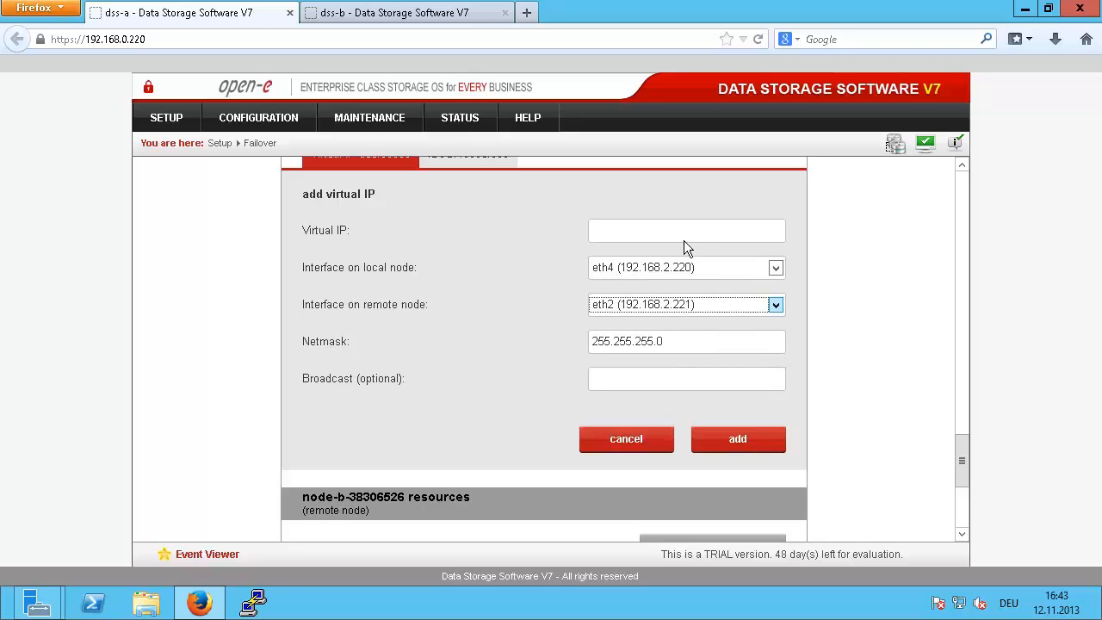
click(685, 239)
text(192.168)
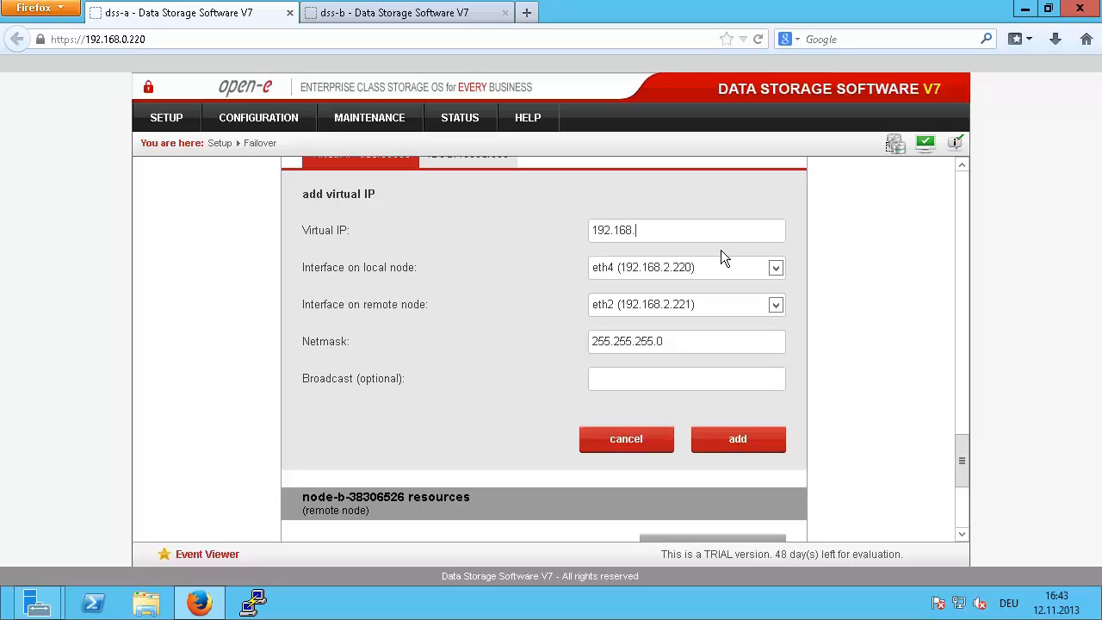
text(.31.100)
click(748, 431)
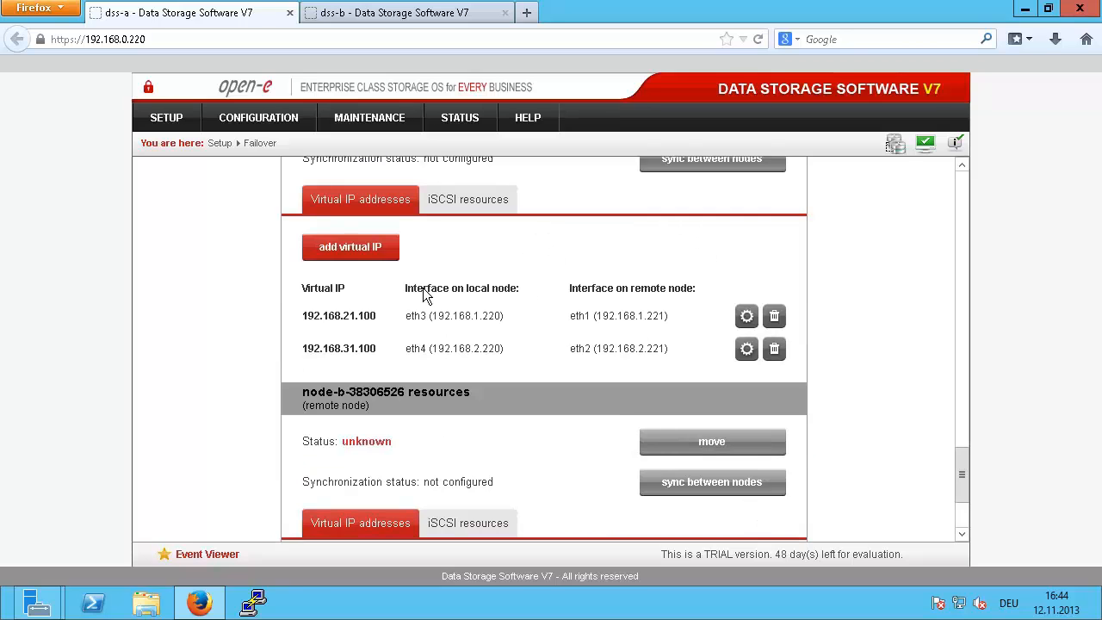
scroll(422, 296, down, 1)
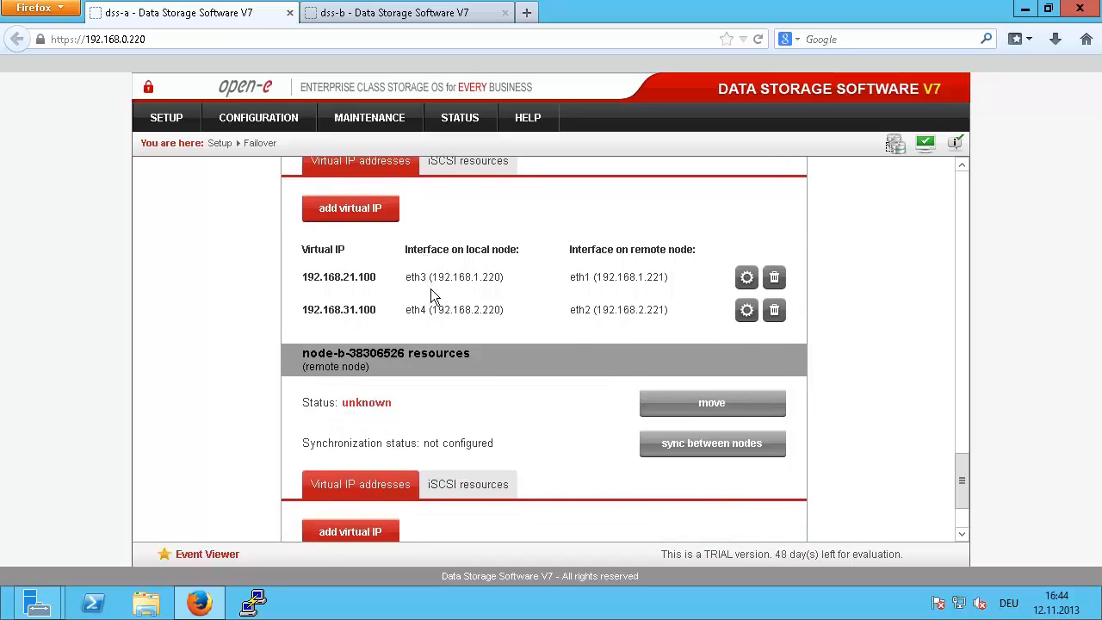
scroll(440, 294, down, 3)
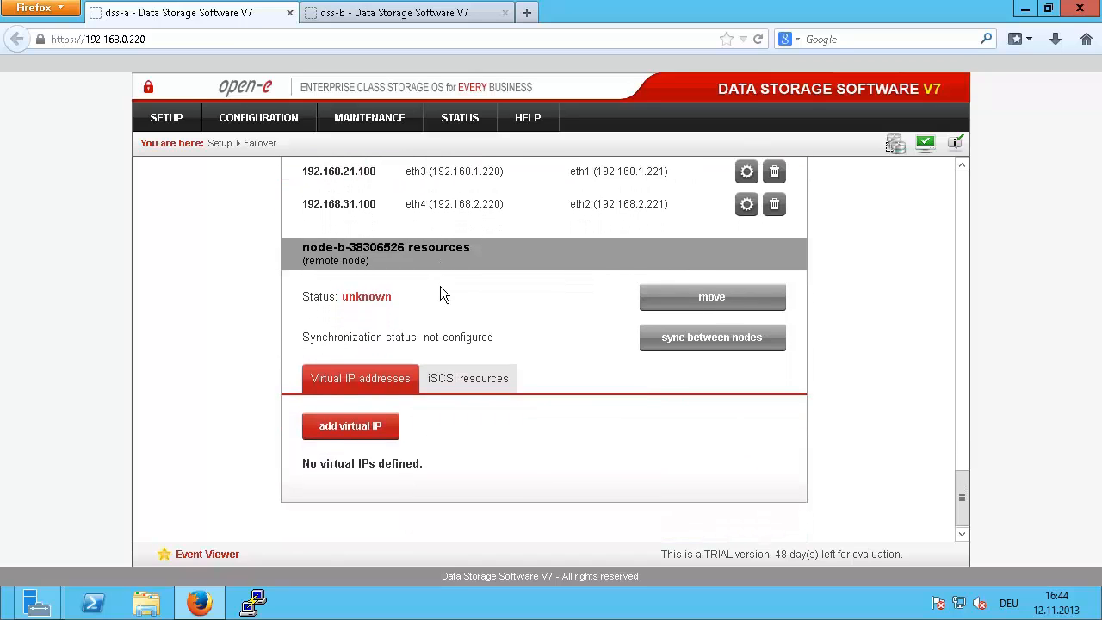
Step: Create node-b virtual IP 192.168.22.100, netmask 255.255.255.0, on local eth3 and remote eth2
click(360, 427)
scroll(368, 411, down, 3)
click(592, 439)
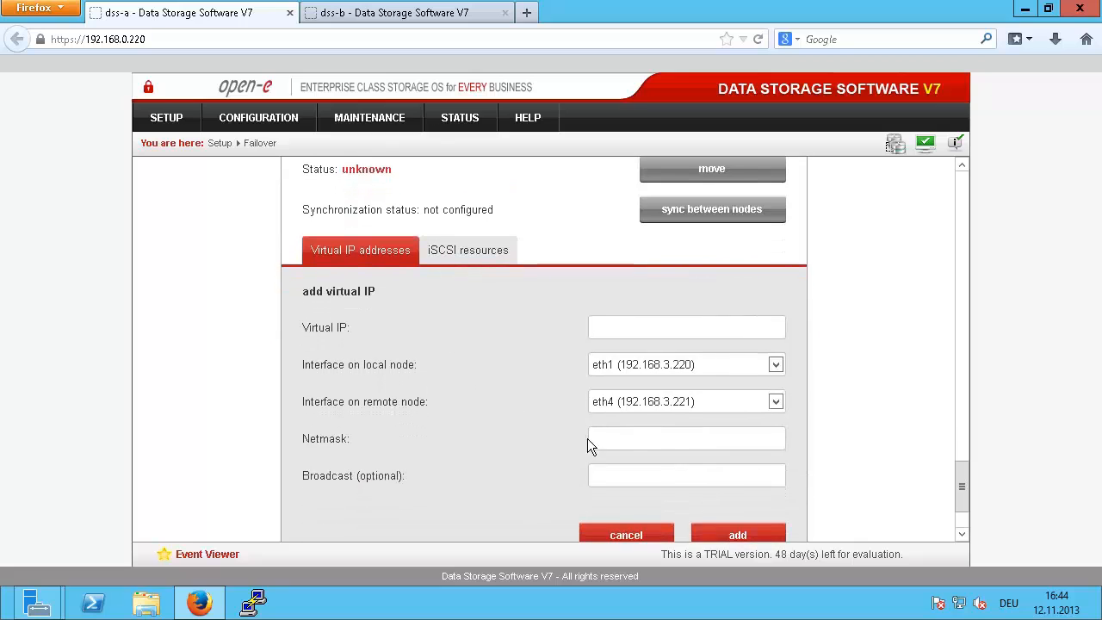
text(255.255.255.0)
click(663, 364)
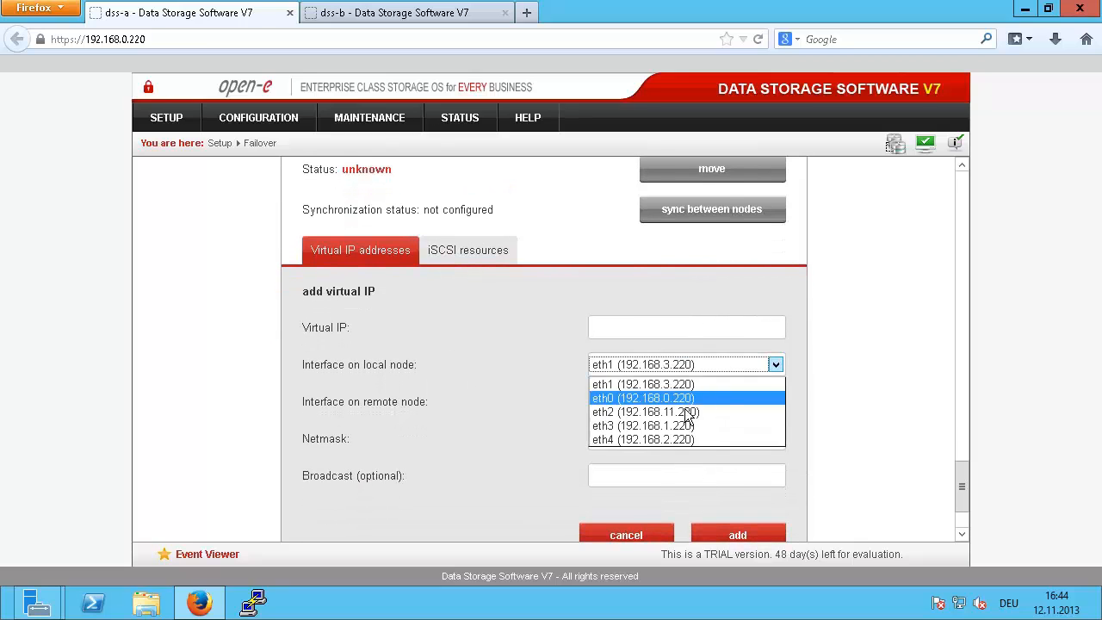
click(676, 425)
click(682, 403)
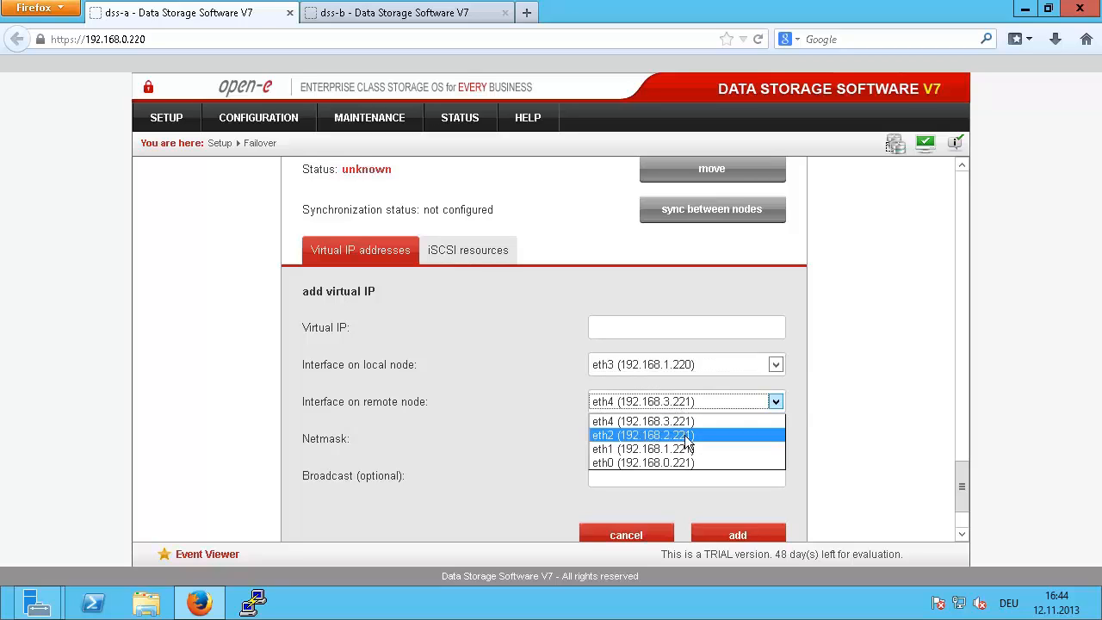
click(686, 434)
click(660, 330)
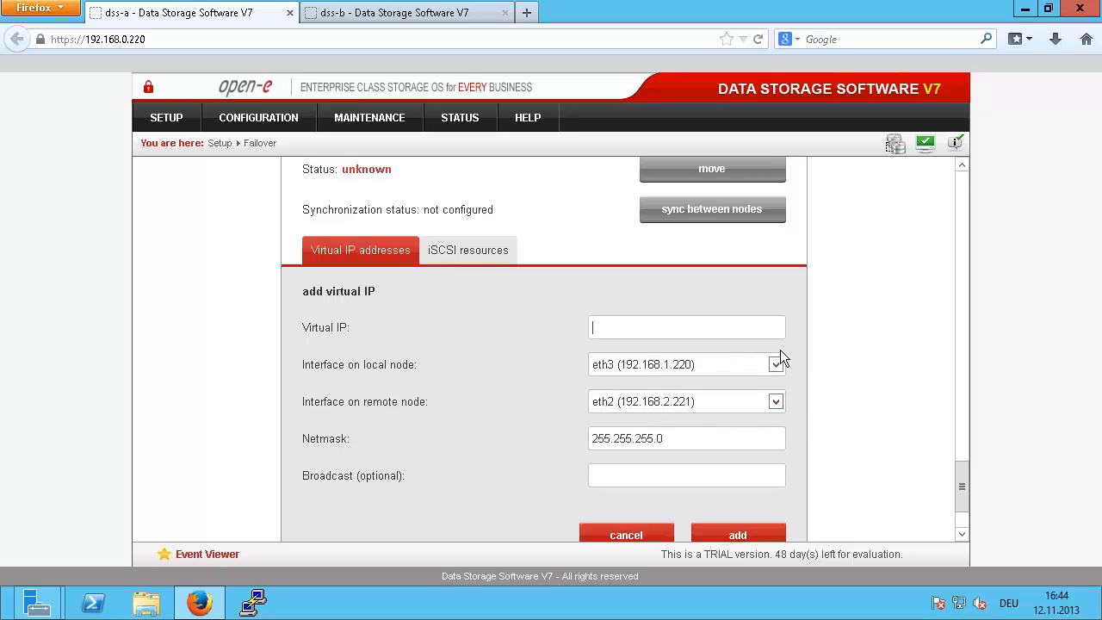
text(192.168.22.100)
click(730, 525)
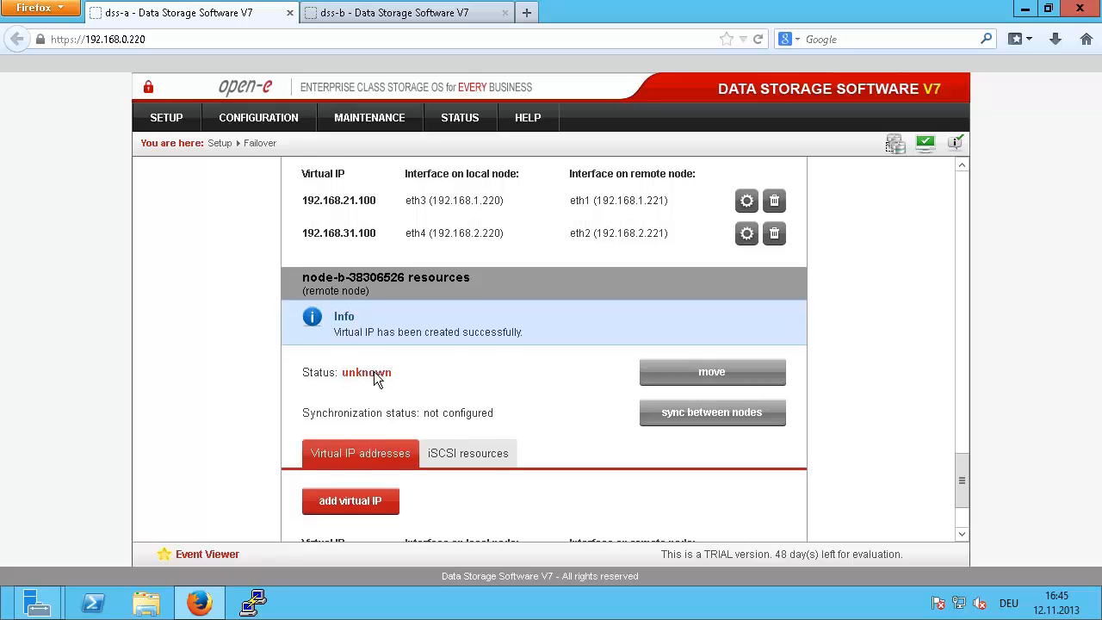
scroll(374, 371, down, 3)
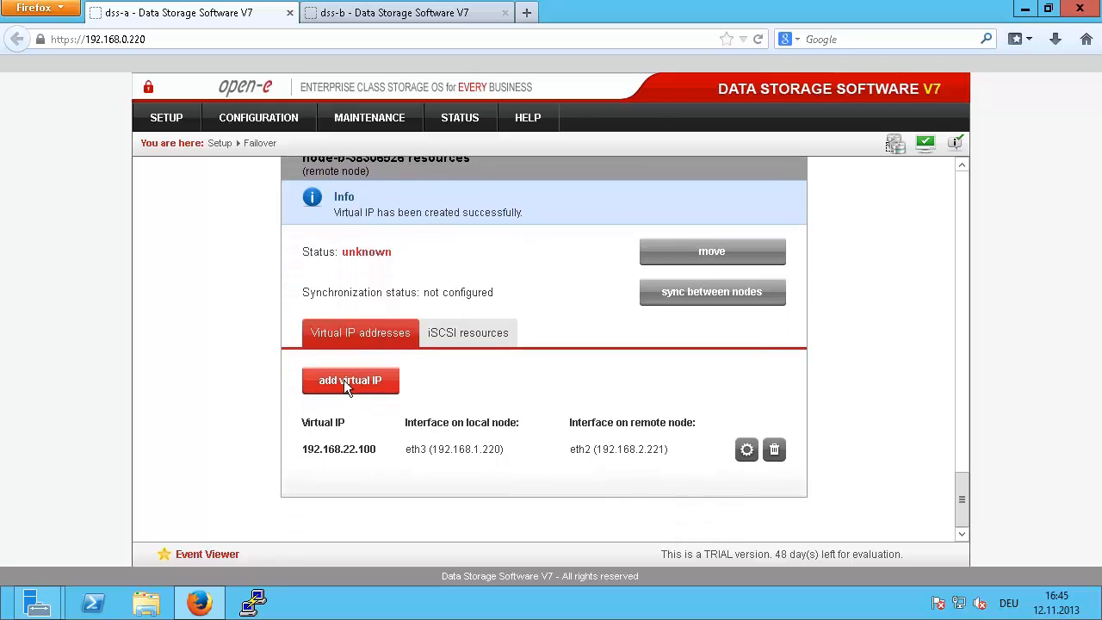
click(345, 382)
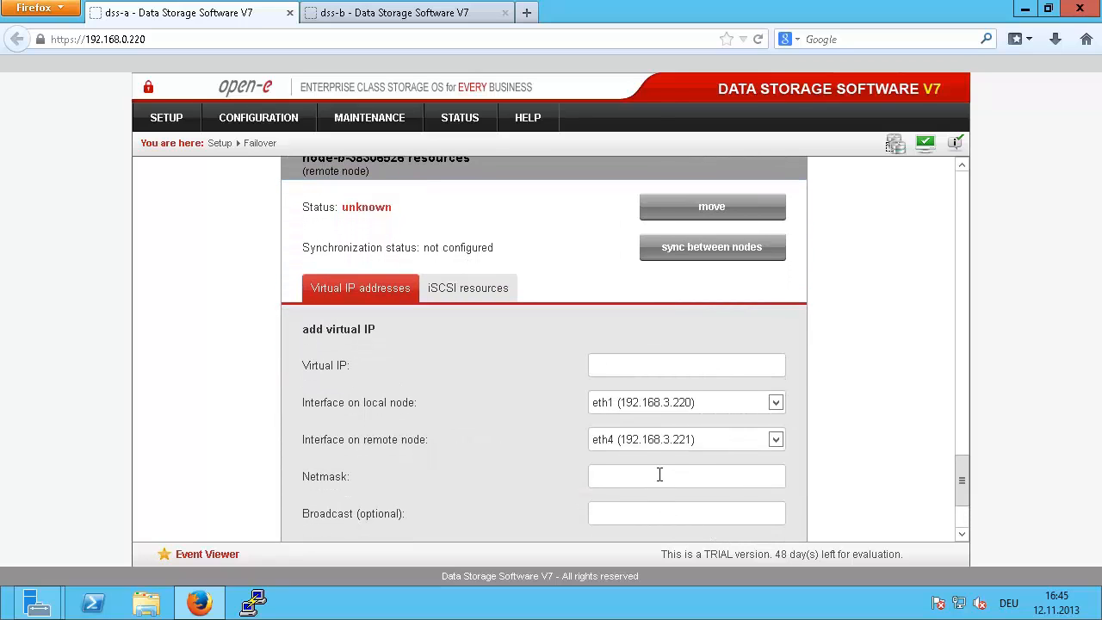
text(255.255.255.0)
click(668, 444)
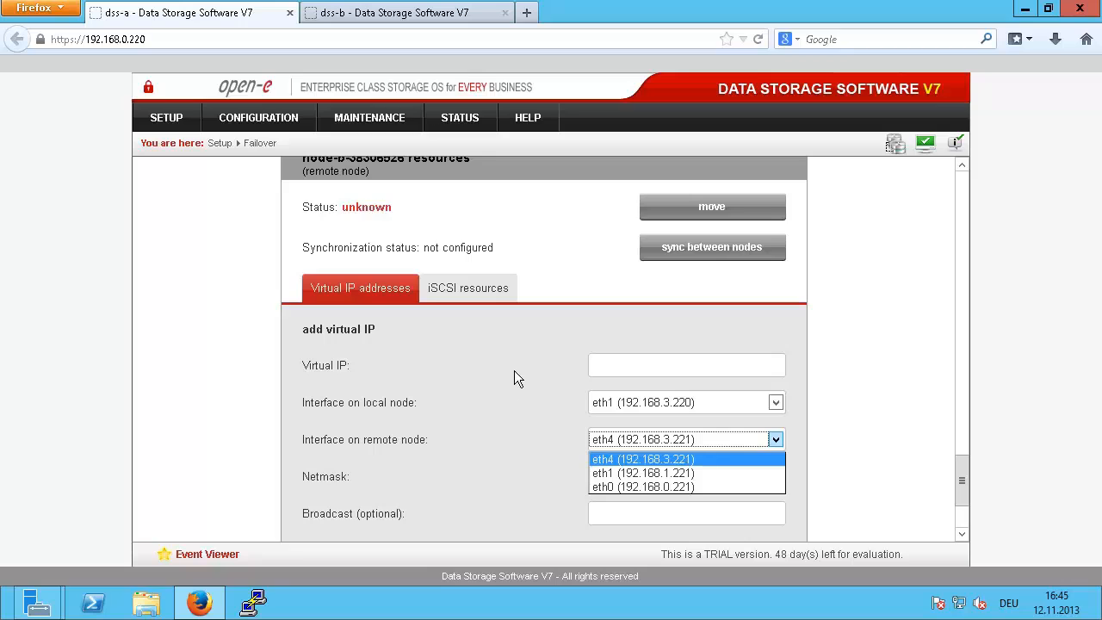
click(483, 328)
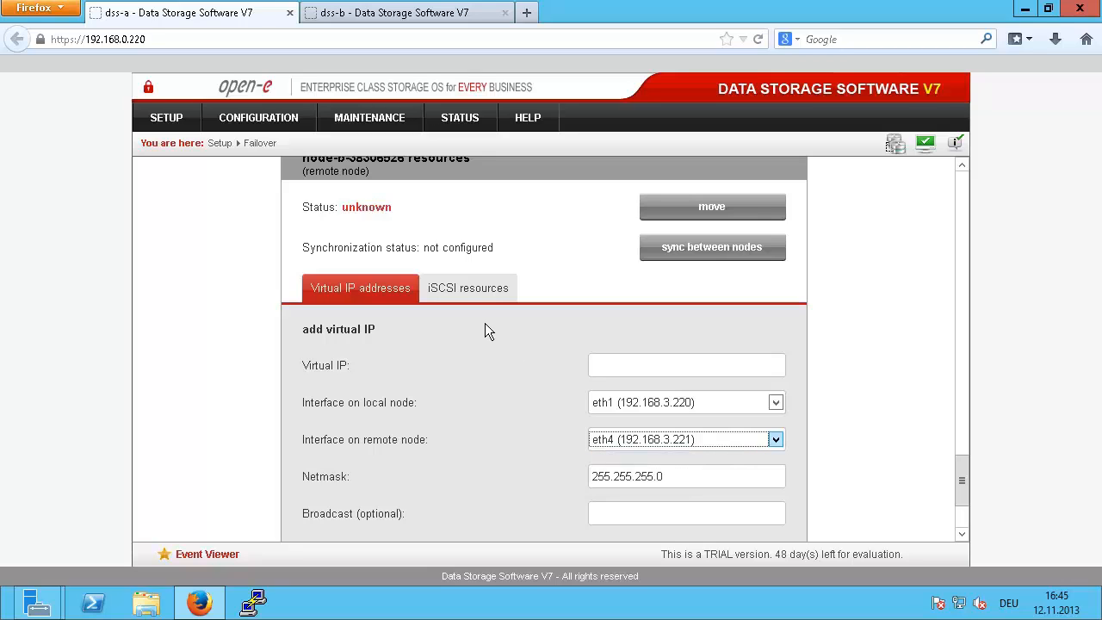
click(686, 403)
click(686, 403)
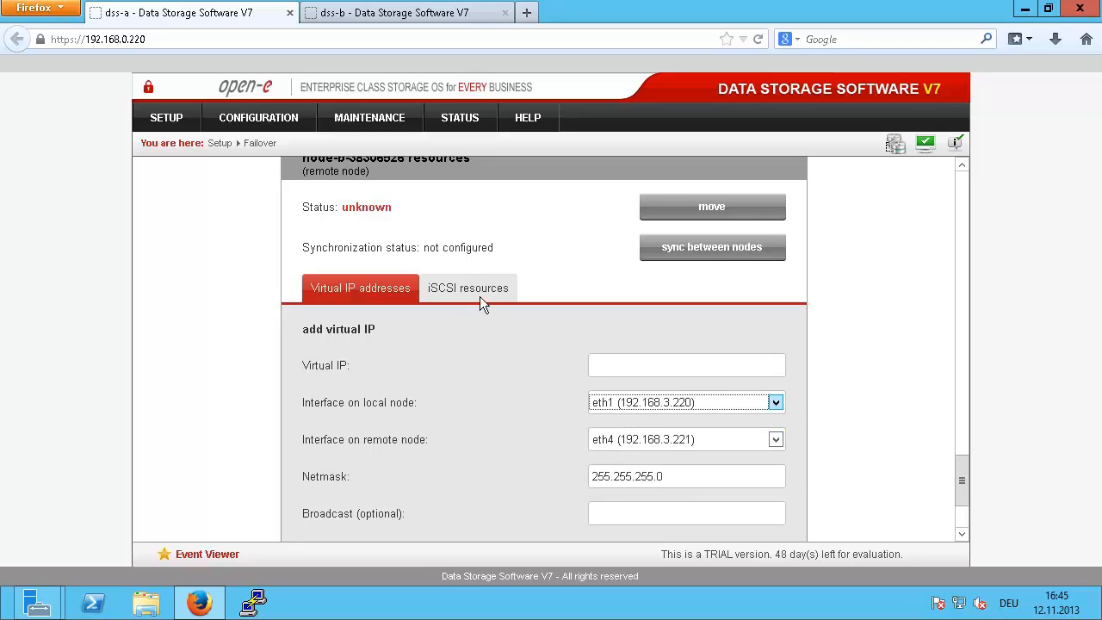
scroll(684, 245, up, 2)
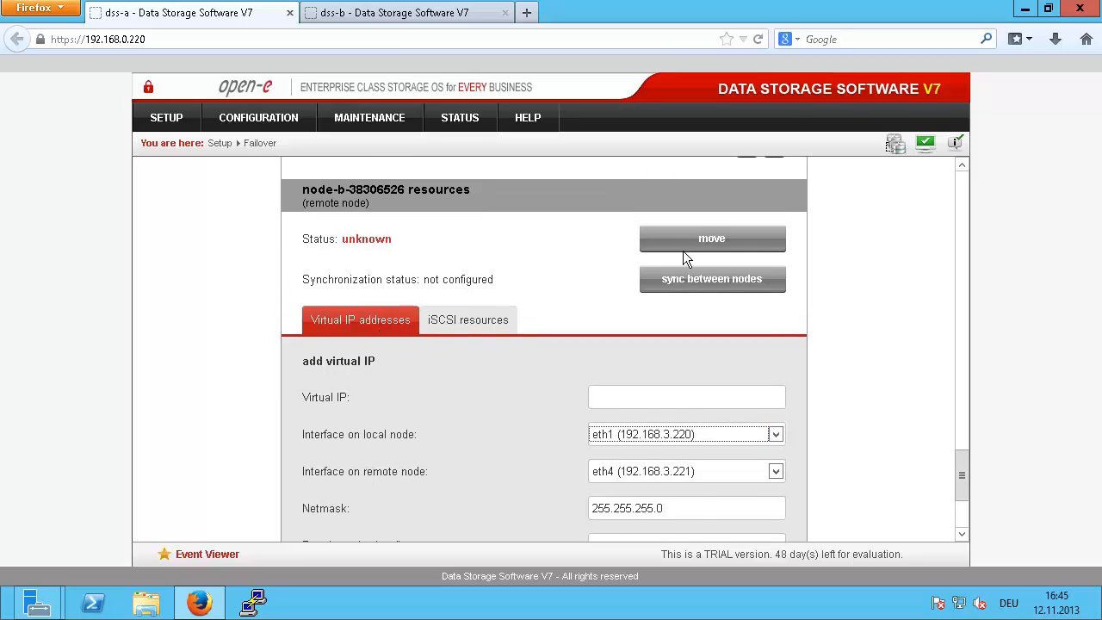
scroll(632, 331, up, 3)
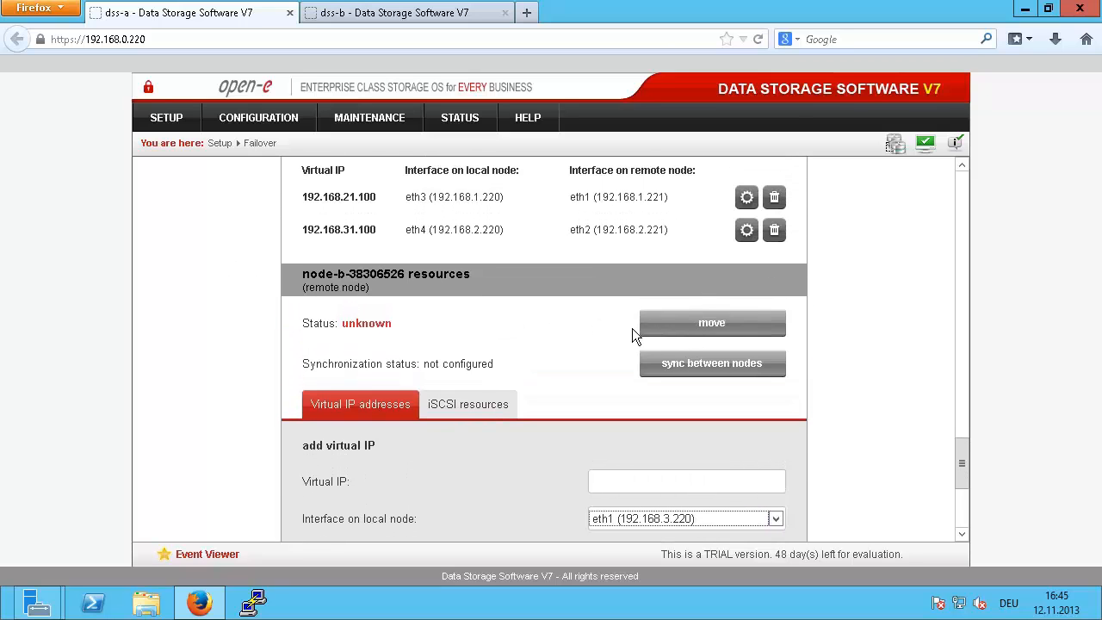
scroll(695, 256, up, 3)
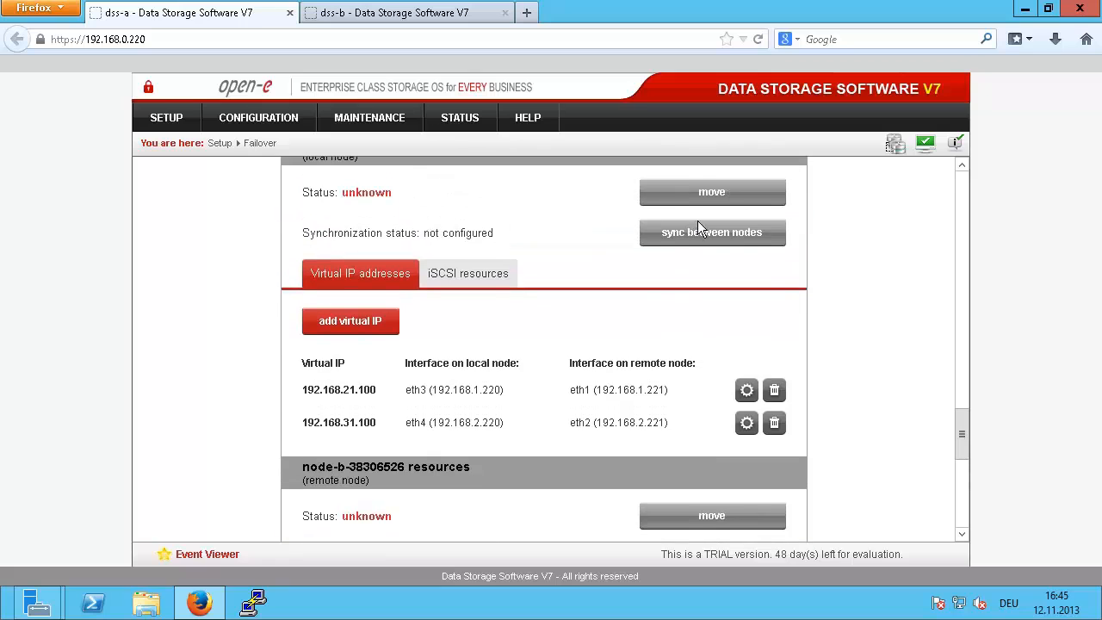
scroll(751, 212, up, 2)
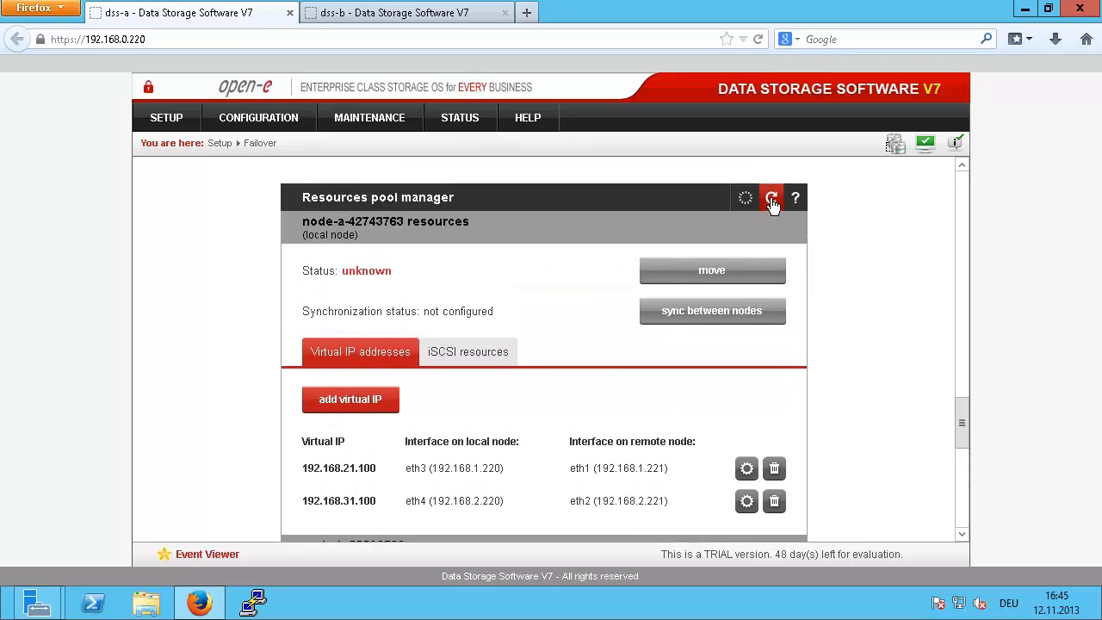
click(771, 197)
scroll(176, 331, down, 3)
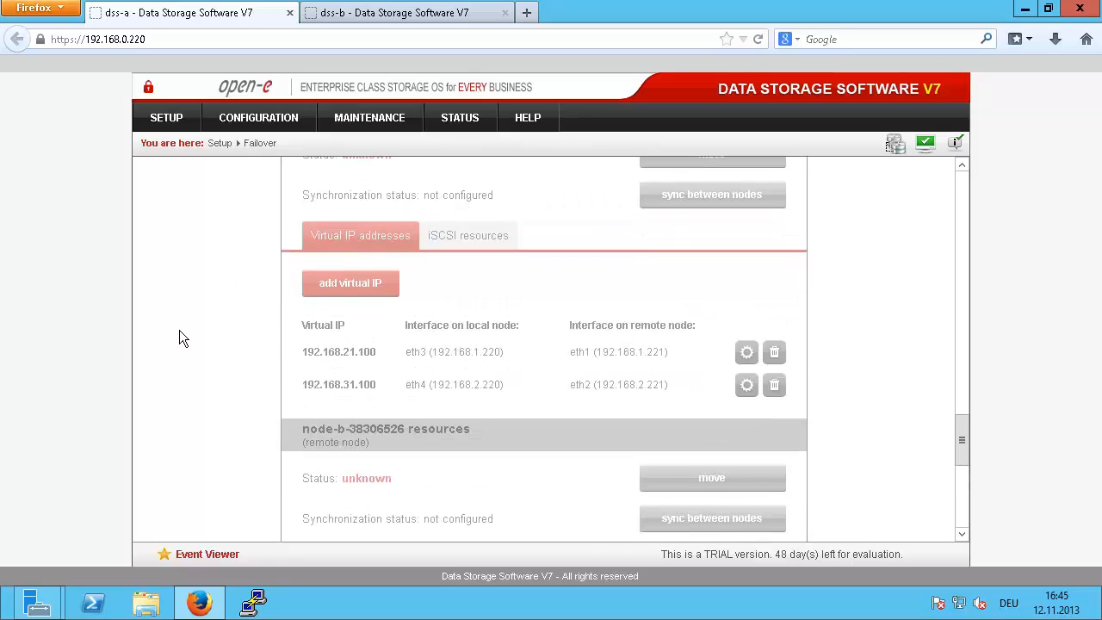
scroll(179, 329, down, 2)
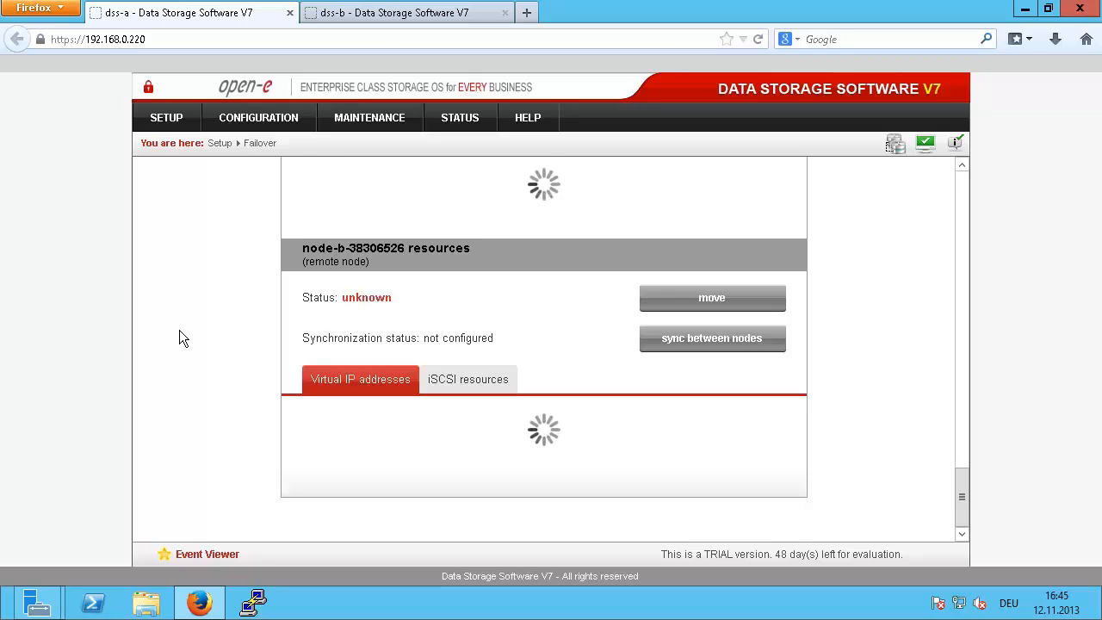
scroll(179, 331, down, 2)
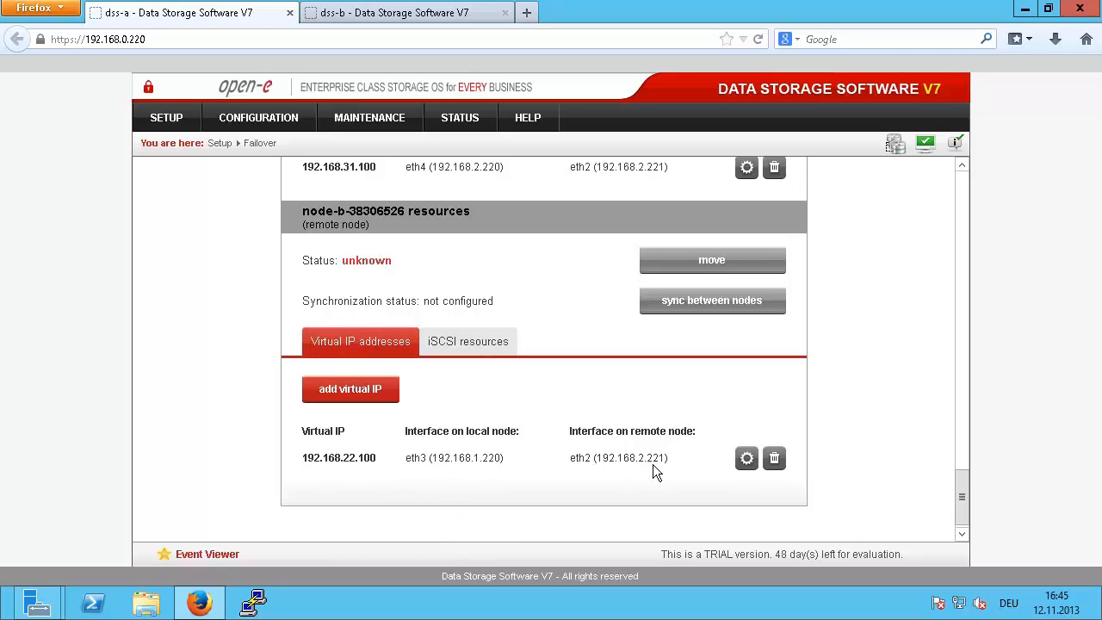
Step: Remove node-b's virtual IP 192.168.22.100 and confirm the deletion
click(773, 458)
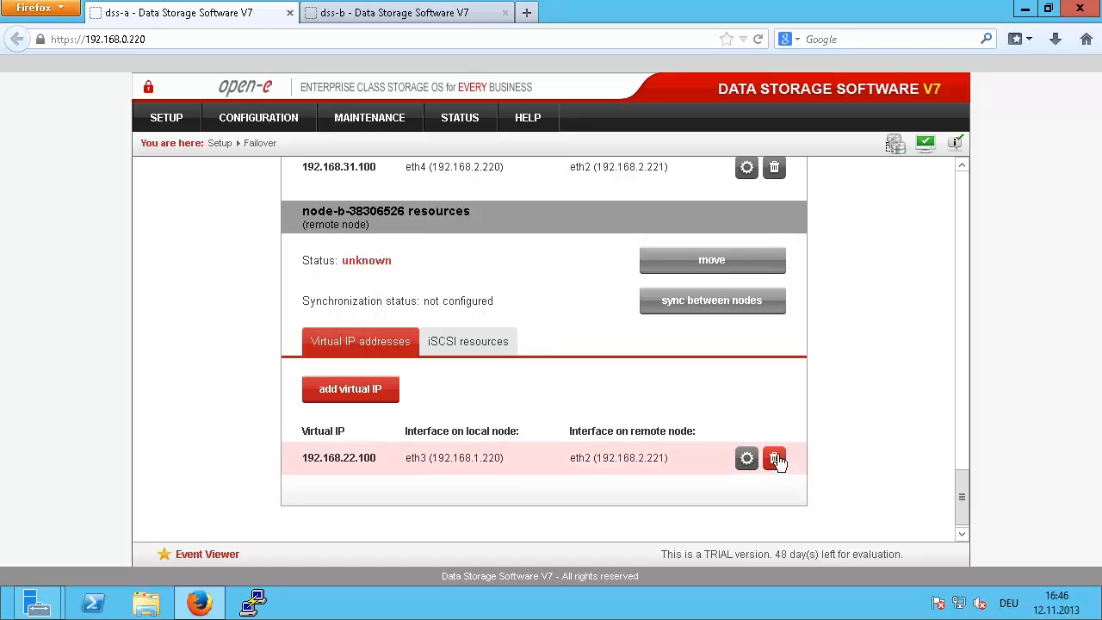
scroll(634, 490, down, 2)
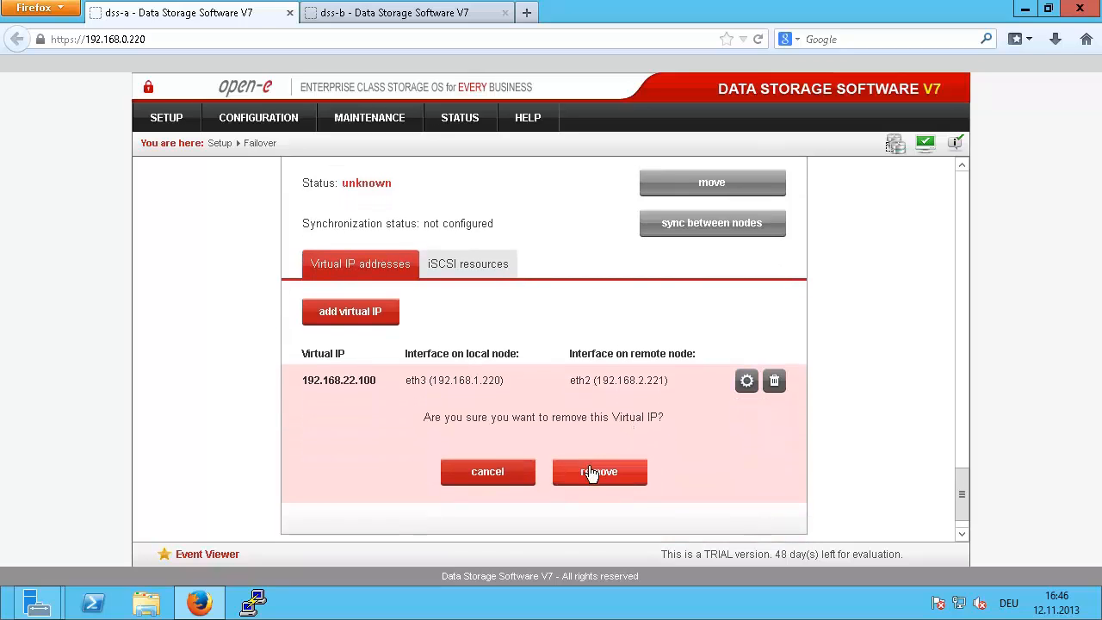
click(592, 471)
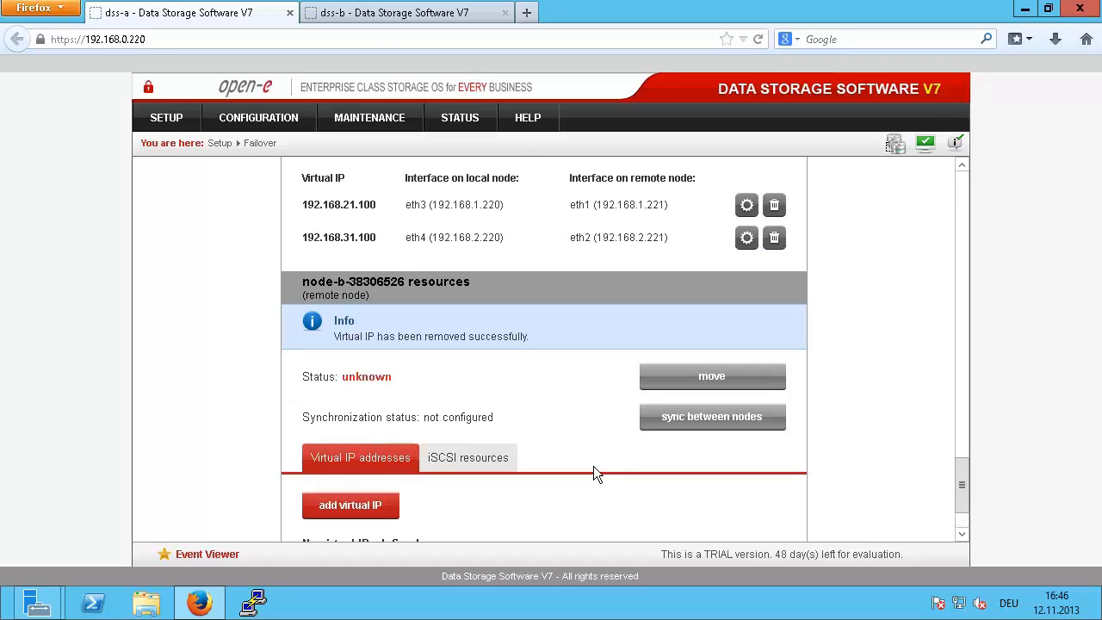
Step: Recreate node-b virtual IP 192.168.22.100, netmask 255.255.255.0, on local eth3 and remote eth1
click(379, 424)
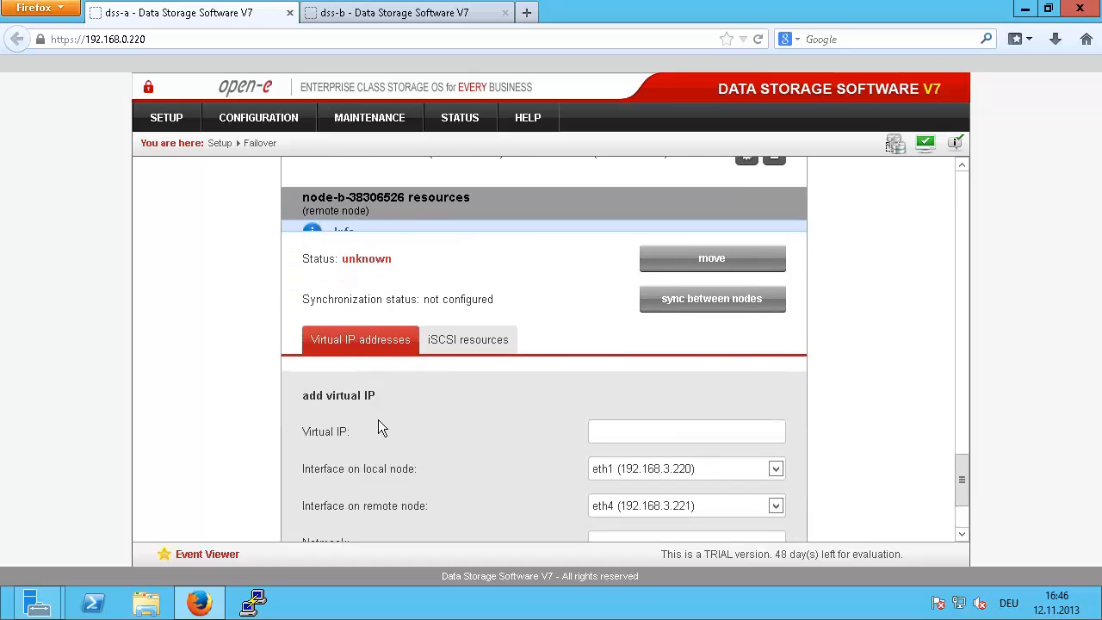
scroll(516, 405, down, 2)
click(673, 366)
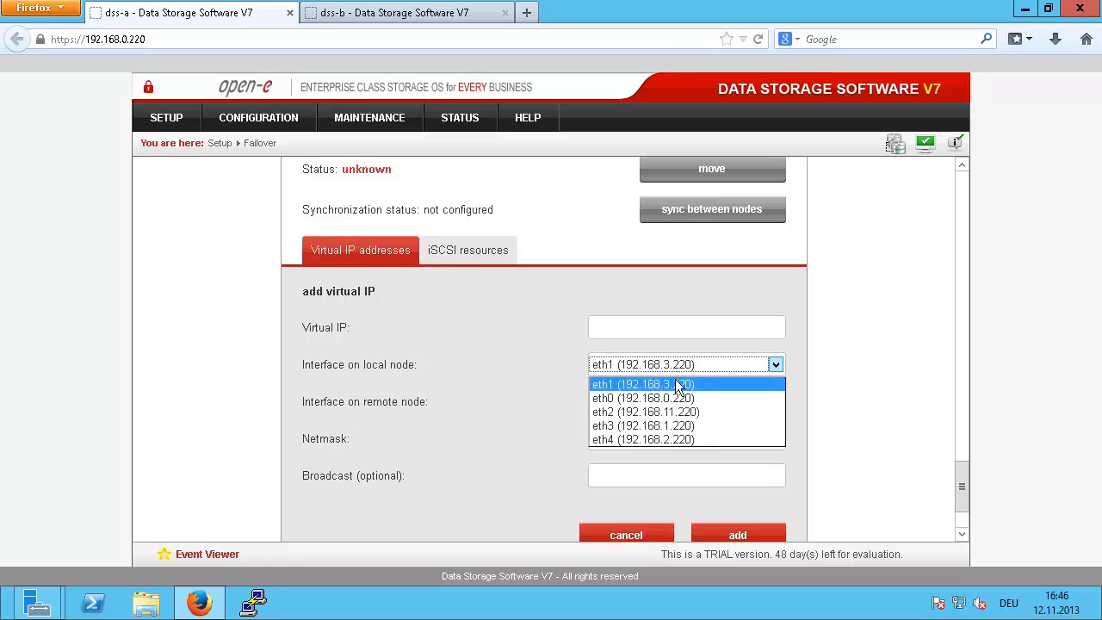
click(665, 419)
click(670, 401)
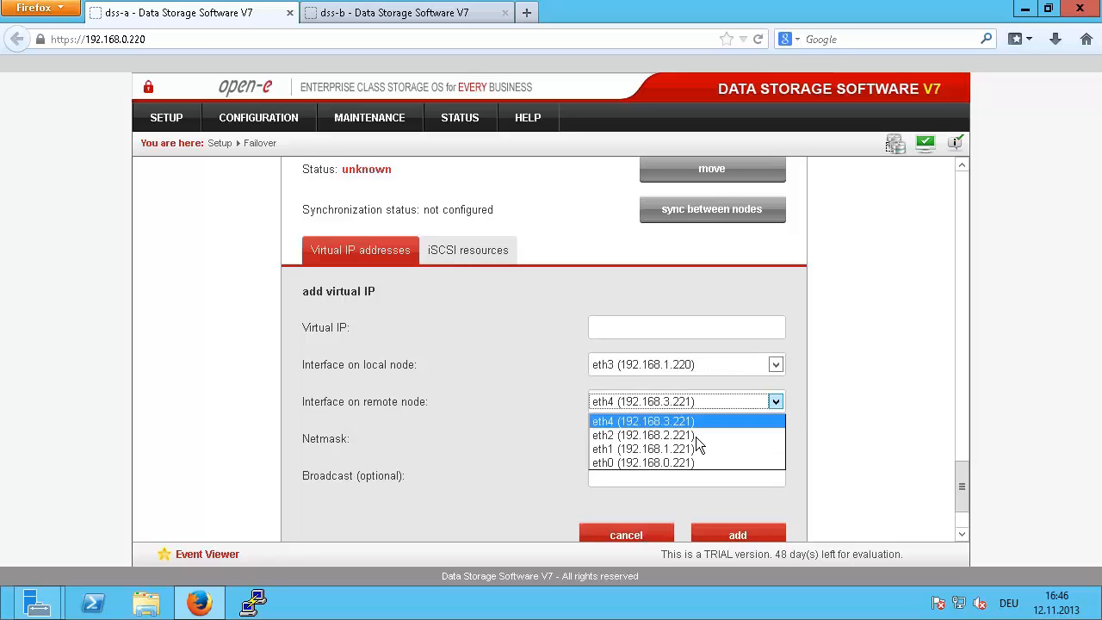
click(686, 448)
click(621, 437)
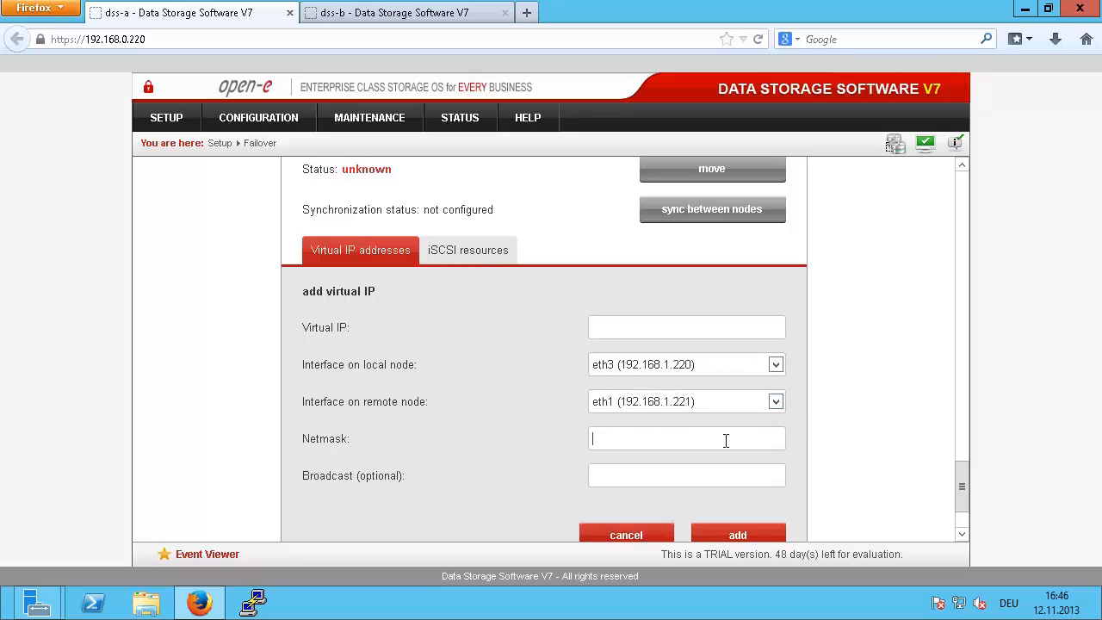
text(255.255.255.0)
click(690, 322)
text(192.168.22.100)
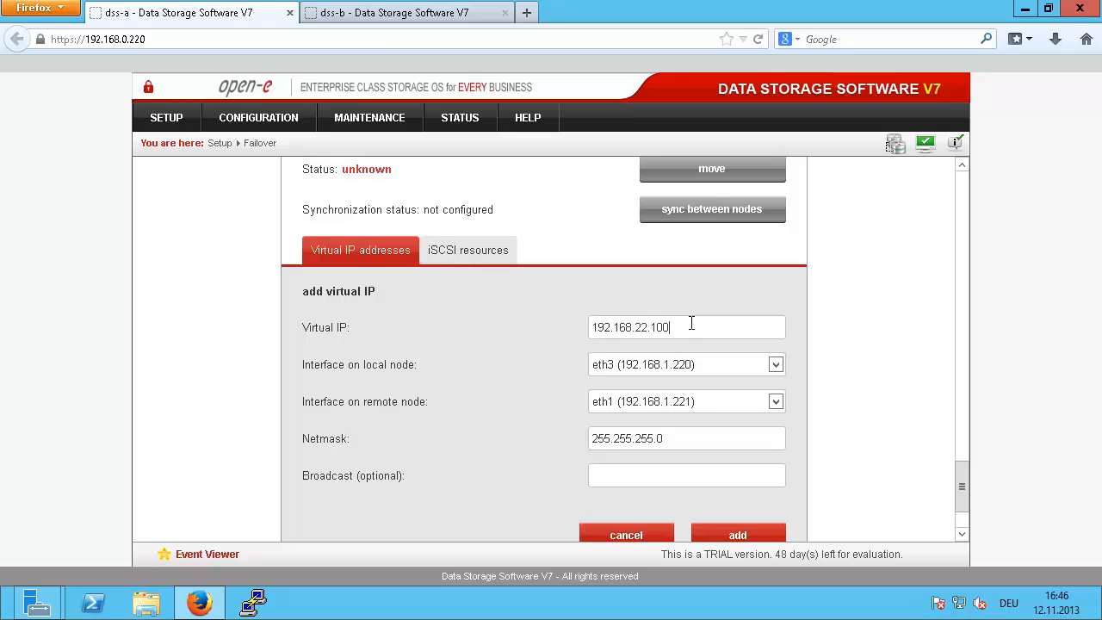
click(723, 525)
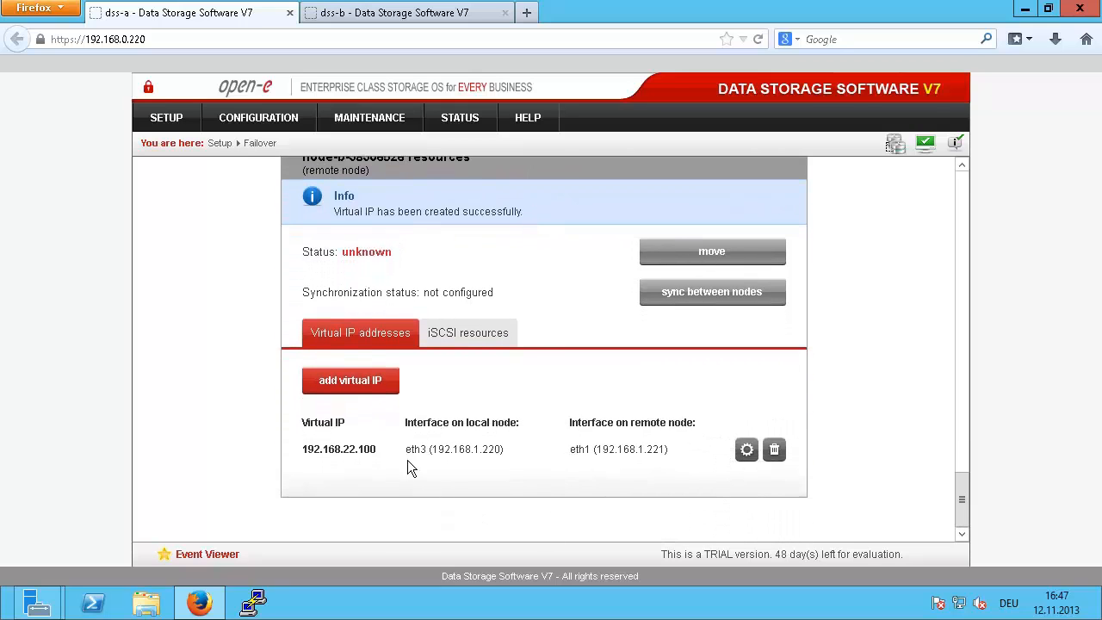
Step: Create node-b virtual IP 192.168.32.100, netmask 255.255.255.0, on local eth4 and remote eth2
click(351, 381)
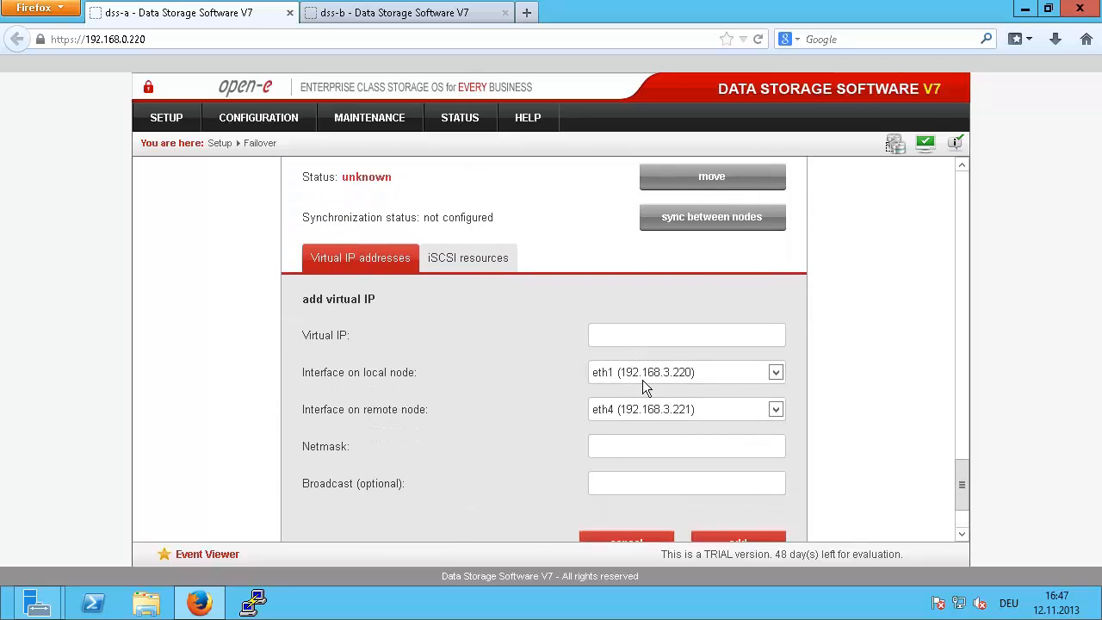
click(680, 366)
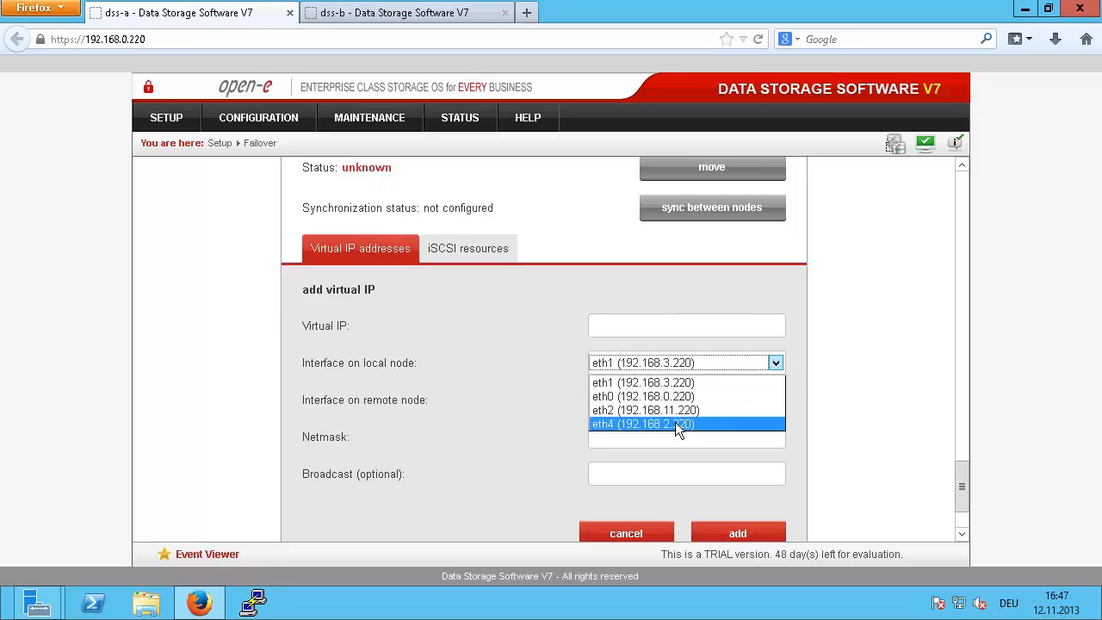
click(674, 422)
click(677, 401)
click(682, 430)
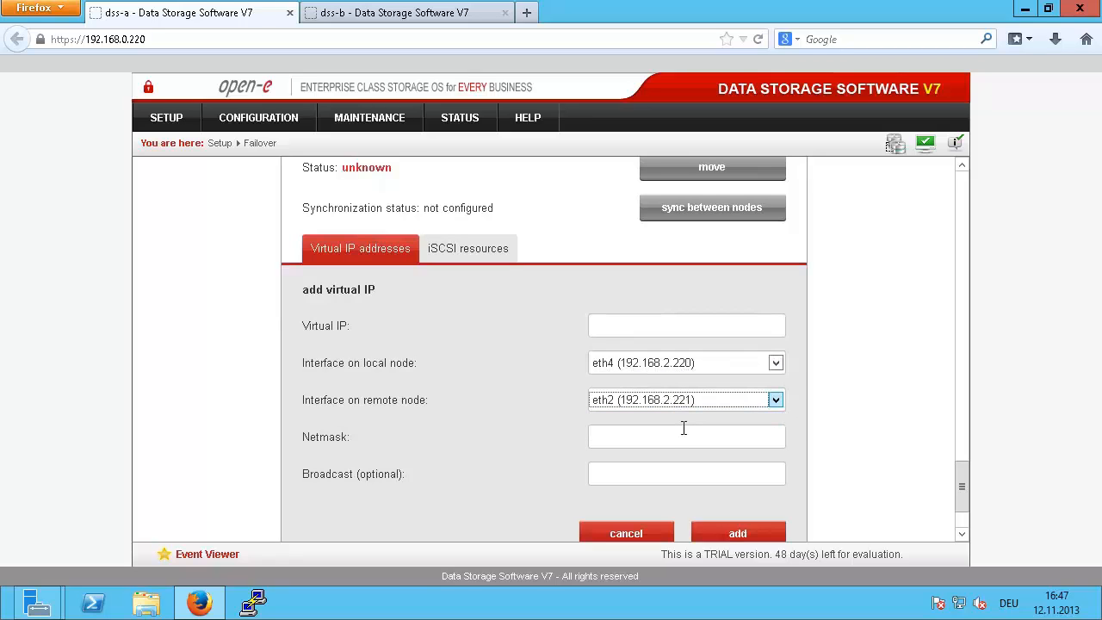
click(670, 435)
text(255.255.255.0)
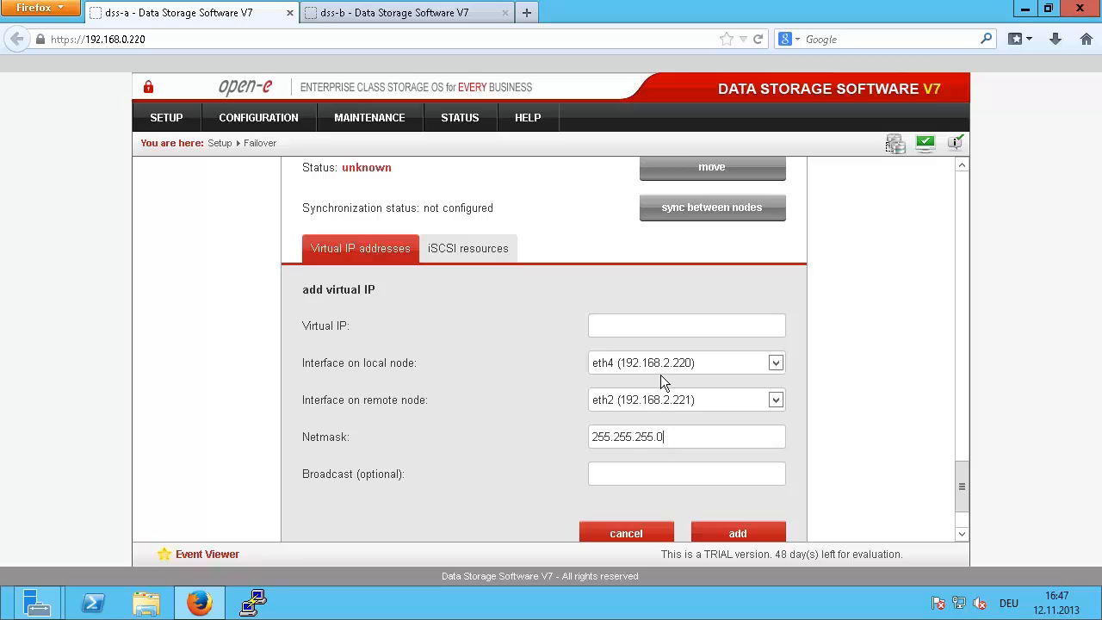
click(654, 325)
text(192.168.32.100)
click(737, 534)
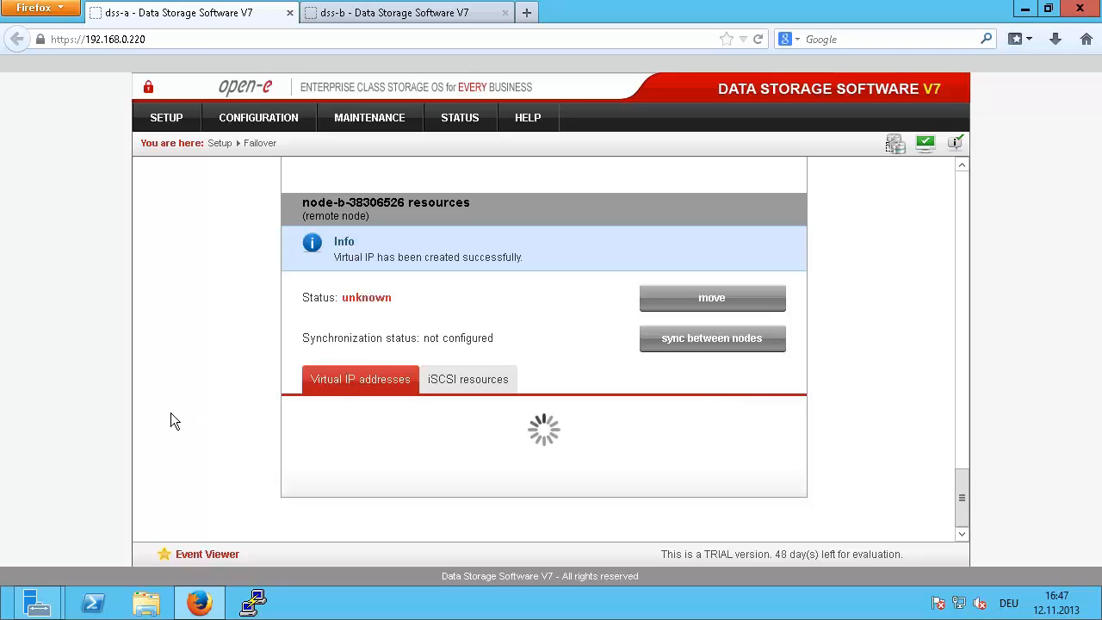
scroll(171, 413, up, 2)
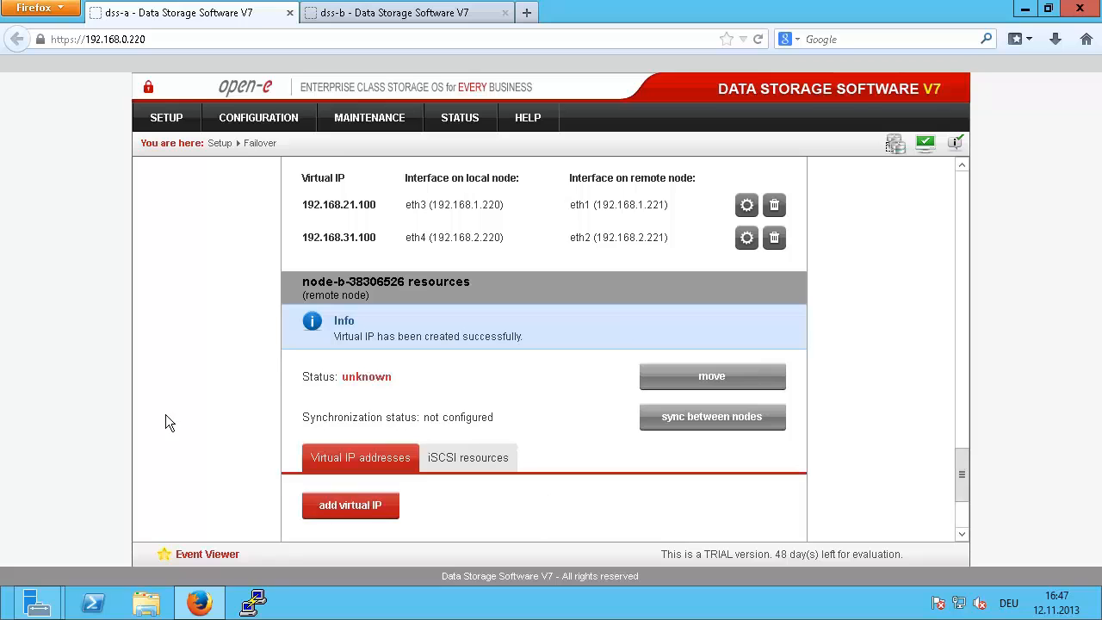
scroll(166, 422, down, 3)
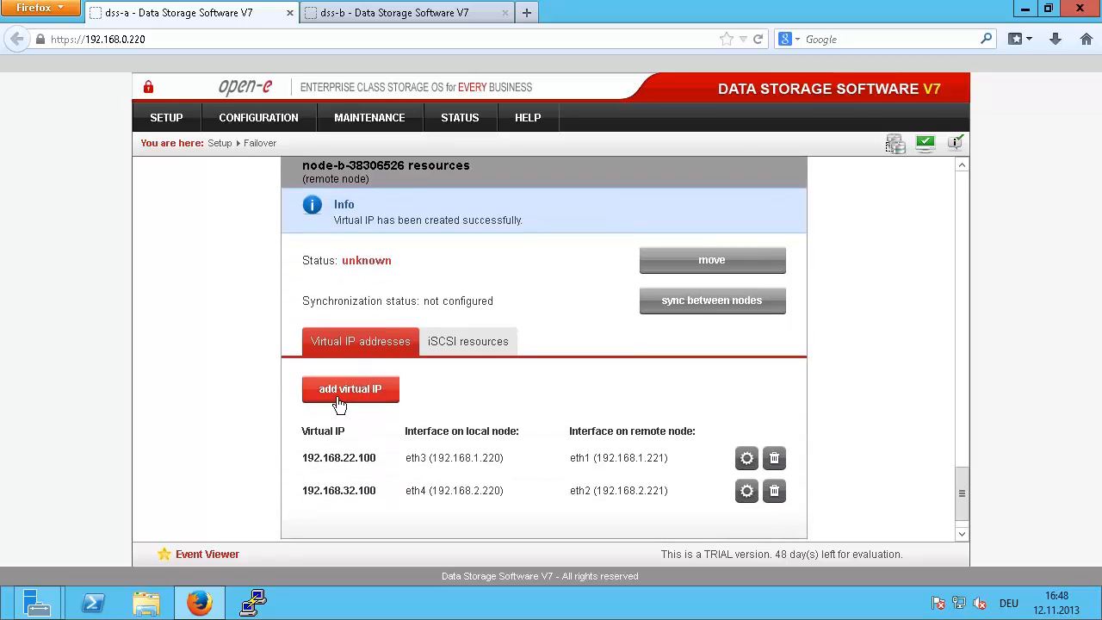
scroll(337, 401, up, 7)
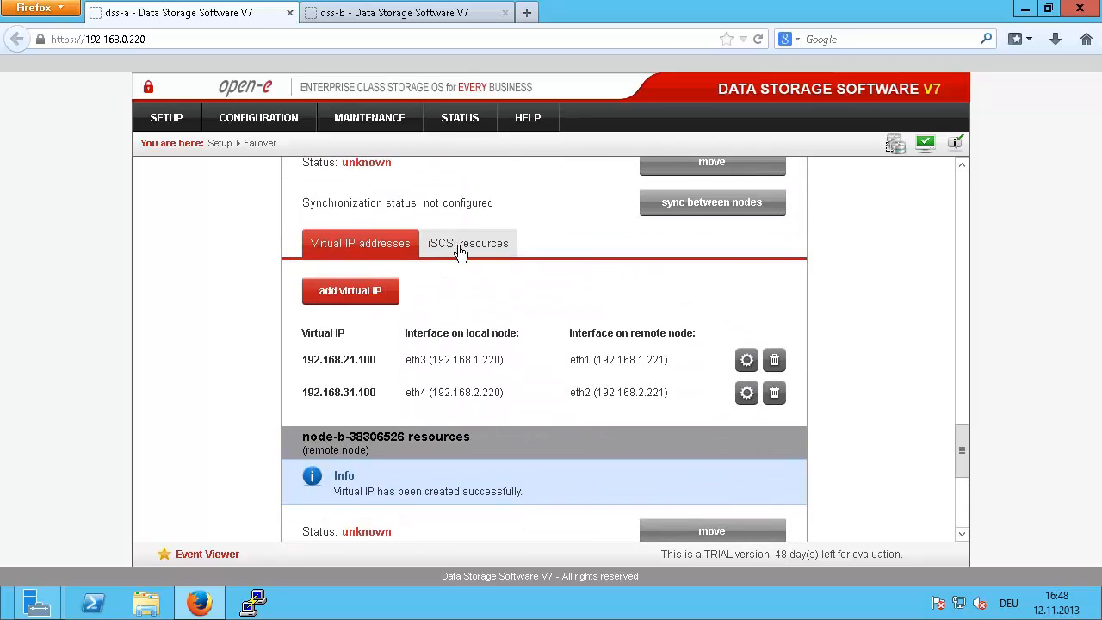
Step: Move iqn.2013-11:target0 and target1 into node-a's clustered iSCSI targets and apply
click(464, 244)
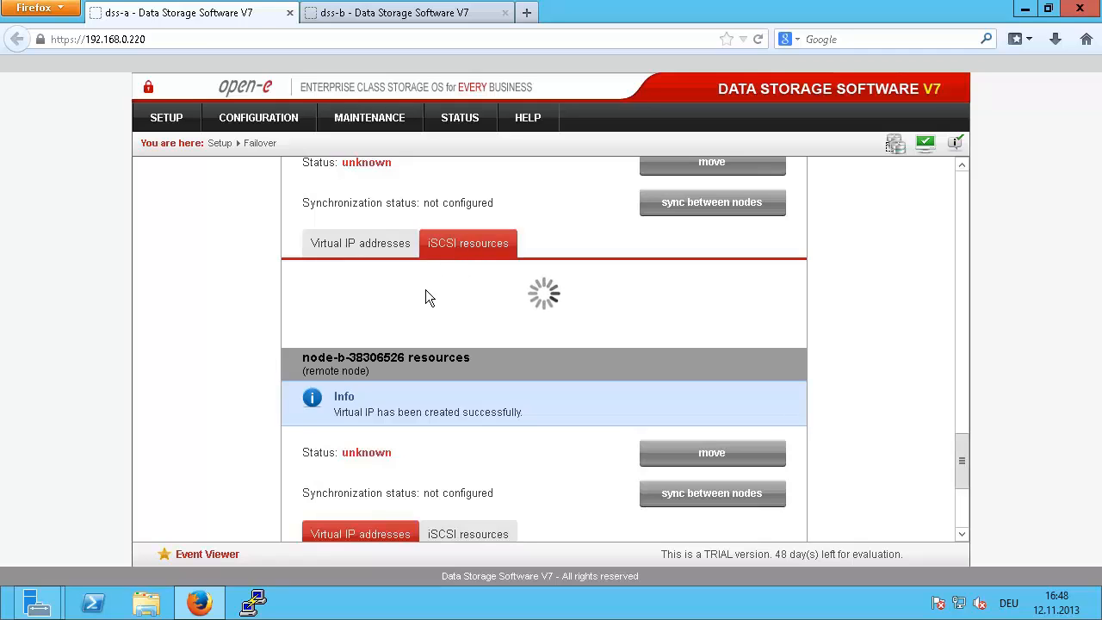
click(401, 295)
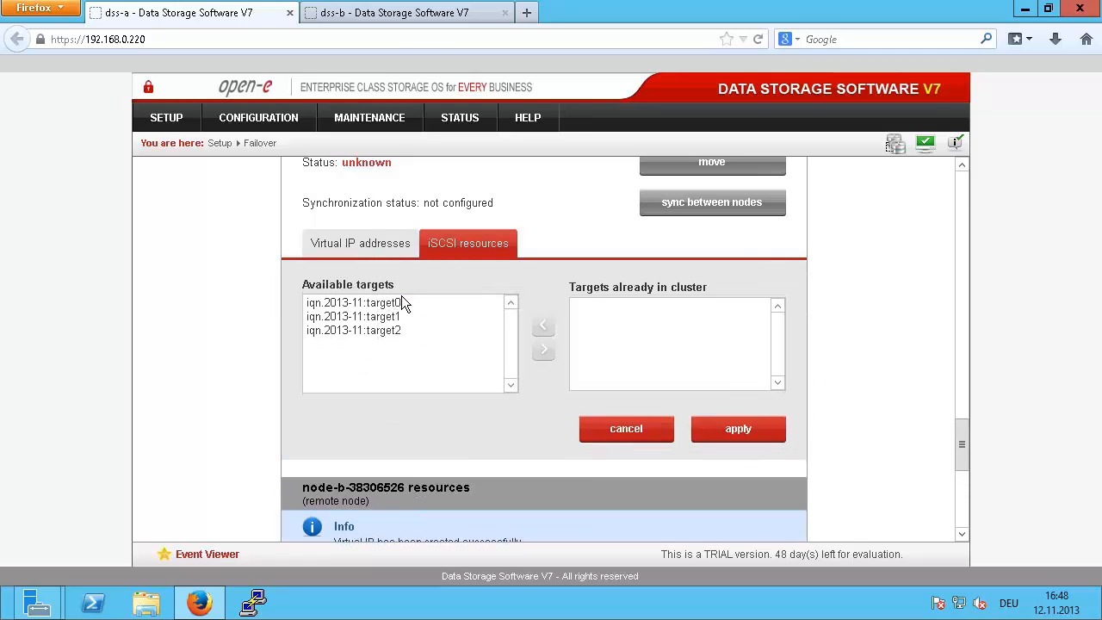
click(392, 305)
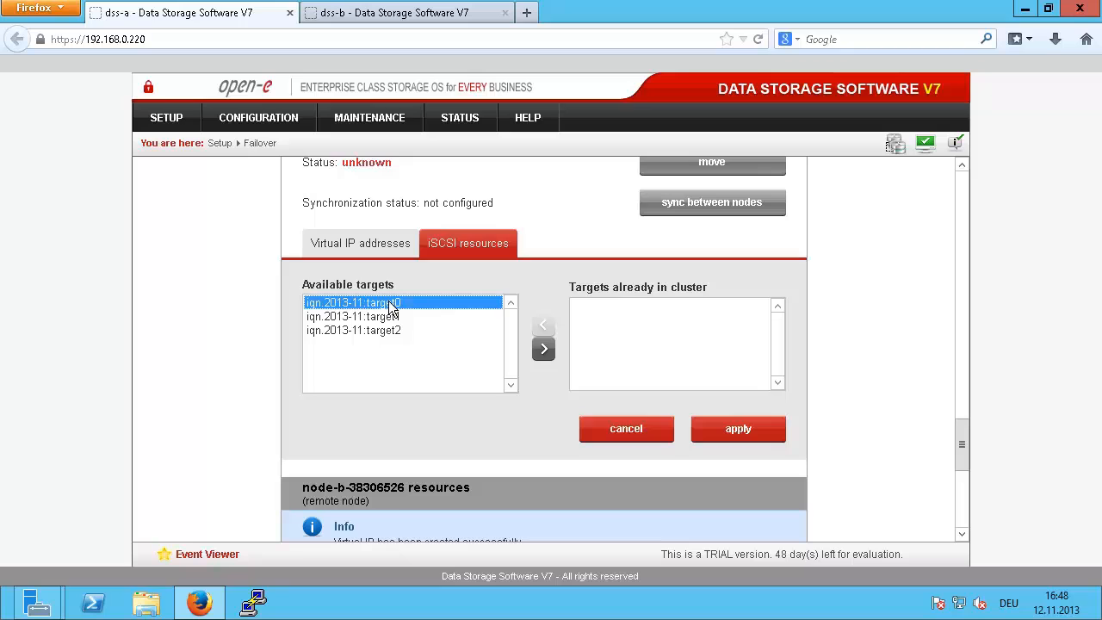
key(shift+Down)
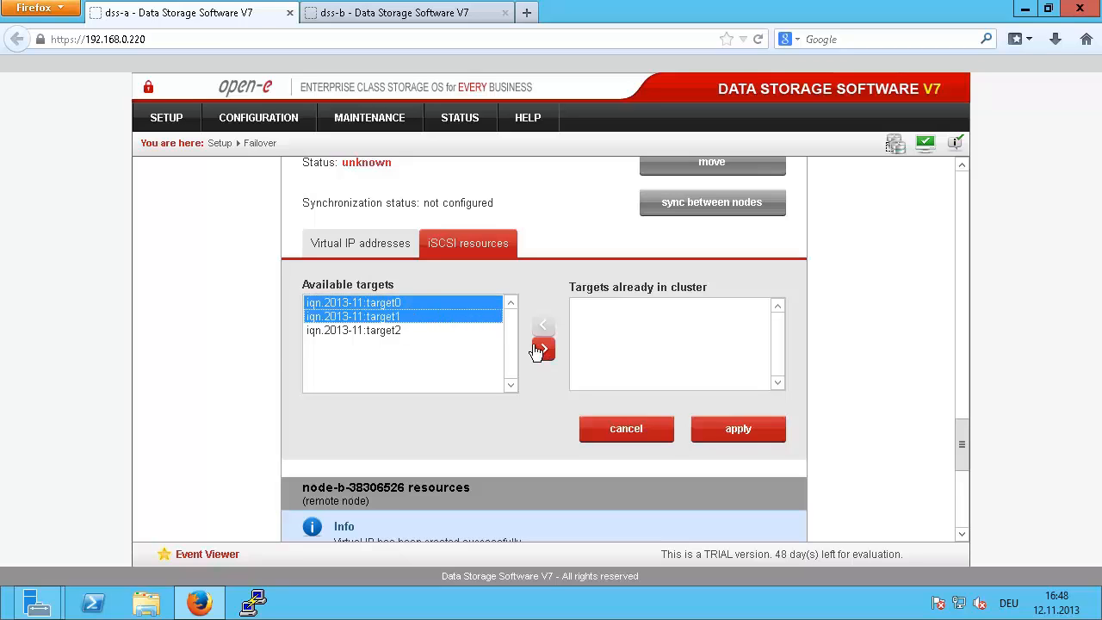
click(543, 347)
click(739, 429)
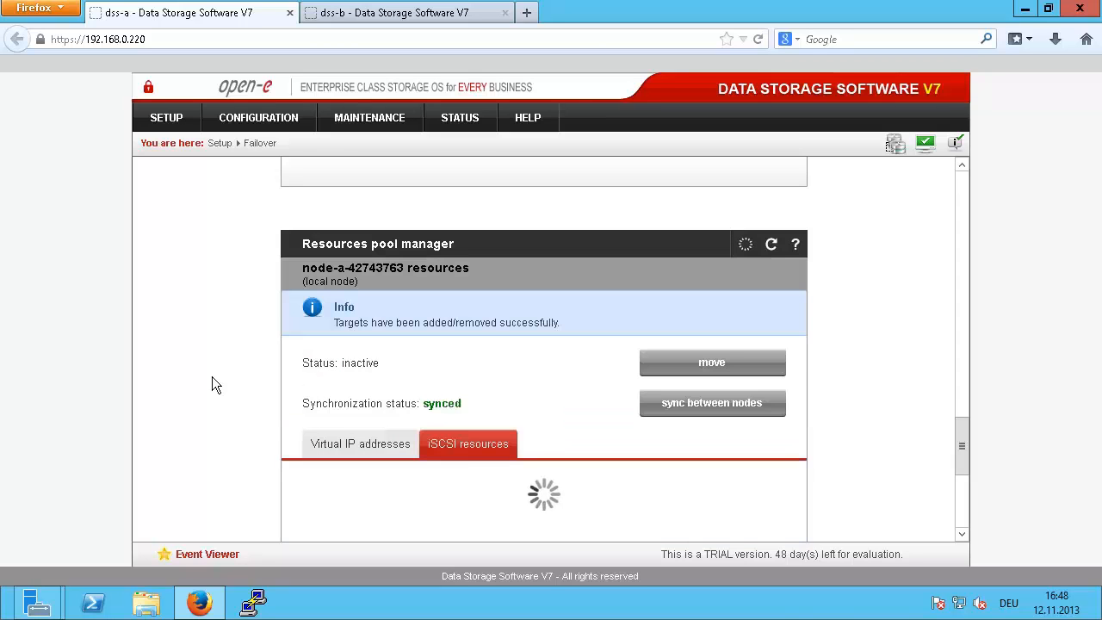
scroll(212, 376, down, 2)
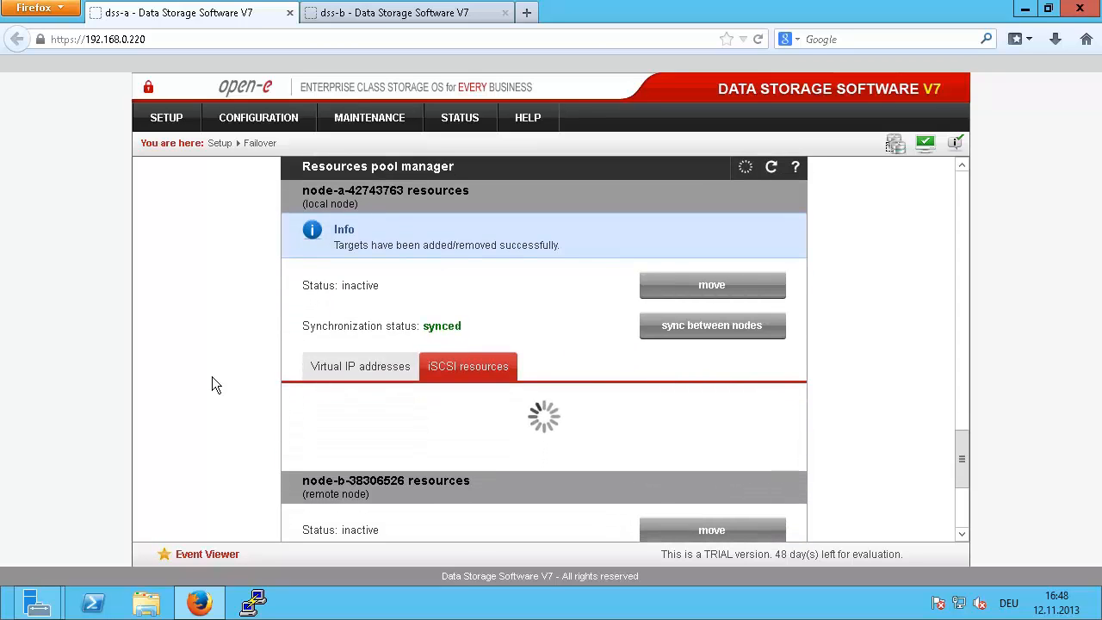
scroll(212, 376, down, 5)
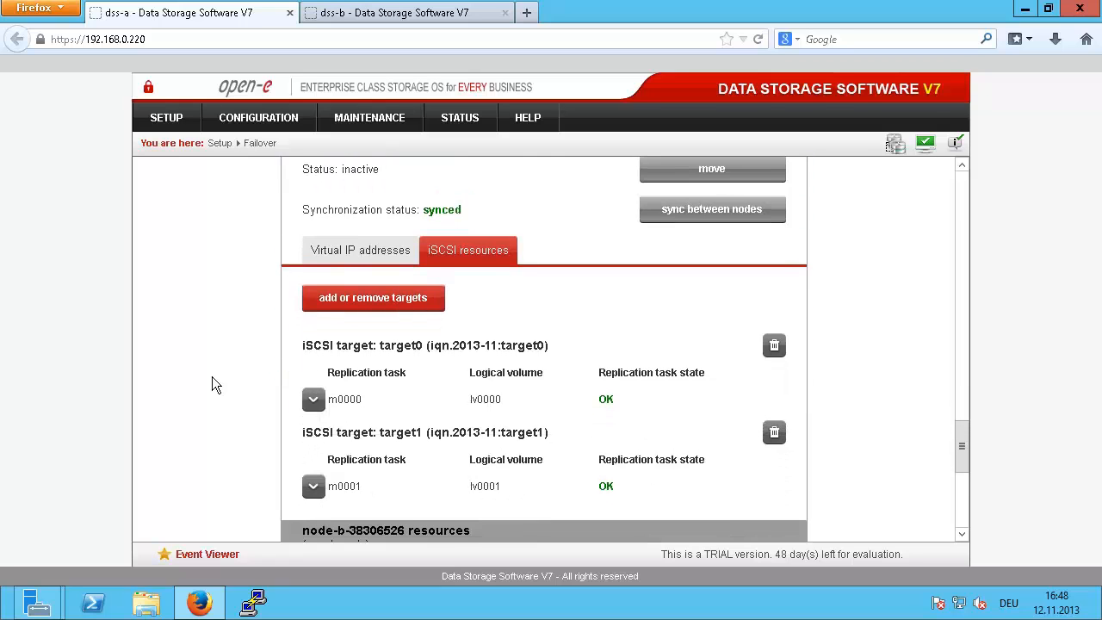
scroll(212, 376, down, 5)
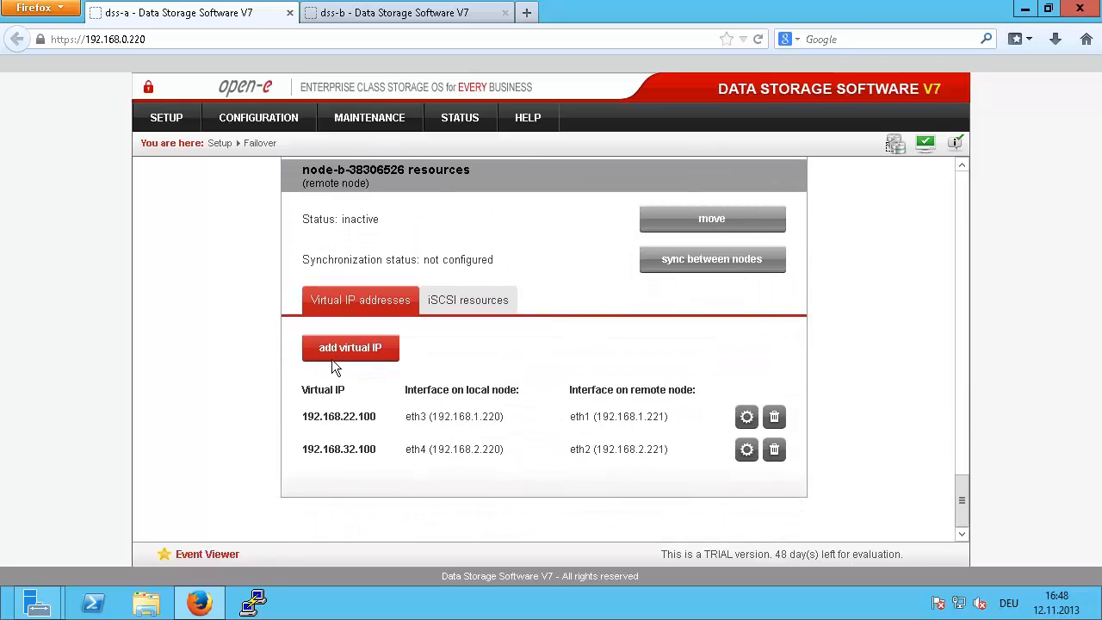
Step: Move iqn.2013-11:target2 into node-b's clustered iSCSI targets and apply
click(456, 306)
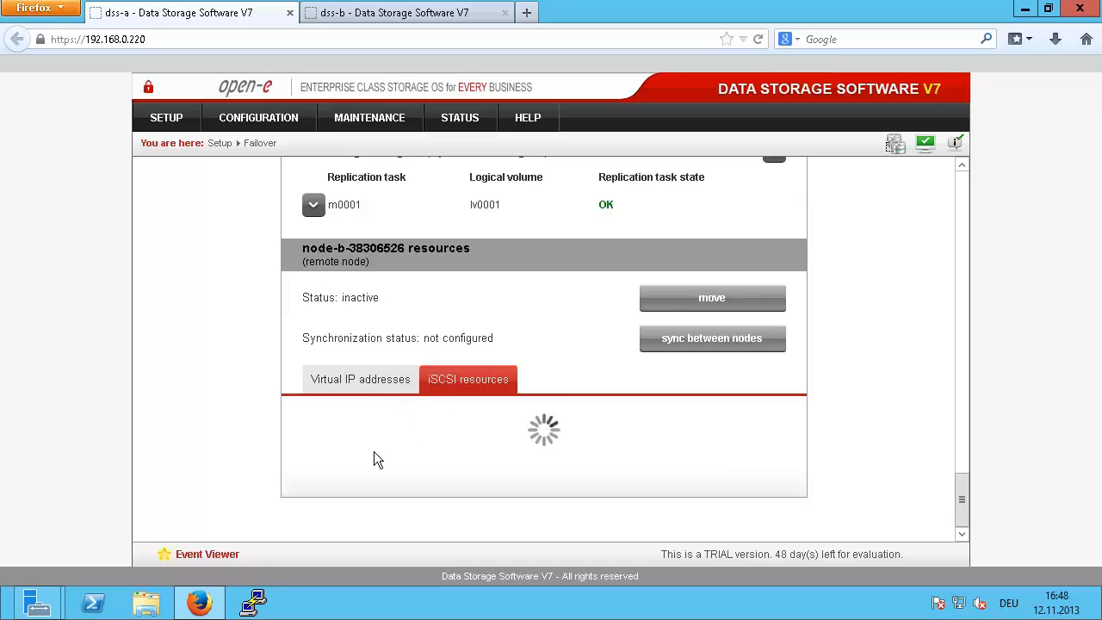
click(375, 427)
scroll(390, 410, down, 2)
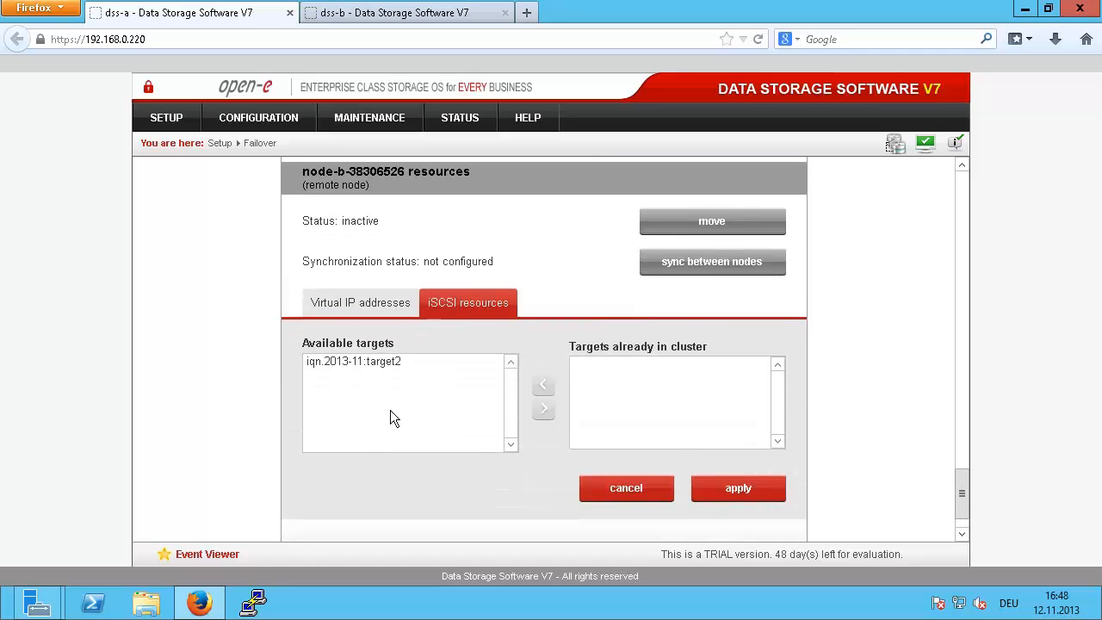
click(376, 362)
click(544, 407)
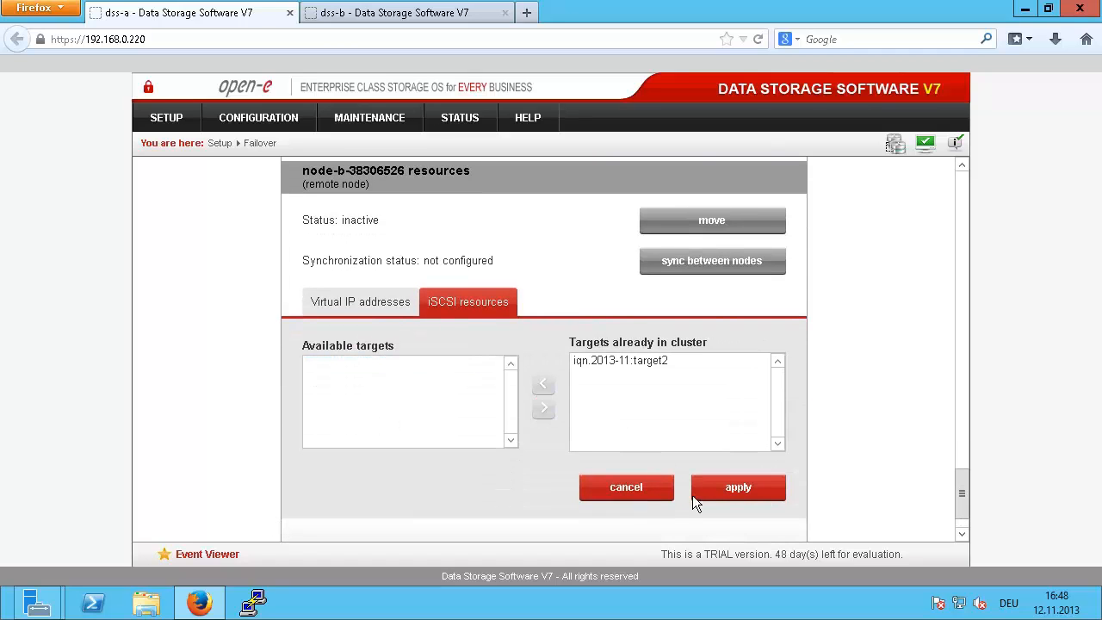
click(737, 491)
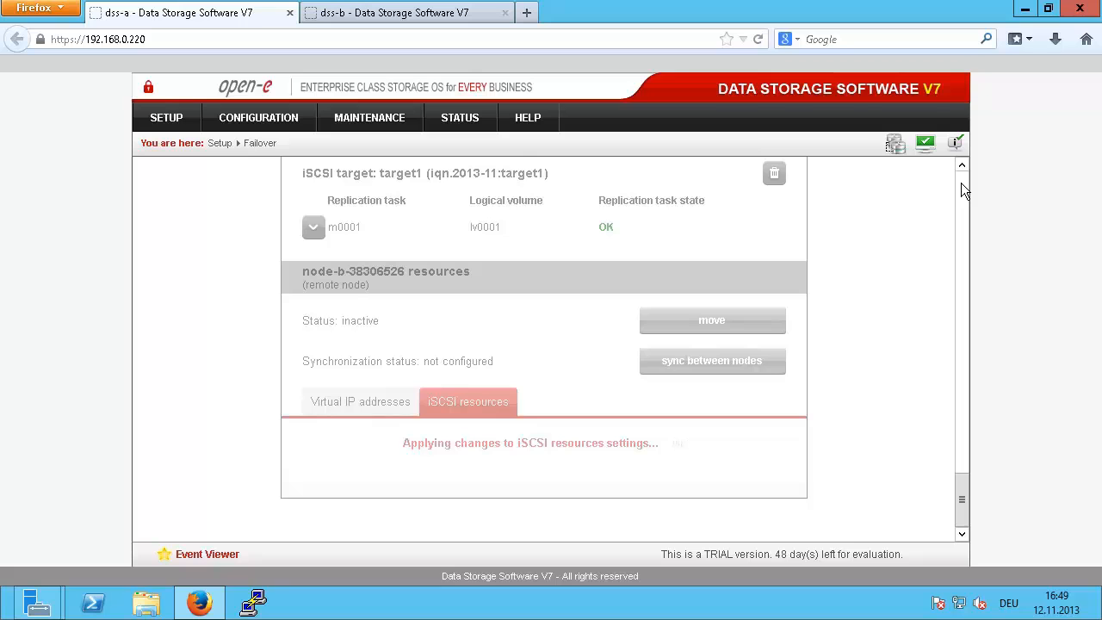
mouse_move(747, 8)
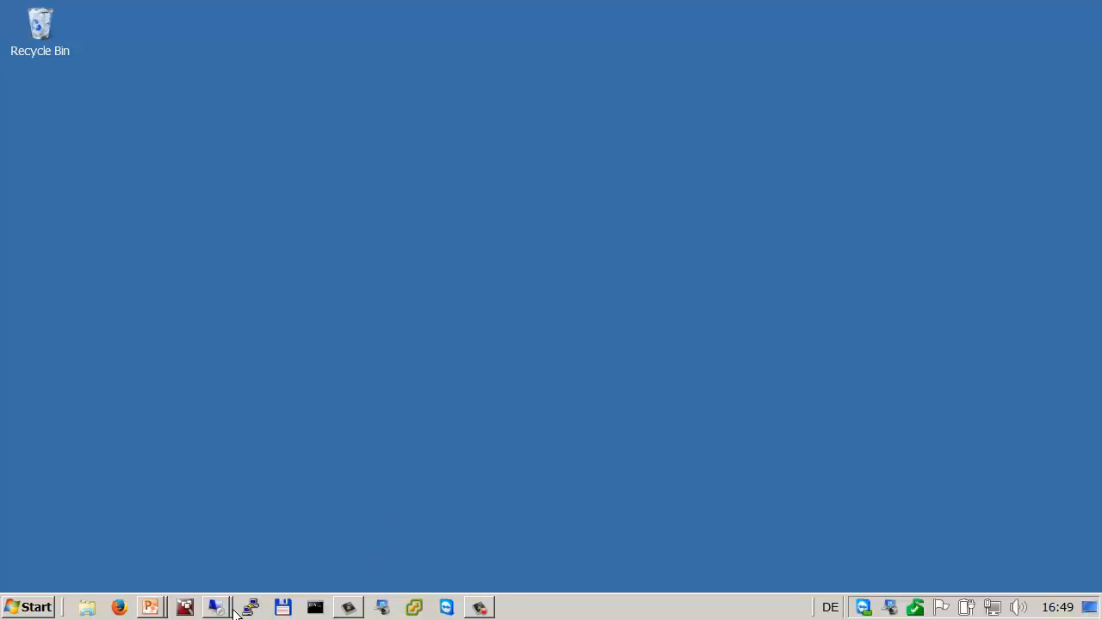
Step: Connect to the recent Remote Desktop host 85.14.118.246:4232 and accept its certificate warning
right_click(216, 607)
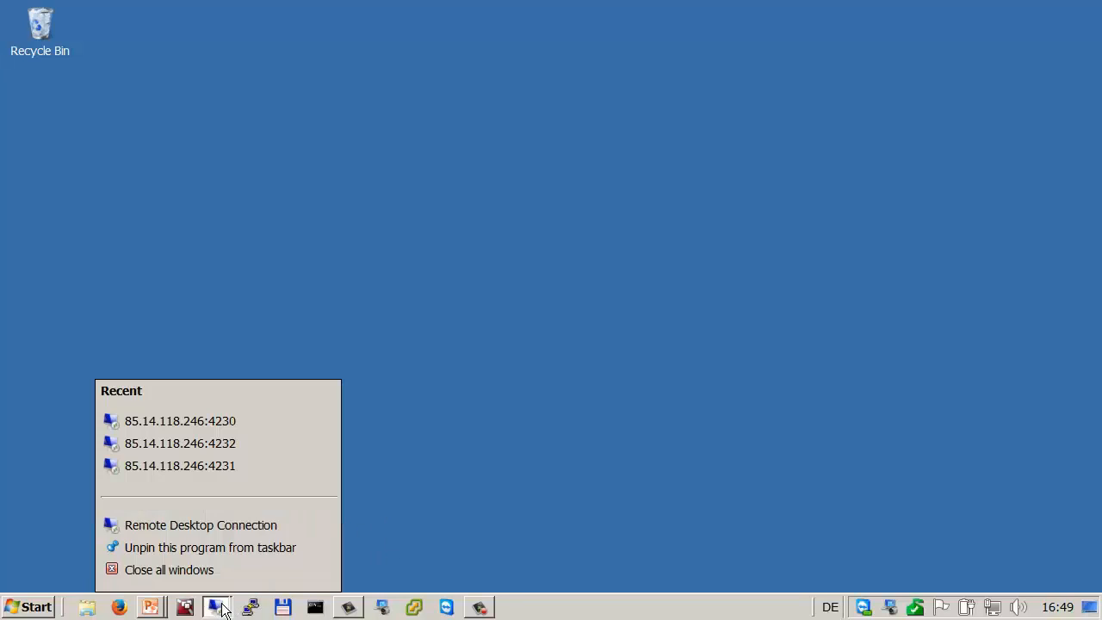
click(272, 444)
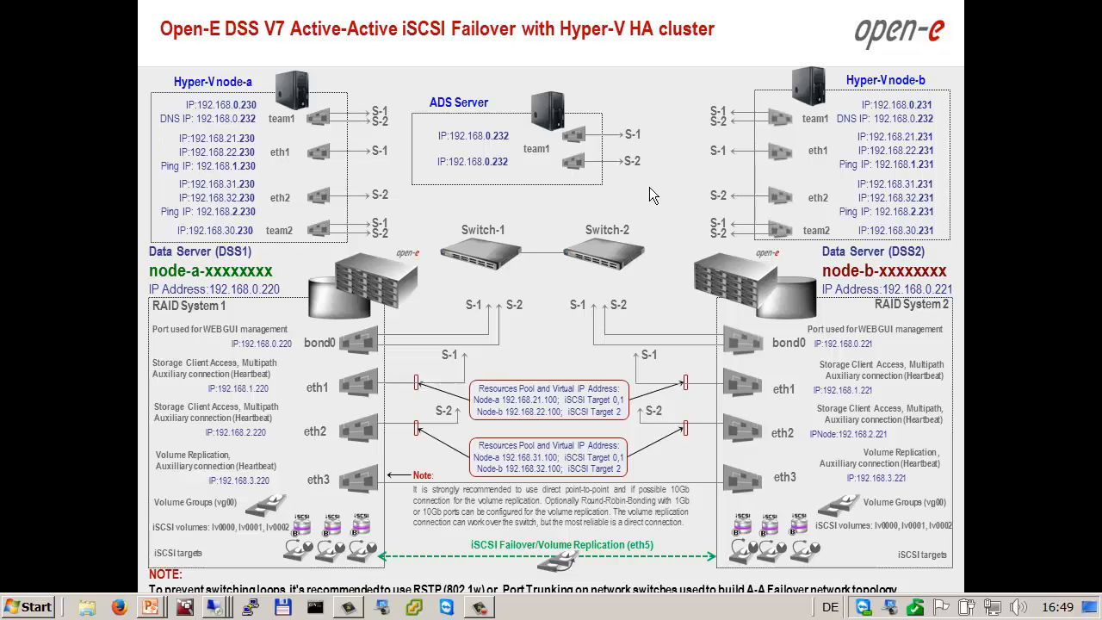
key(alt+Tab)
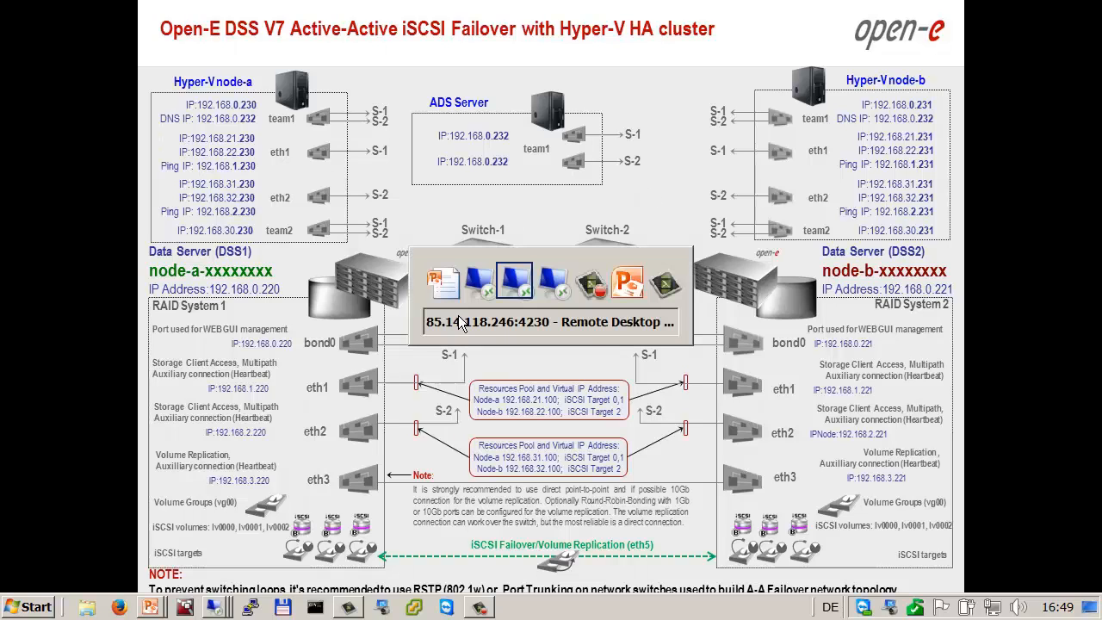
key(Tab)
key(Tab)
key(Tab)
key(Tab)
key(Tab)
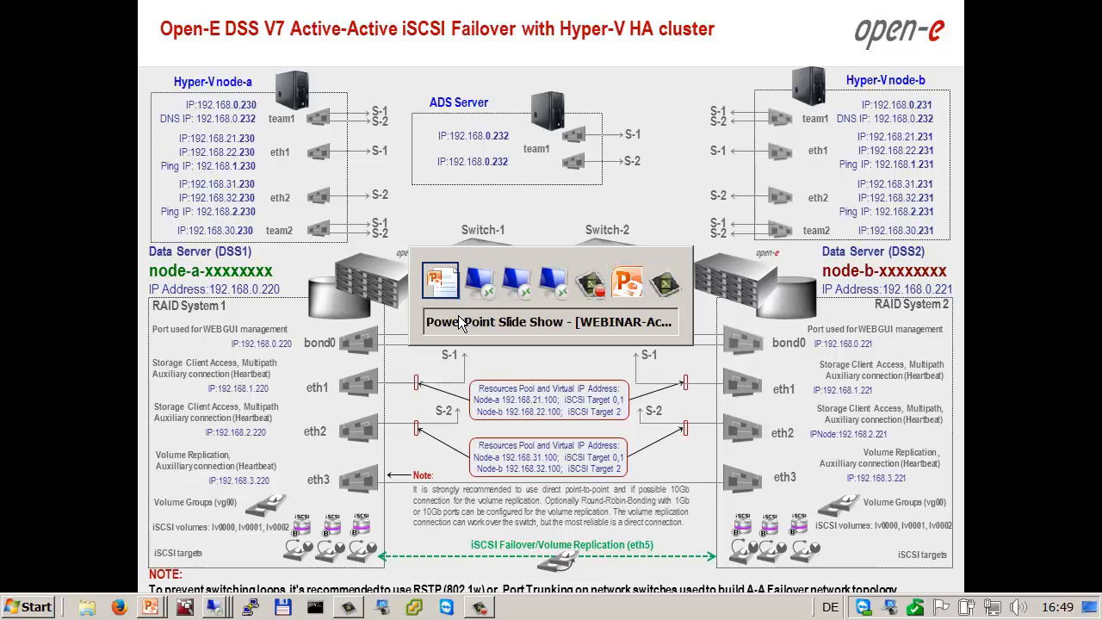
key(Tab)
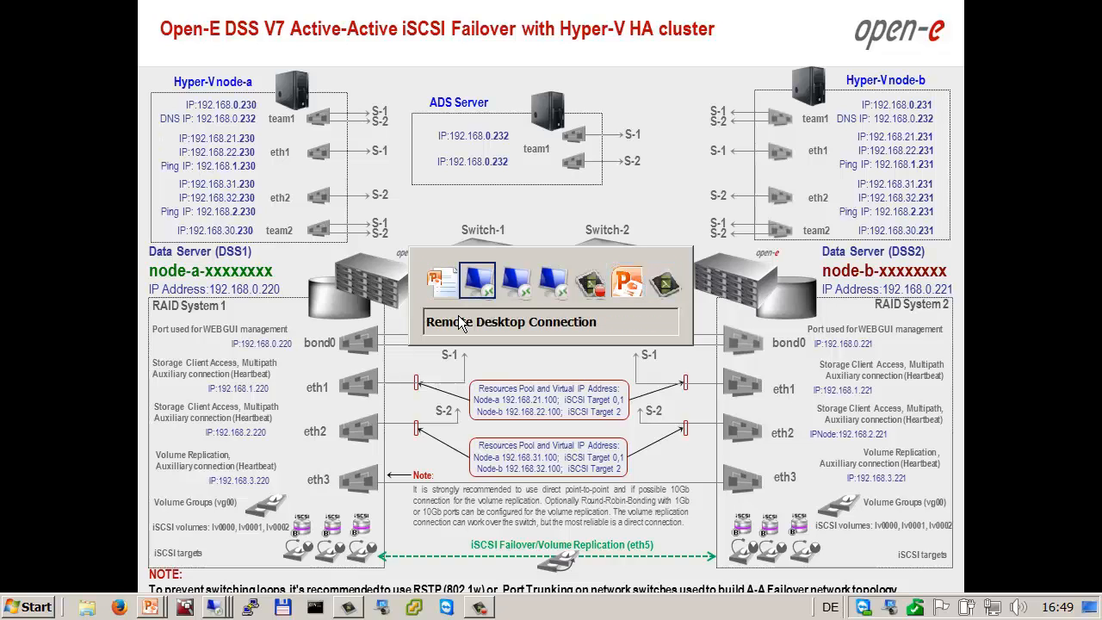
click(620, 479)
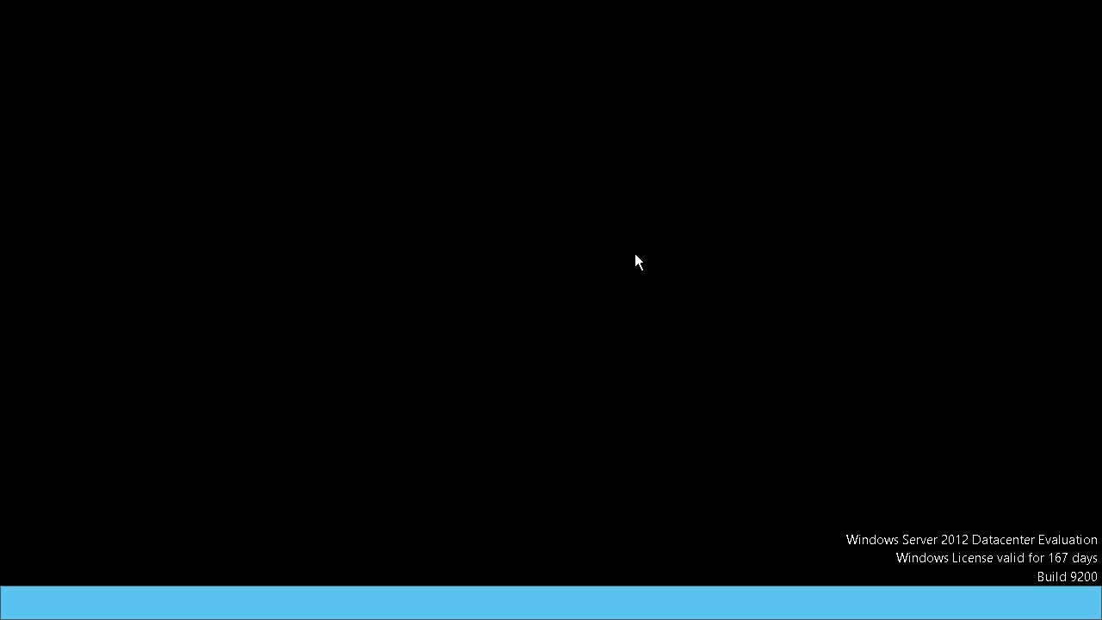
Step: Start the failover cluster in Failover Manager and confirm, so its status becomes Starting
click(763, 14)
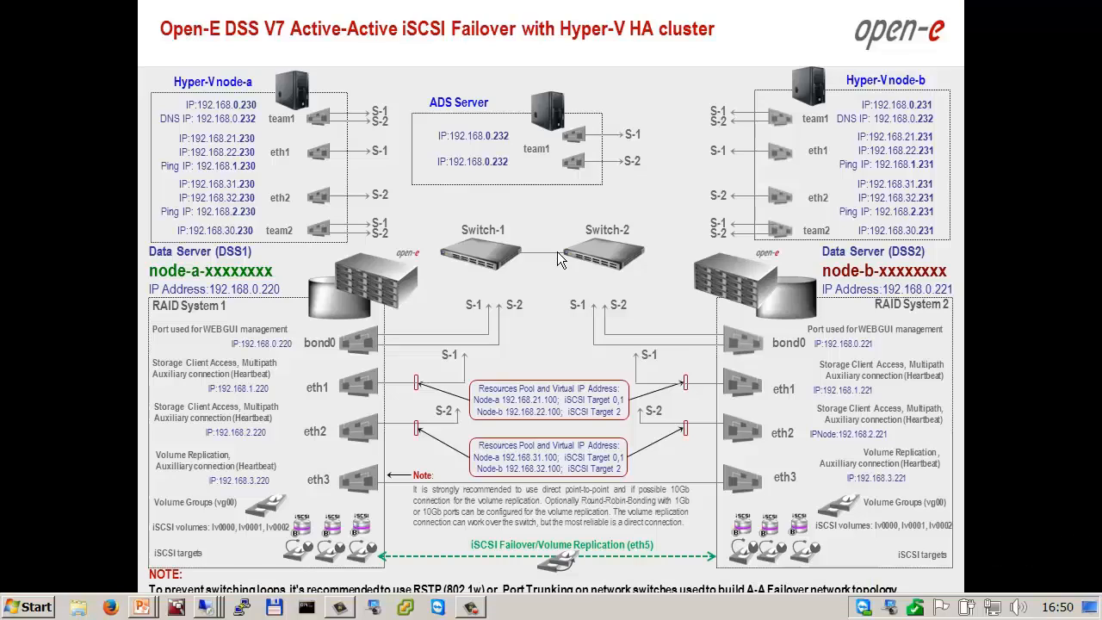
key(alt+Tab)
key(alt+Tab)
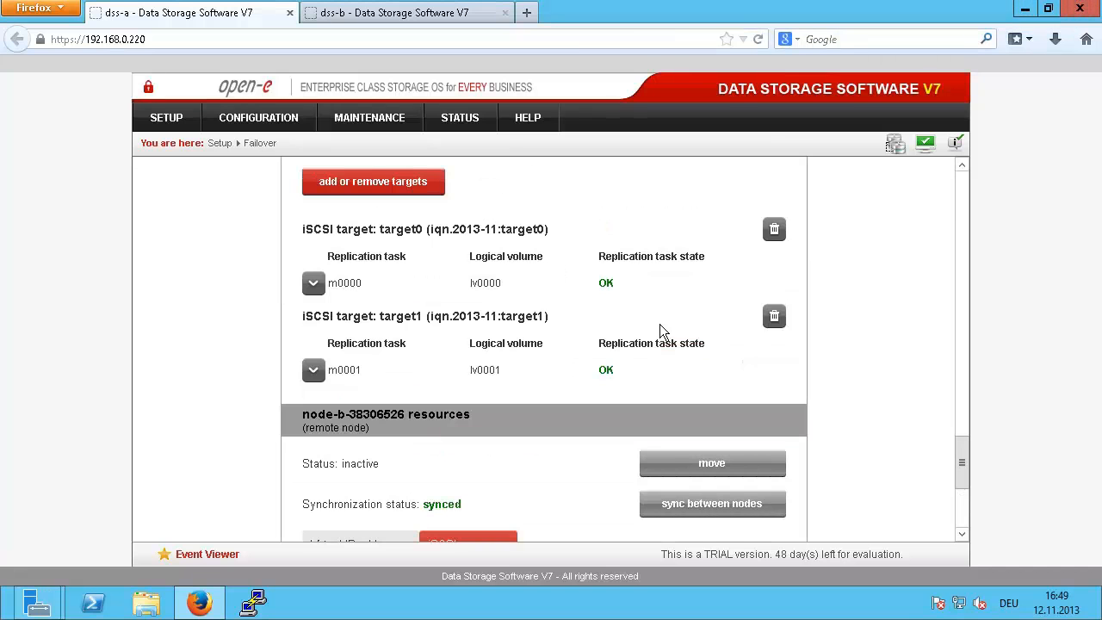
click(965, 520)
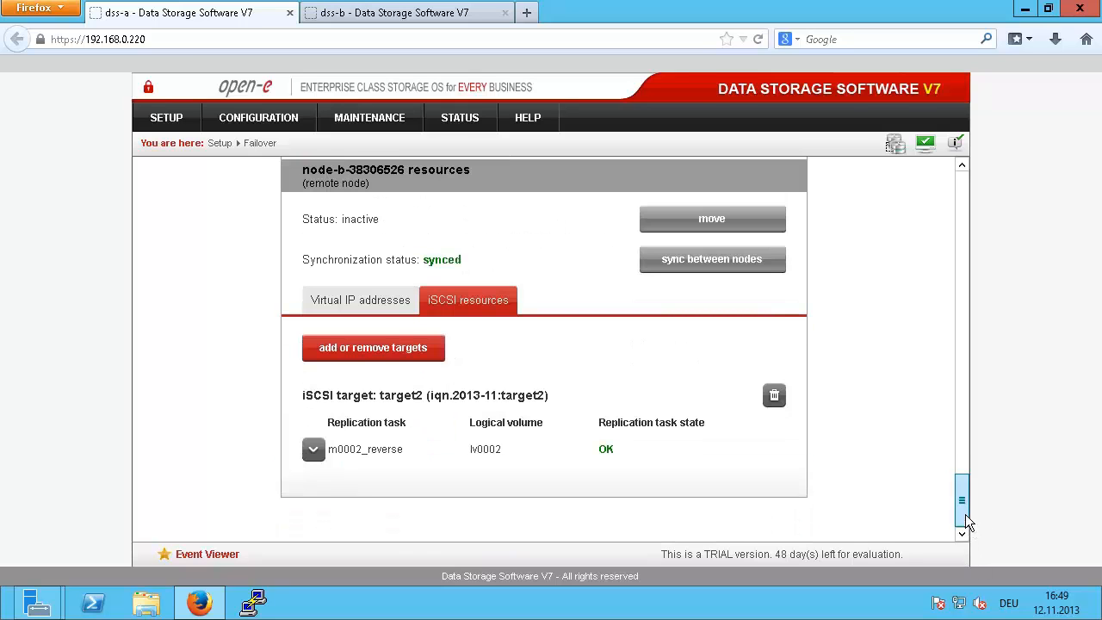
click(962, 177)
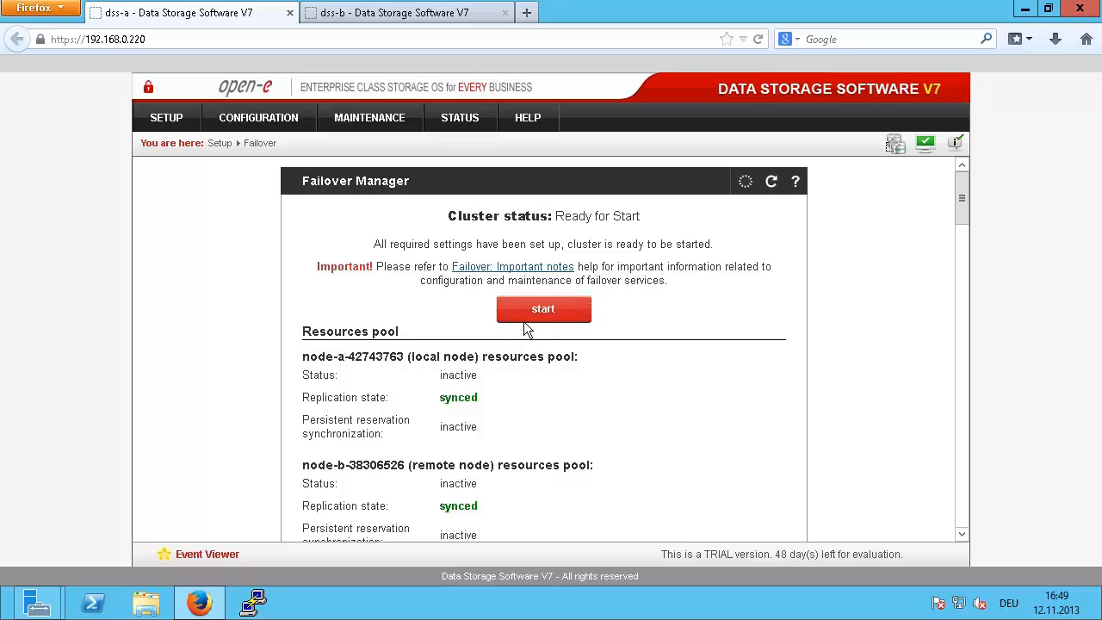
click(556, 314)
click(592, 280)
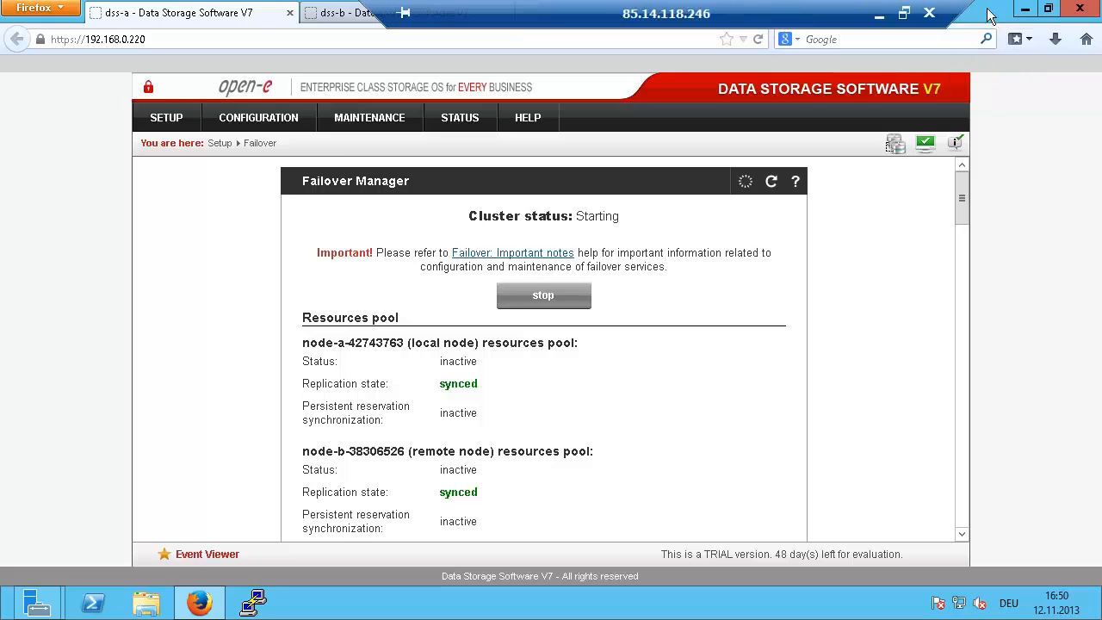
Step: Close the finished Add Roles and Features wizard, dismiss its notification, and open File Explorer
click(1024, 8)
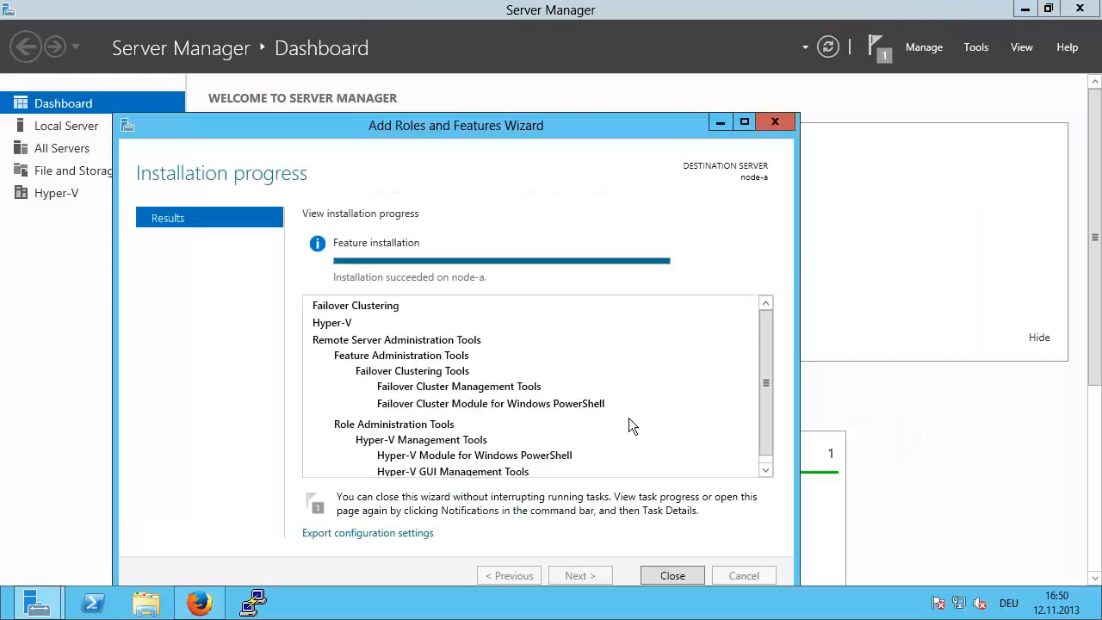
click(673, 575)
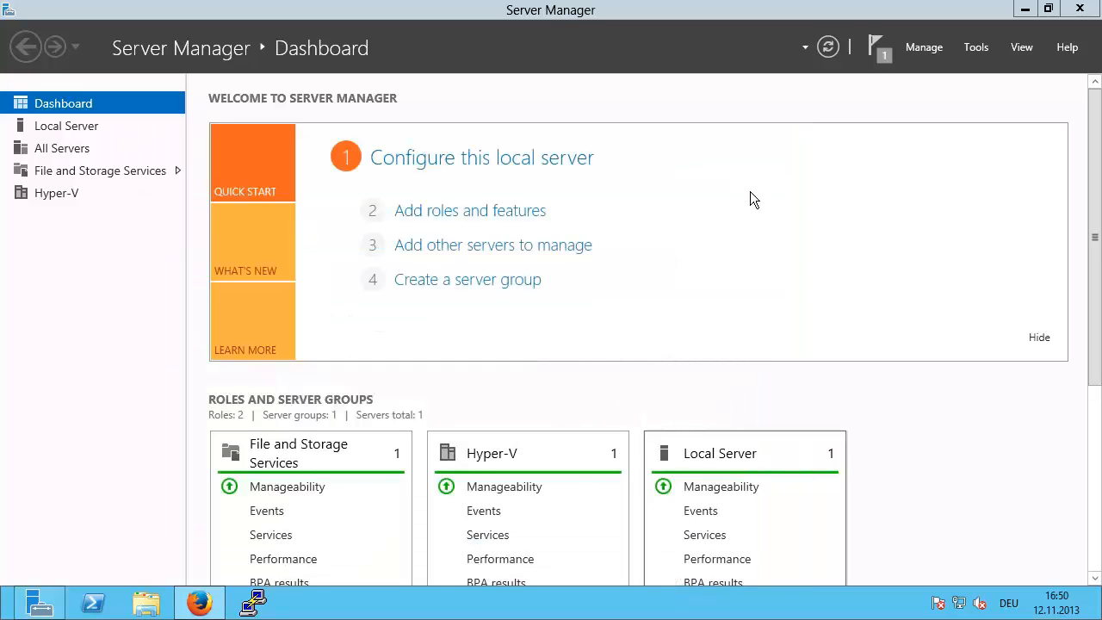
click(877, 51)
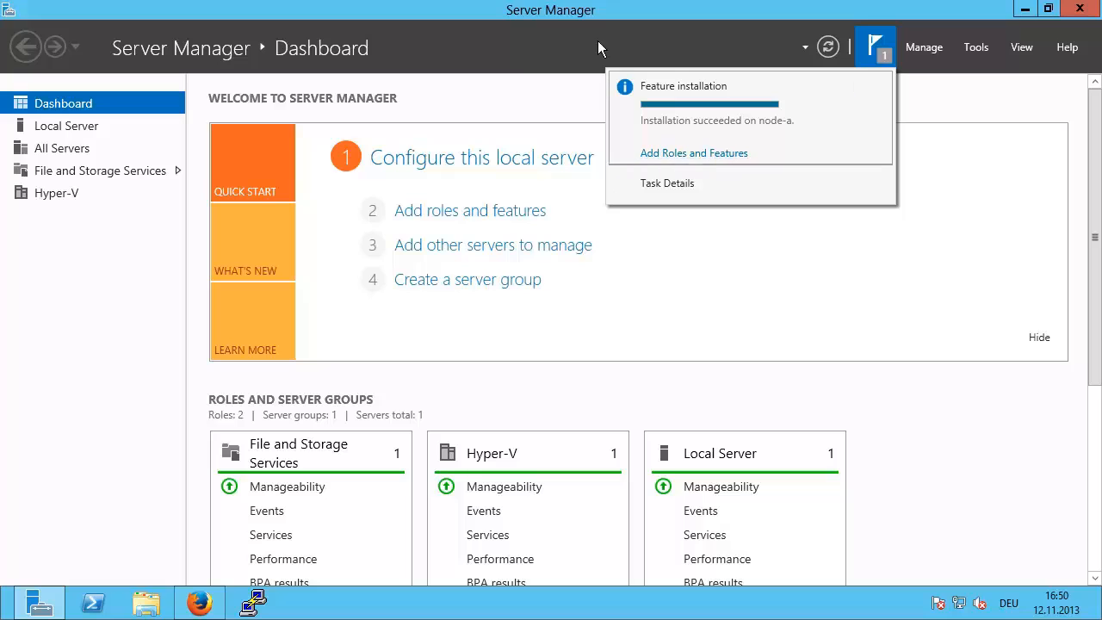
click(622, 46)
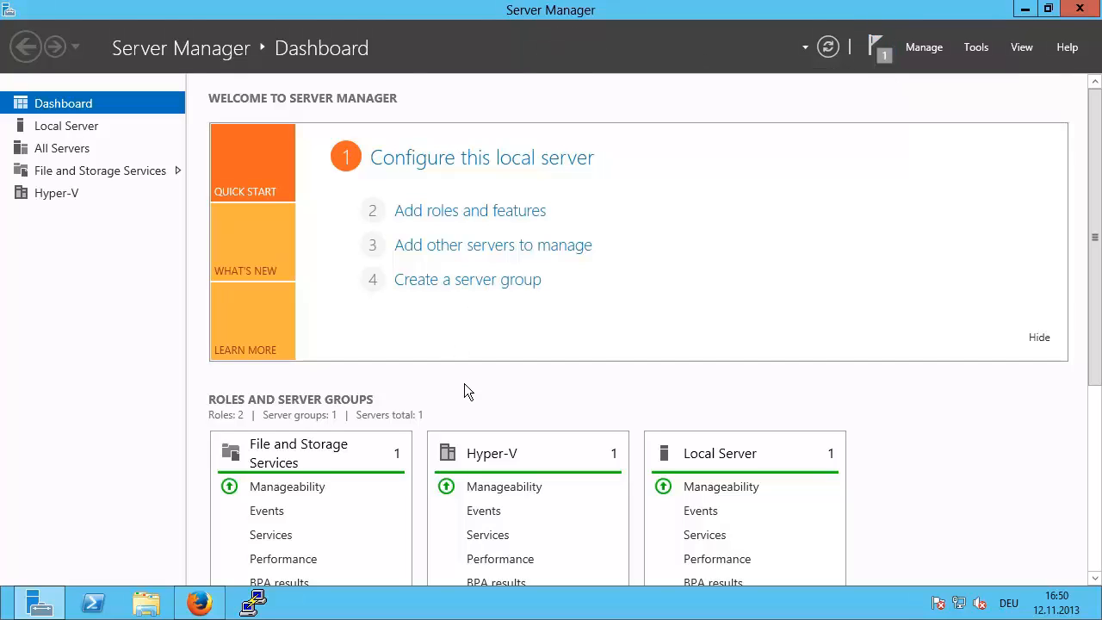
key(super+e)
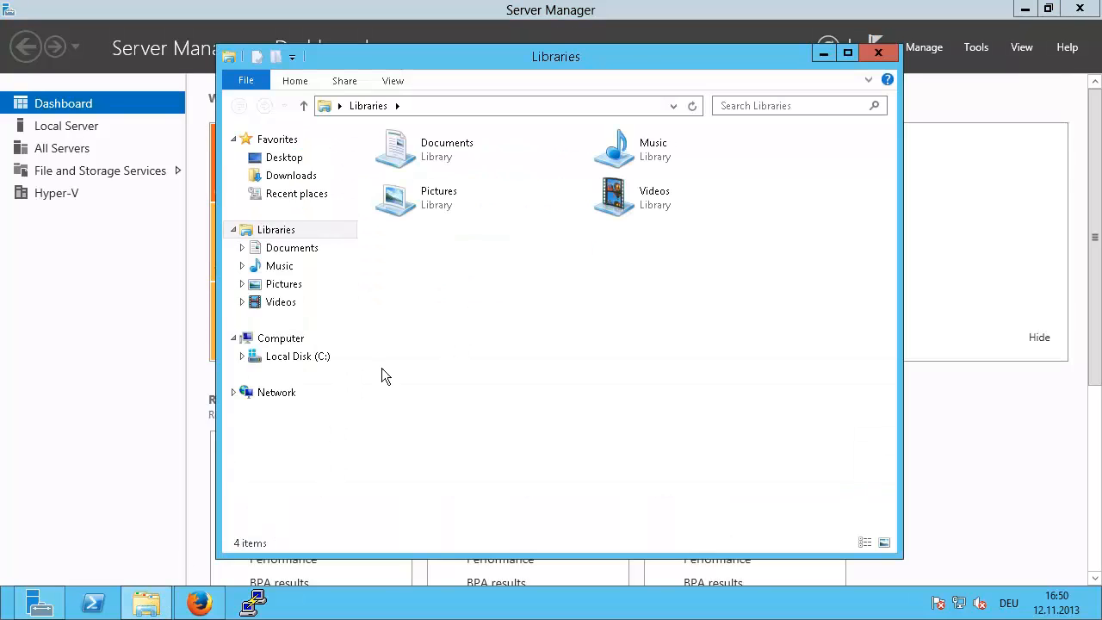
Step: Switch node-a's membership from workgroup to the demo.local domain in System Properties
right_click(282, 344)
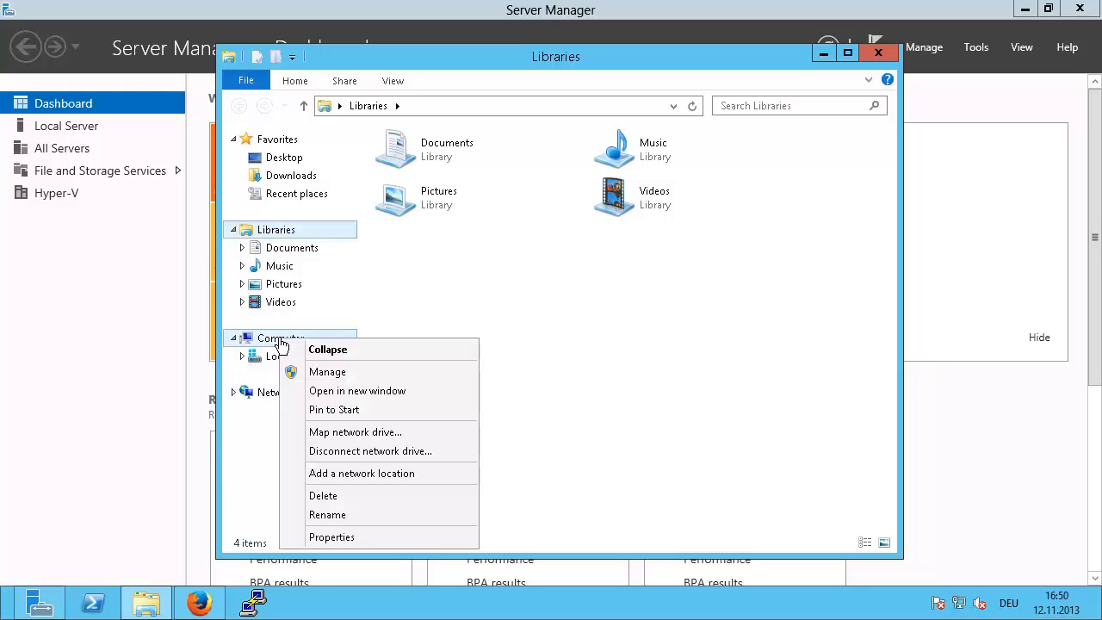
click(355, 536)
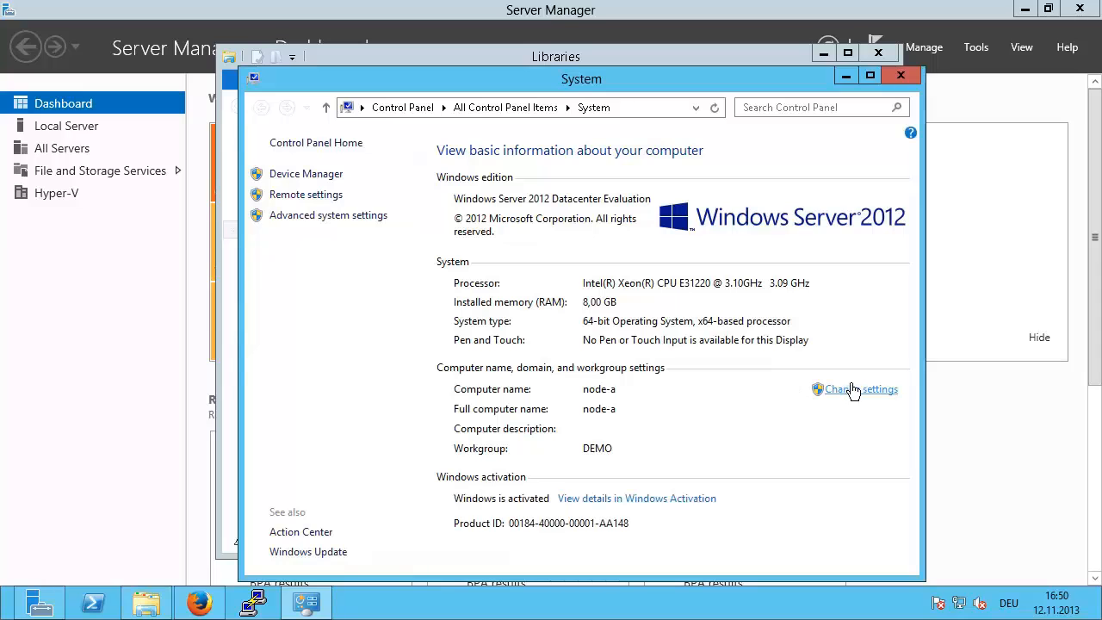
click(854, 391)
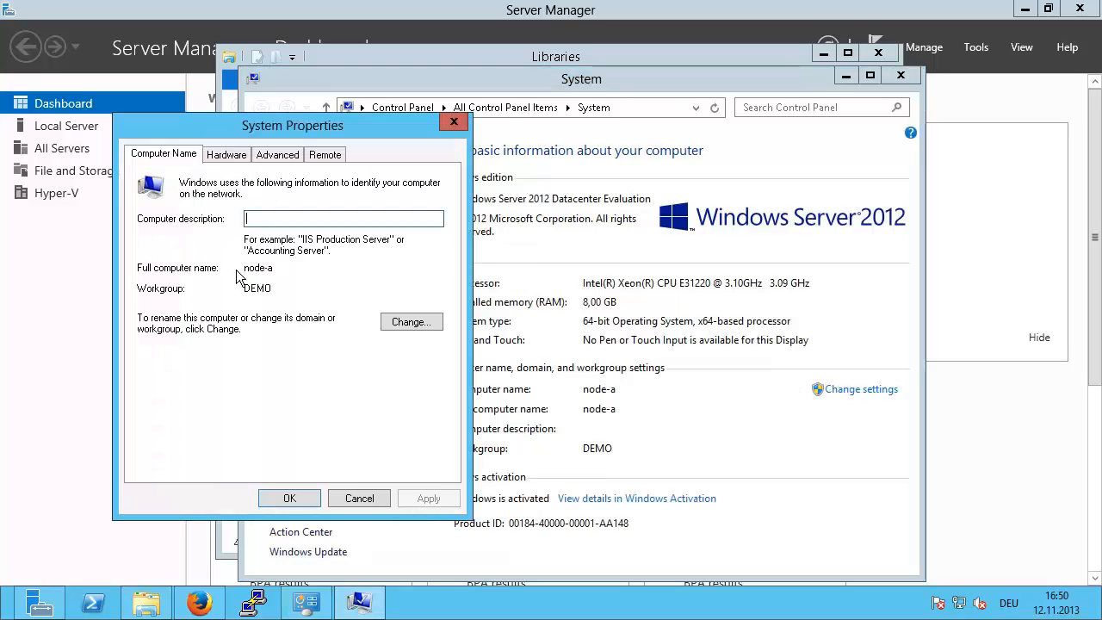
click(412, 325)
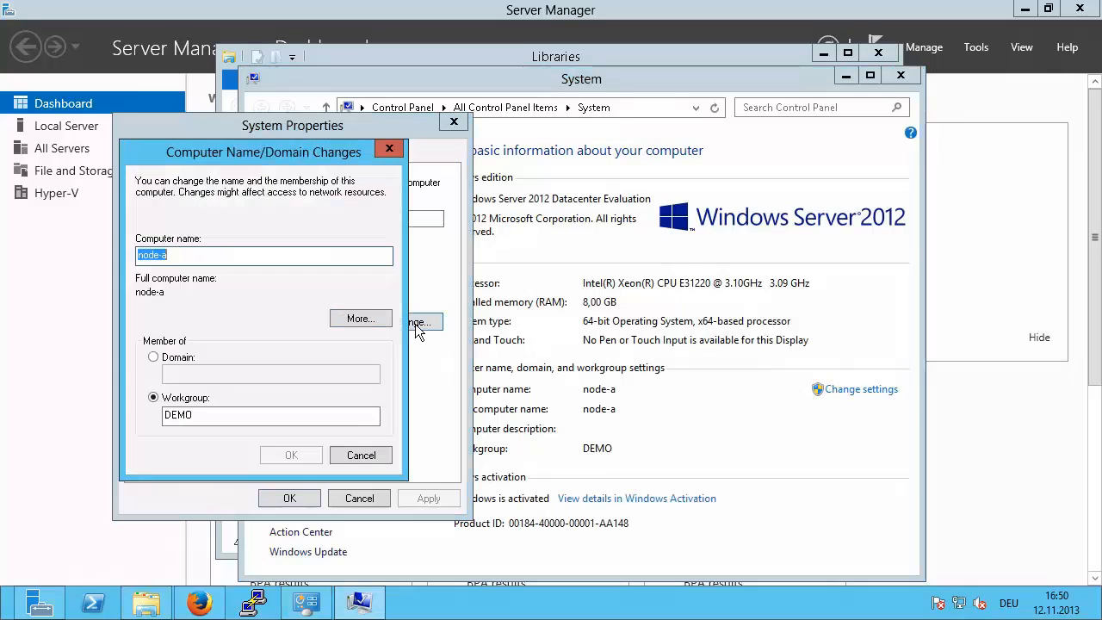
click(153, 357)
click(204, 376)
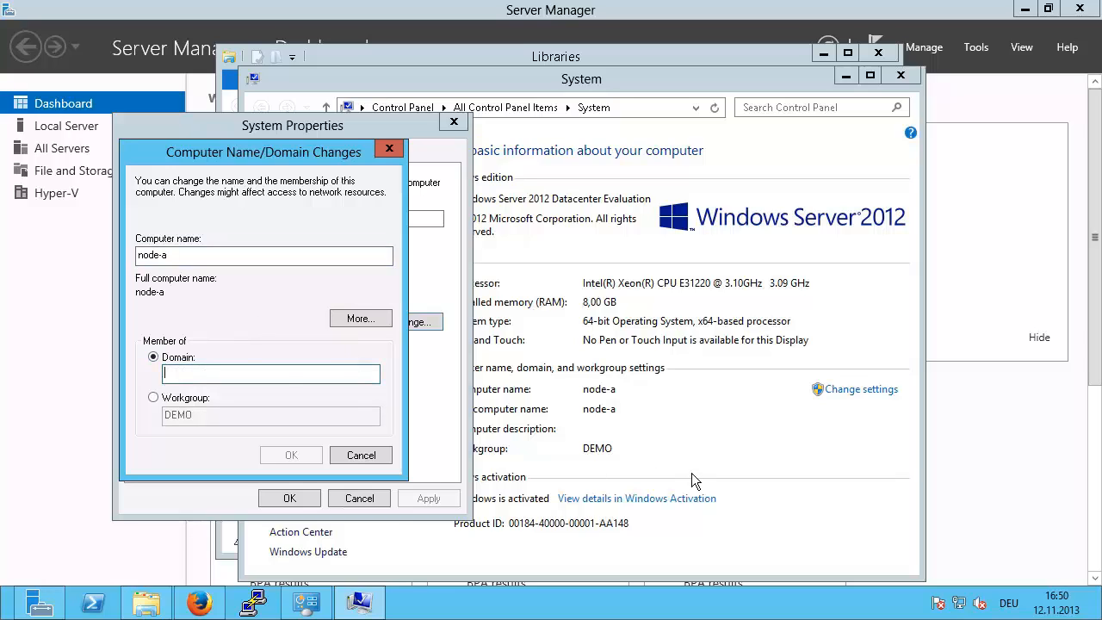
text(demo)
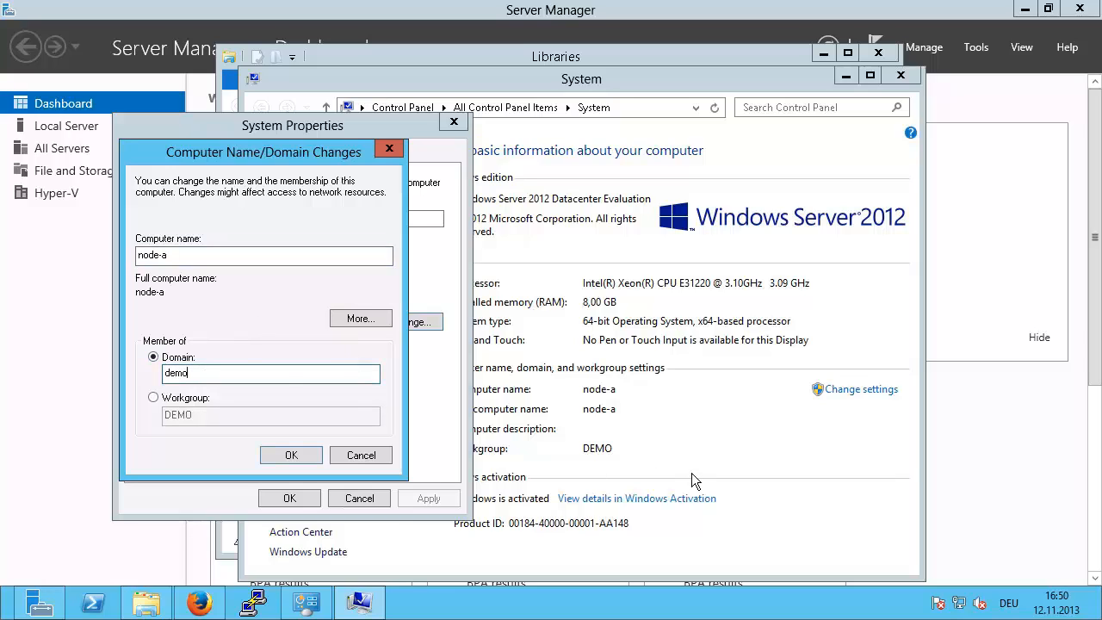
text(.local)
key(Return)
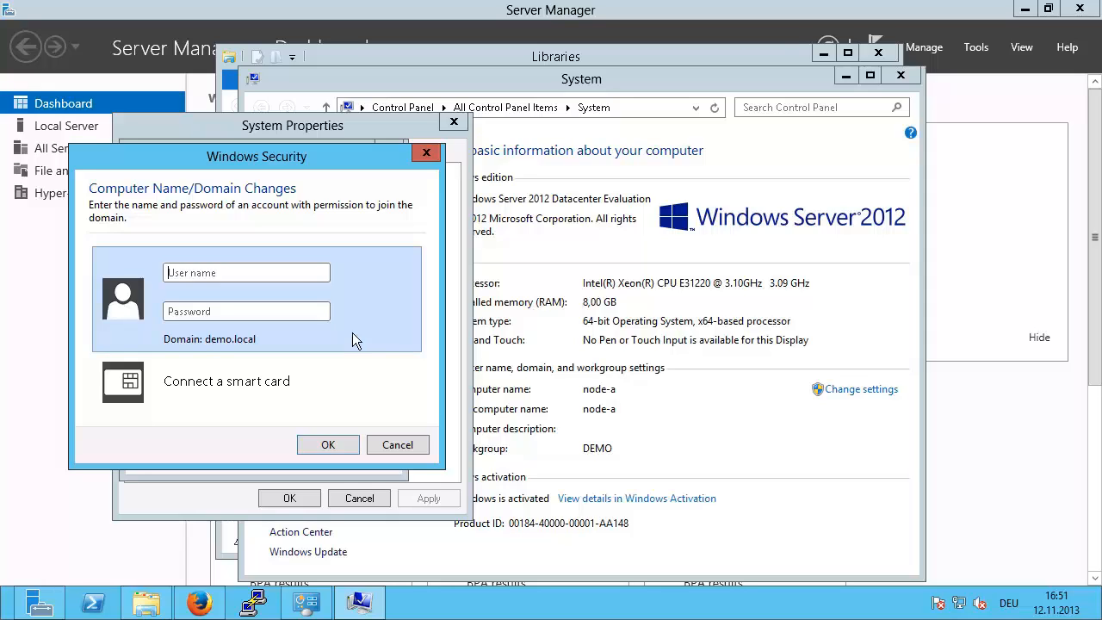
Step: Enter the domain administrator credentials, acknowledge the welcome and restart notices, and restart now
text(administrator••••••)
click(345, 442)
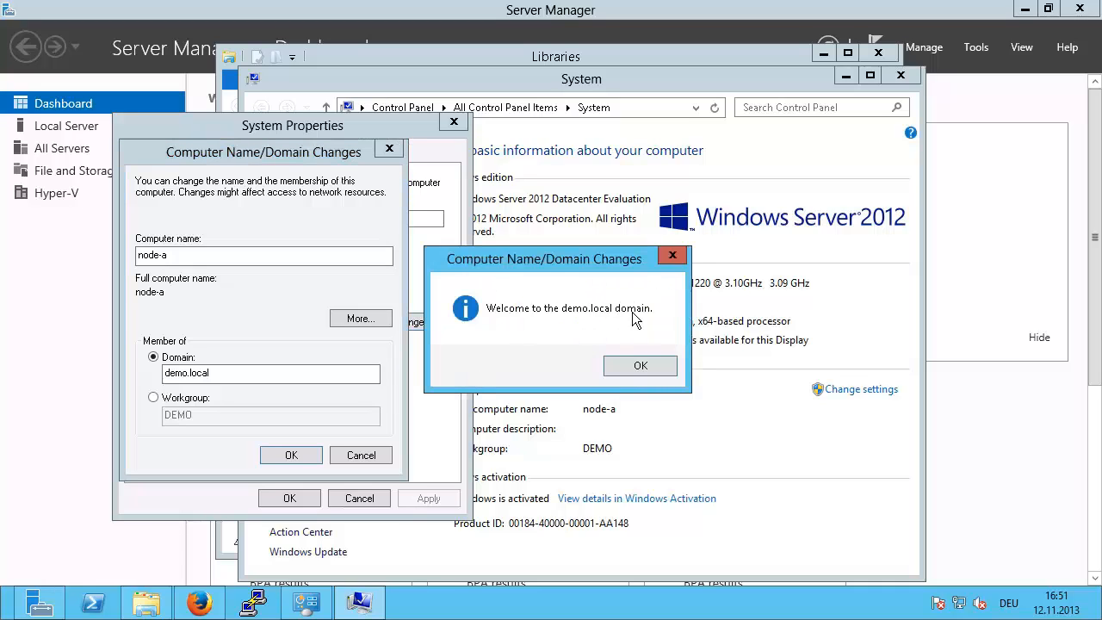
click(641, 364)
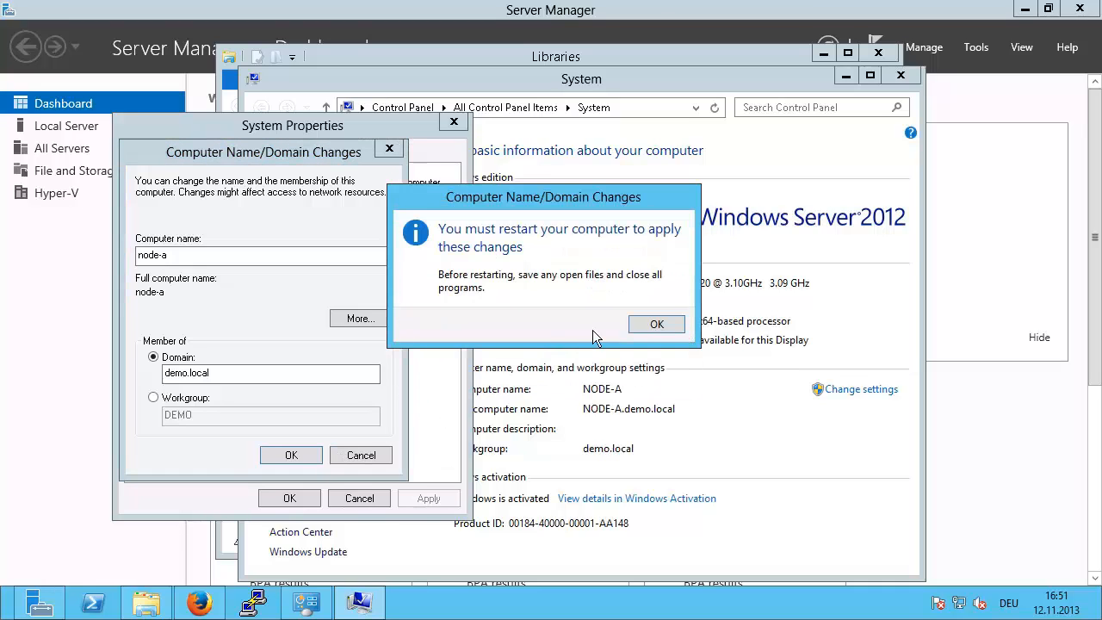
click(656, 324)
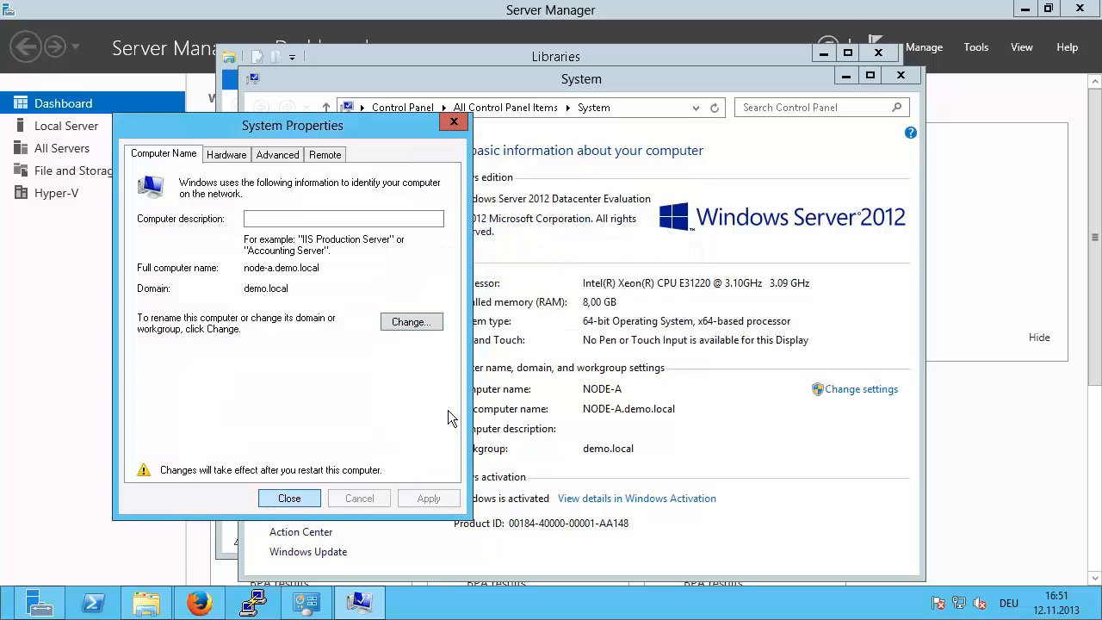
key(Return)
click(554, 320)
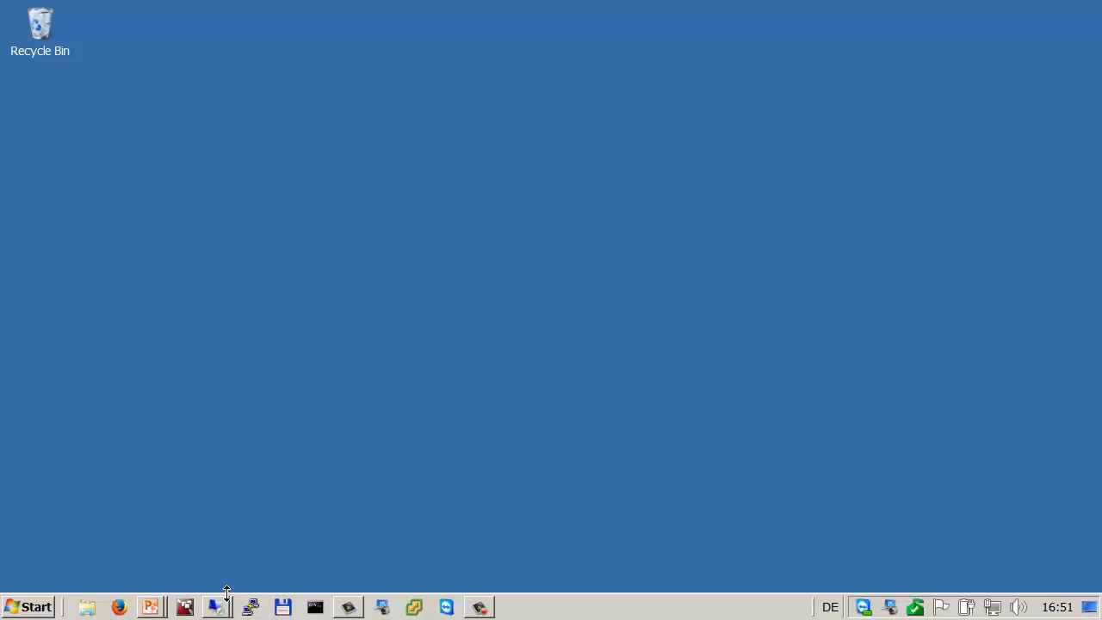
Step: Connect to the recent host 85.14.118.246:4231 (node-b) and accept its untrusted certificate
right_click(215, 606)
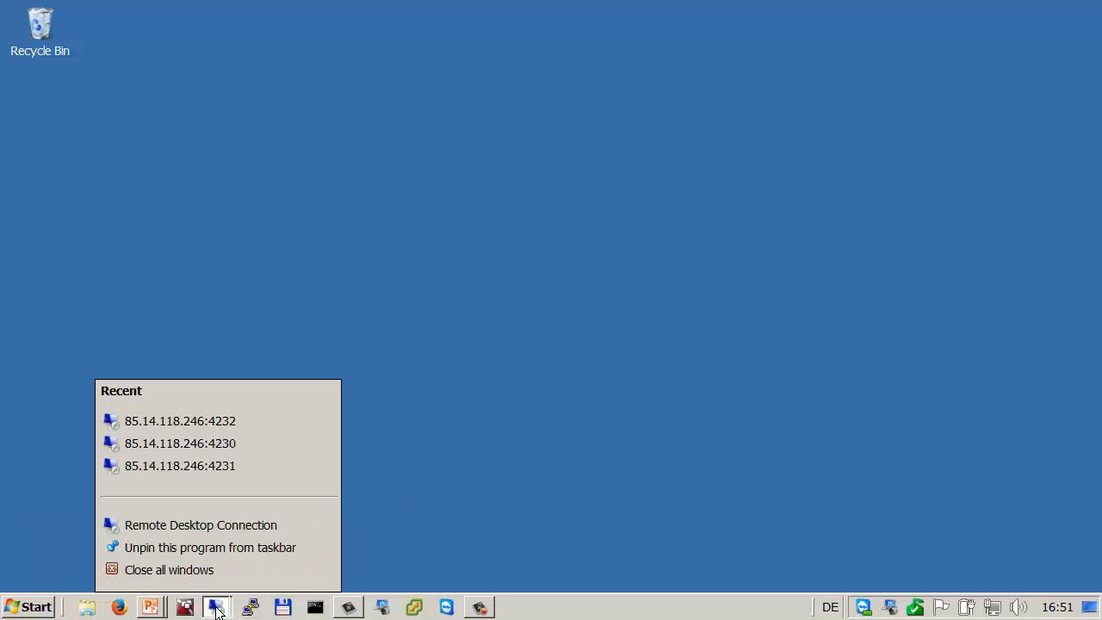
click(229, 467)
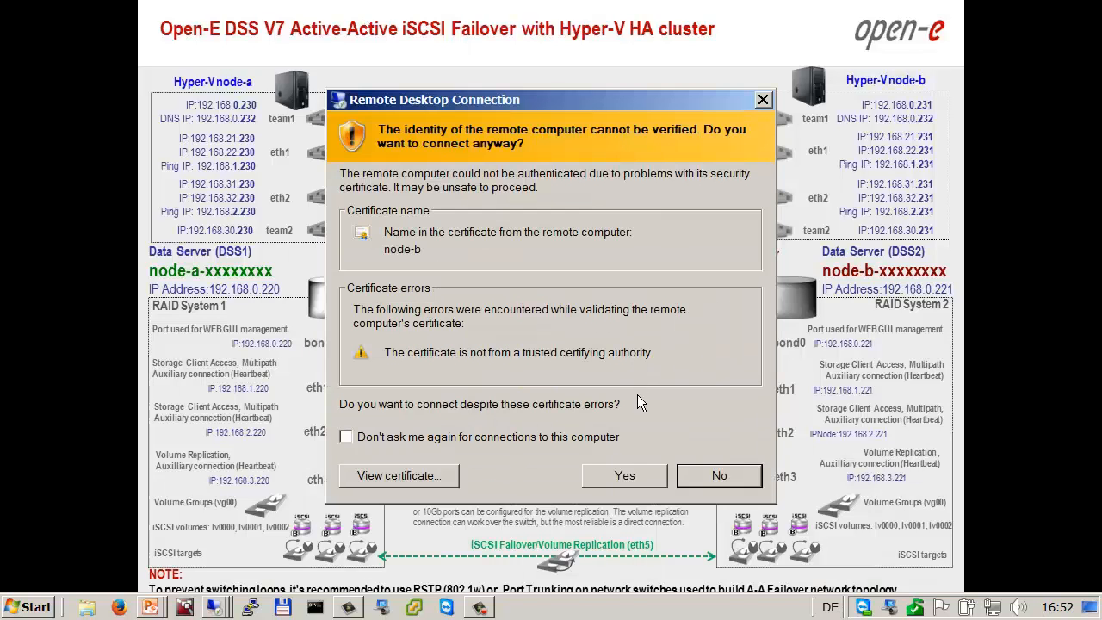
click(615, 476)
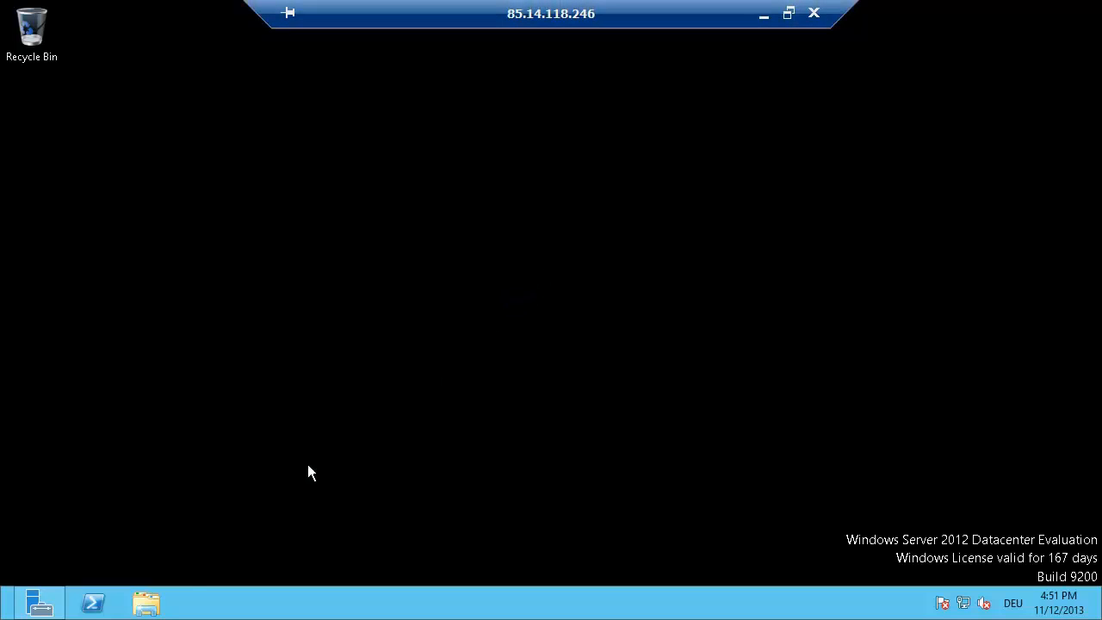
Step: Switch node-b's membership from workgroup to the demo.local domain in System Properties
click(146, 603)
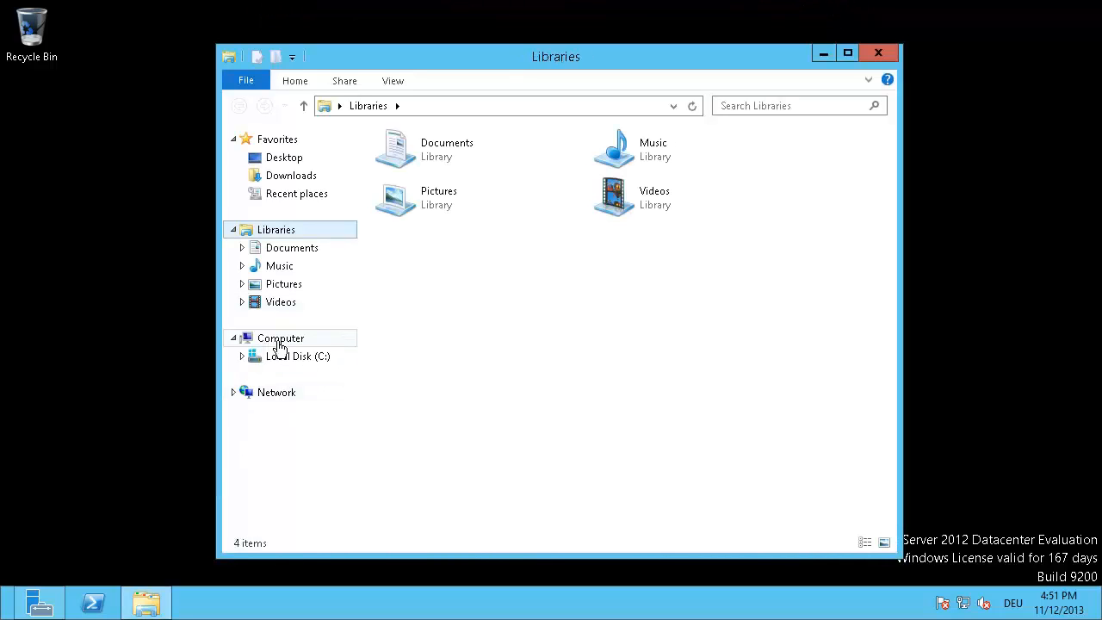
right_click(279, 344)
click(330, 539)
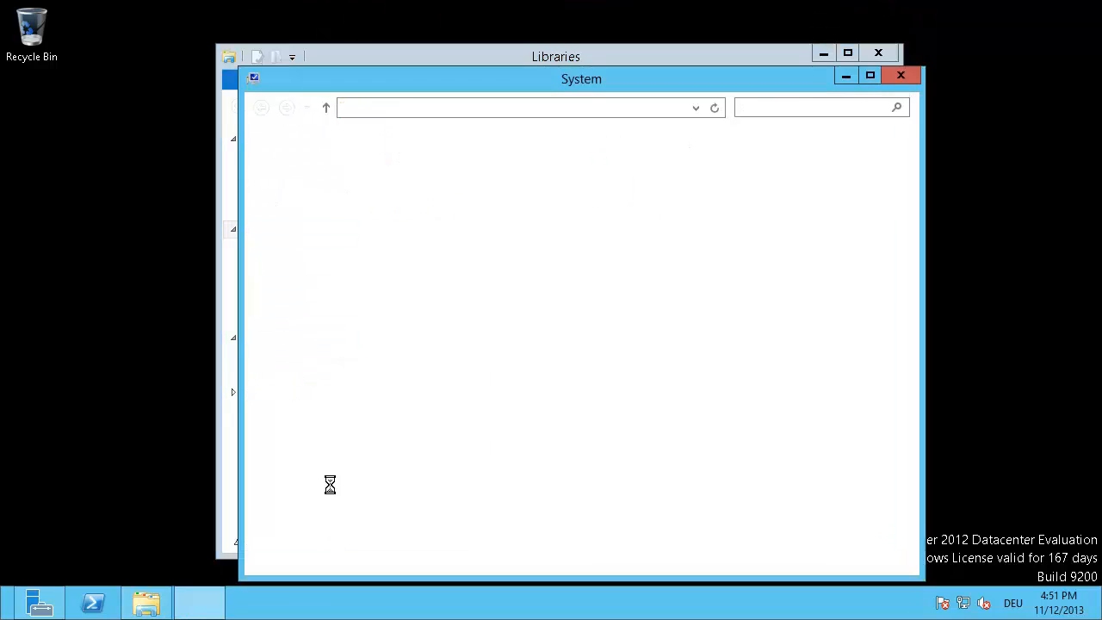
click(856, 392)
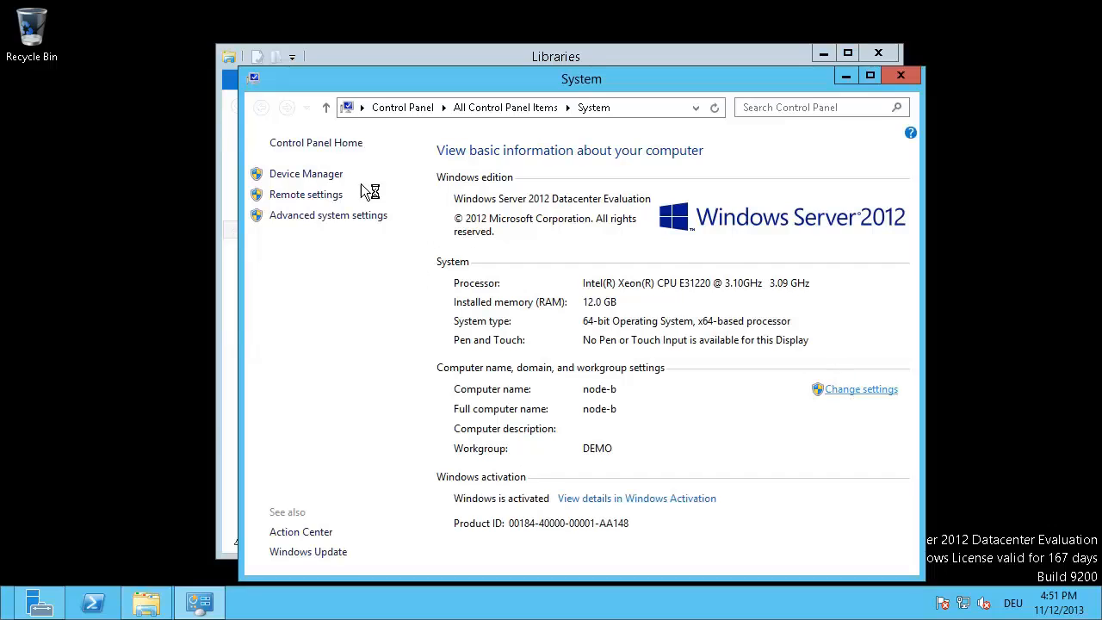
click(307, 234)
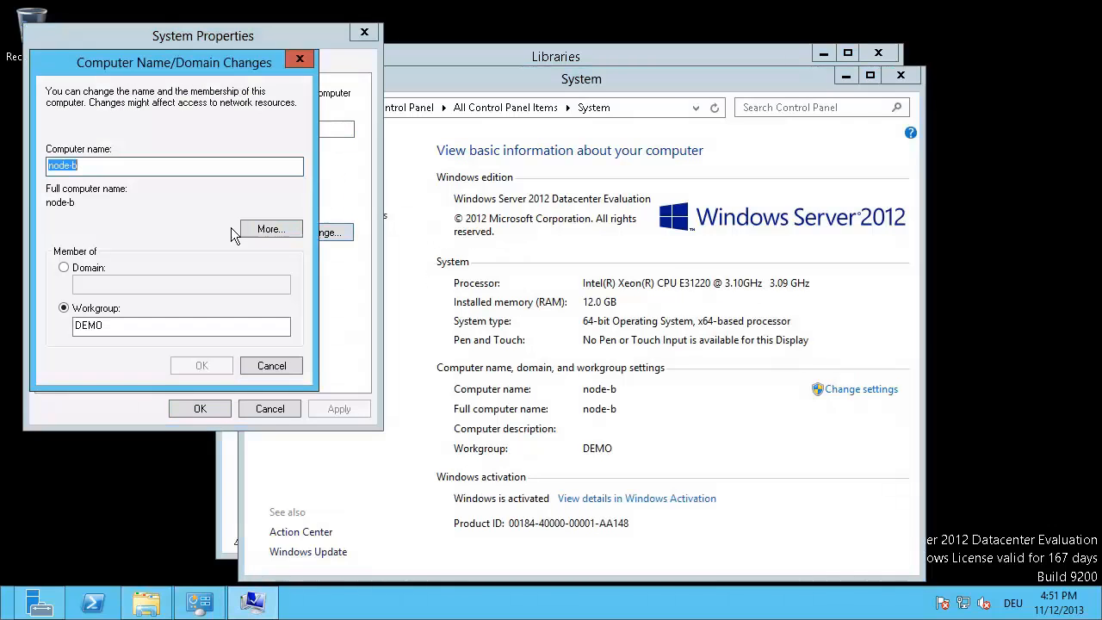
click(64, 267)
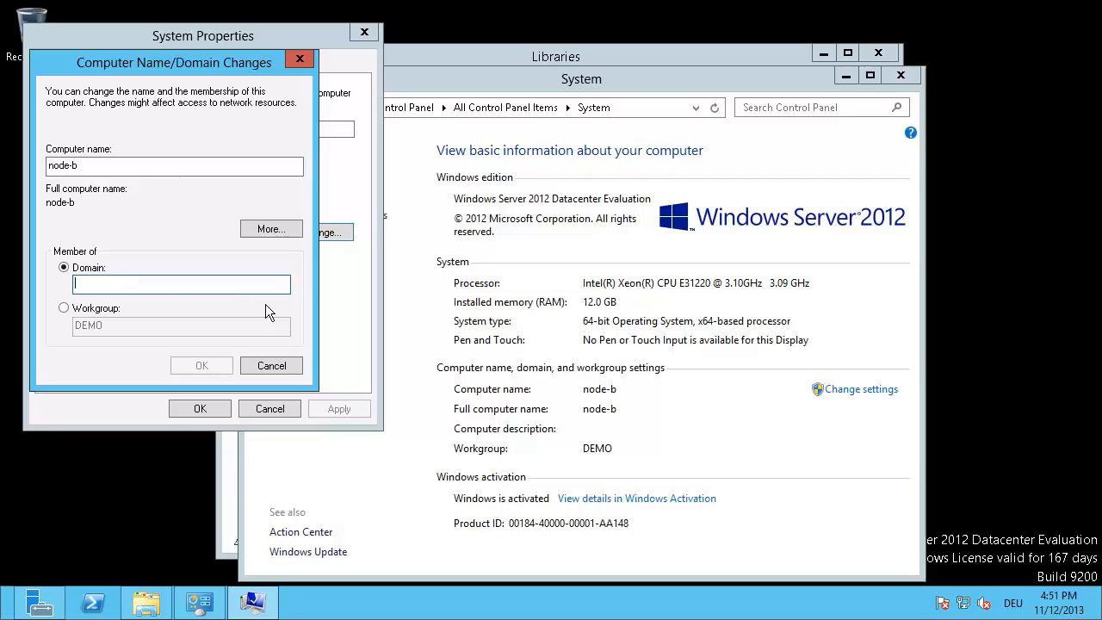
text(demo)
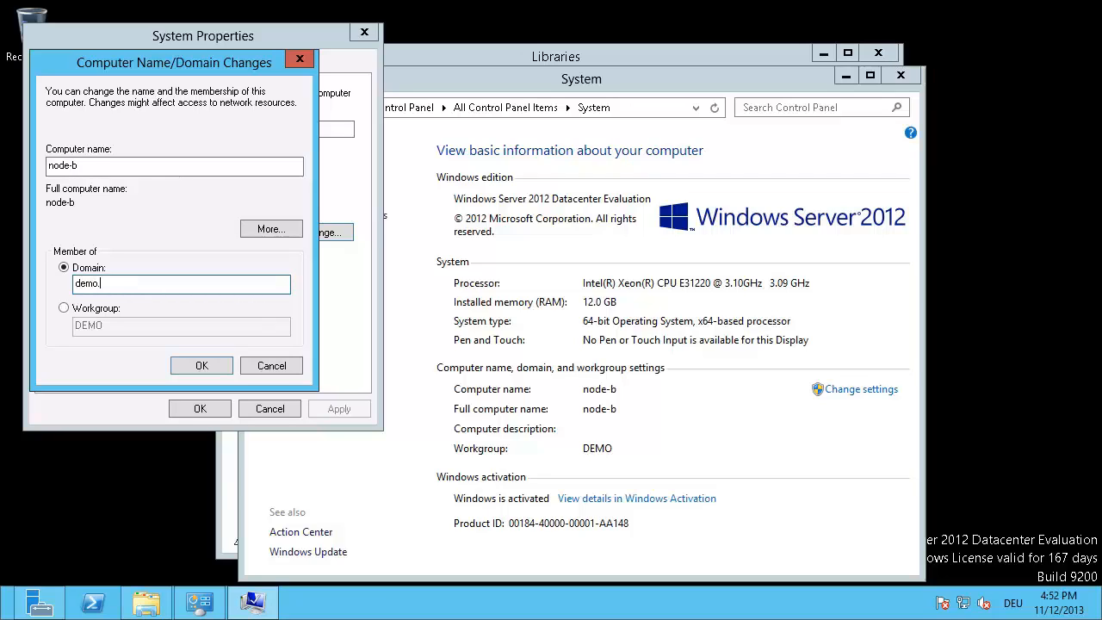
text(.local)
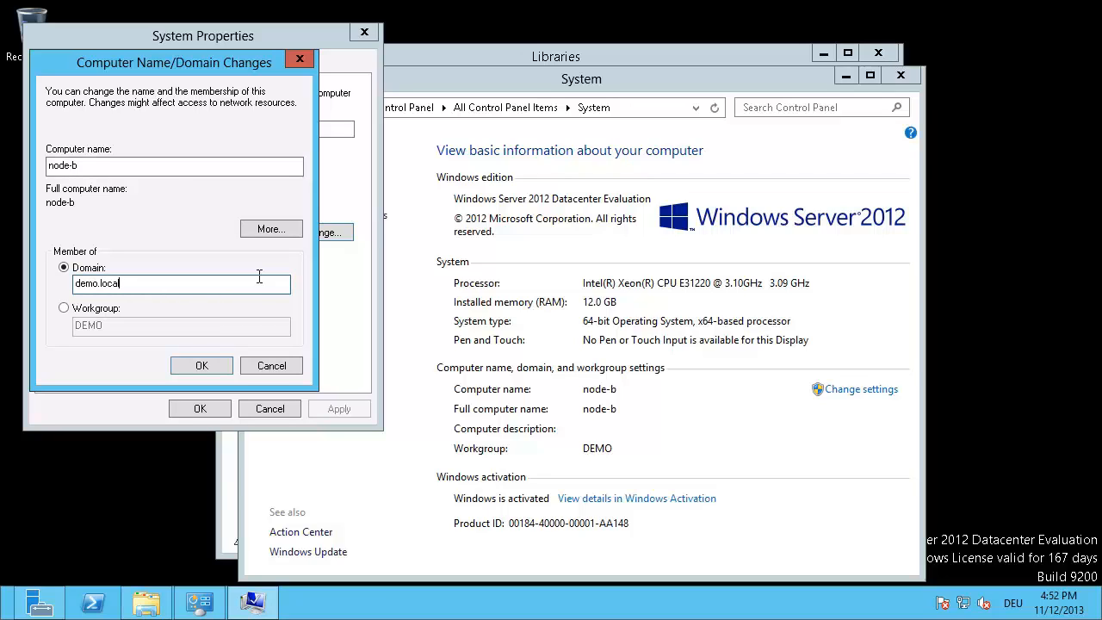
click(200, 365)
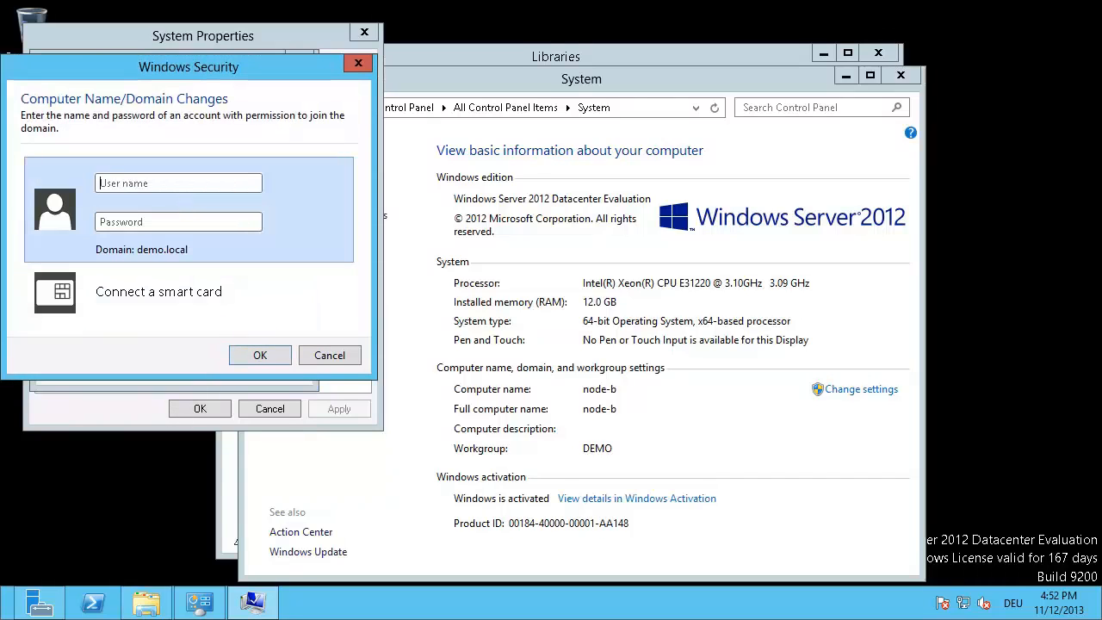
Step: Enter the domain administrator credentials, dismiss the welcome and restart notices, and restart node-b now
text(administrPa$••••••)
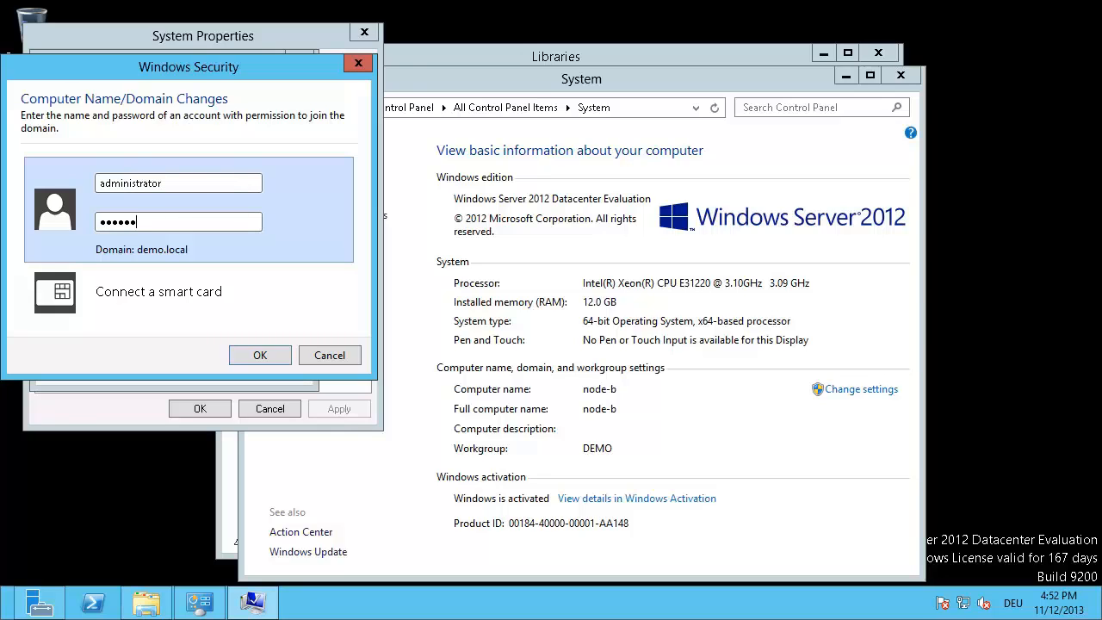
click(275, 357)
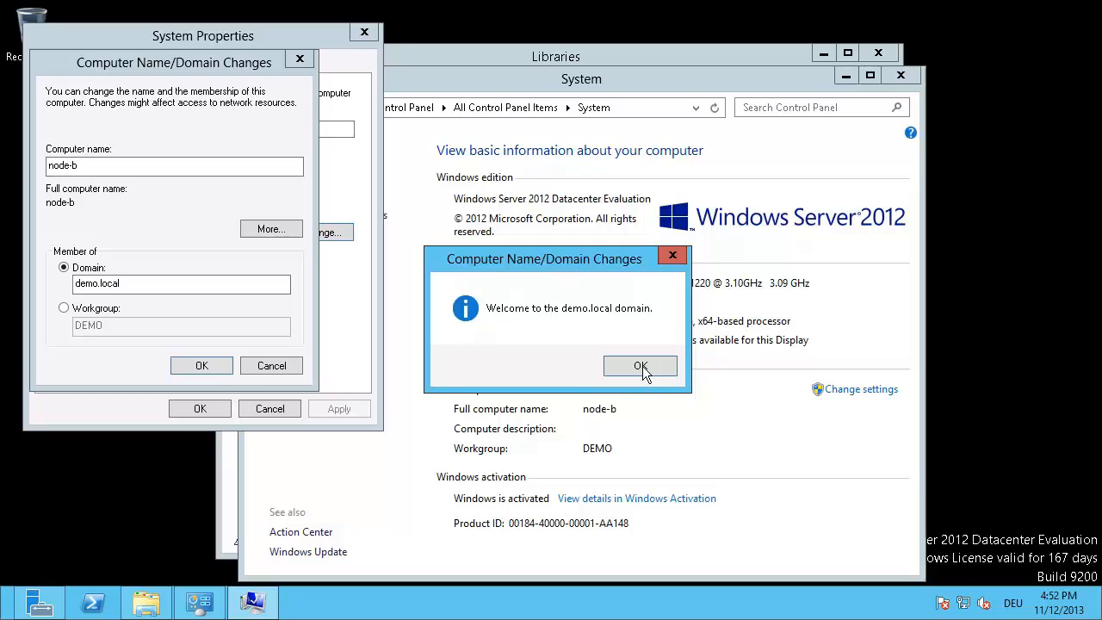
click(641, 366)
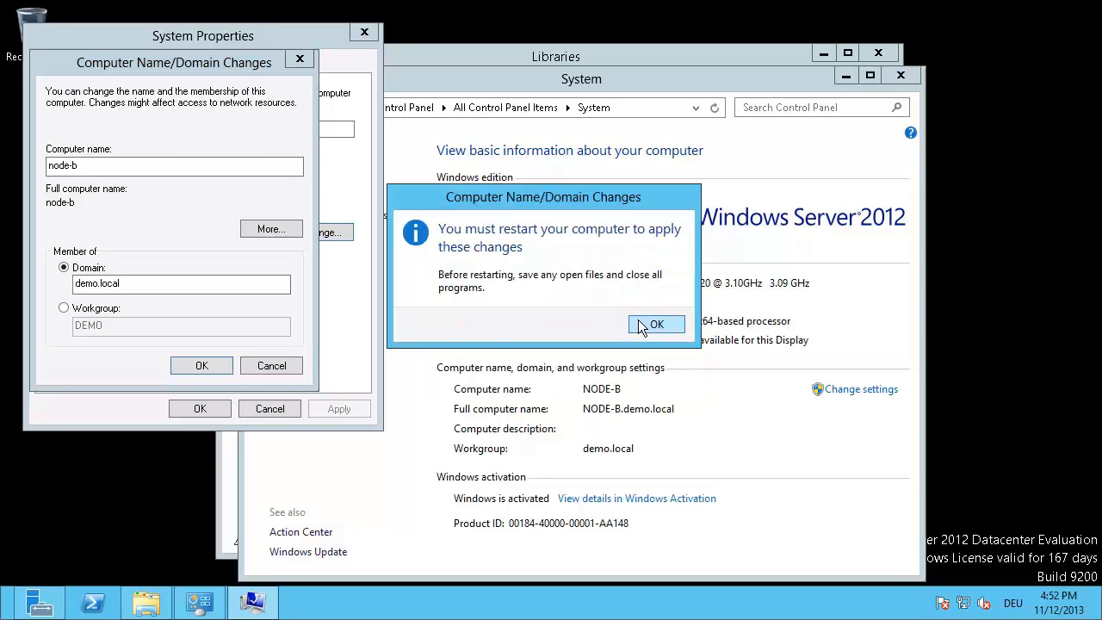
click(652, 325)
click(209, 410)
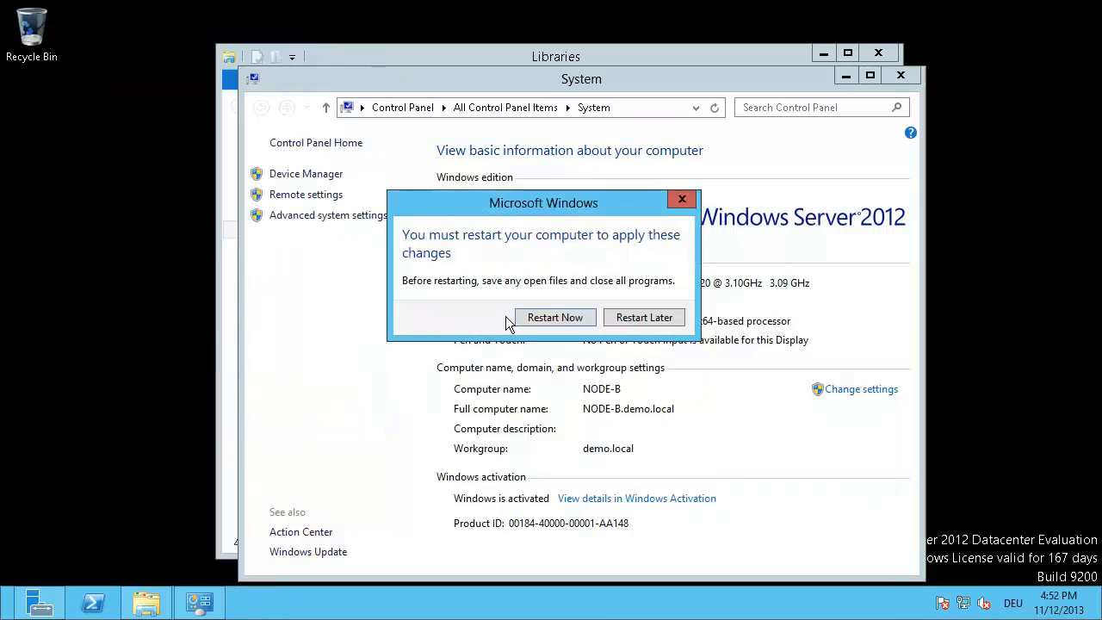
click(551, 318)
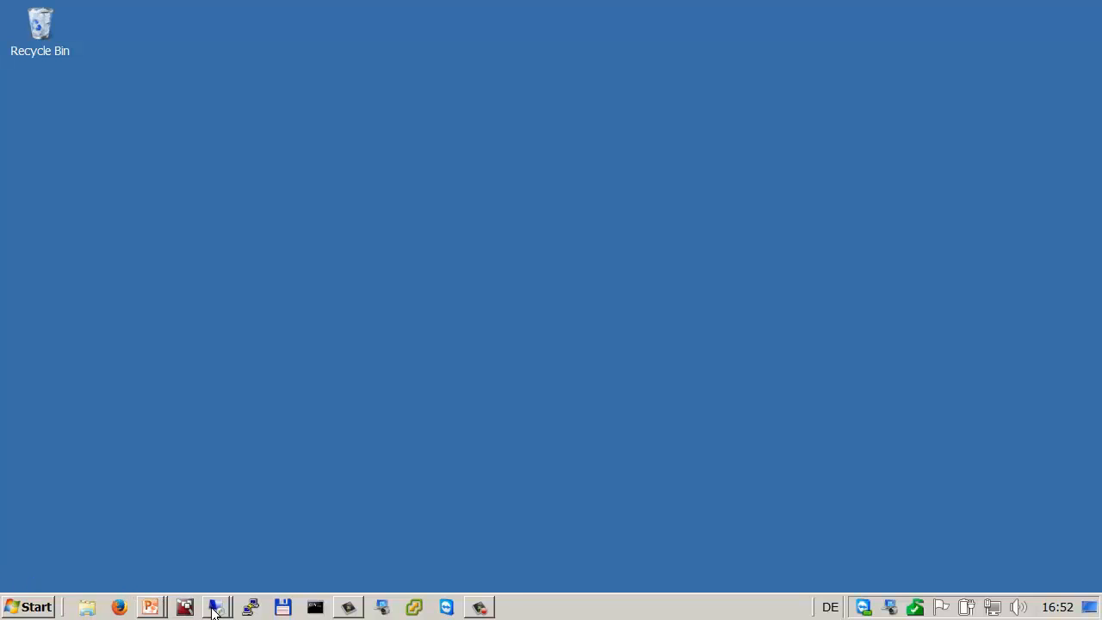
Step: Open the second remote server session and minimize Server Manager to reveal its desktop
mouse_move(214, 606)
click(211, 569)
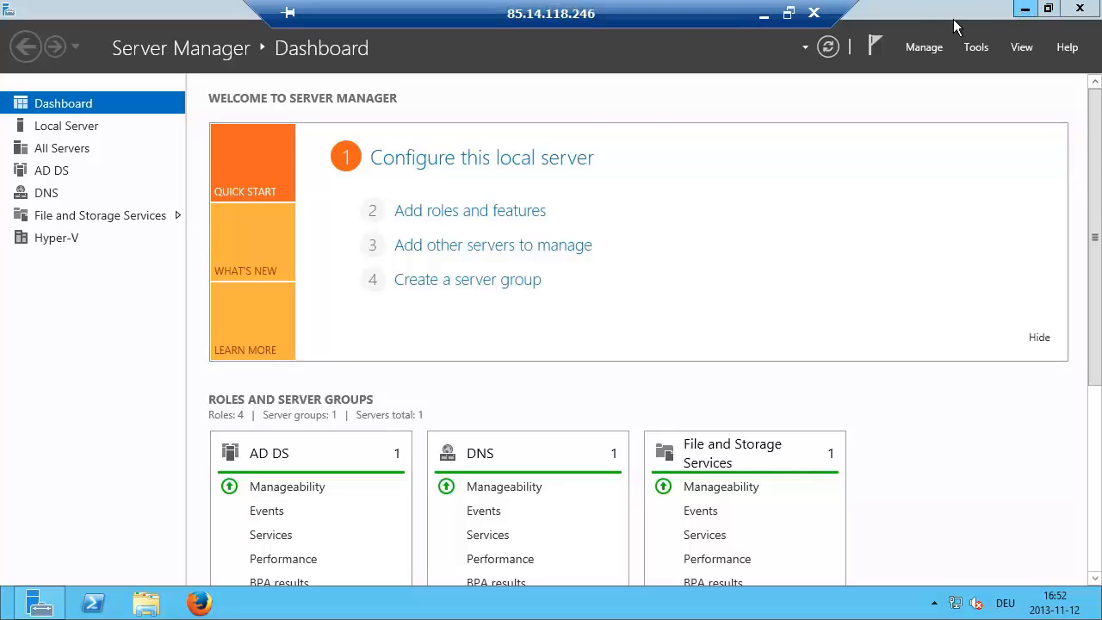
click(1023, 11)
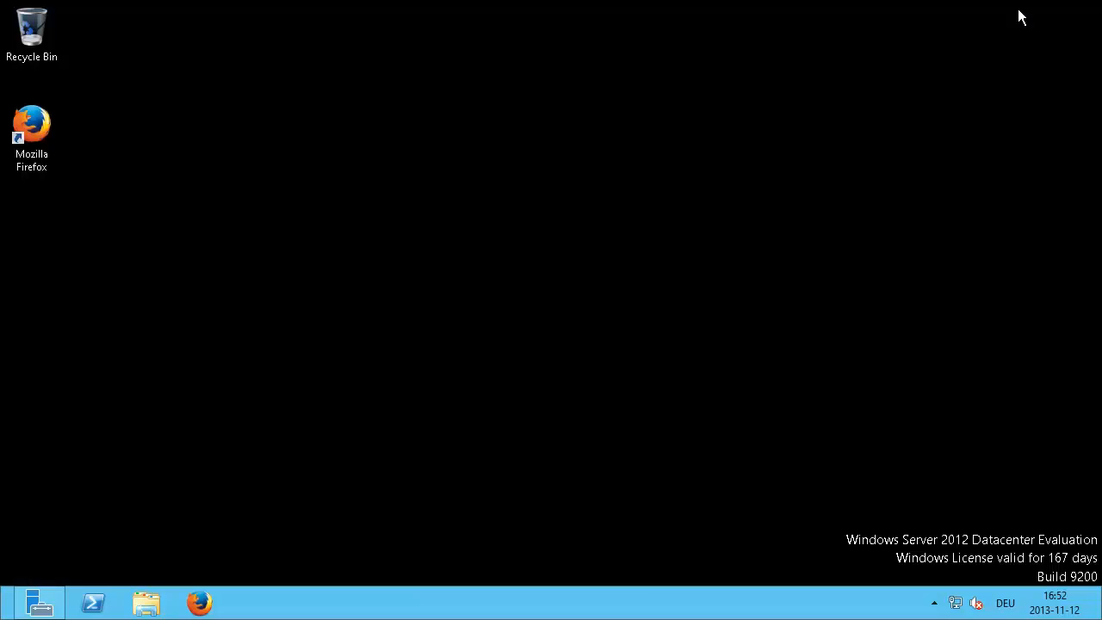
Step: Launch Firefox and load the dss-a console at 192.168.0.220
click(199, 602)
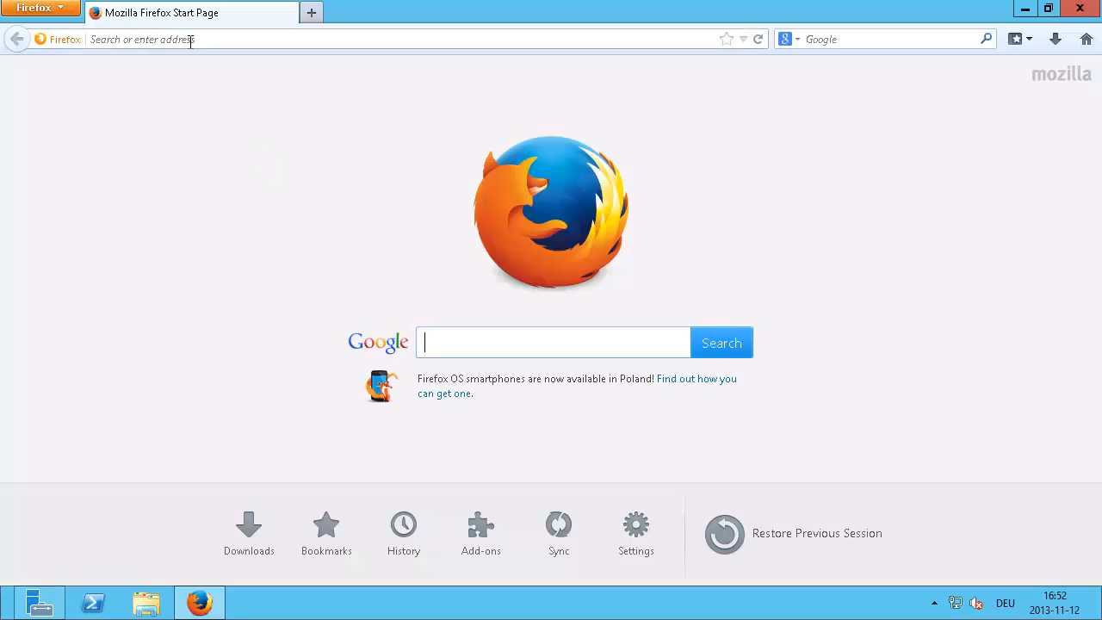
click(190, 41)
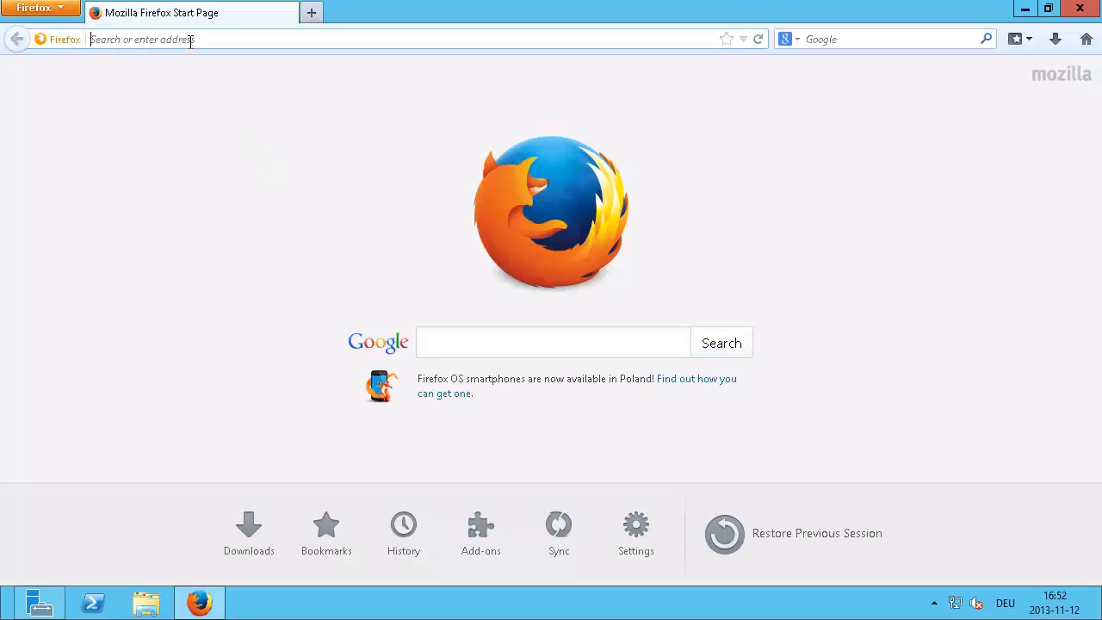
text(192.168.0.220/)
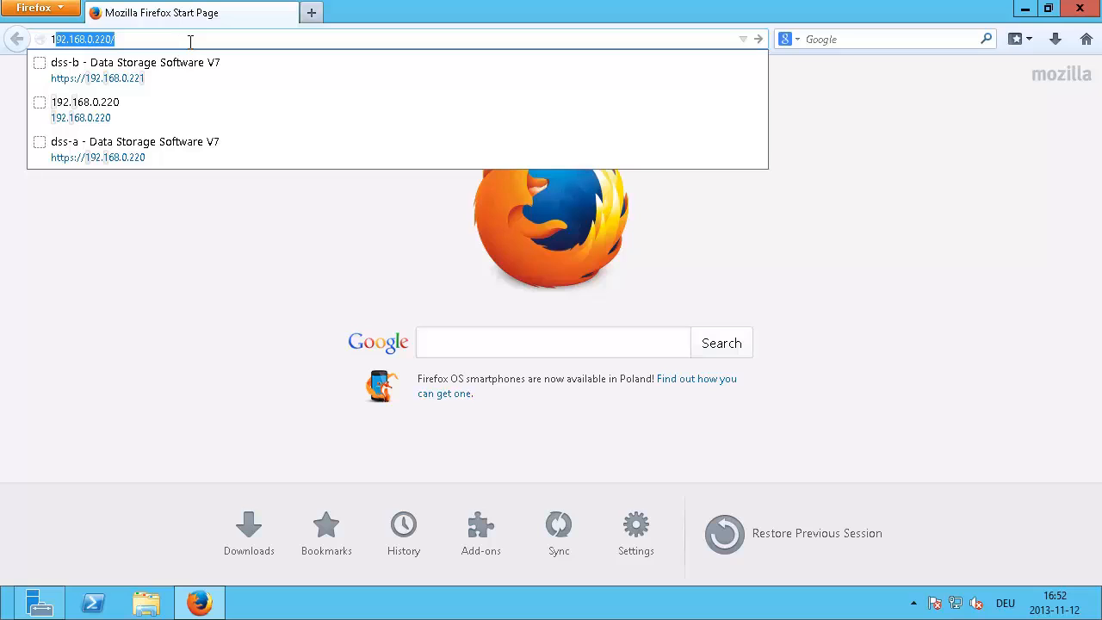
key(Down)
key(Down)
key(Down)
key(Return)
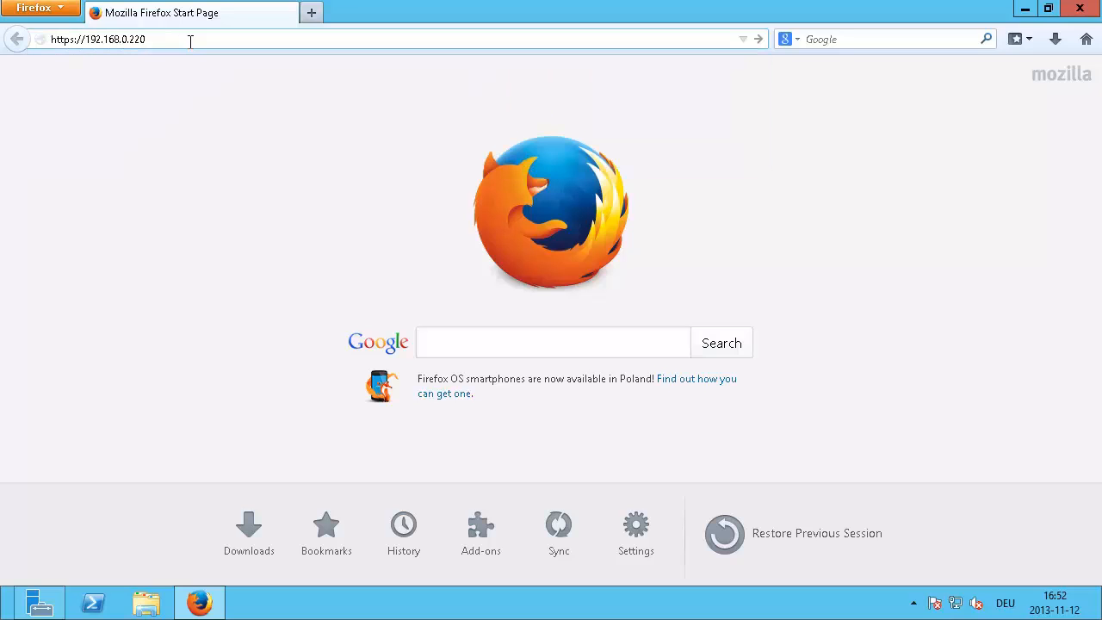
Step: Open dss-b (192.168.0.221) in a new tab, then return to dss-a and log in
click(311, 13)
text(192.168.0.220/)
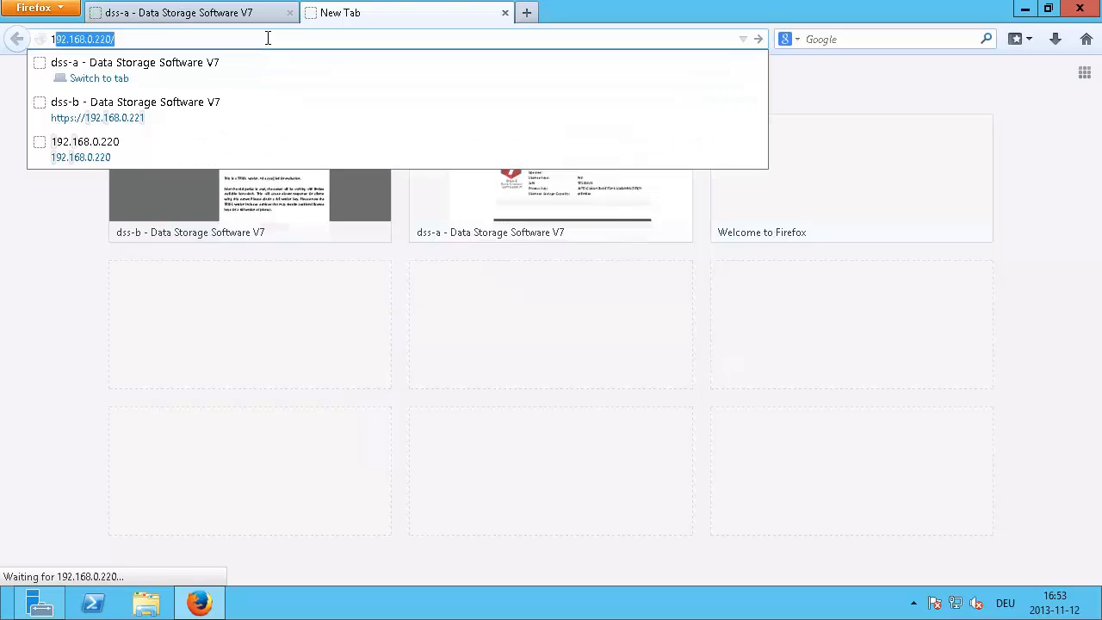
key(Down)
key(Down)
key(Return)
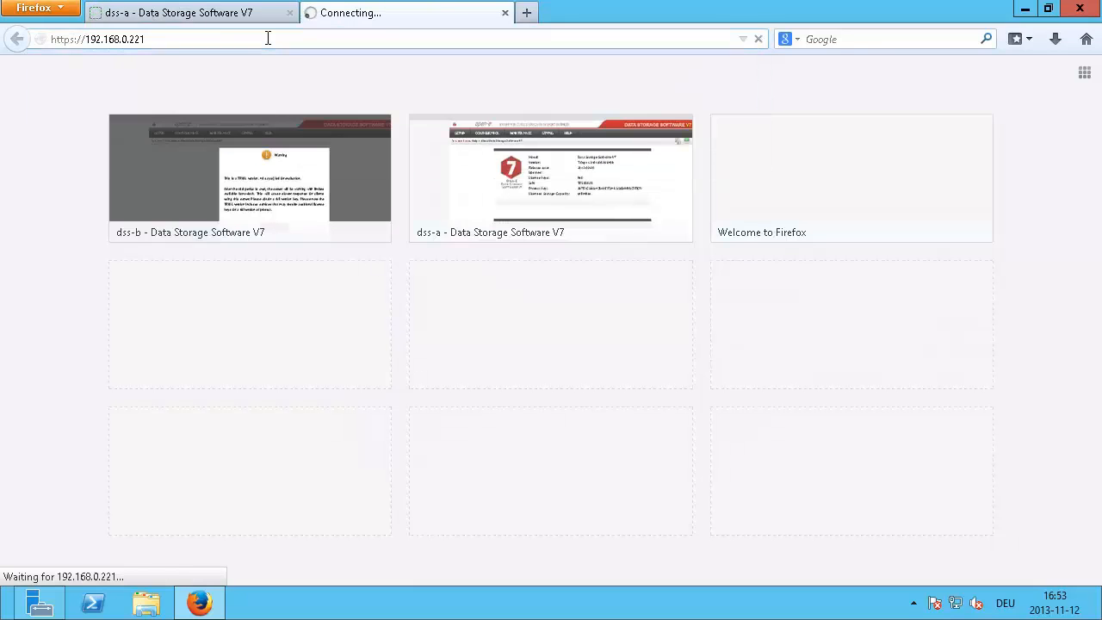
click(180, 17)
click(586, 438)
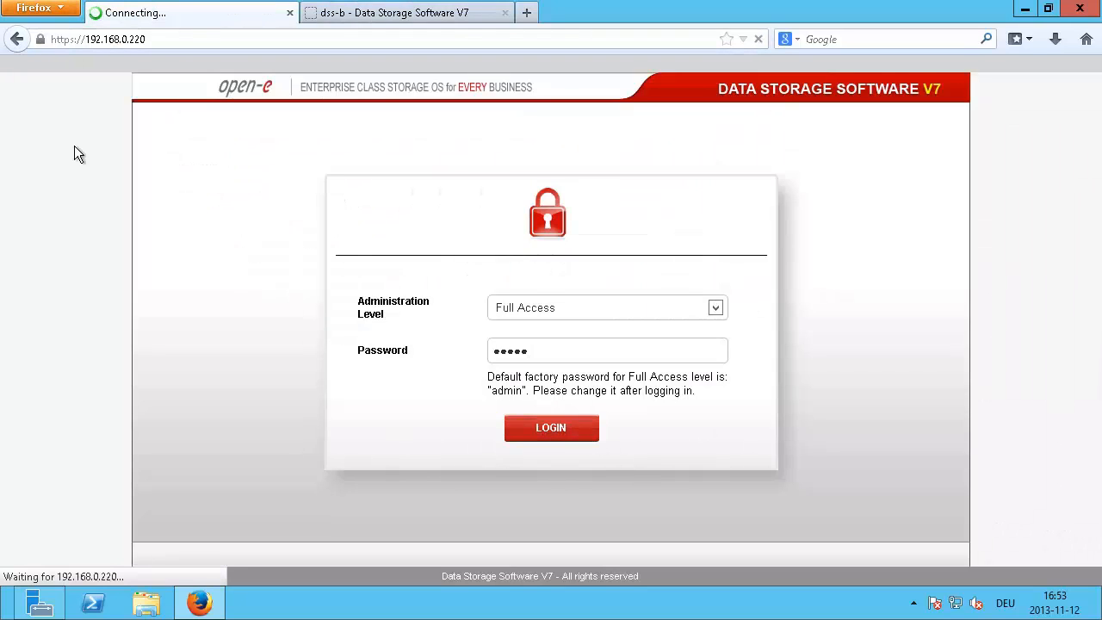
Step: Set 192.168.0.220 and 192.168.0.221 as Firefox home pages, then dismiss the trial-version warning
click(62, 10)
click(203, 119)
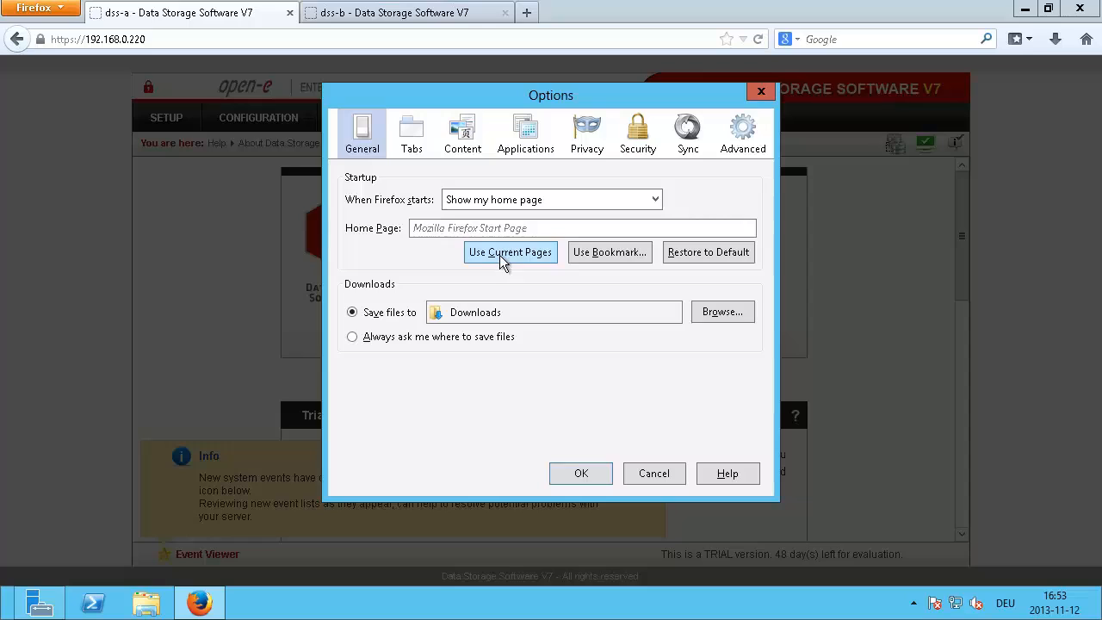
click(499, 254)
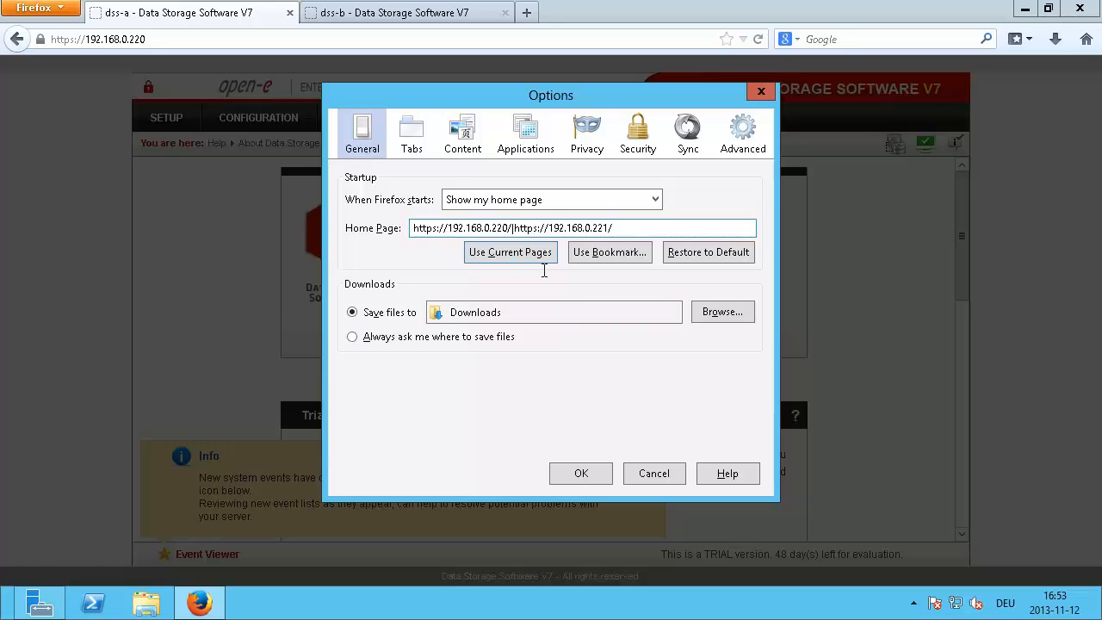
click(582, 476)
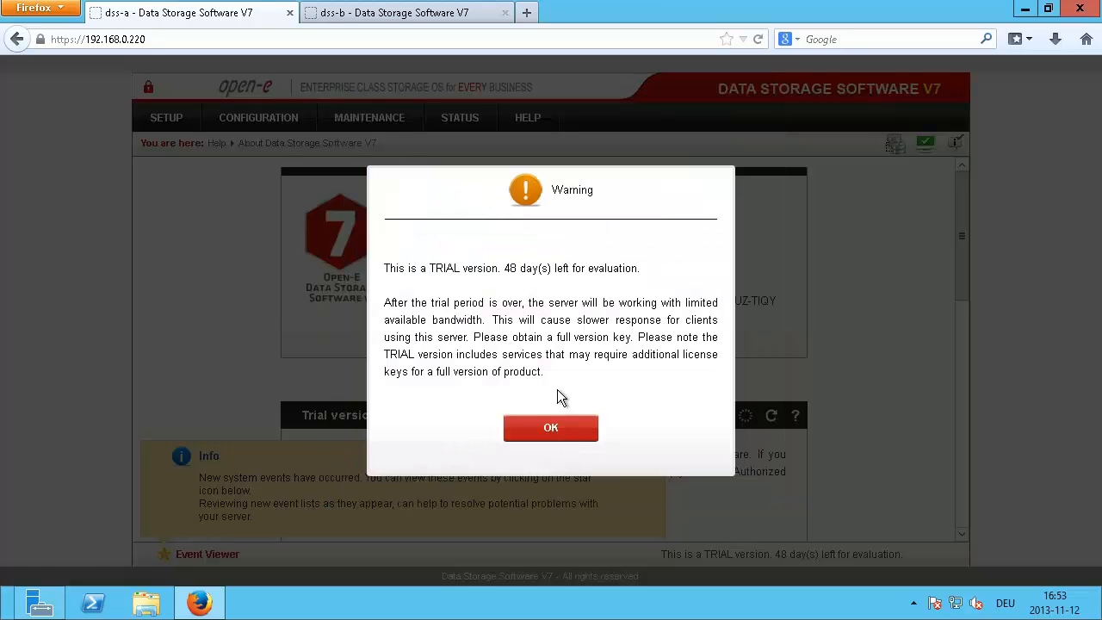
click(545, 430)
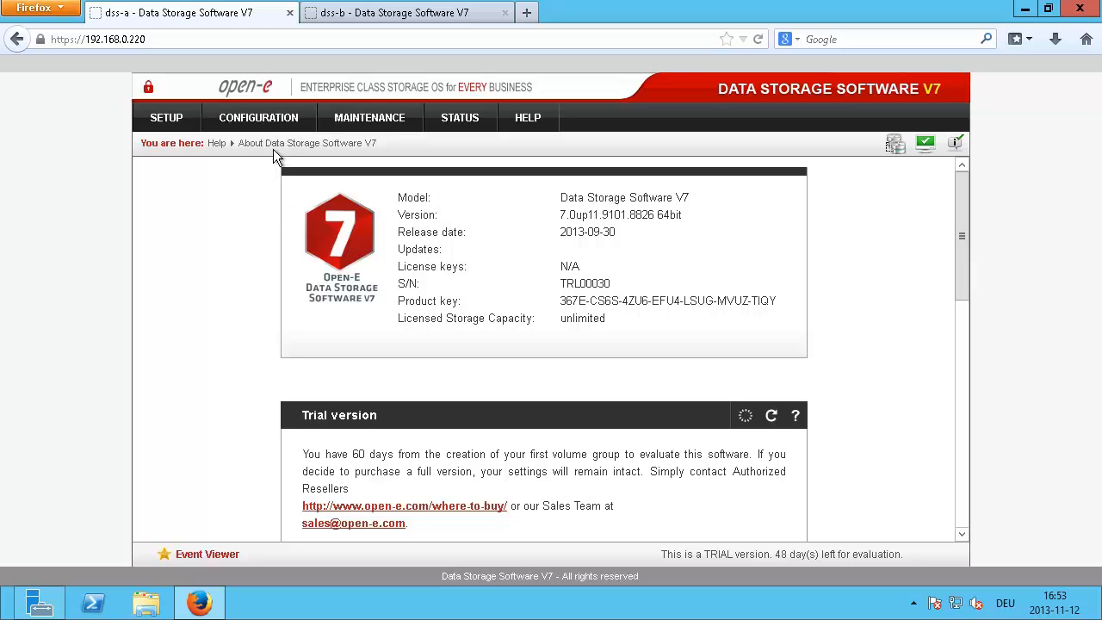
Step: Open SETUP > Failover and verify both resource pools are active and synced with 2/2 ping nodes reachable
click(166, 117)
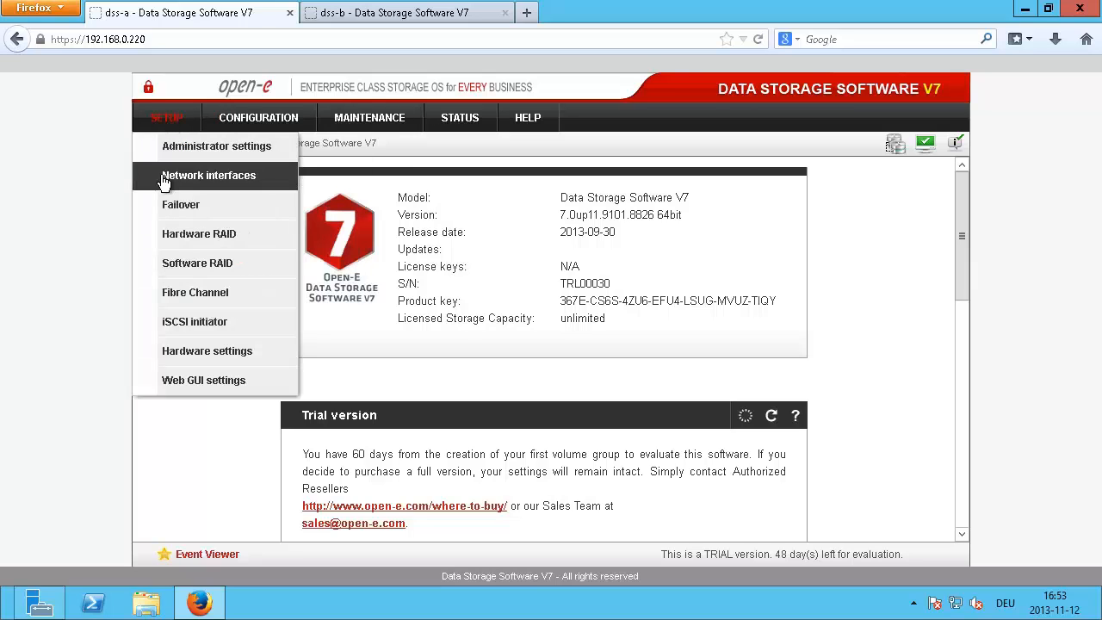
click(165, 204)
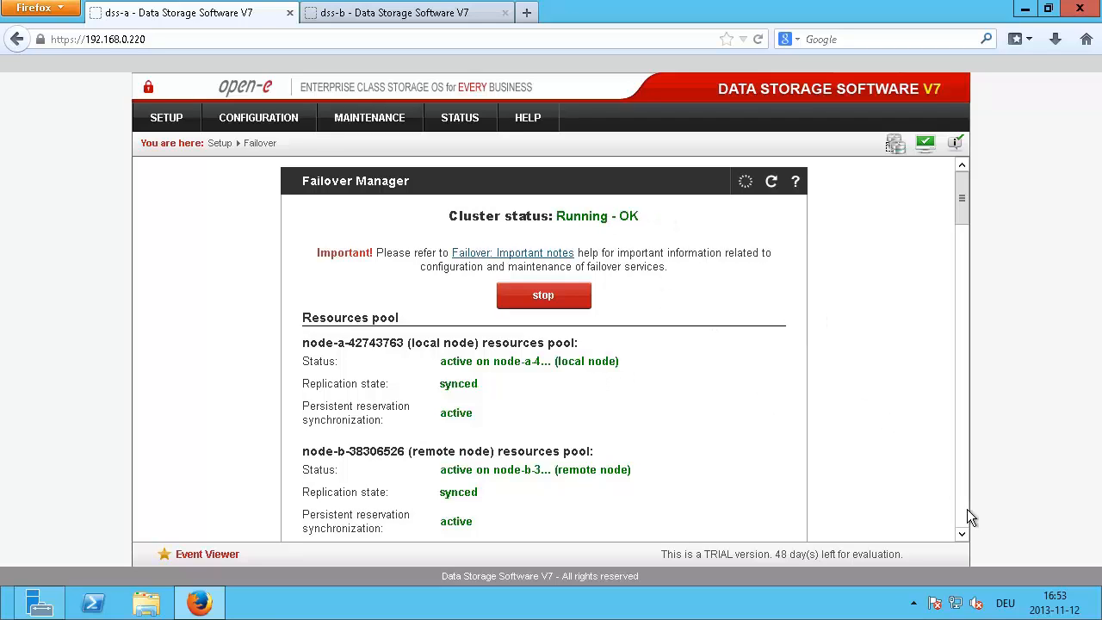
scroll(964, 514, down, 10)
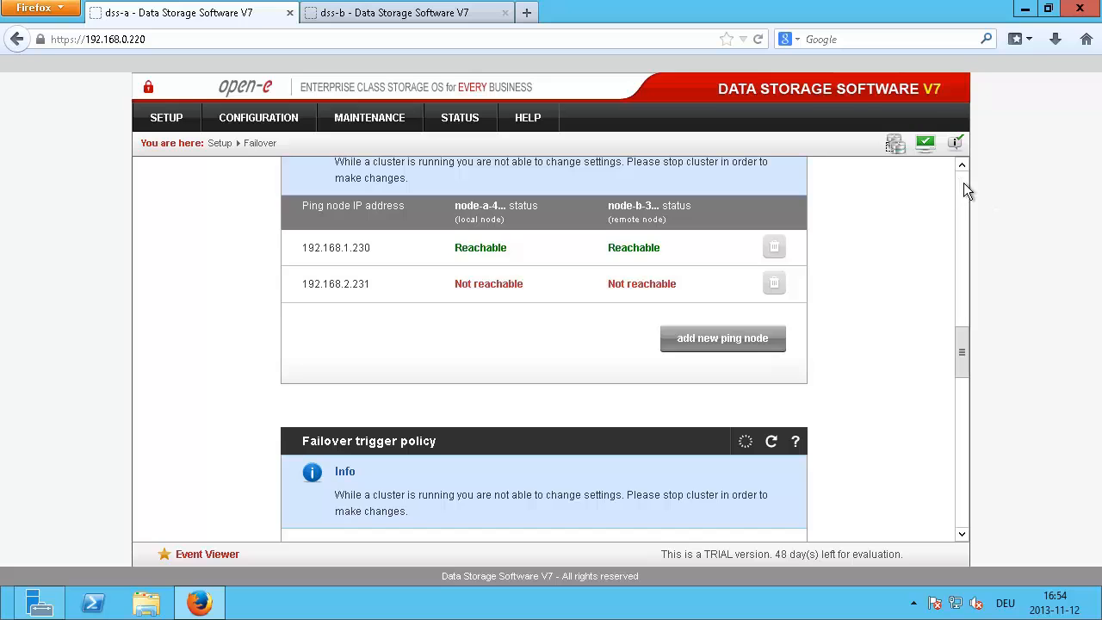
scroll(963, 182, up, 10)
scroll(963, 379, down, 10)
scroll(959, 182, up, 10)
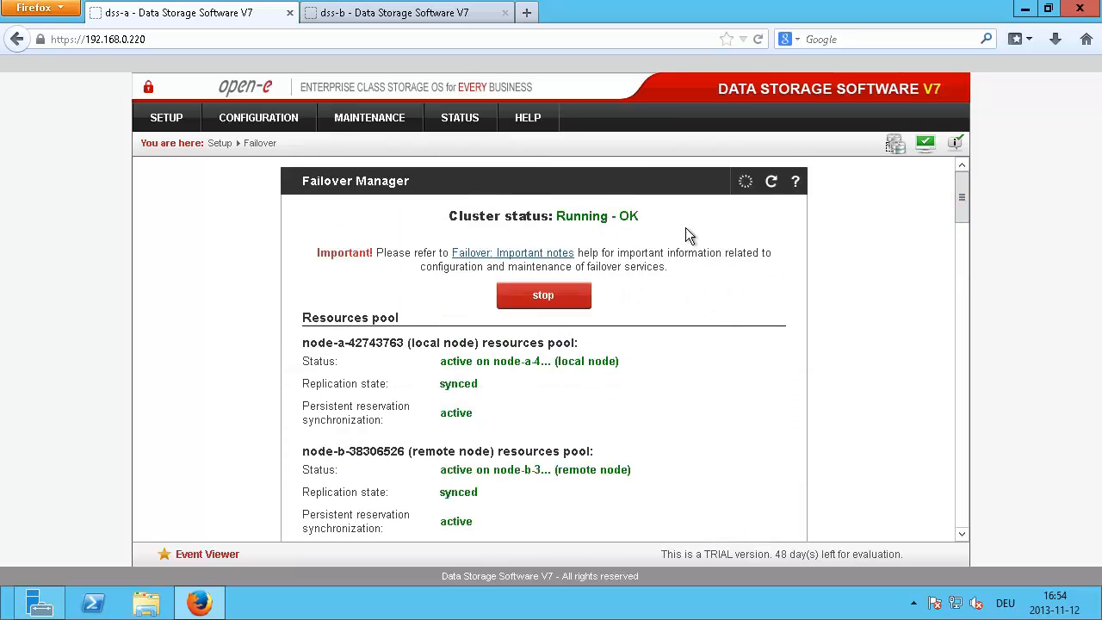
scroll(582, 226, down, 3)
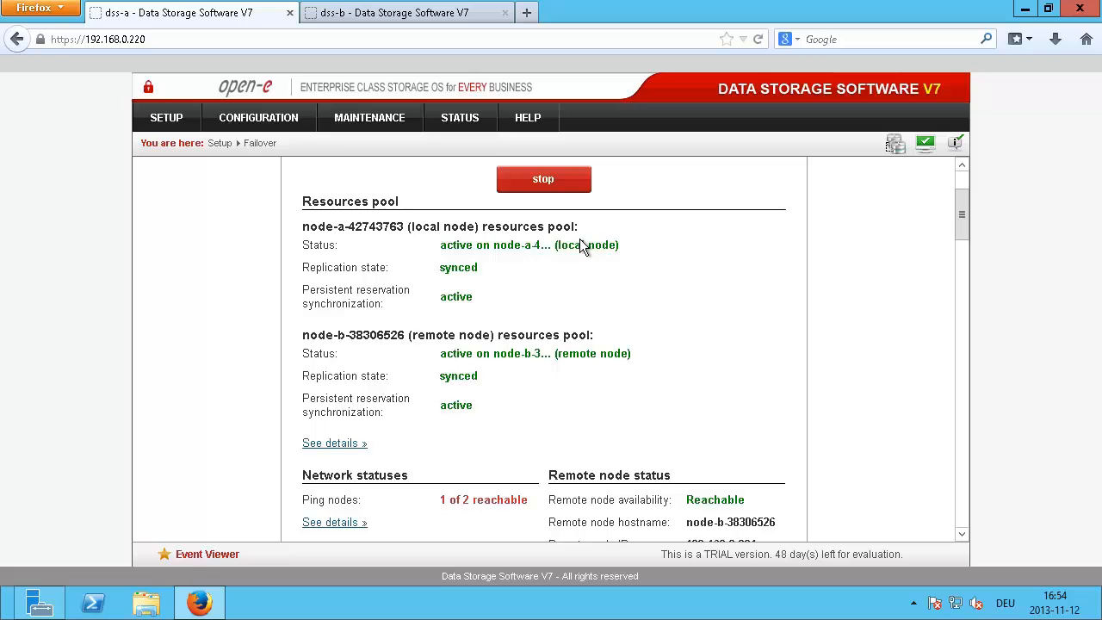
scroll(581, 246, down, 9)
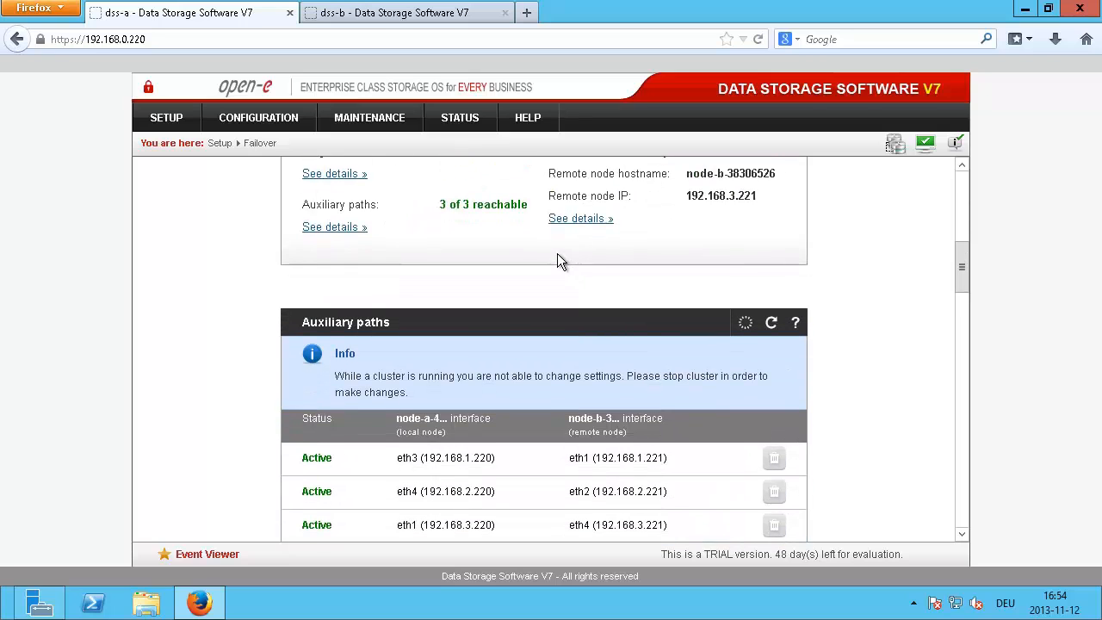
scroll(557, 253, down, 6)
scroll(557, 250, down, 5)
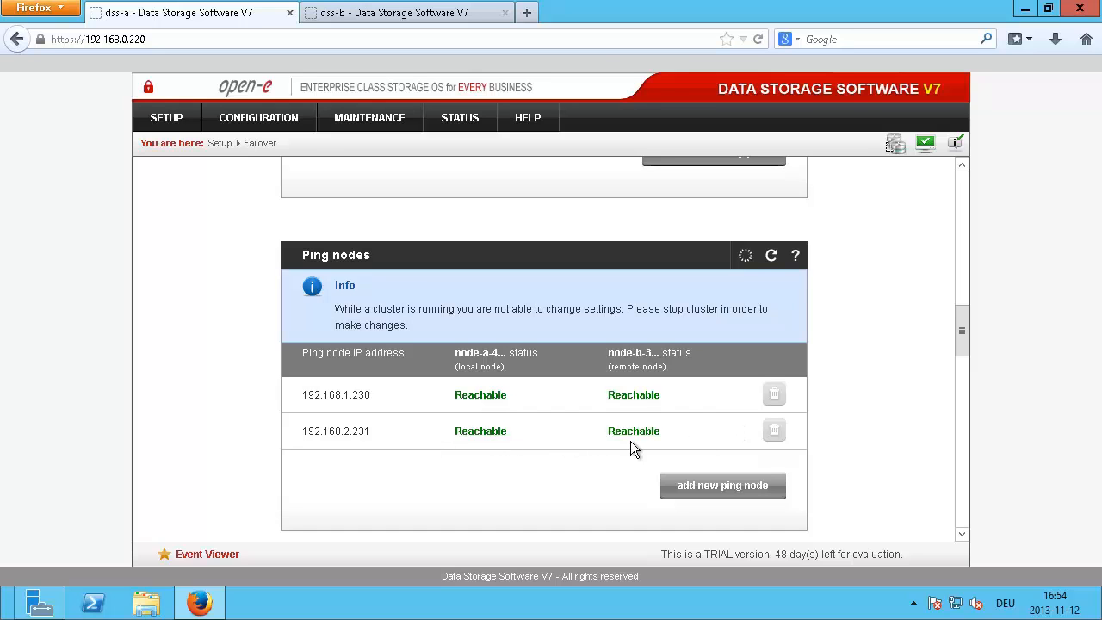
scroll(630, 445, up, 15)
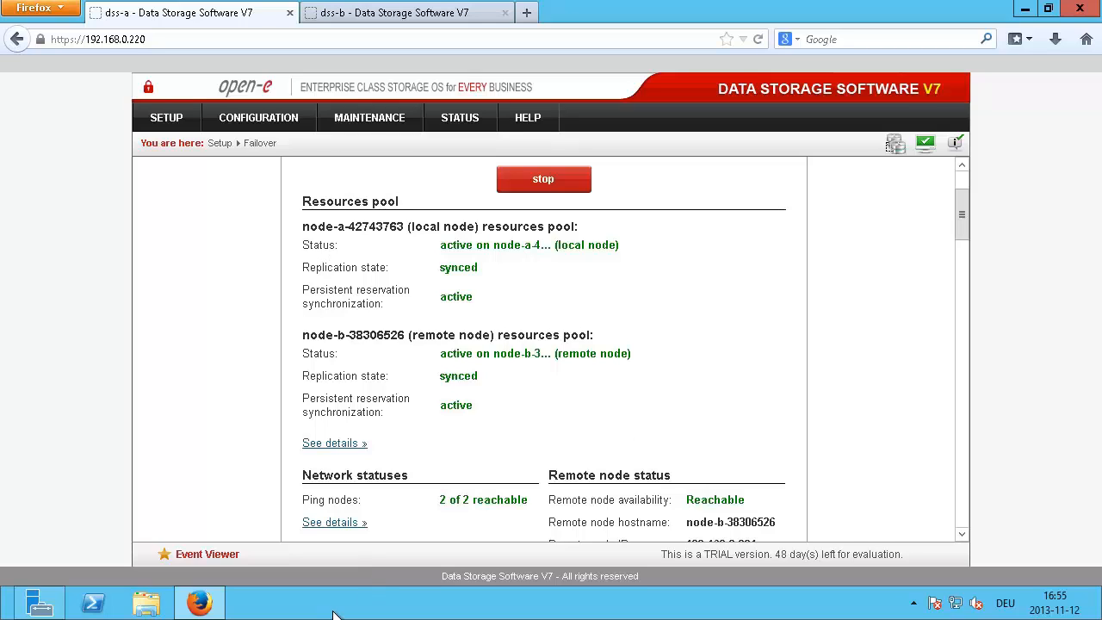
Step: Minimize the remote session and page the slideshow to the quick-start steps 4–7 slide
mouse_move(673, 2)
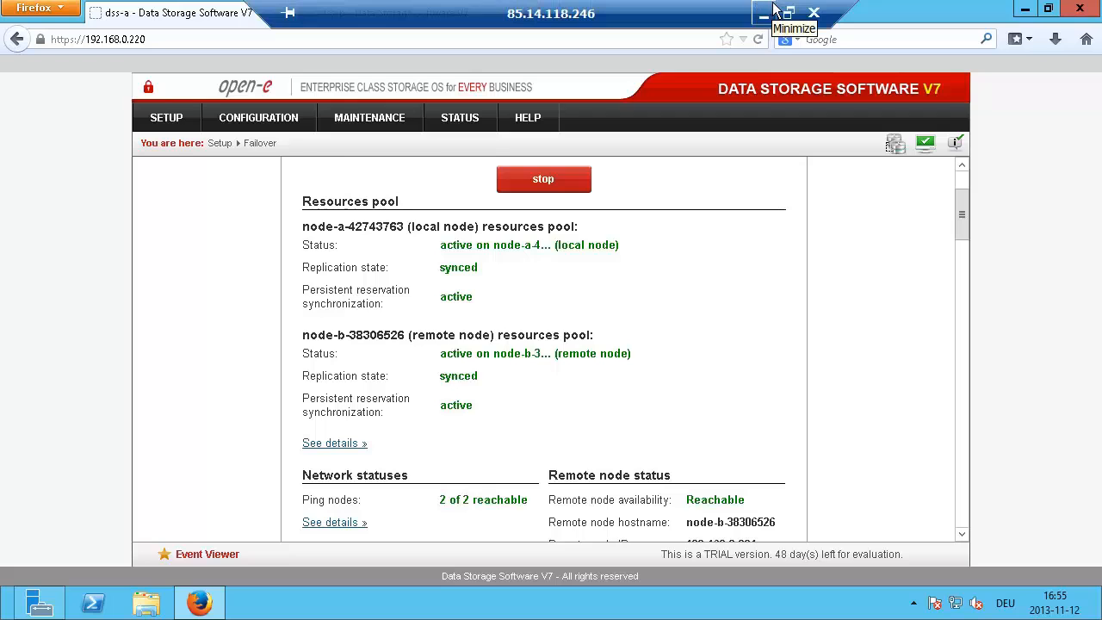
click(761, 19)
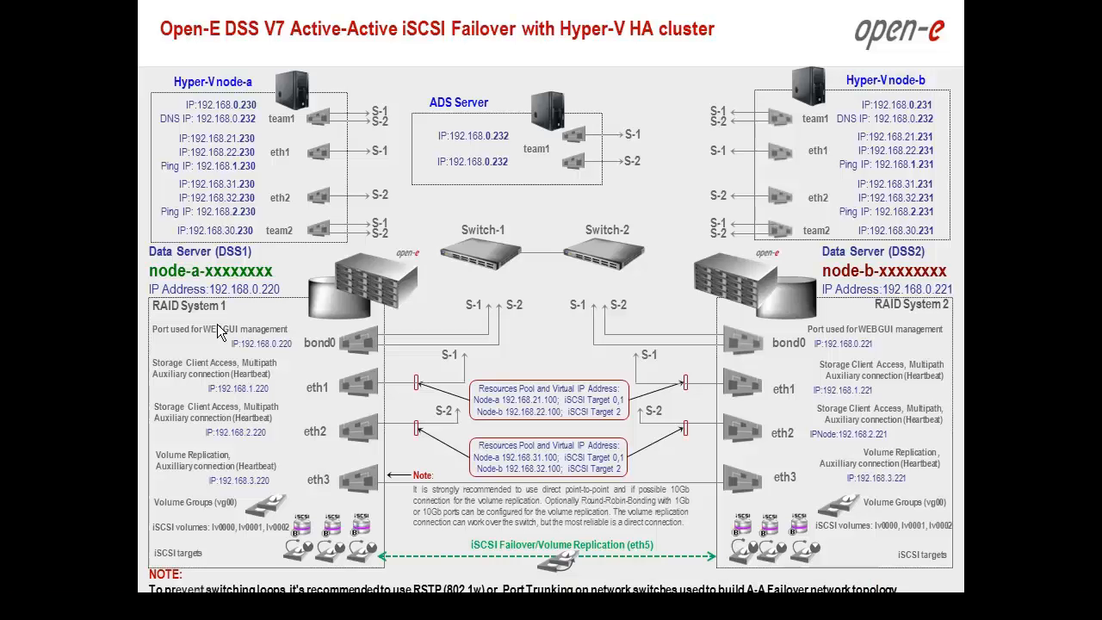
scroll(217, 323, up, 2)
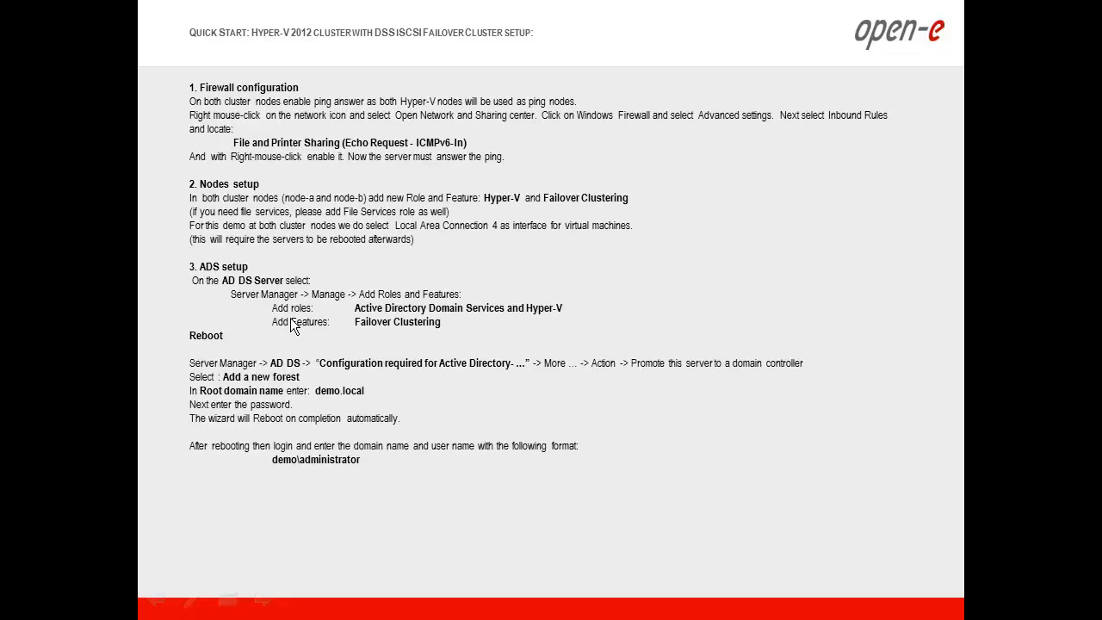
click(310, 332)
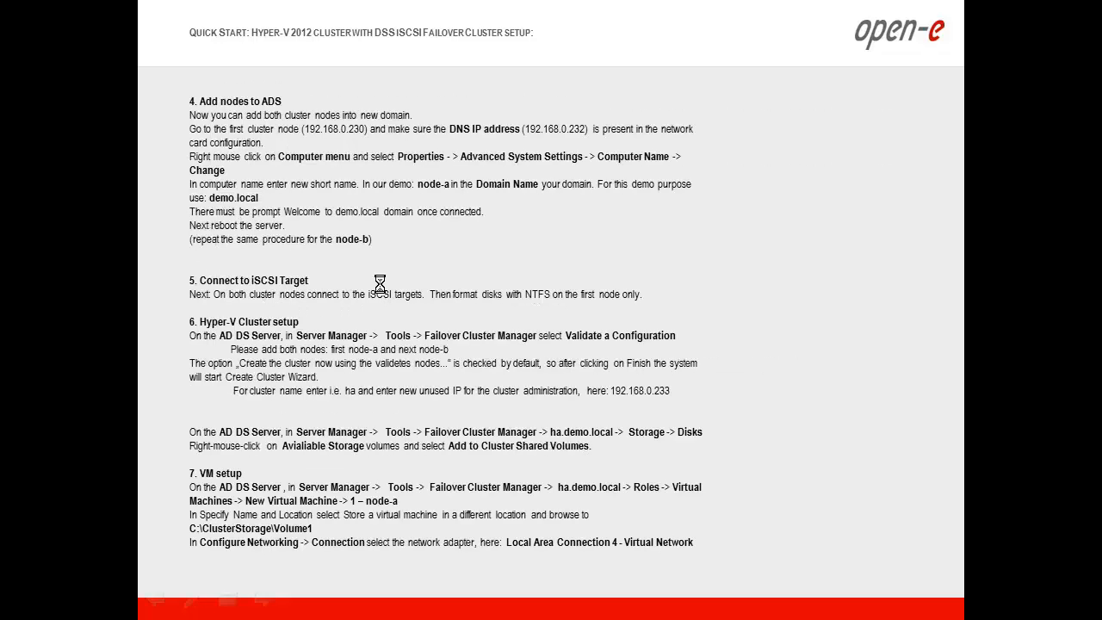
key(Left)
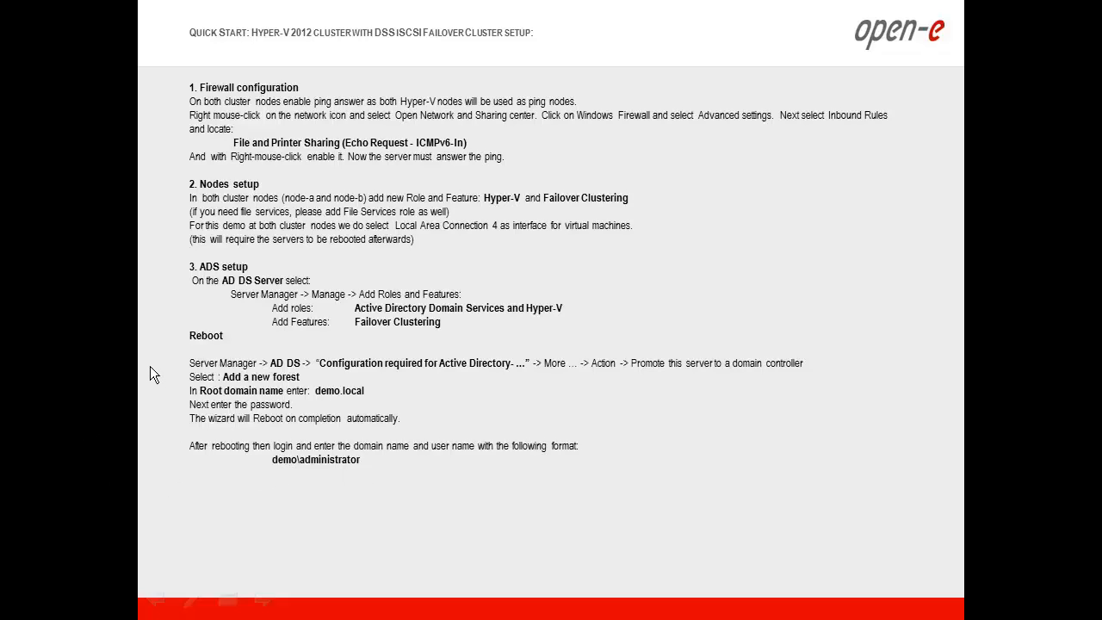
click(106, 364)
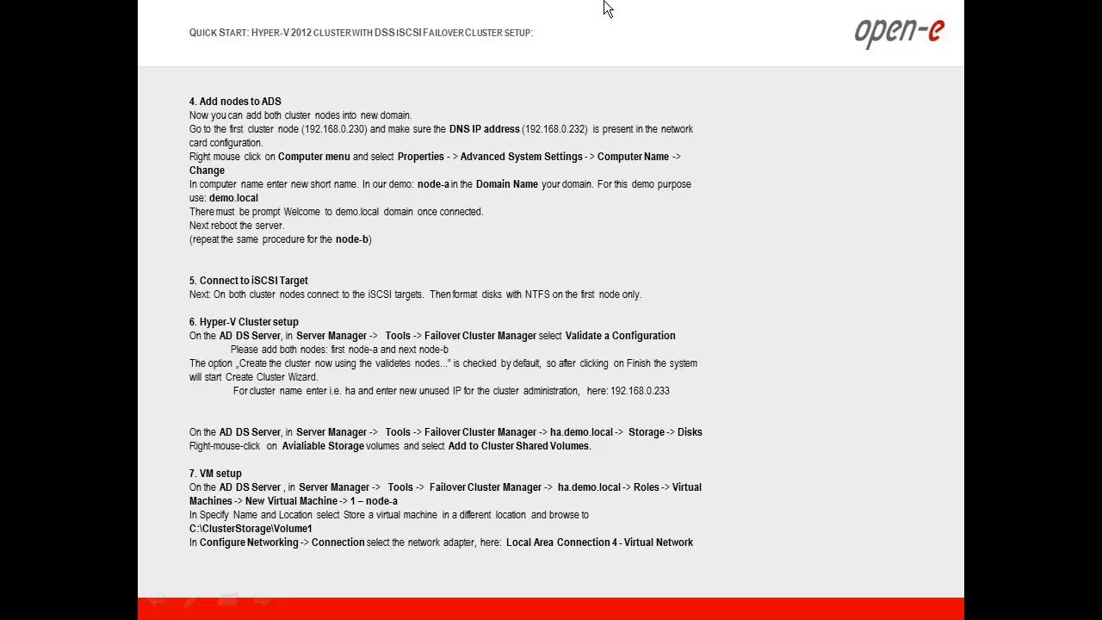
key(alt+Tab)
key(alt+Tab)
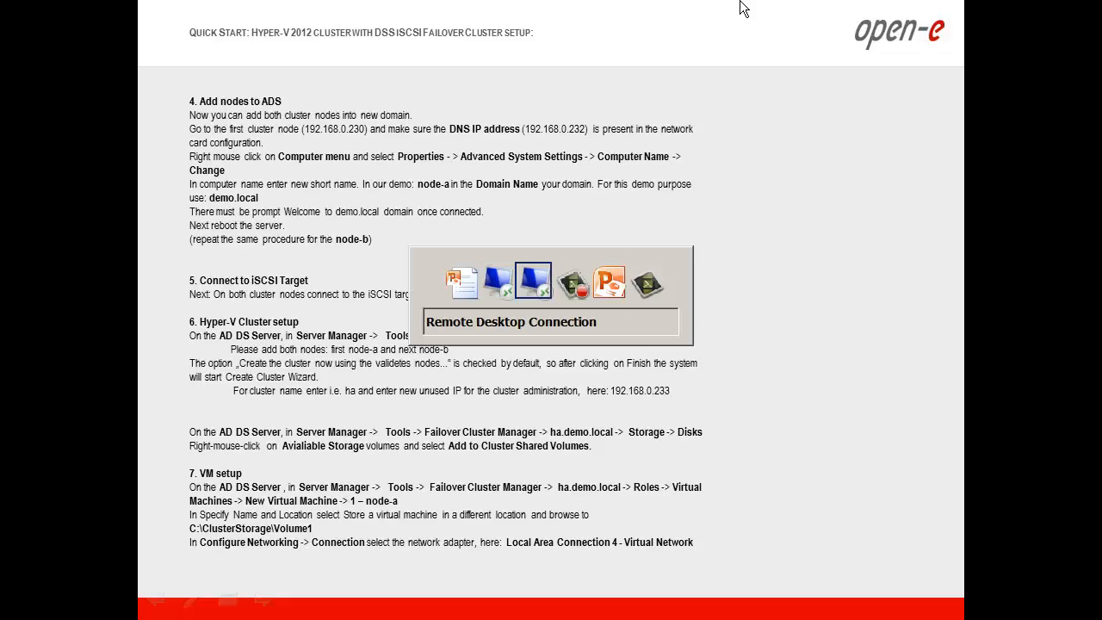
key(alt+Tab)
key(alt+Tab)
key(alt+Tab)
key(alt+Tab)
key(alt+Tab)
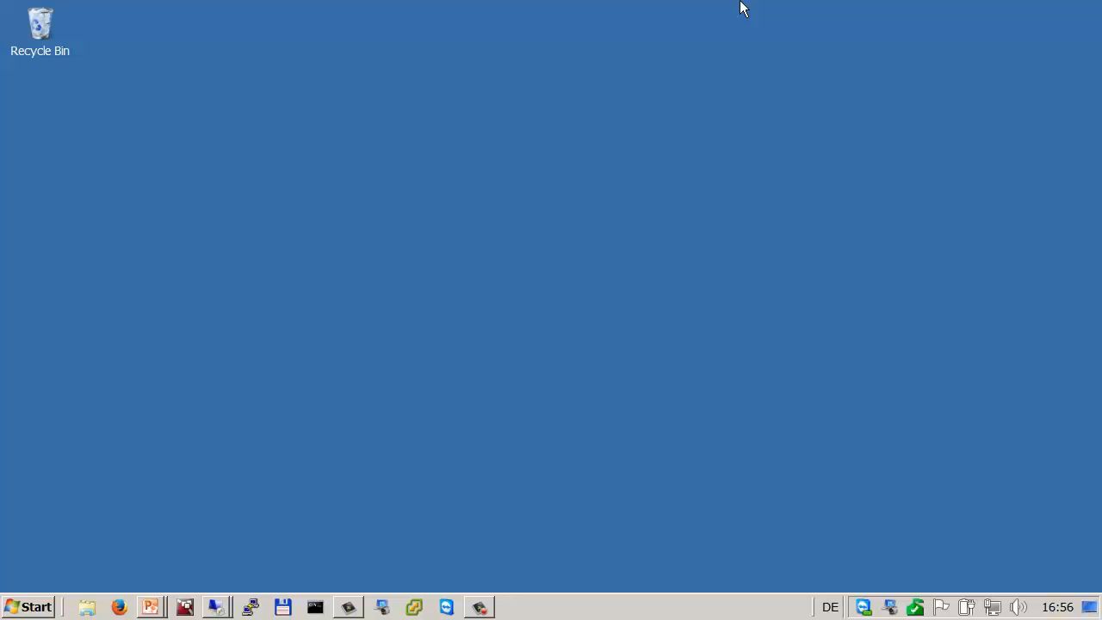
Step: Reconnect to the recent server 85.14.118.246:4230 and accept its untrusted certificate
right_click(218, 609)
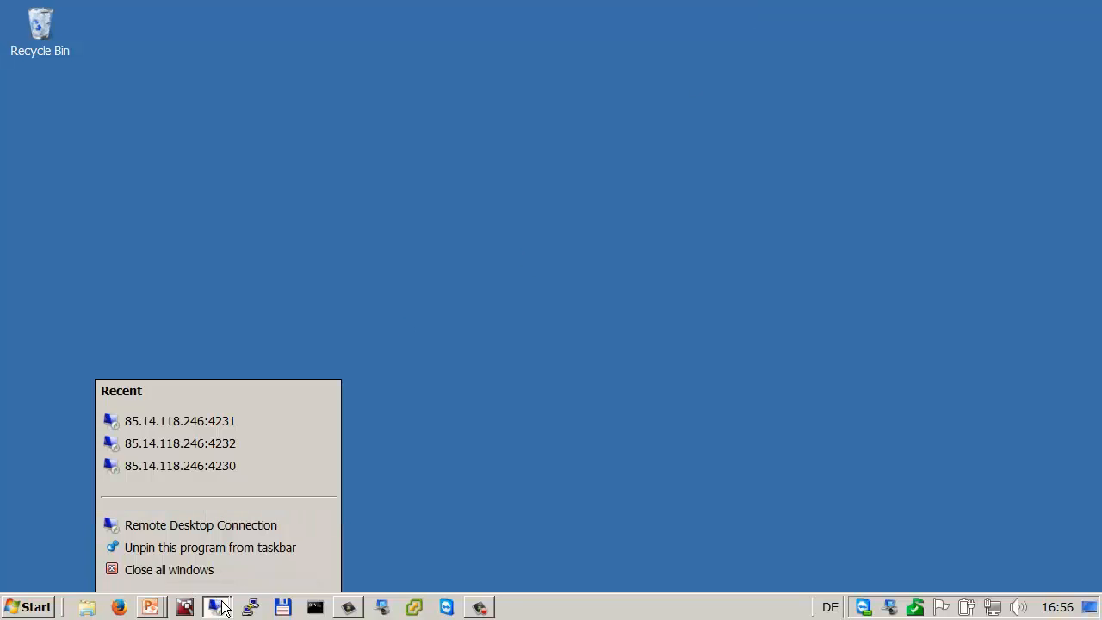
click(239, 461)
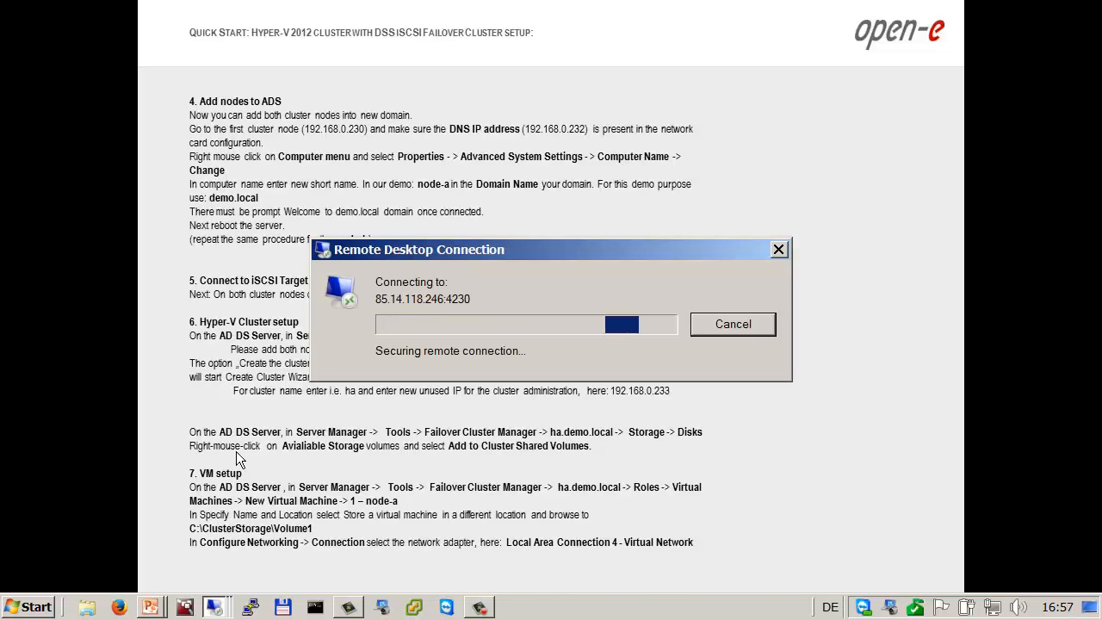
key(y)
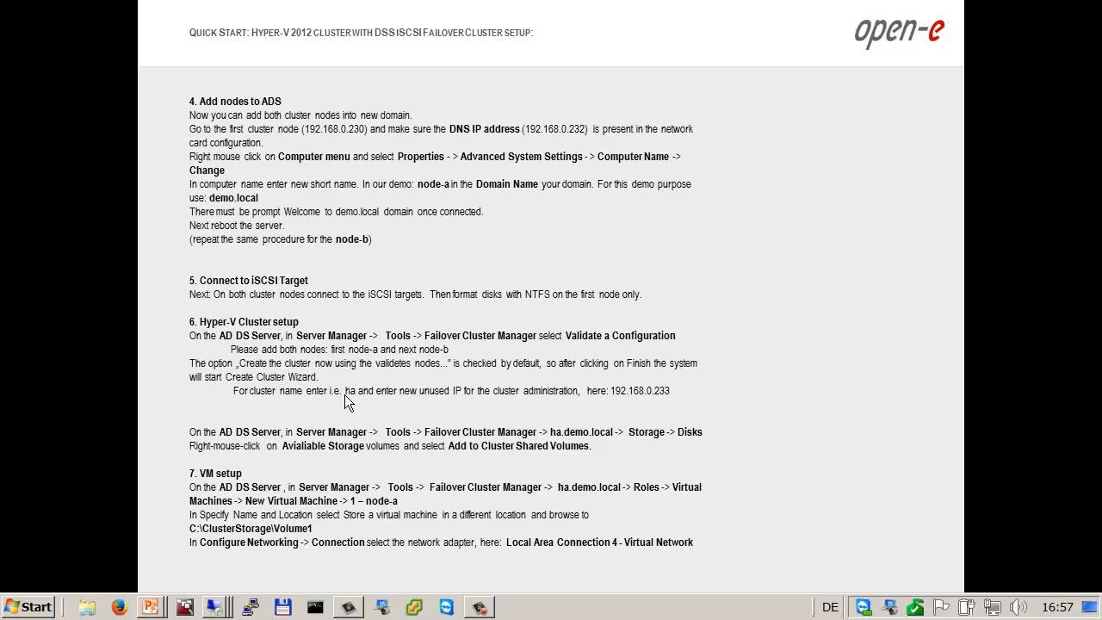
key(alt+Tab)
key(Tab)
key(Tab)
key(Tab)
key(Tab)
key(Tab)
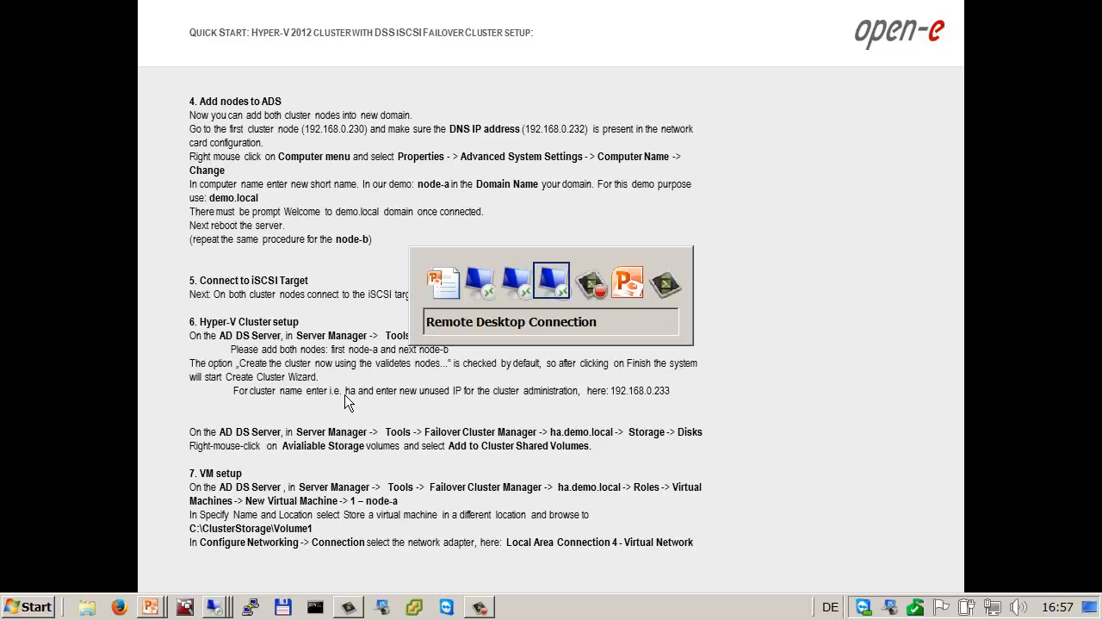
key(Tab)
key(Tab)
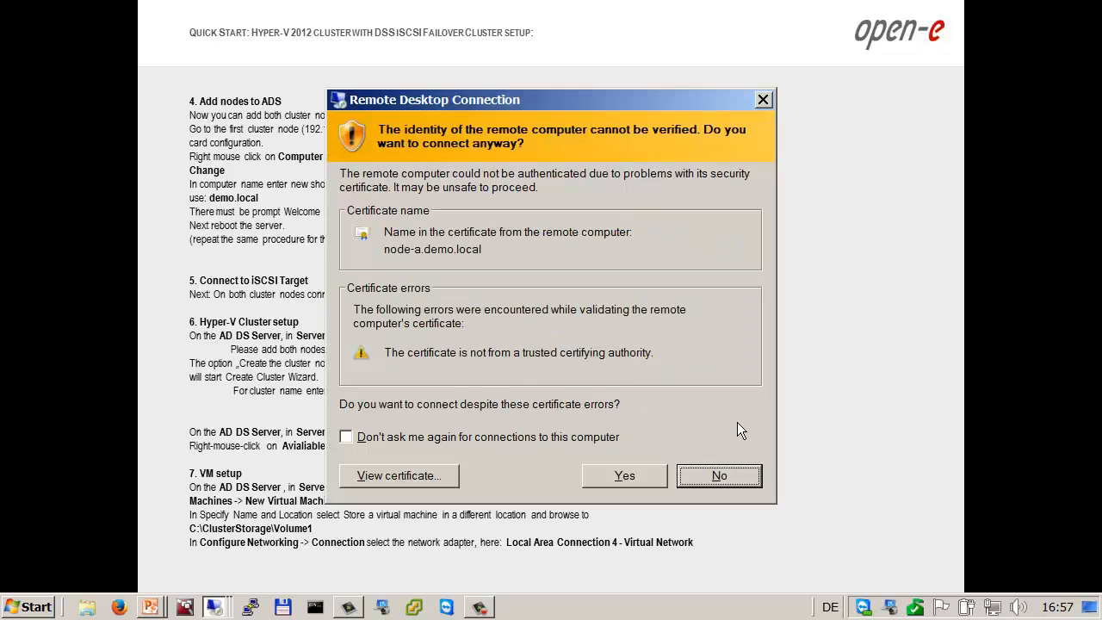
click(625, 475)
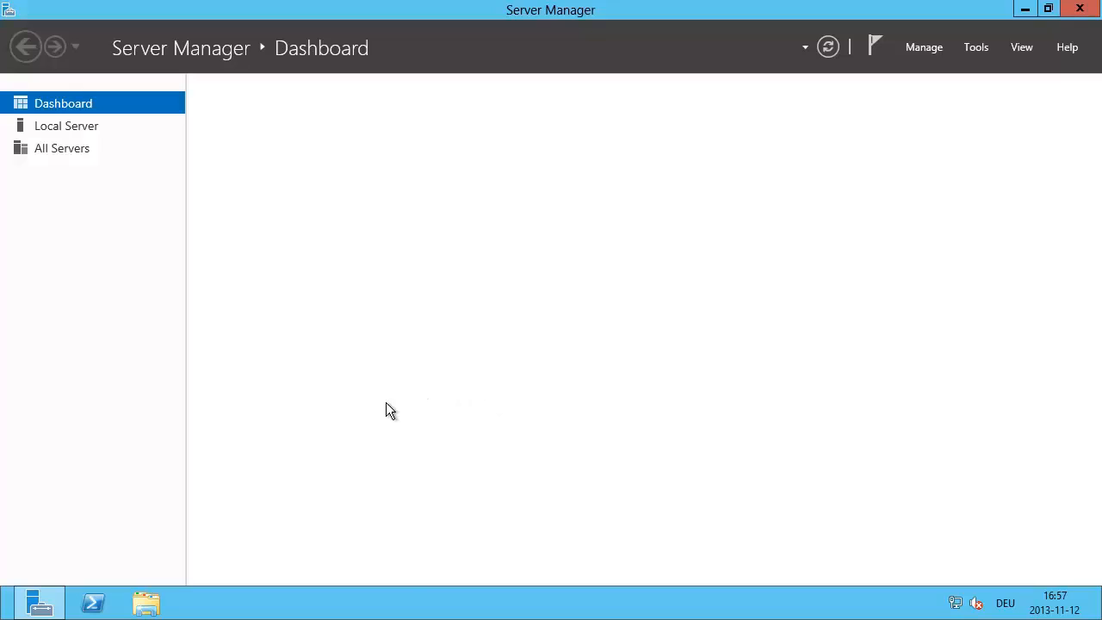
Step: Search Start for 'isc', pin iSCSI Initiator to the taskbar, and return to the desktop
mouse_move(7, 614)
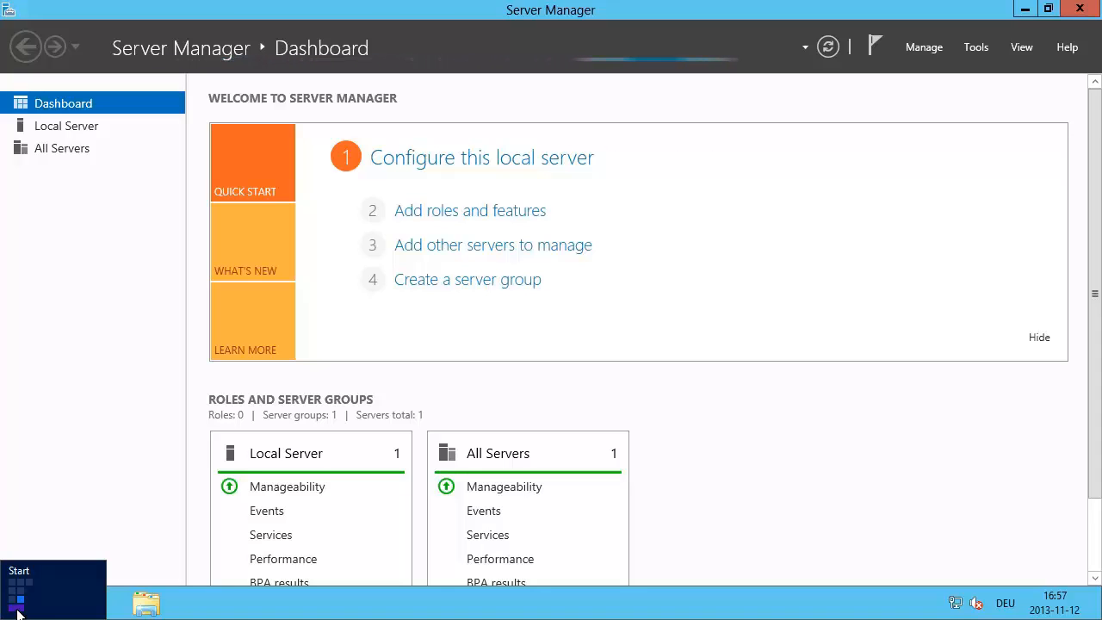
click(18, 611)
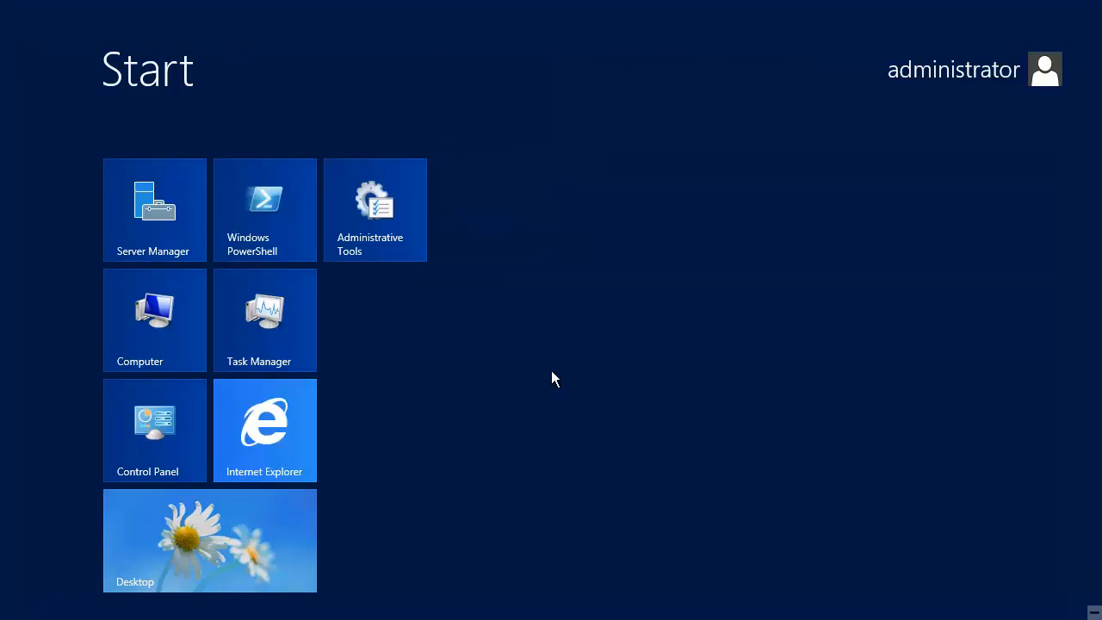
text(isc)
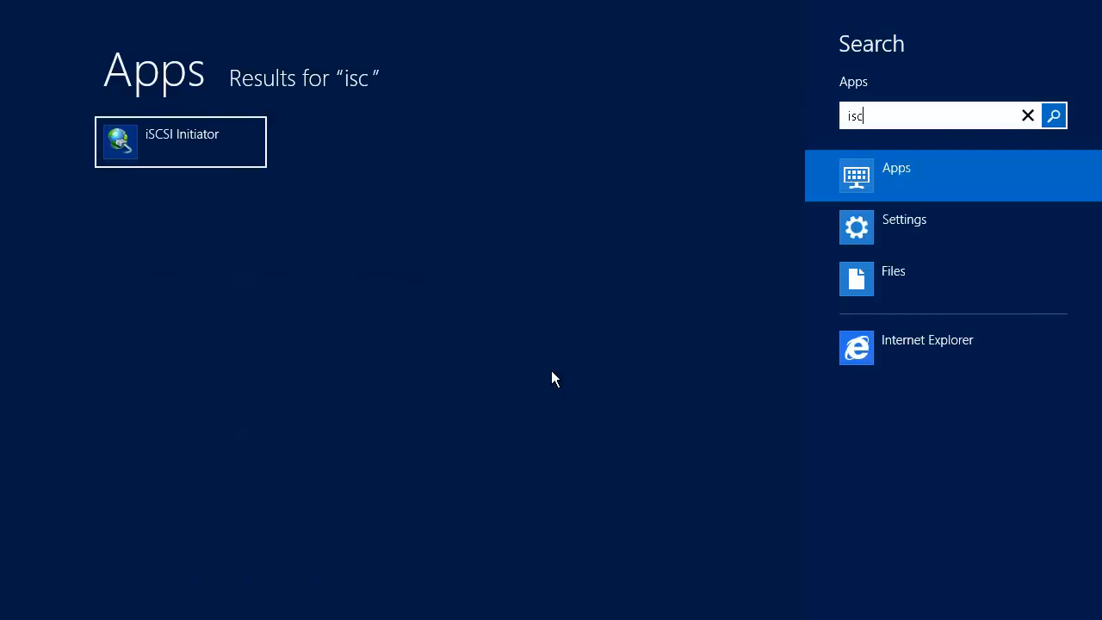
right_click(168, 142)
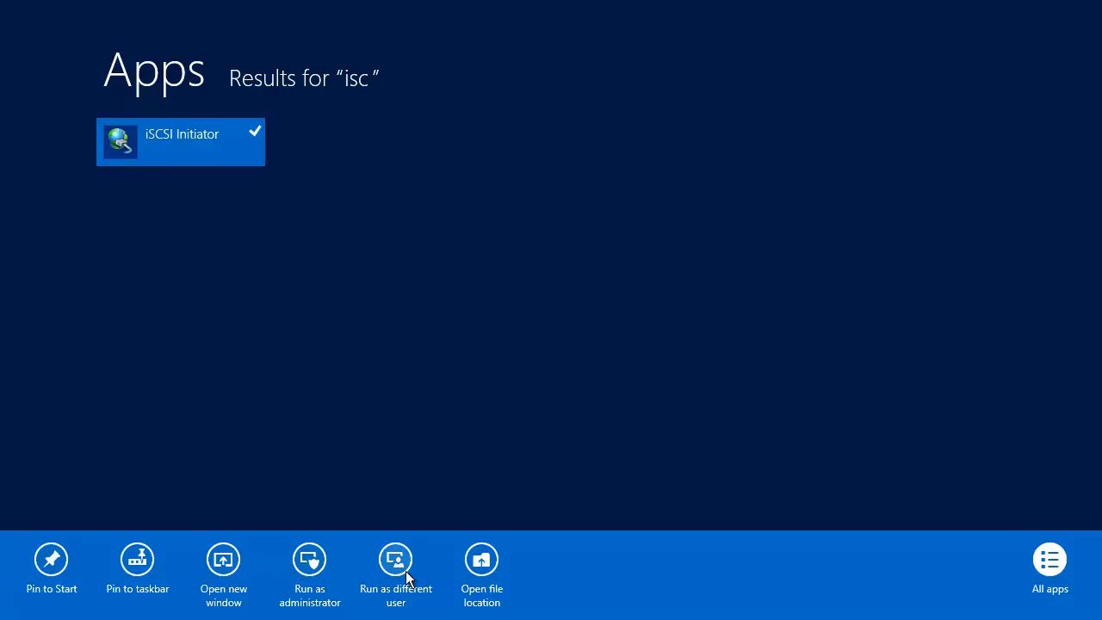
click(142, 566)
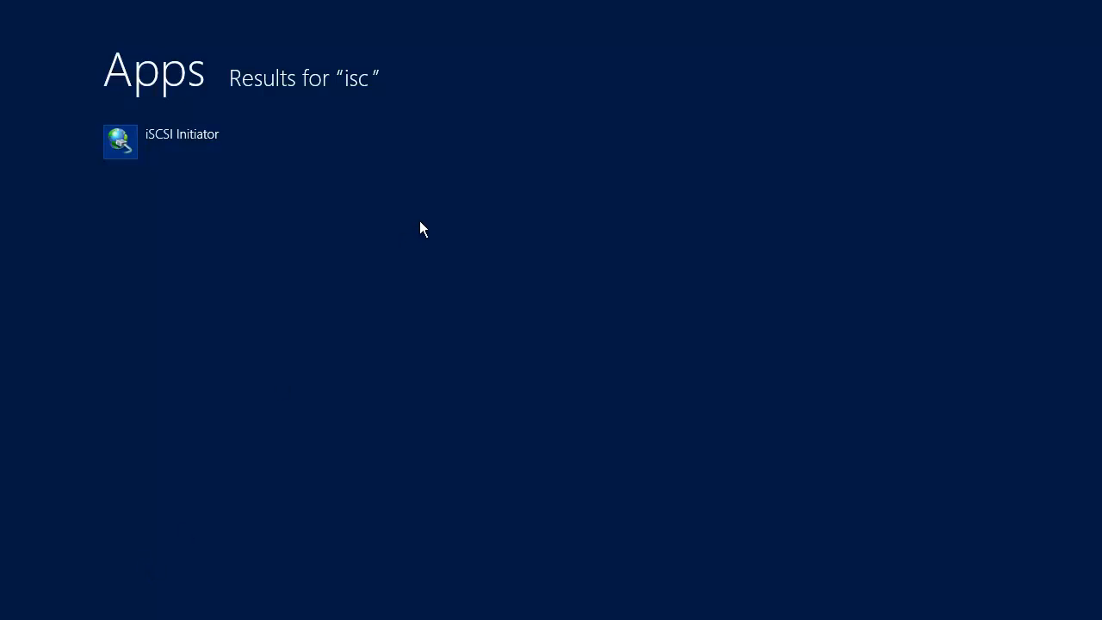
key(super)
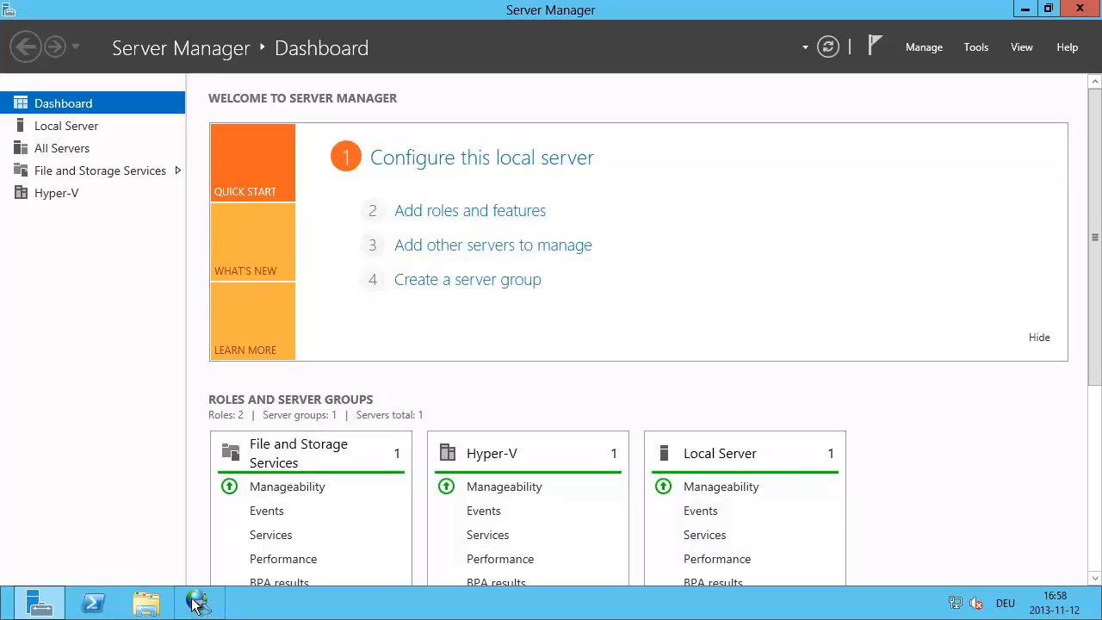
Step: Launch iSCSI Initiator and add target portal 192.168.21.100 on the Discovery tab
click(198, 603)
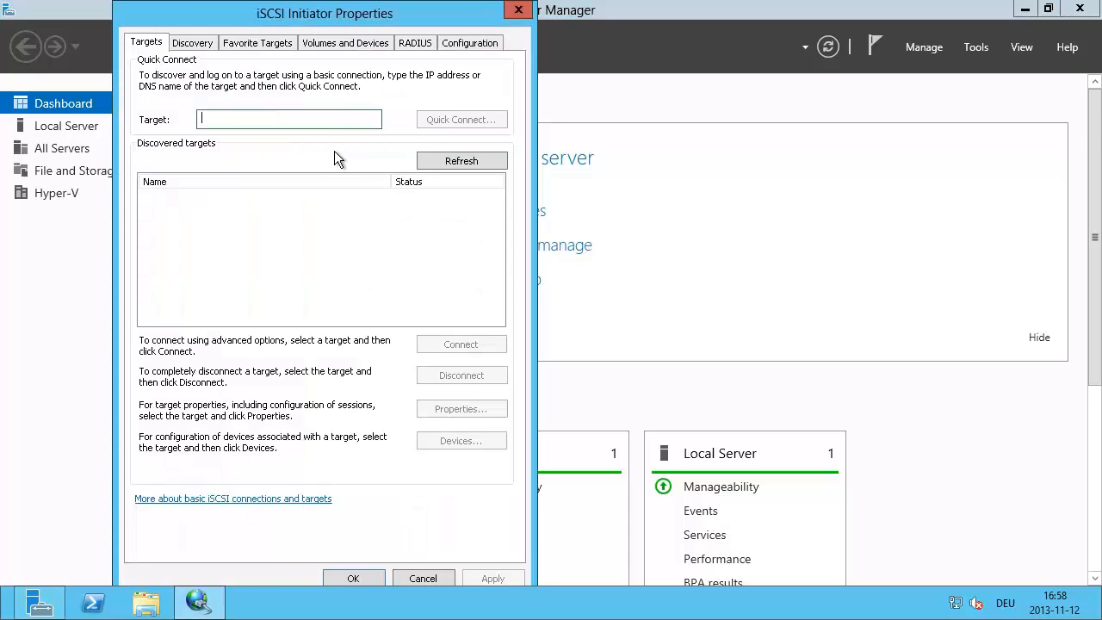
click(191, 43)
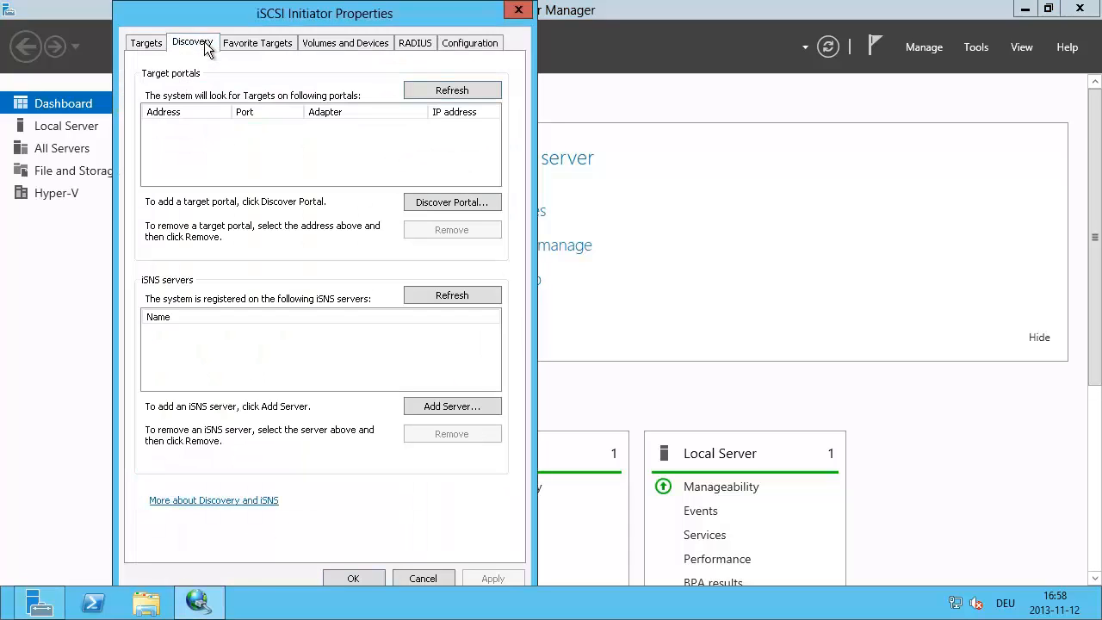
click(424, 200)
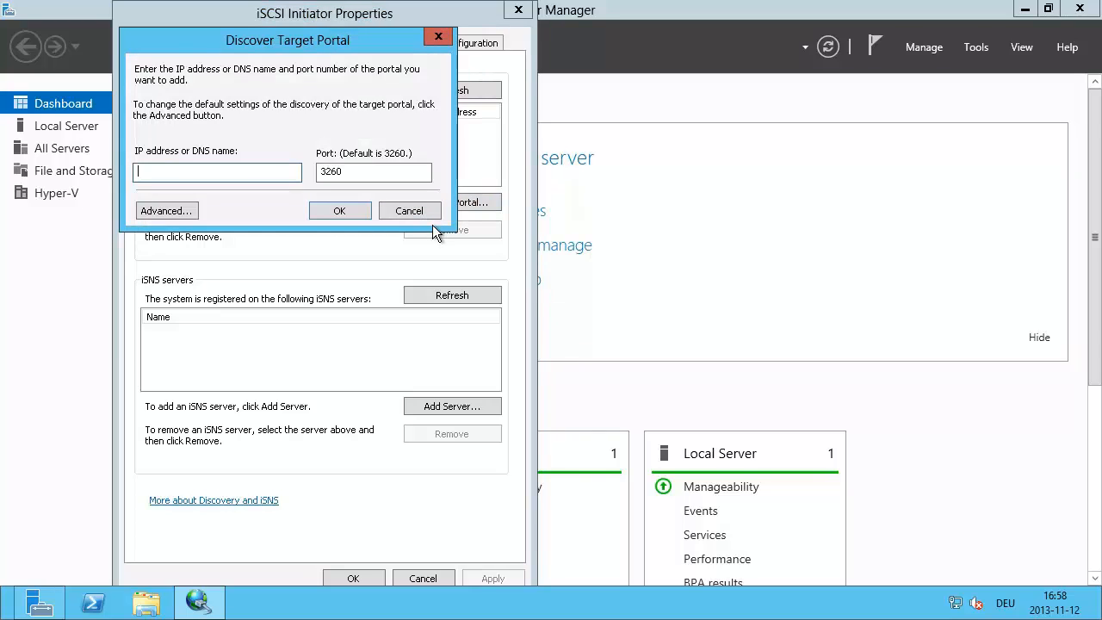
text(192.168.21.100)
click(338, 211)
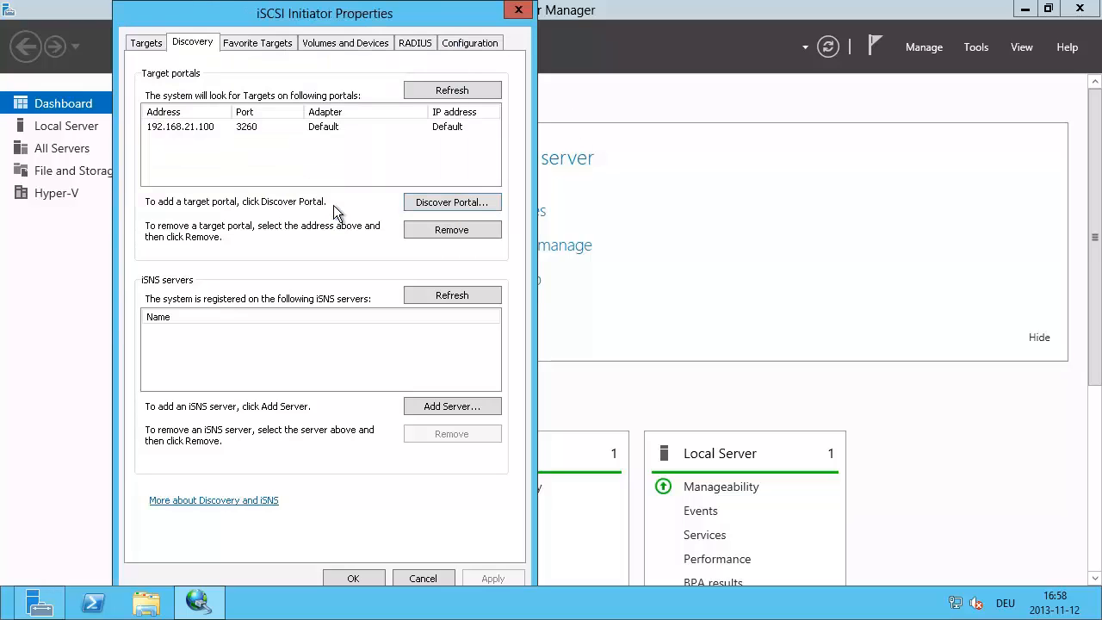
Step: Add a second target portal 192.168.22.100 and check the discovered targets list
click(148, 43)
click(217, 199)
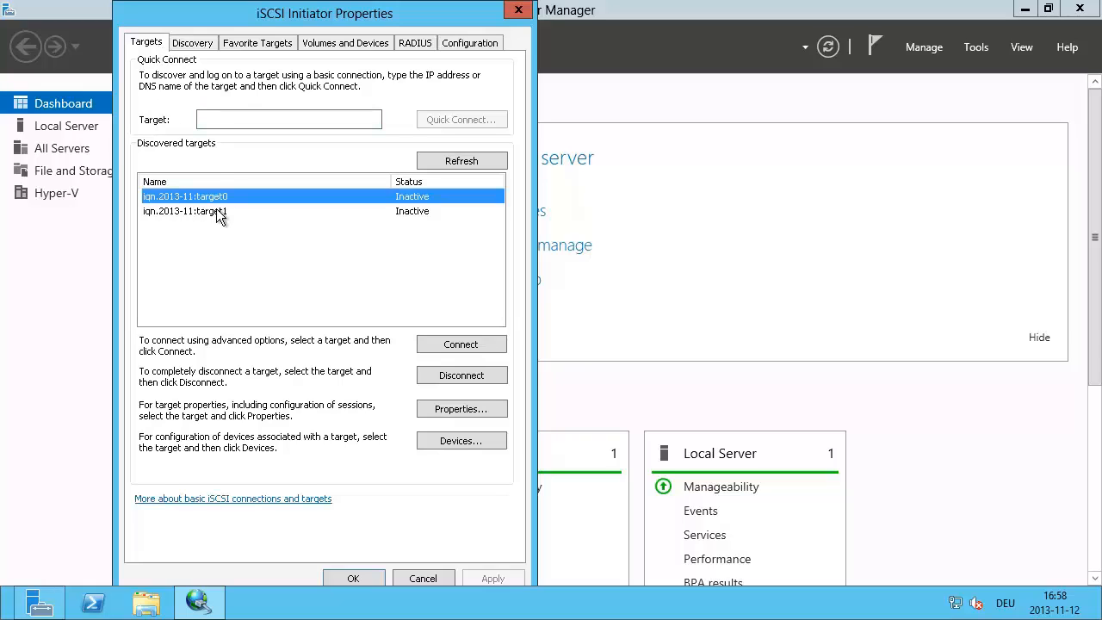
click(217, 211)
click(192, 43)
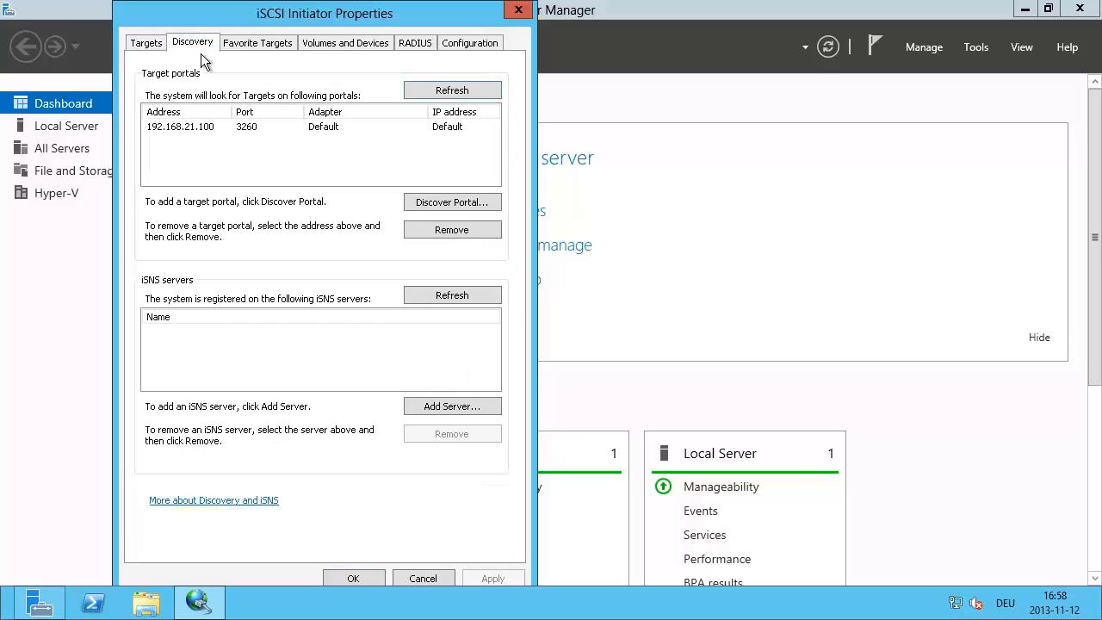
click(442, 205)
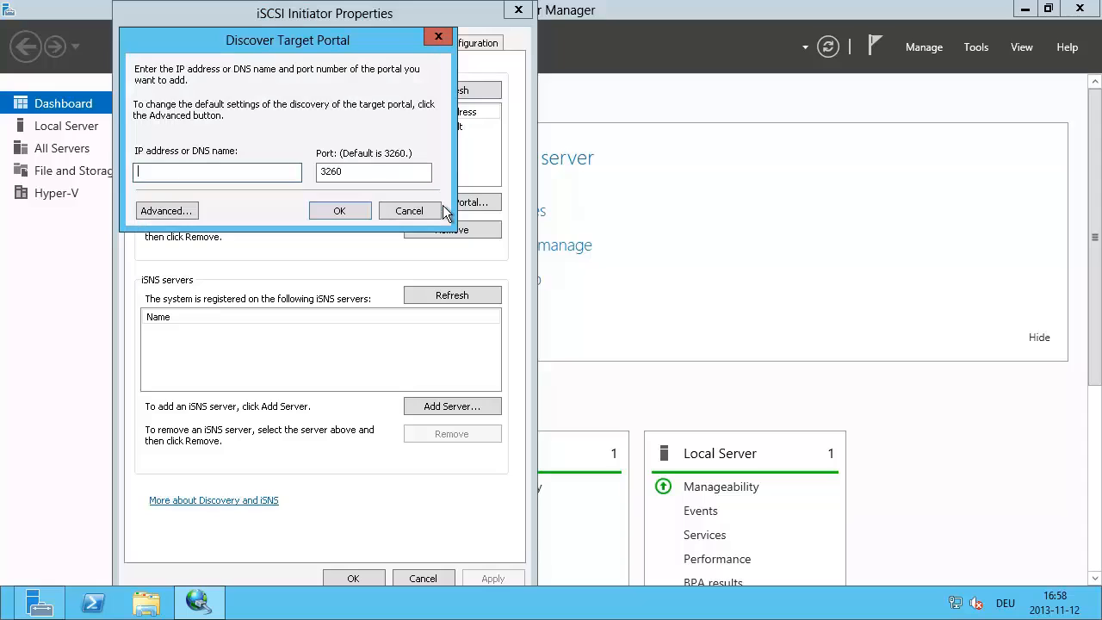
text(192.168.22.100)
click(329, 207)
click(148, 44)
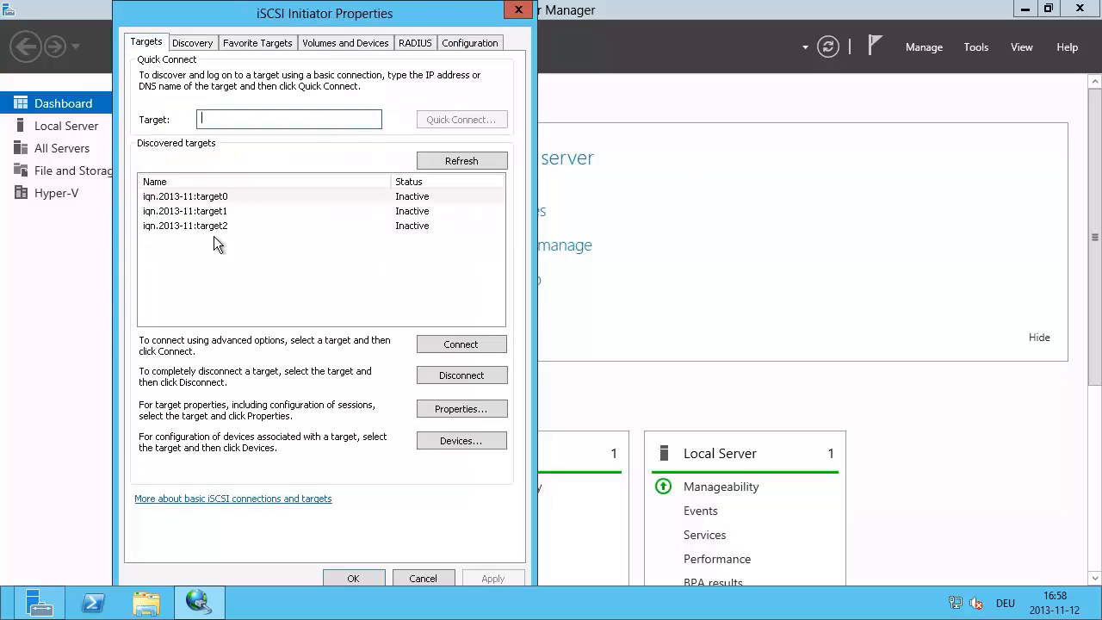
Step: Connect target0 with multi-path from initiator IP 192.168.21.230 to portal 192.168.21.100 / 3260
click(237, 196)
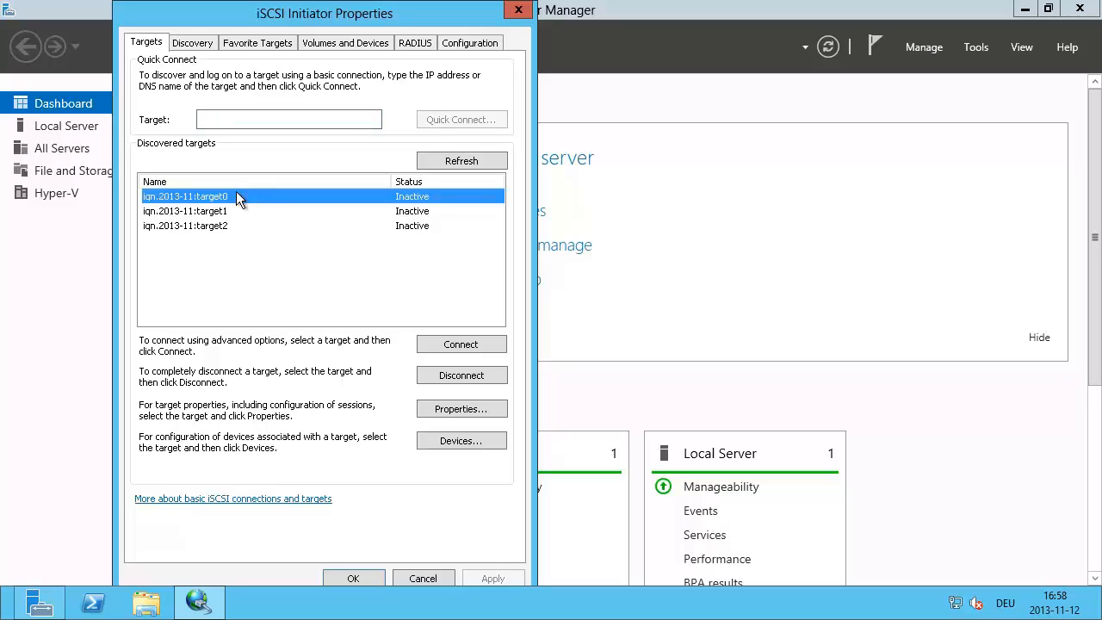
click(454, 346)
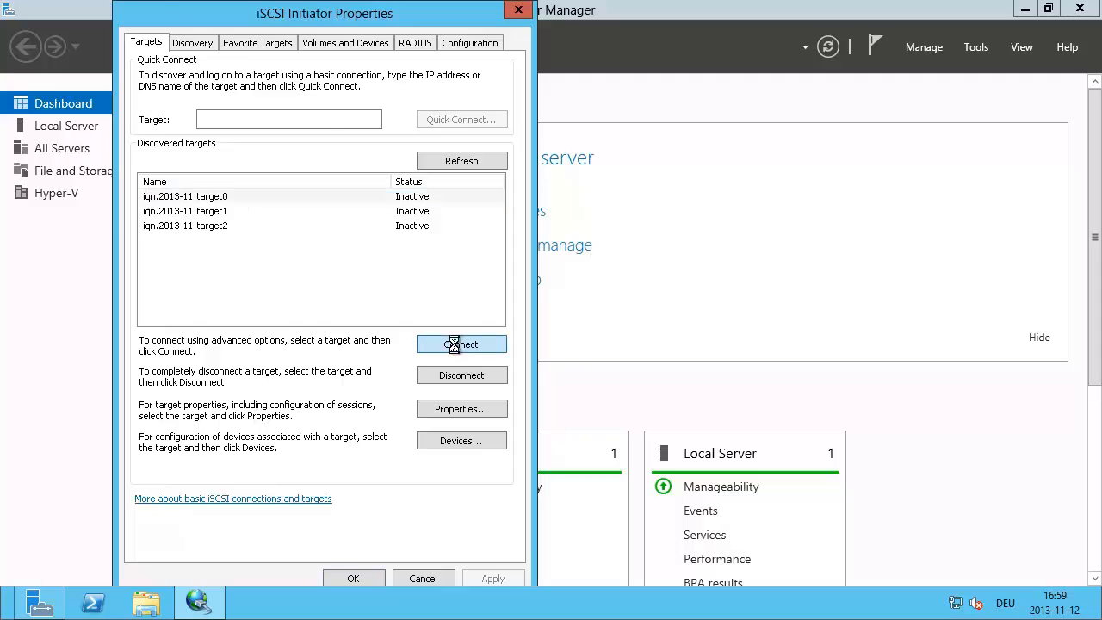
click(144, 160)
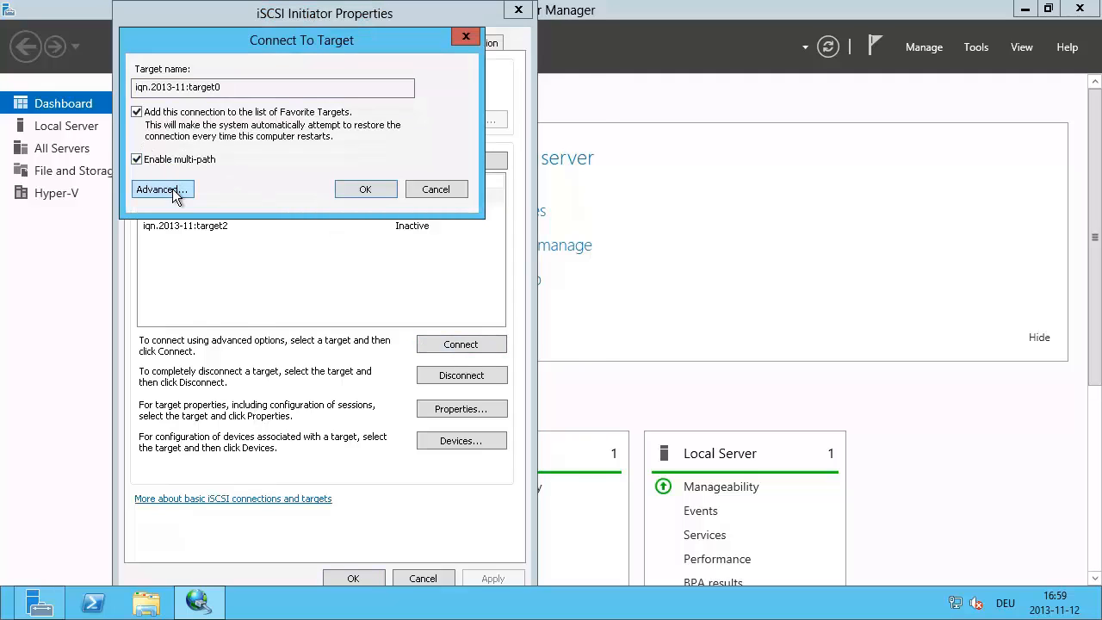
click(160, 190)
click(312, 127)
click(312, 149)
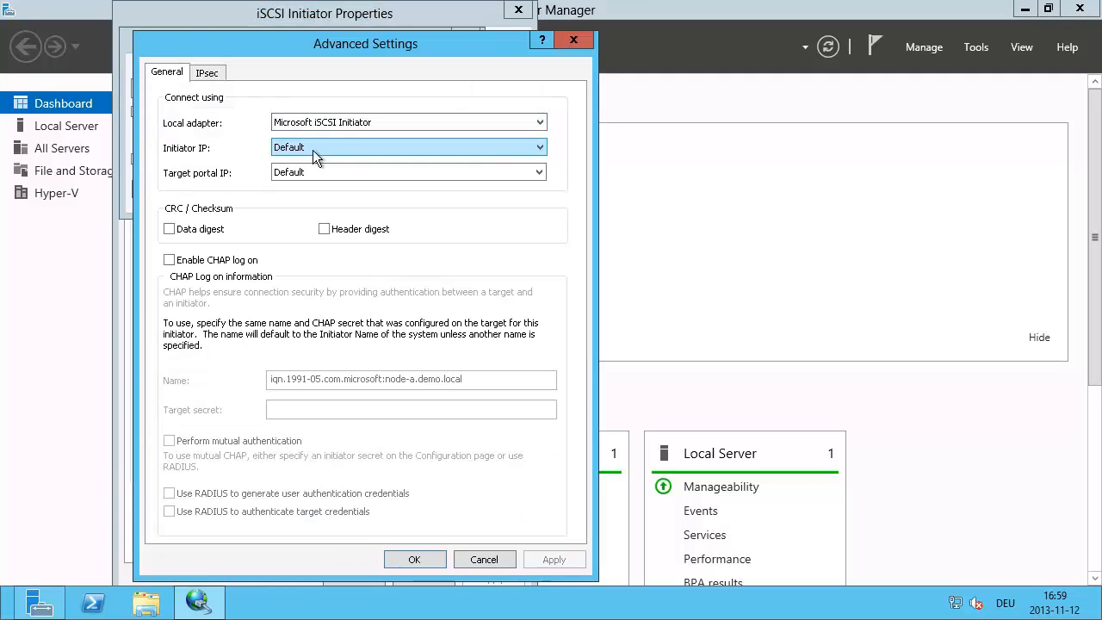
click(320, 148)
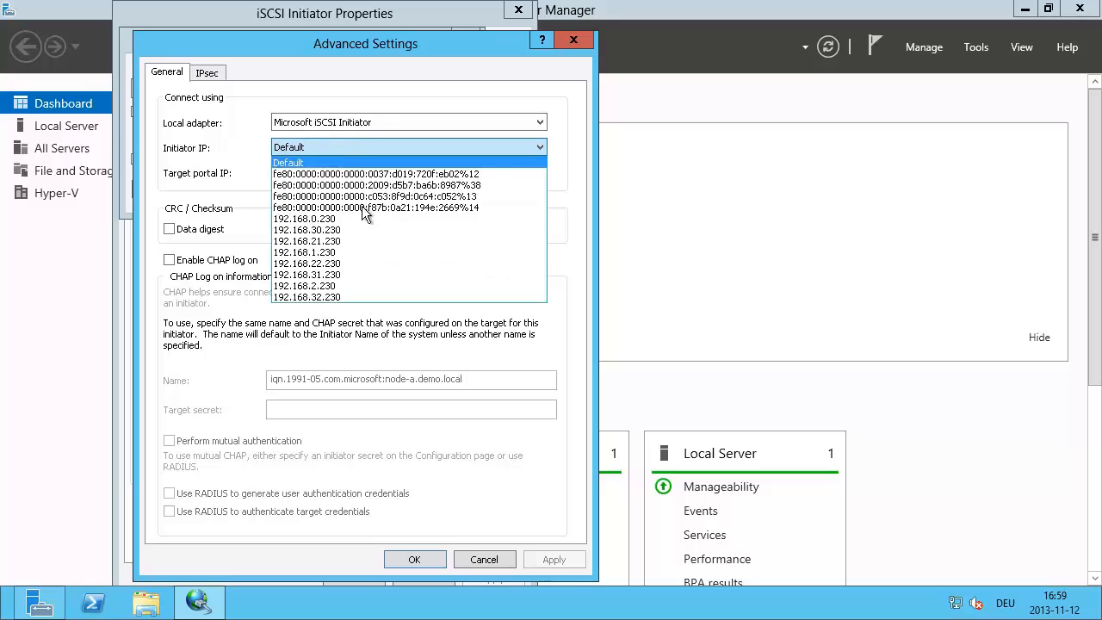
click(334, 244)
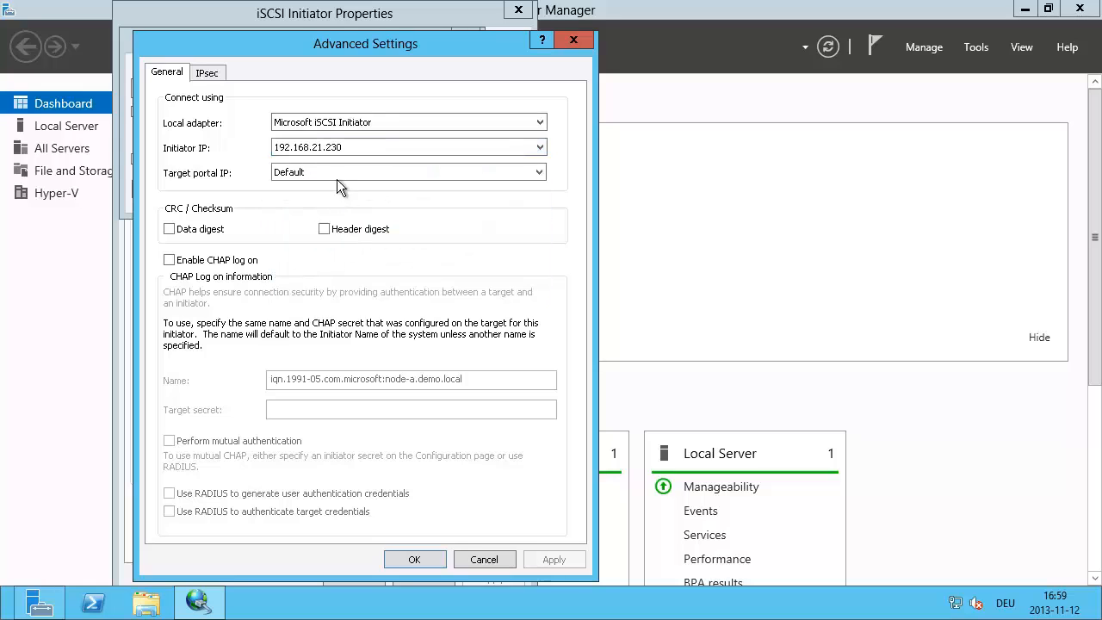
click(333, 172)
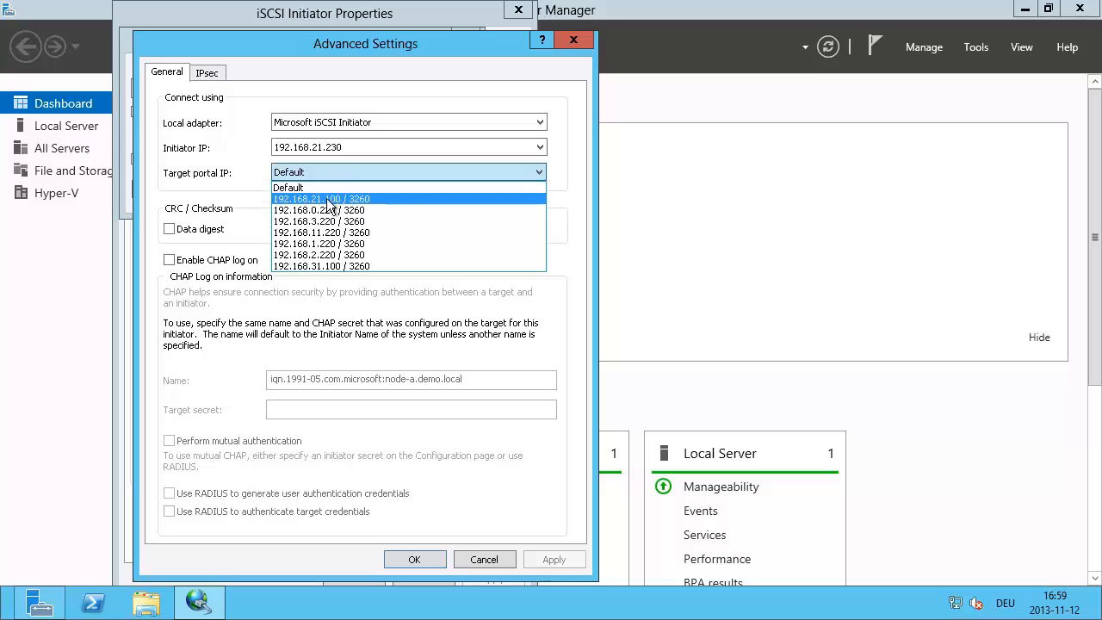
click(329, 198)
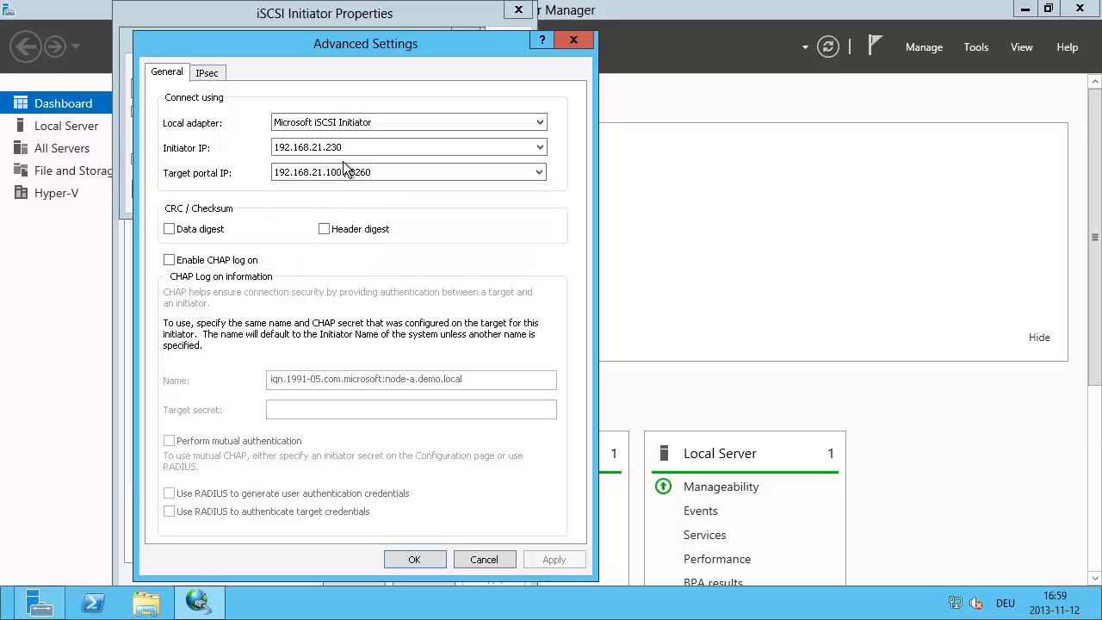
click(413, 560)
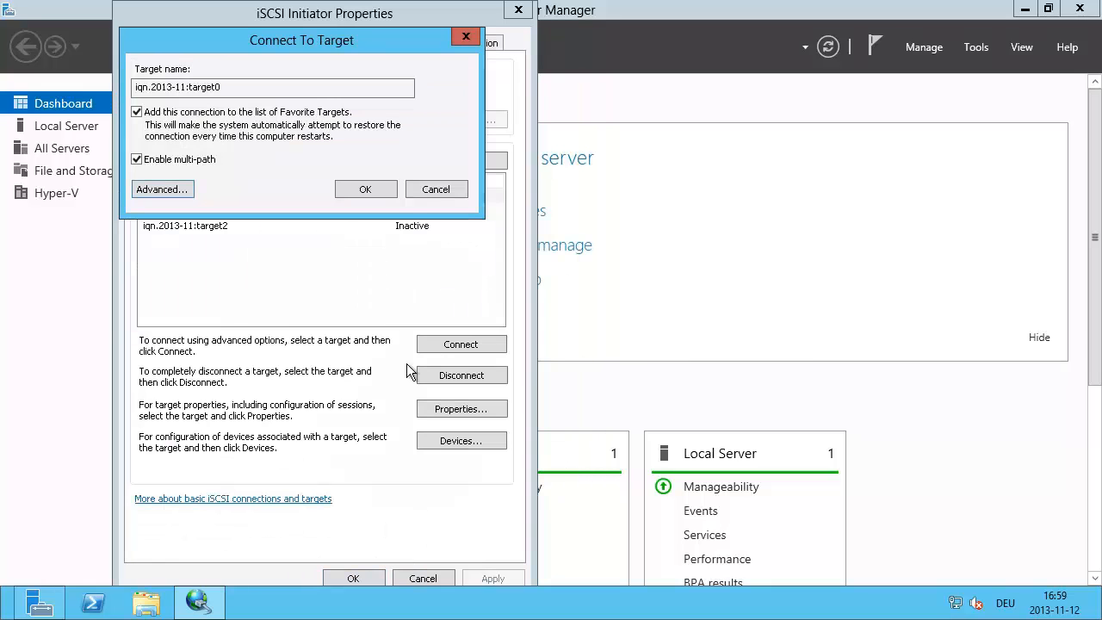
click(370, 188)
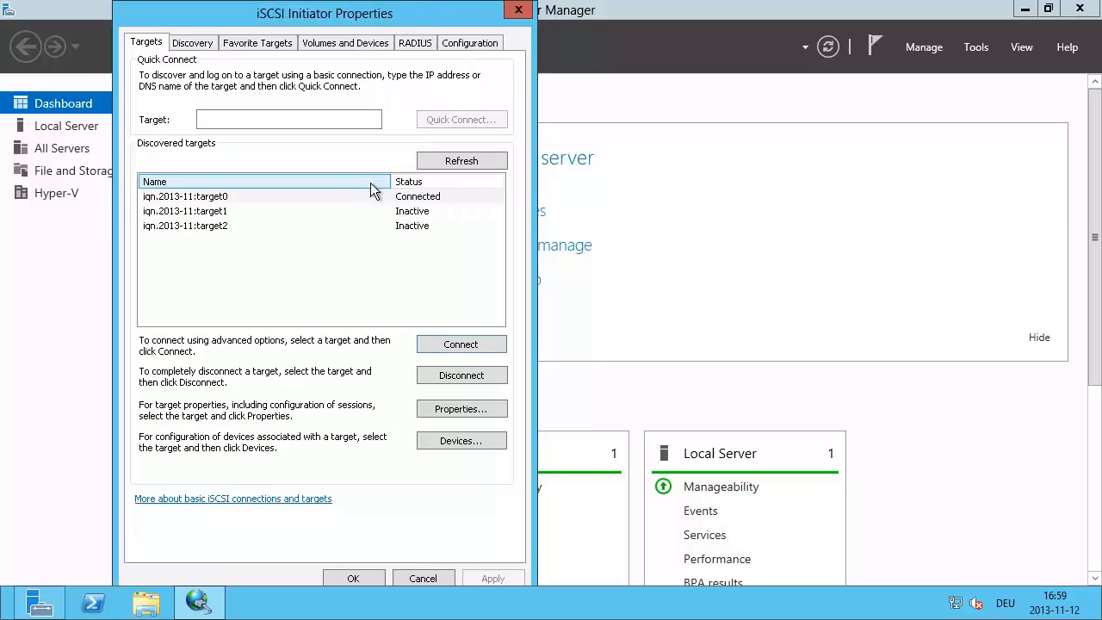
Step: Cancel an extra connection attempt and review target0's session properties
click(462, 347)
click(450, 193)
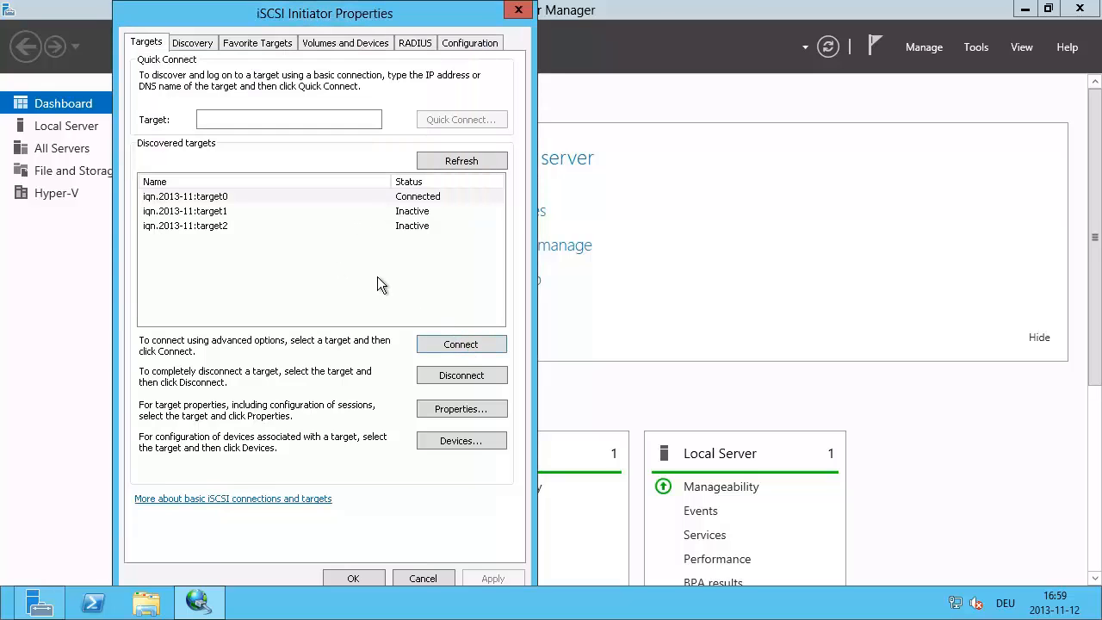
click(336, 197)
click(447, 411)
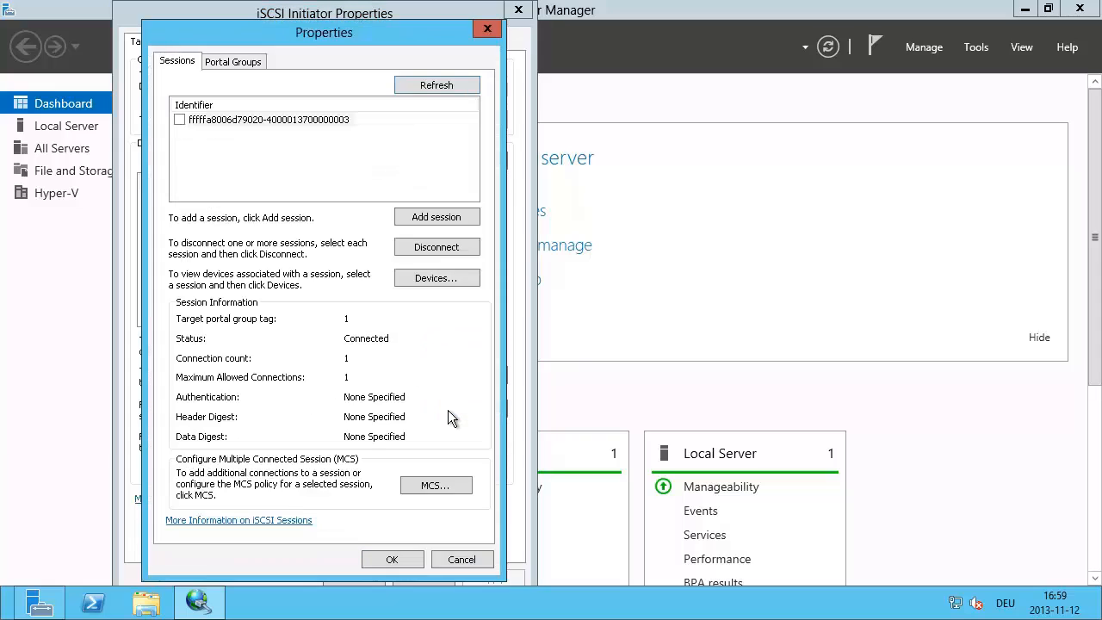
key(Escape)
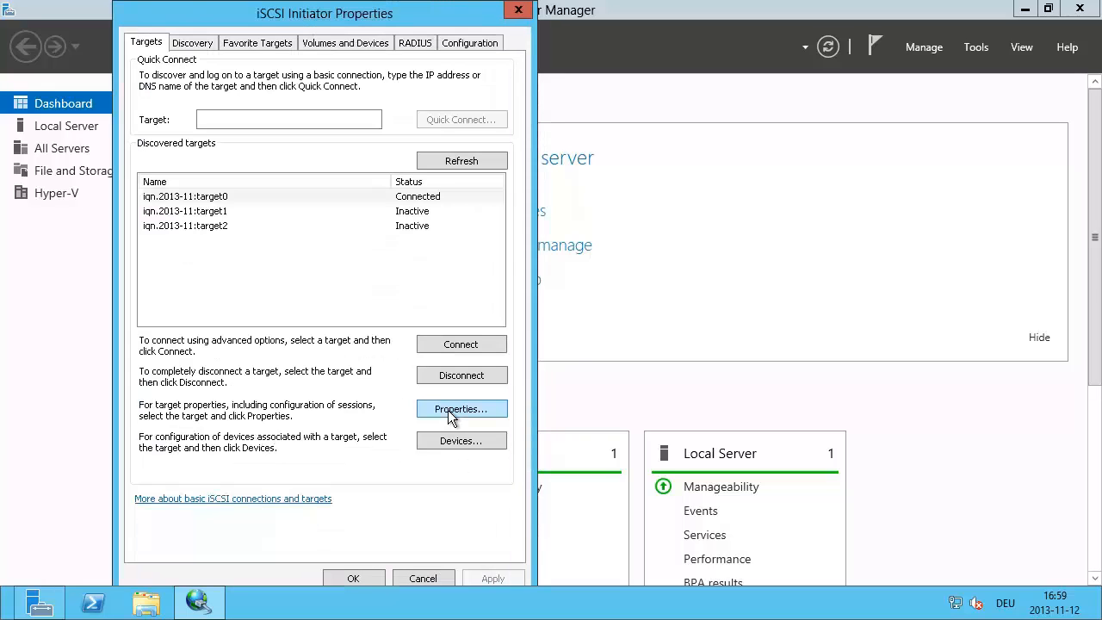
Step: Set up a second multi-path target0 connection from 192.168.31.230 to portal 192.168.31.100 / 3260
click(459, 344)
click(170, 162)
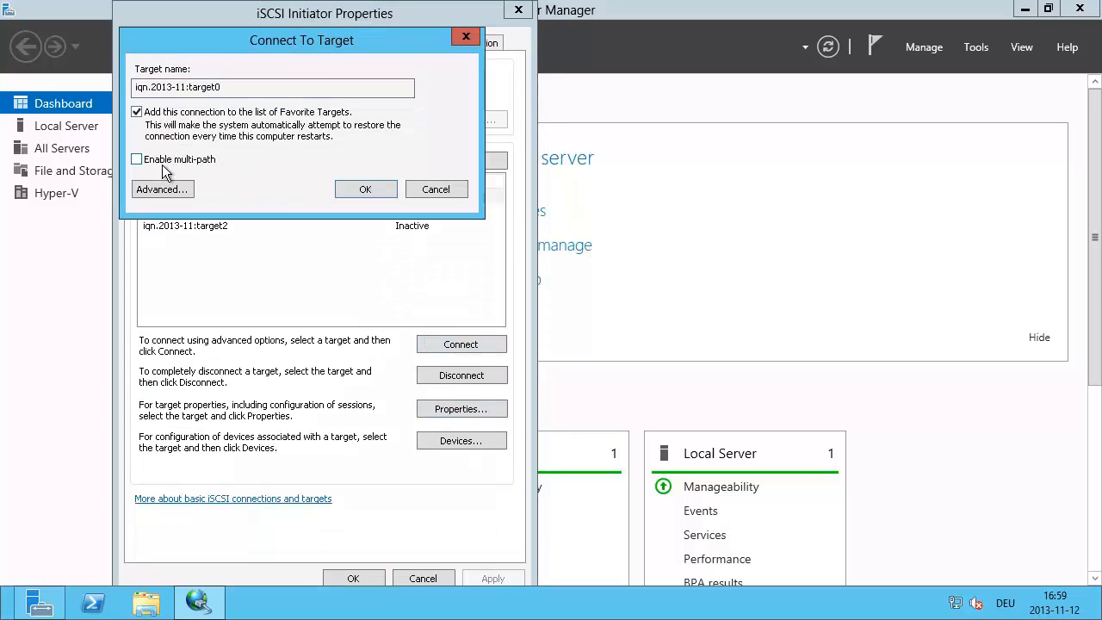
click(162, 189)
click(293, 124)
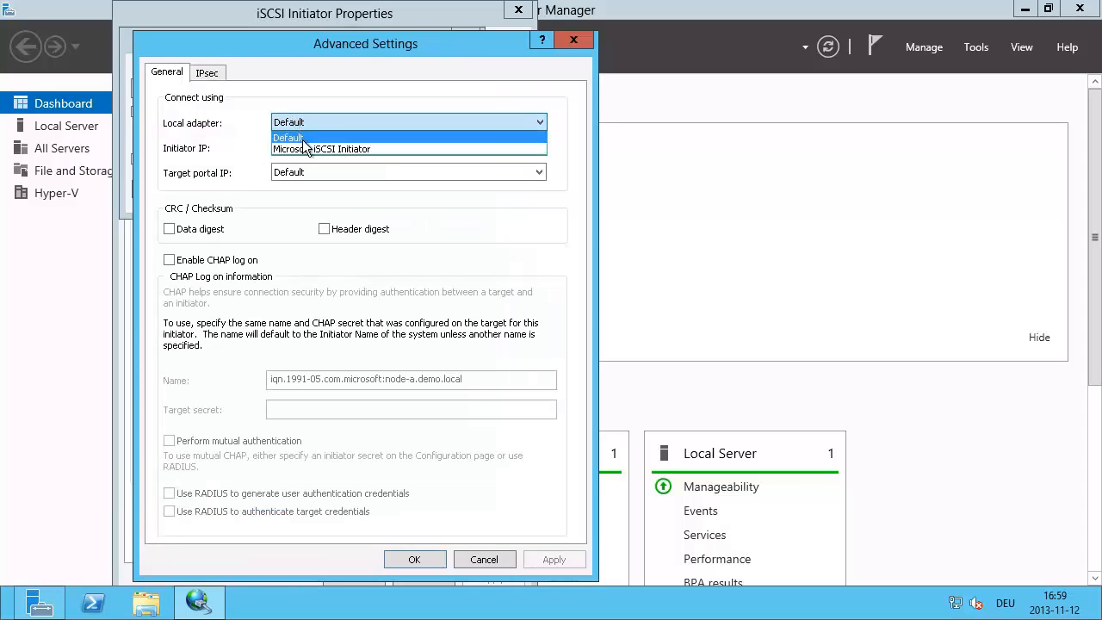
click(305, 145)
click(307, 146)
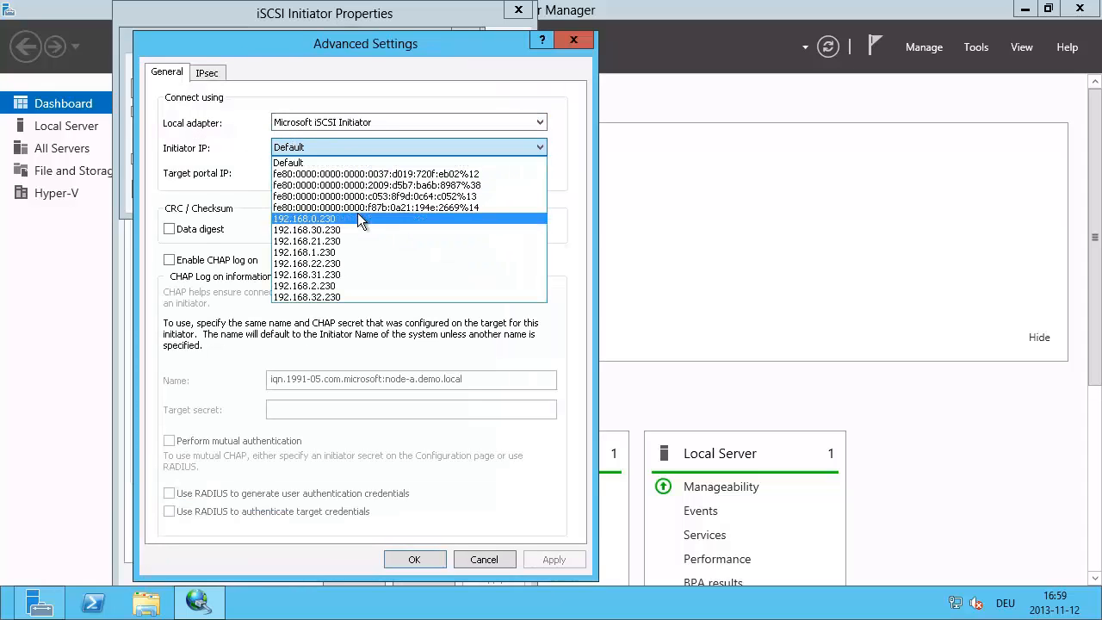
click(337, 274)
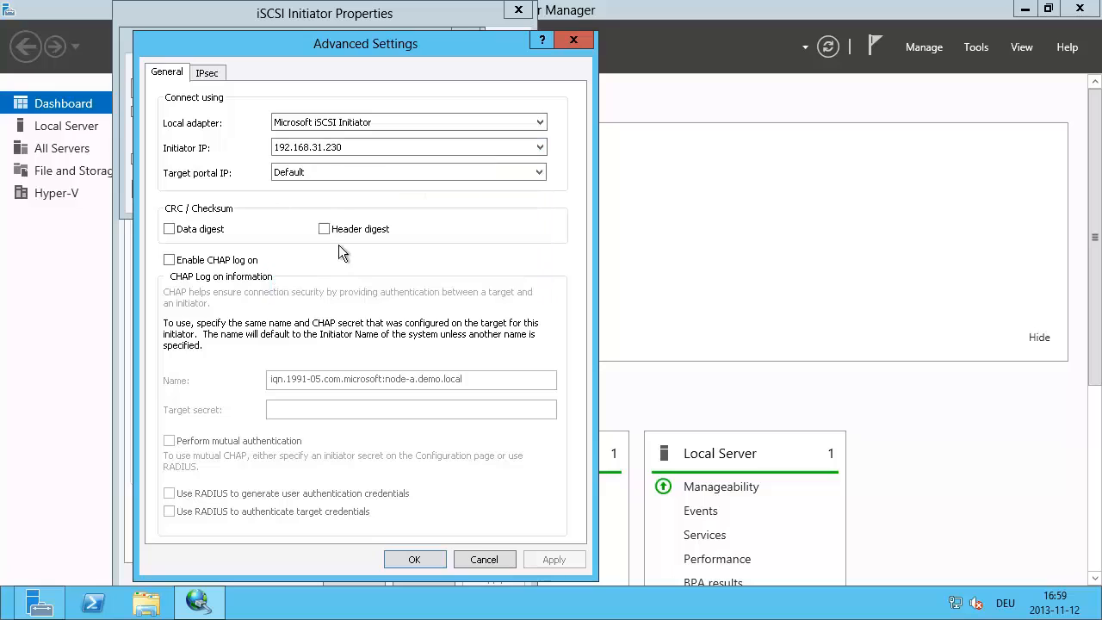
click(314, 170)
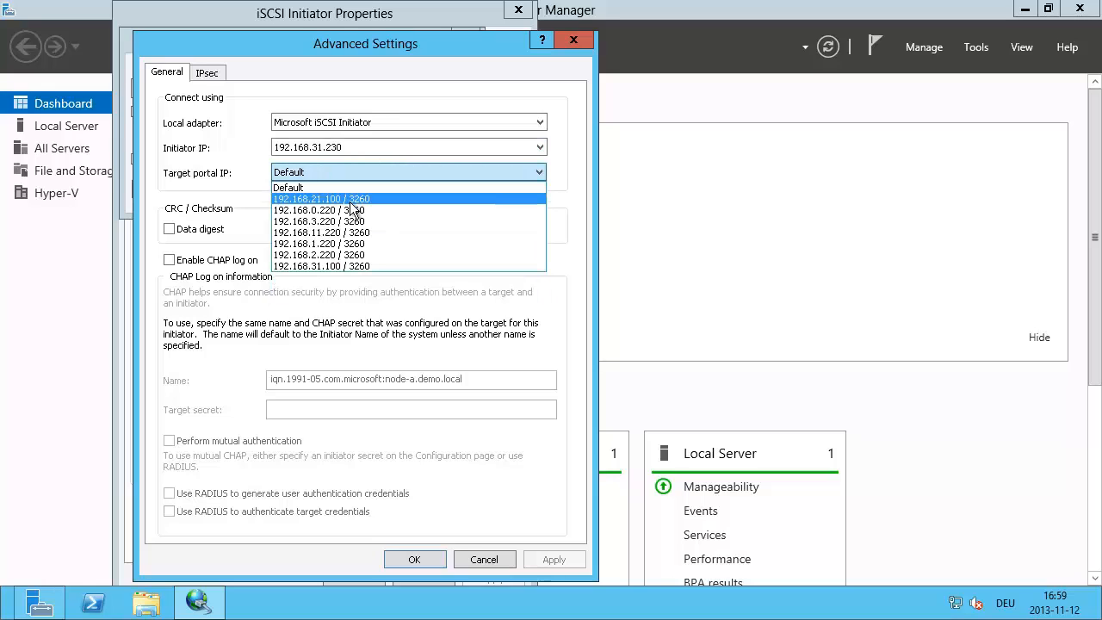
click(344, 266)
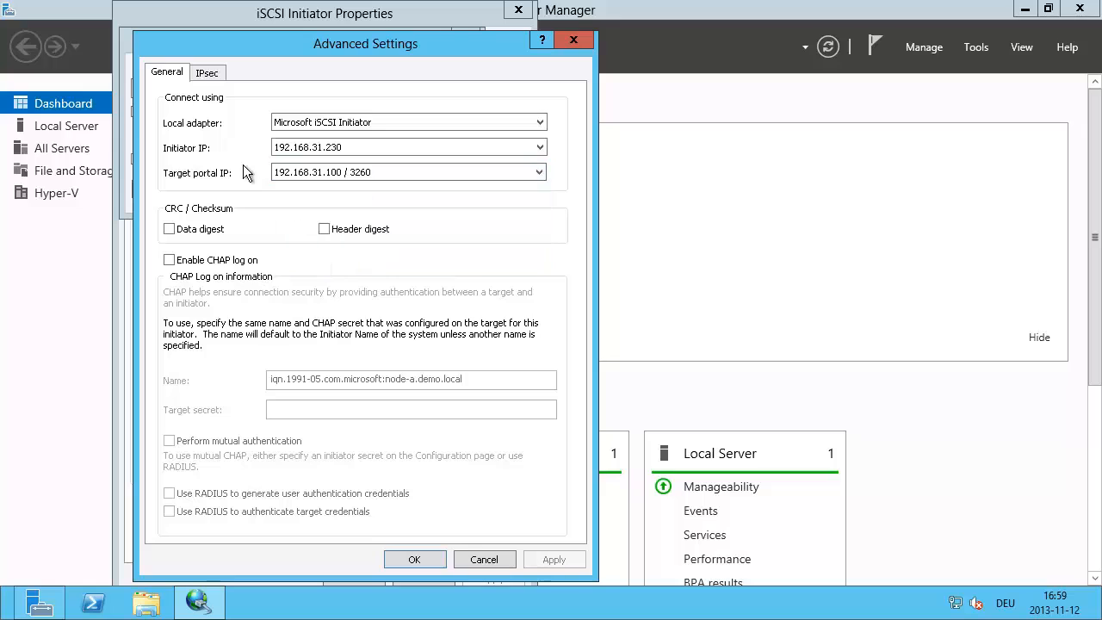
click(412, 564)
Step: Confirm the target0 session, then connect target1 multi-path from 192.168.21.230 to portal 192.168.21.100
click(363, 190)
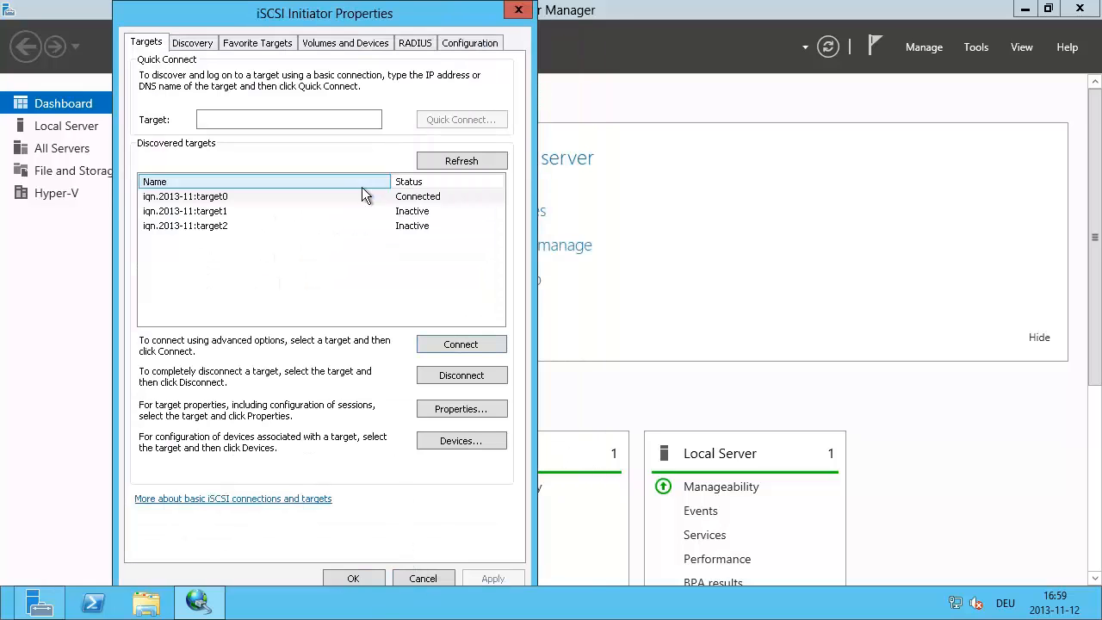
click(220, 213)
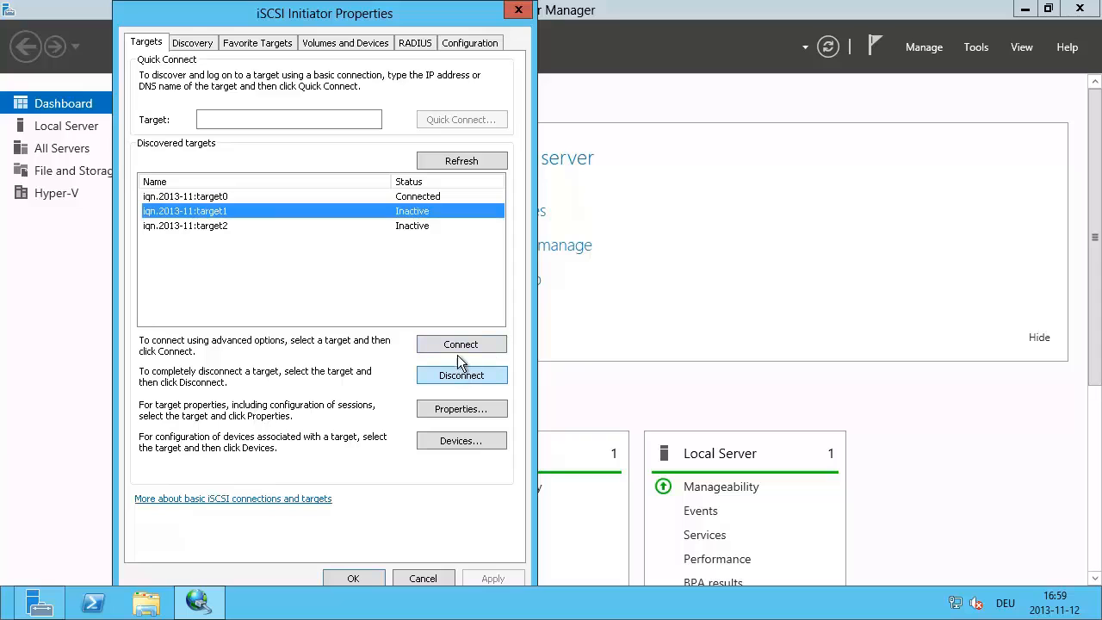
click(459, 346)
click(148, 164)
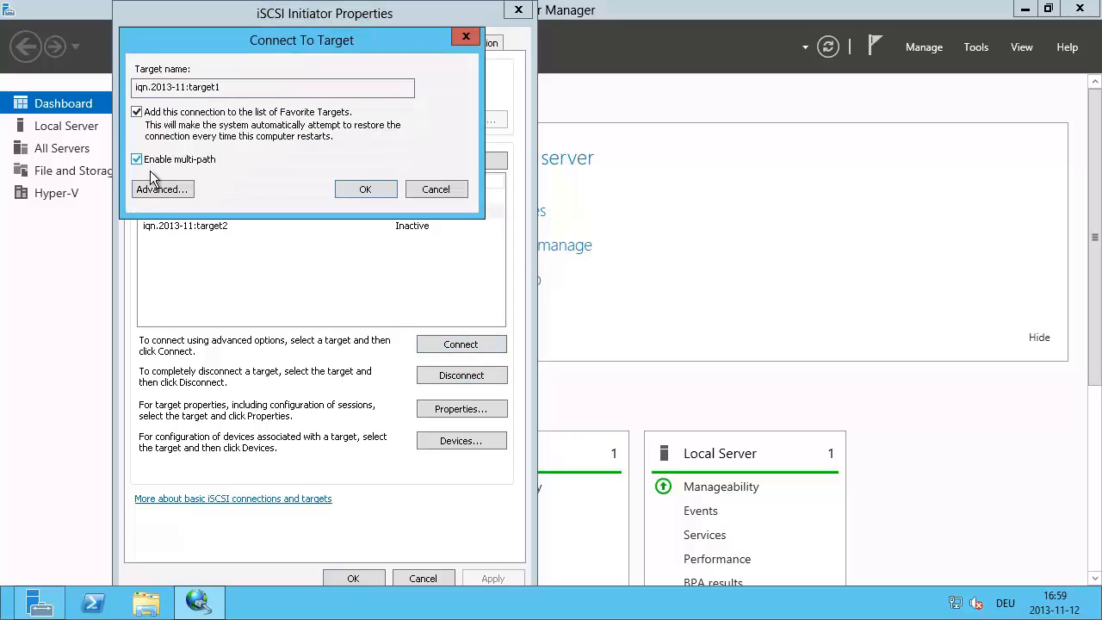
click(162, 189)
click(324, 126)
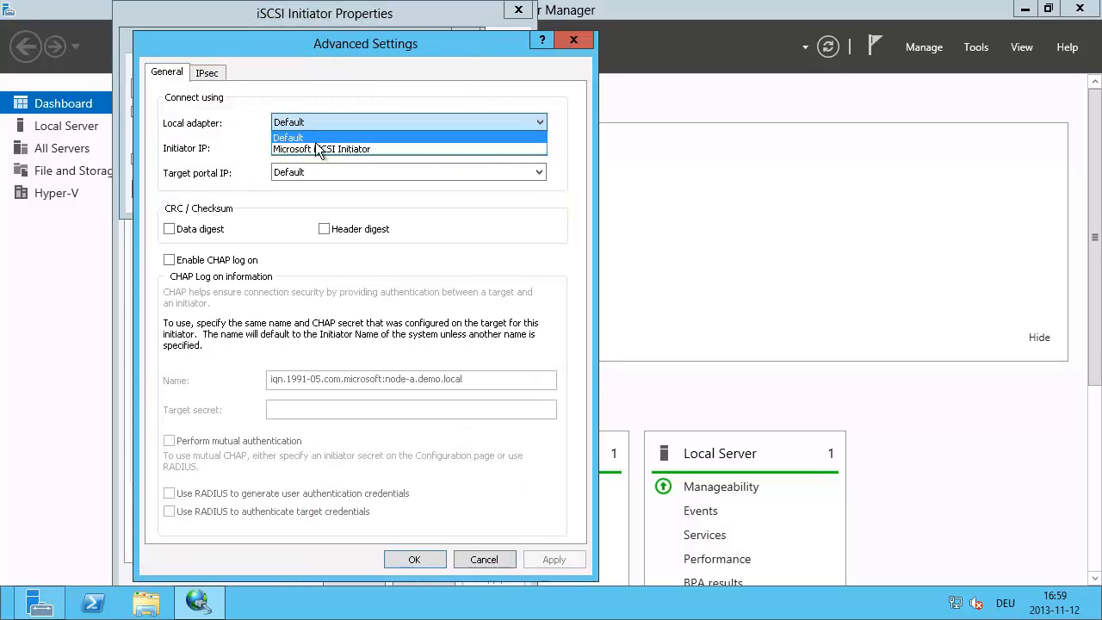
click(315, 140)
click(323, 127)
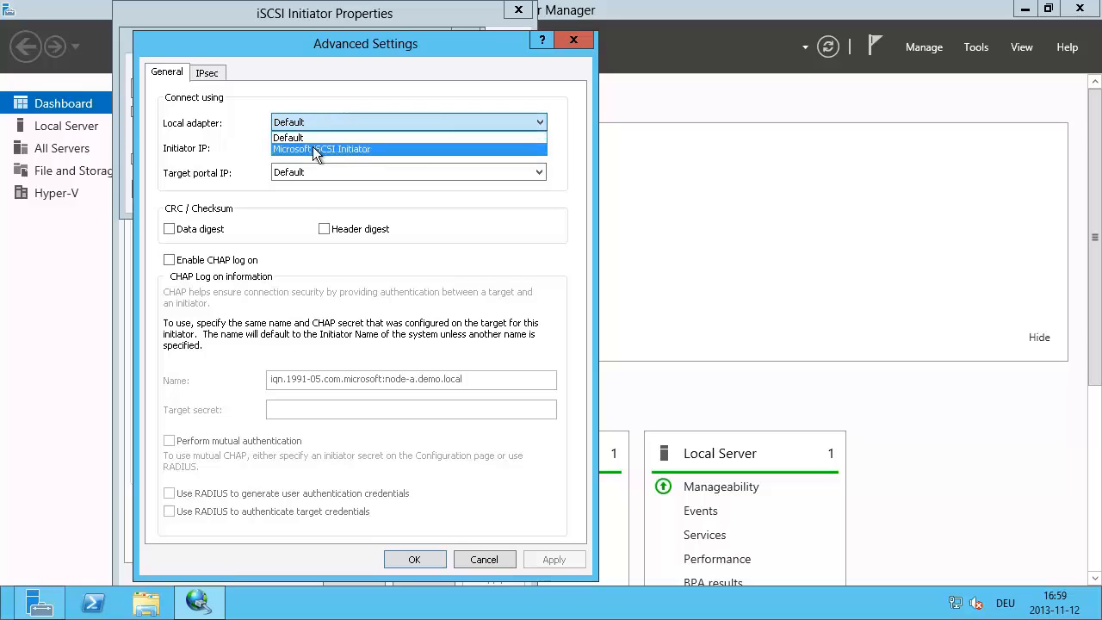
click(313, 149)
click(313, 146)
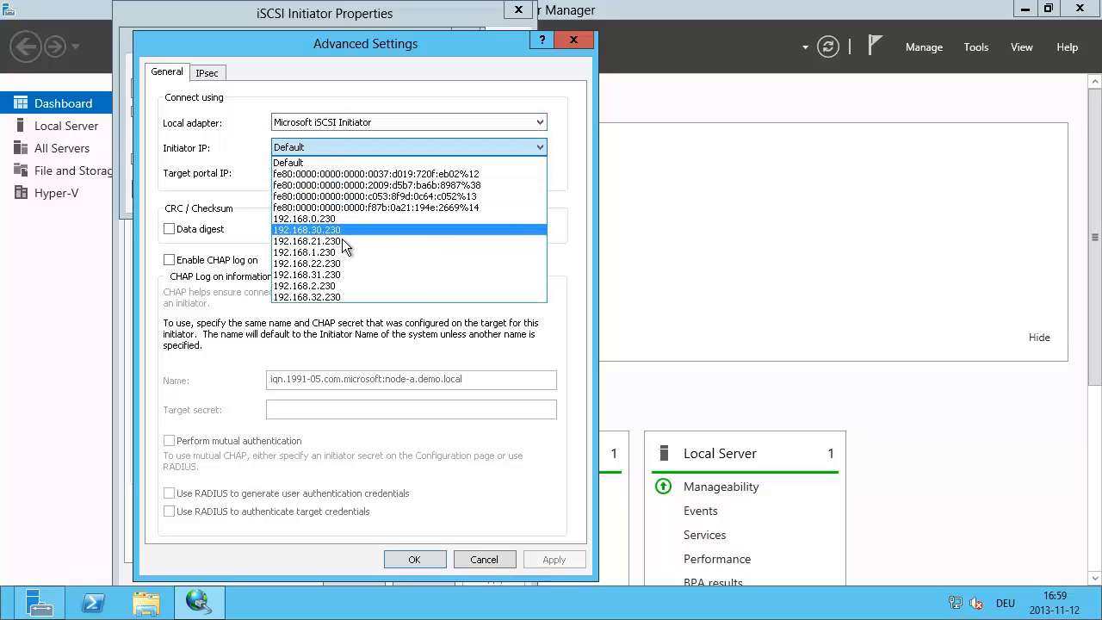
click(340, 241)
click(328, 172)
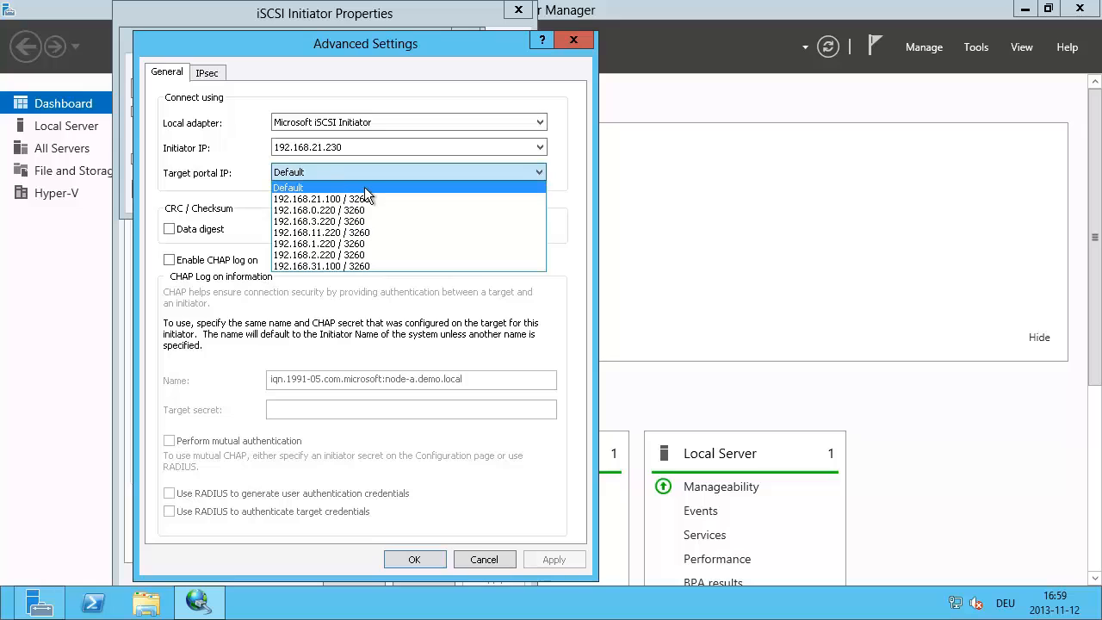
click(353, 200)
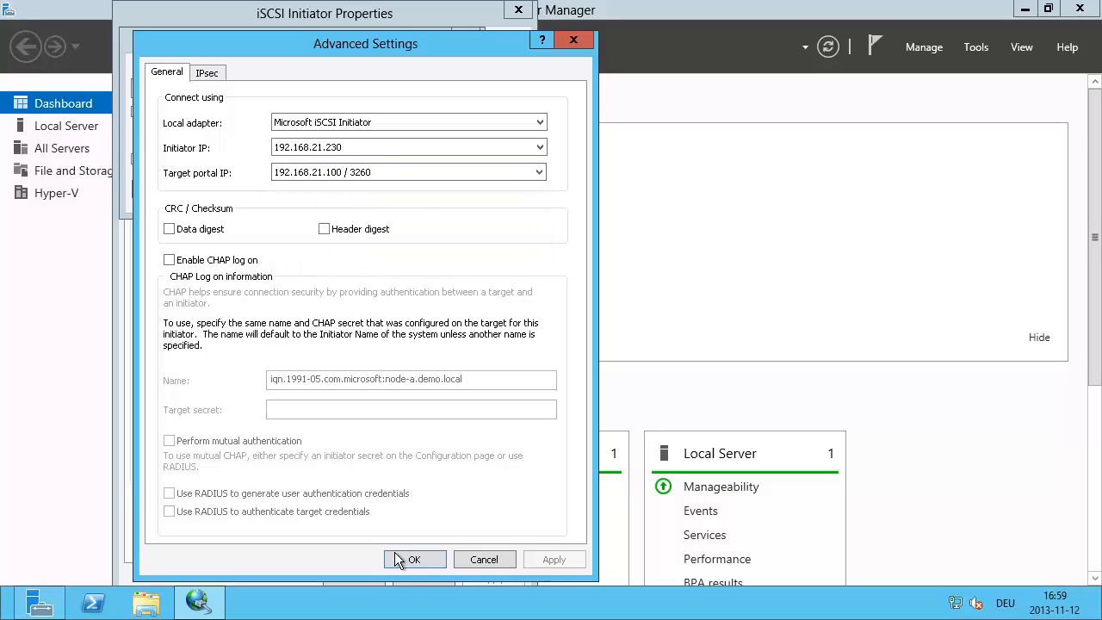
click(403, 559)
click(361, 188)
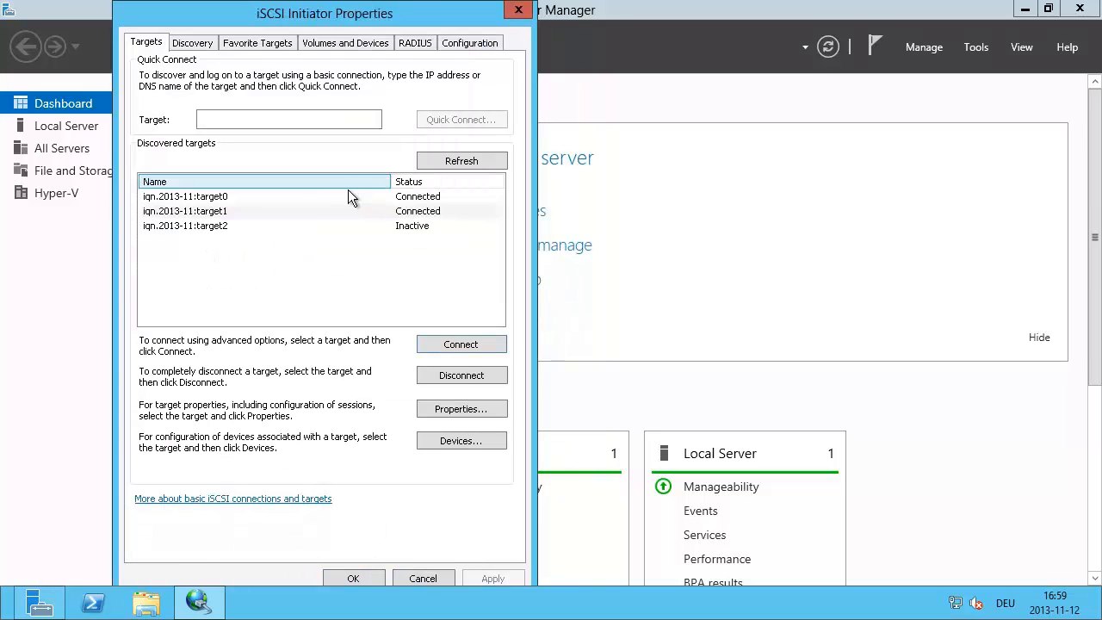
Step: Add a second target1 multi-path session from 192.168.31.230 to portal 192.168.31.100 / 3260
click(456, 344)
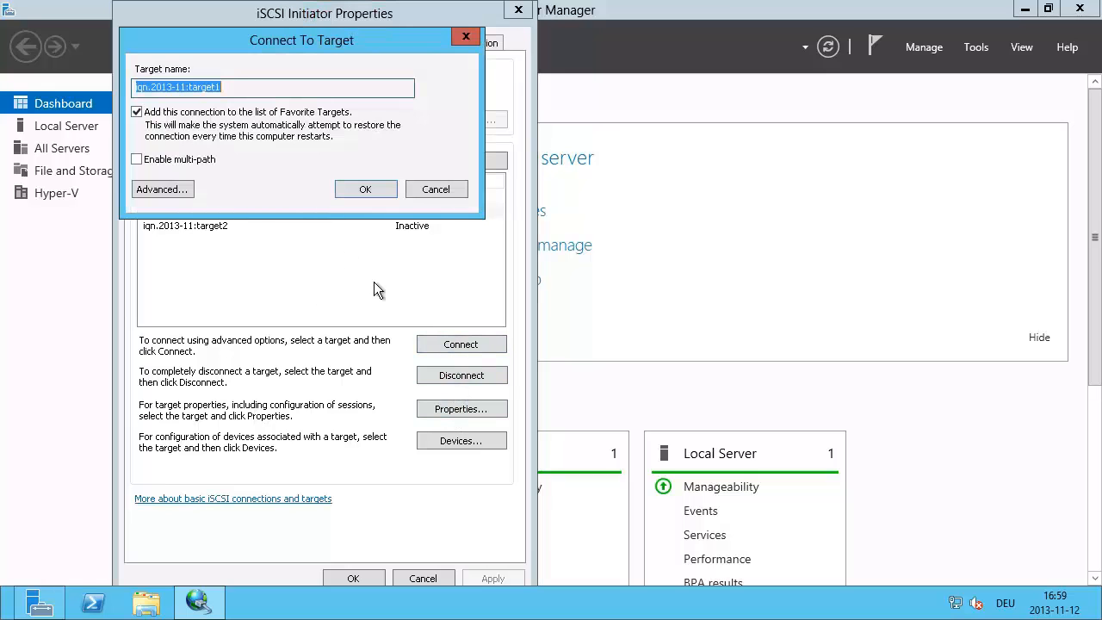
click(163, 158)
click(160, 187)
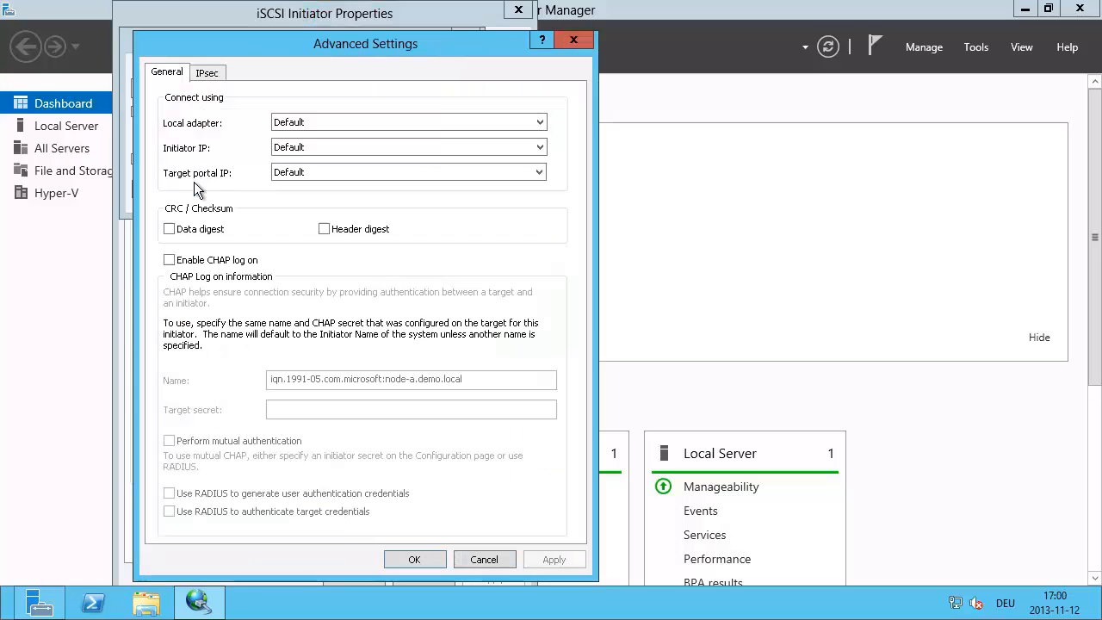
click(317, 128)
click(315, 145)
click(319, 145)
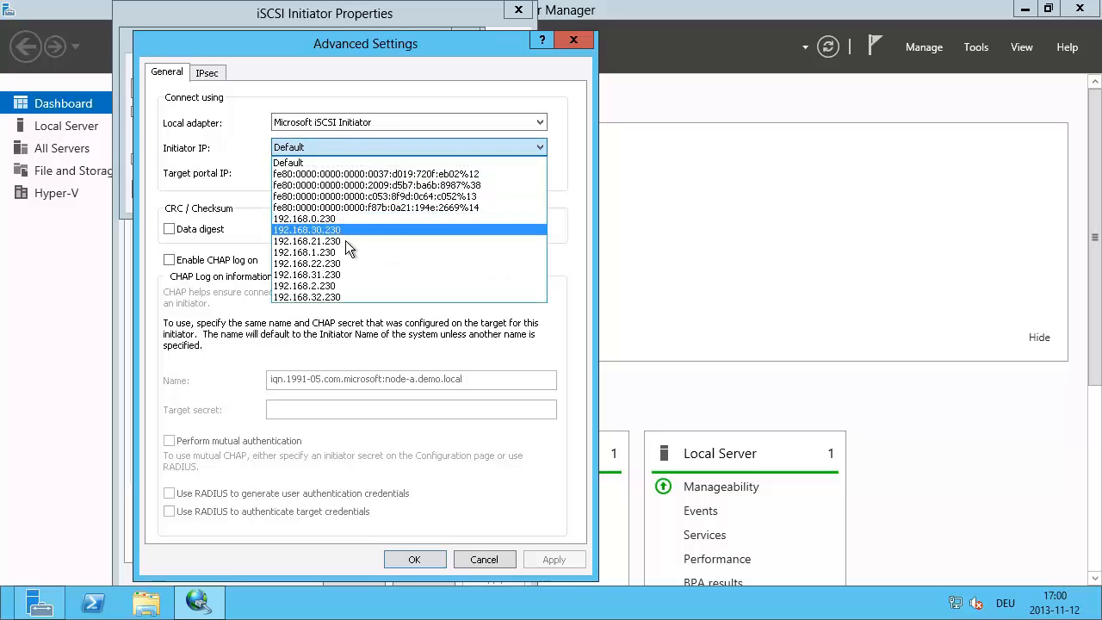
click(334, 272)
click(324, 173)
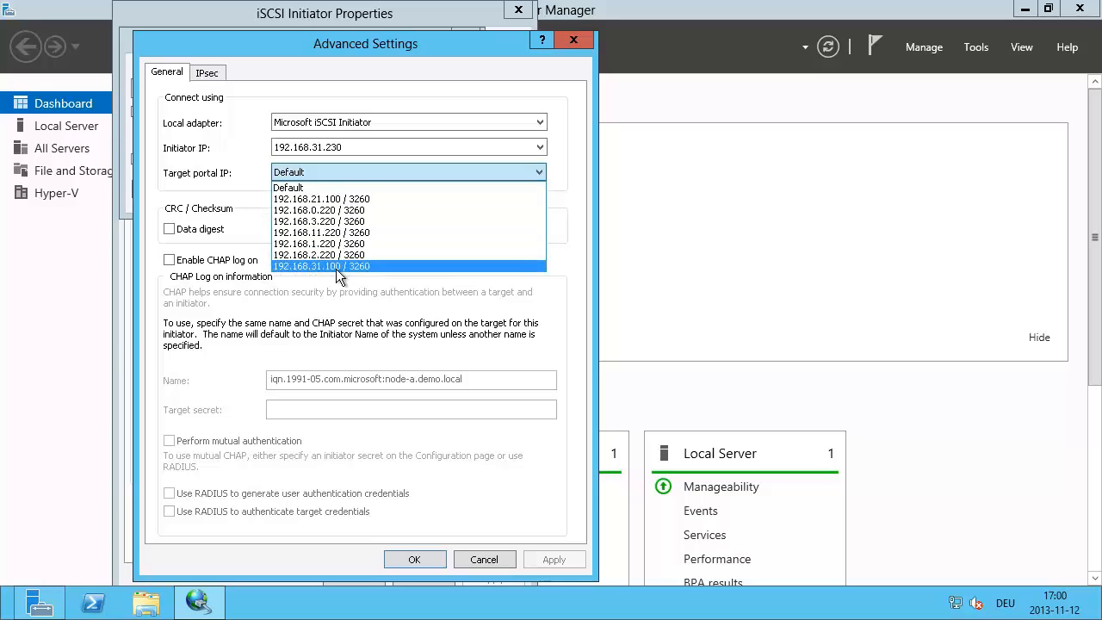
click(338, 268)
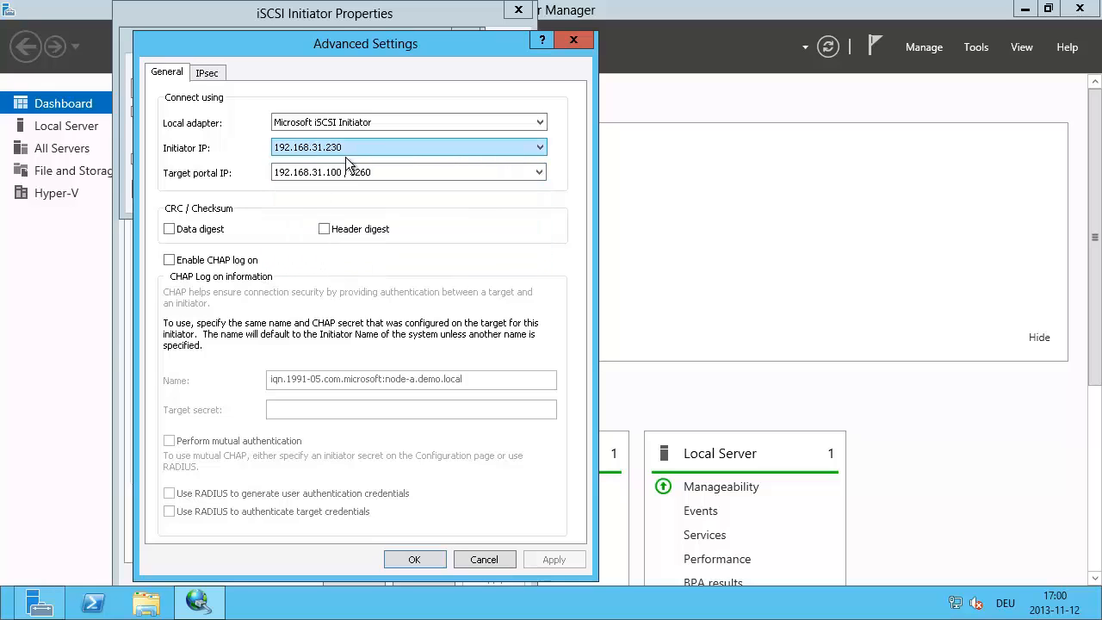
click(405, 563)
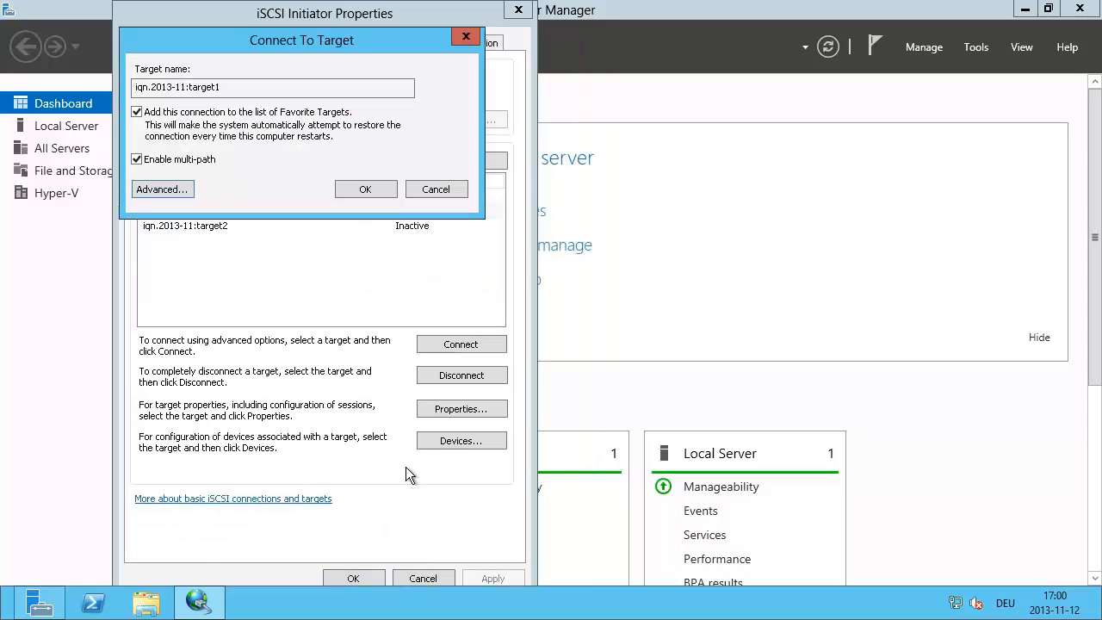
click(364, 190)
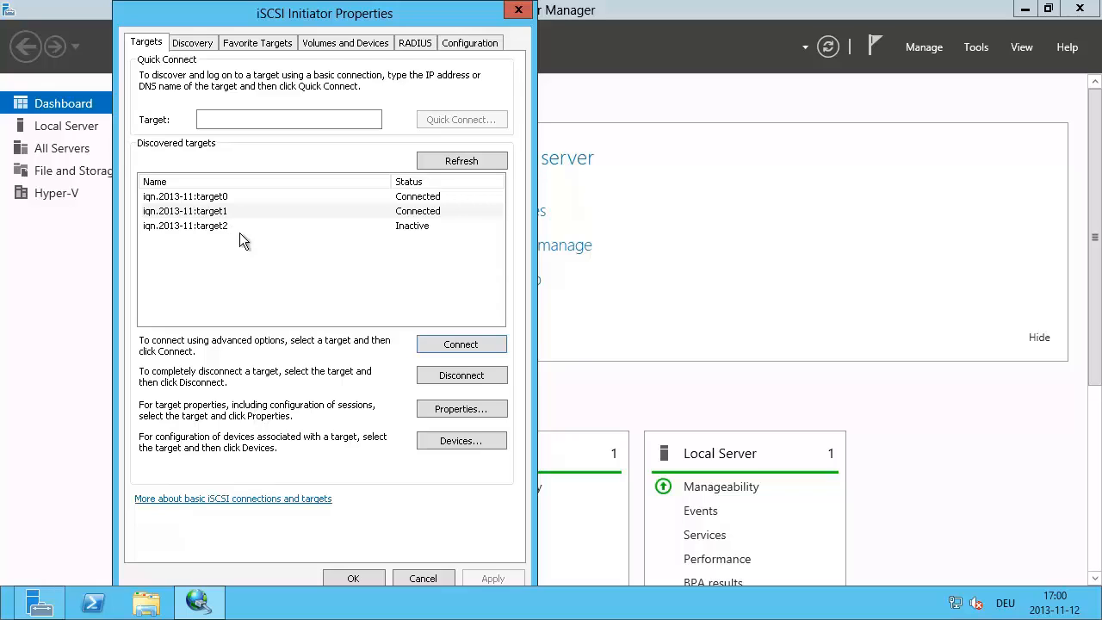
Step: Begin a third target1 multi-path connection with the Microsoft iSCSI Initiator adapter and initiator IP 192.168.22.230
click(435, 346)
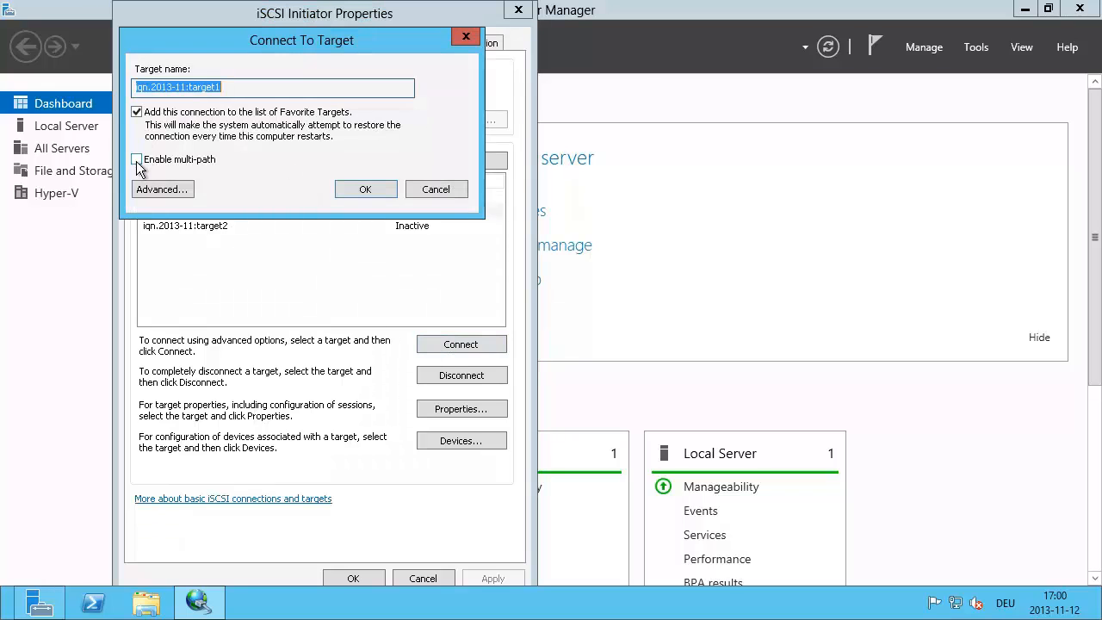
click(137, 160)
click(162, 189)
click(302, 122)
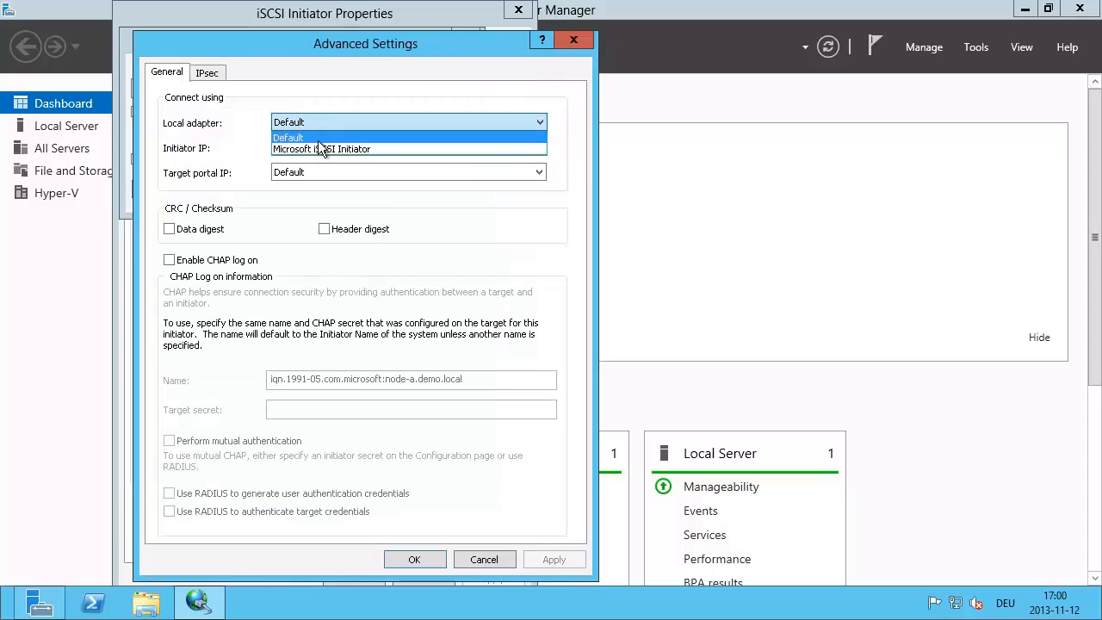
click(320, 149)
click(315, 147)
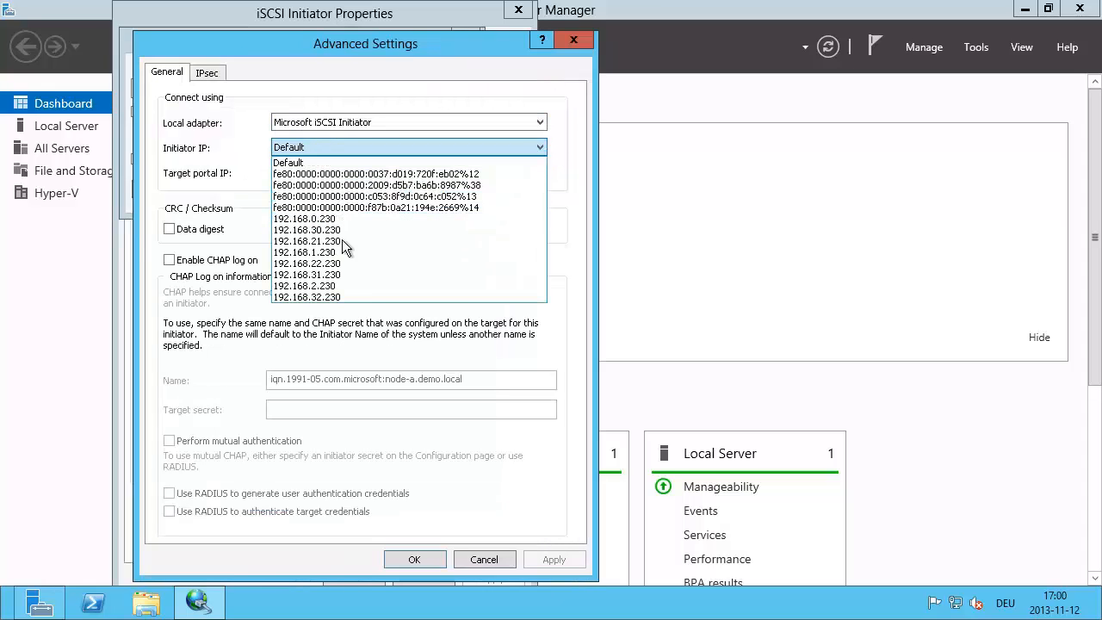
click(327, 264)
click(327, 174)
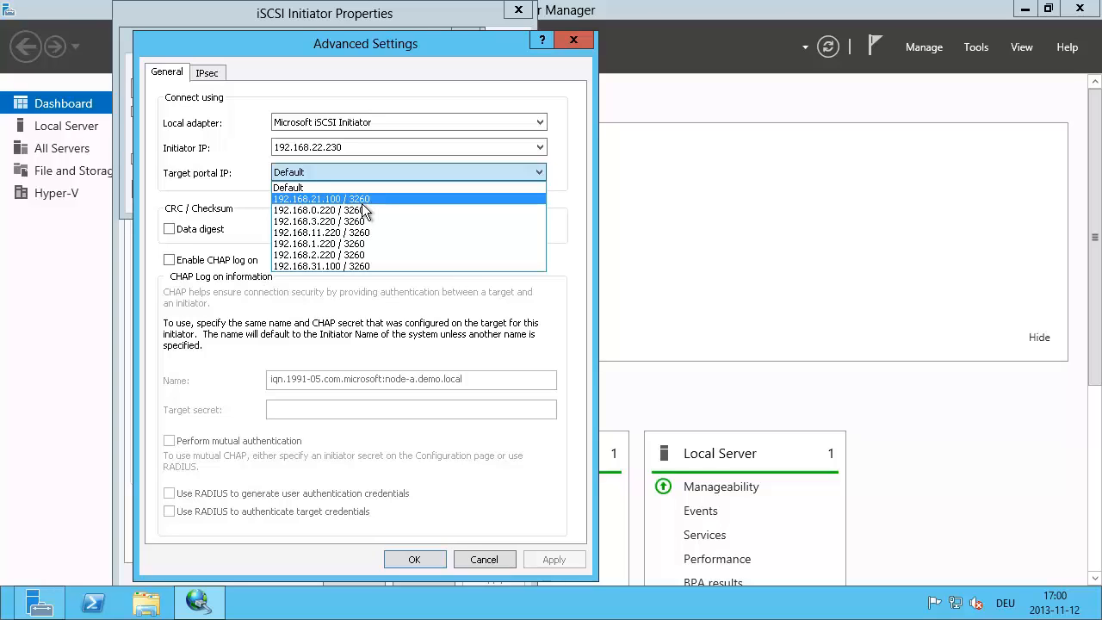
Step: Keep the default target portal and confirm the third target1 multi-path connection
click(362, 203)
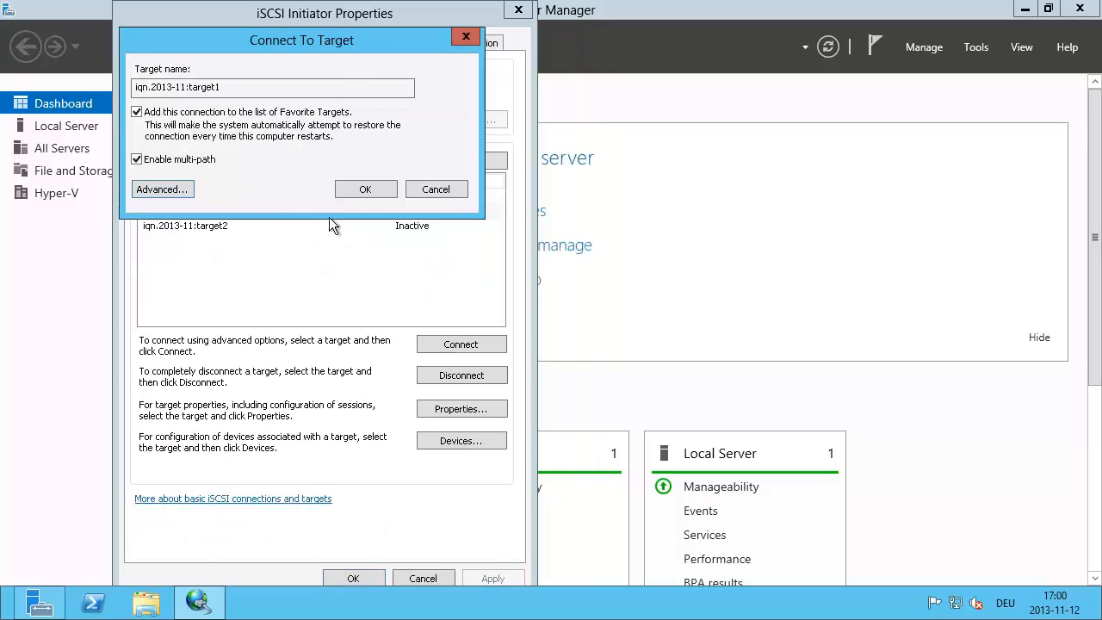
click(364, 191)
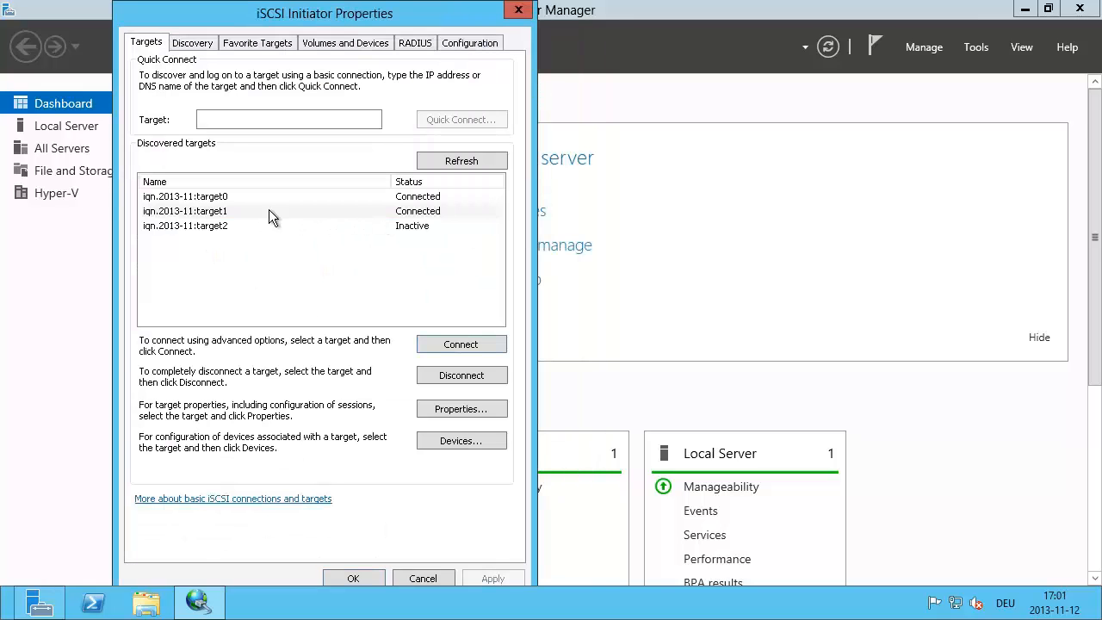
Step: Connect target2 multi-path from initiator 192.168.22.230 to portal 192.168.22.100 / 3260
click(213, 227)
click(457, 346)
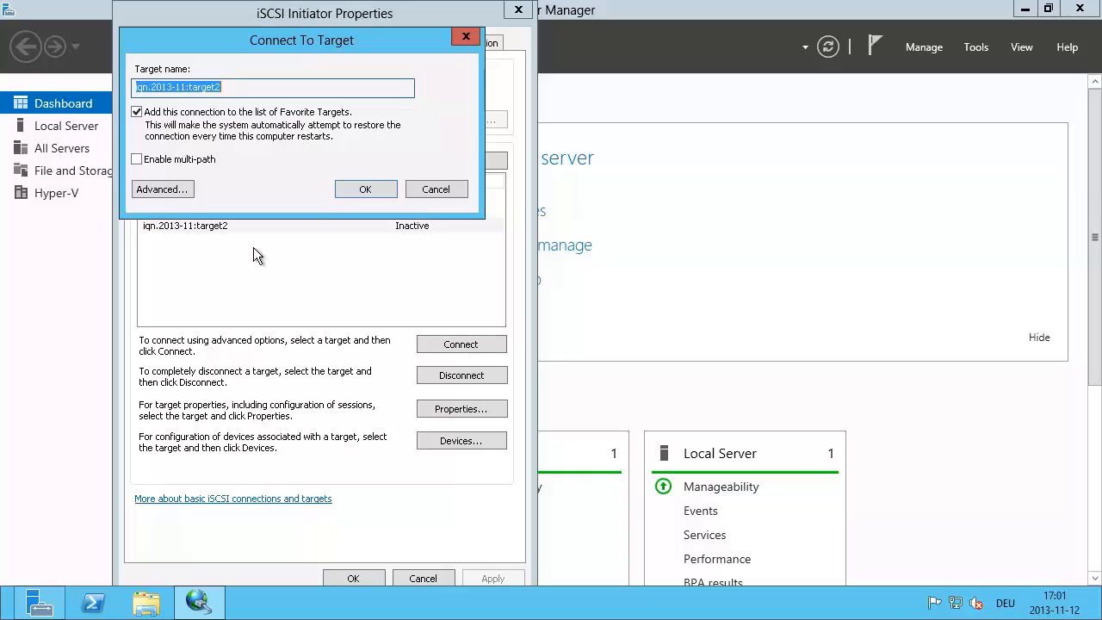
click(140, 160)
click(168, 190)
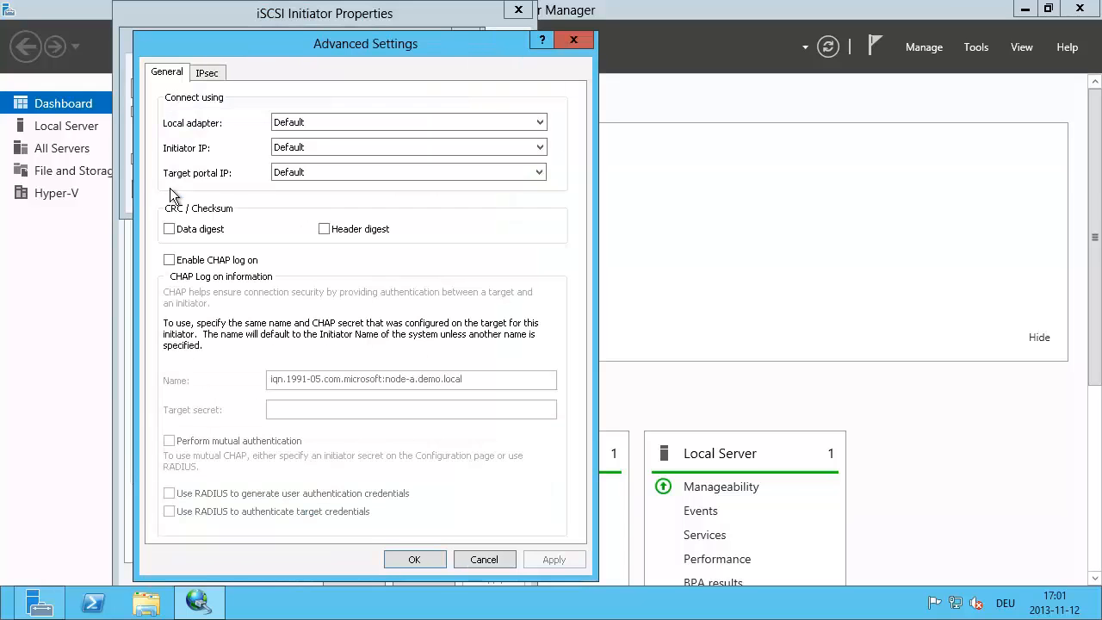
click(311, 124)
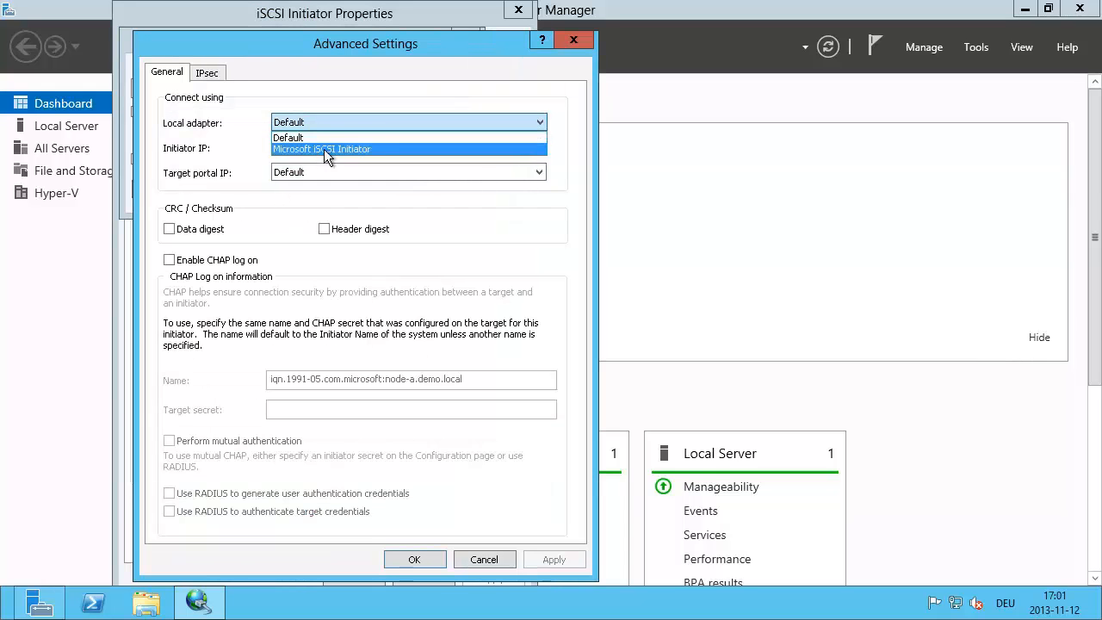
click(325, 149)
click(325, 149)
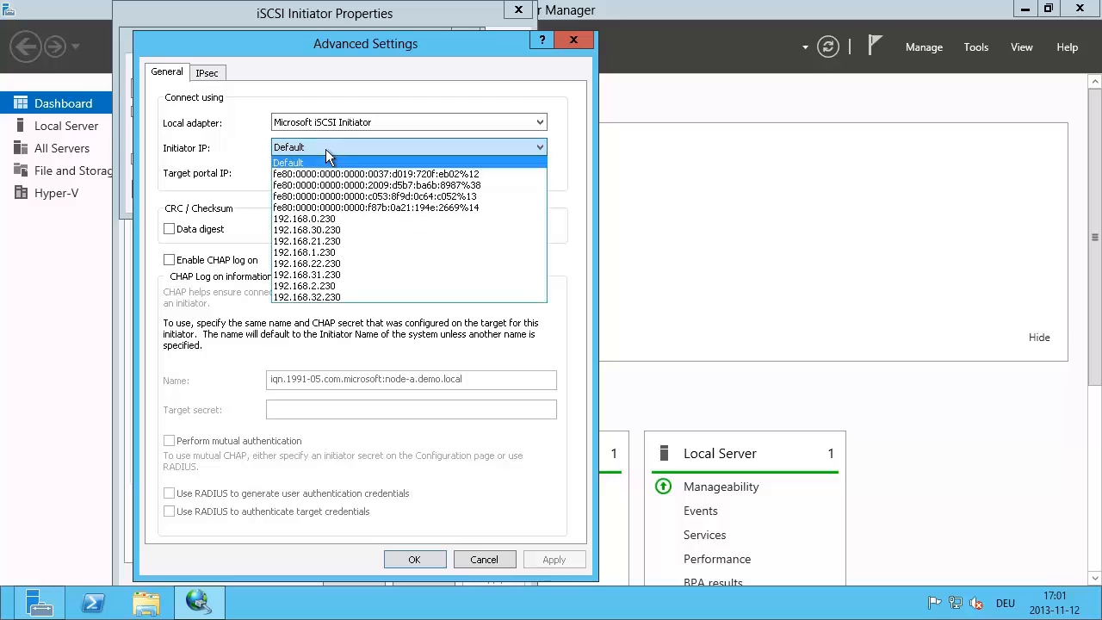
click(340, 262)
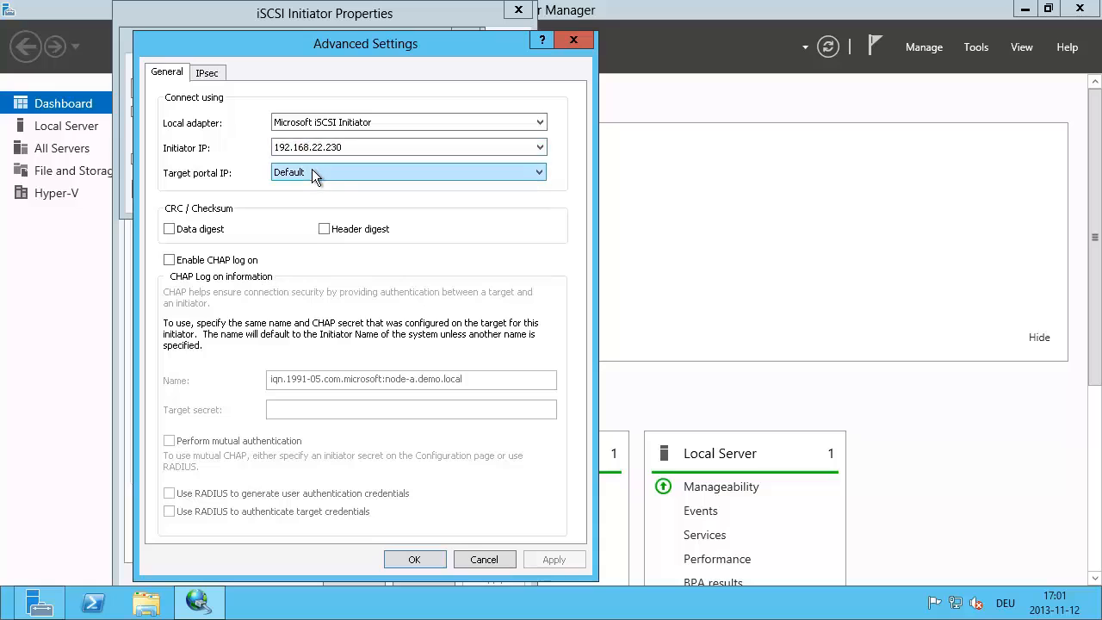
click(312, 170)
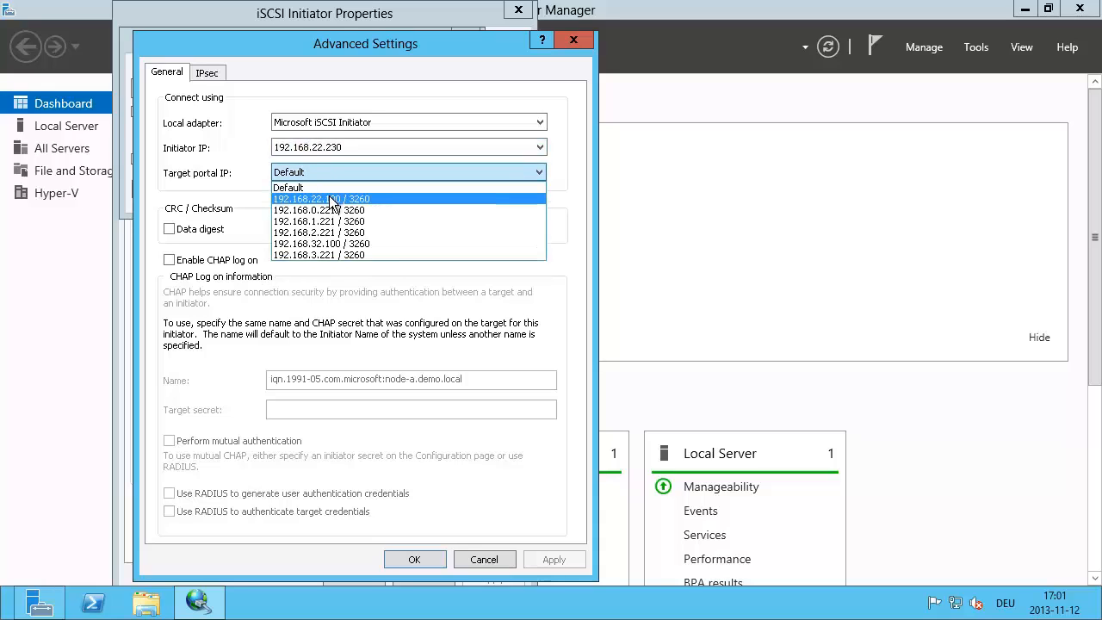
click(331, 199)
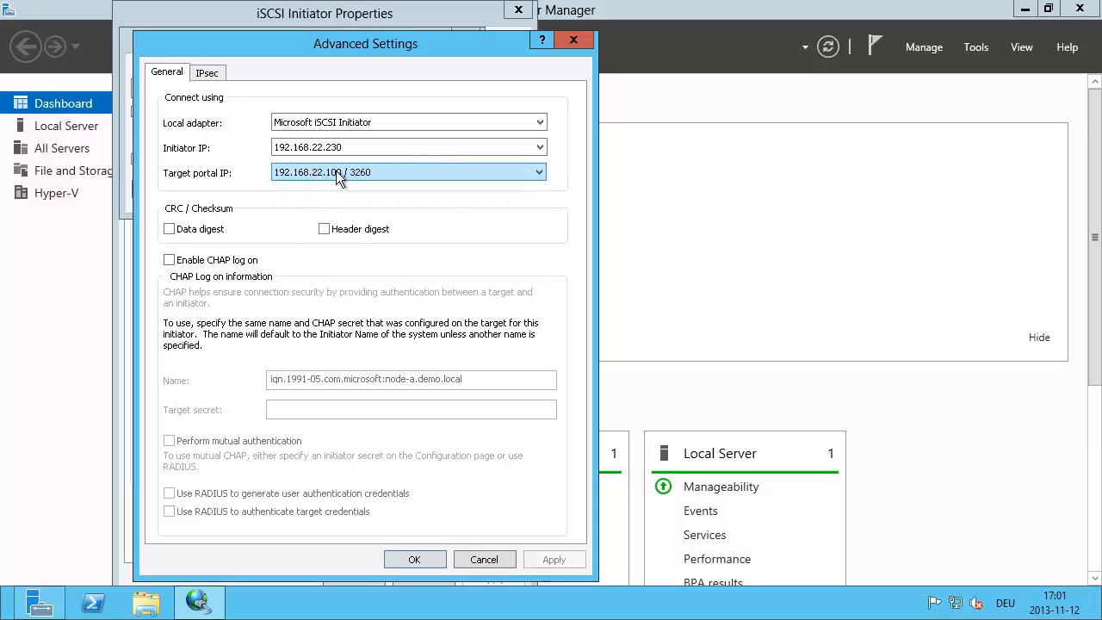
click(406, 555)
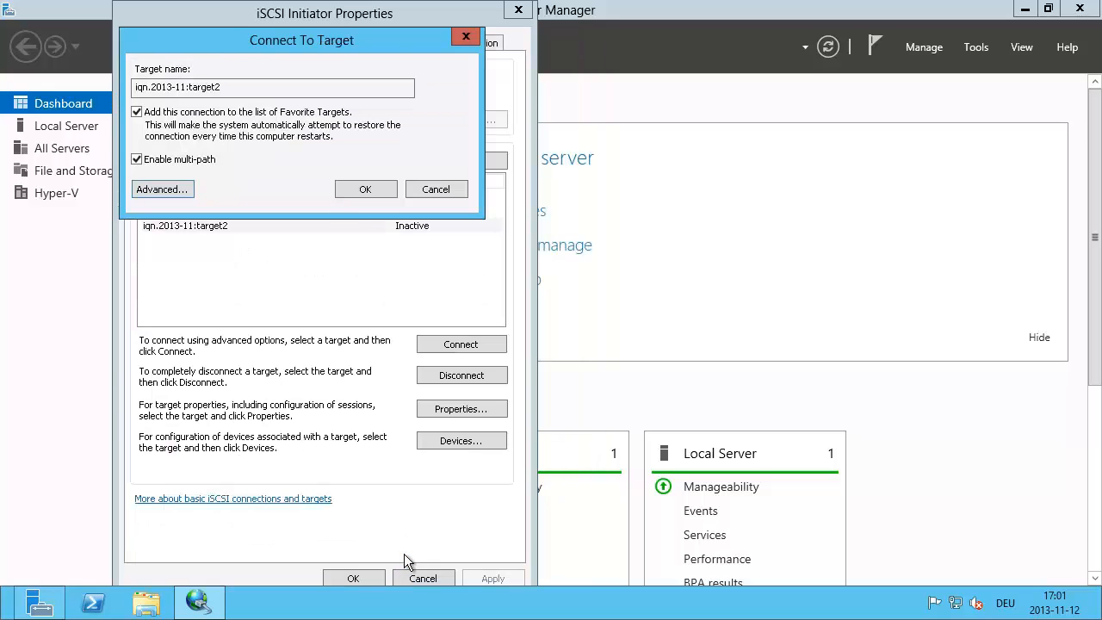
click(360, 188)
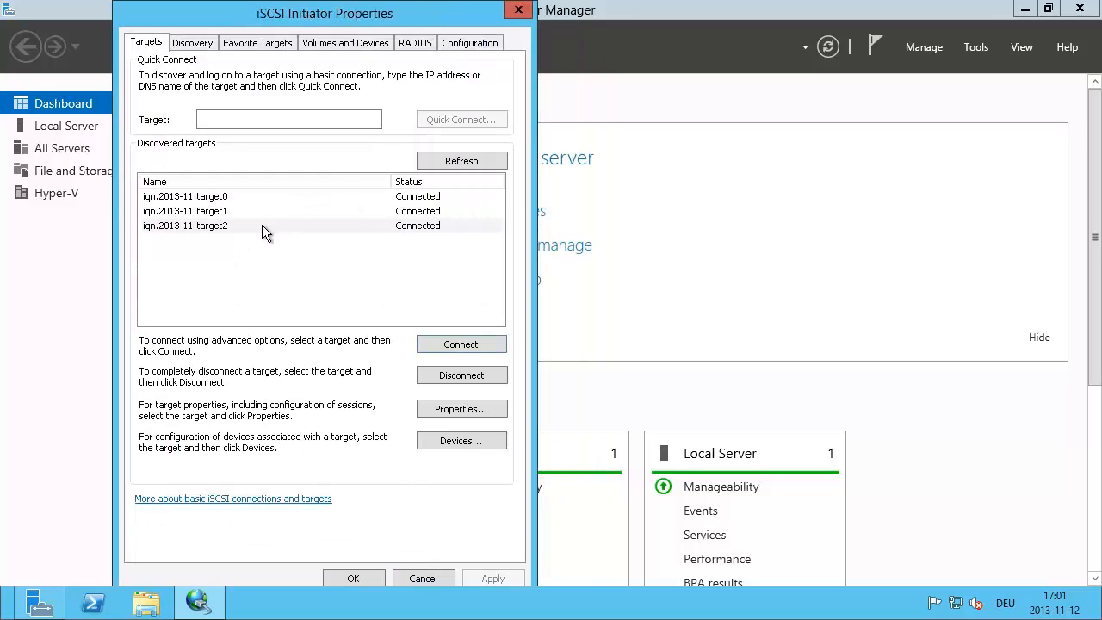
Step: Add a second target2 multi-path session from 192.168.32.230 to portal 192.168.32.100 / 3260
click(262, 225)
click(479, 343)
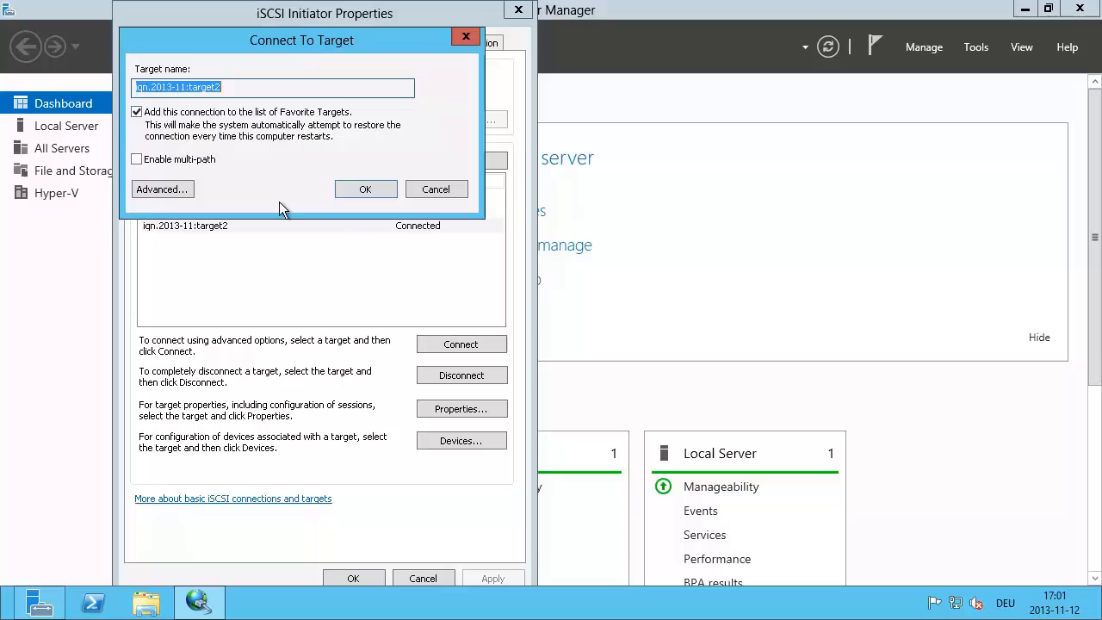
click(155, 160)
click(163, 189)
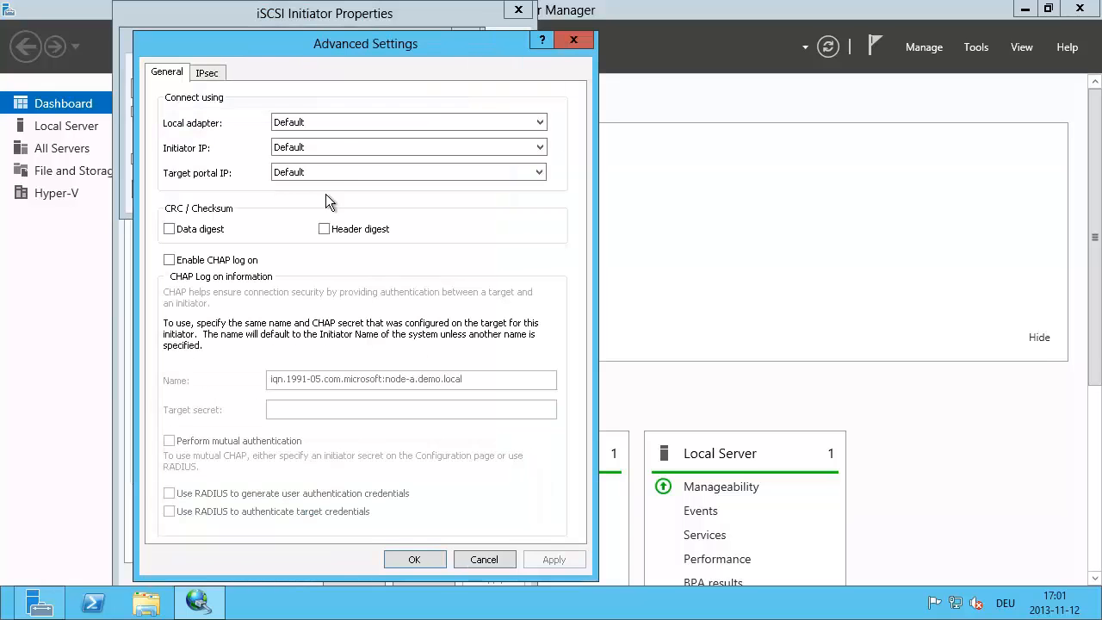
click(338, 123)
click(317, 146)
click(317, 148)
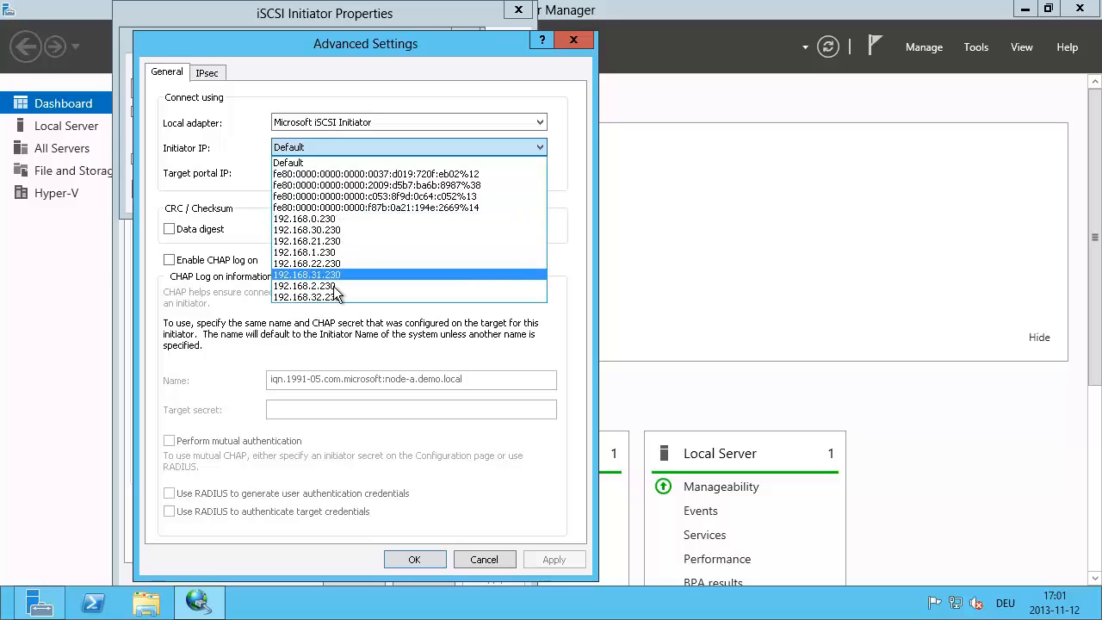
click(336, 296)
click(328, 172)
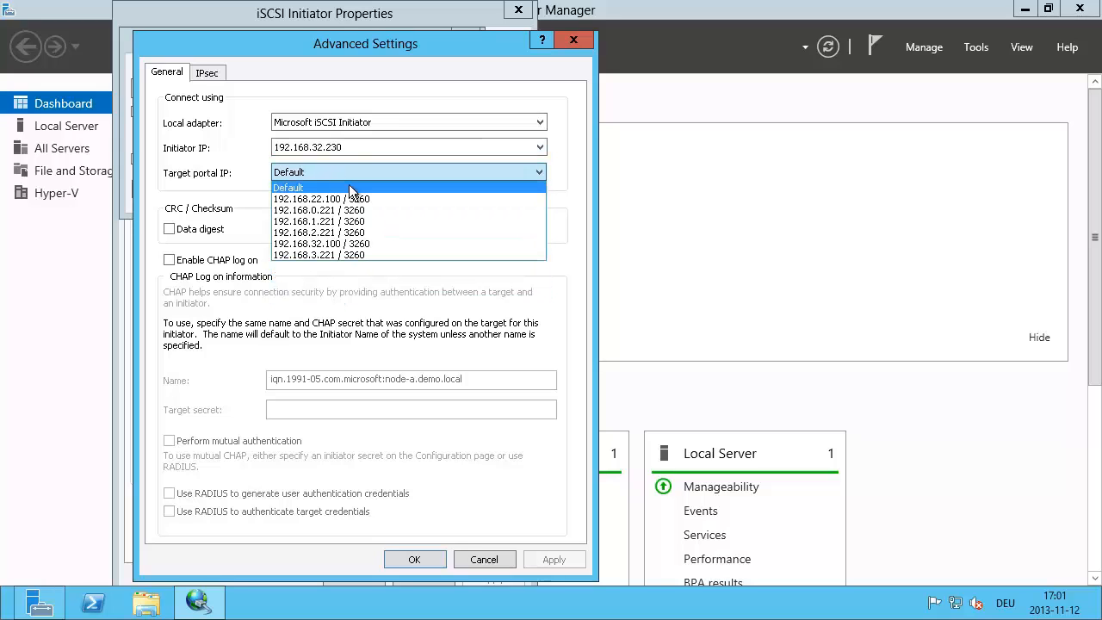
click(345, 244)
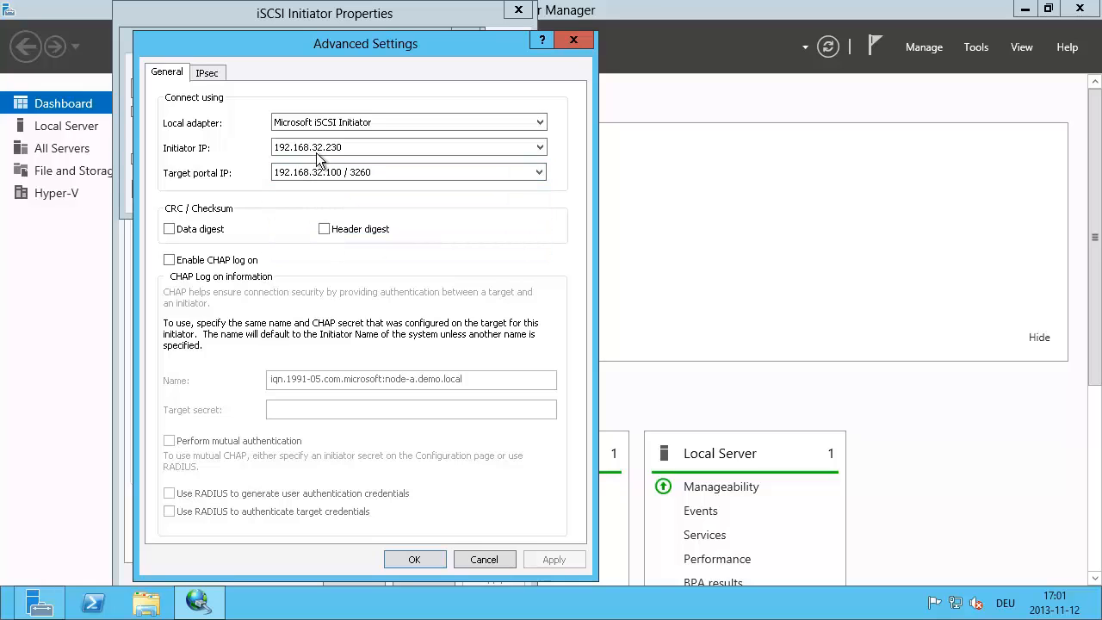
click(414, 559)
click(371, 188)
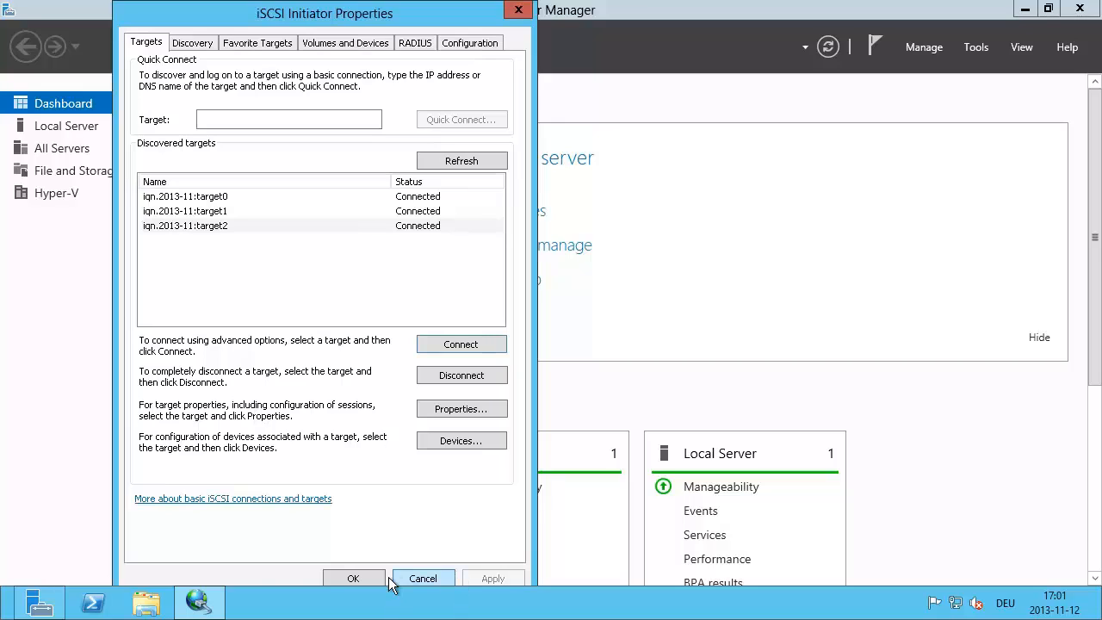
Step: Close iSCSI Initiator Properties and show the Disks list under File and Storage Services
click(352, 578)
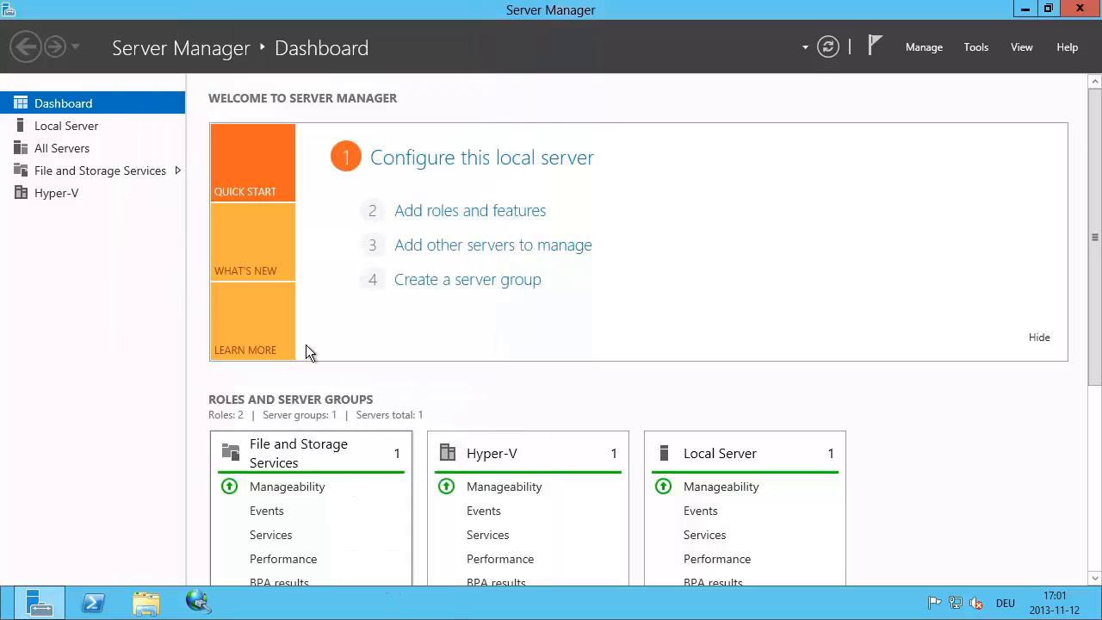
click(74, 170)
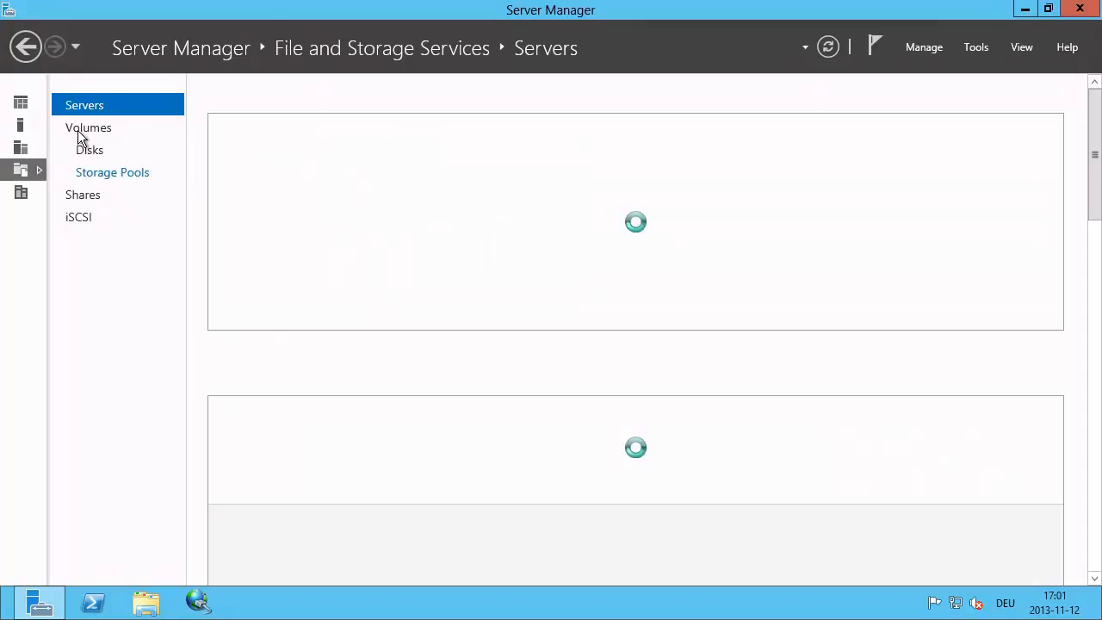
click(92, 149)
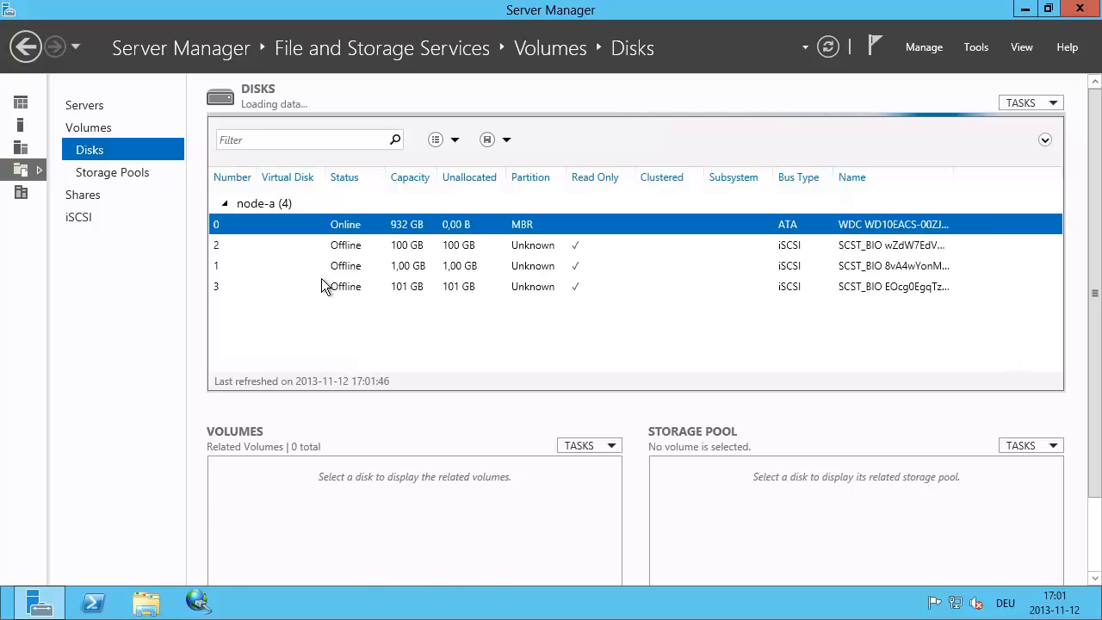
Step: Bring the offline 1,00 GB disk 1 online
click(398, 261)
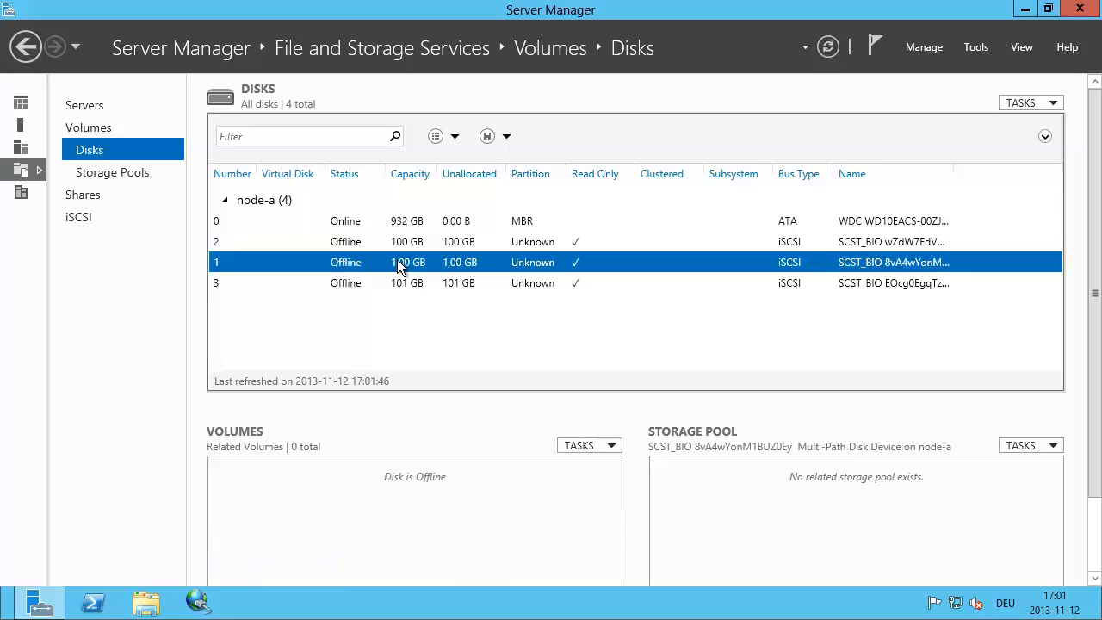
right_click(397, 262)
click(452, 296)
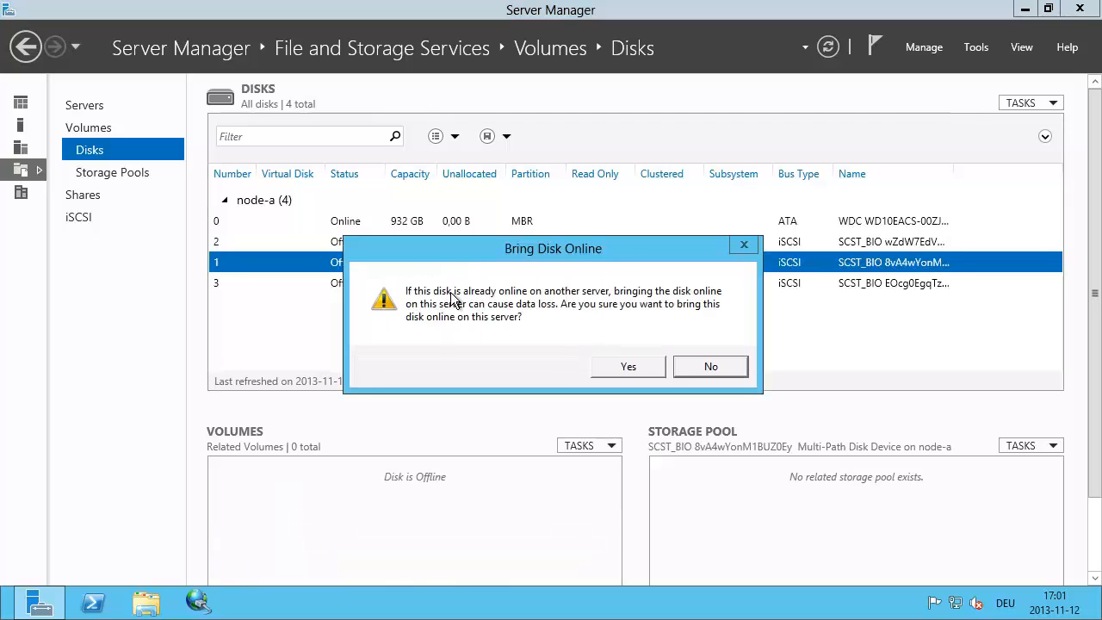
click(623, 364)
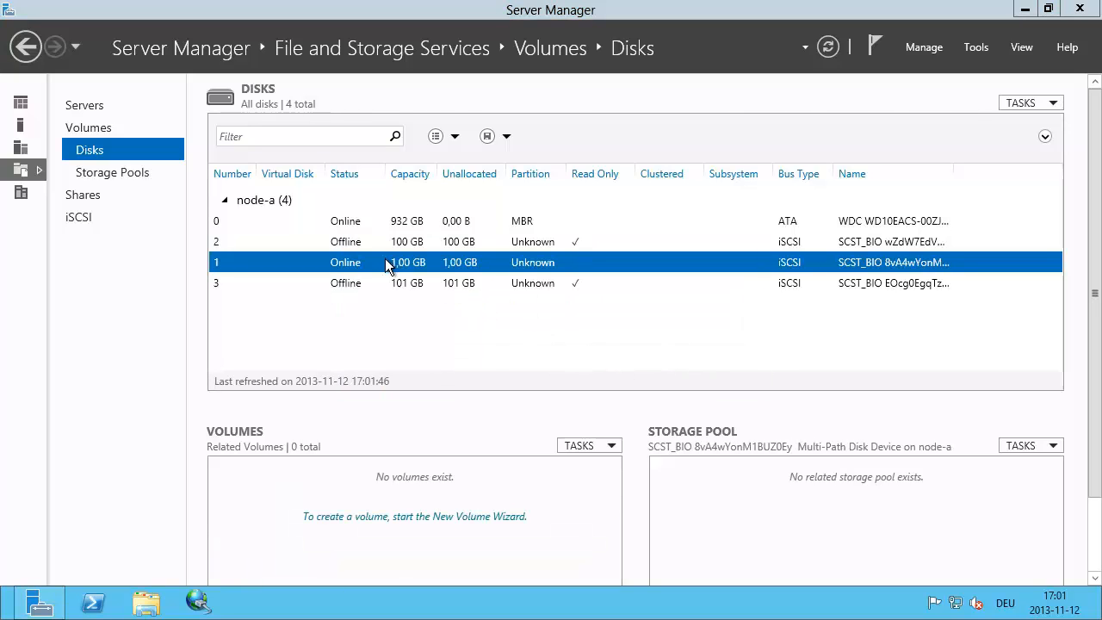
Step: Create a GPT-initialized 992 MB NTFS volume D: on disk 1 with the New Volume Wizard
right_click(386, 261)
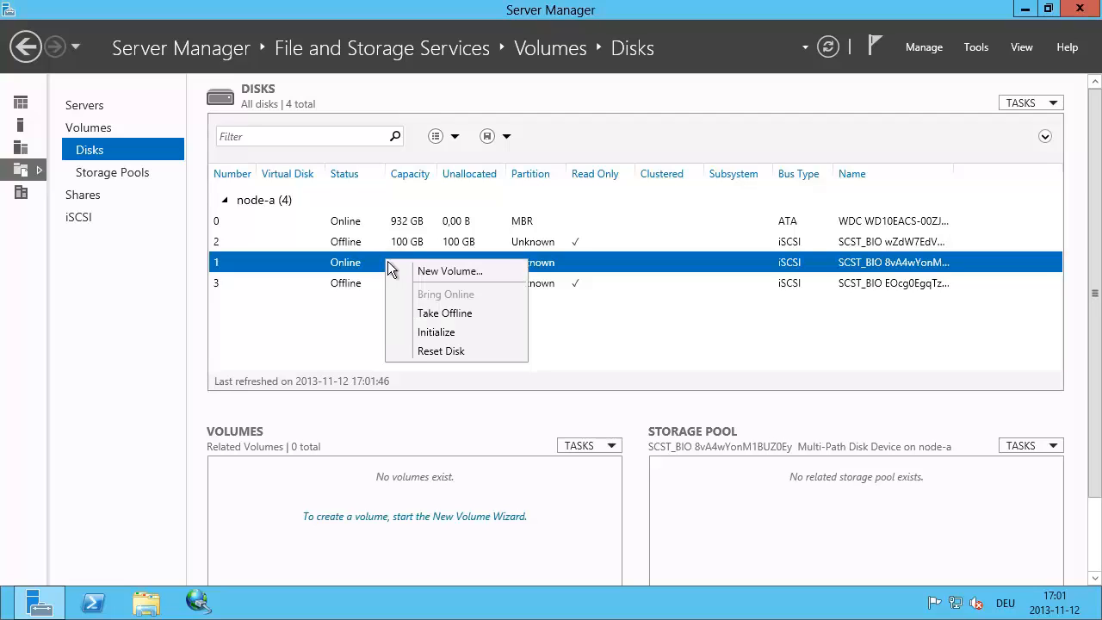
click(457, 270)
click(467, 486)
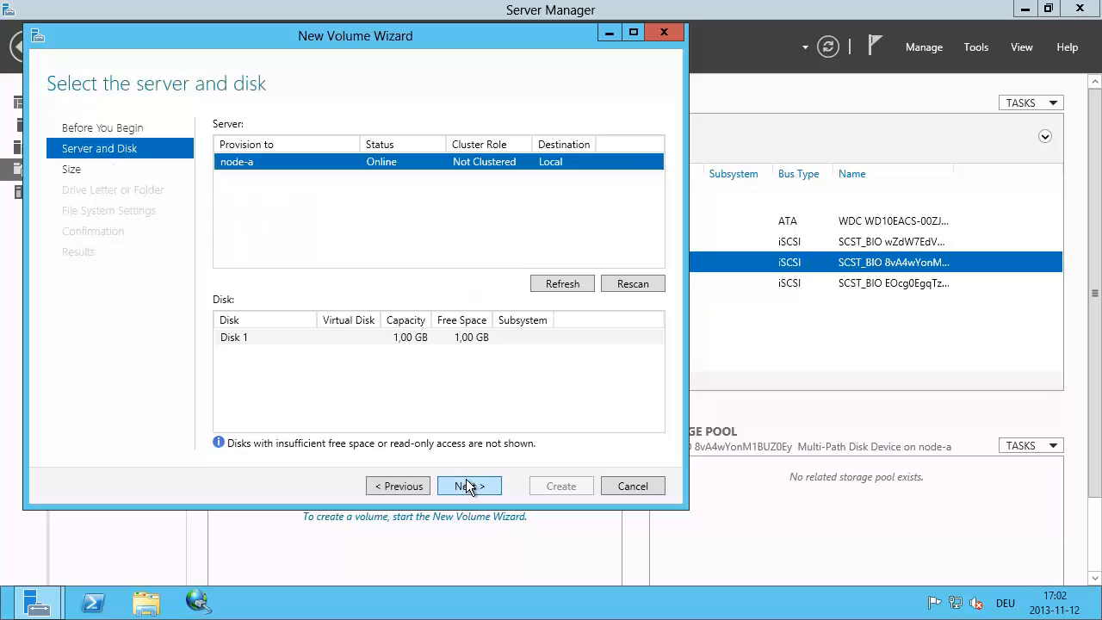
click(481, 488)
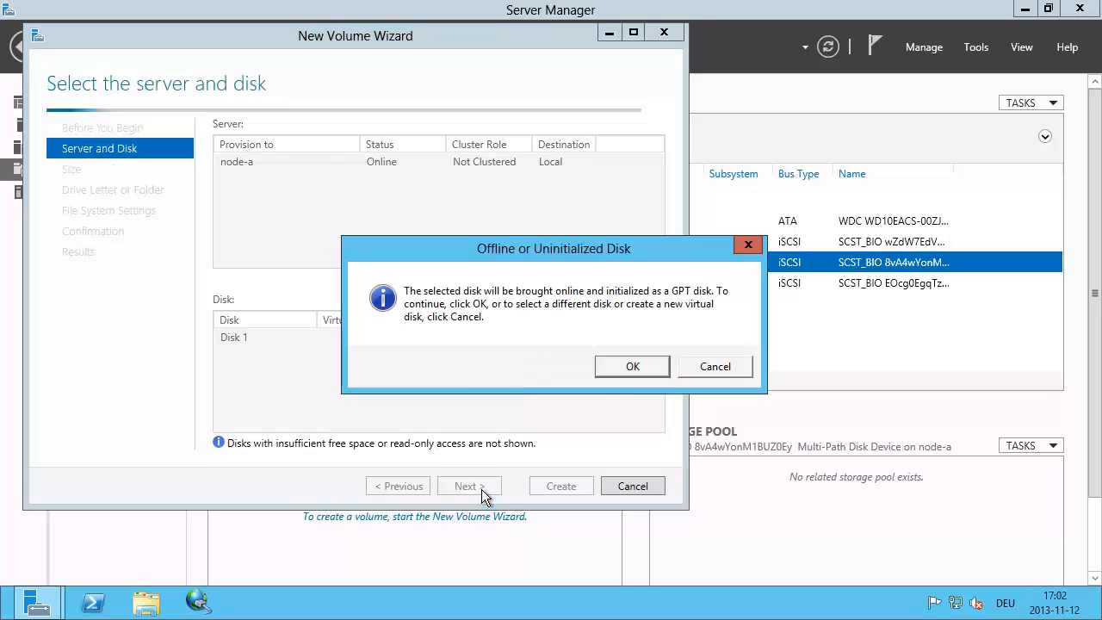
click(618, 360)
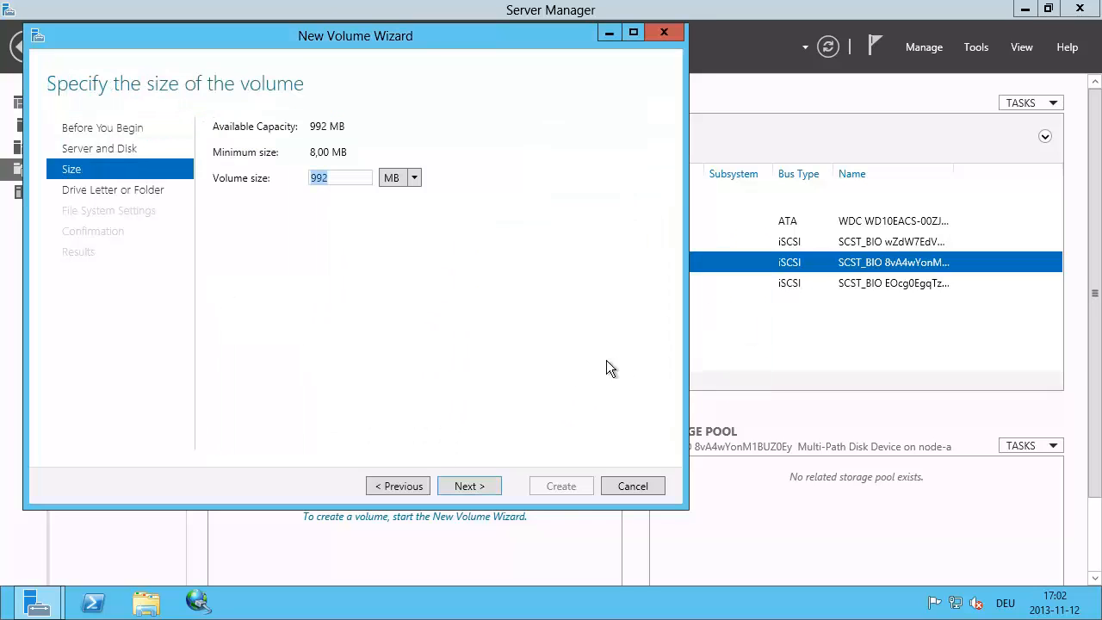
click(487, 489)
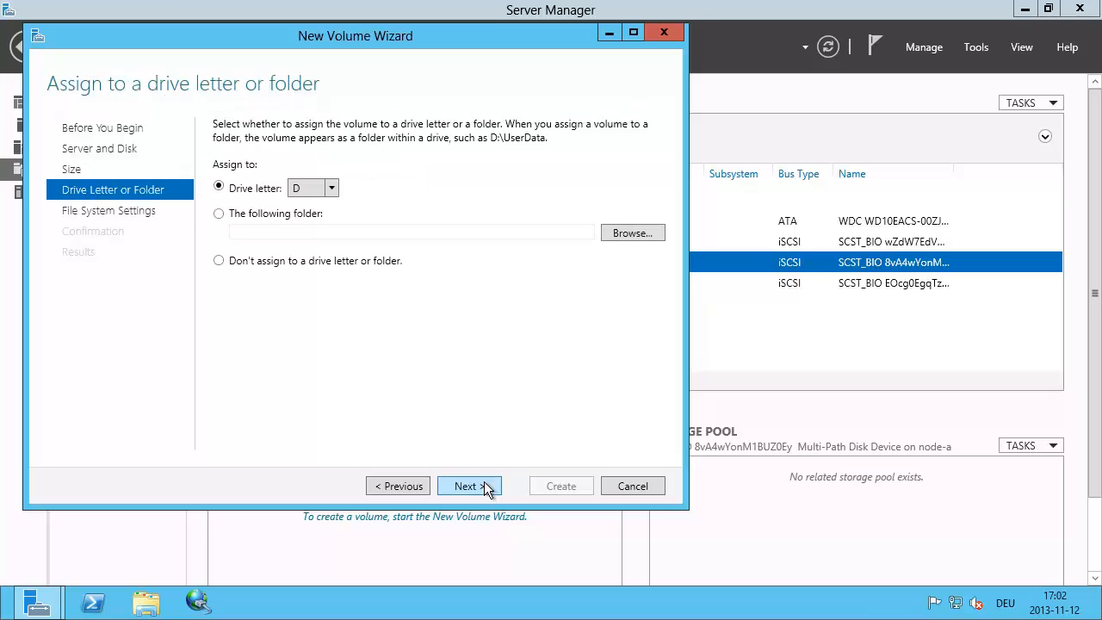
click(487, 489)
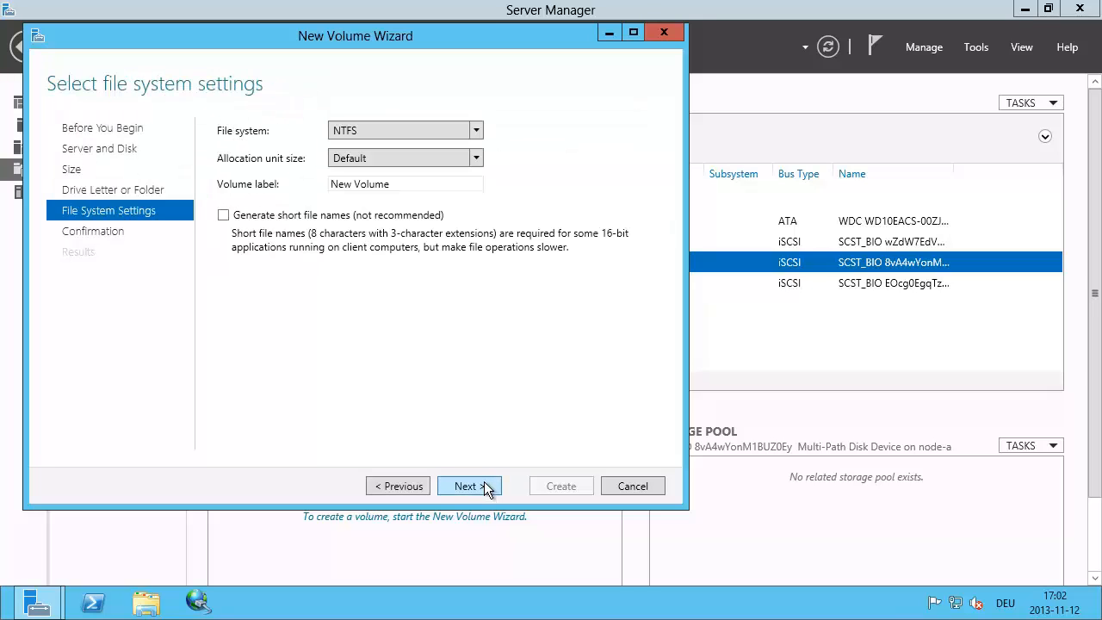
click(485, 487)
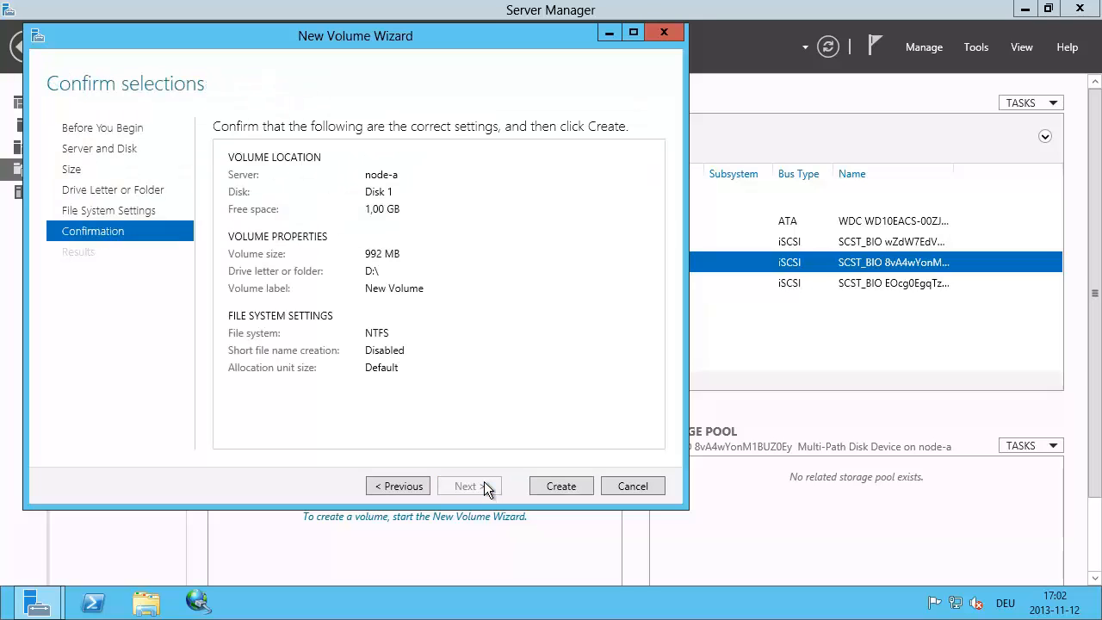
click(556, 490)
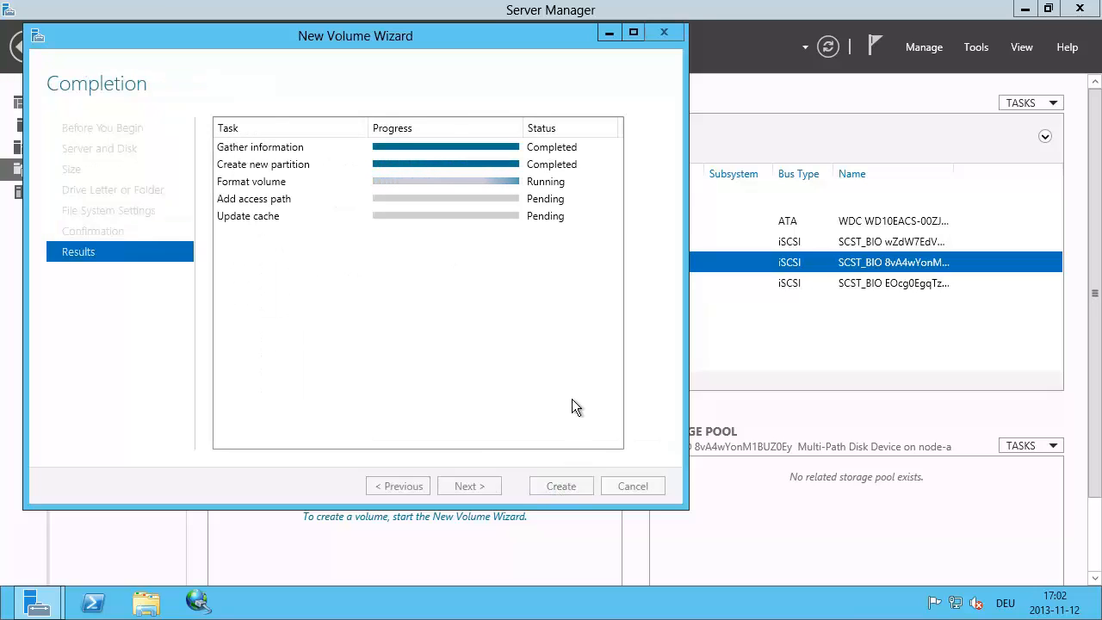
Step: Close the finished wizard, check disk 1's volume, and bring the 100 GB disk 2 online
click(556, 477)
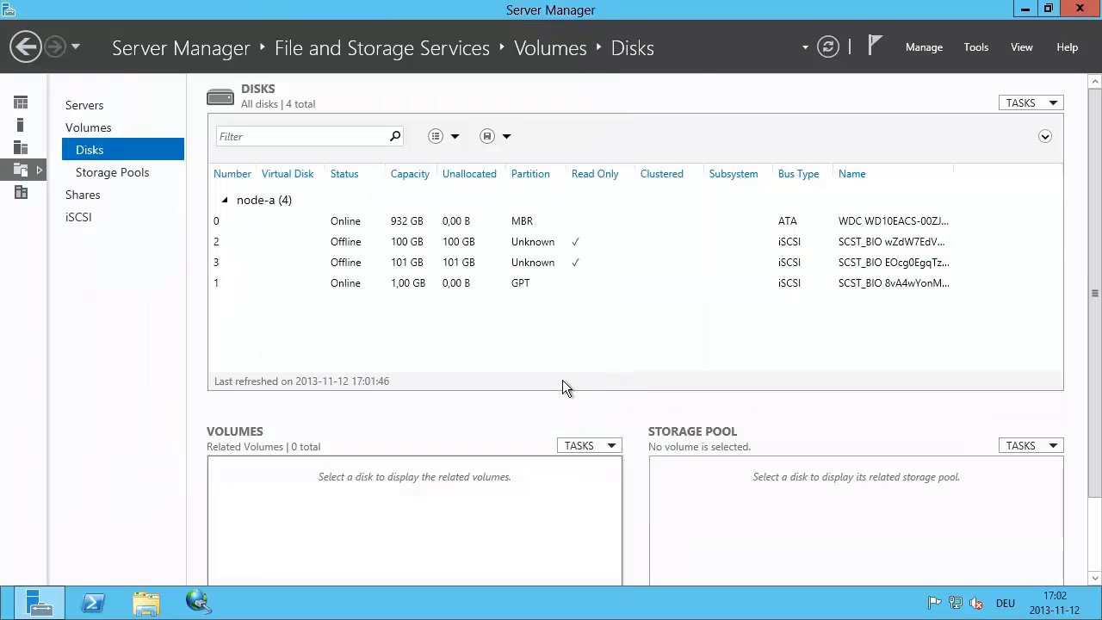
click(412, 287)
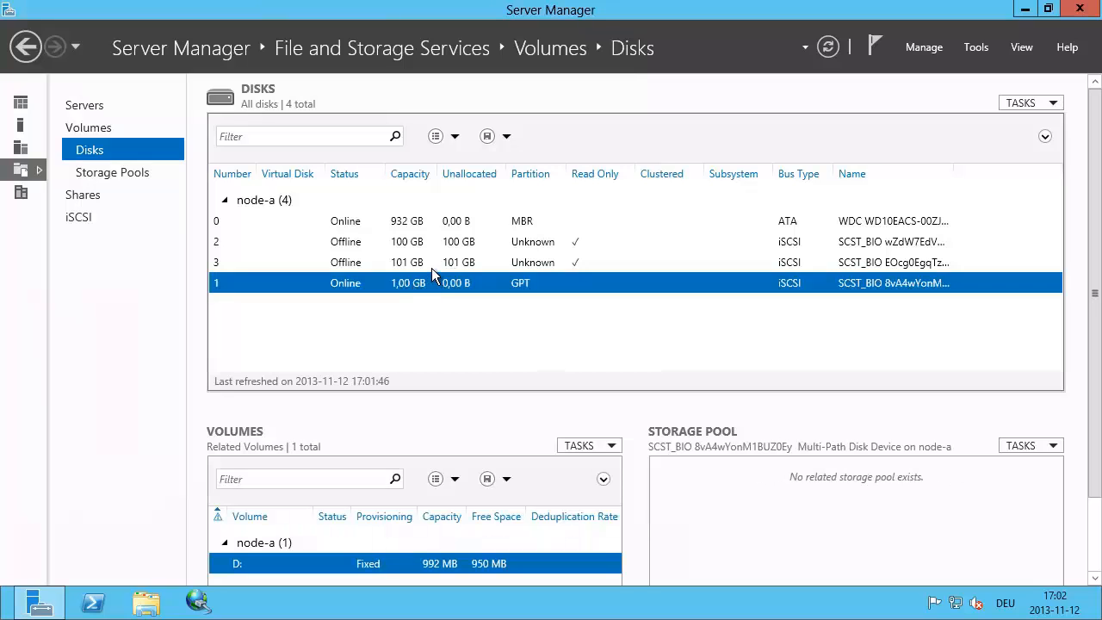
right_click(411, 242)
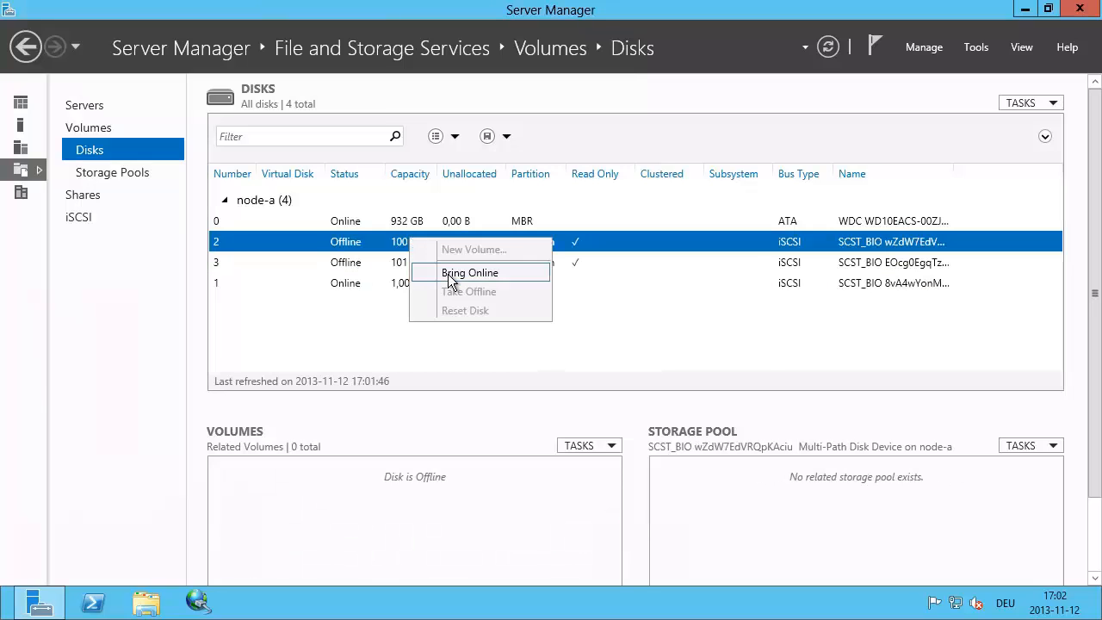
click(449, 273)
click(619, 362)
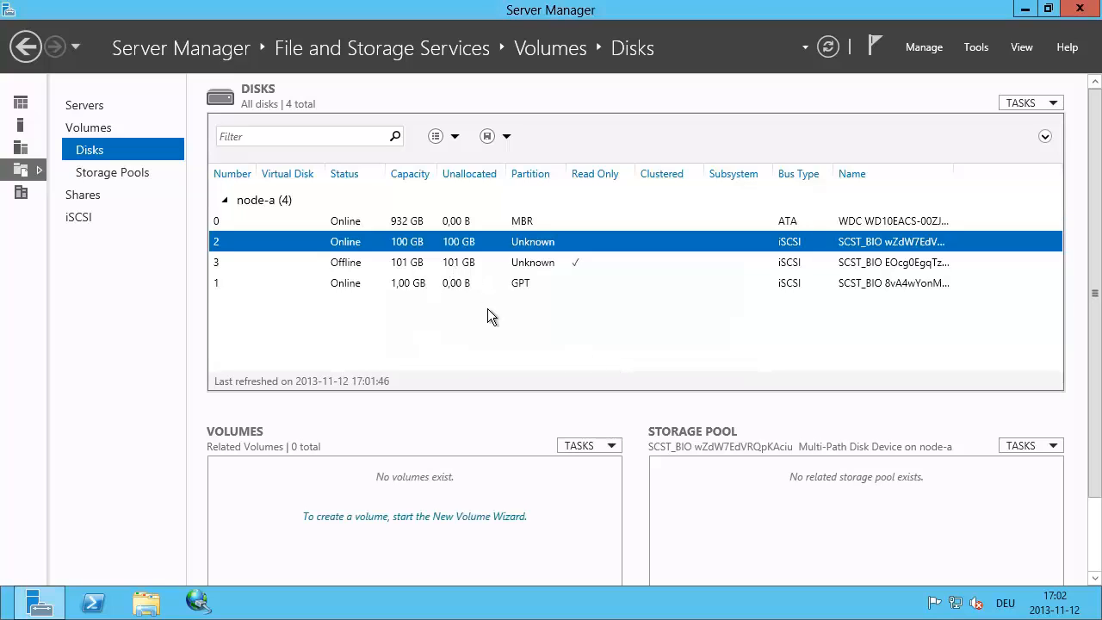
Step: Create a GPT-initialized NTFS volume using the full 100 GB of disk 2
right_click(410, 244)
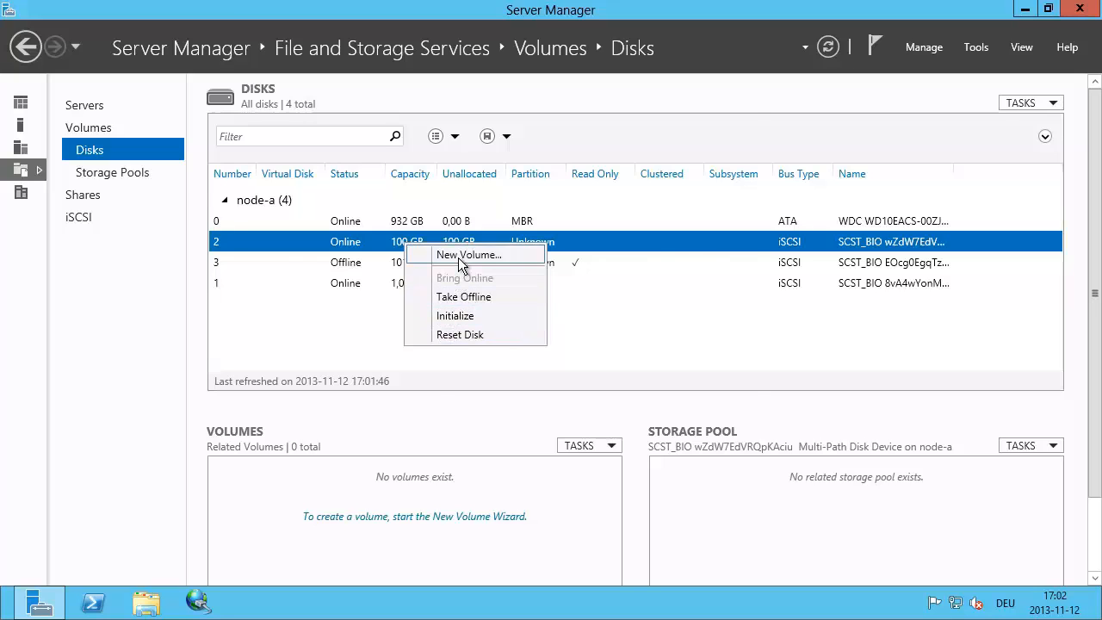
click(458, 256)
click(533, 551)
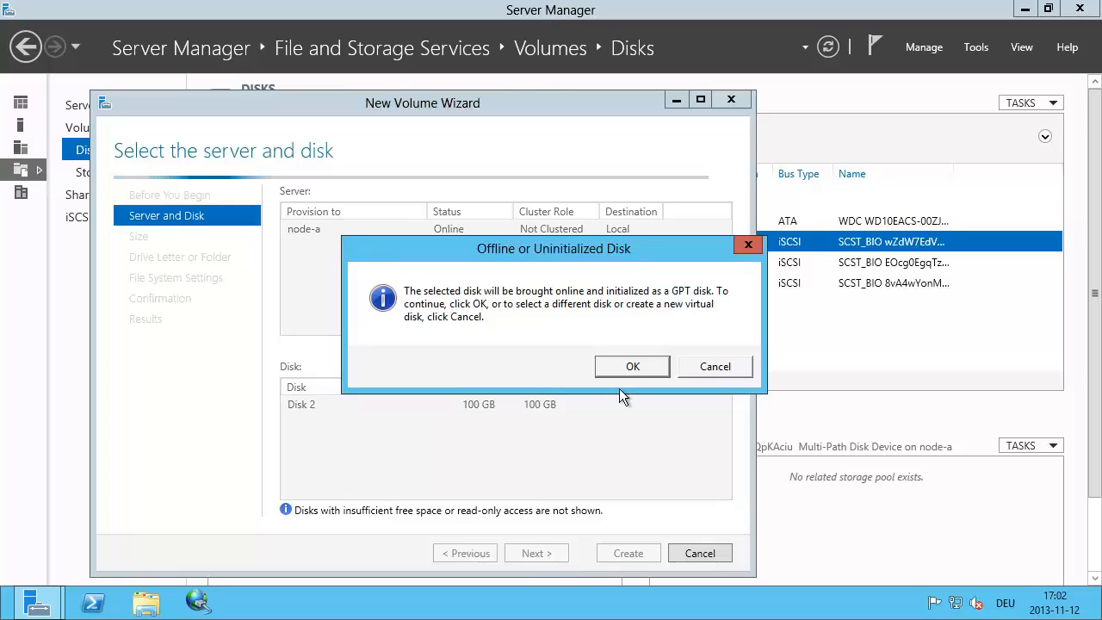
click(616, 362)
click(522, 553)
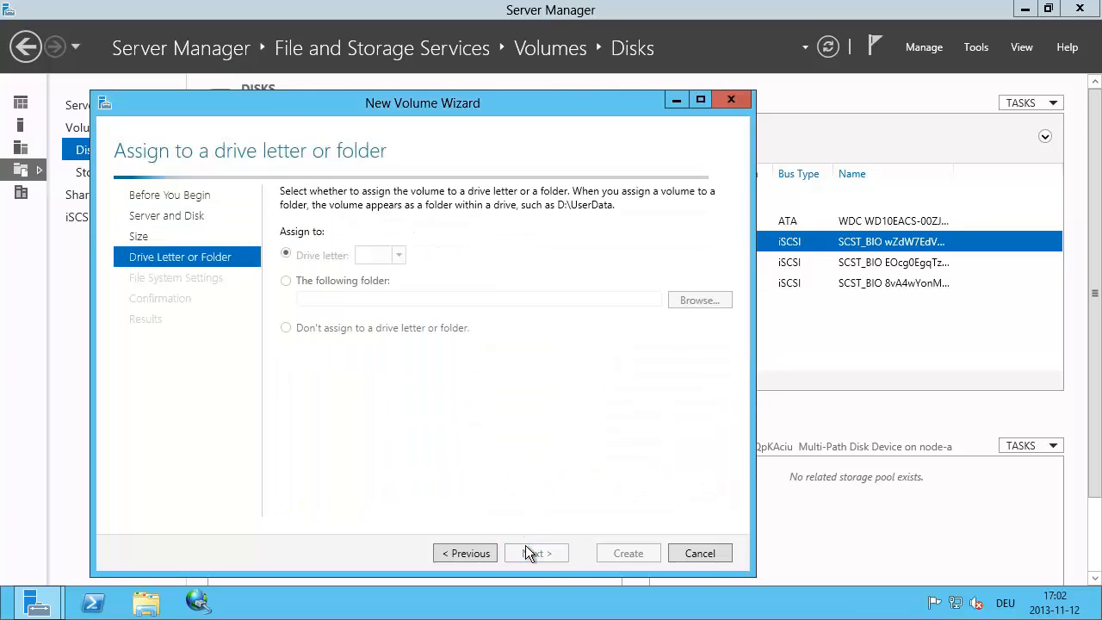
click(535, 551)
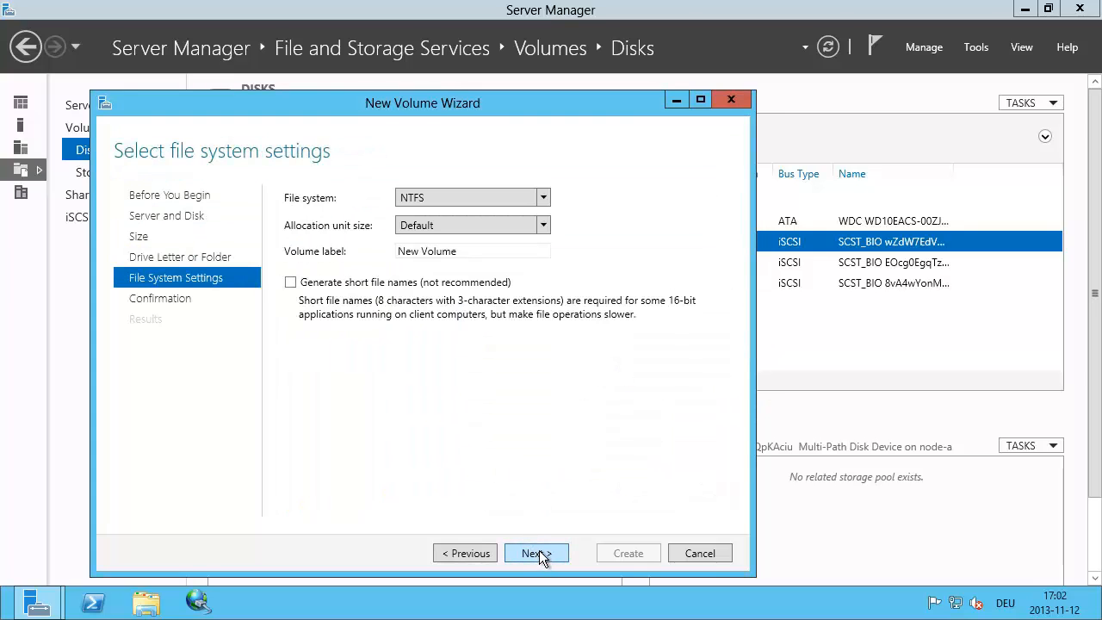
click(538, 551)
click(629, 555)
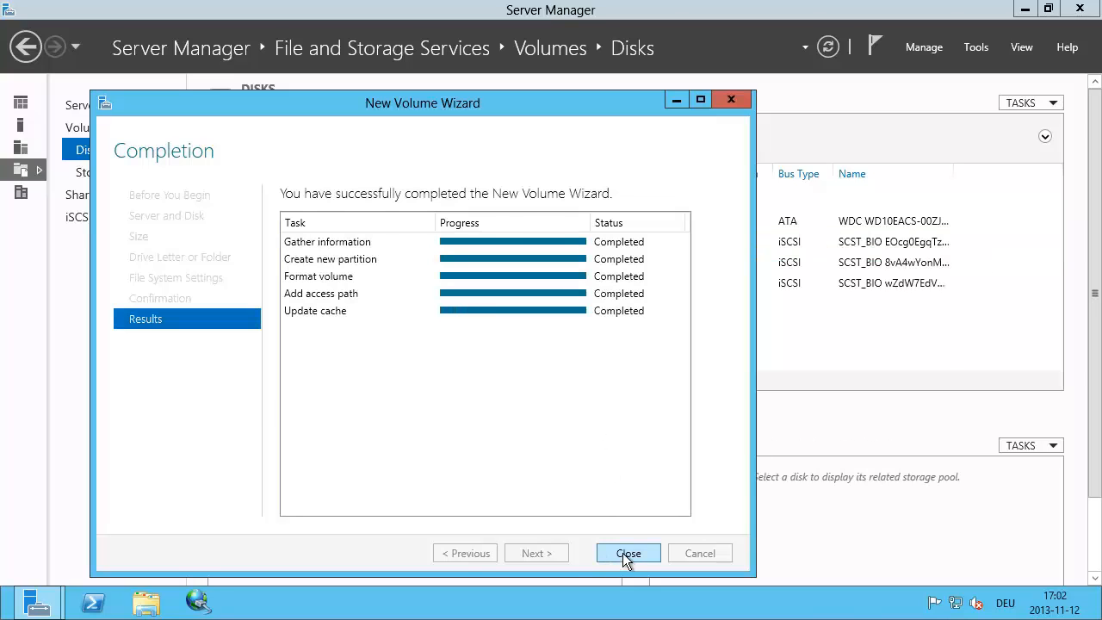
click(625, 555)
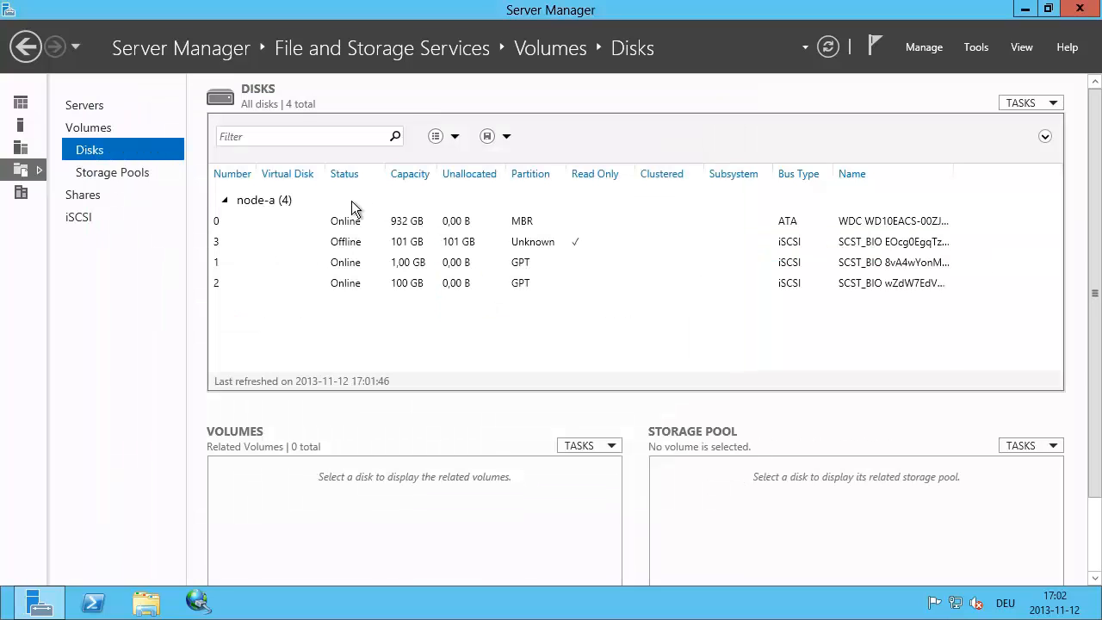
Step: Bring the offline 101 GB disk 3 online
click(415, 248)
right_click(417, 243)
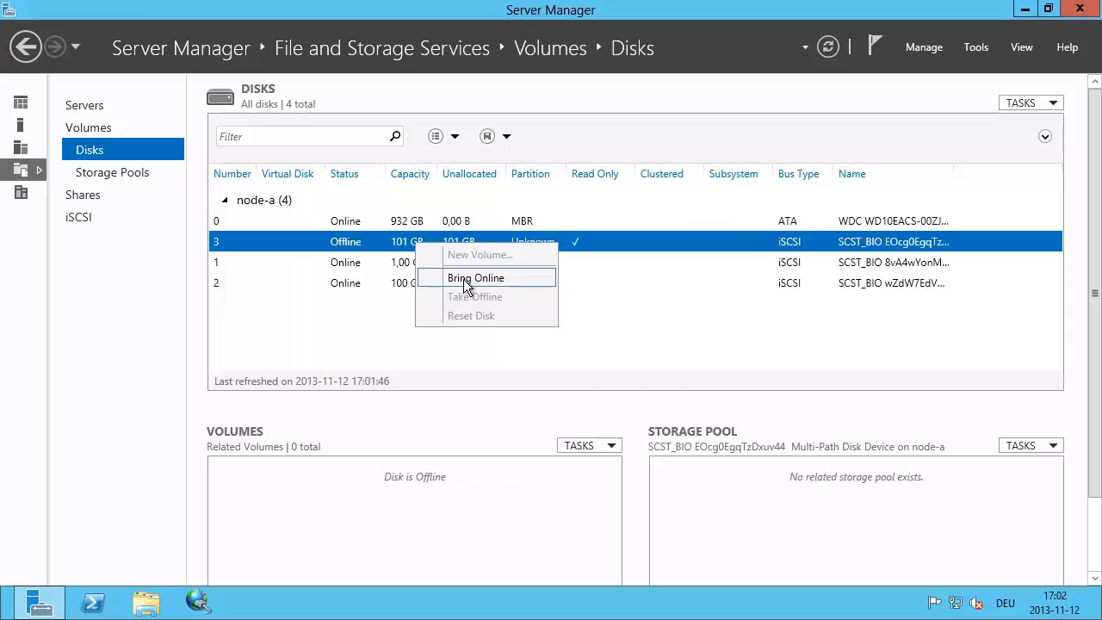
click(466, 280)
click(622, 359)
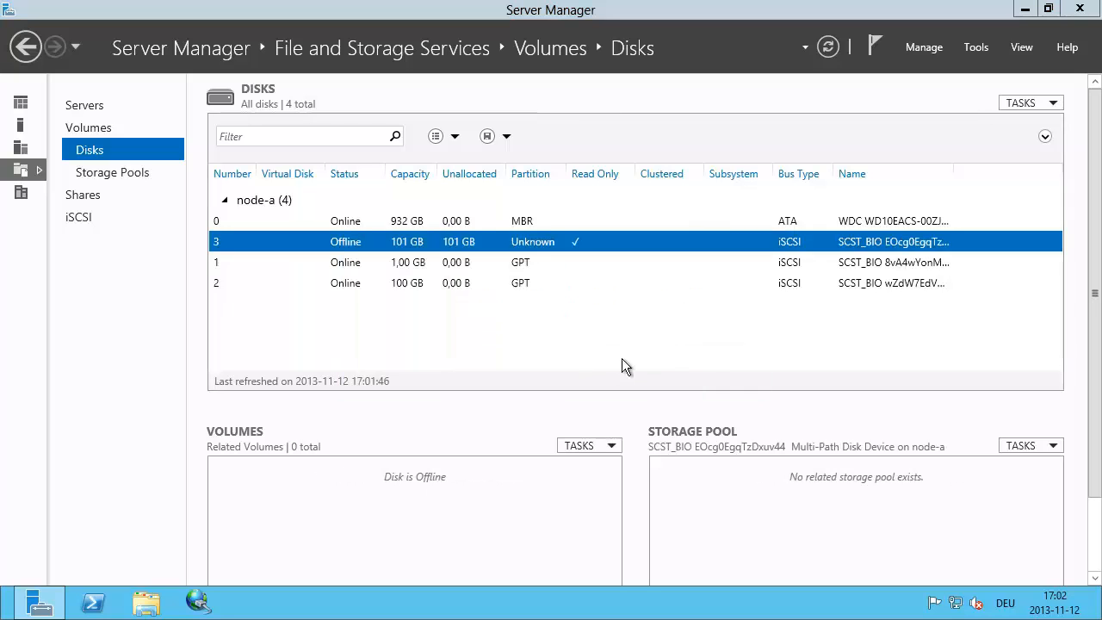
Step: Create a GPT-initialized 101 GB NTFS volume F: on disk 3
right_click(392, 240)
click(426, 256)
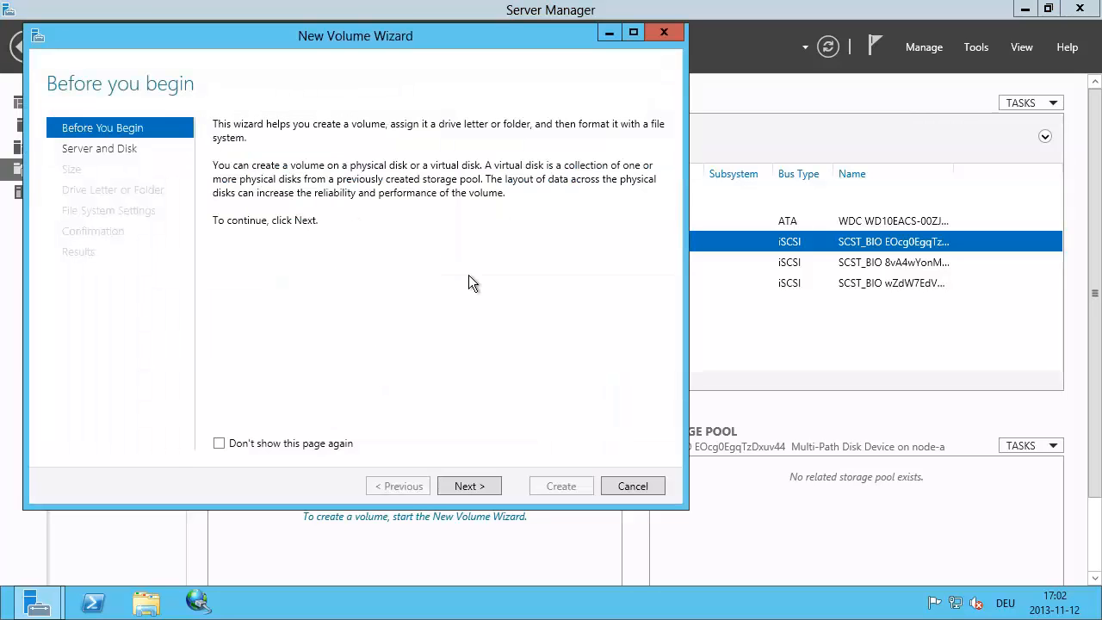
click(469, 486)
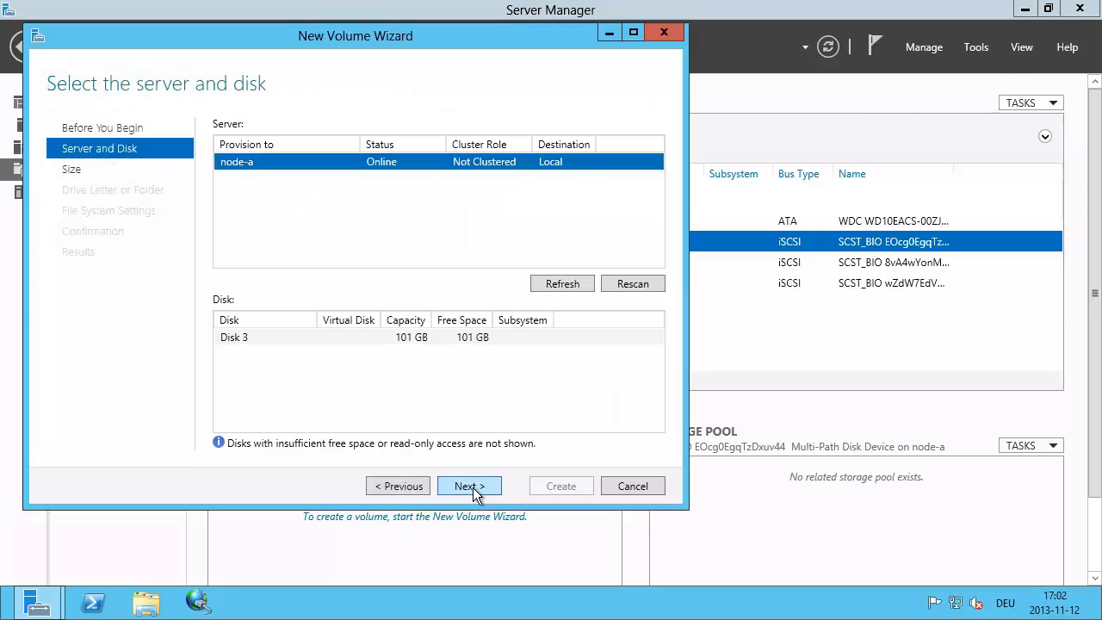
click(473, 487)
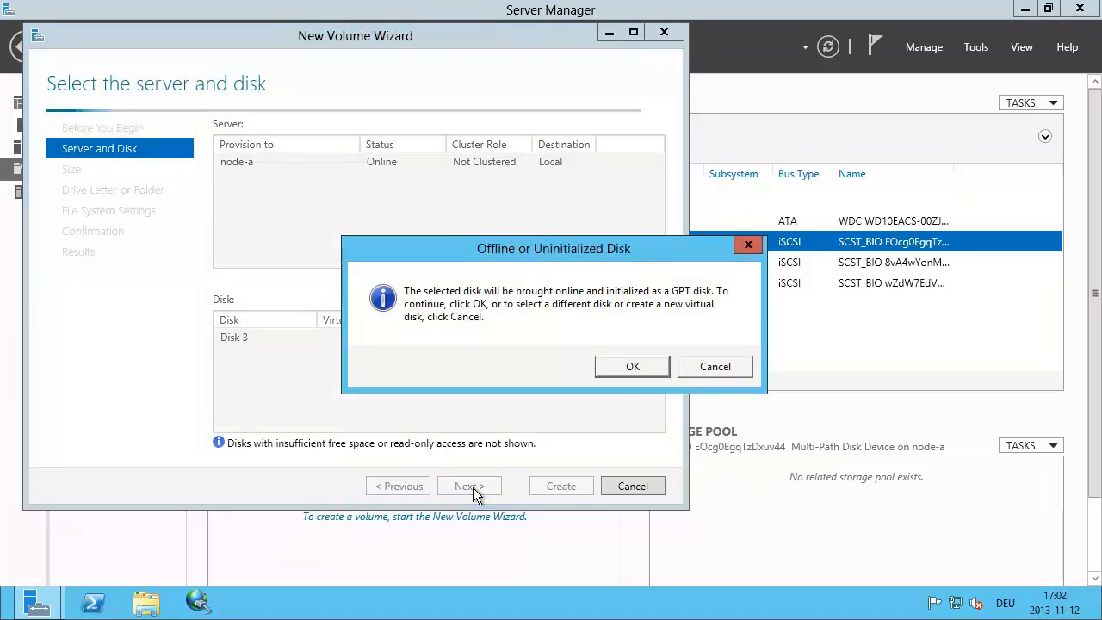
click(623, 367)
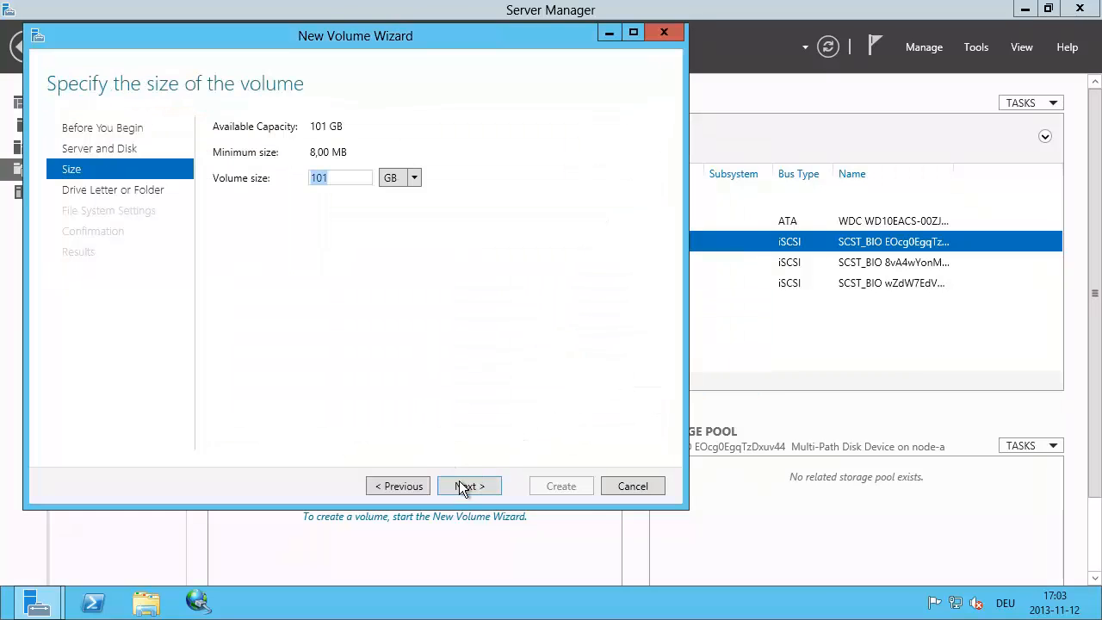
click(463, 487)
click(462, 488)
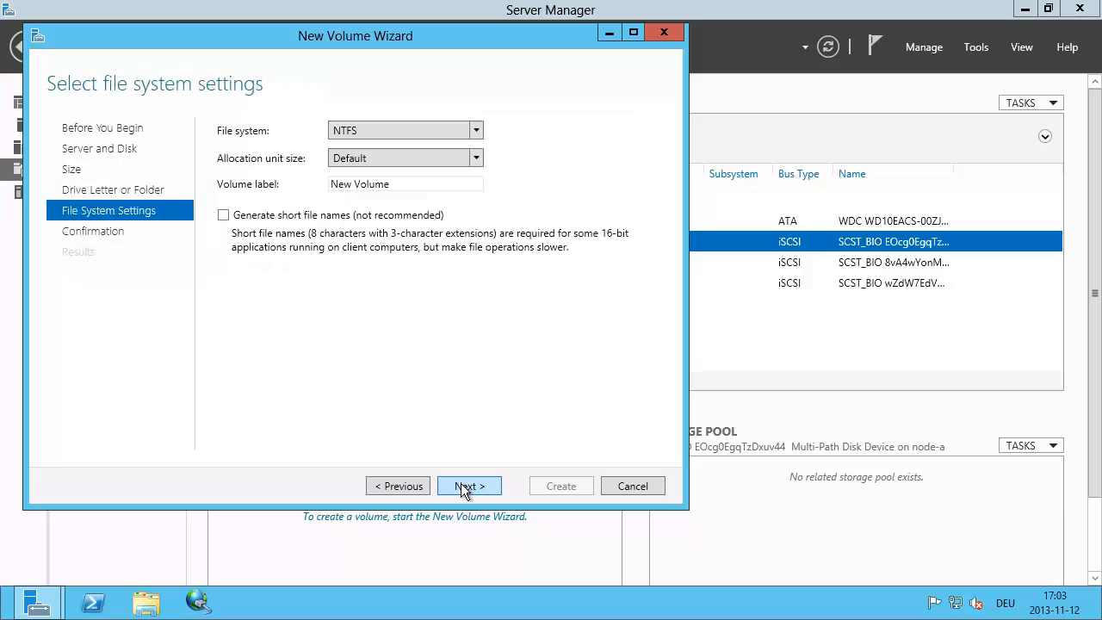
click(462, 488)
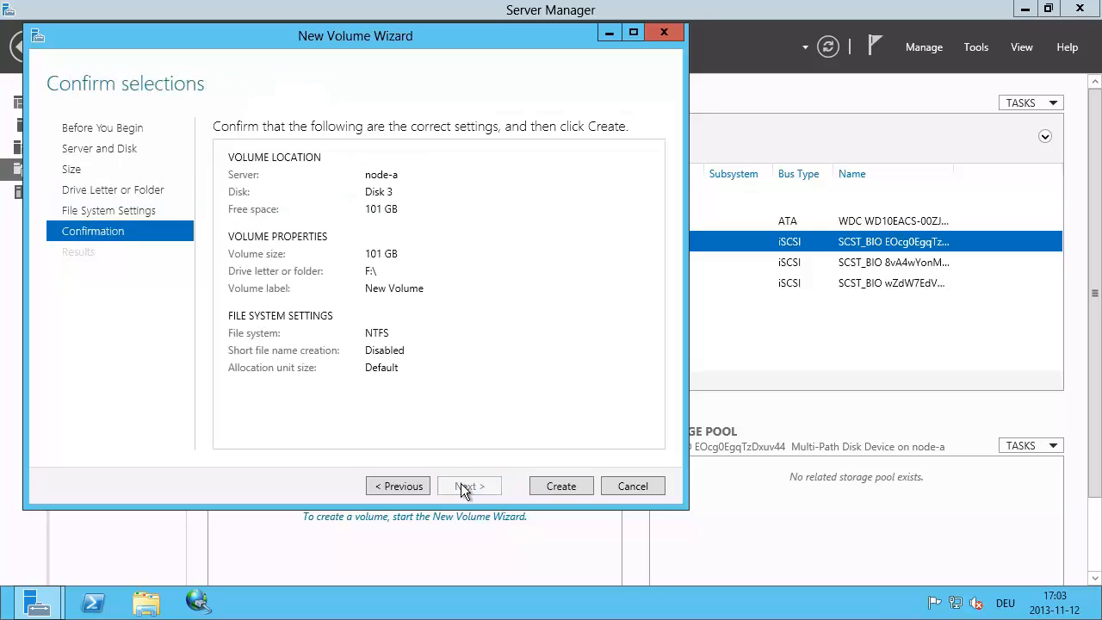
click(547, 486)
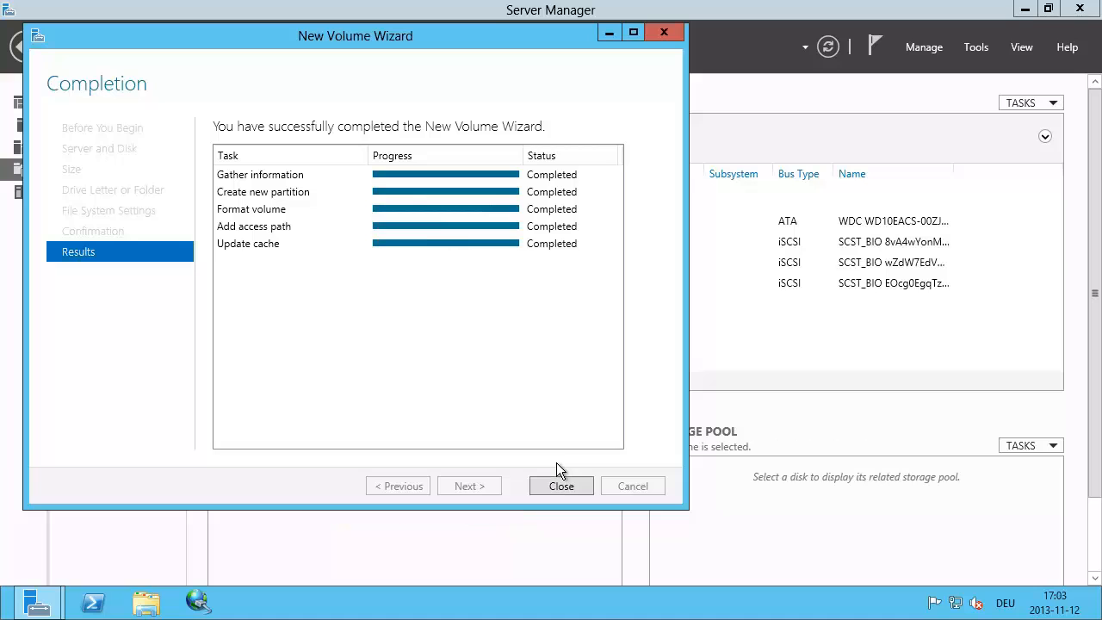
click(560, 486)
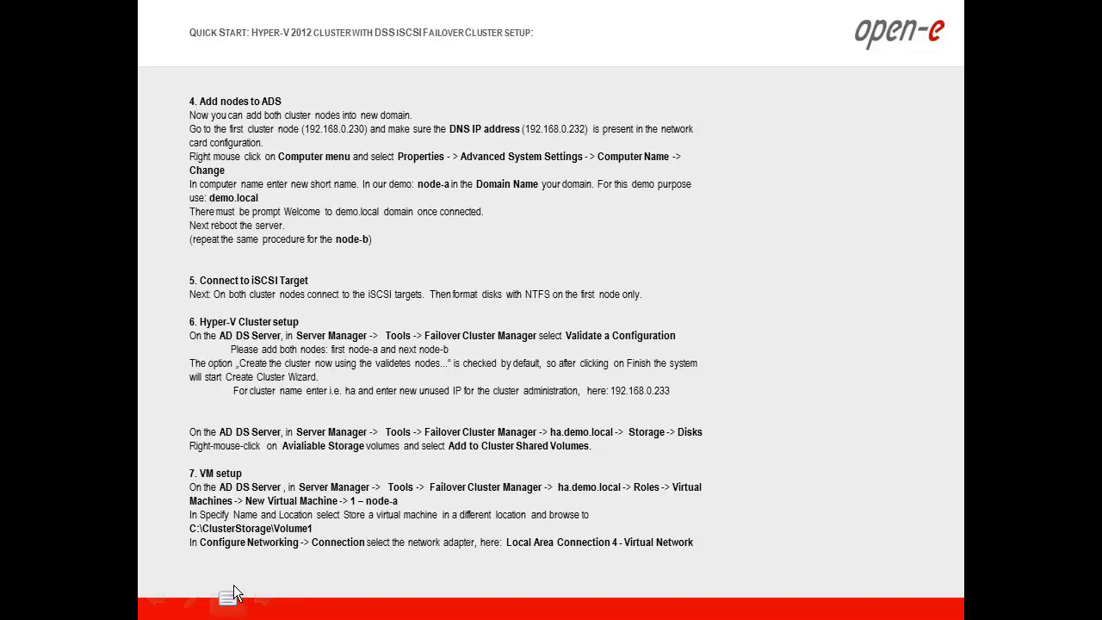
key(super)
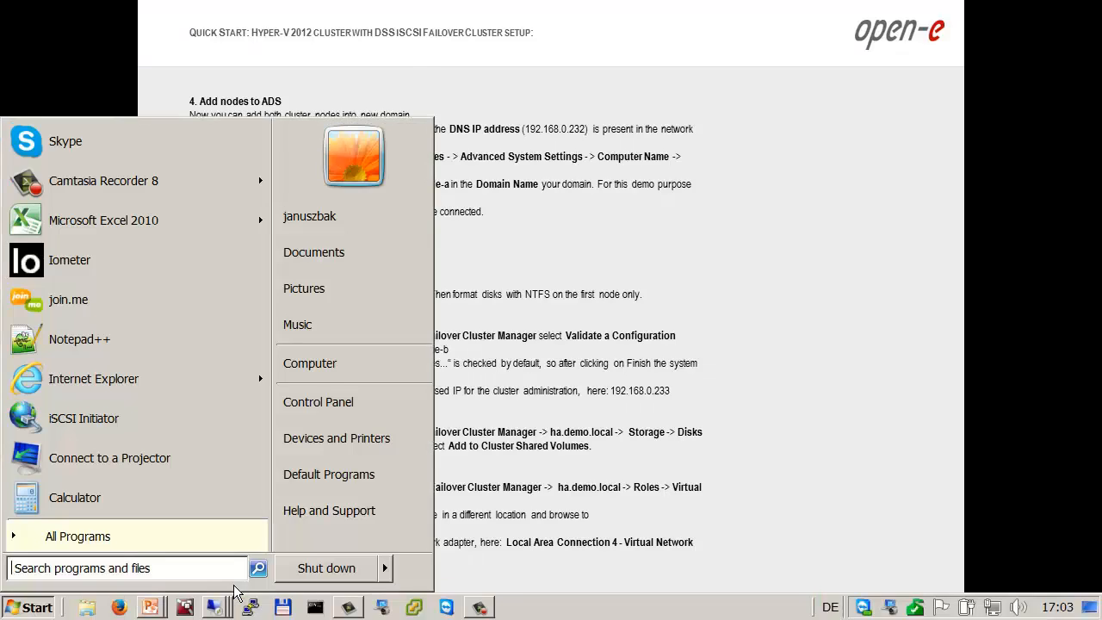
key(super)
click(233, 585)
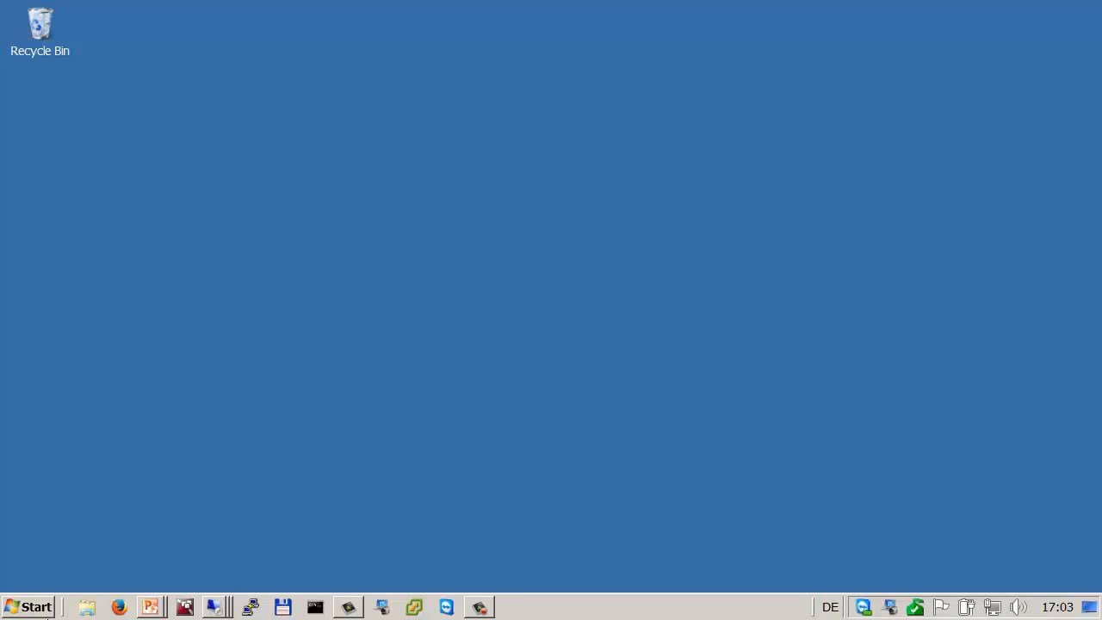
right_click(214, 607)
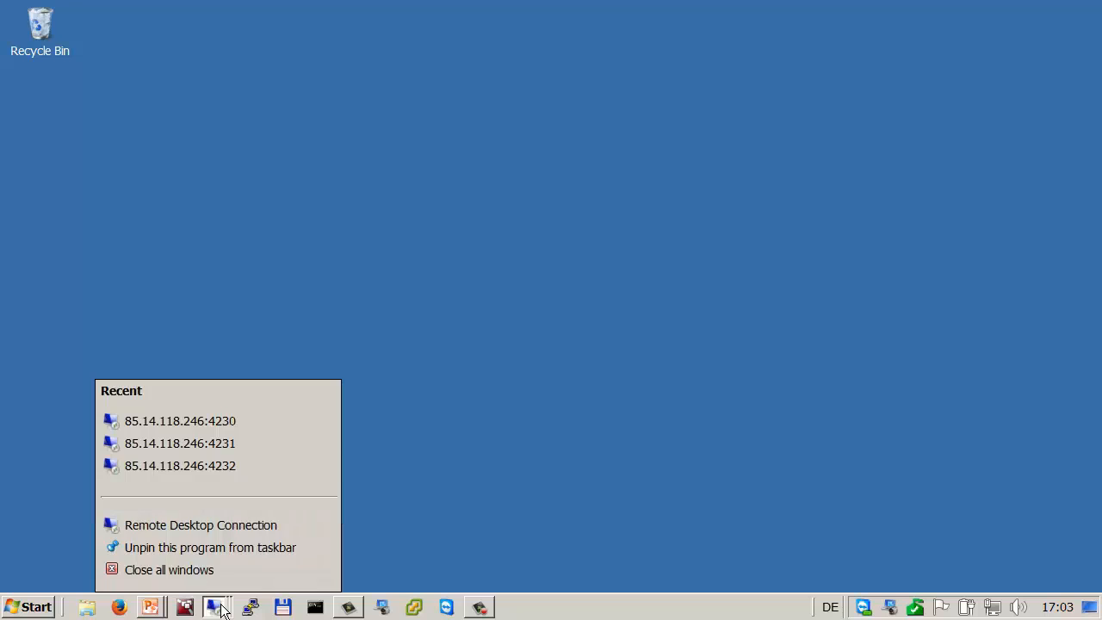
click(248, 442)
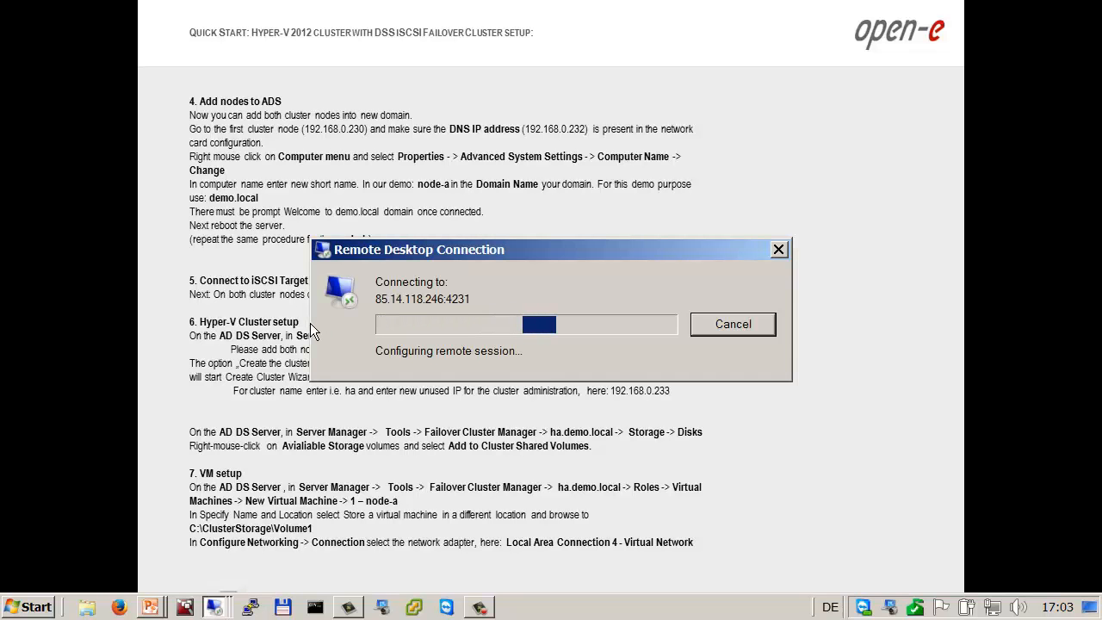
click(602, 479)
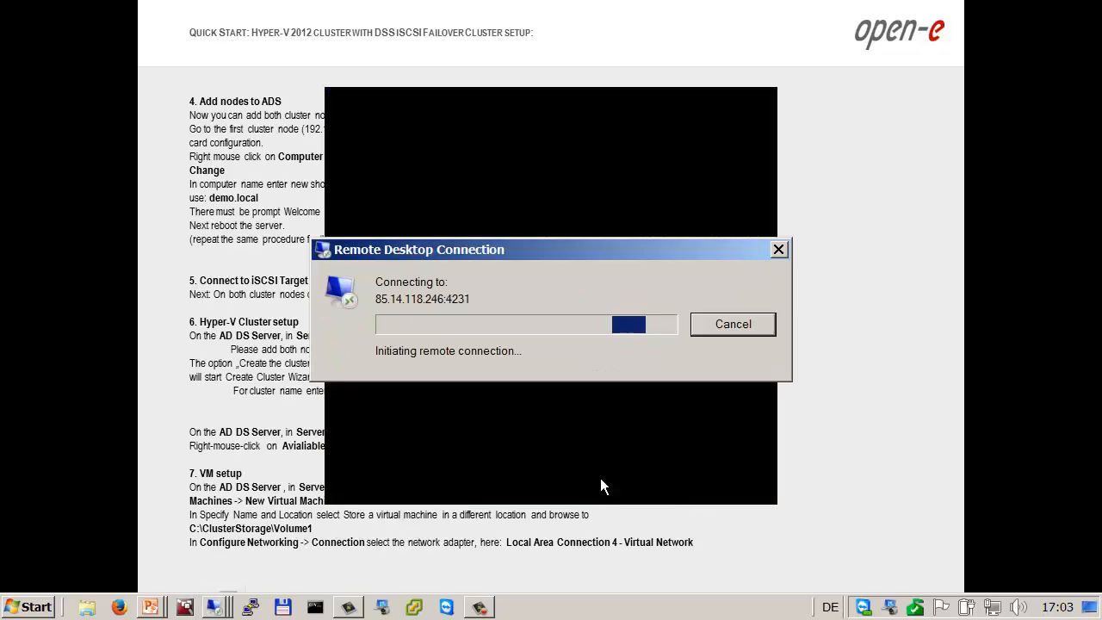
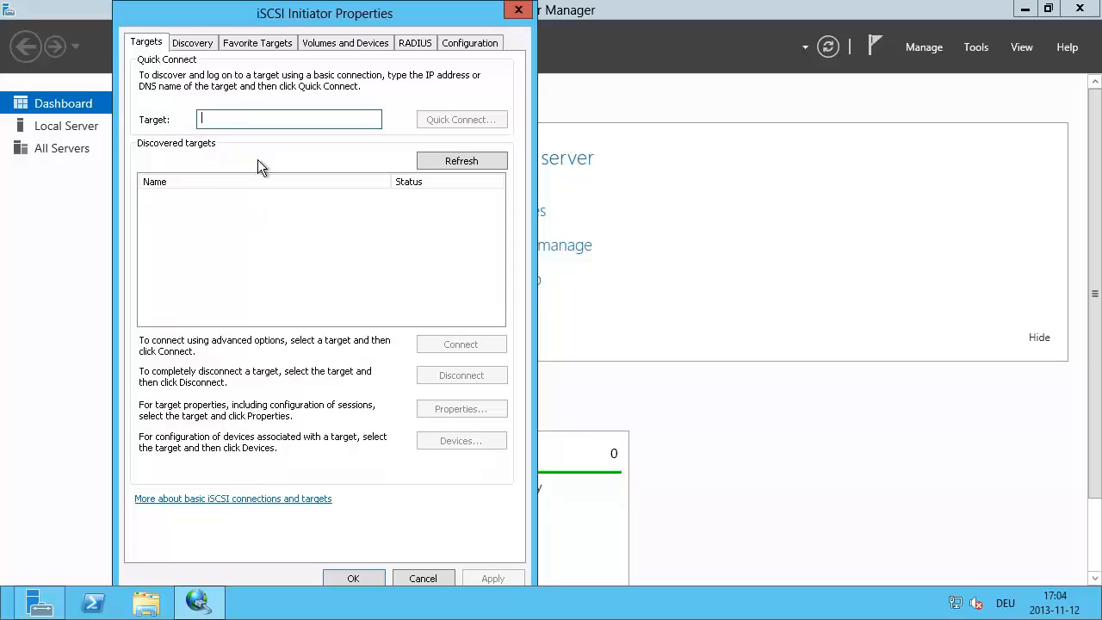
Step: Add target portal 192.168.21.100 and check the discovered targets target0 and target1
click(198, 45)
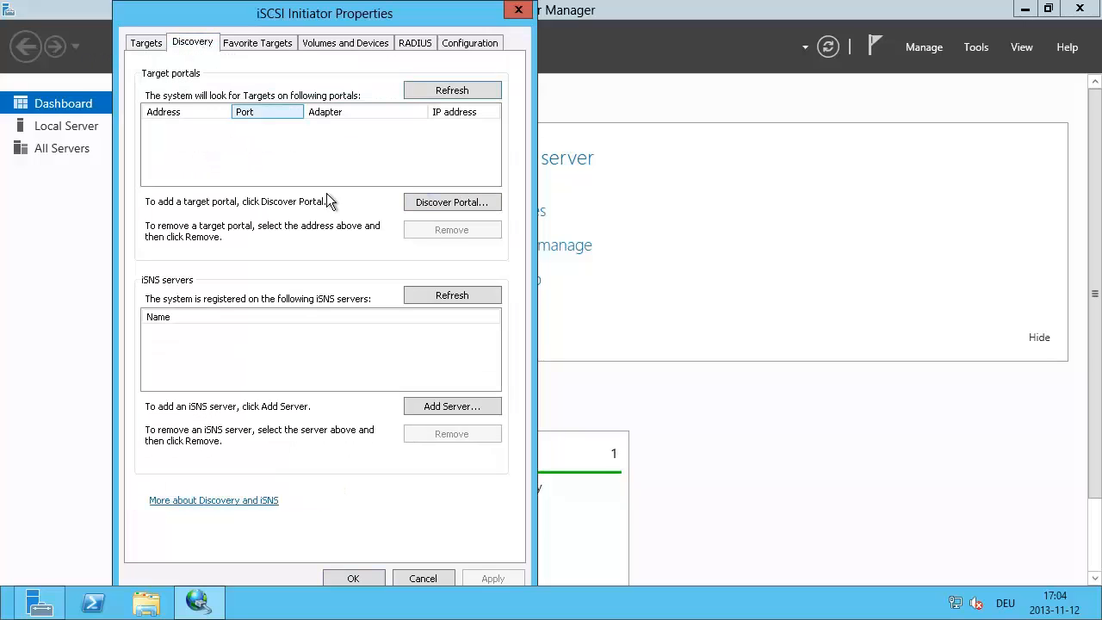
click(439, 200)
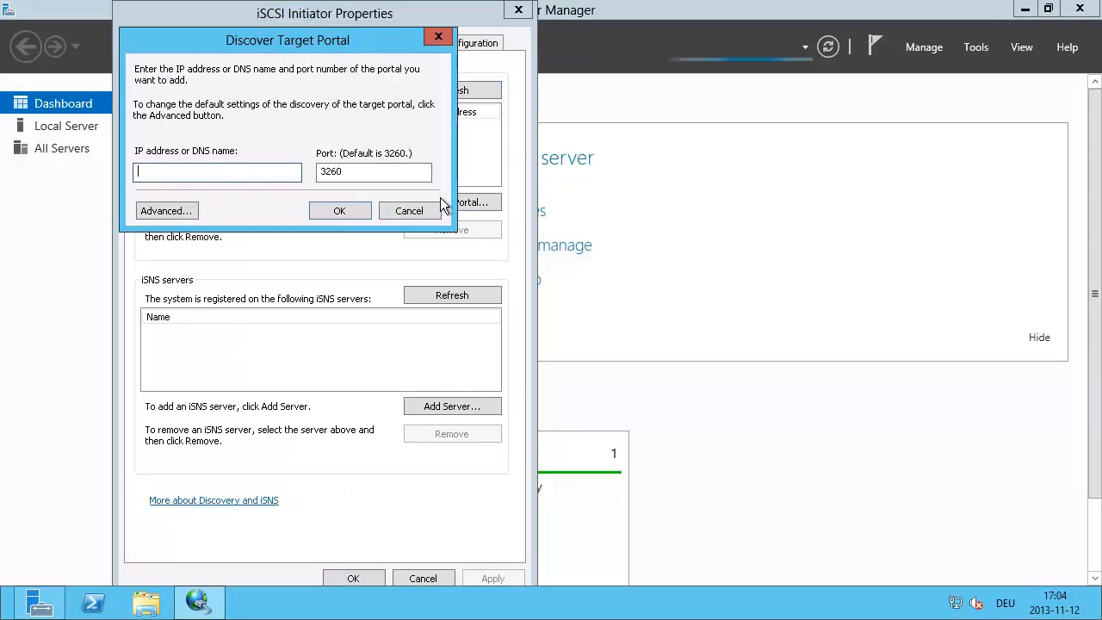
text(192.168.21.)
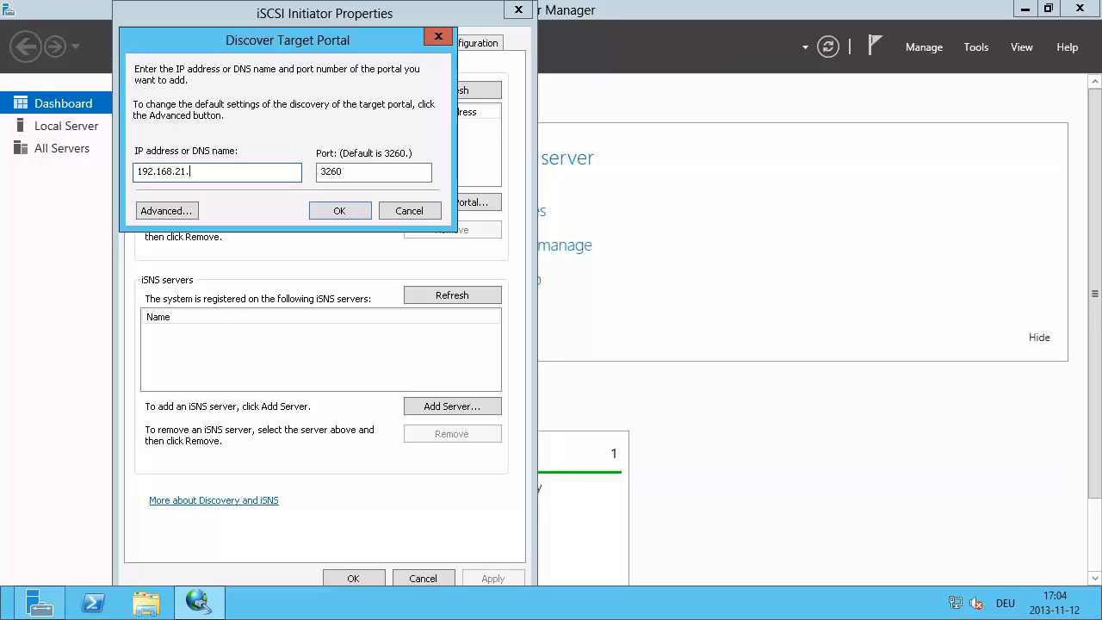
text(100)
key(Return)
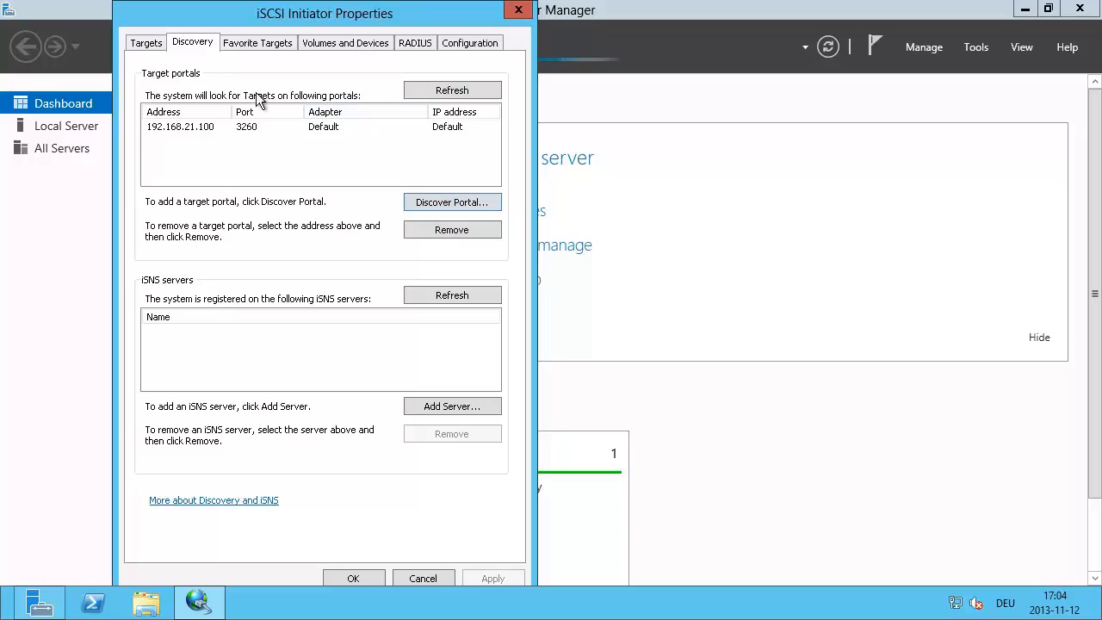
click(161, 46)
click(230, 198)
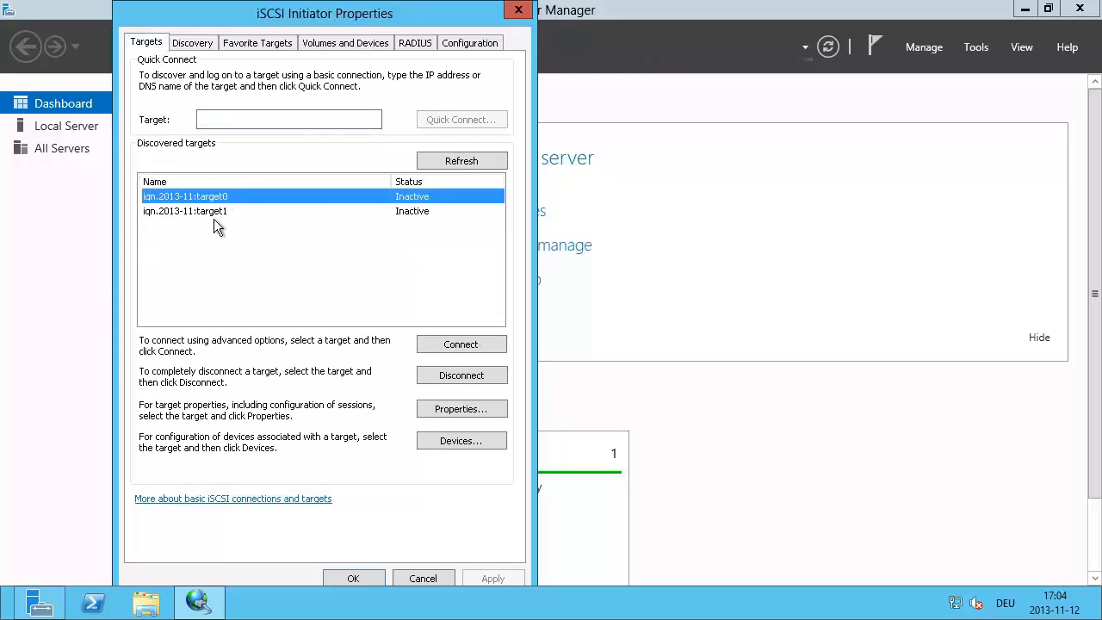
click(216, 211)
Step: Add the second portal 192.168.22.100, which reveals a third target, target2
click(200, 47)
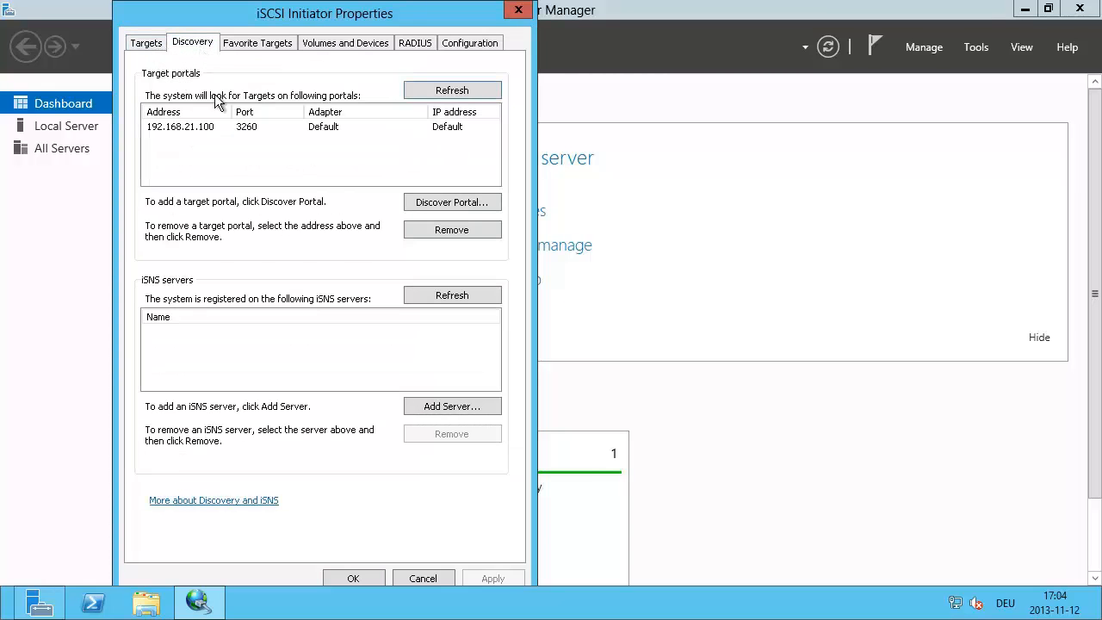
click(412, 203)
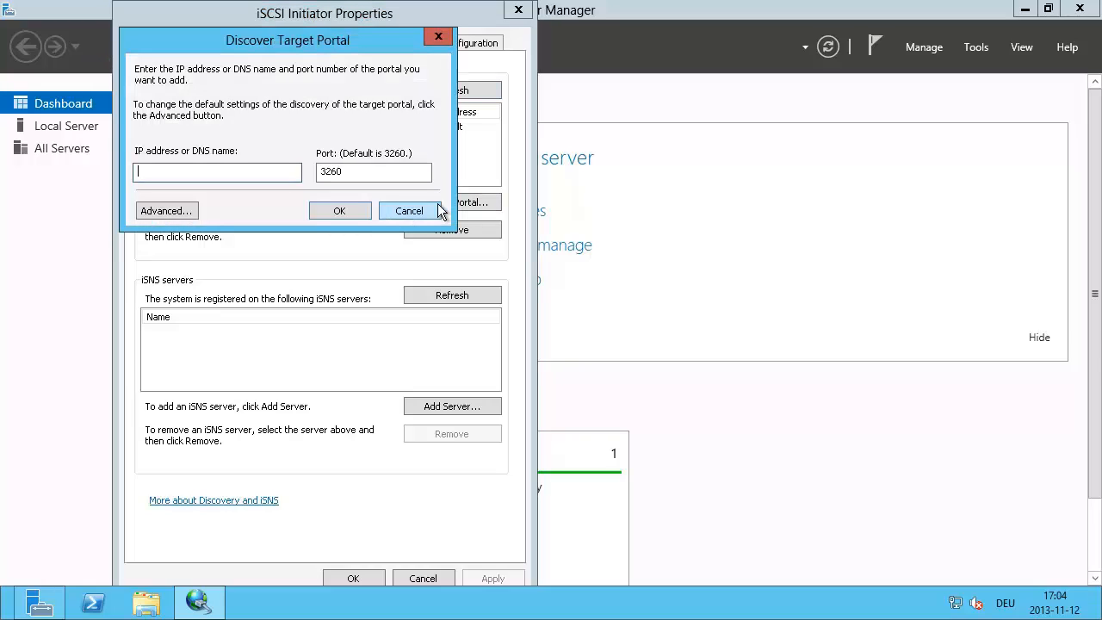
text(192.16)
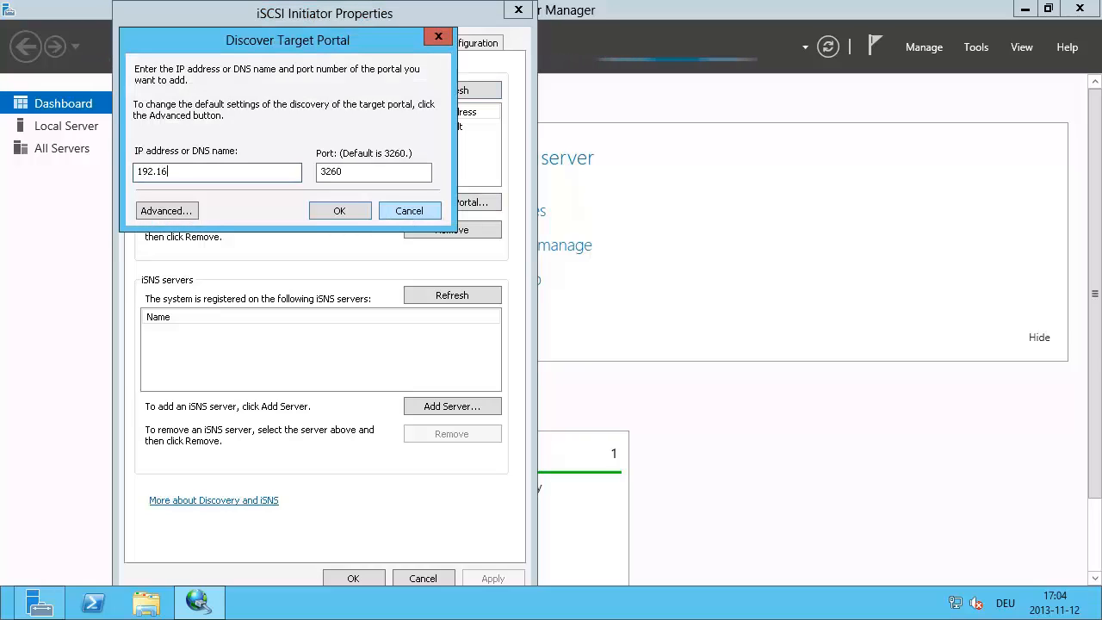
text(8.22.100)
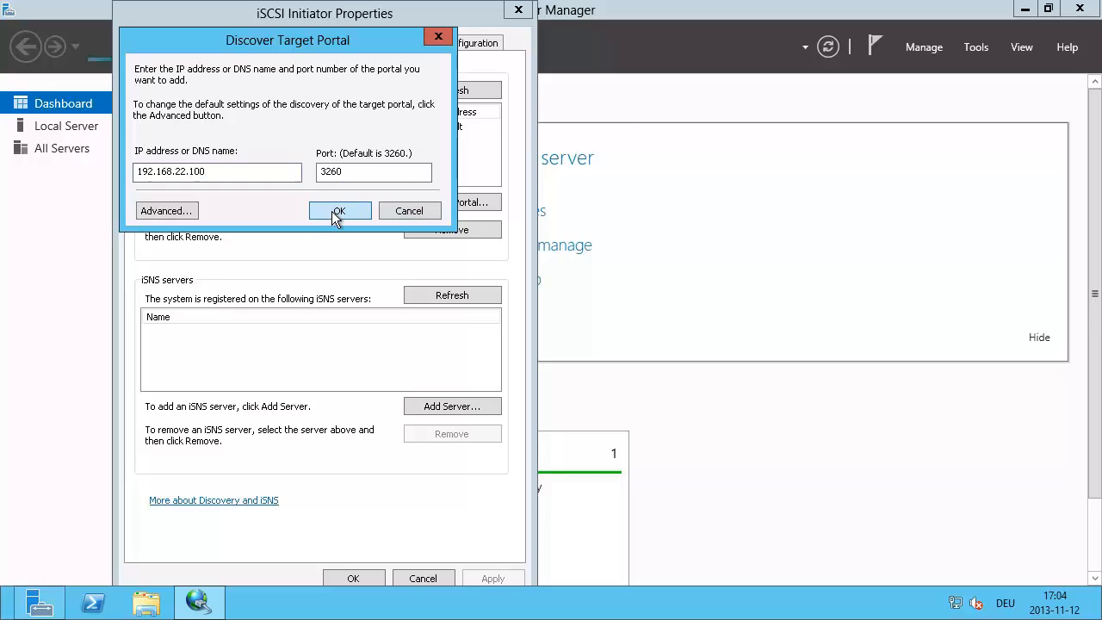
click(331, 210)
click(144, 42)
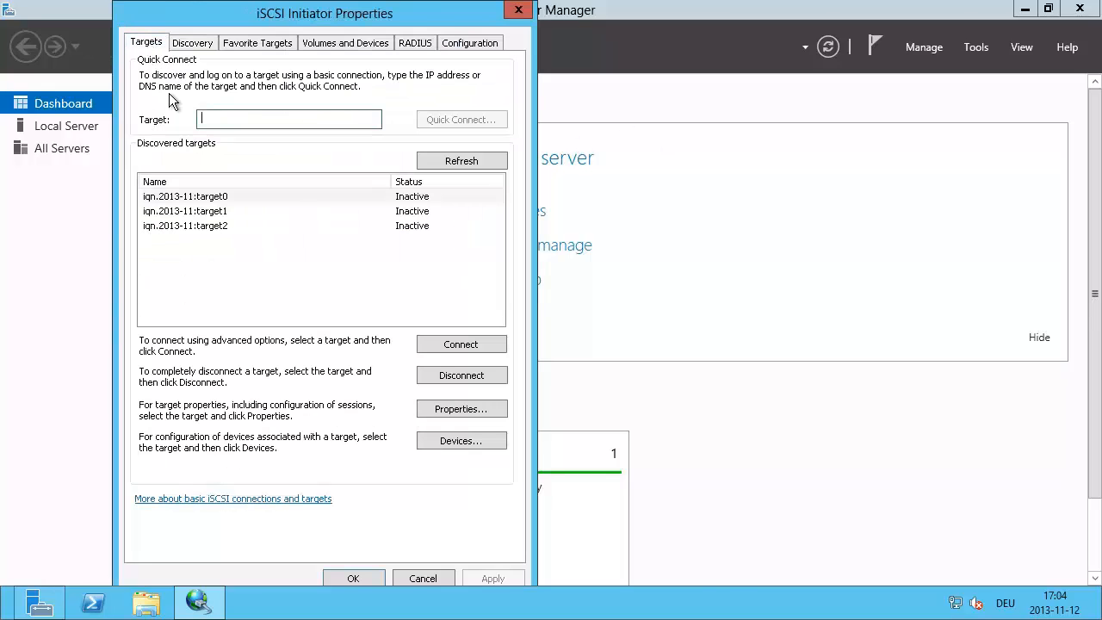
click(214, 227)
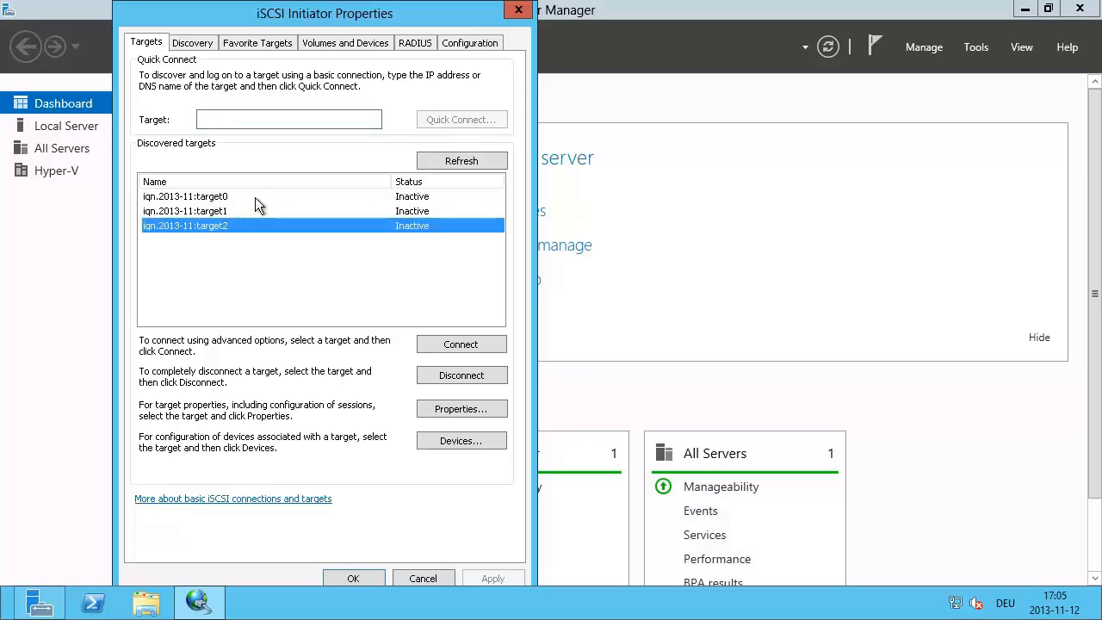
Step: Connect target0 with multi-path over Microsoft iSCSI Initiator, 192.168.21.231 to portal 192.168.21.100 / 3260
click(256, 197)
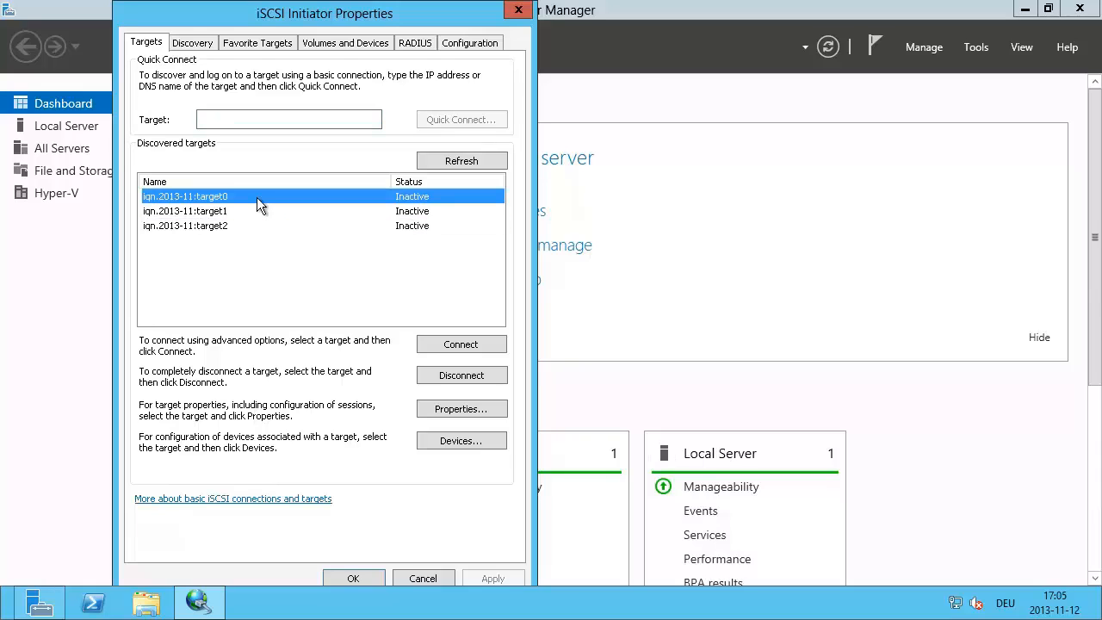
click(469, 349)
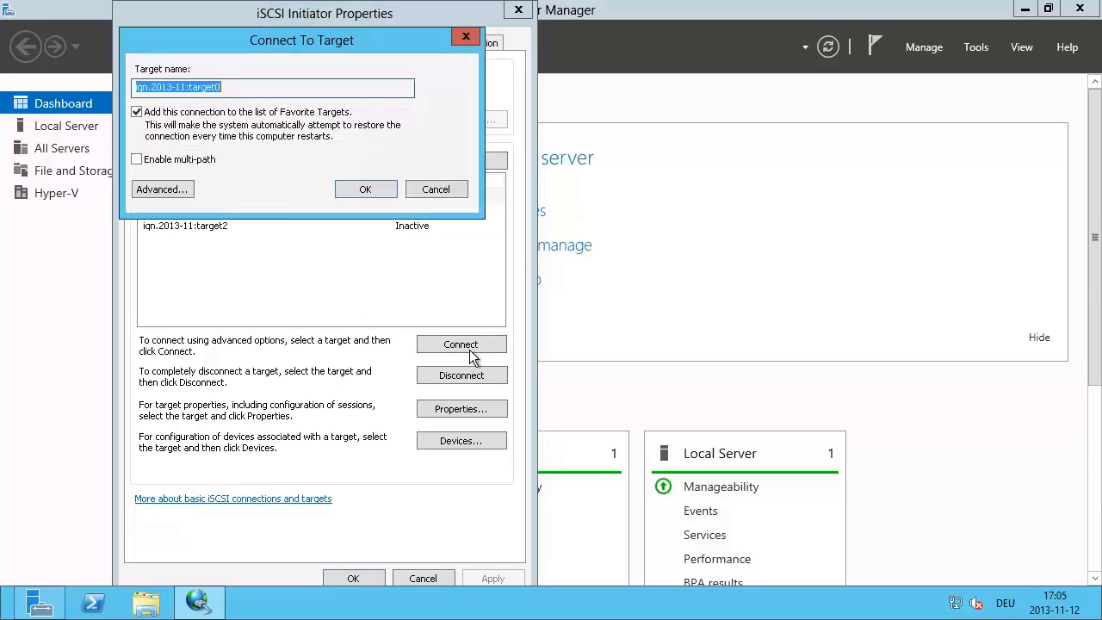
click(137, 159)
click(169, 190)
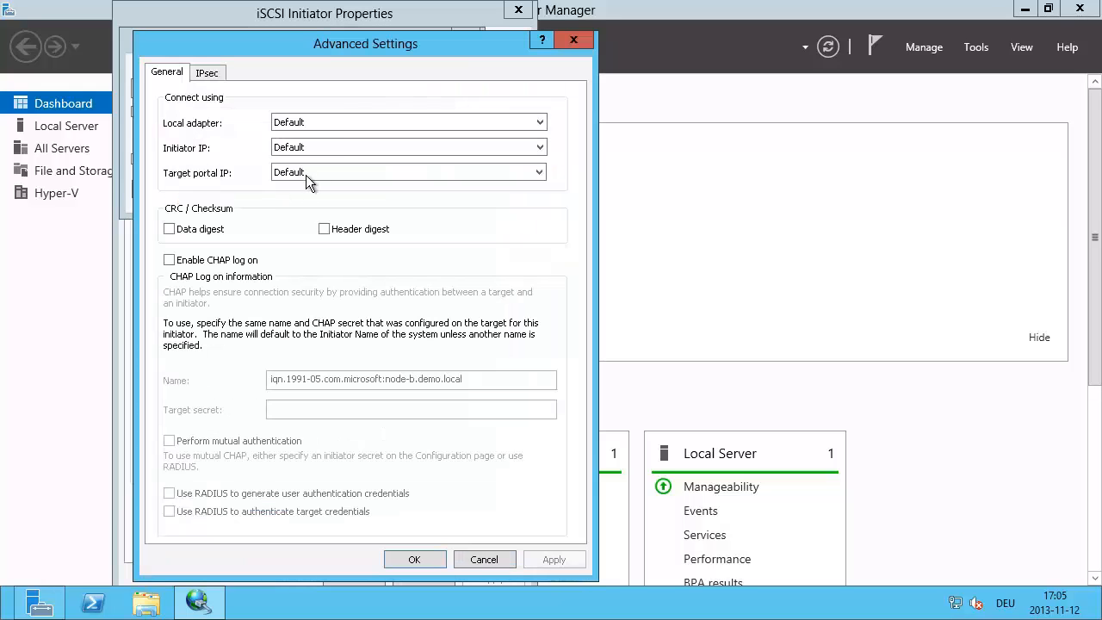
click(316, 118)
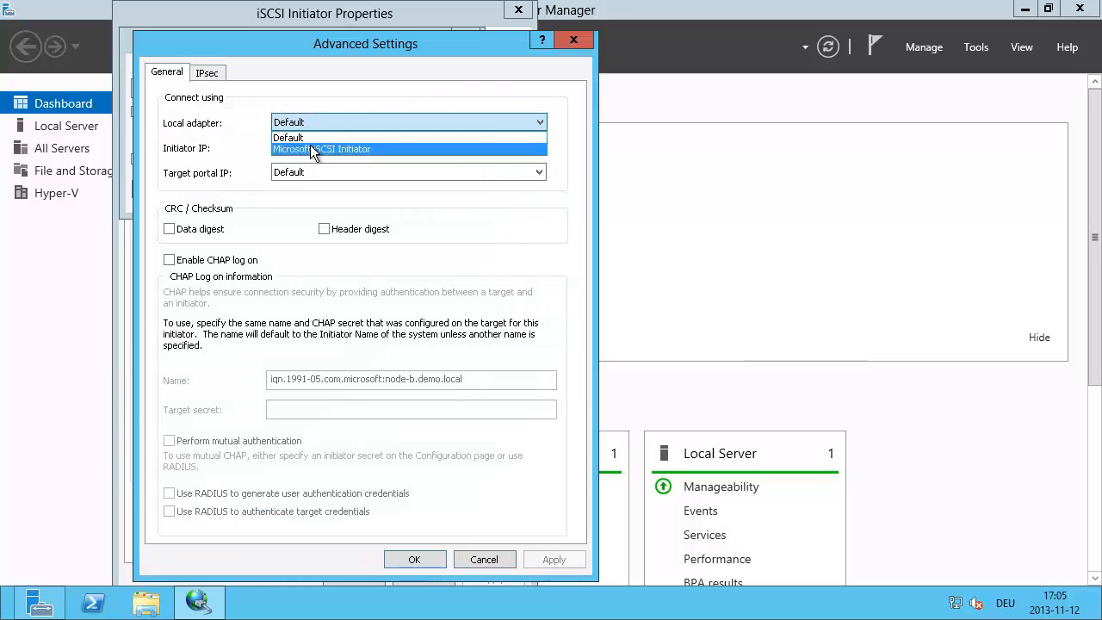
click(311, 149)
click(312, 146)
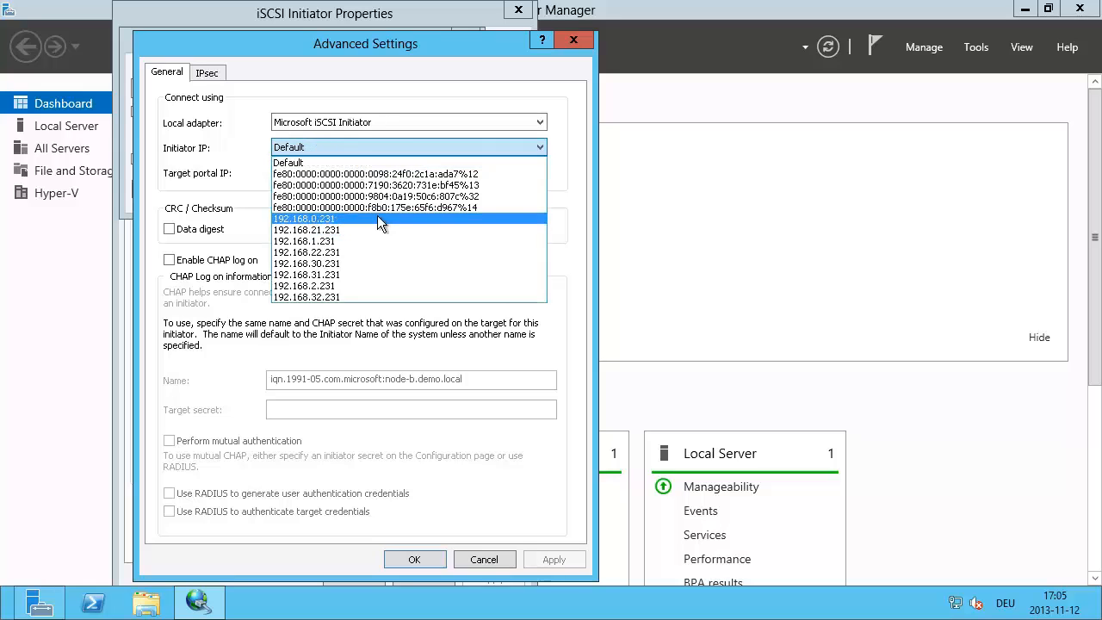
click(335, 229)
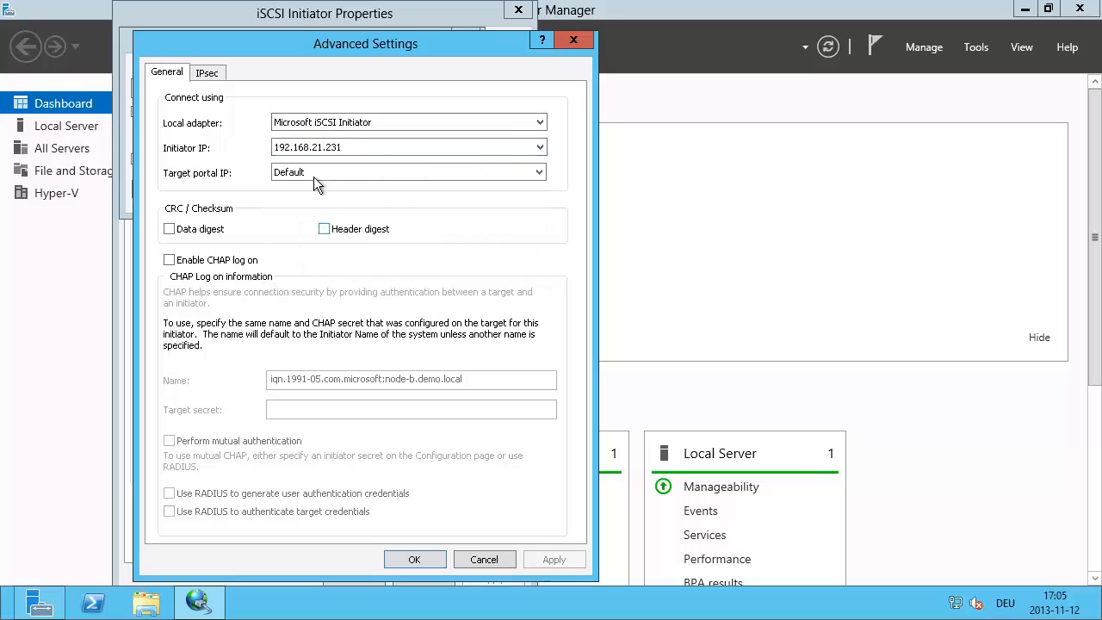
click(313, 172)
click(363, 199)
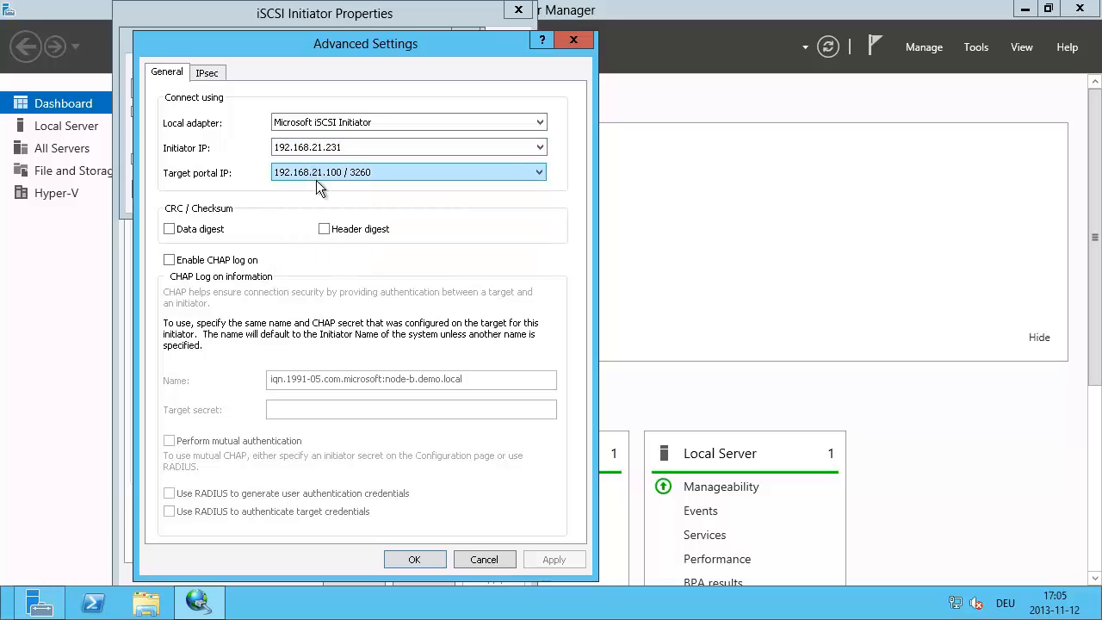
click(414, 559)
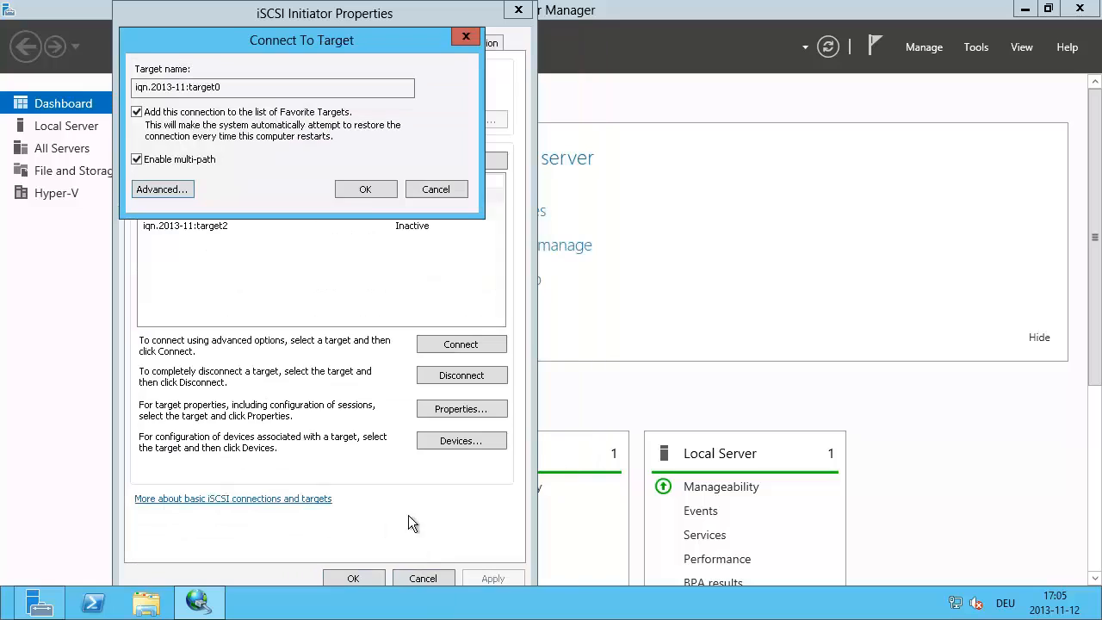
click(362, 193)
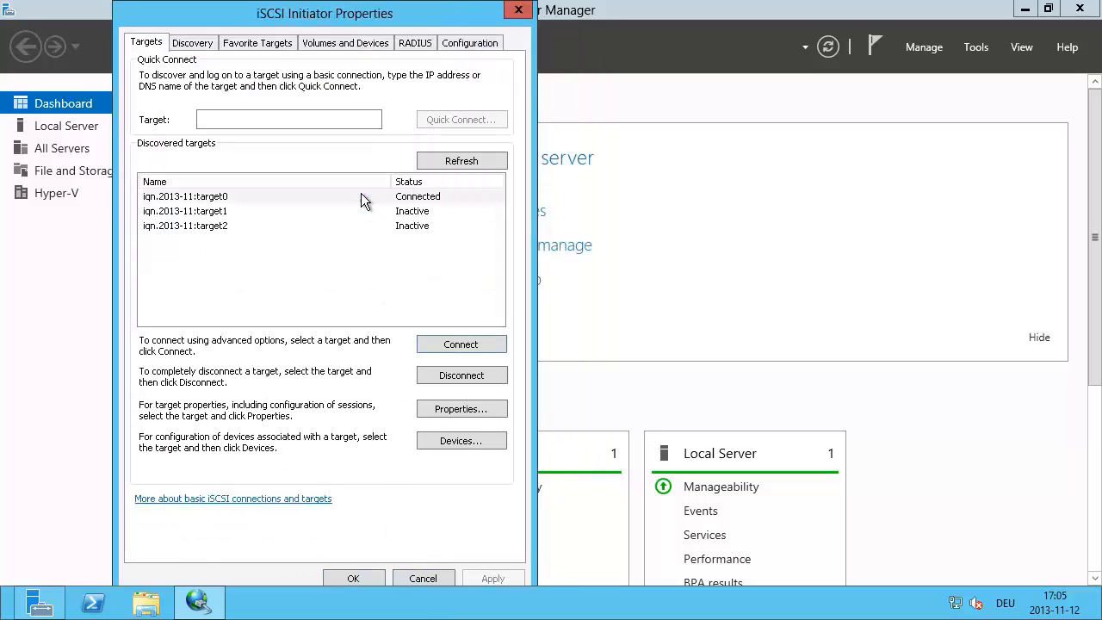
Step: Add a second multi-path connection to target0, from 192.168.31.231 to portal 192.168.31.100 / 3260
click(238, 196)
click(453, 346)
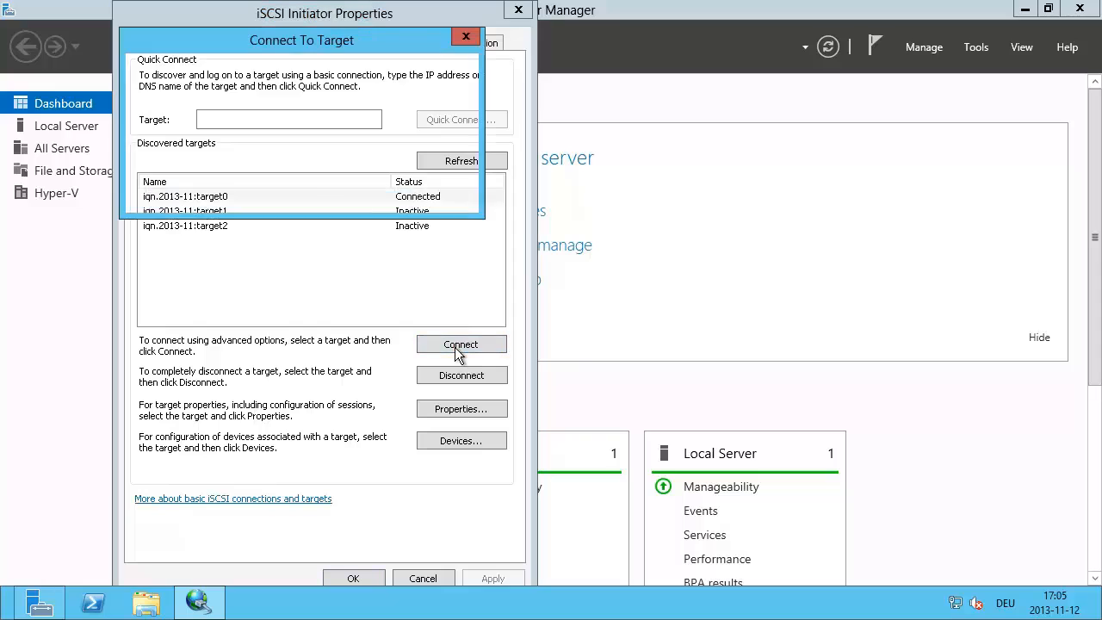
click(139, 162)
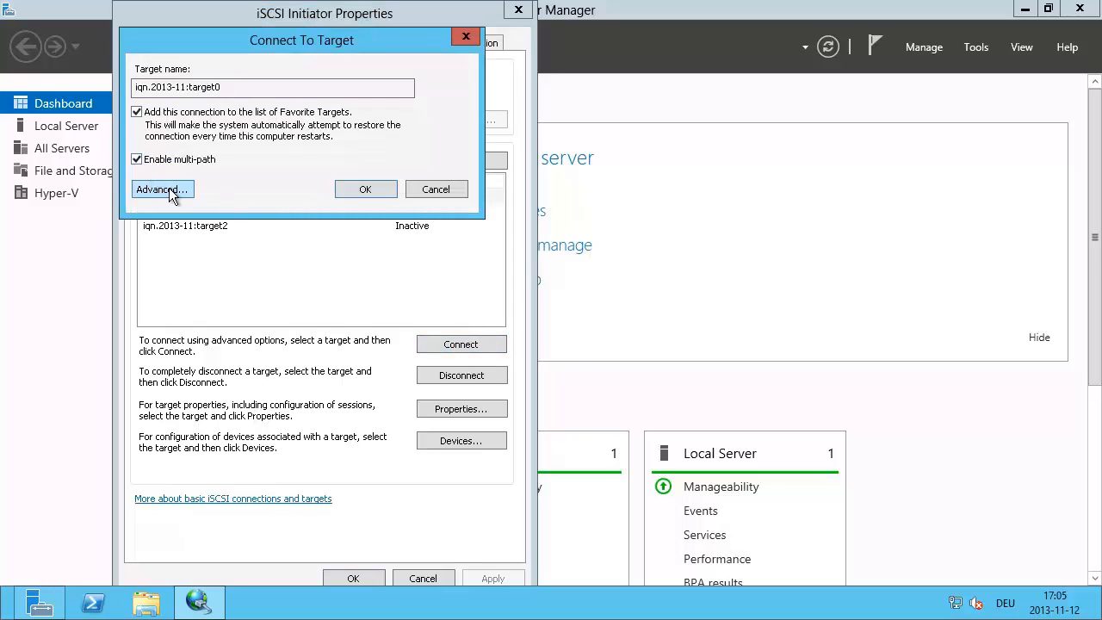
click(169, 188)
click(334, 125)
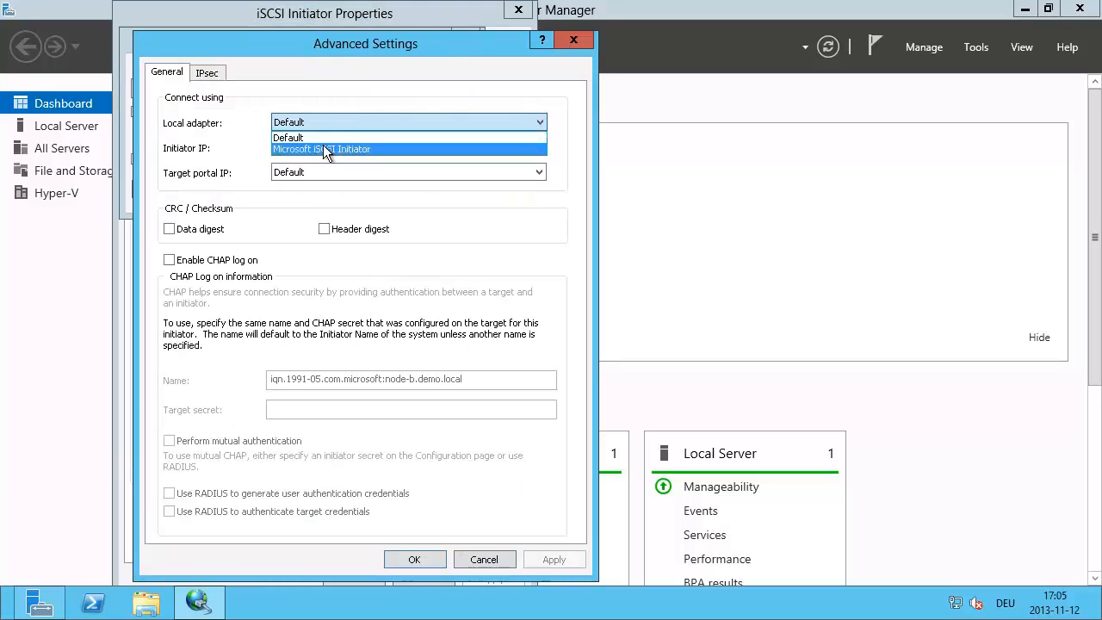
click(322, 148)
click(319, 148)
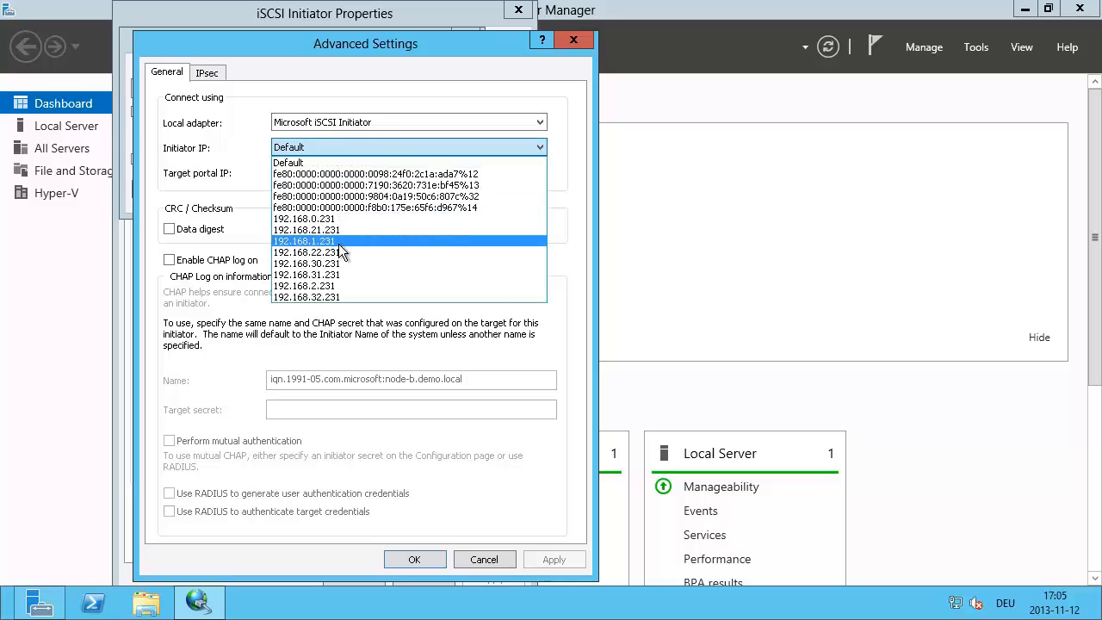
click(337, 272)
click(327, 174)
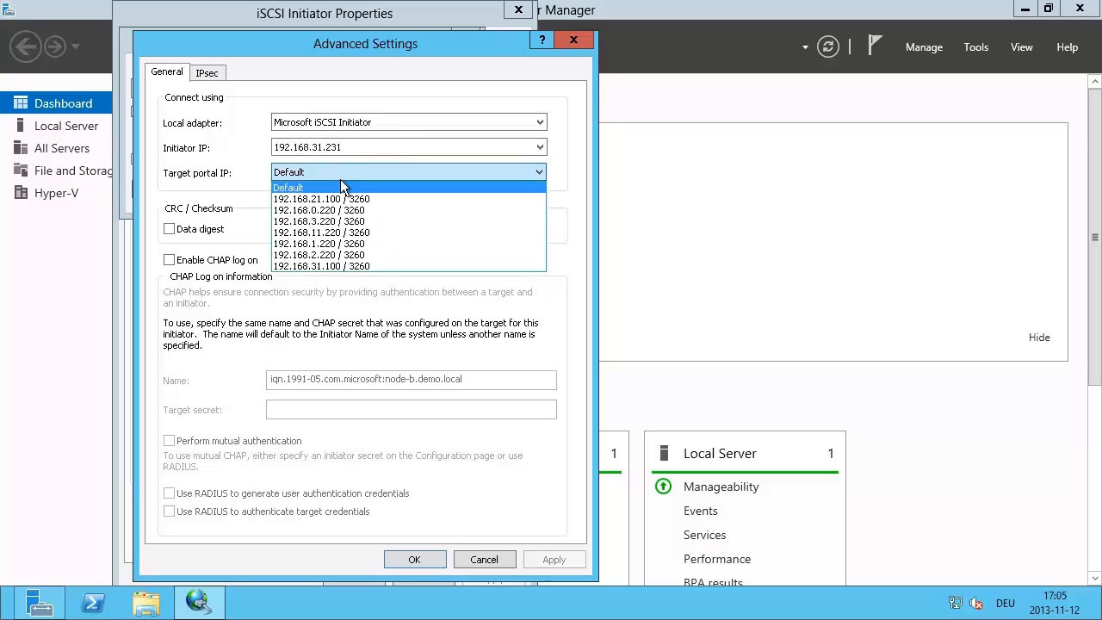
click(340, 265)
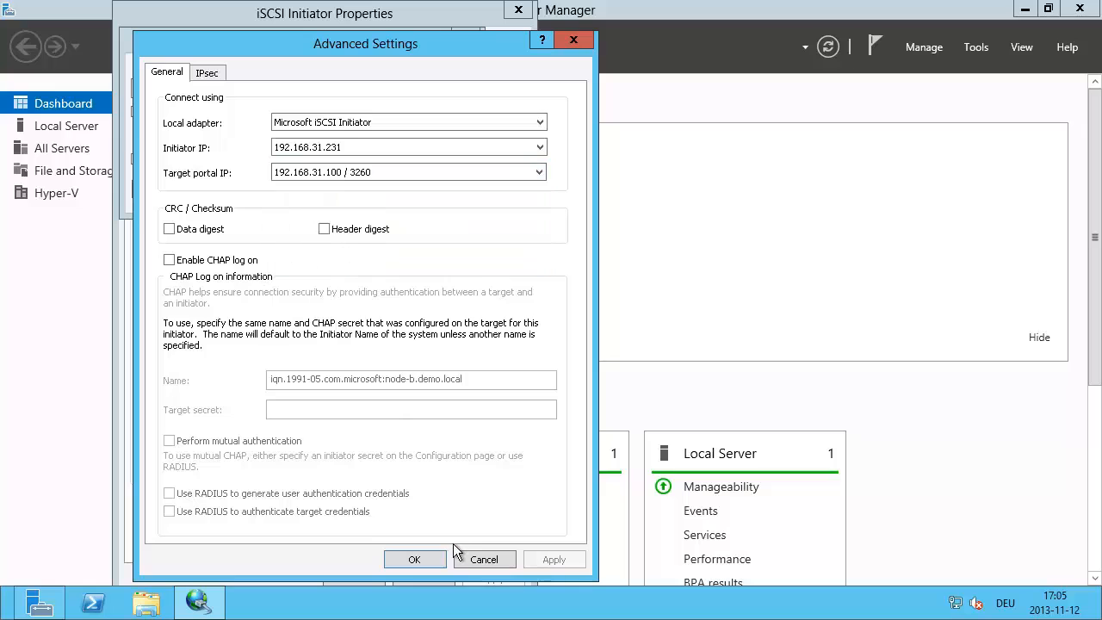
click(415, 560)
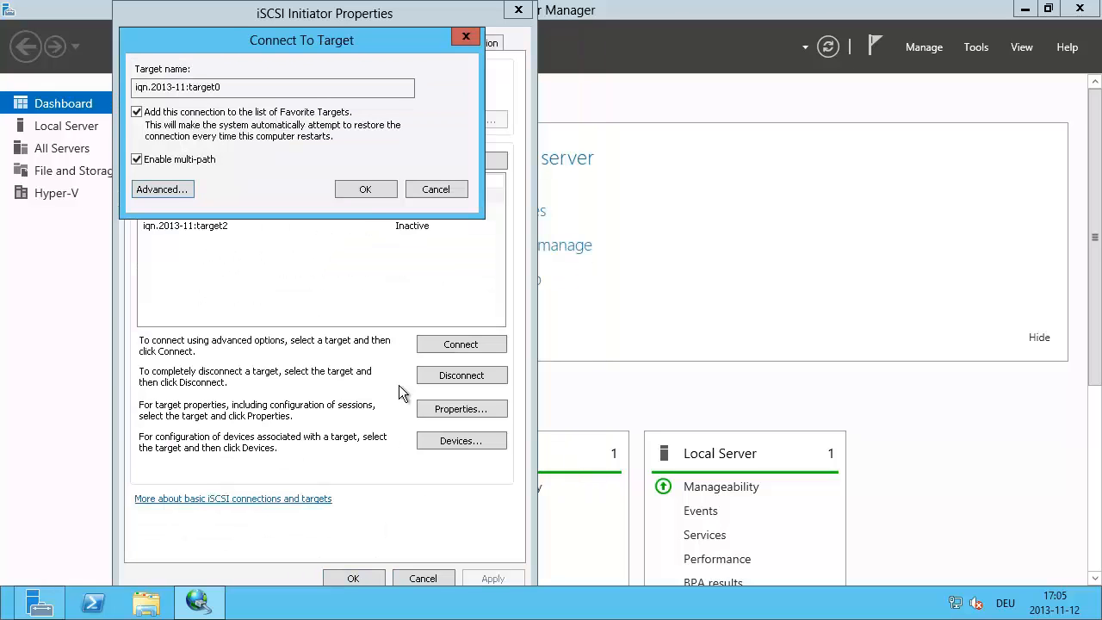
click(442, 345)
click(357, 195)
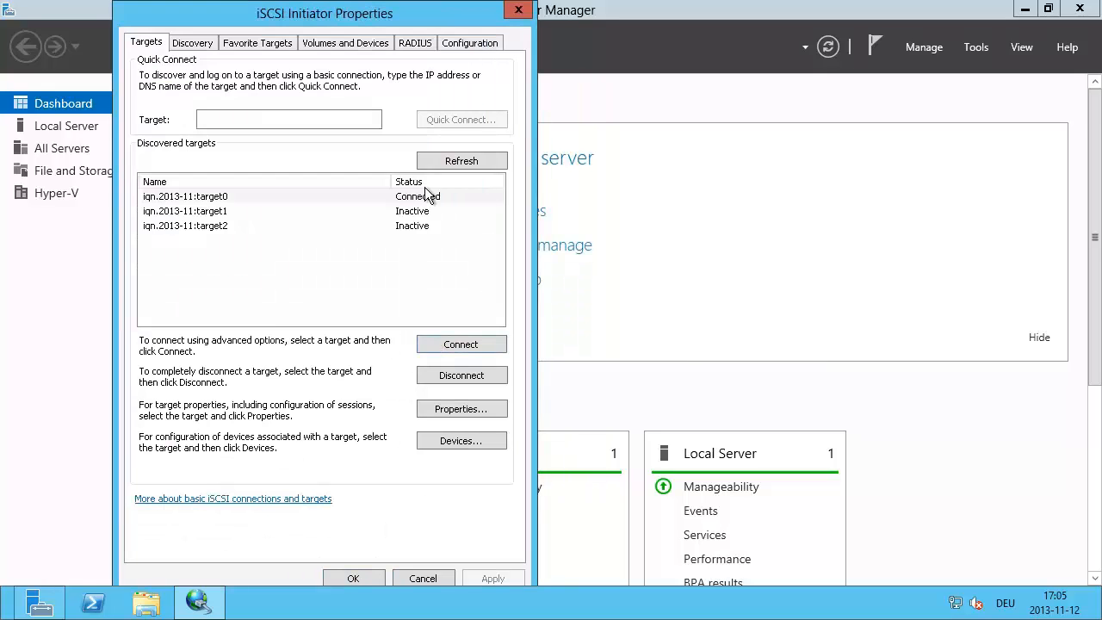
Step: Review target0's session properties
click(216, 196)
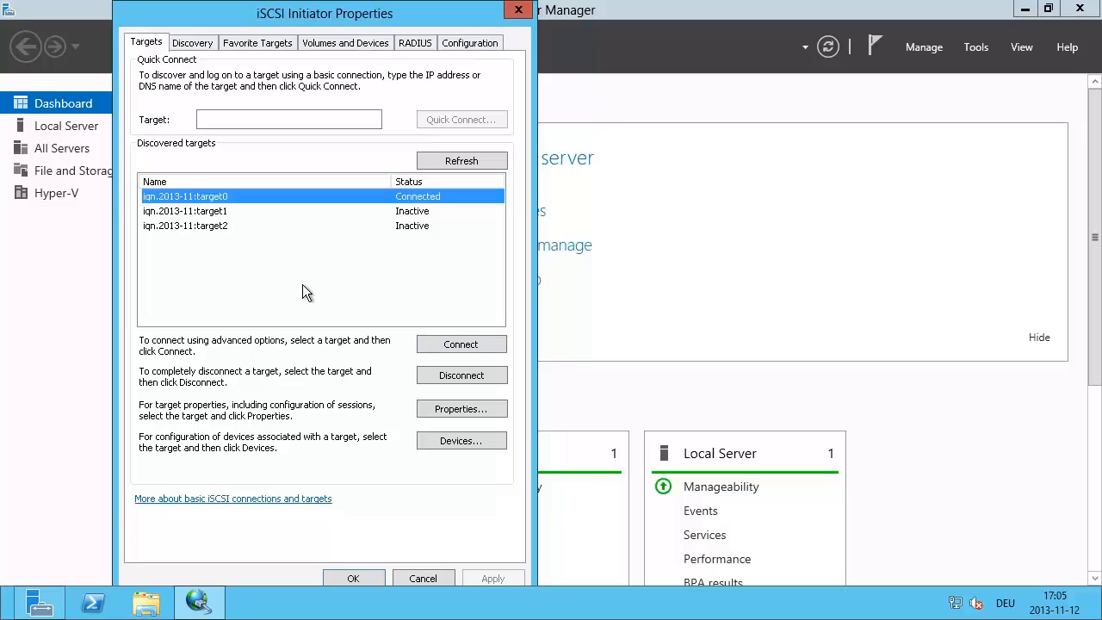
click(461, 411)
click(391, 559)
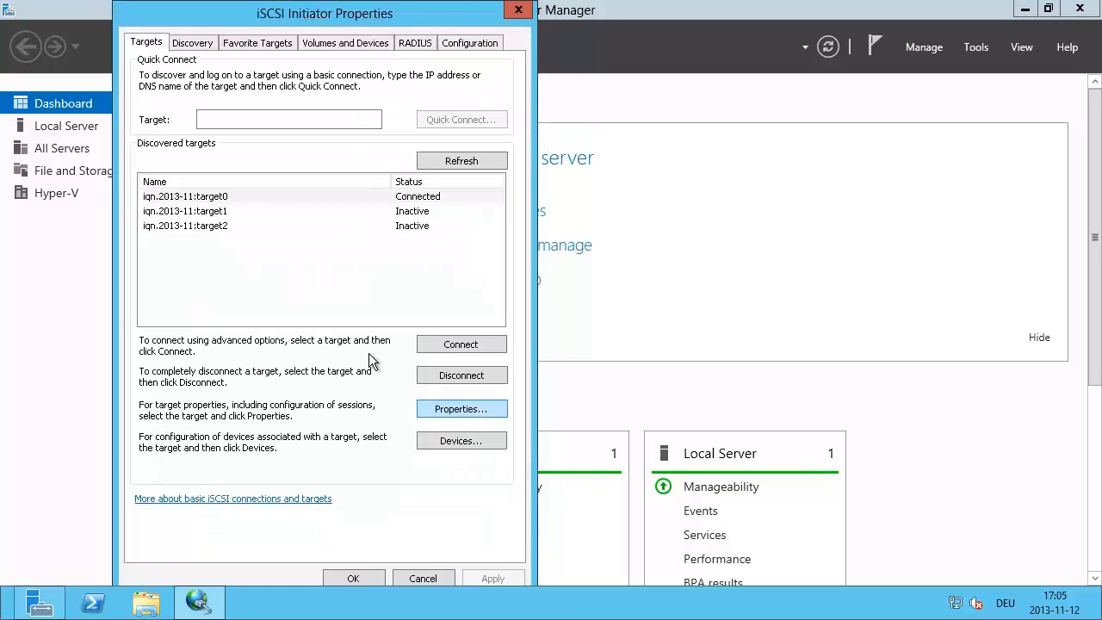
Step: Connect target1 via Microsoft iSCSI Initiator from 192.168.21.231 to portal 192.168.21.100 / 3260
click(225, 212)
click(467, 345)
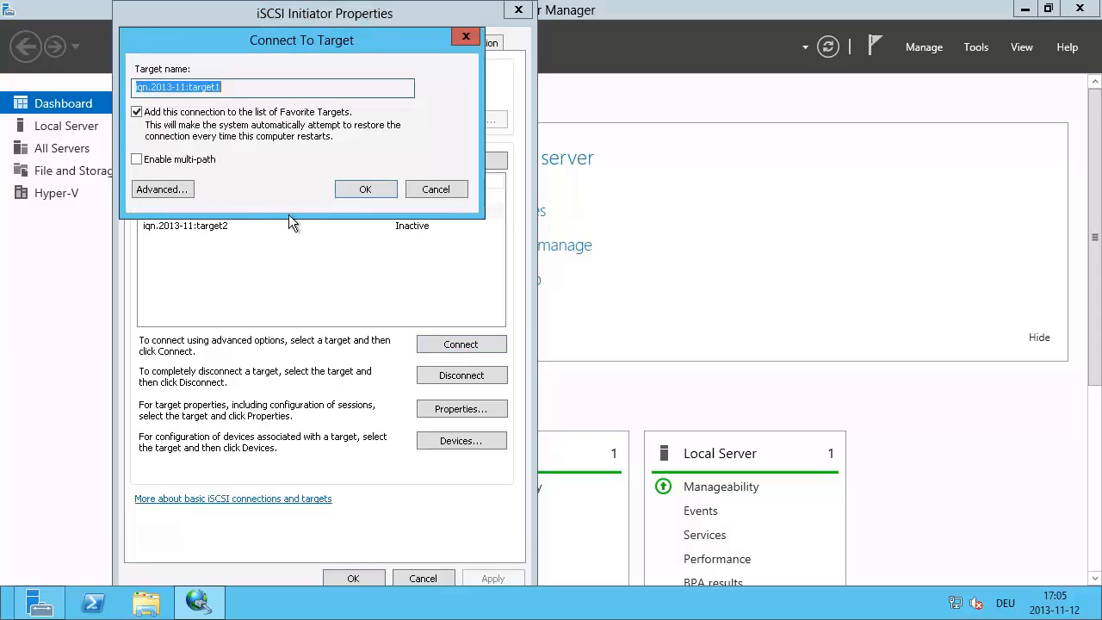
click(141, 162)
click(184, 188)
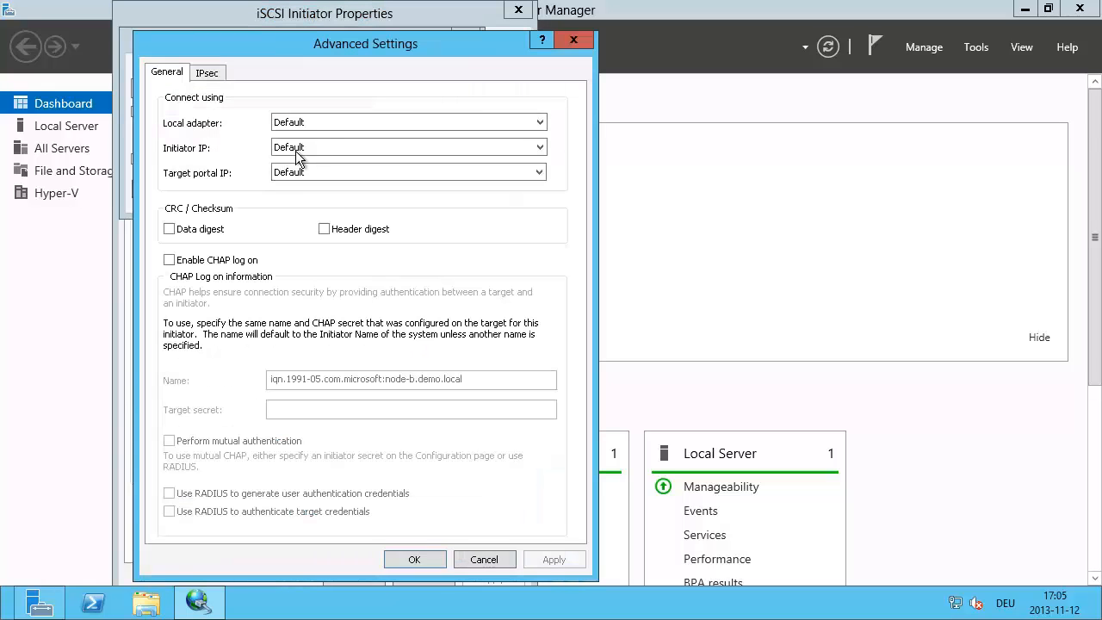
click(318, 125)
click(307, 136)
click(312, 147)
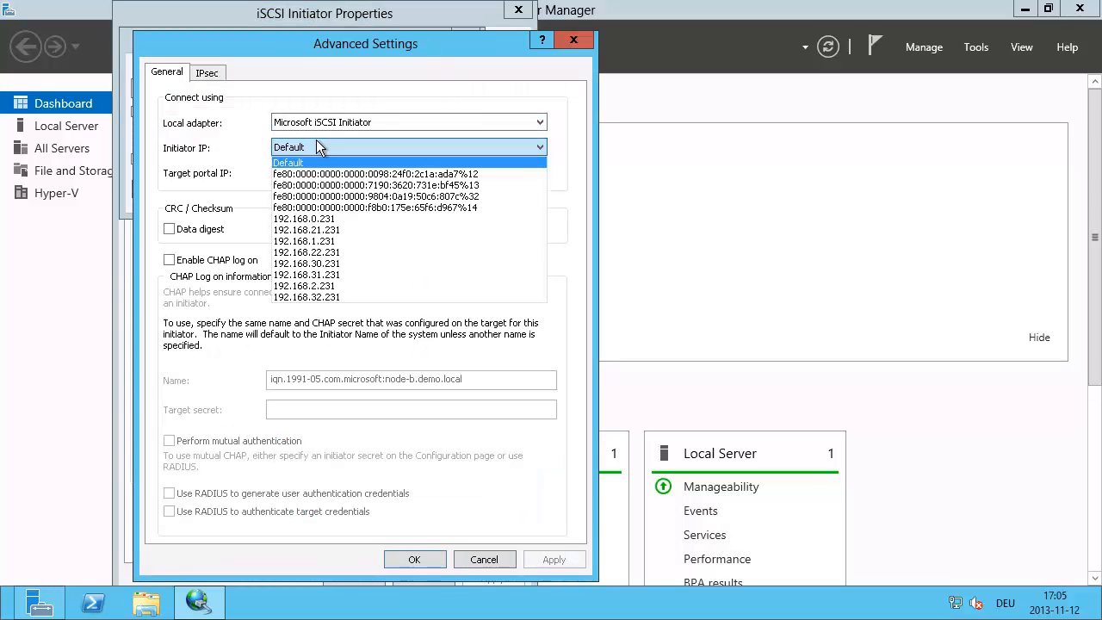
click(337, 231)
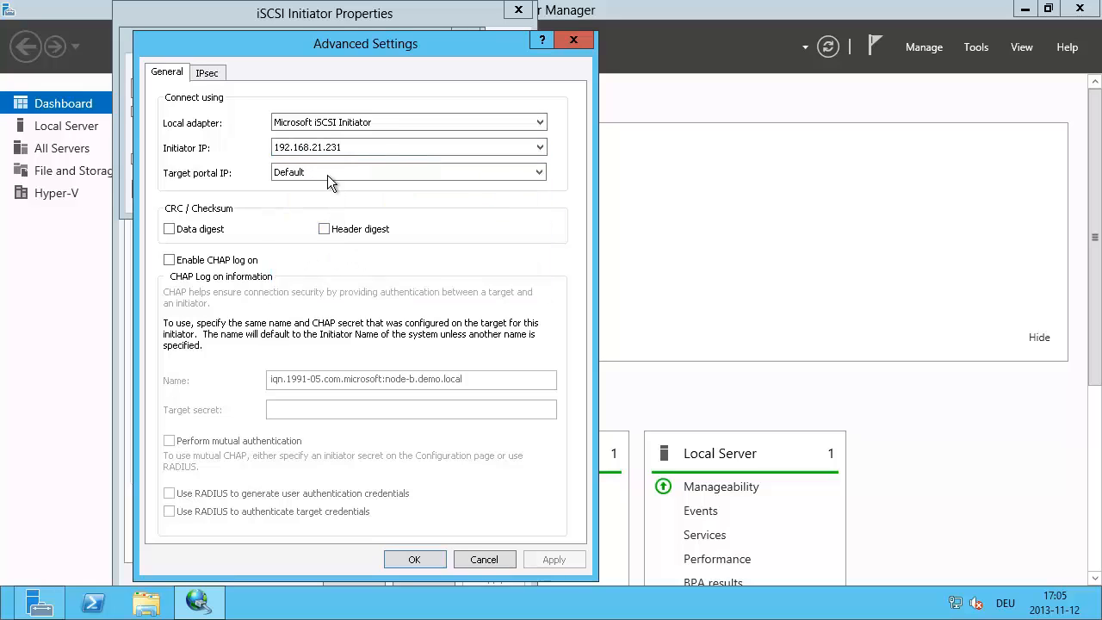
click(327, 173)
click(338, 198)
click(414, 558)
click(372, 195)
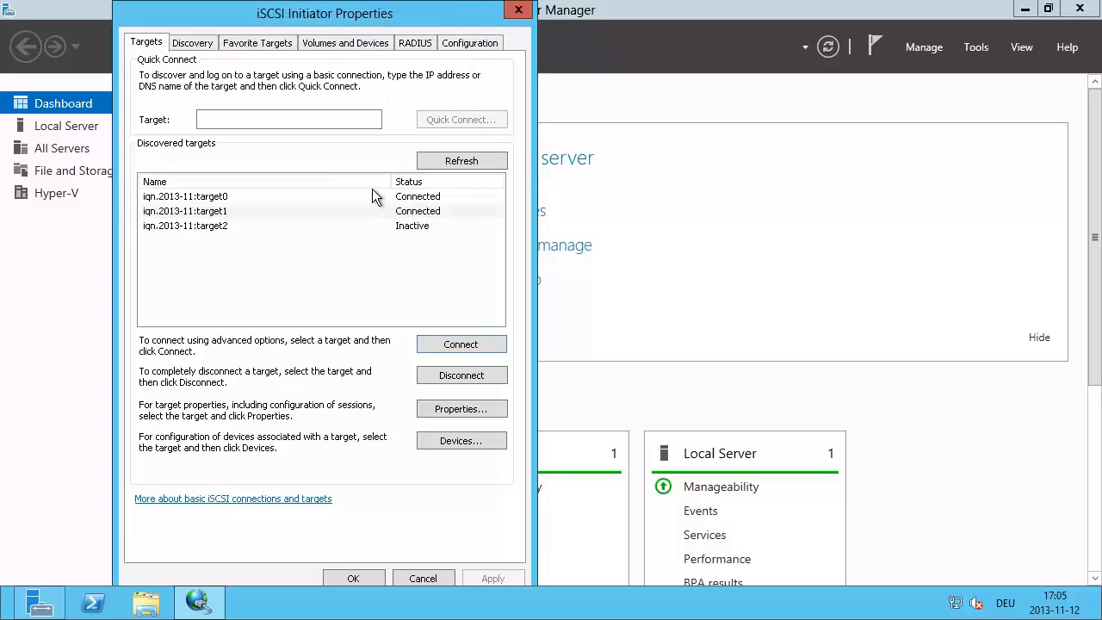
Step: Add a multi-path connection to target1 from 192.168.31.231 to portal 192.168.31.100 / 3260
click(207, 211)
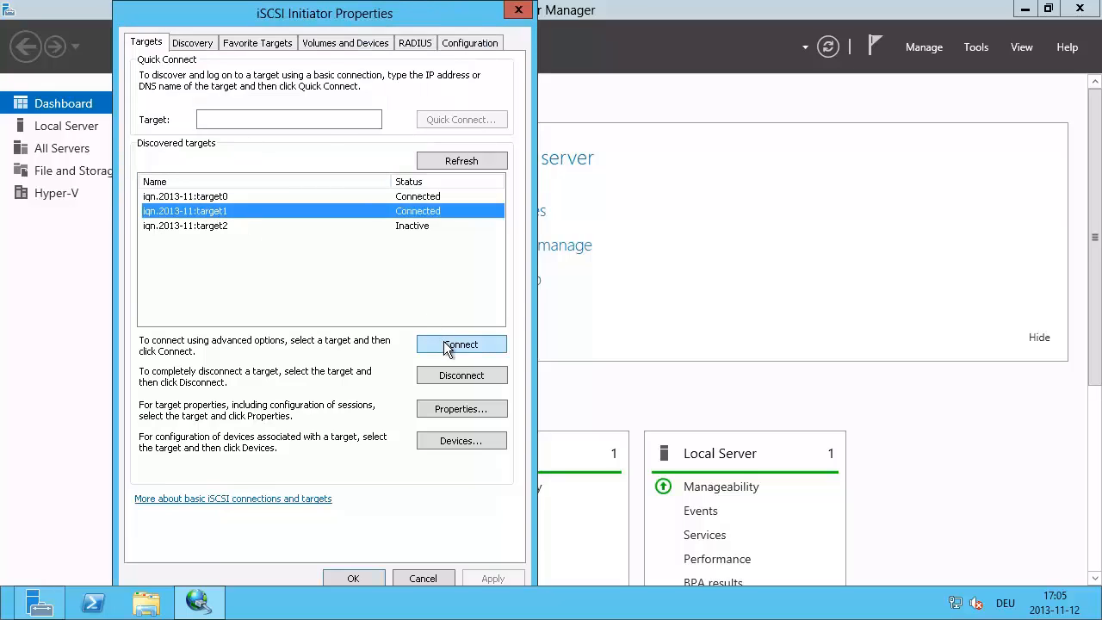
click(452, 344)
click(137, 159)
click(159, 190)
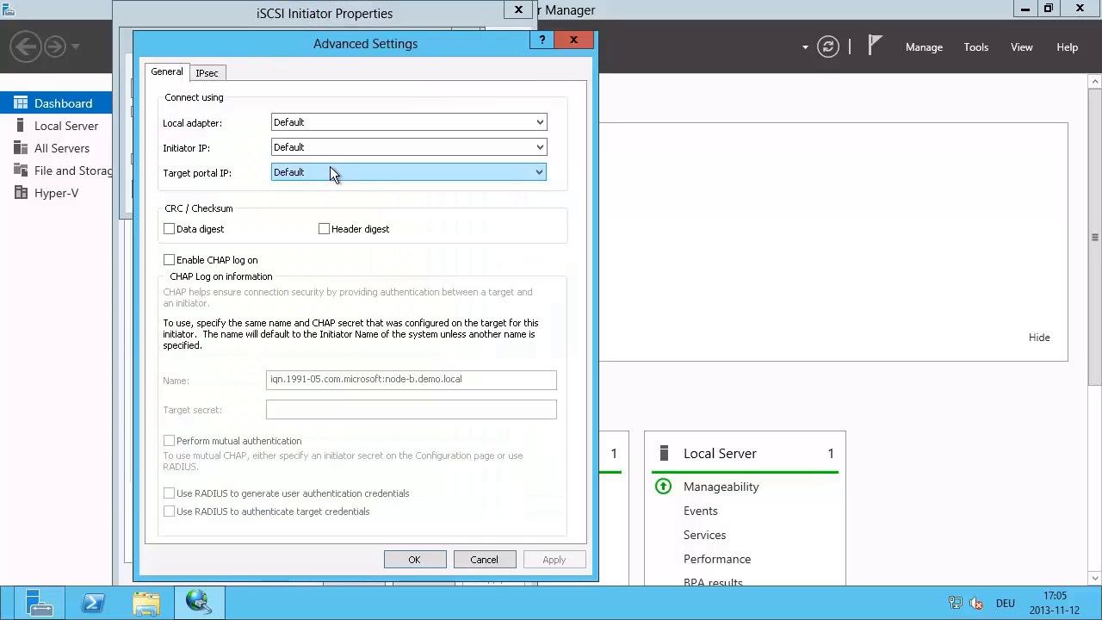
click(320, 122)
click(312, 149)
click(324, 145)
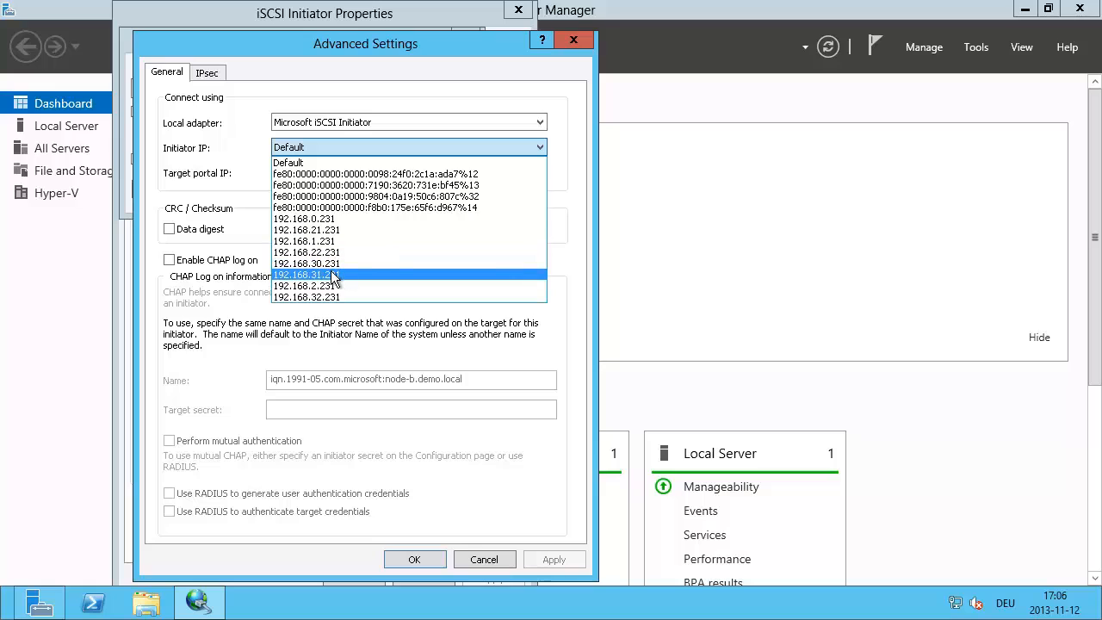
click(332, 275)
click(321, 173)
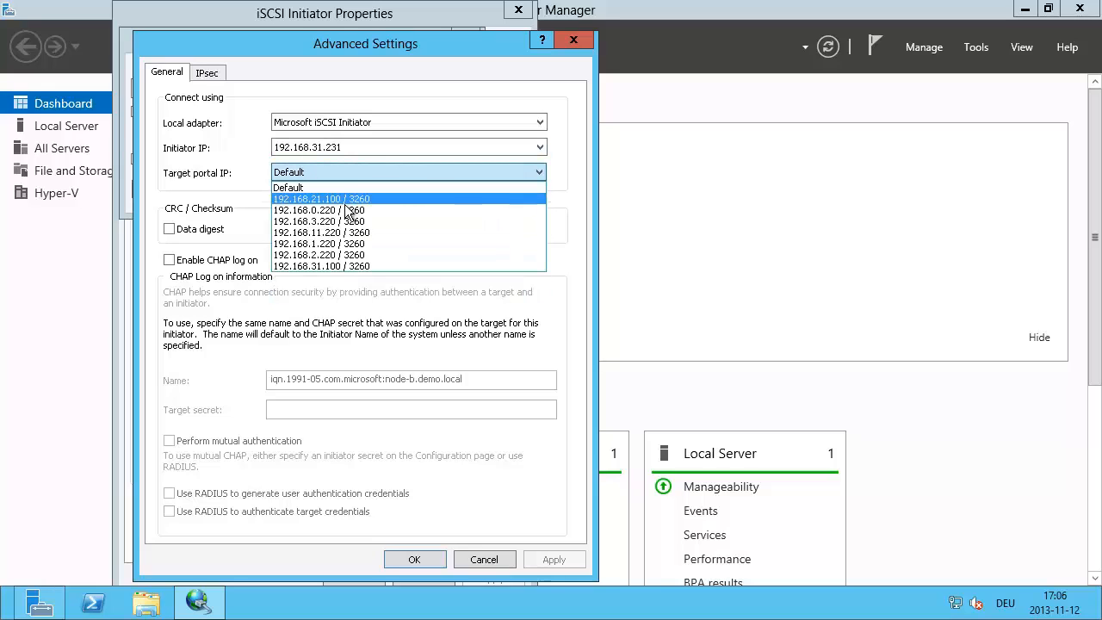
click(336, 266)
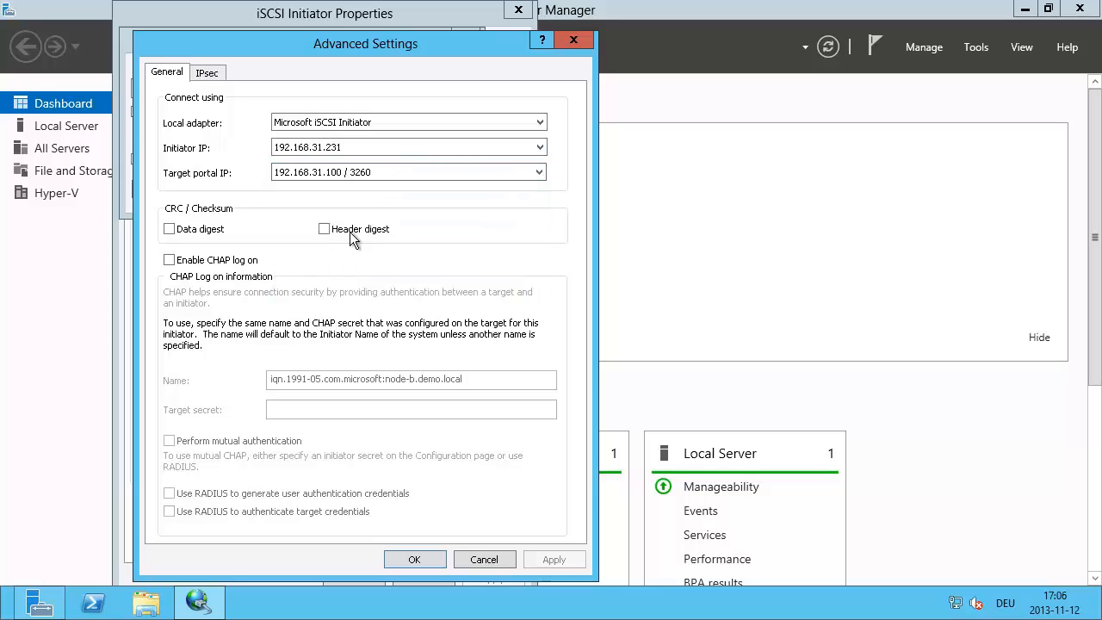
click(414, 557)
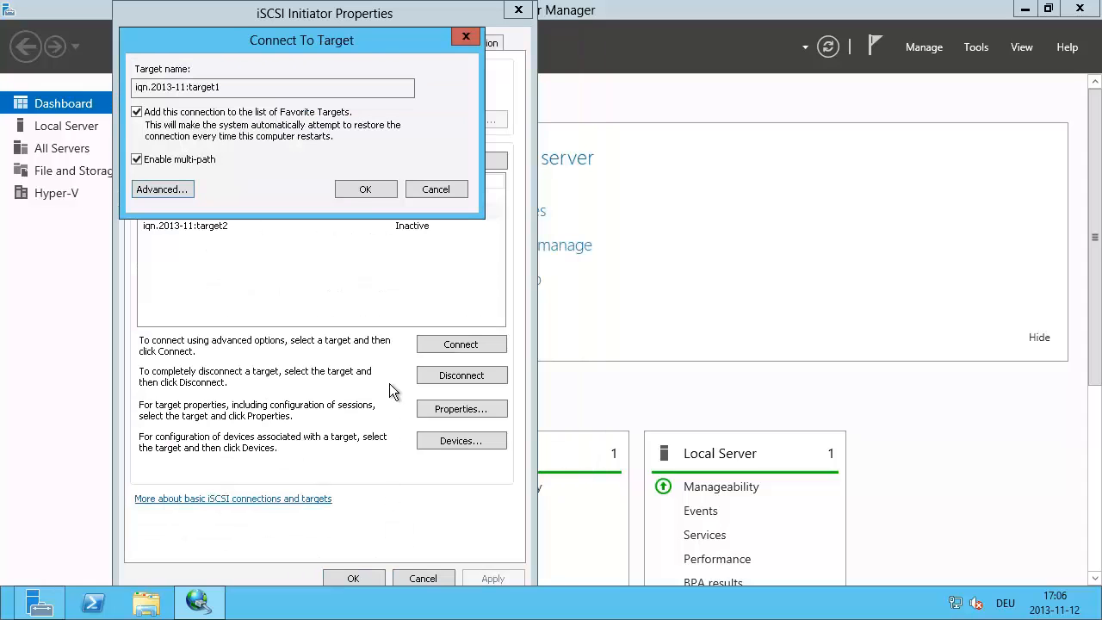
click(367, 193)
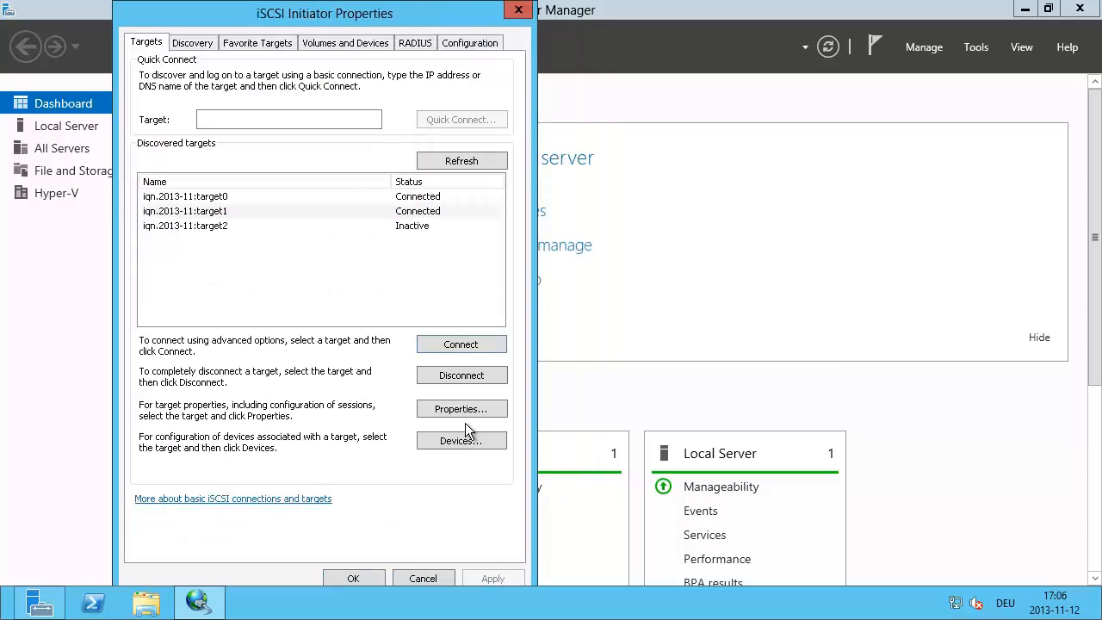
Step: Set up a multi-path Microsoft iSCSI Initiator connection for target2, 192.168.22.231 to 192.168.22.100 / 3260
key(Escape)
click(179, 225)
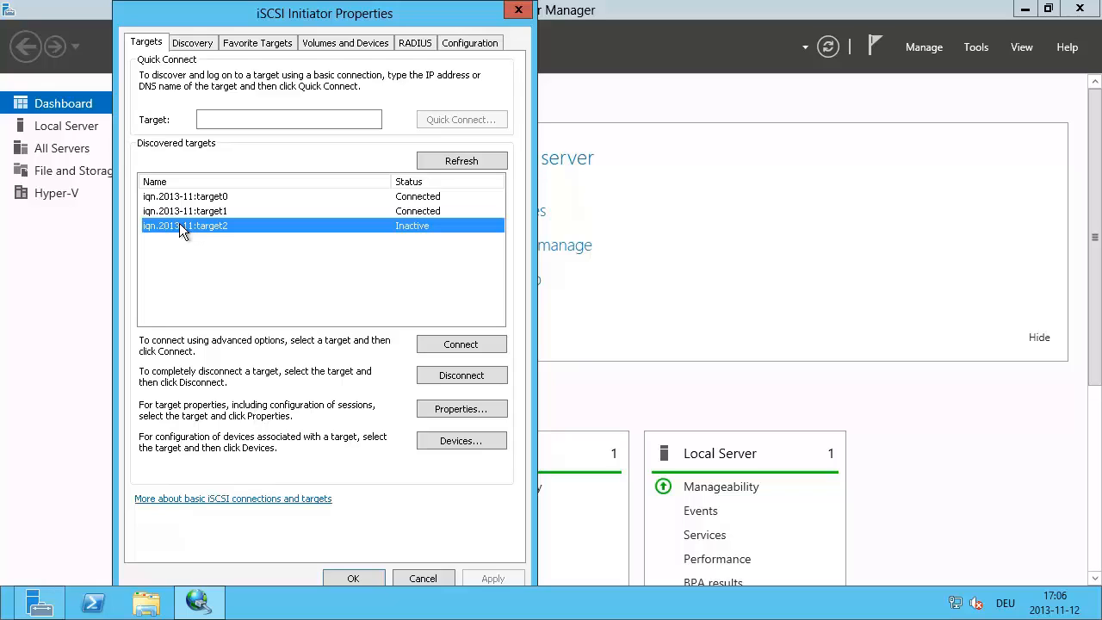
click(465, 343)
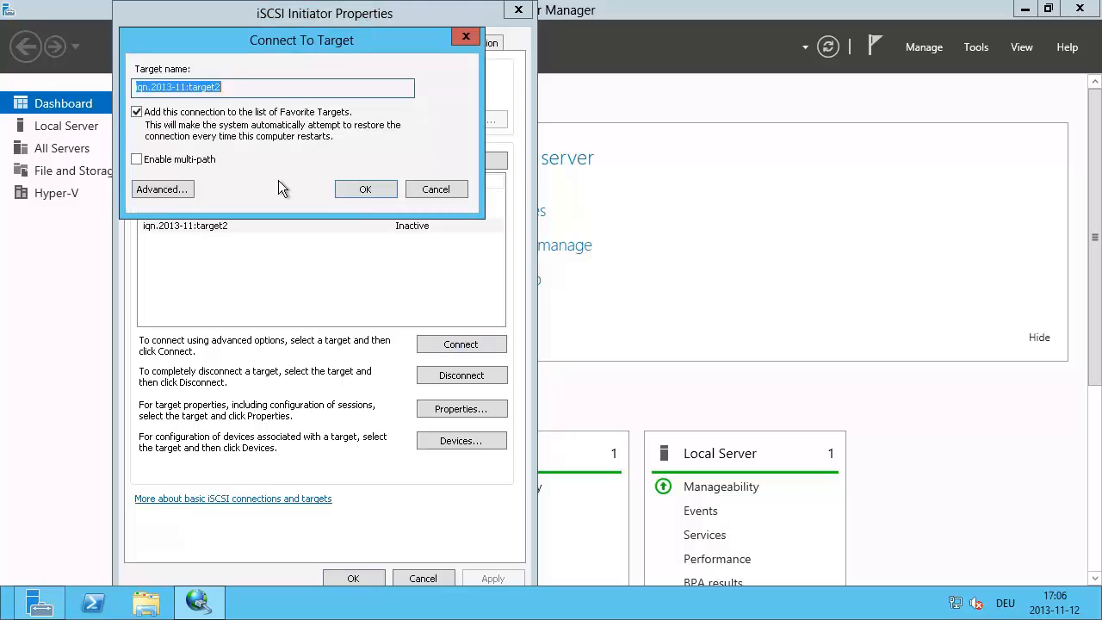
click(136, 160)
click(162, 189)
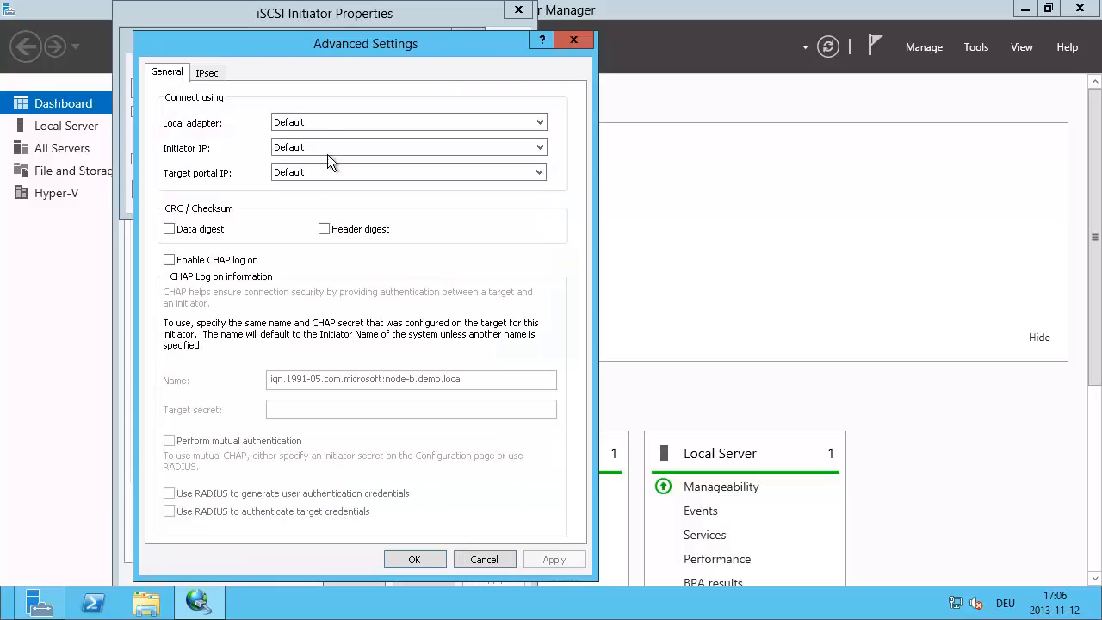
click(324, 122)
click(313, 149)
click(320, 149)
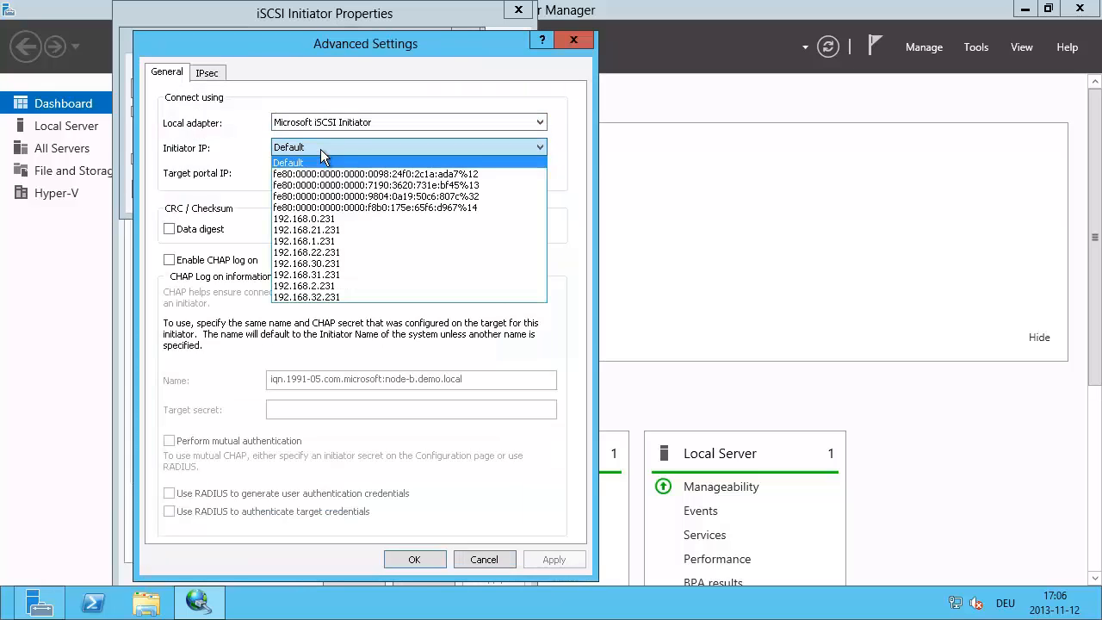
click(344, 253)
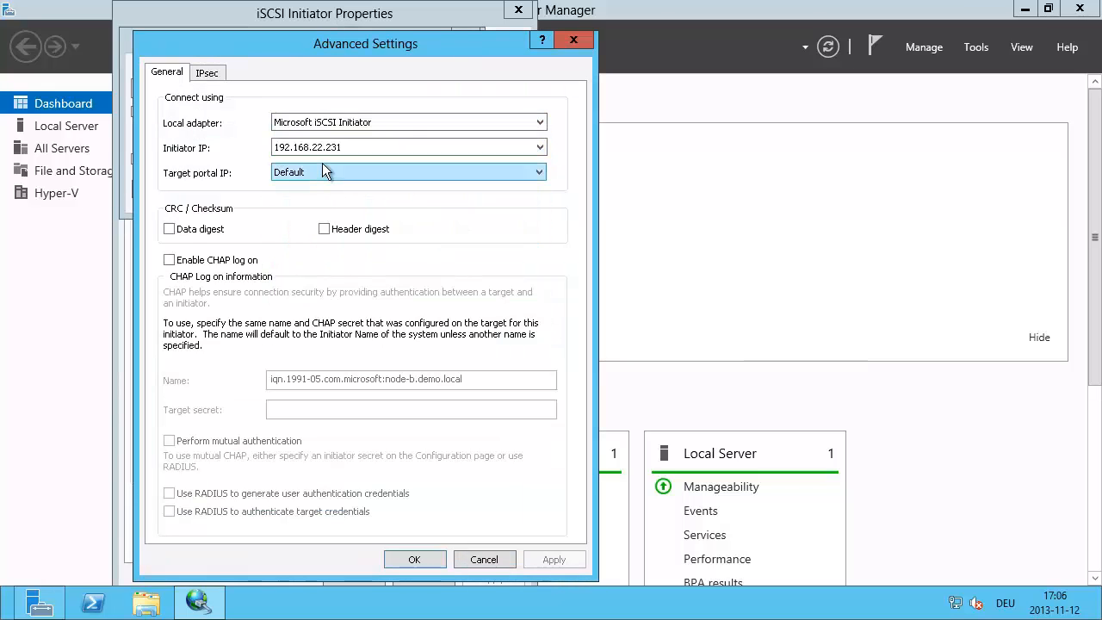
click(322, 171)
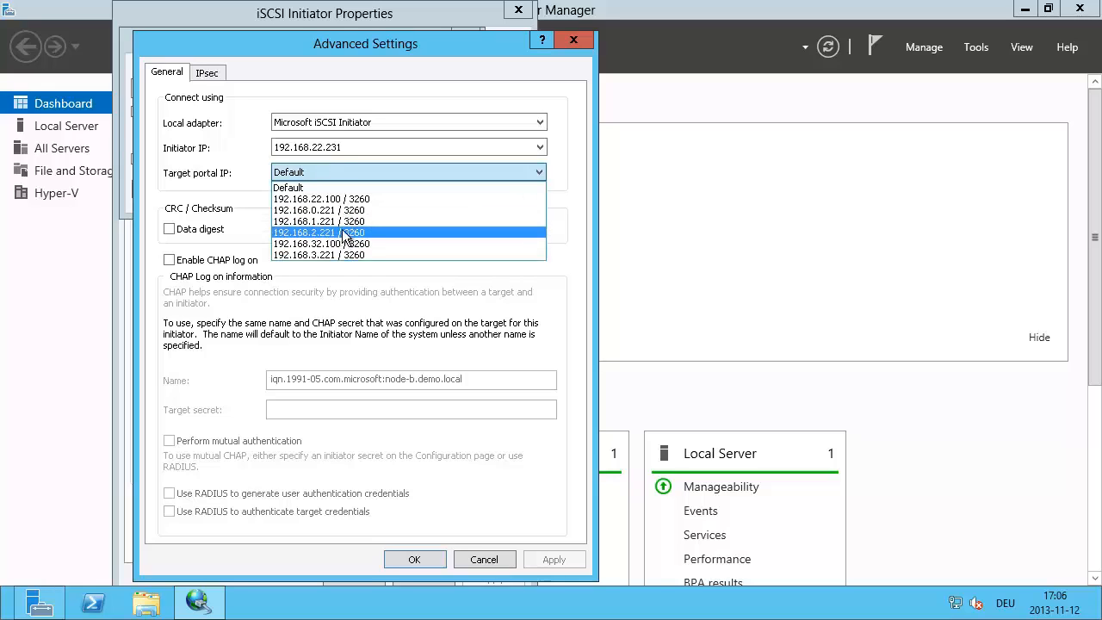
click(351, 200)
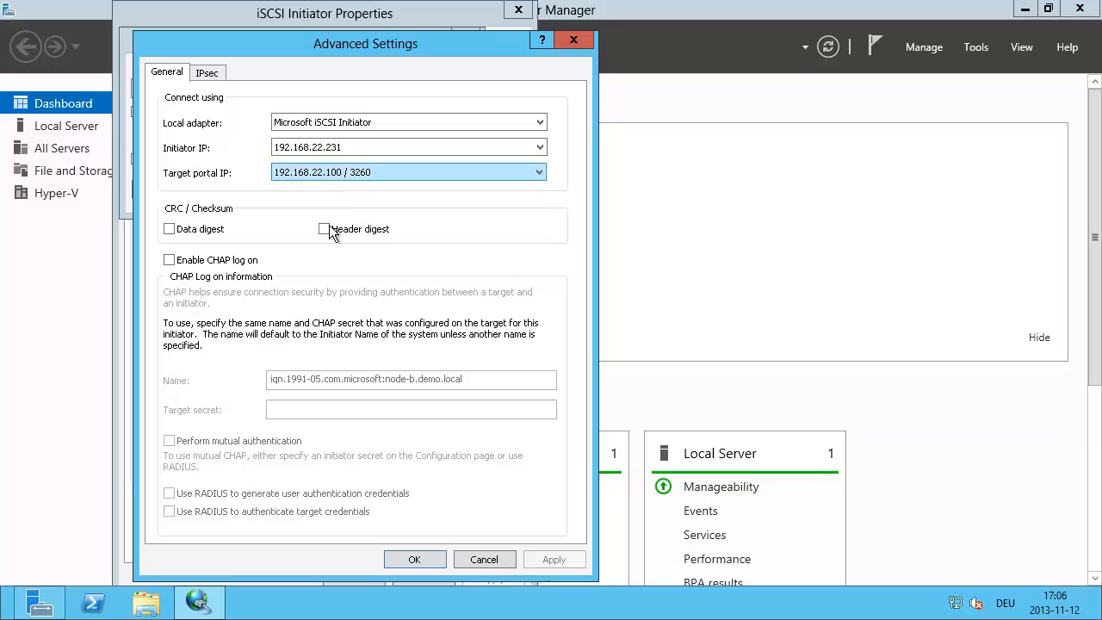
click(415, 560)
Step: Give target2 a second multi-path route, 192.168.32.231 to portal 192.168.32.100 / 3260, and close iSCSI Initiator
click(361, 189)
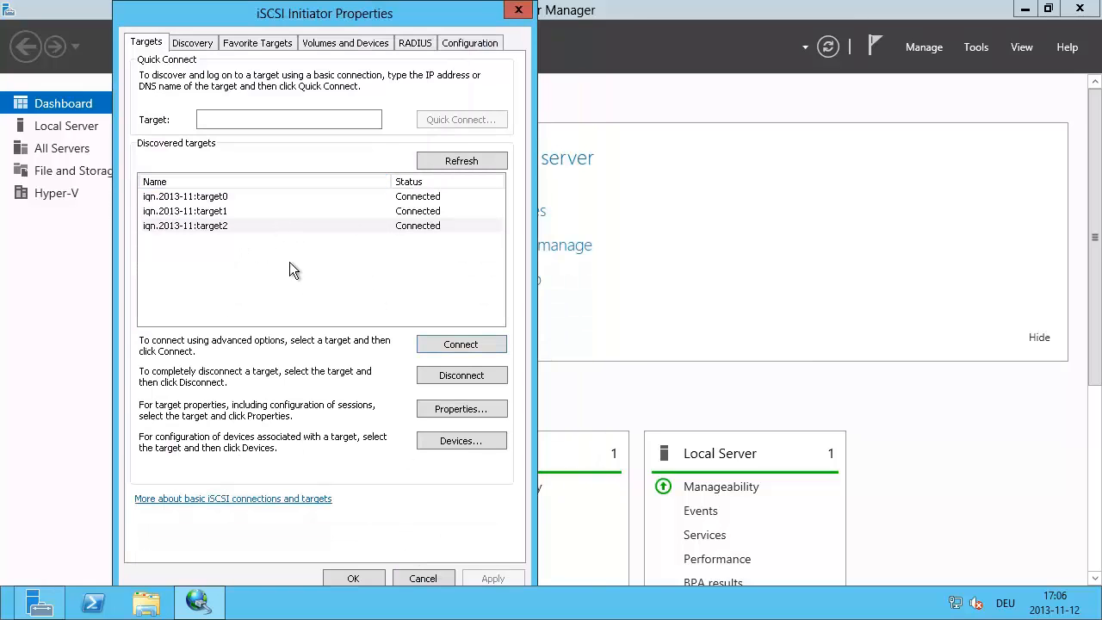
click(438, 344)
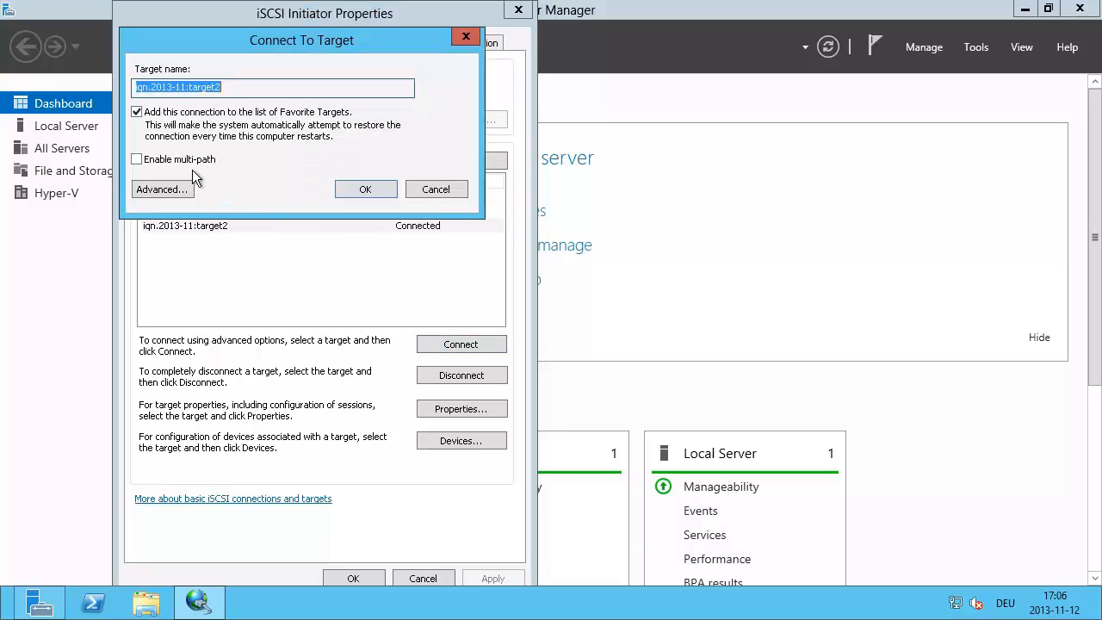
click(148, 164)
click(165, 189)
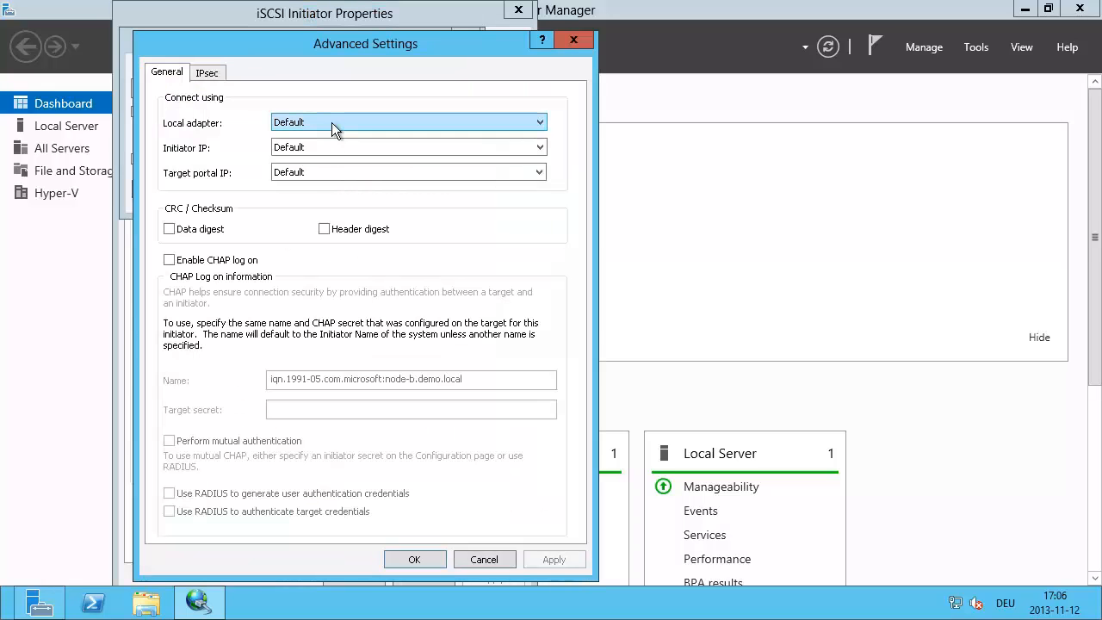
click(332, 122)
click(322, 149)
click(394, 148)
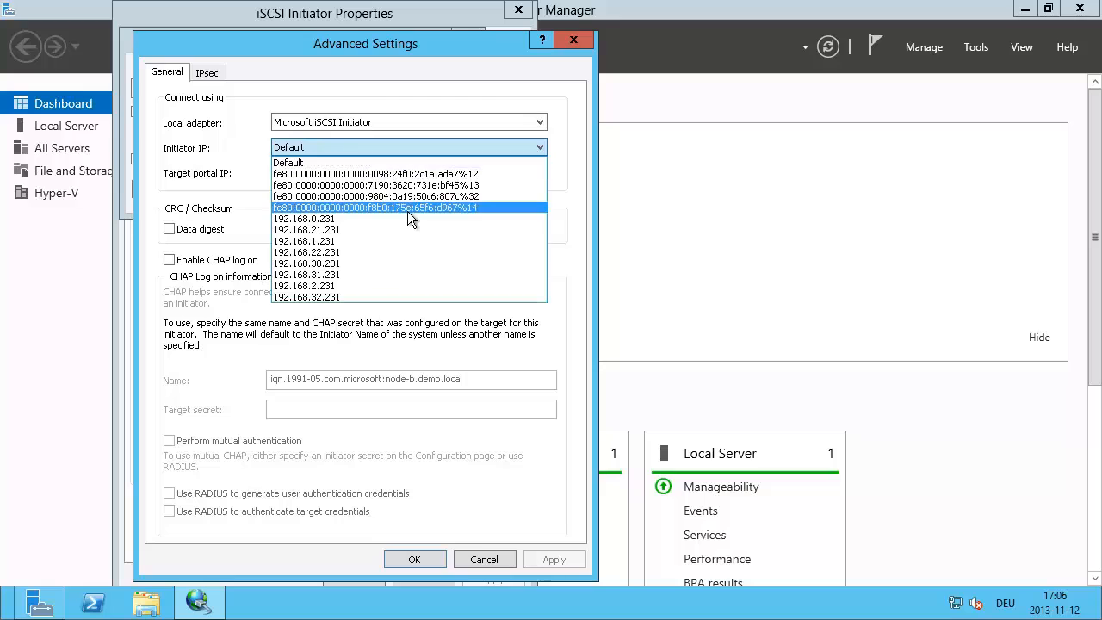
click(337, 296)
click(328, 169)
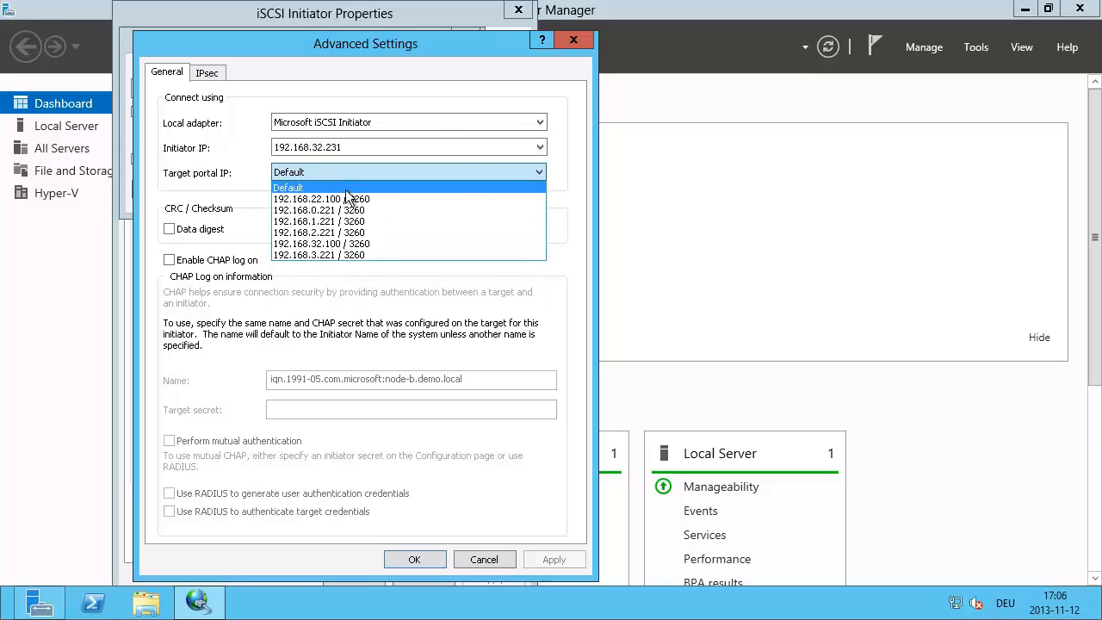
click(347, 245)
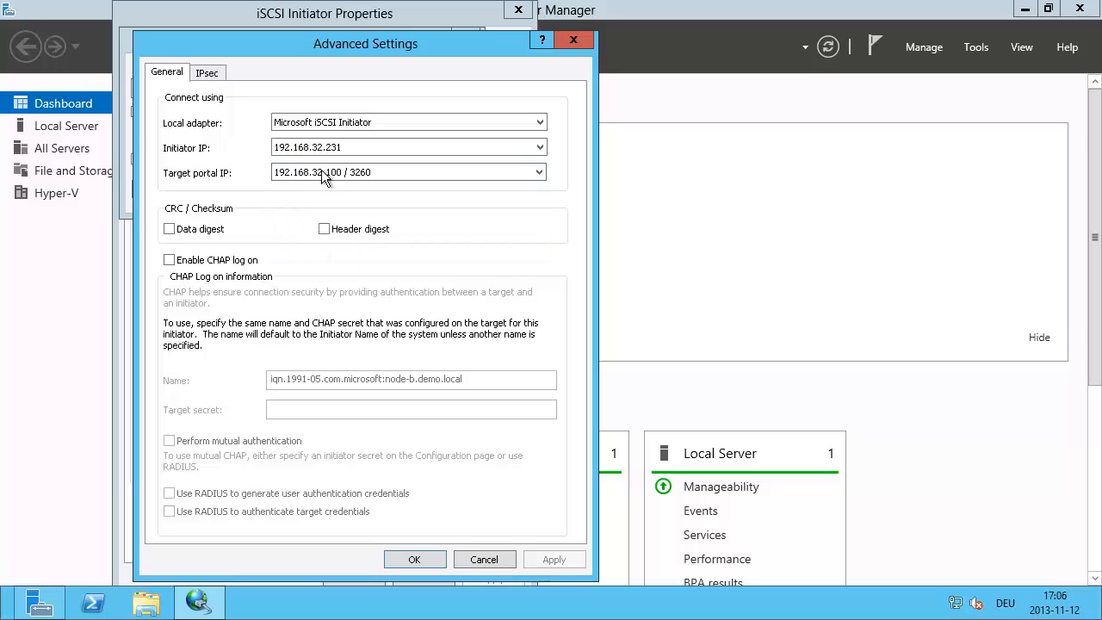
click(416, 559)
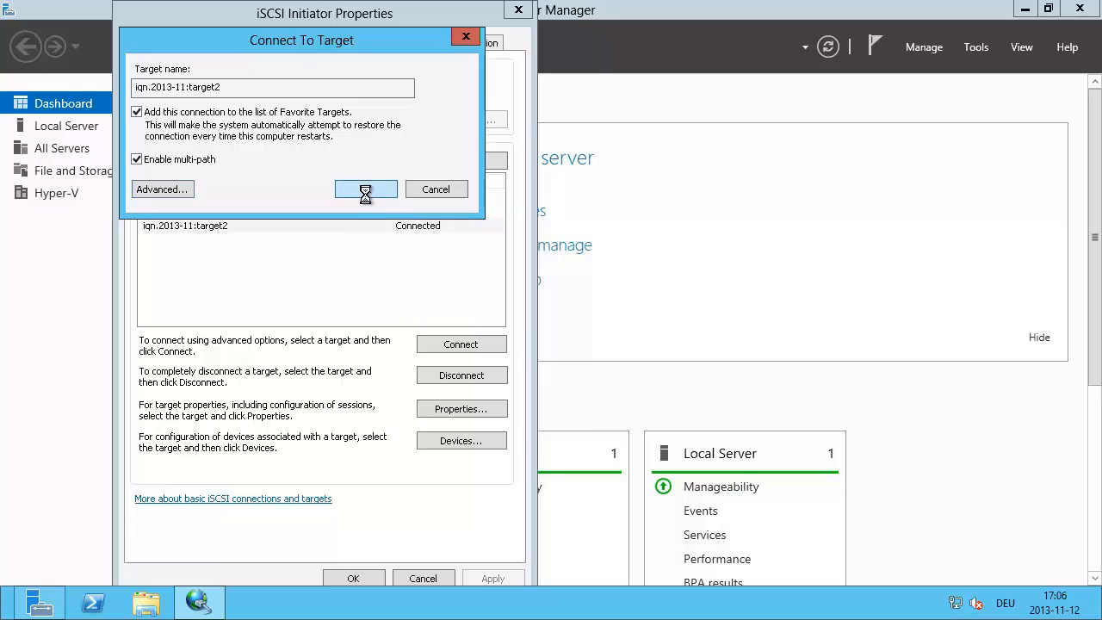
click(354, 577)
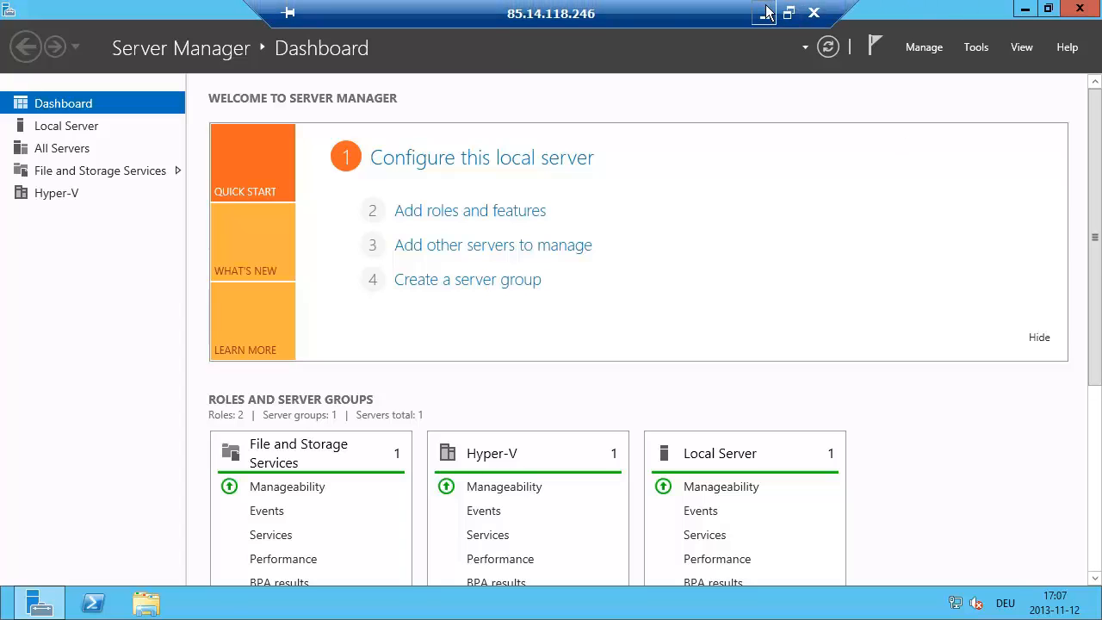
Step: Minimize the remote session and Firefox, then open the Tools menu in the AD DS server's Server Manager
click(765, 12)
key(alt+Tab)
key(alt+Tab)
key(alt+Tab)
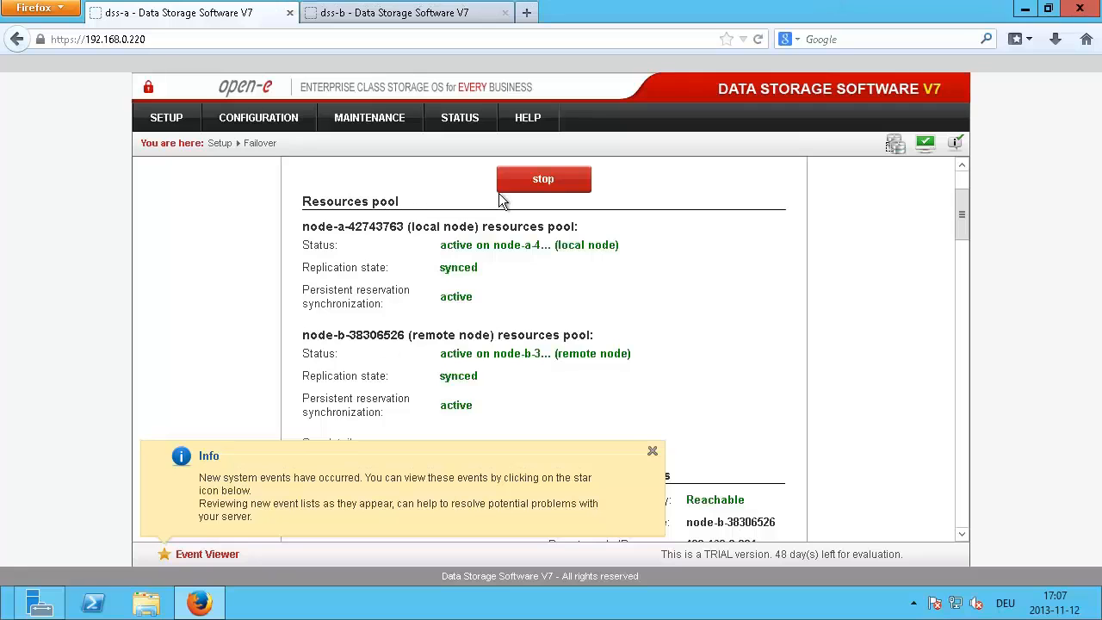
click(1023, 10)
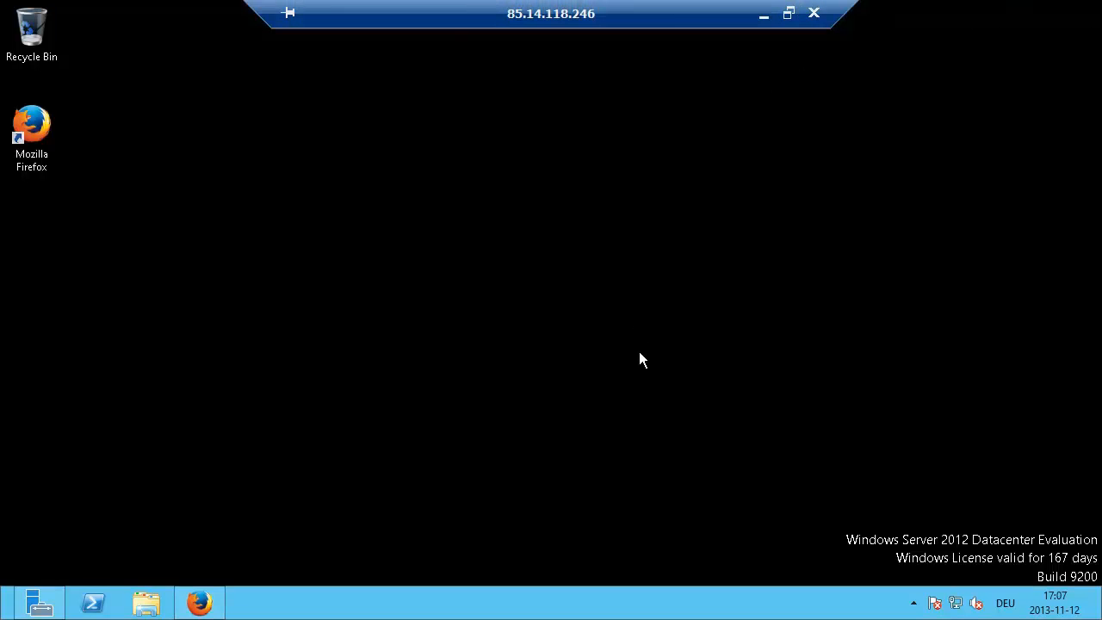
click(39, 603)
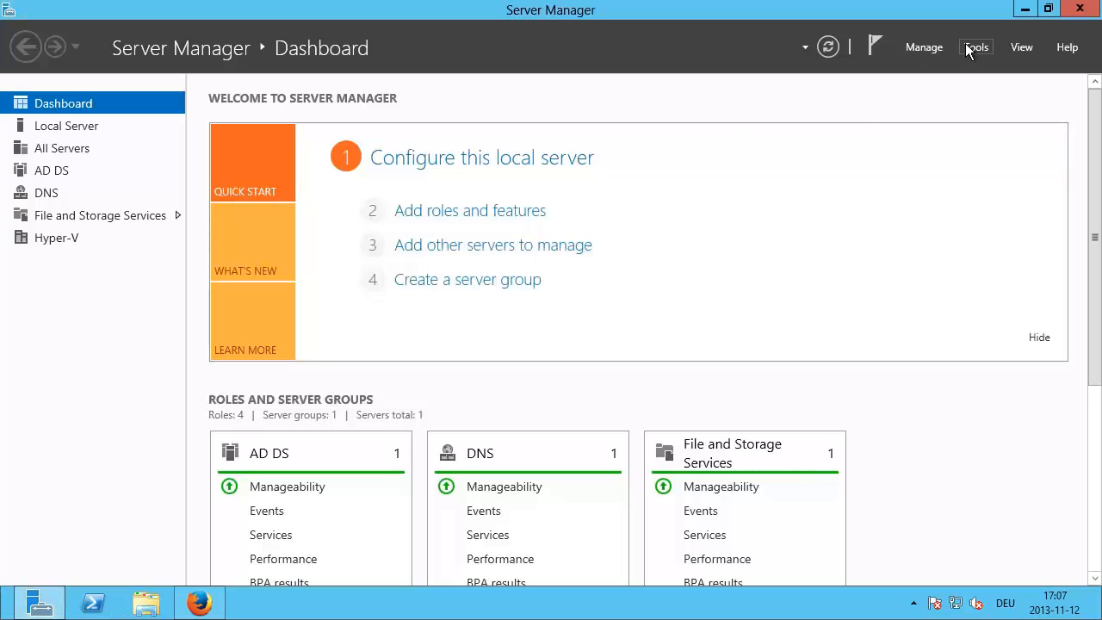
click(975, 47)
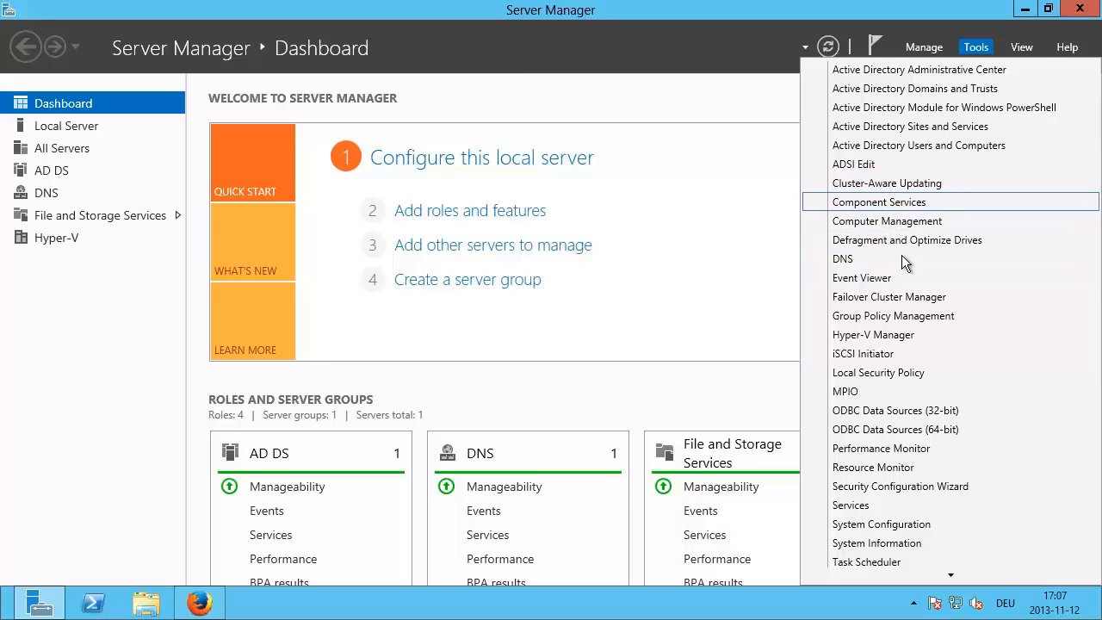
Step: Launch Failover Cluster Manager from Tools and start the Validate a Configuration Wizard
click(877, 301)
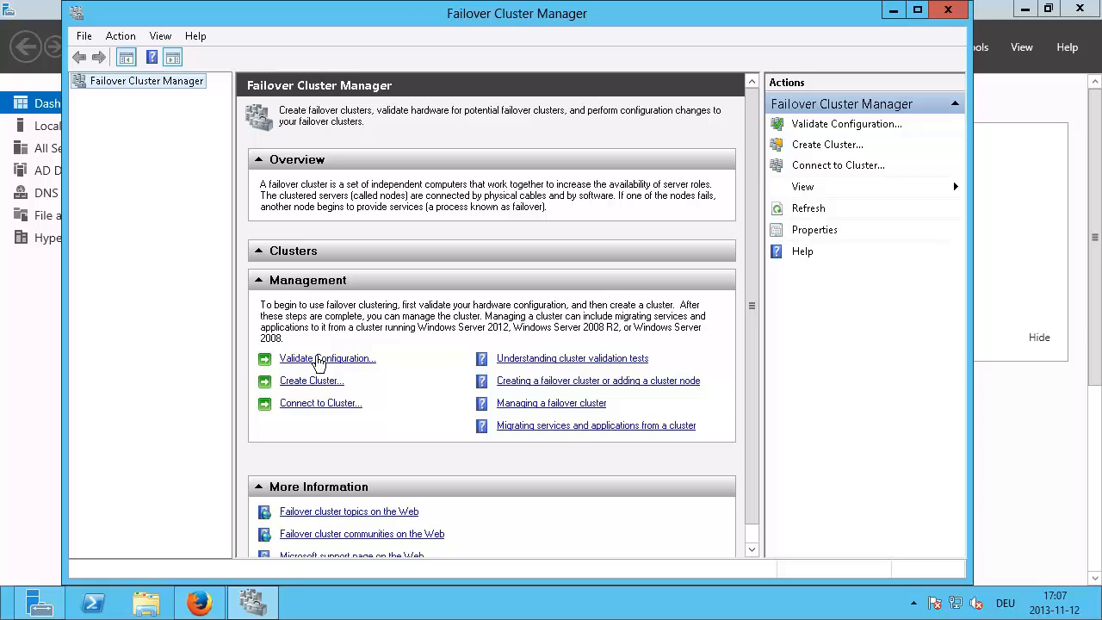
click(319, 360)
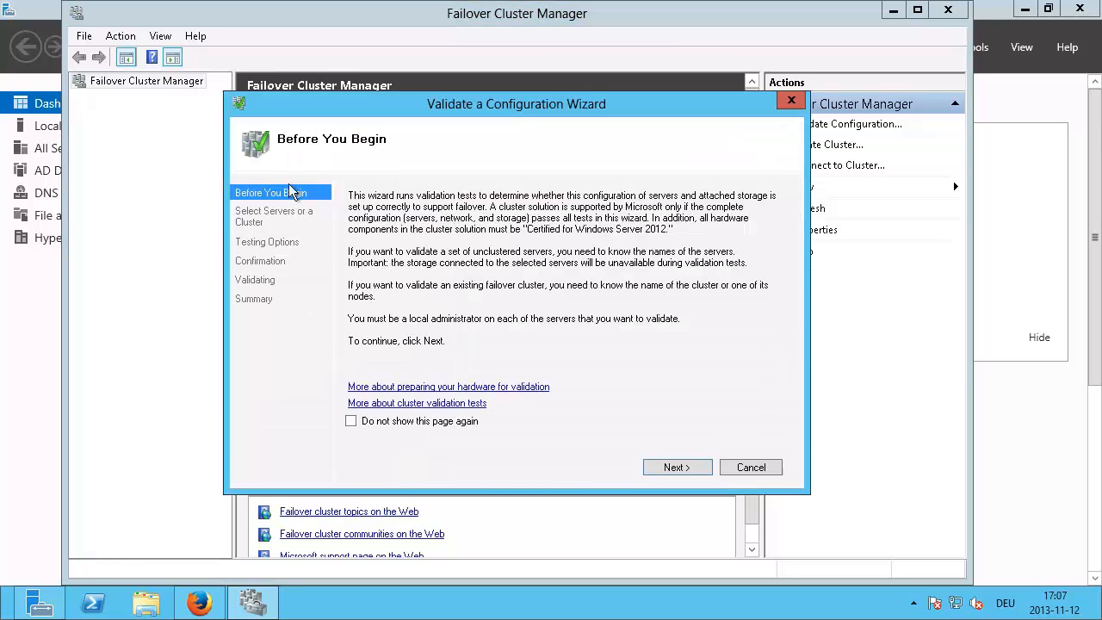
Step: Add servers node-a and node-b, keep Run all tests, and start the validation
click(669, 469)
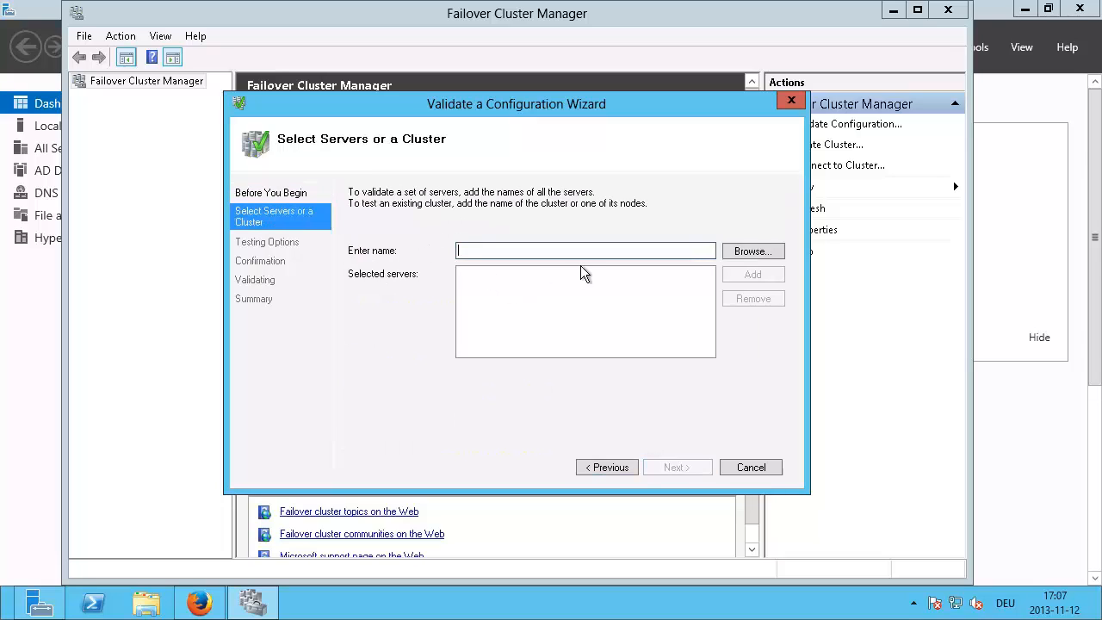
text(node-a)
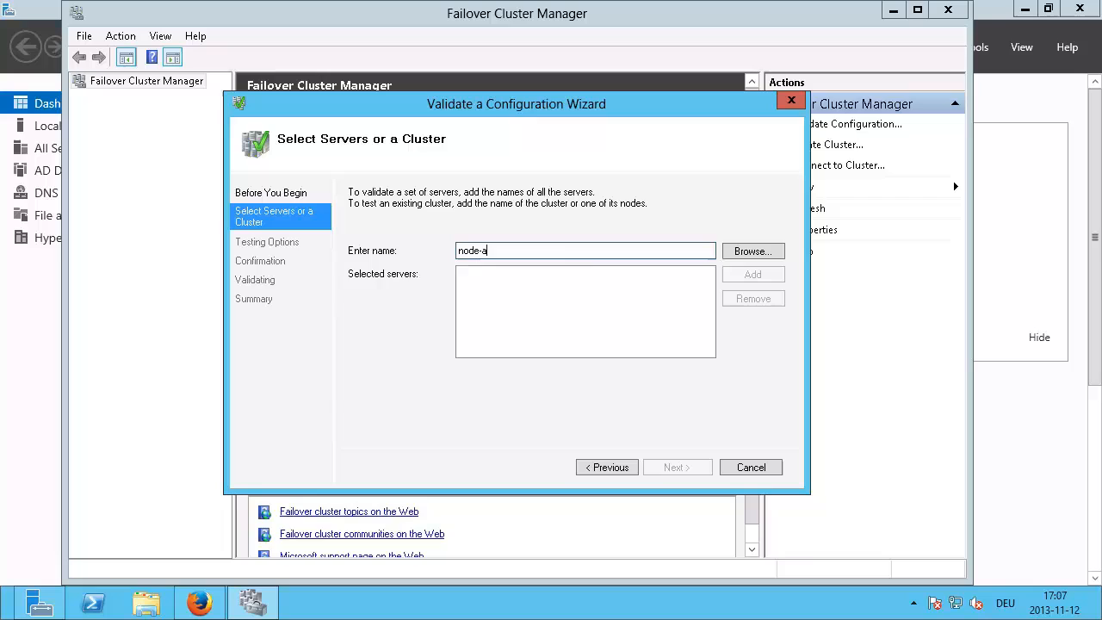
key(Return)
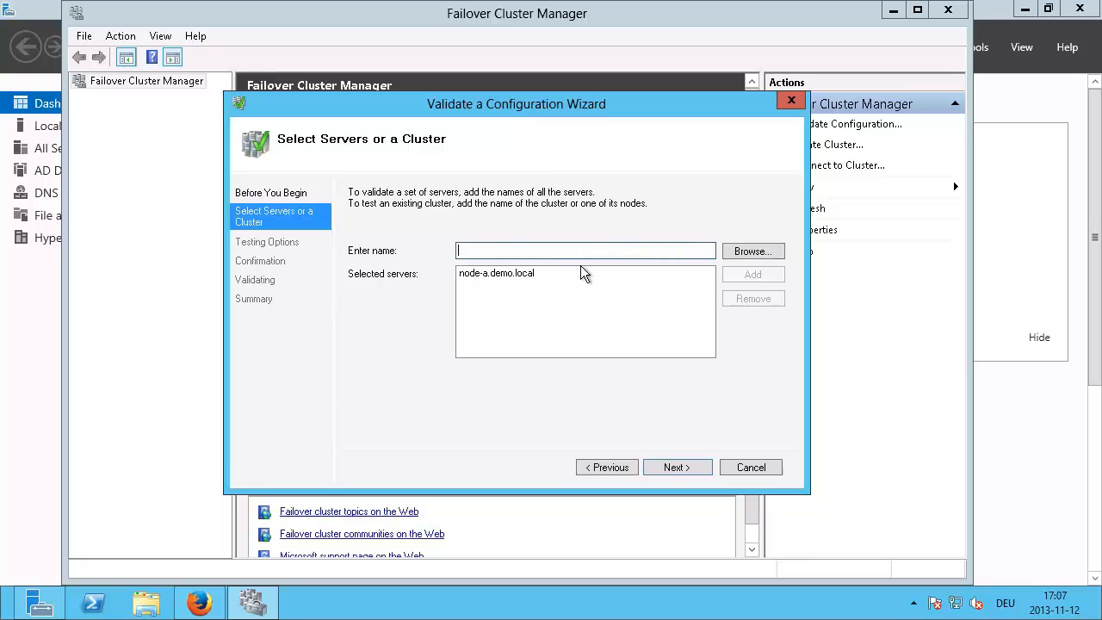
text(node-b)
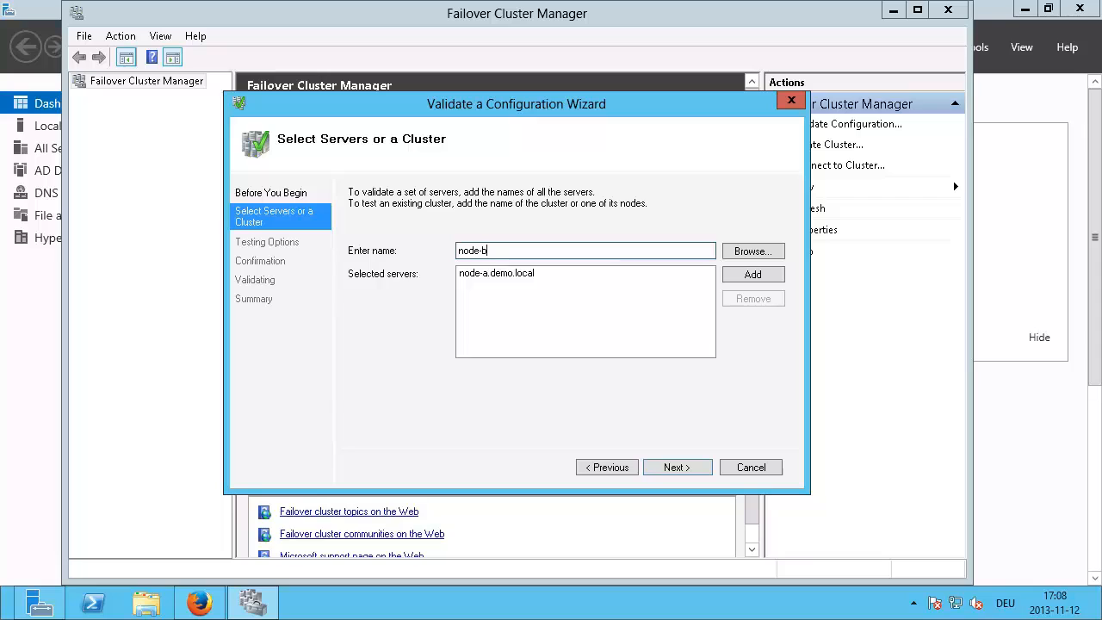
key(Return)
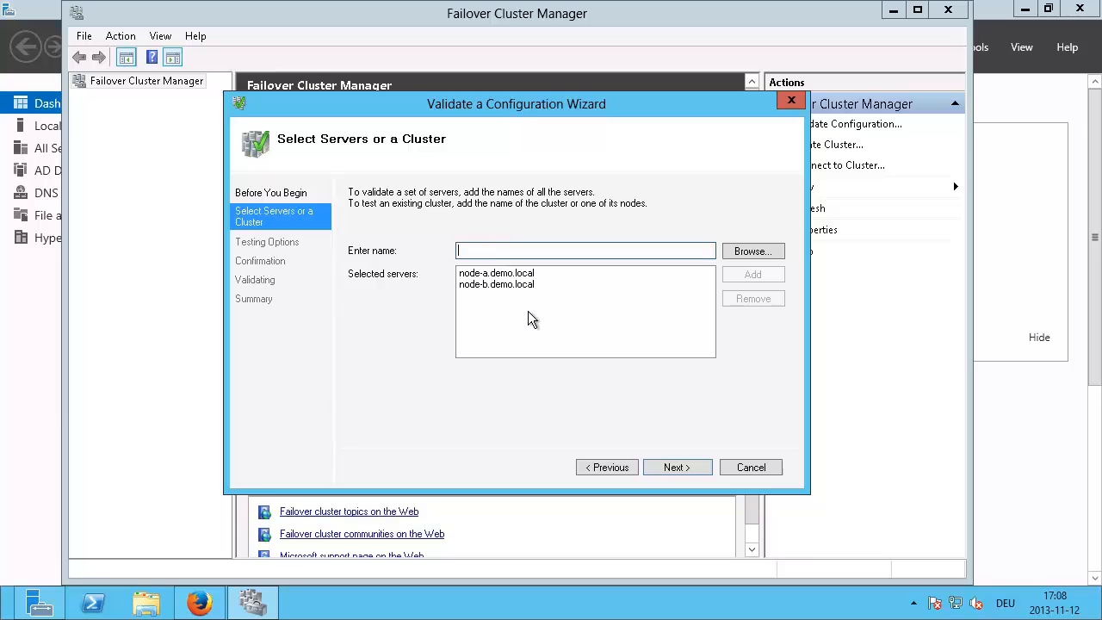
click(670, 469)
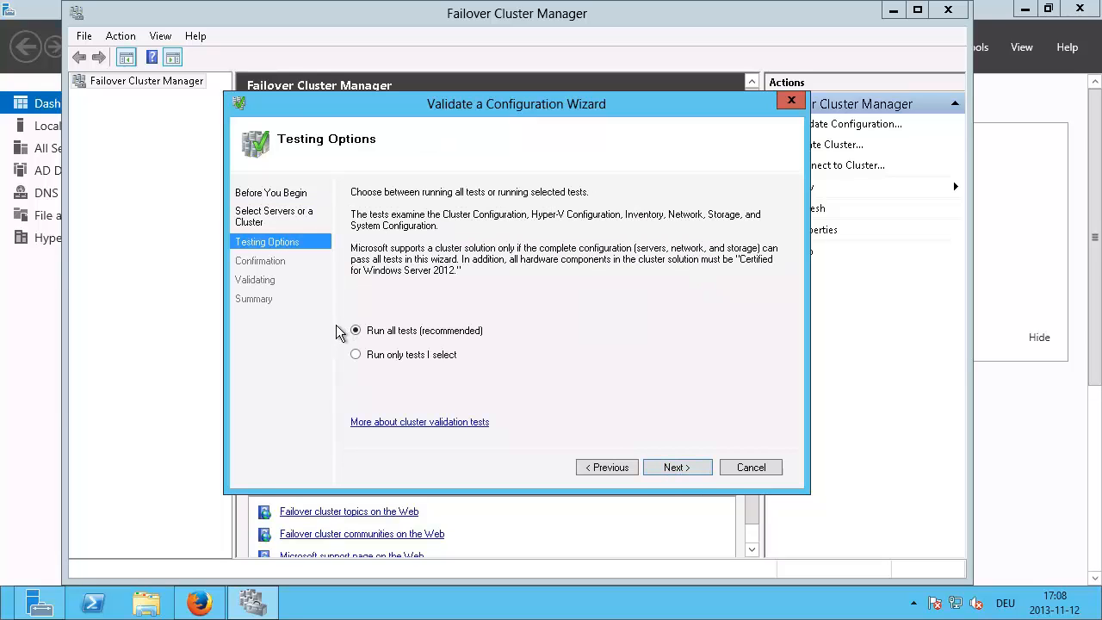
click(676, 469)
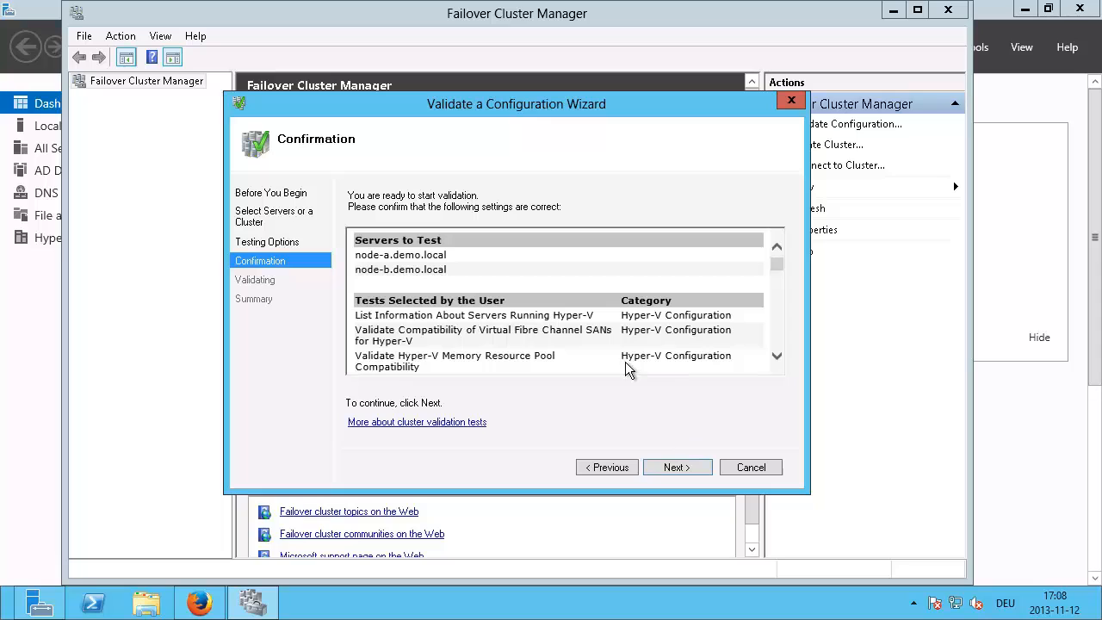
click(680, 466)
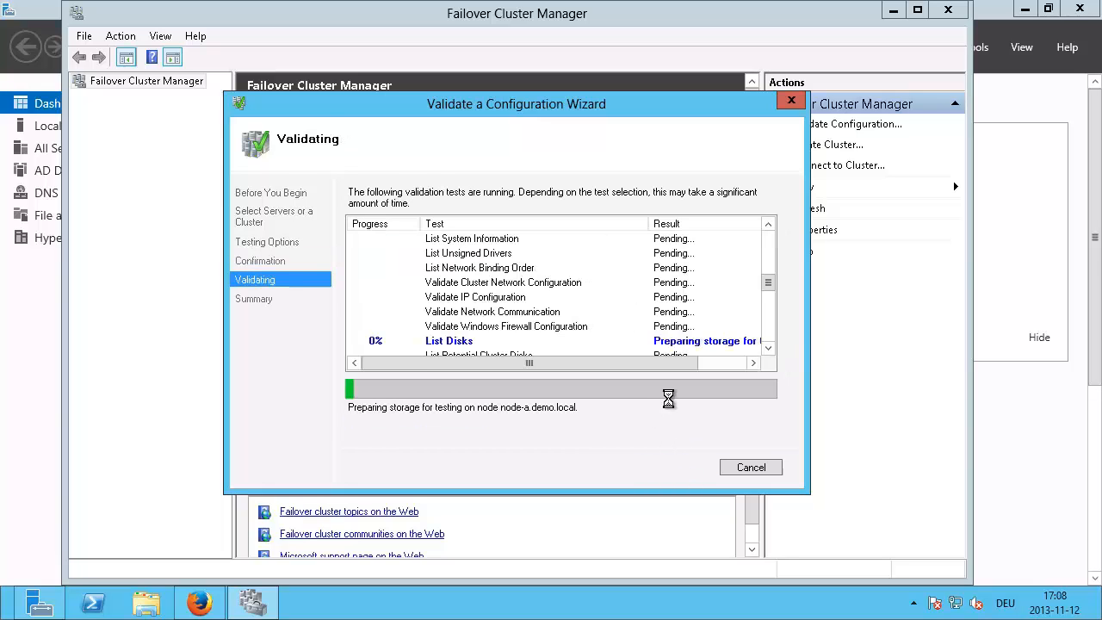
Step: Move the validation wizard to the top of the screen, enlarge it, then minimize the remote session
drag(400, 115, 362, 25)
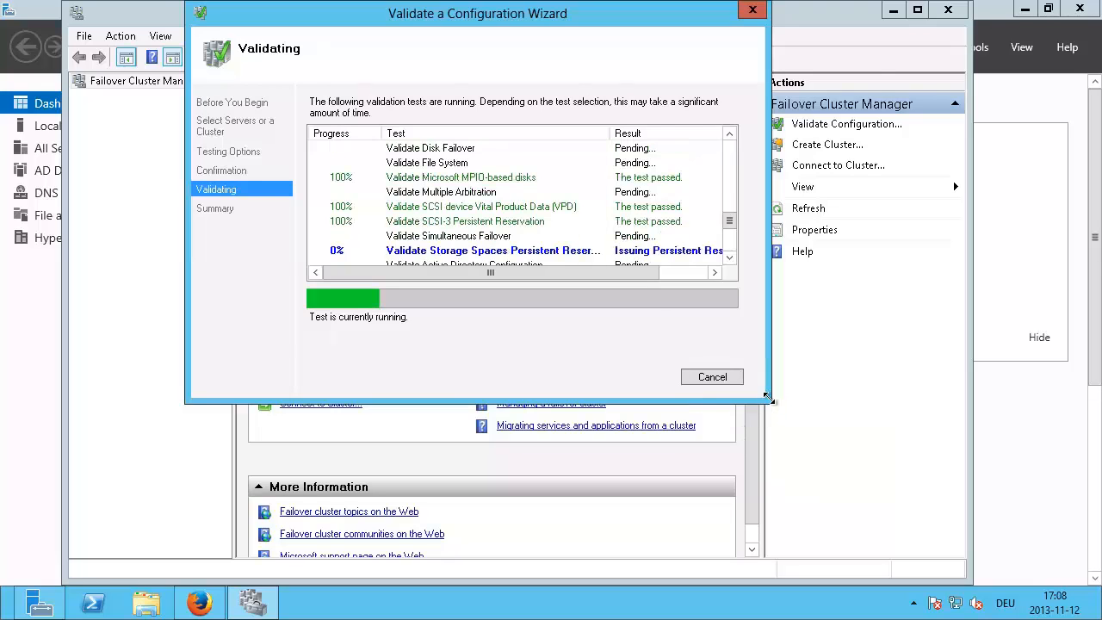
drag(771, 402, 1046, 566)
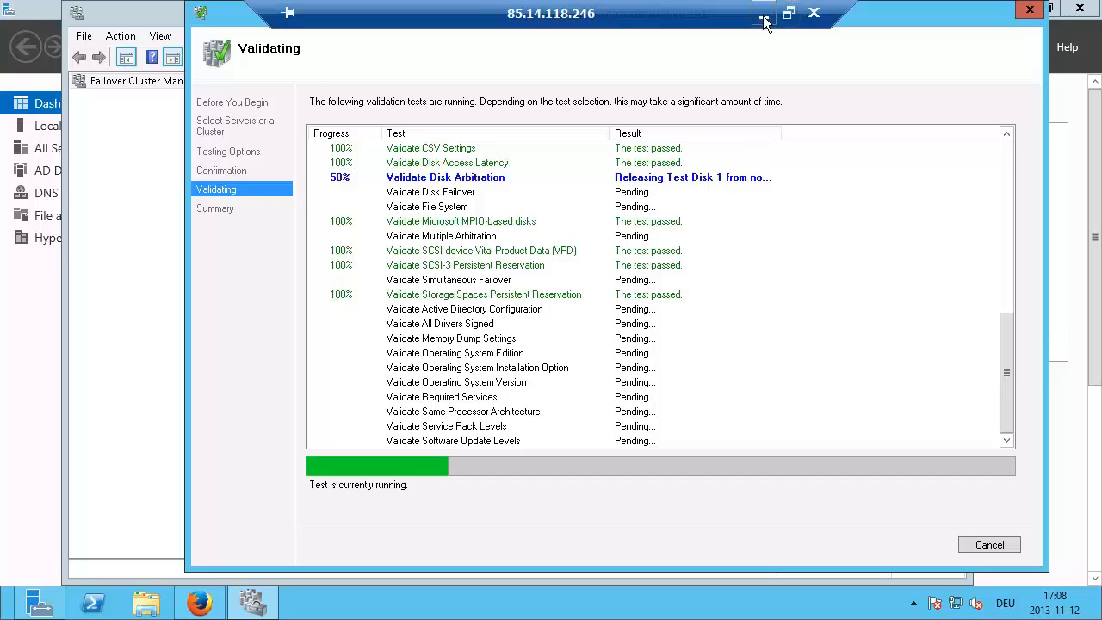
click(767, 12)
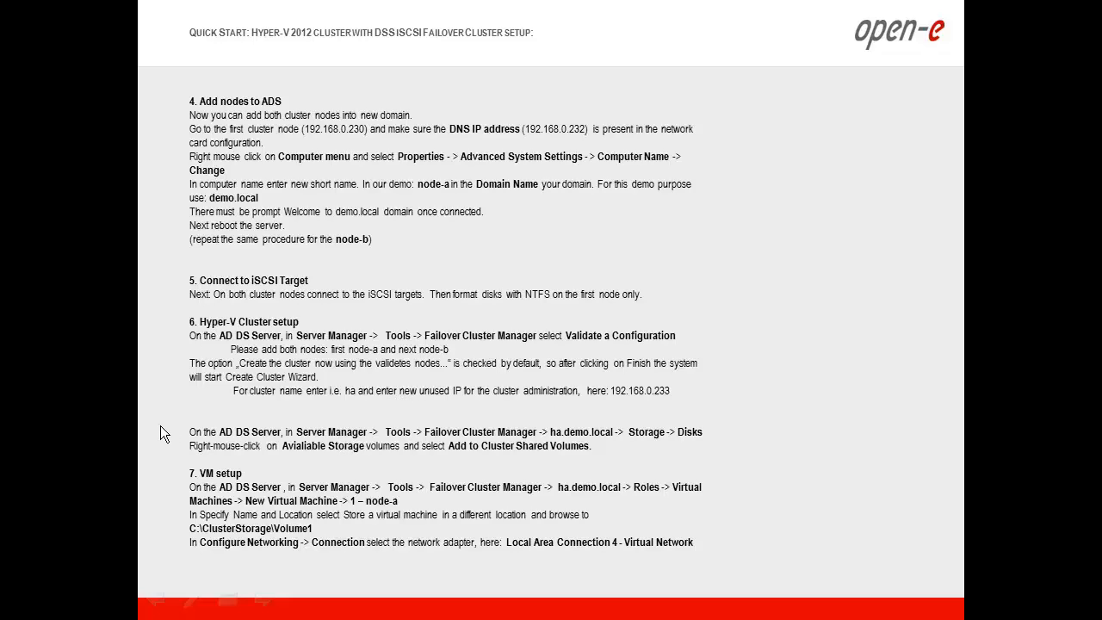
Step: Advance the slideshow to the Open-E DSS V7 Active-Active iSCSI Failover Hyper-V cluster diagram
click(229, 494)
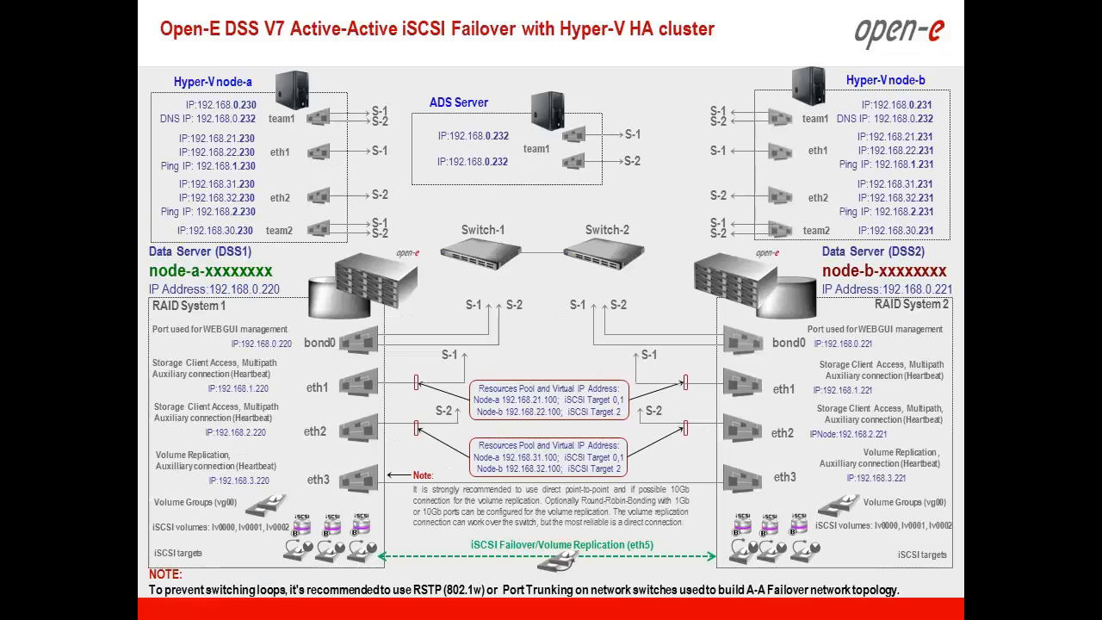
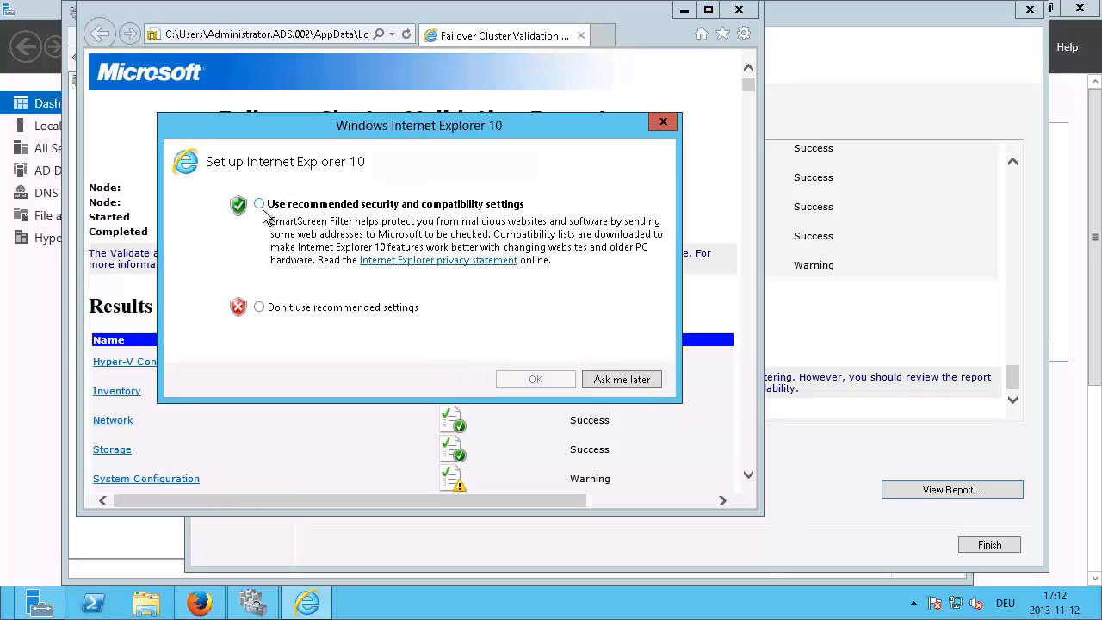
Step: Review the Software Update Levels result showing node-a lacks KB2820197, then close the report
click(610, 386)
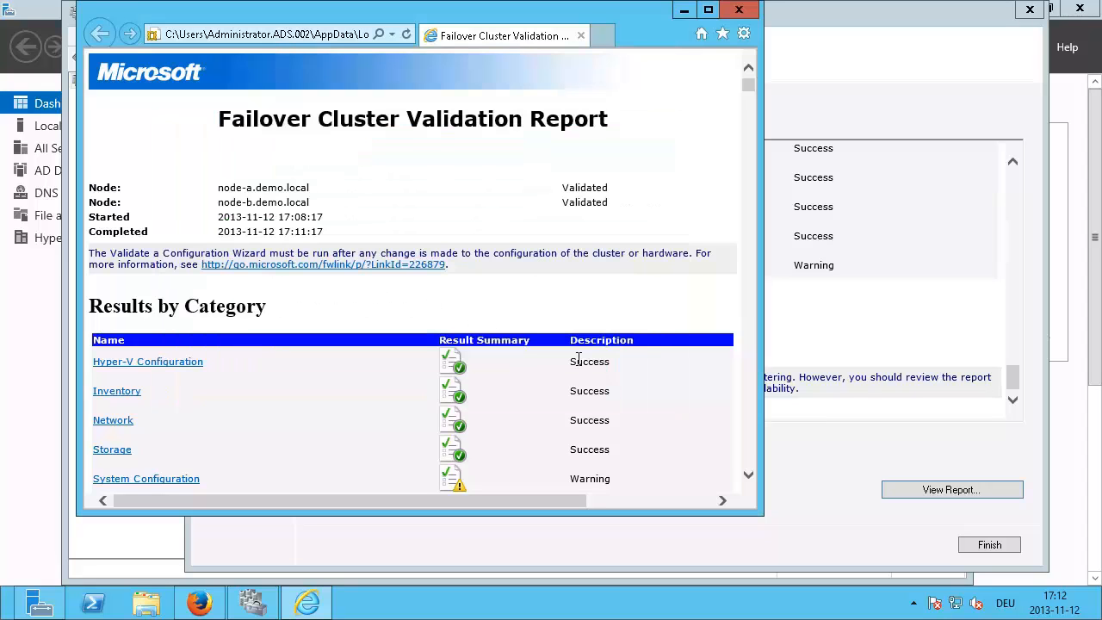
click(129, 480)
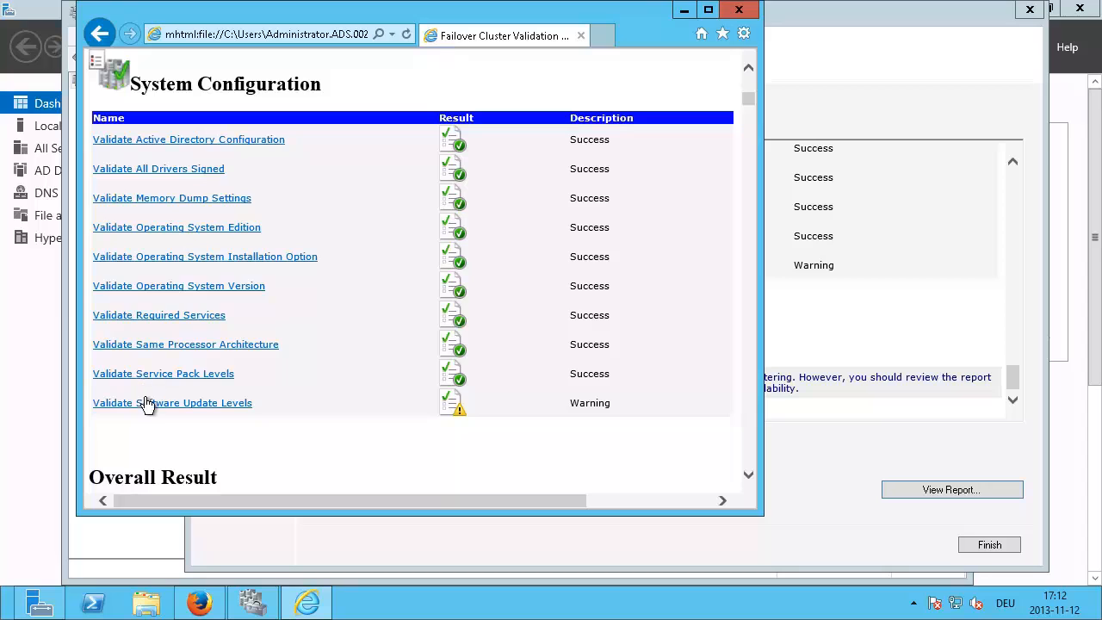
click(146, 402)
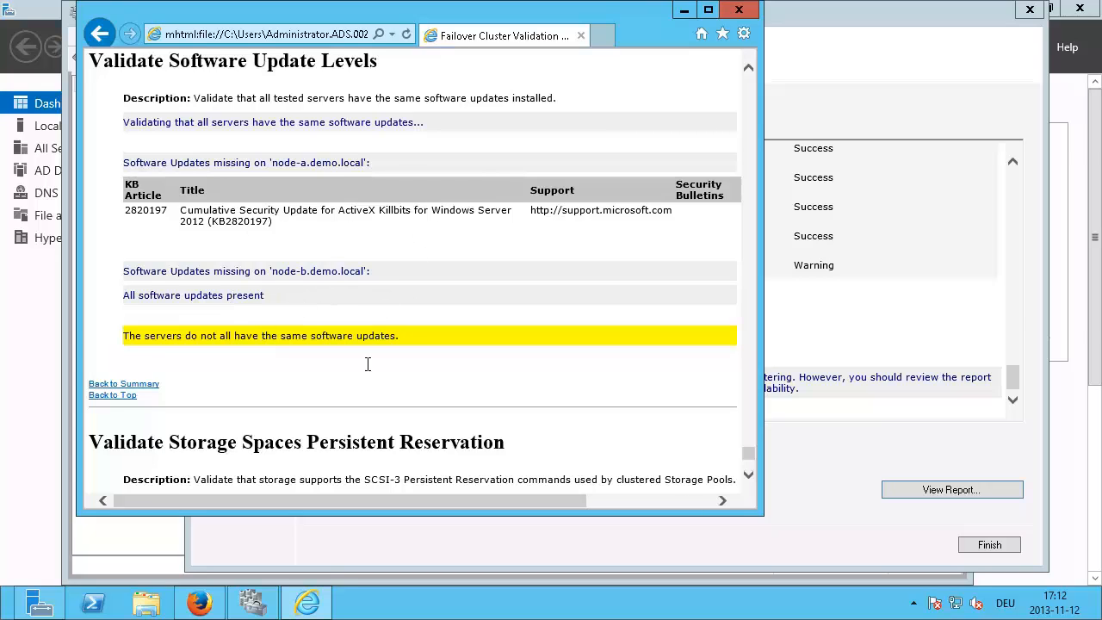
drag(760, 513, 902, 552)
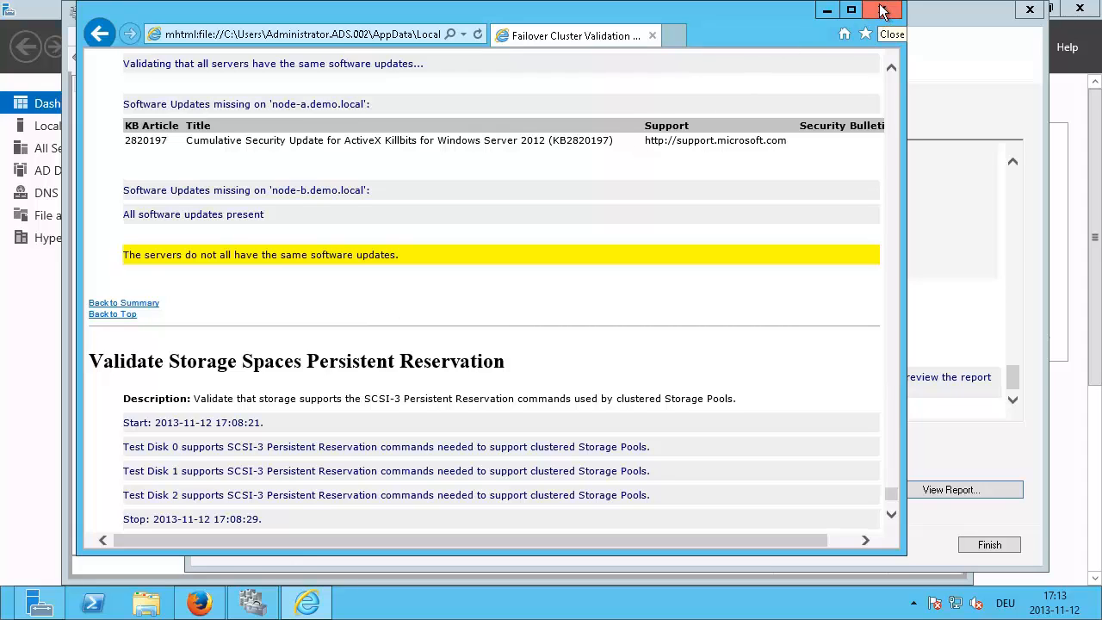
mouse_move(883, 5)
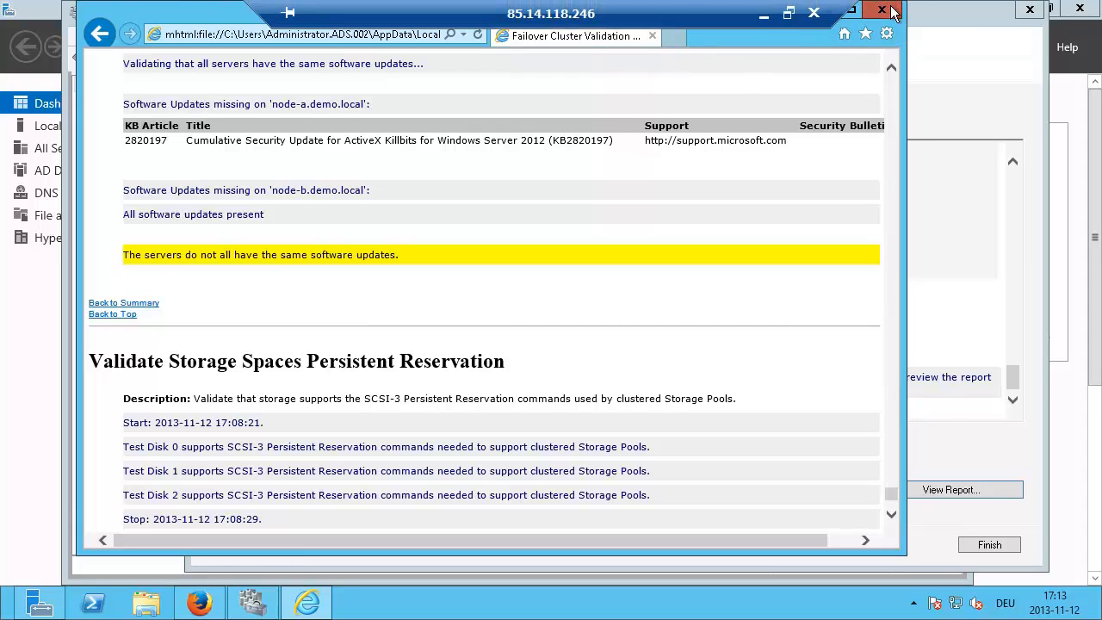
click(887, 9)
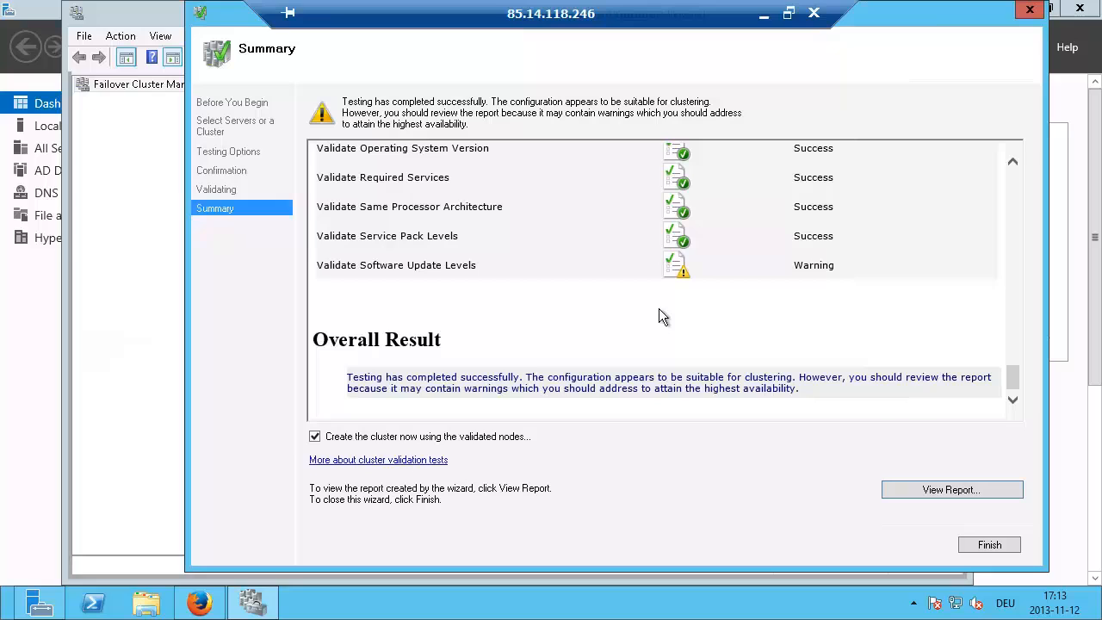
Step: Finish validation, launch the Create Cluster Wizard and name the cluster HA
click(983, 539)
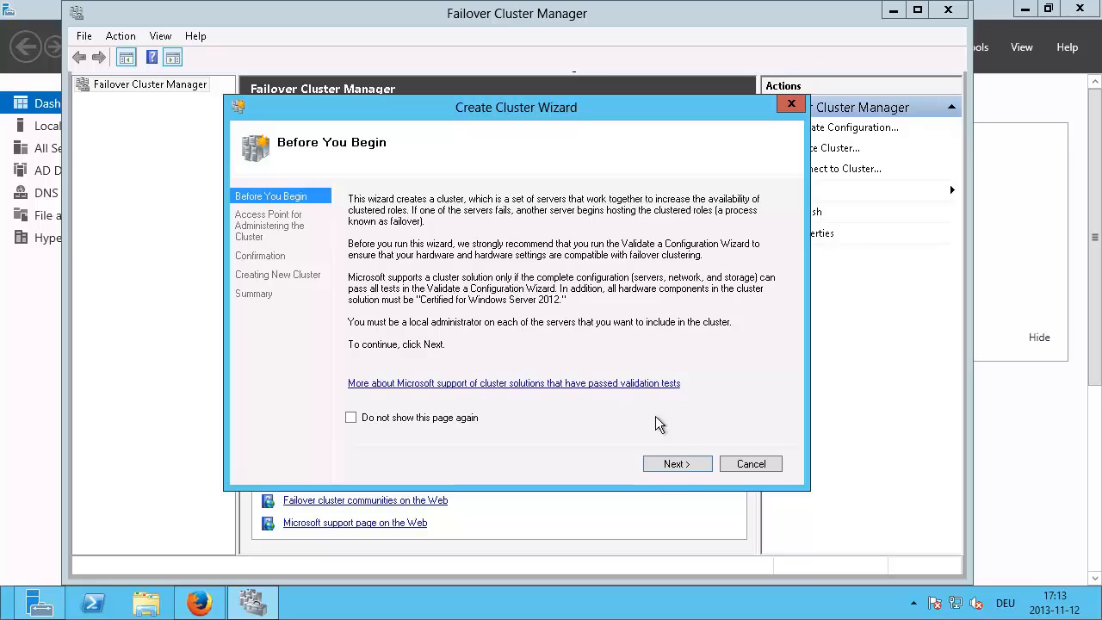
click(679, 465)
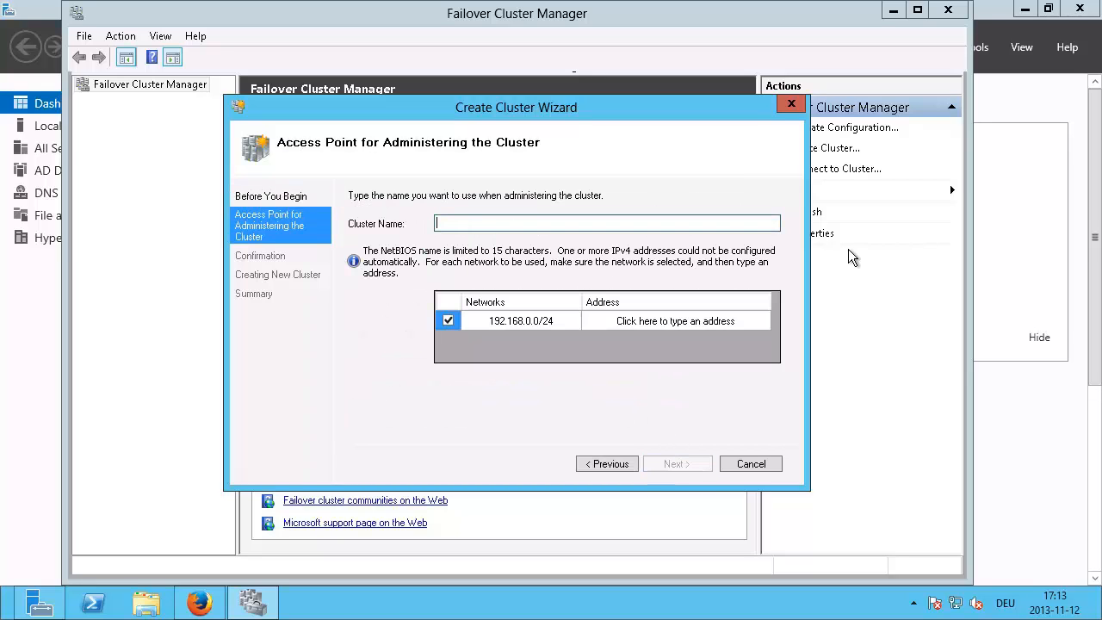
text(HA)
click(628, 321)
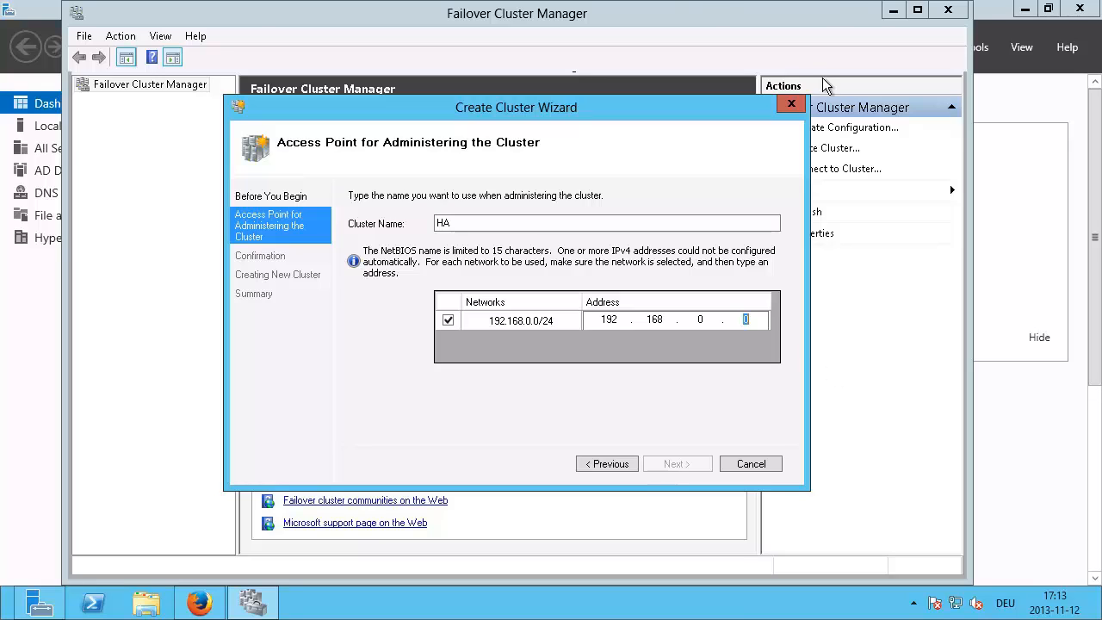
mouse_move(699, 3)
click(763, 15)
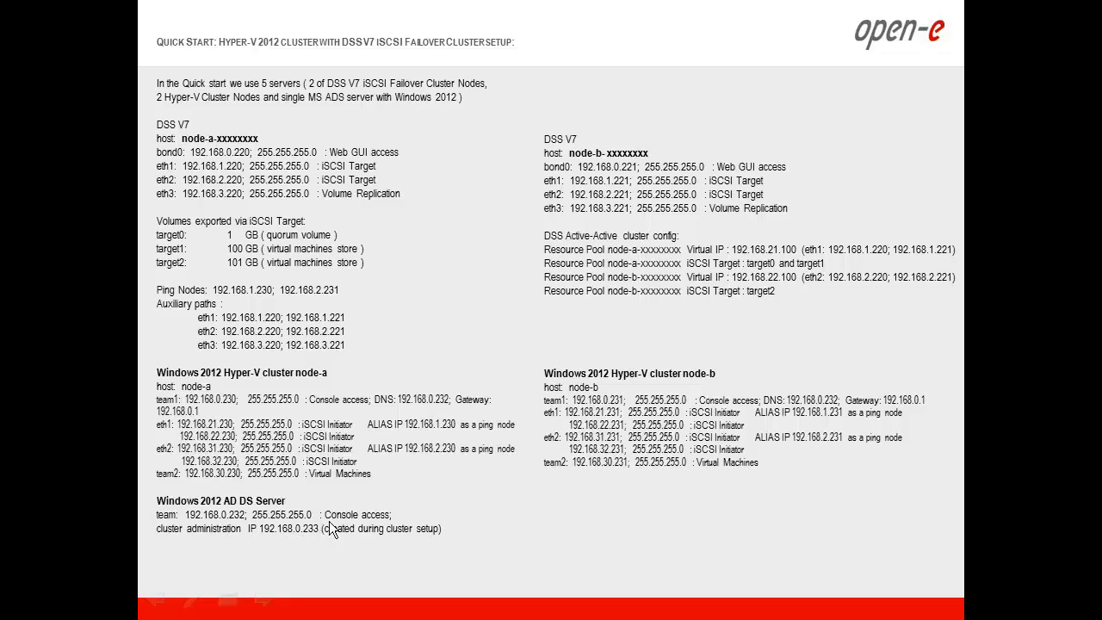
key(alt+Tab)
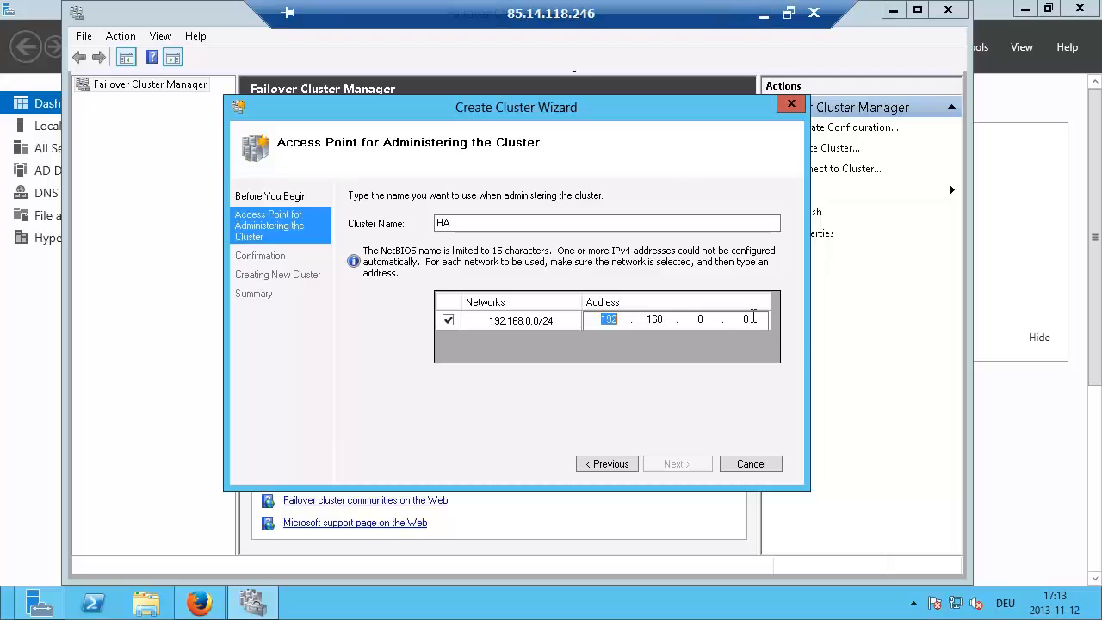
Step: Set the cluster address to 192.168.0.233 and confirm to create the cluster
click(752, 318)
key(BackSpace)
text(233)
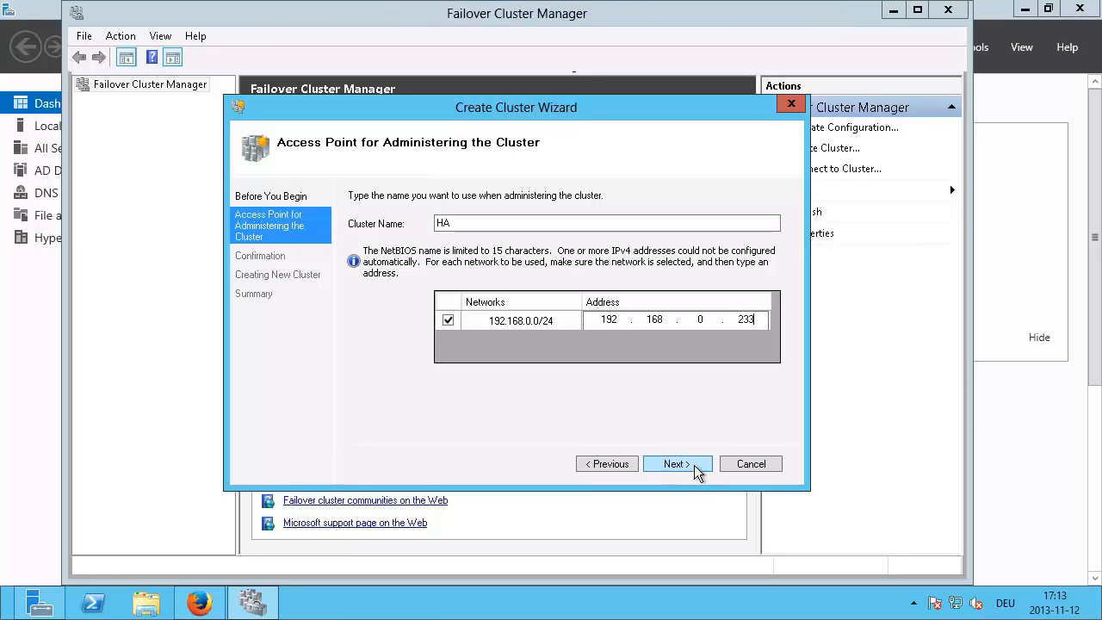
click(677, 464)
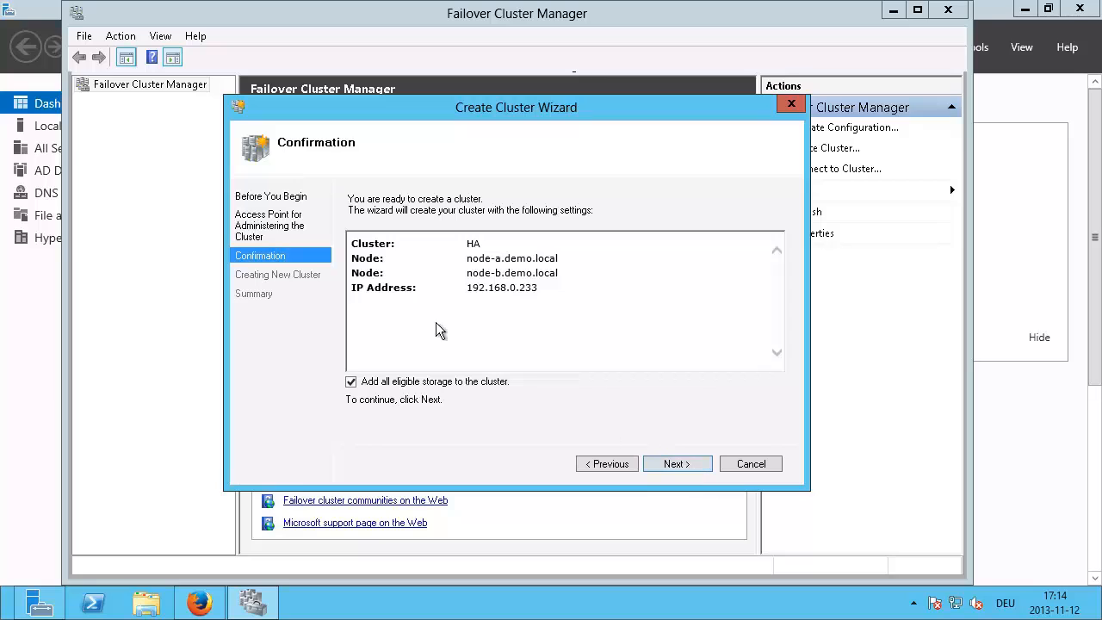
click(696, 466)
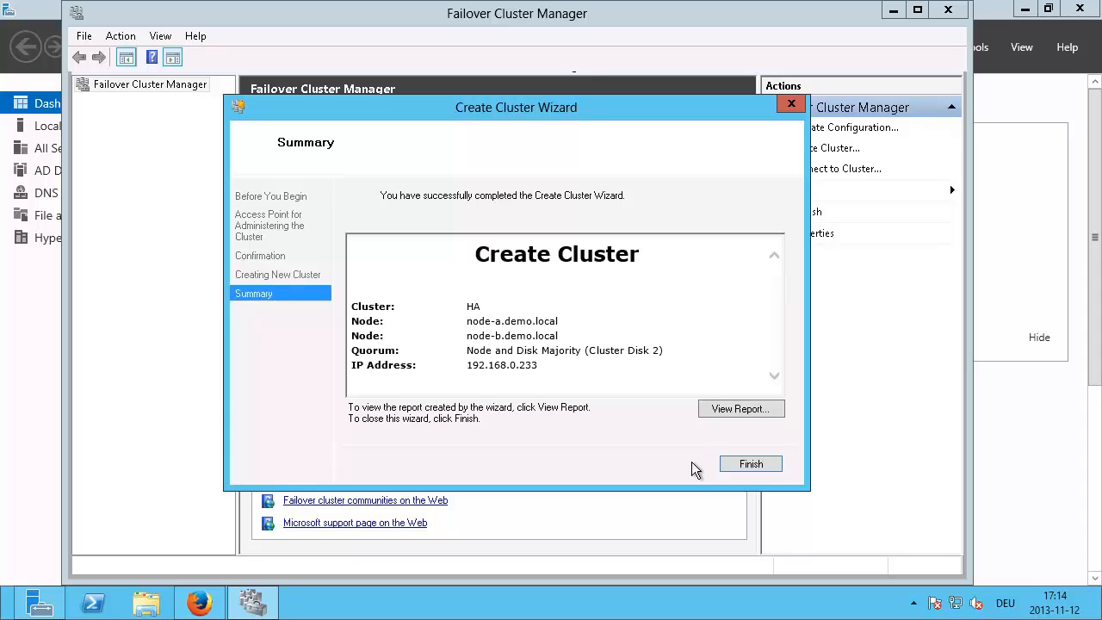
Step: Close the wizard and browse to HA.demo.local's Storage > Disks list
click(745, 466)
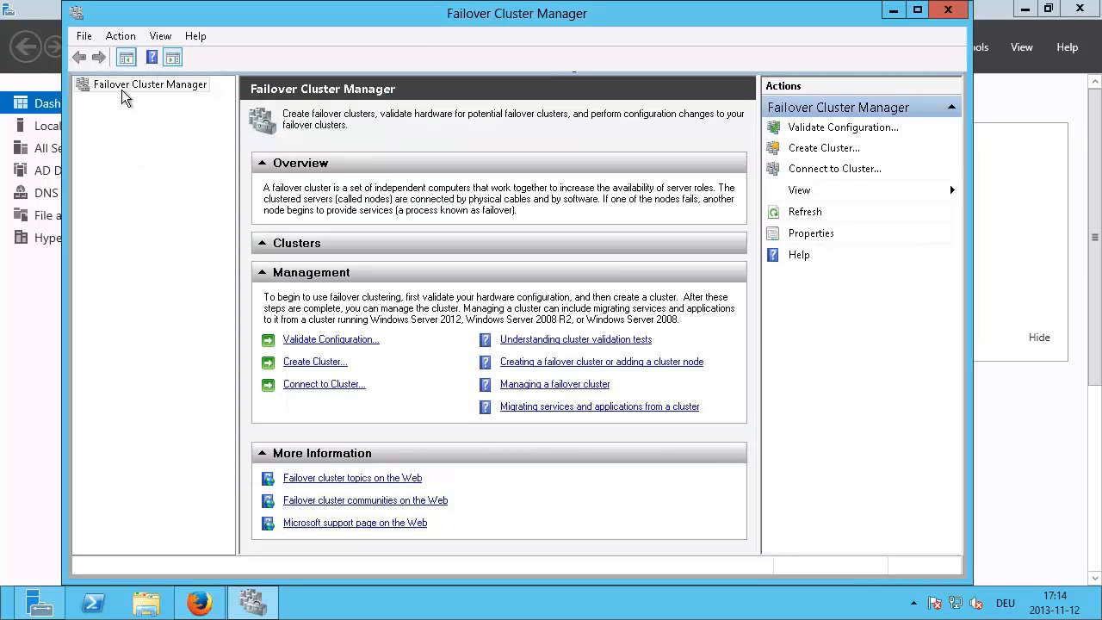
click(94, 101)
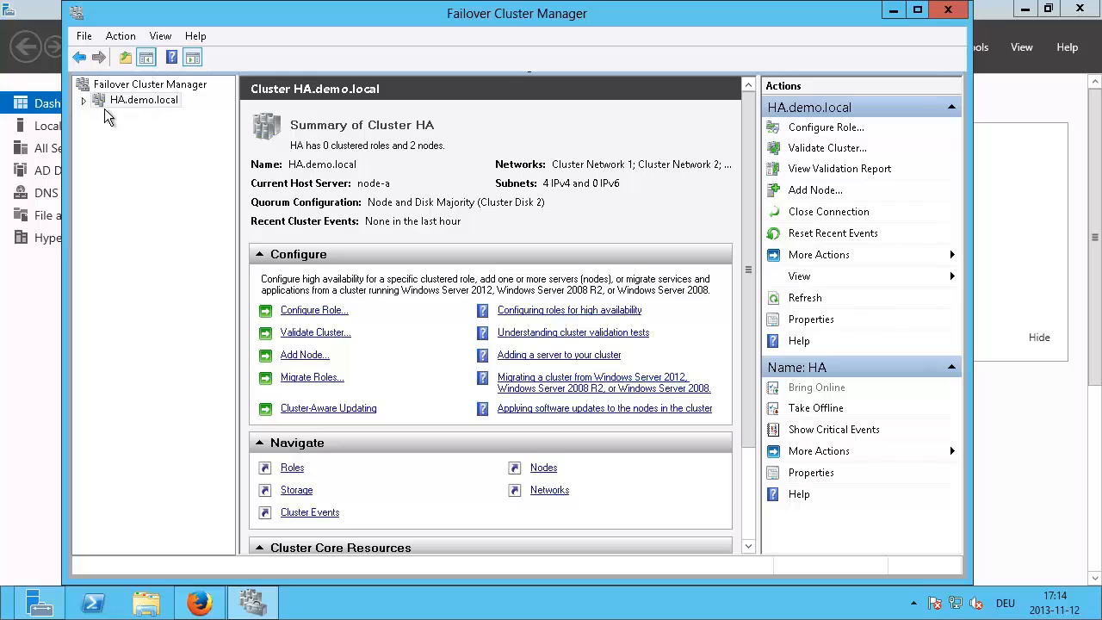
click(84, 100)
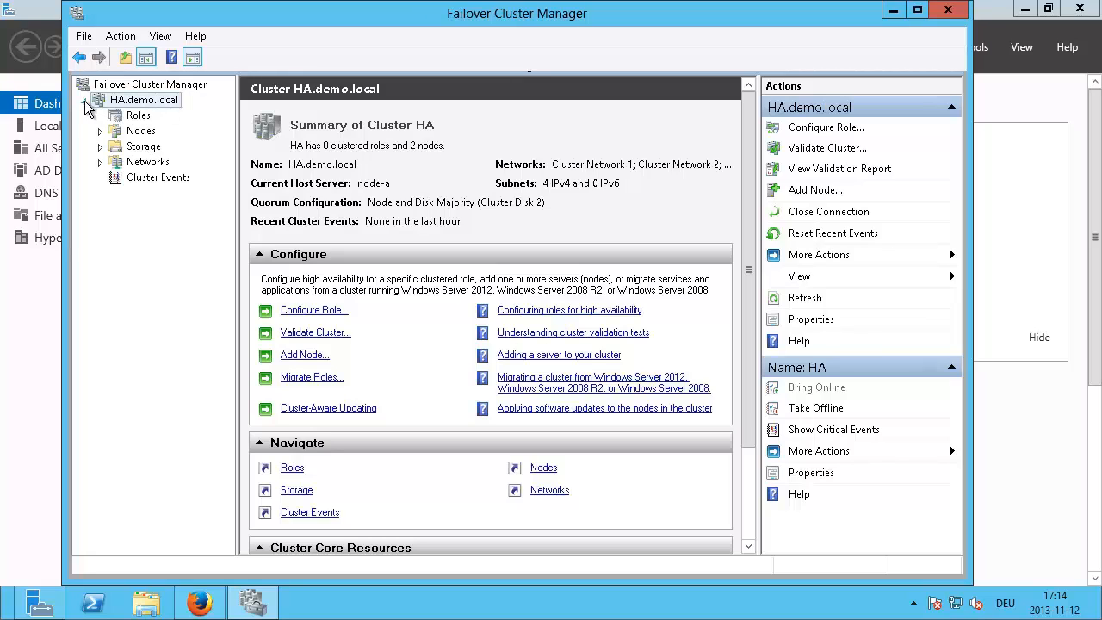
click(99, 147)
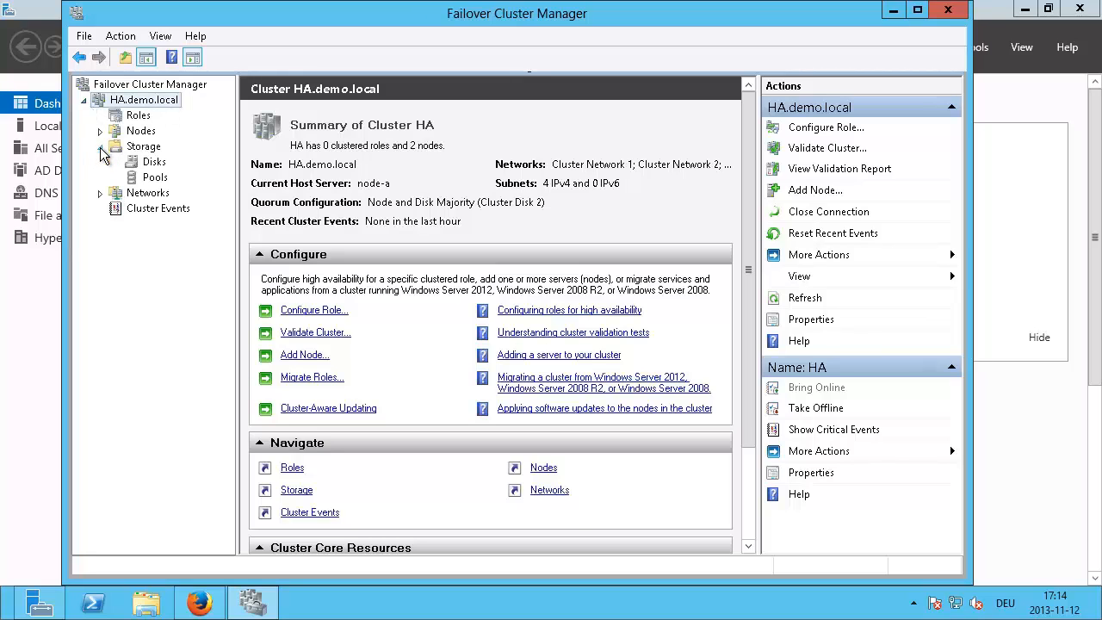
click(154, 163)
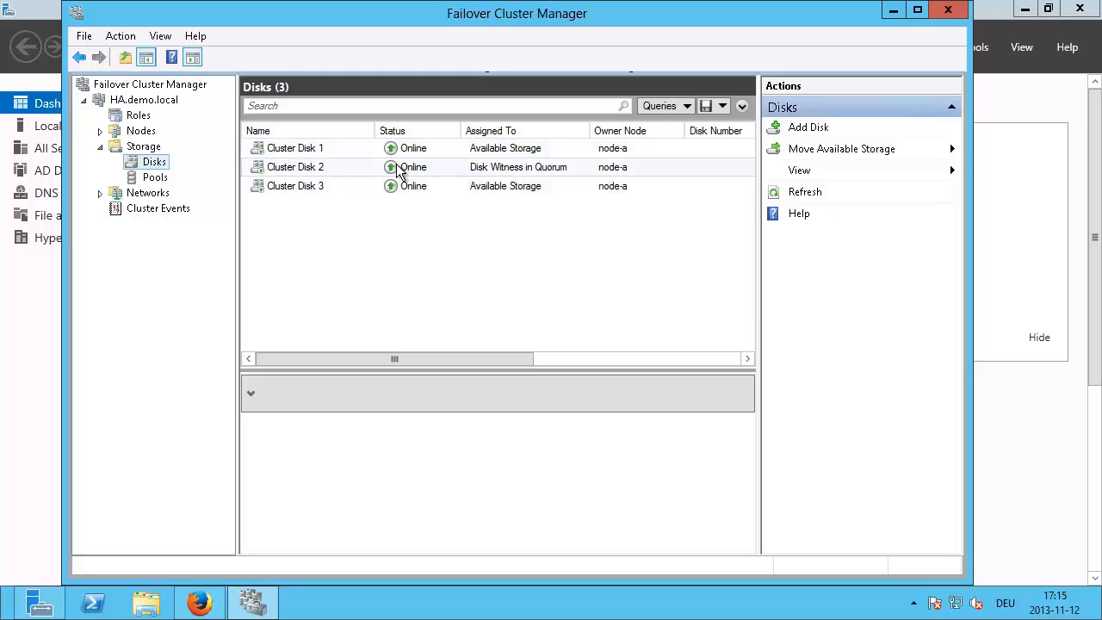
click(398, 170)
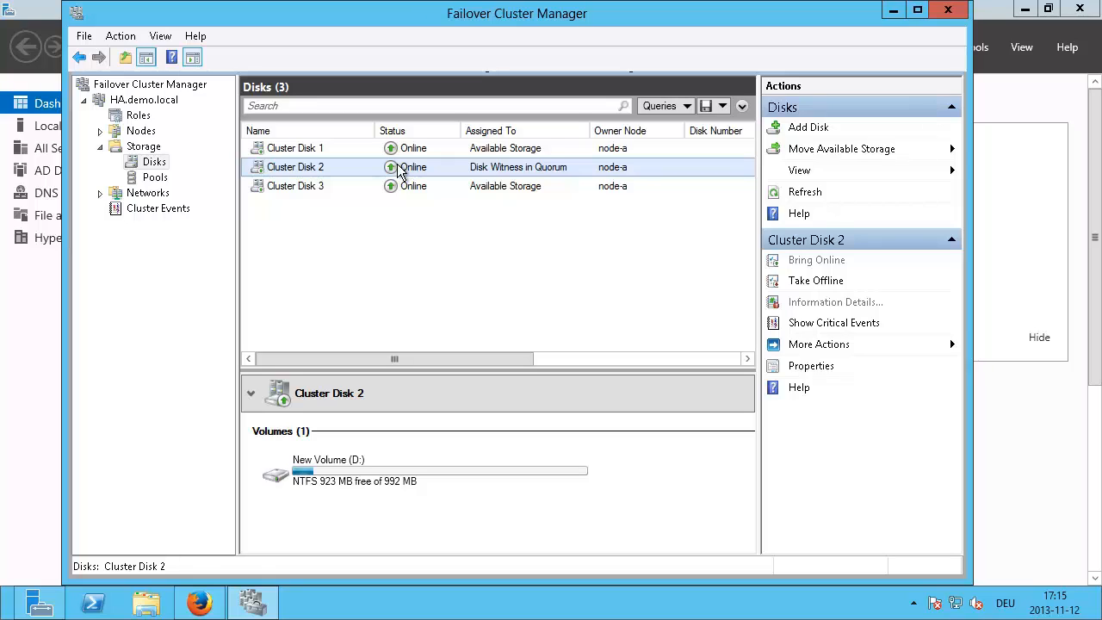
Step: Add Cluster Disk 1 and Cluster Disk 3 to Cluster Shared Volumes
click(410, 153)
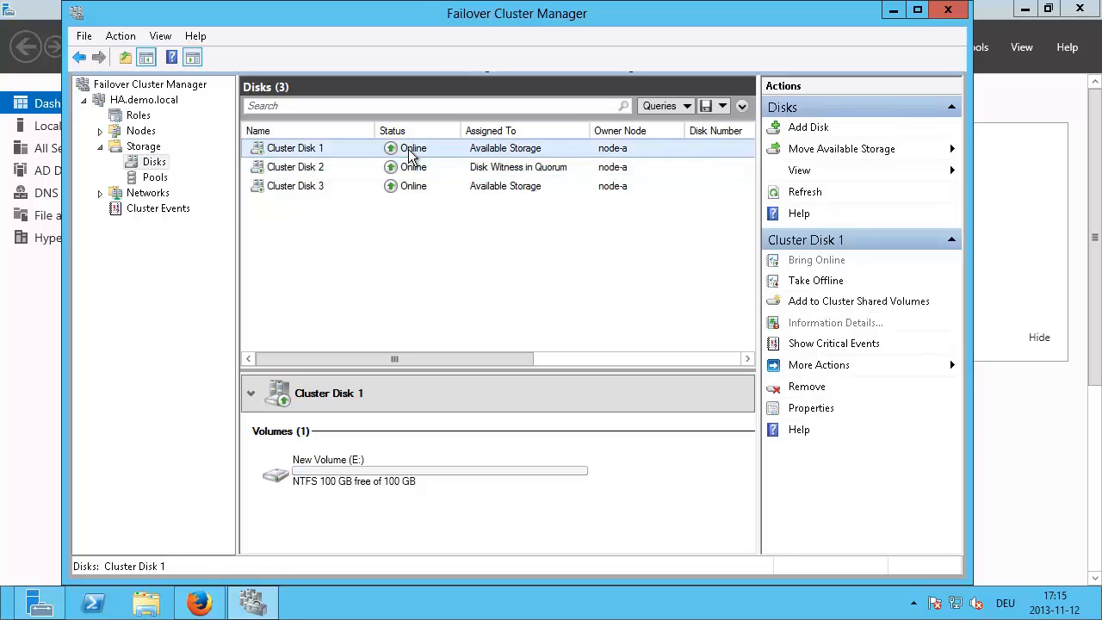
right_click(410, 153)
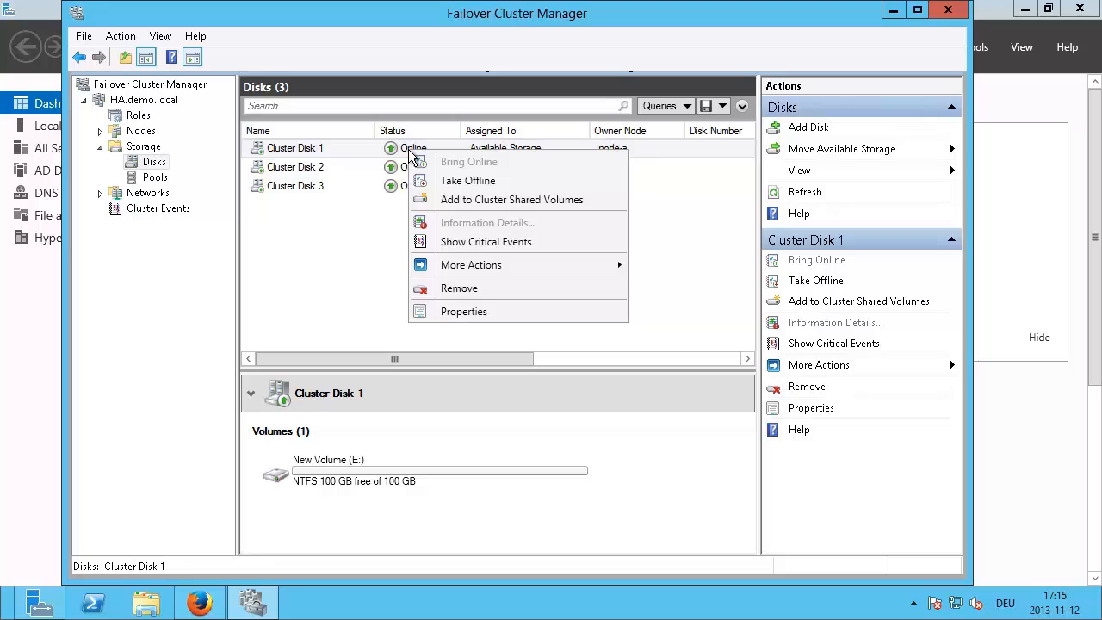
click(470, 205)
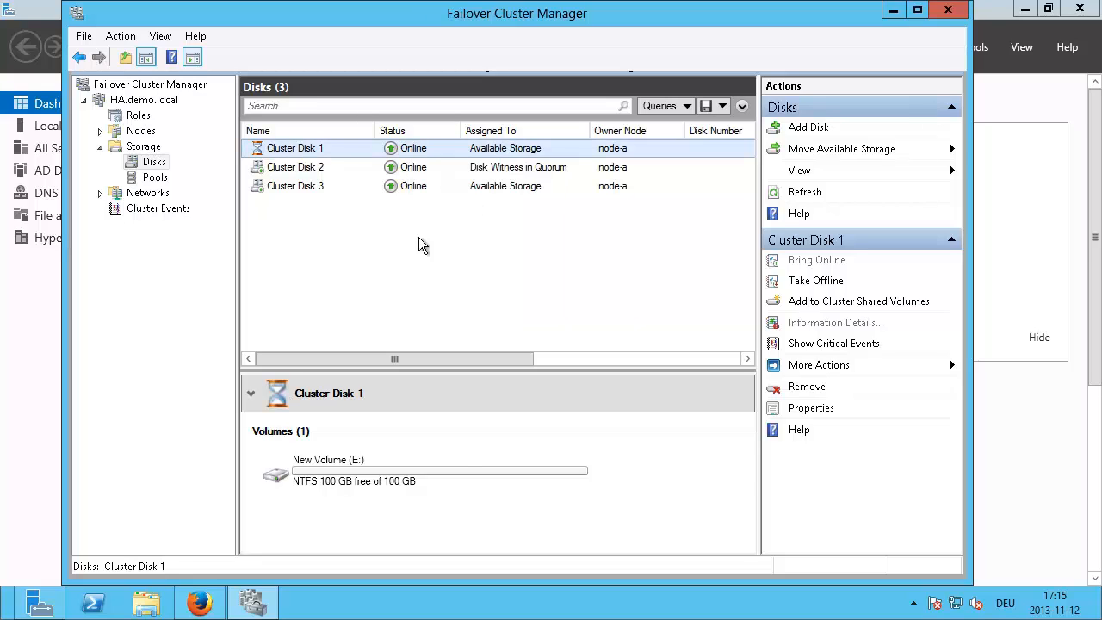
click(404, 147)
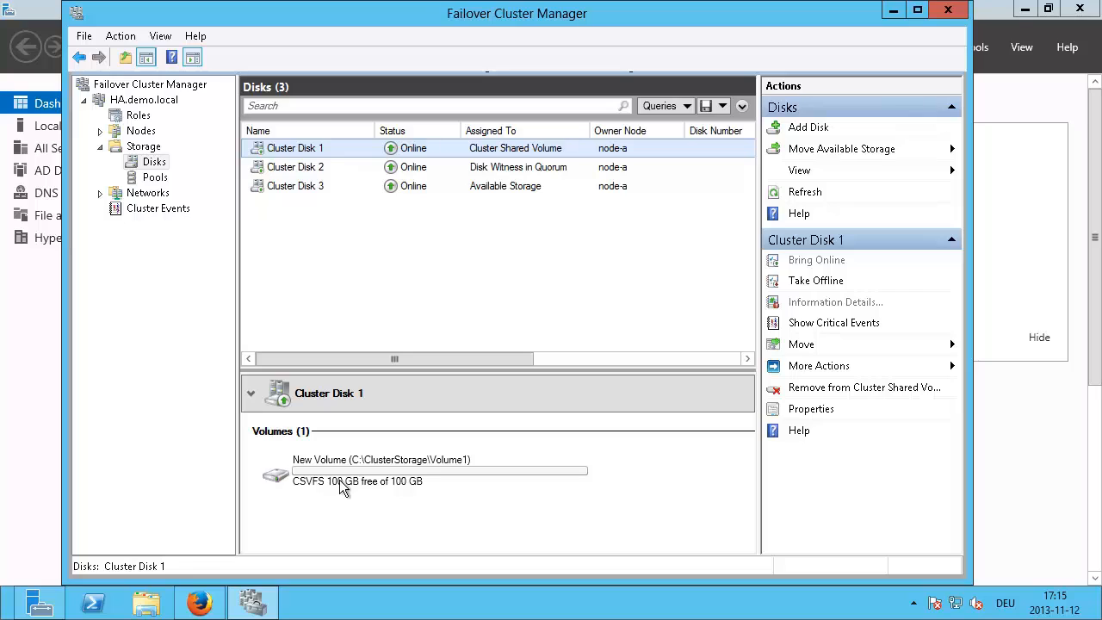
click(420, 169)
click(387, 187)
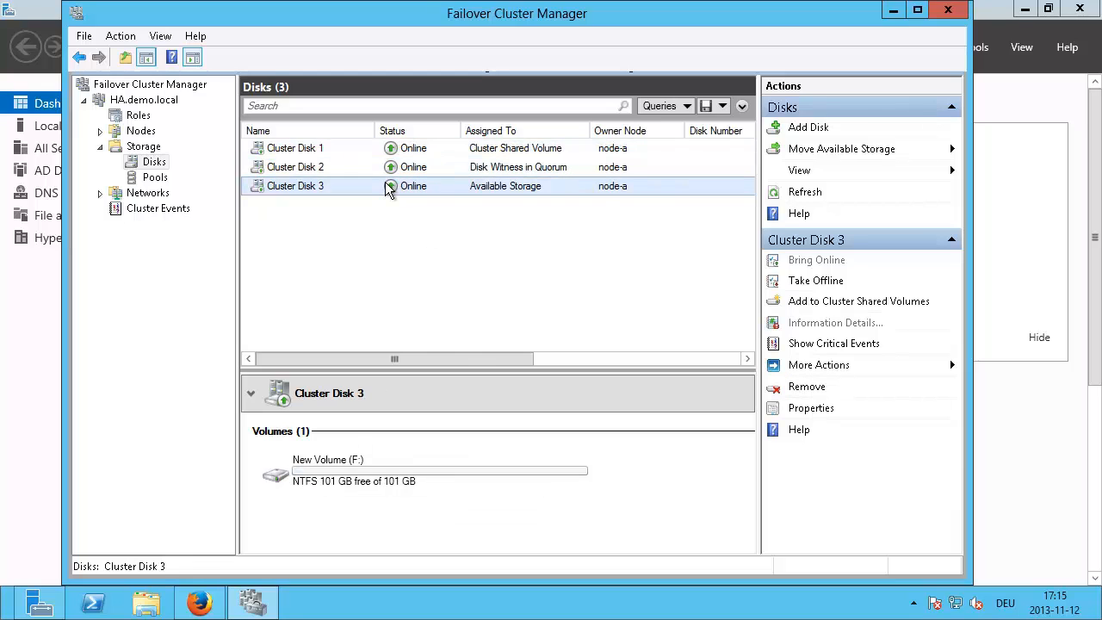
right_click(388, 189)
click(417, 214)
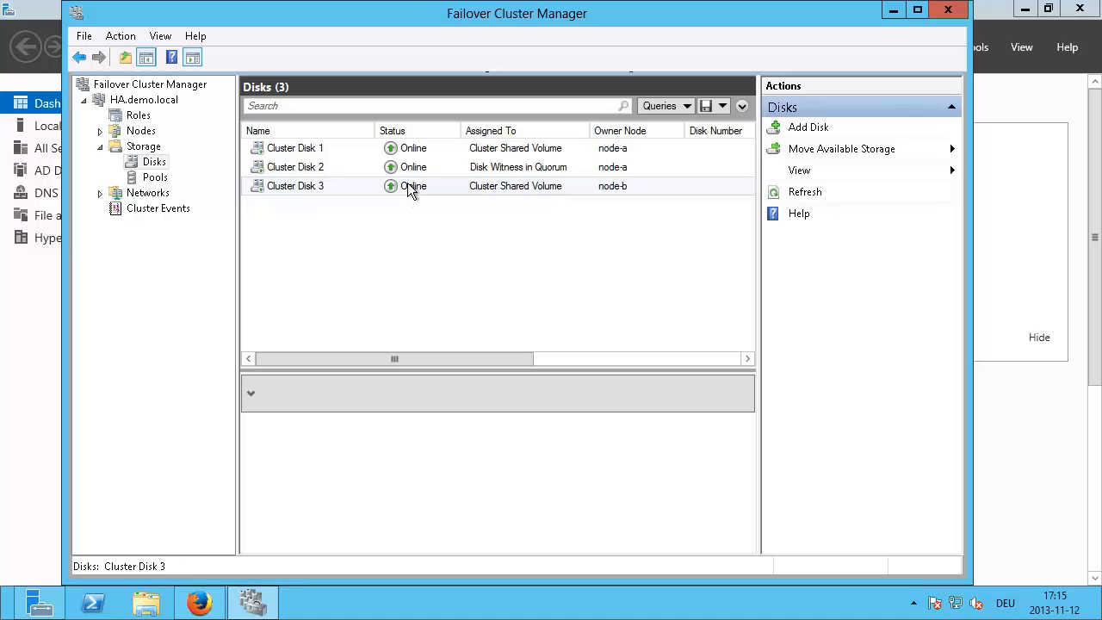
click(409, 188)
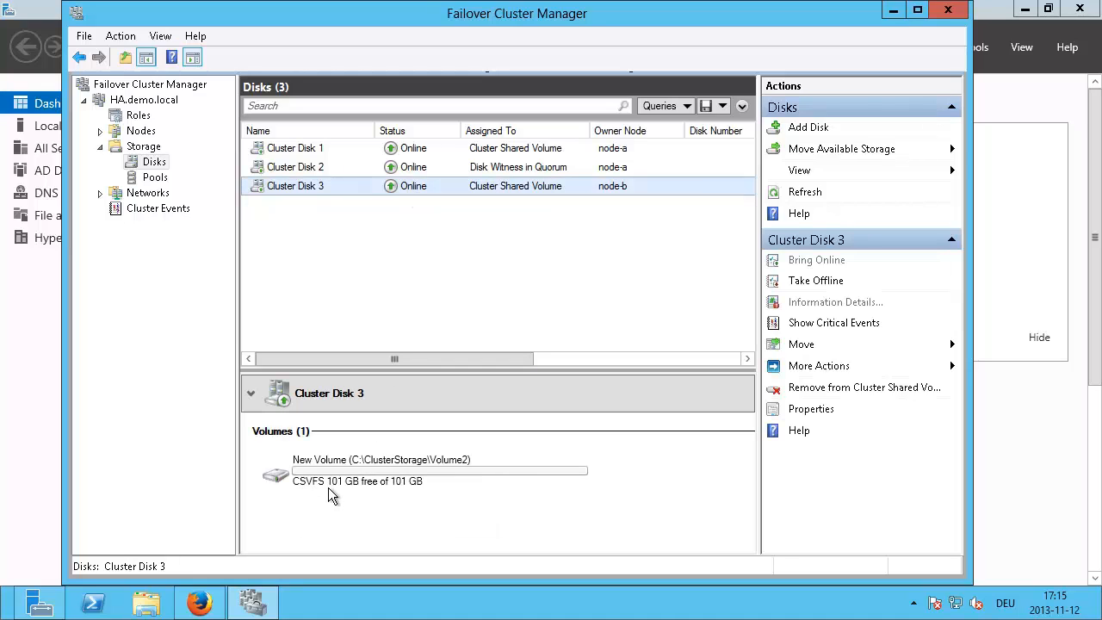
click(392, 168)
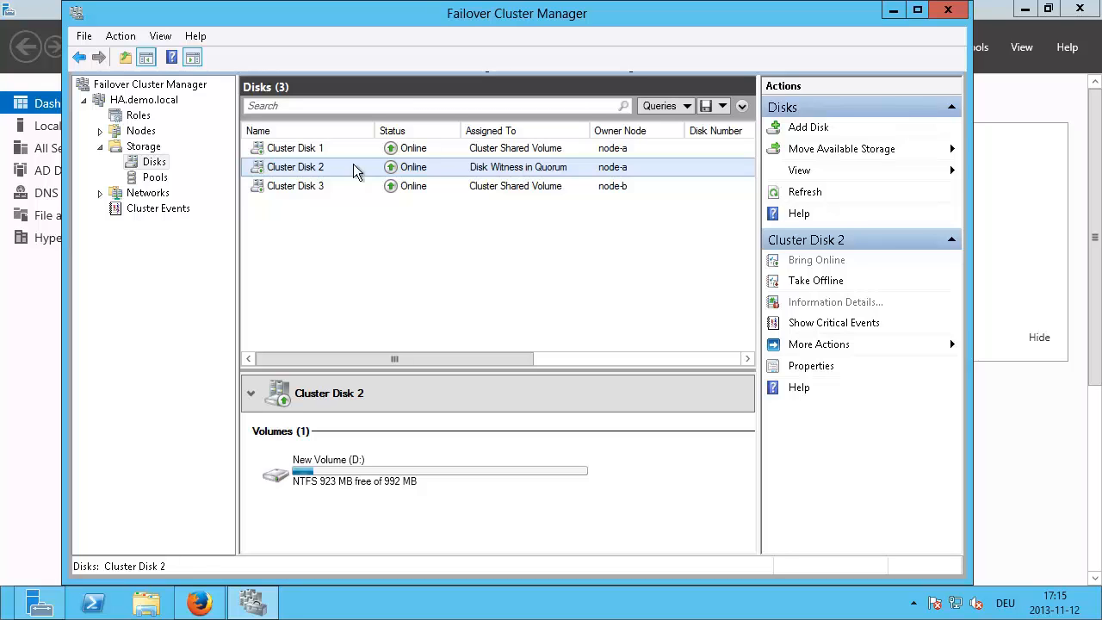
Step: Step the quorum wizard to the Cluster Disk 2 storage witness, then cancel unchanged
click(140, 102)
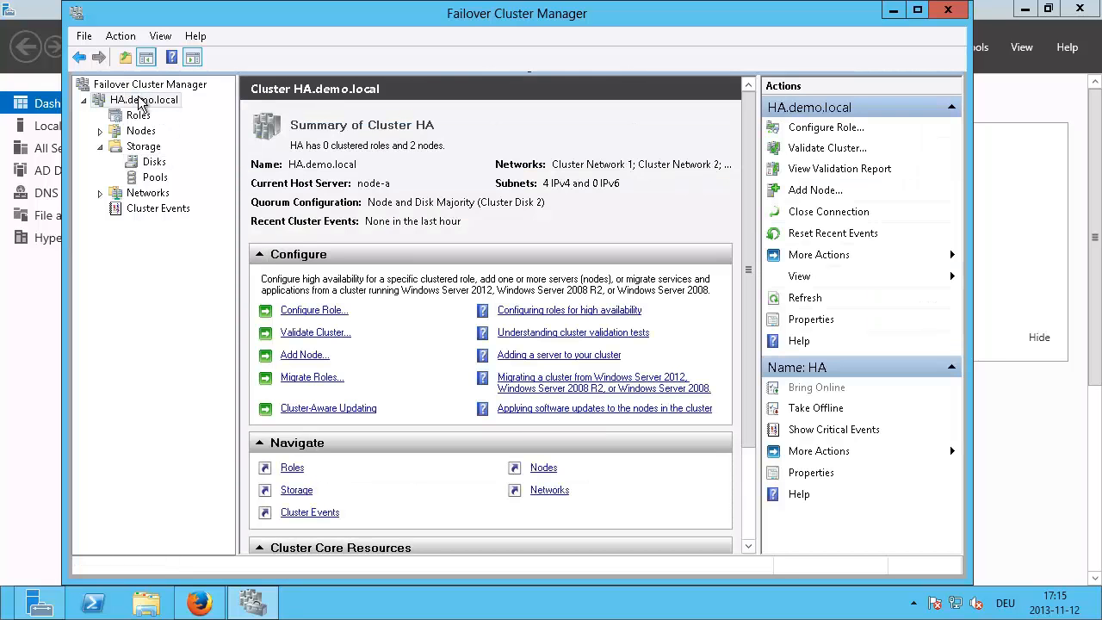
right_click(140, 100)
mouse_move(245, 245)
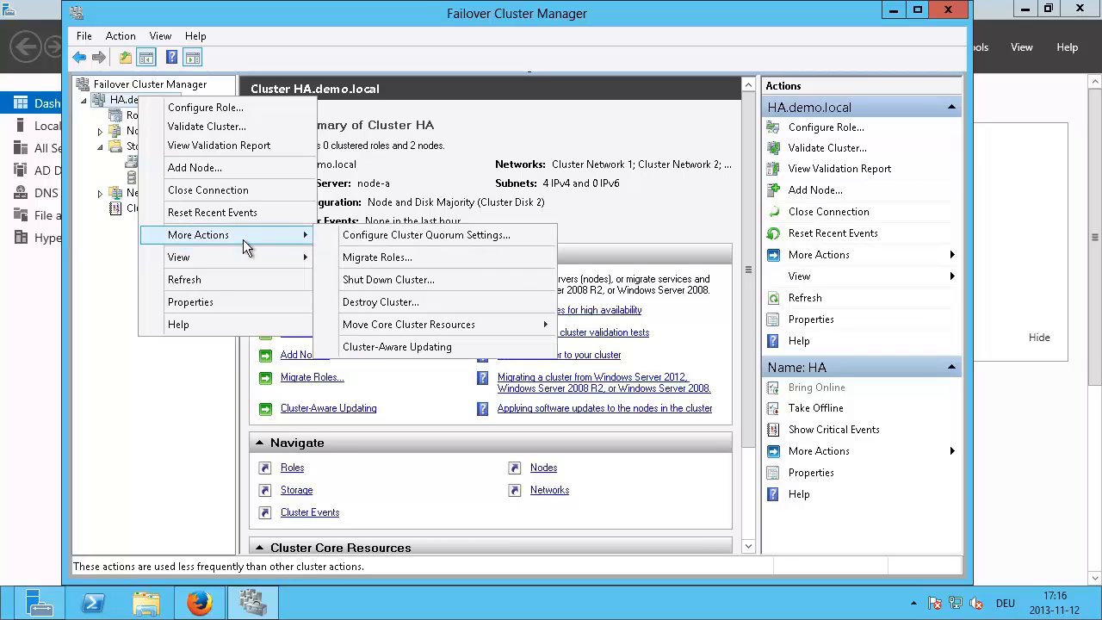
mouse_move(424, 330)
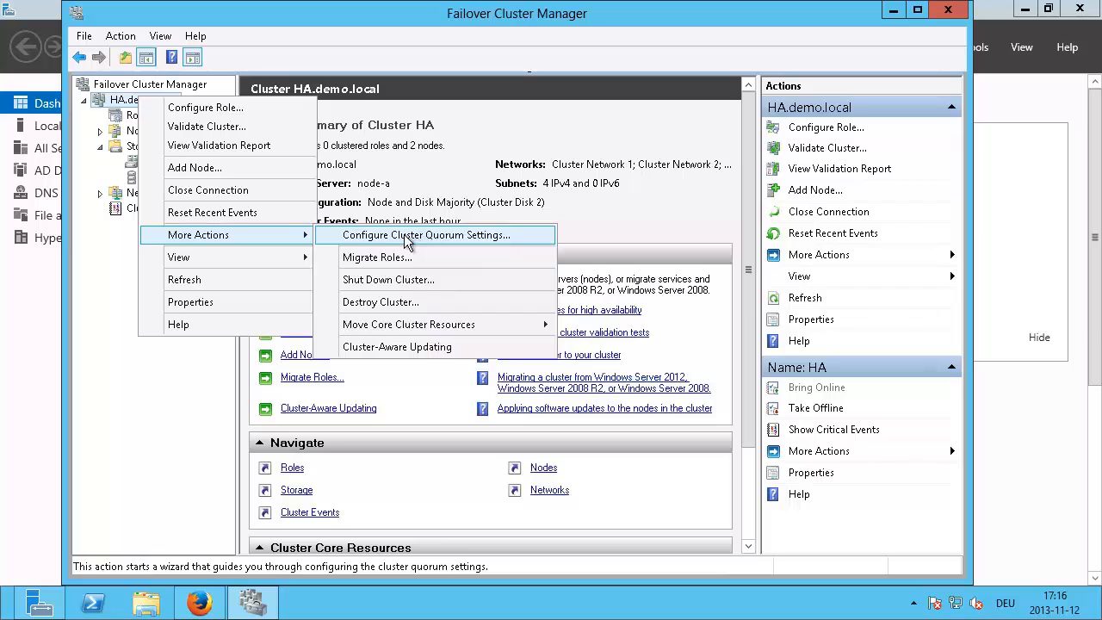
click(455, 237)
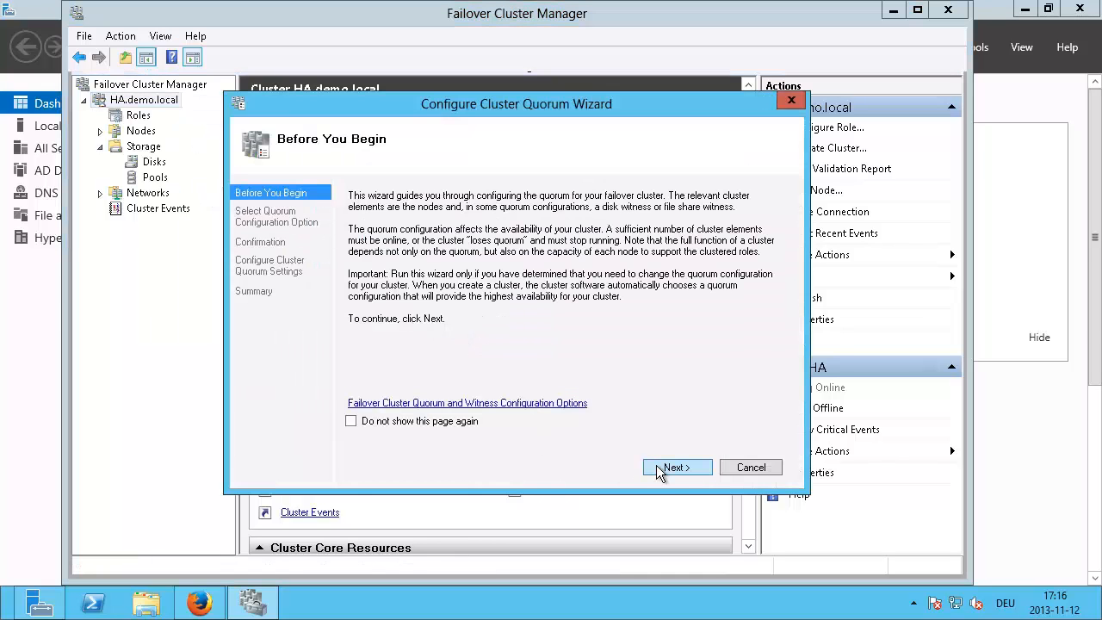
click(664, 471)
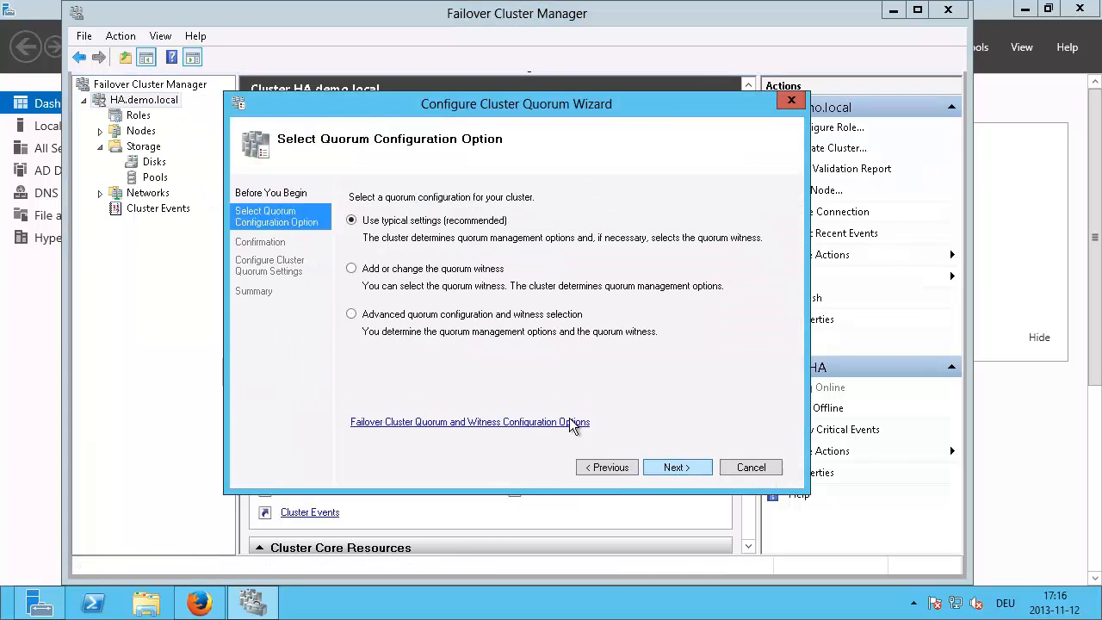
click(352, 269)
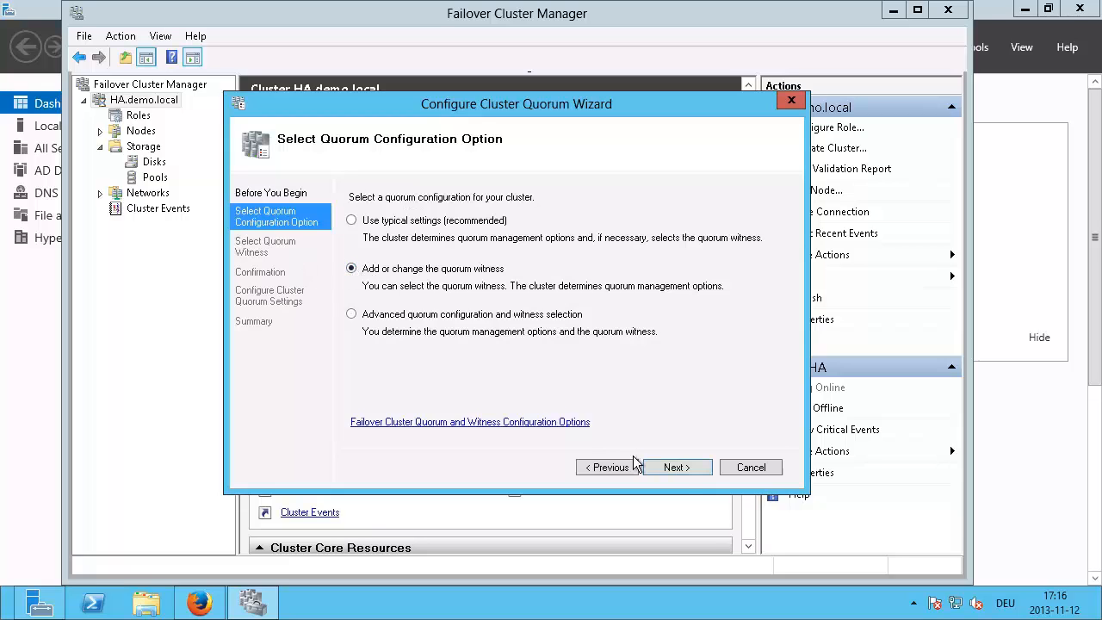
click(680, 473)
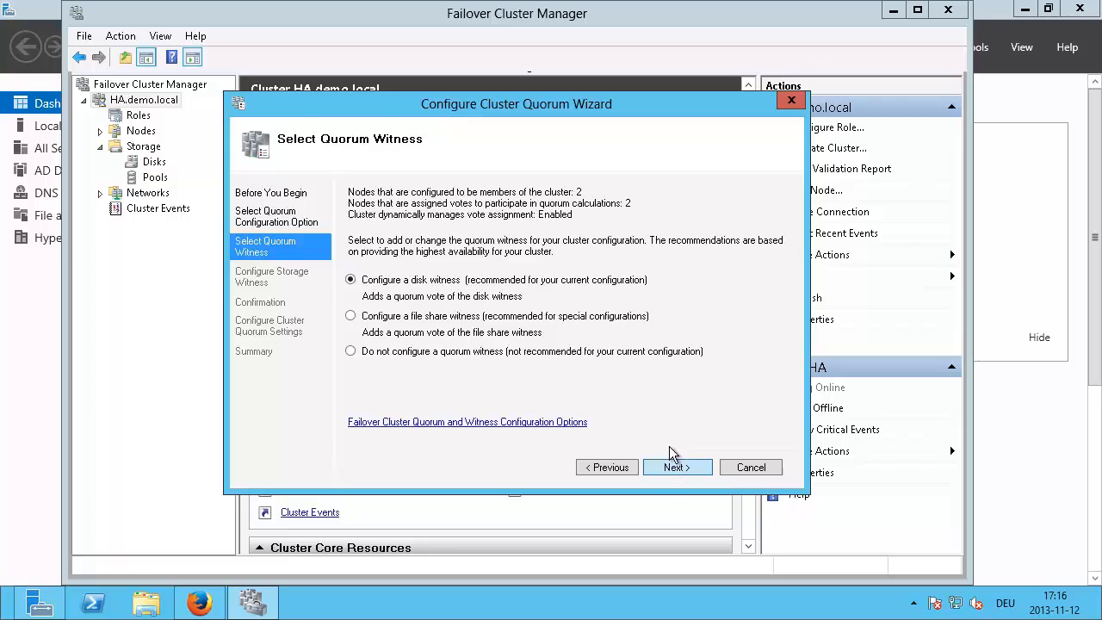
click(673, 471)
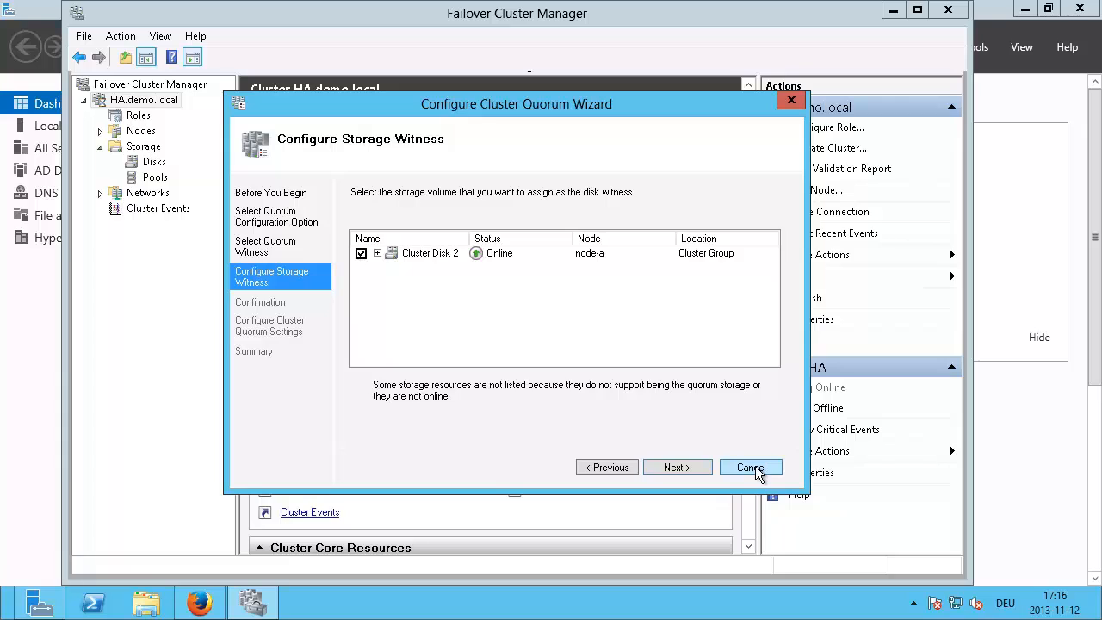
click(376, 254)
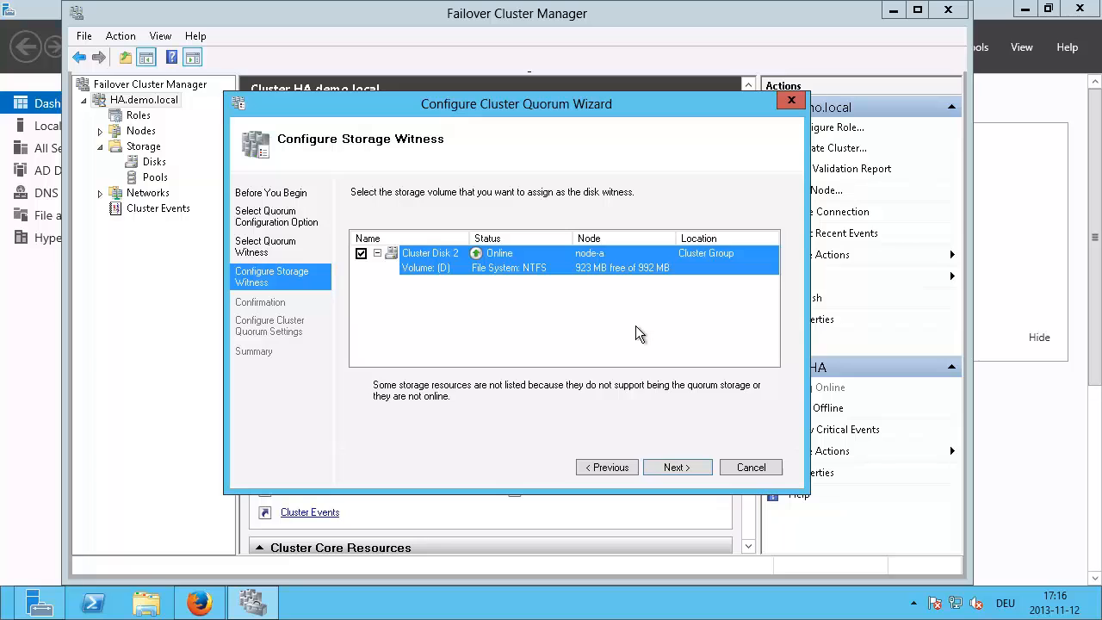
click(753, 470)
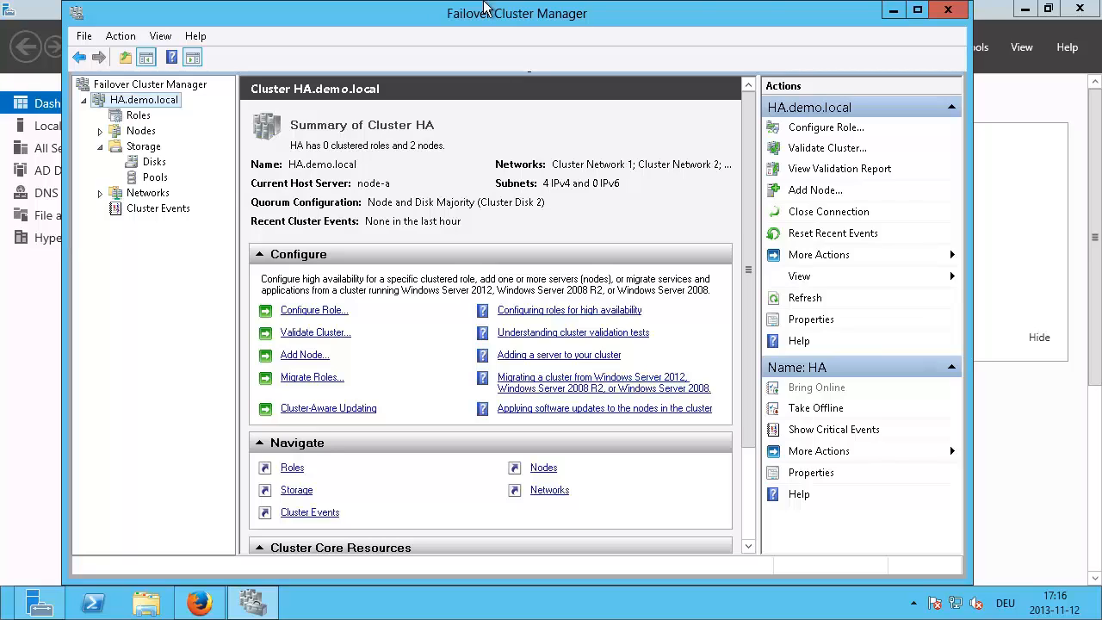
Step: Minimize the remote session and switch back to the server's File Explorer at Libraries
mouse_move(813, 10)
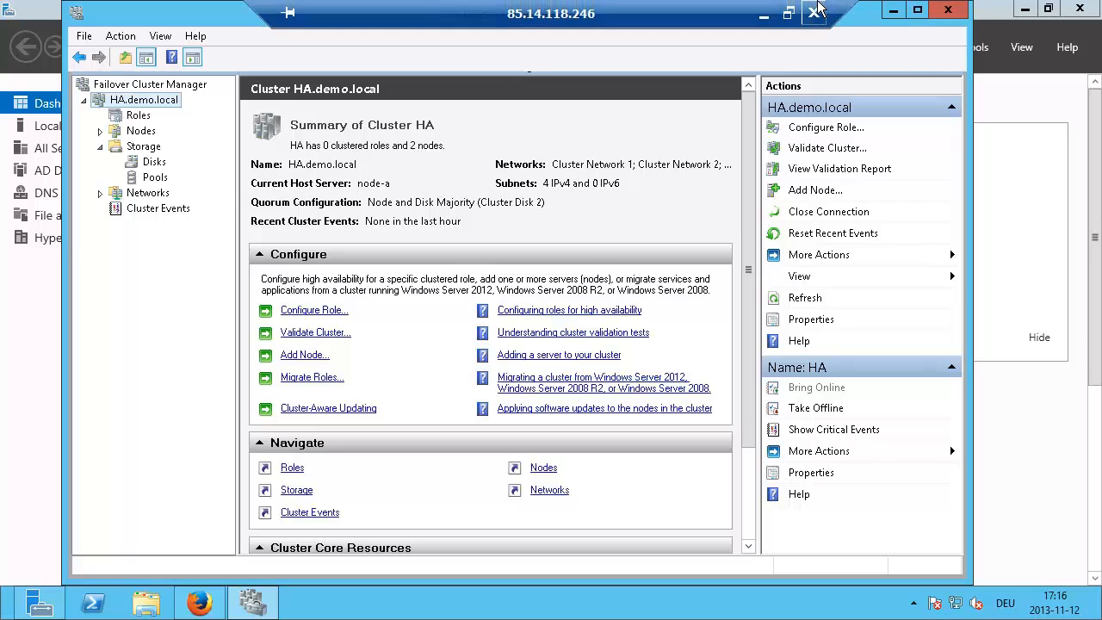
click(766, 17)
key(alt+Tab)
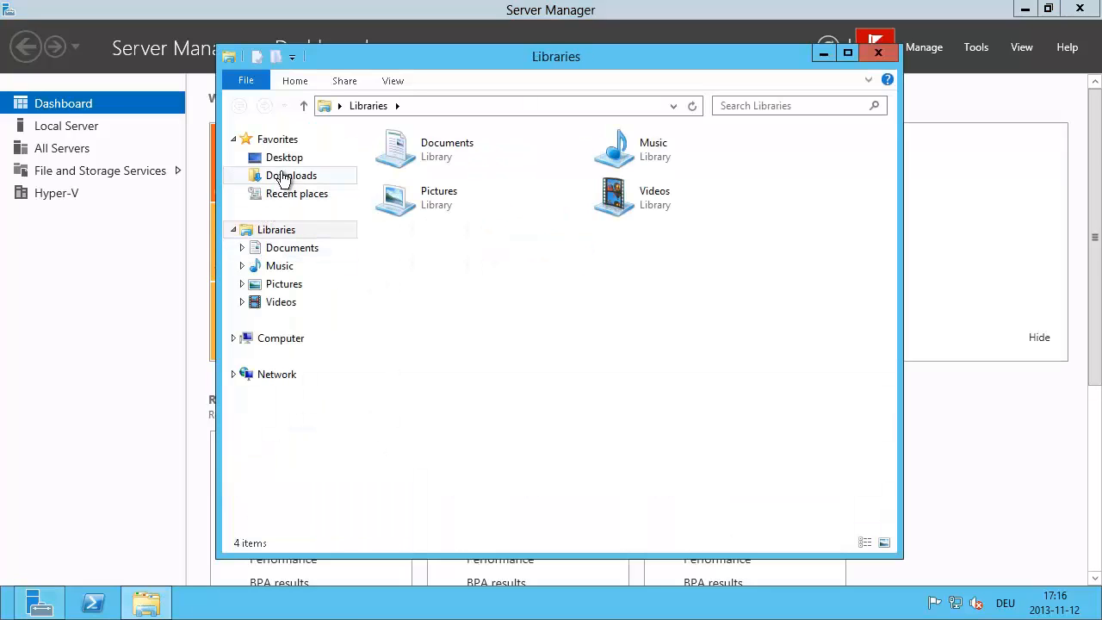
Step: Copy the Win2k8R2 disk image from Local Disk (C:)
click(284, 341)
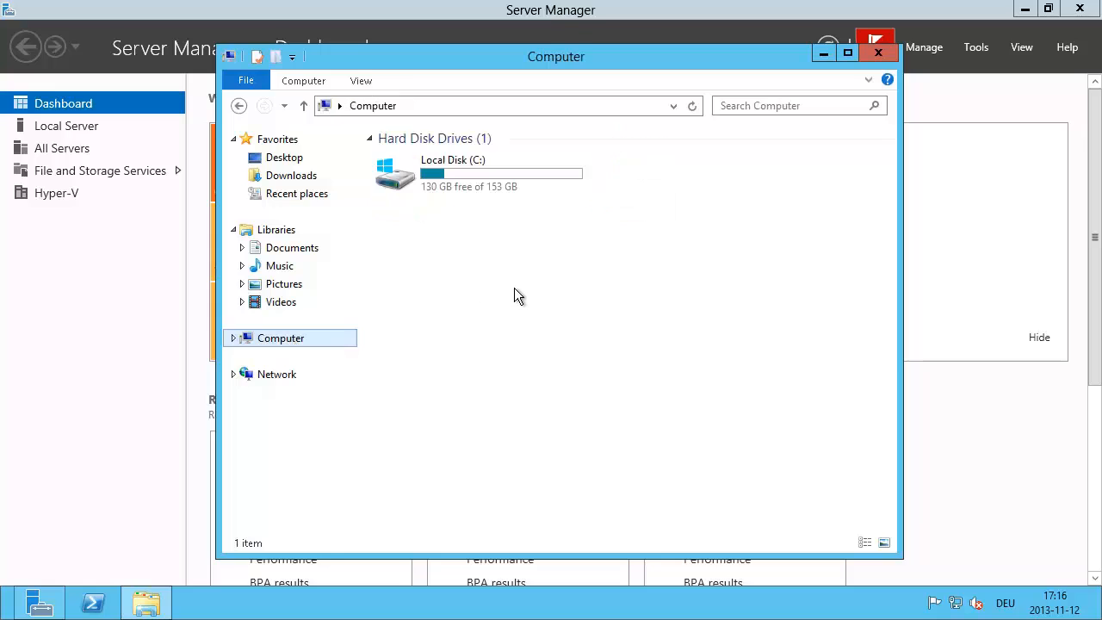
double_click(412, 179)
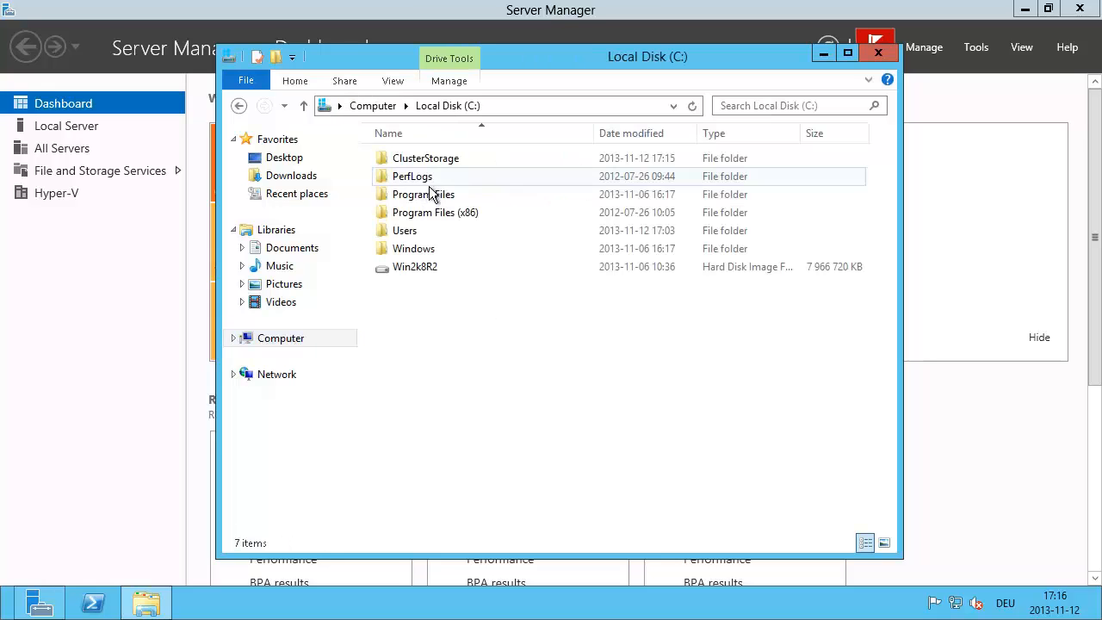
click(461, 270)
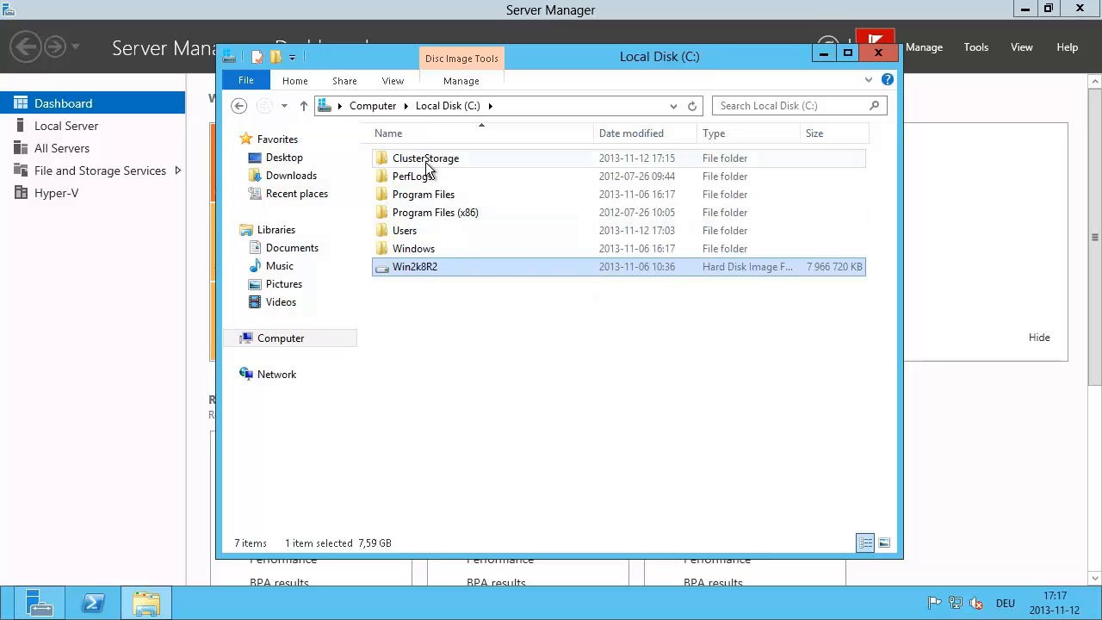
right_click(426, 266)
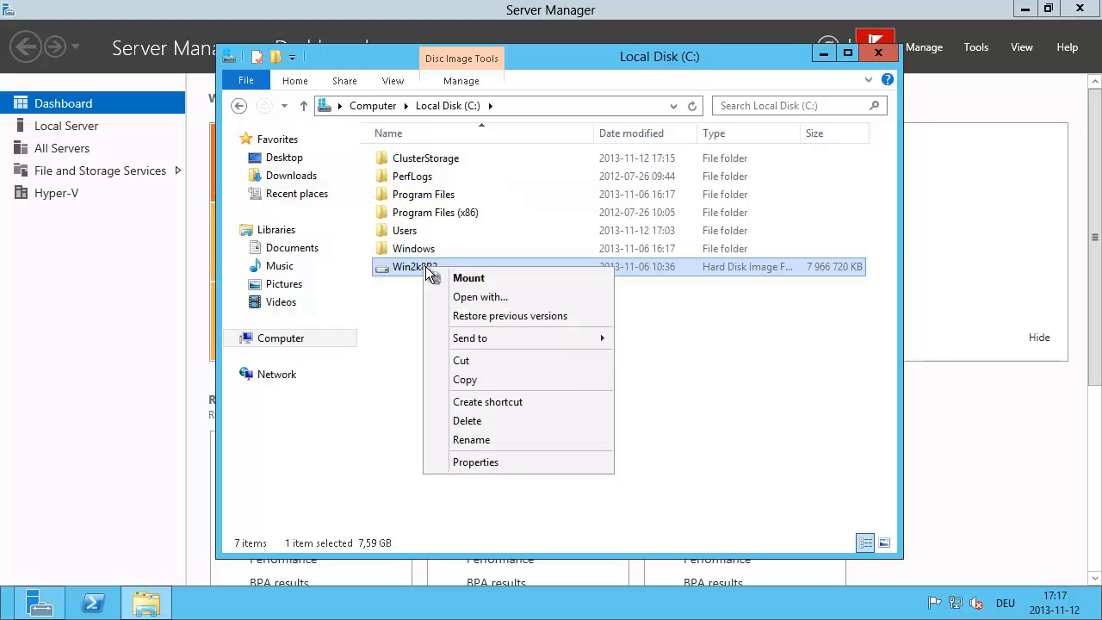
click(476, 381)
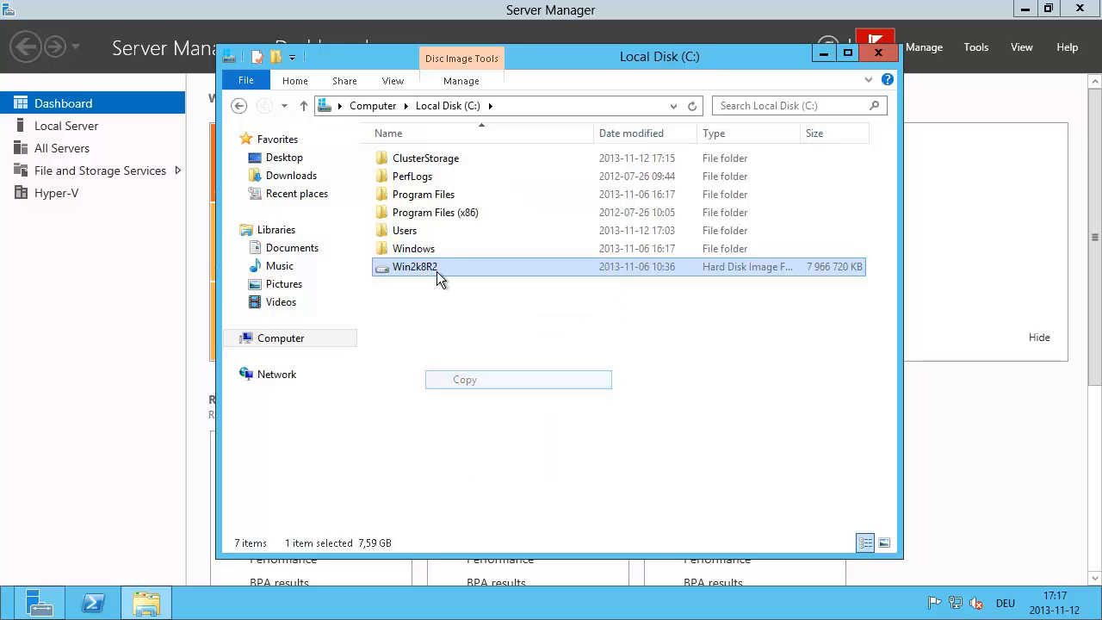
Step: Paste the image into C:\ClusterStorage\Volume1
double_click(440, 160)
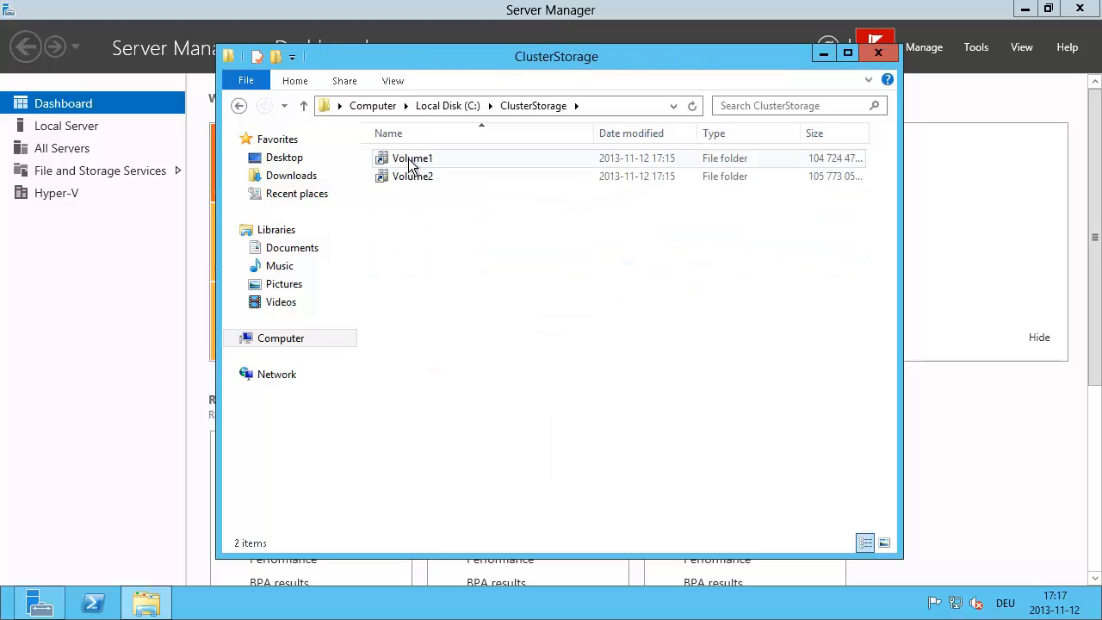
double_click(411, 160)
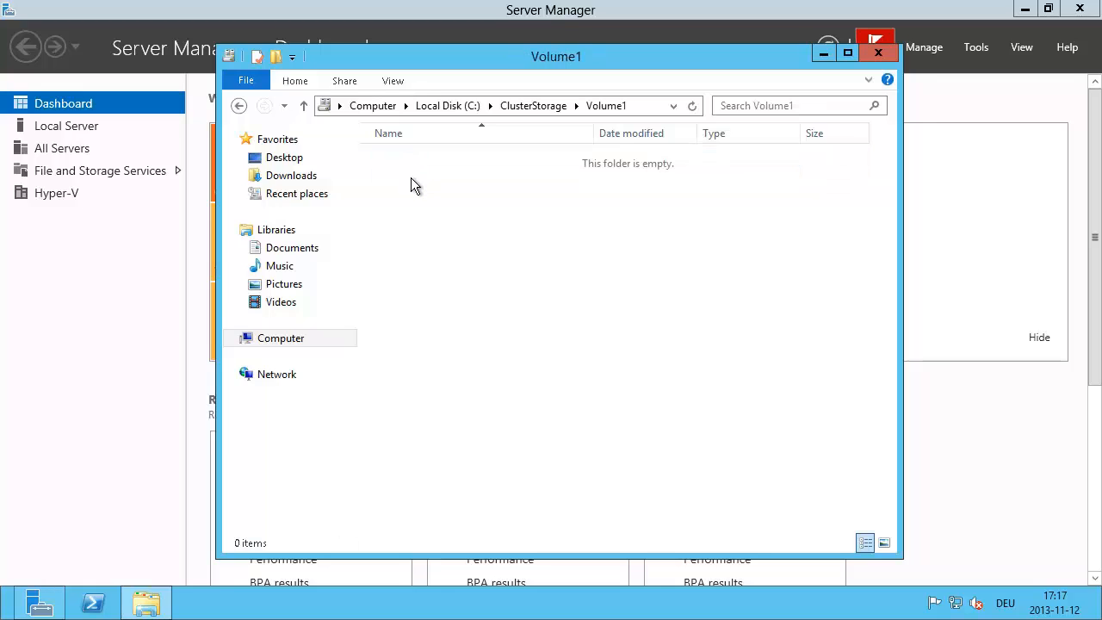
right_click(411, 183)
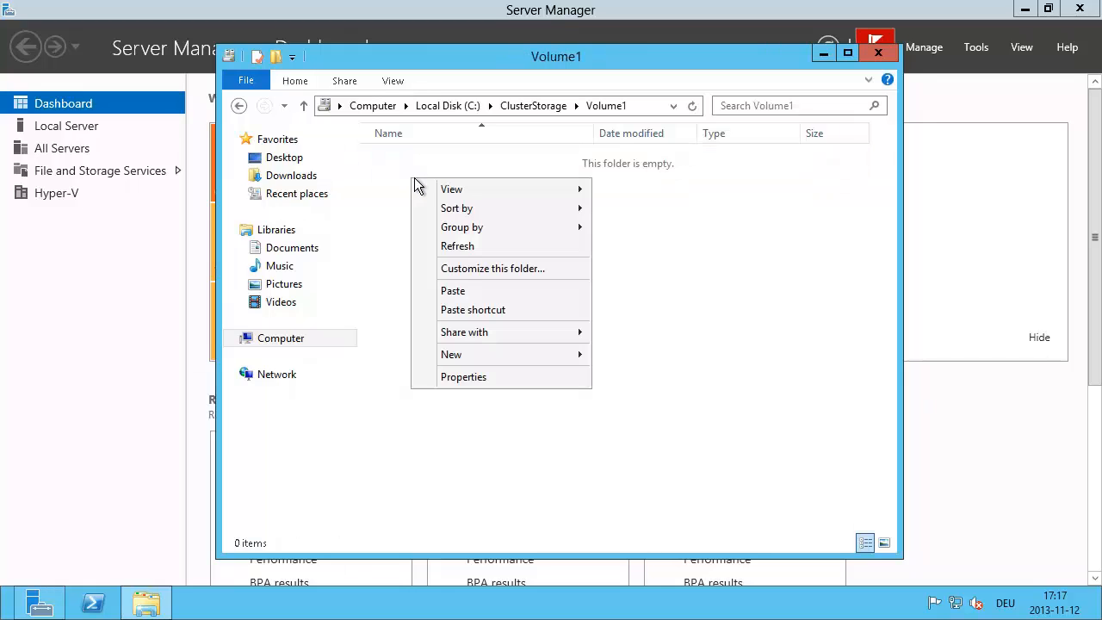
click(477, 292)
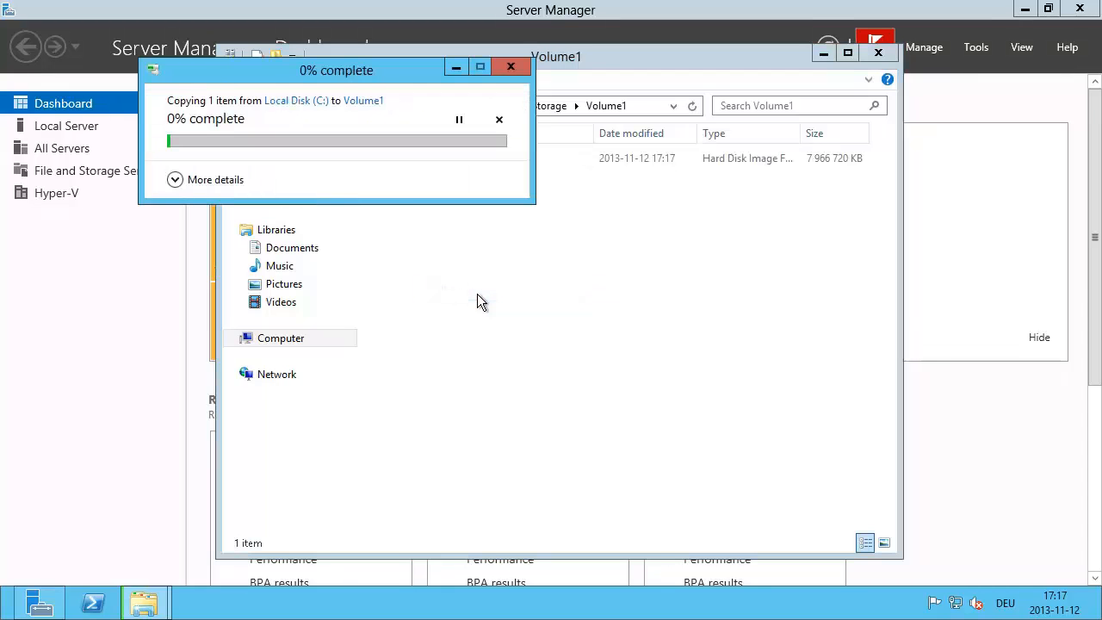
Step: Show the copy's detailed progress and wait until the 7,59 GB image finishes
click(182, 185)
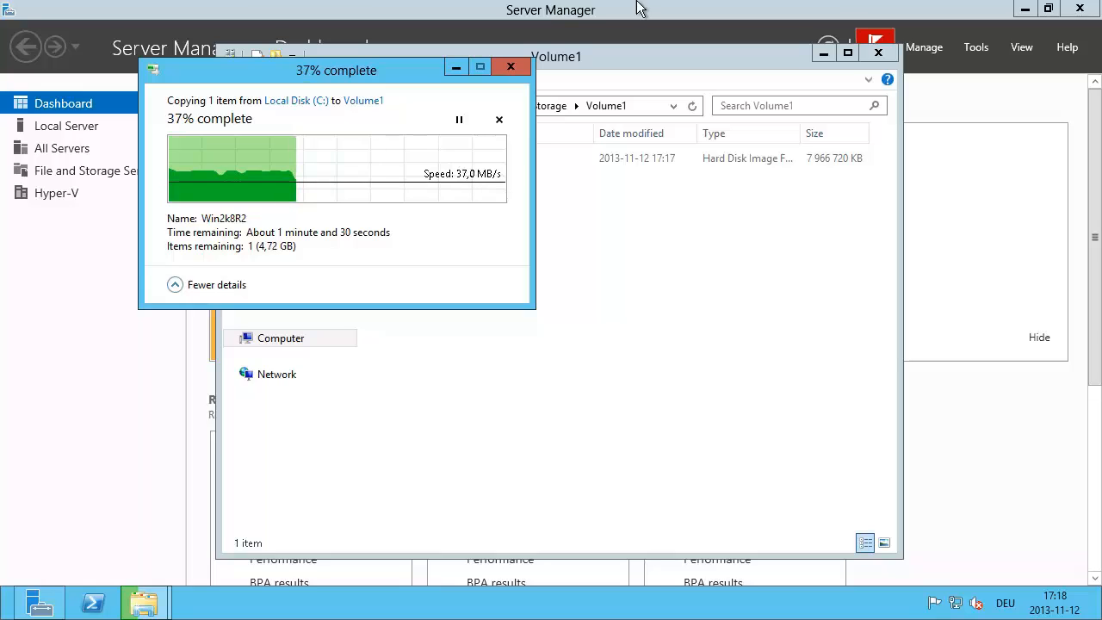
mouse_move(638, 3)
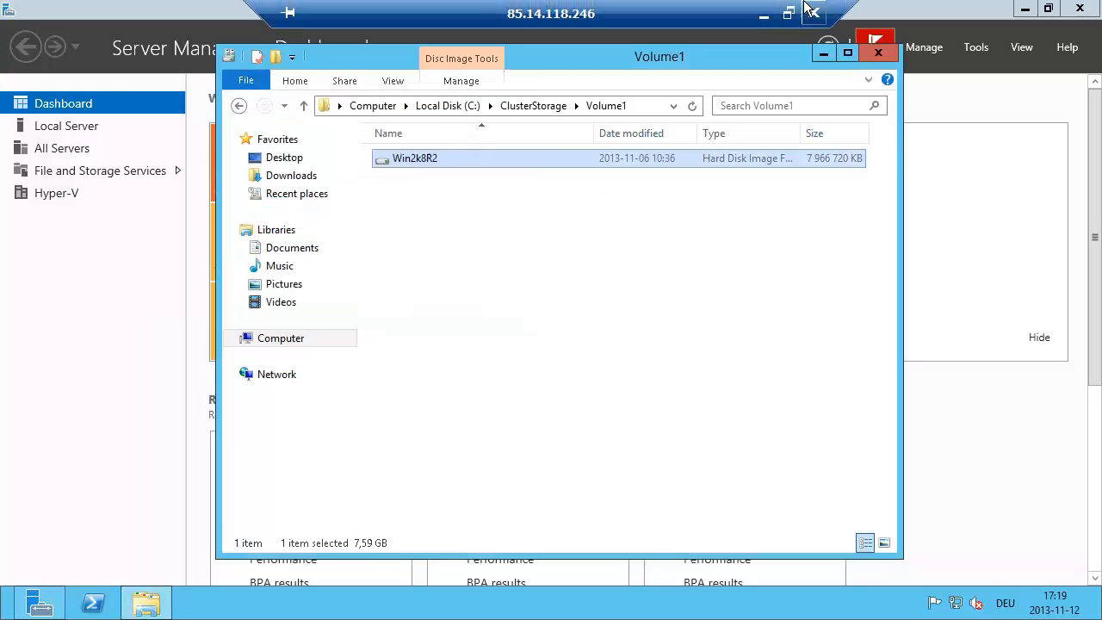
Step: From the cluster's Roles, start a New Virtual Machine targeting node-a
click(764, 15)
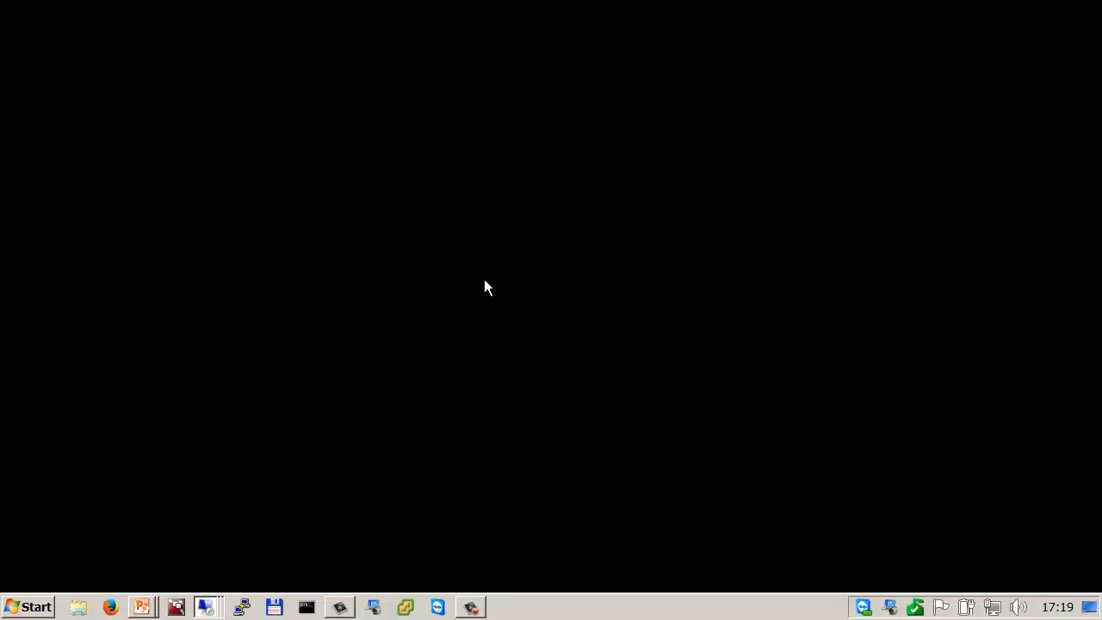
key(alt+Tab)
key(alt+Tab)
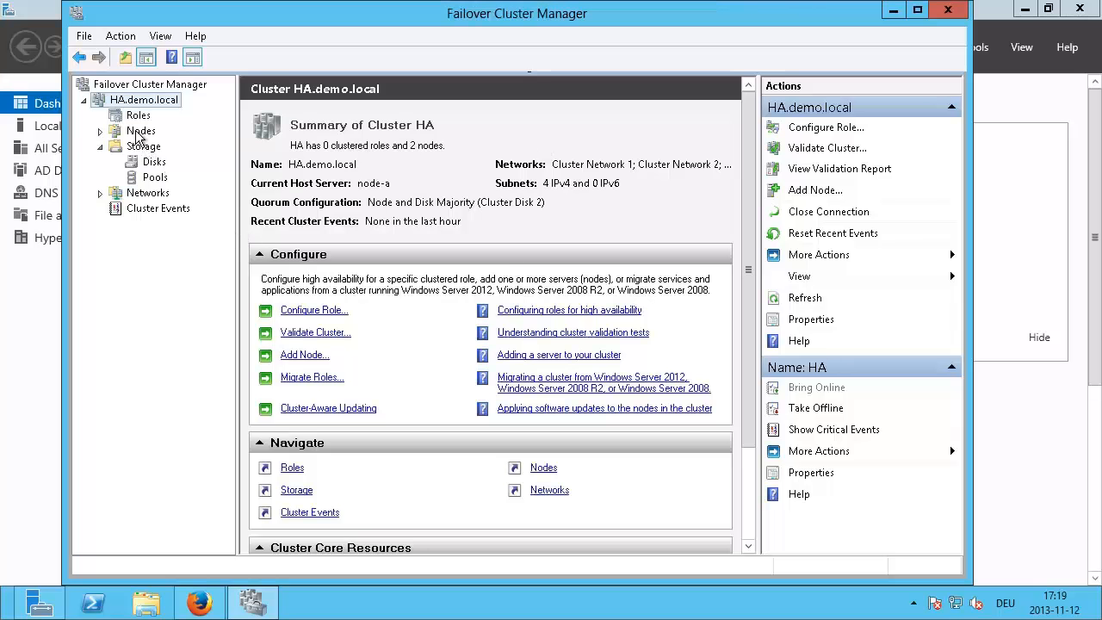
click(138, 116)
right_click(137, 116)
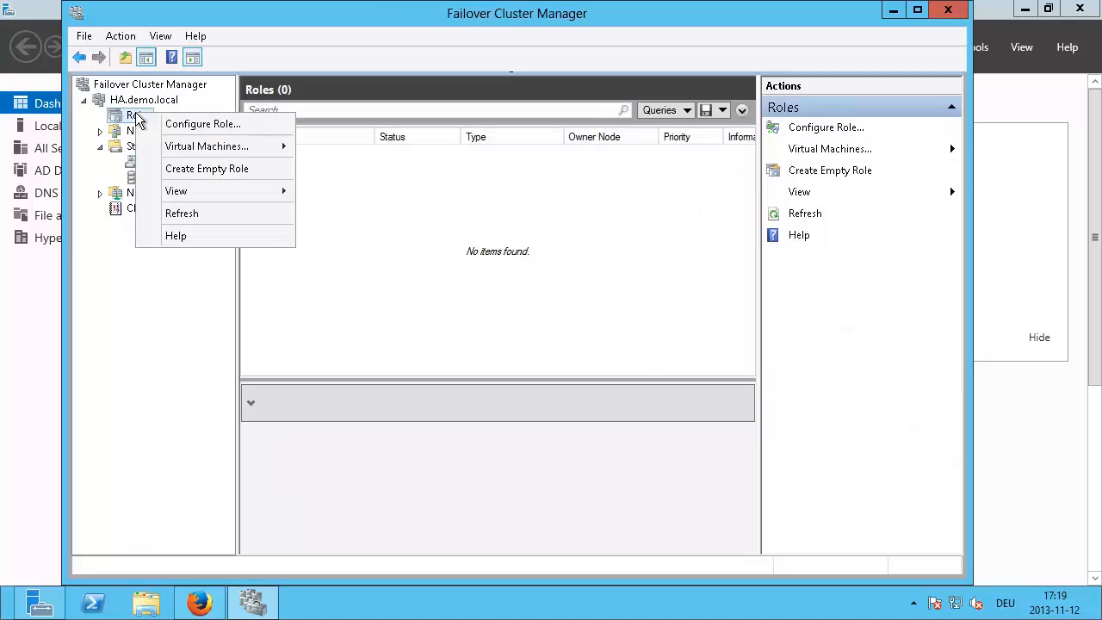
mouse_move(215, 154)
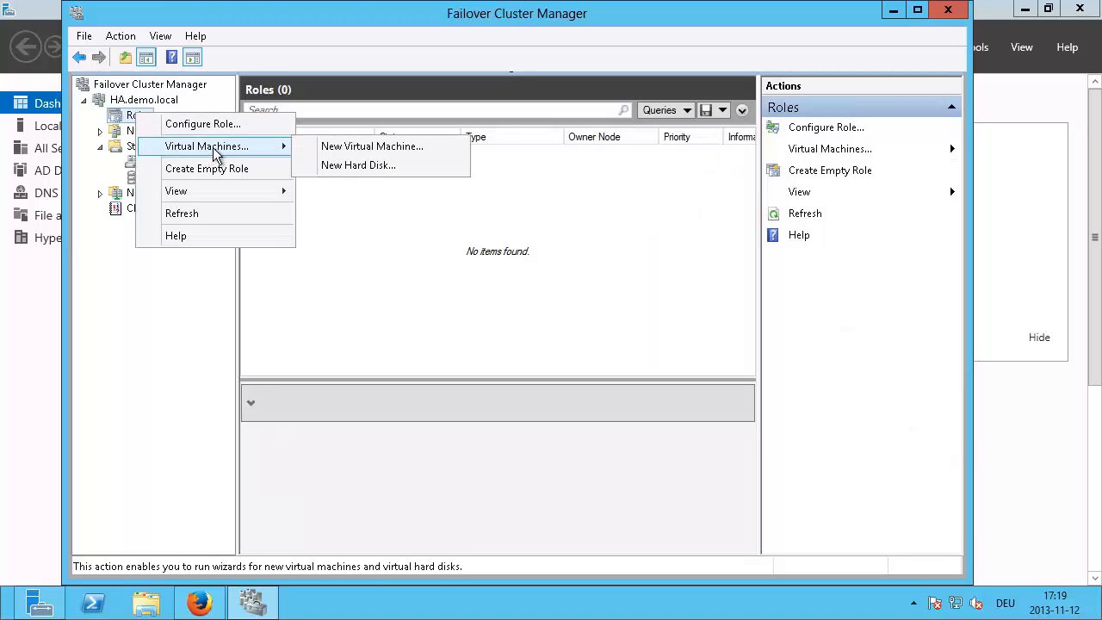
click(392, 148)
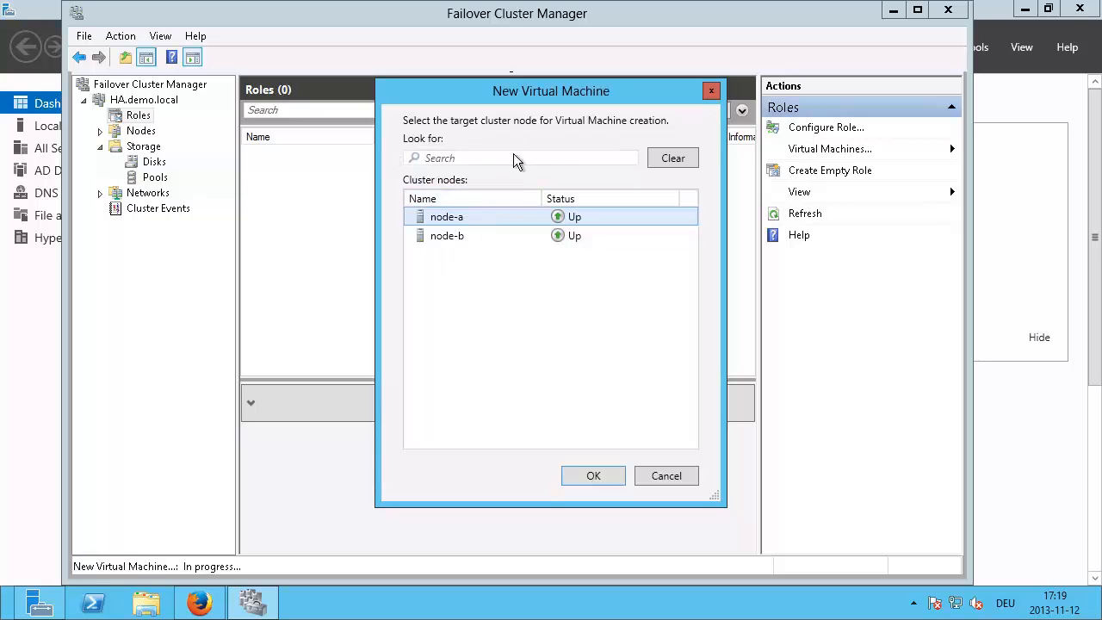
click(593, 476)
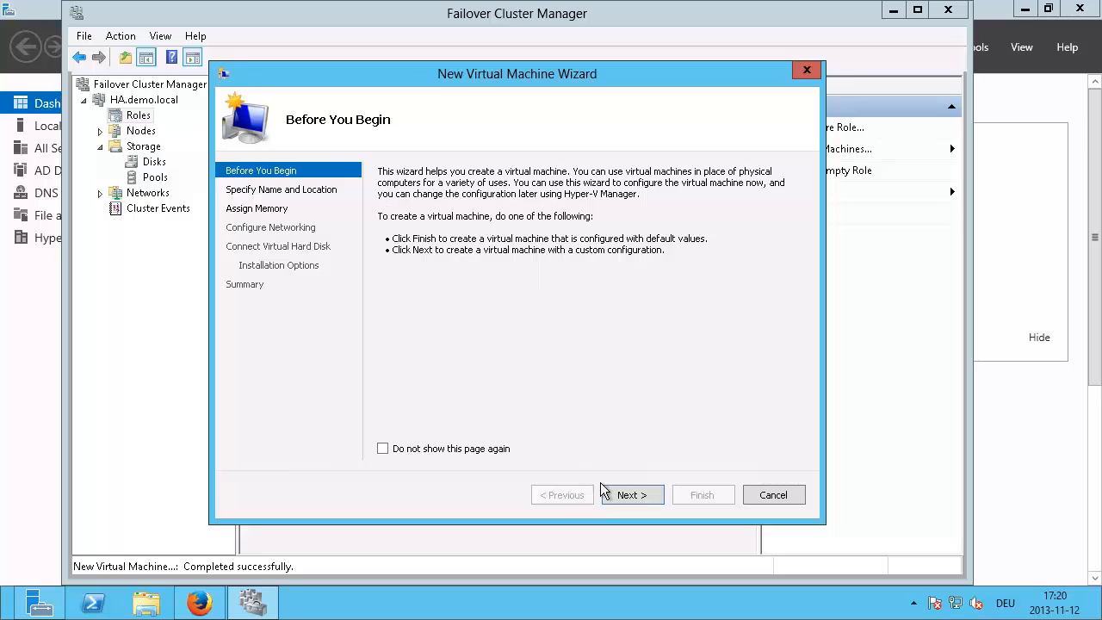
Step: Name the VM vm-demo01 and store it in C:\ClusterStorage\volume1
click(631, 496)
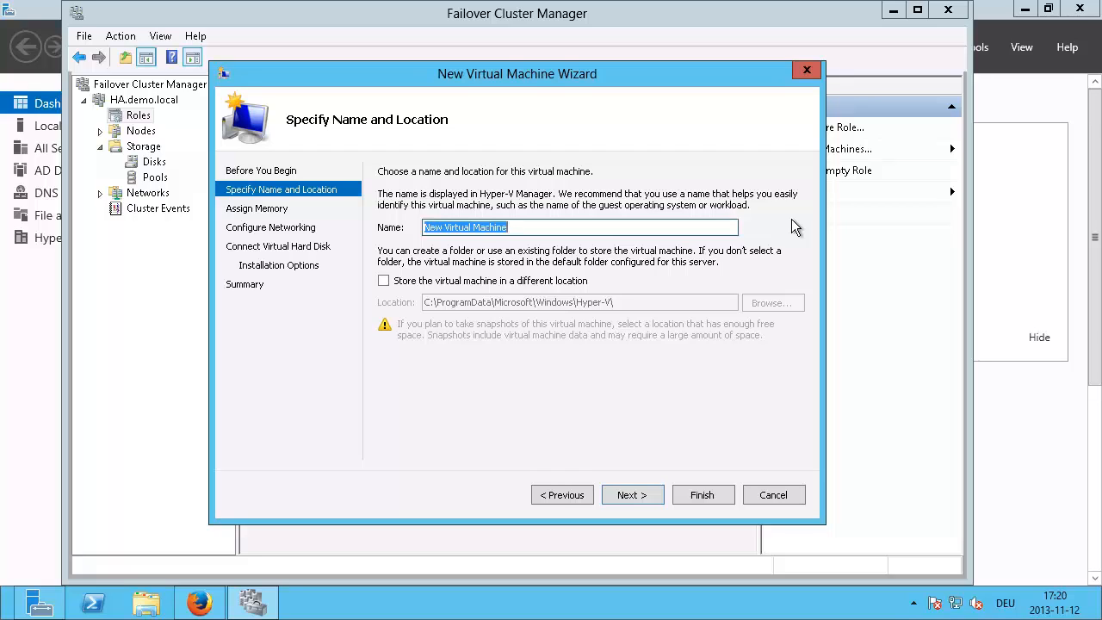
text(V)
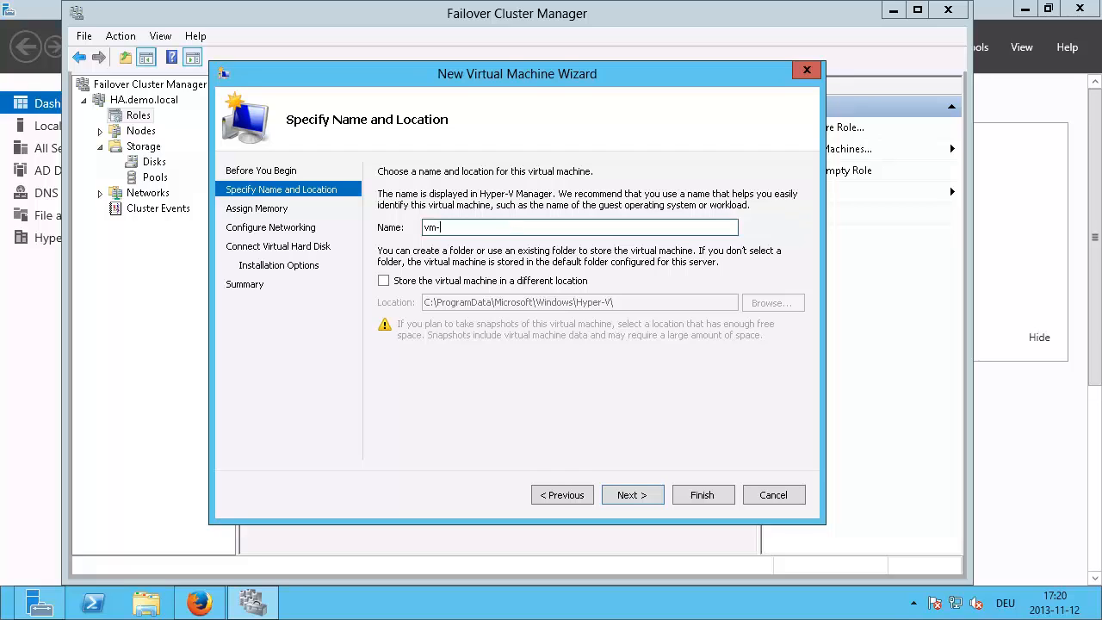
text(m-demo01)
click(384, 282)
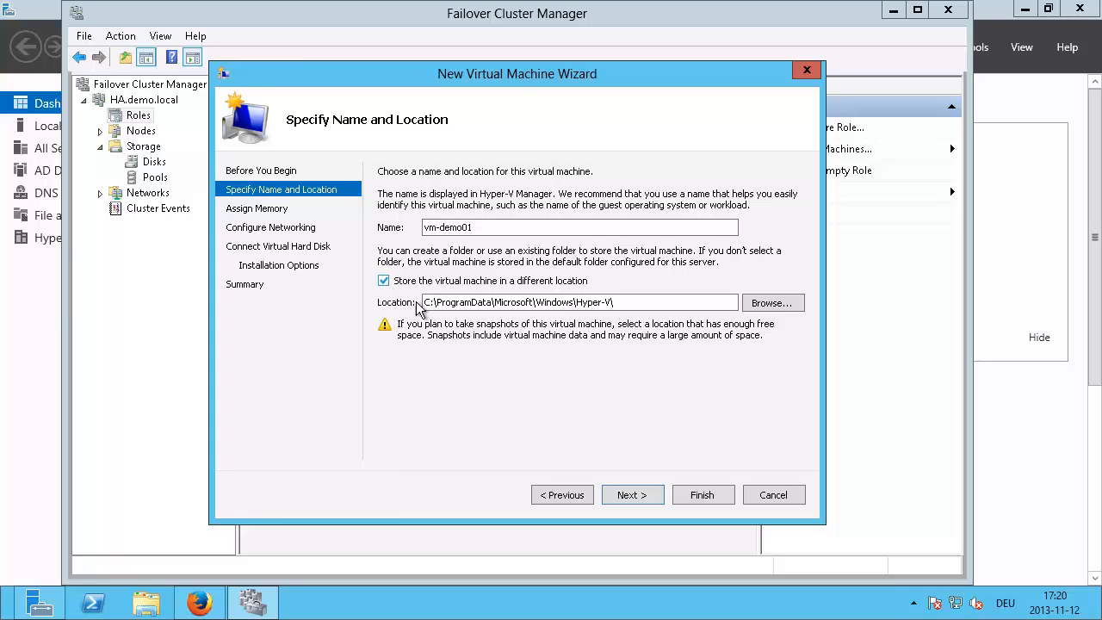
click(770, 303)
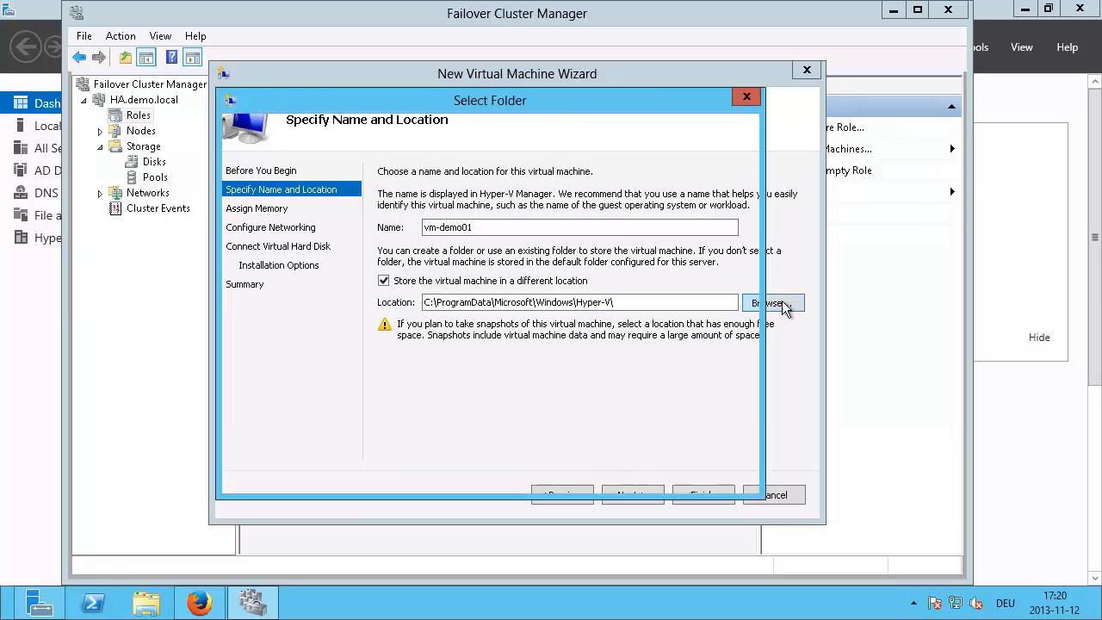
click(271, 248)
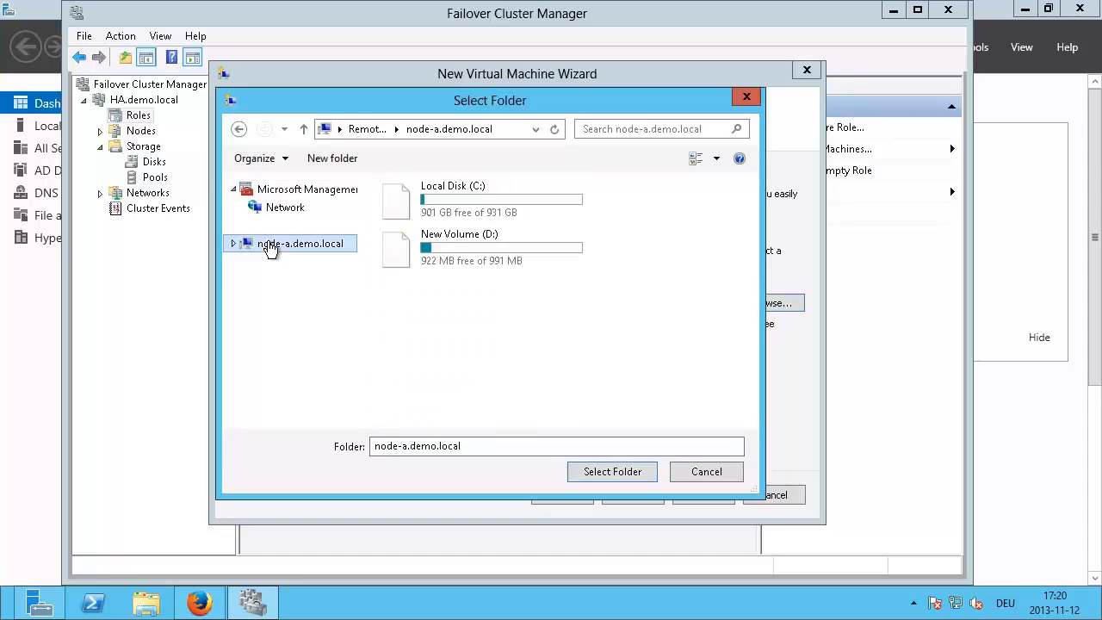
double_click(408, 209)
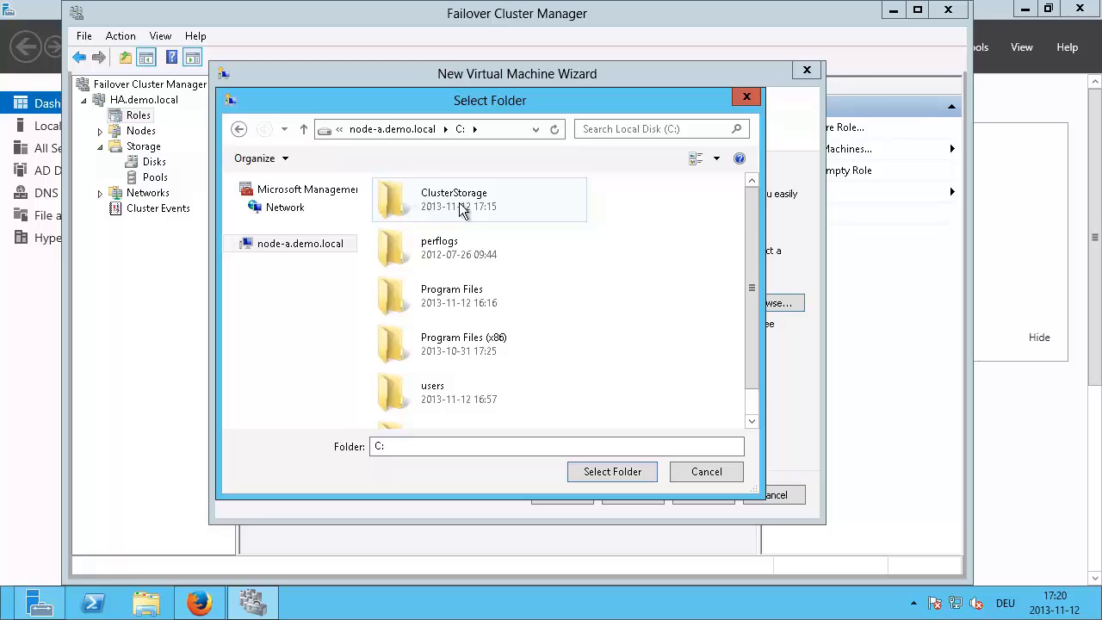
double_click(435, 196)
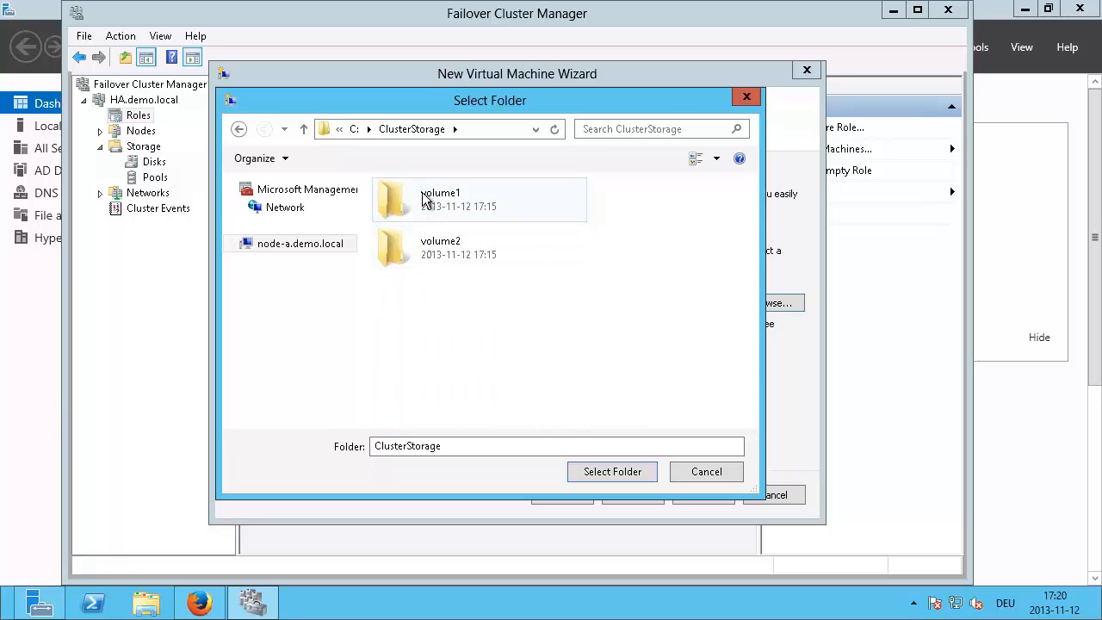
click(426, 200)
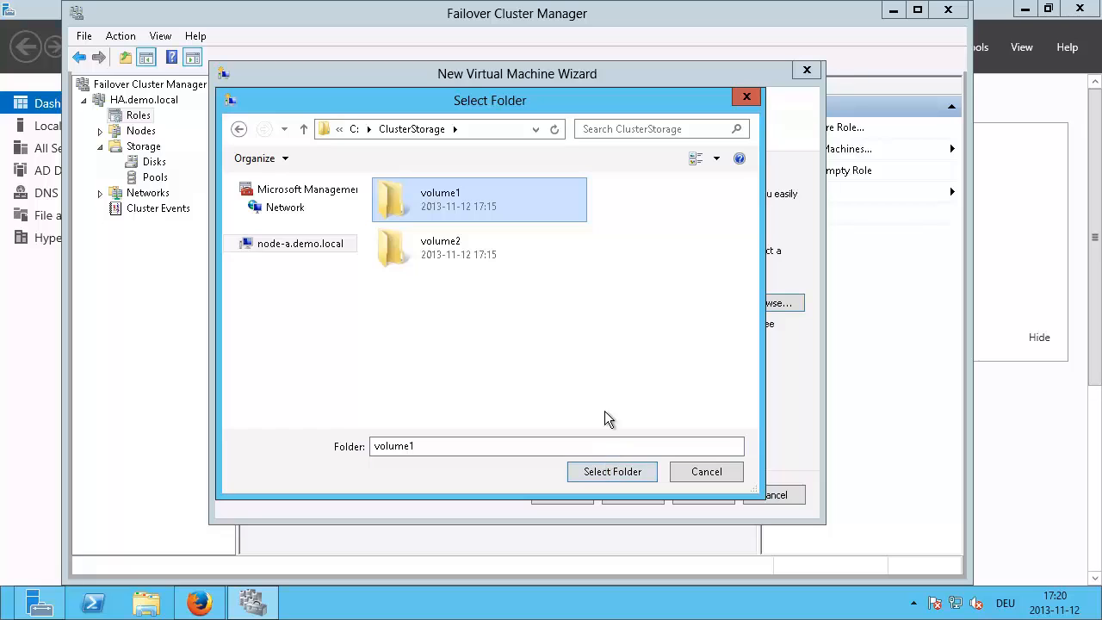
click(611, 472)
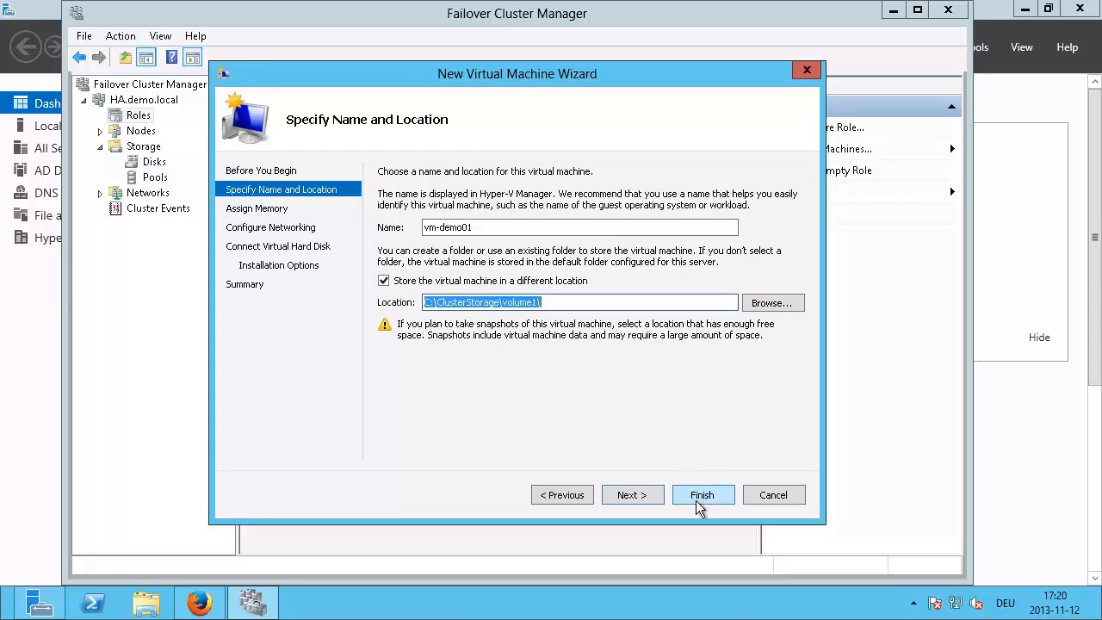
Step: Enter the VM's startup memory and enable Dynamic Memory
click(632, 494)
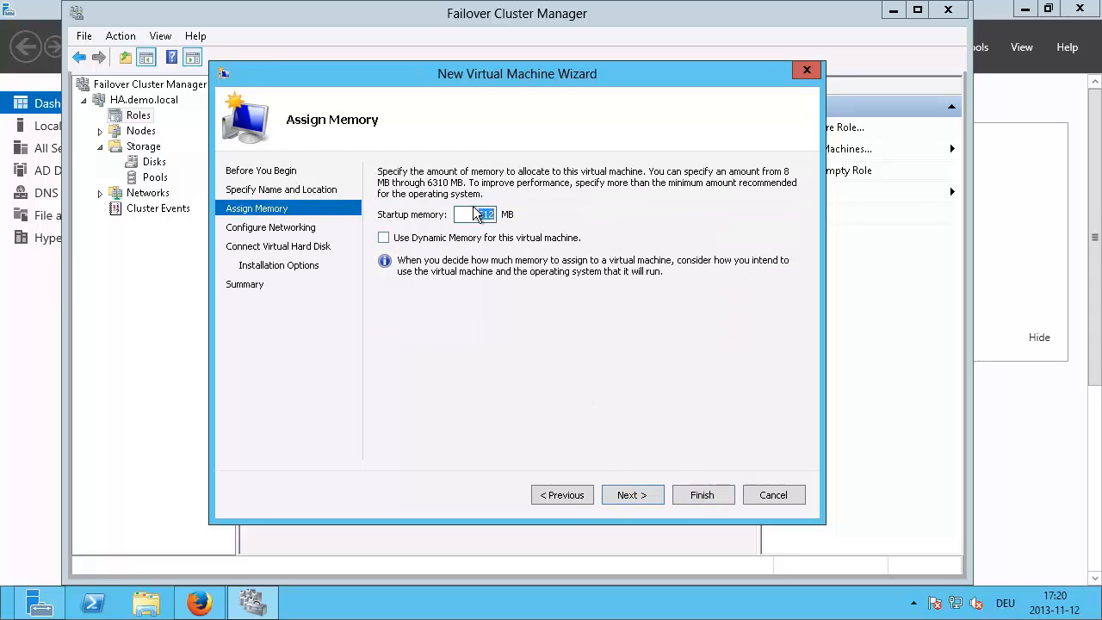
text(1024)
click(383, 238)
Step: Connect the network adapter to the HP NC112i Adapter #2 Virtual Switch
click(647, 493)
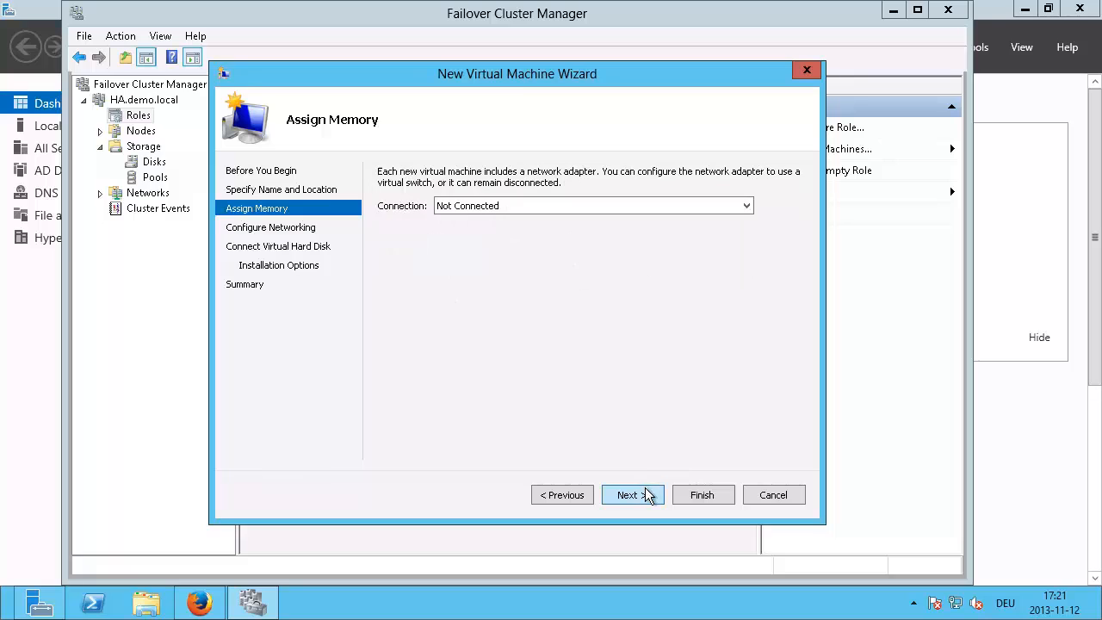
click(528, 207)
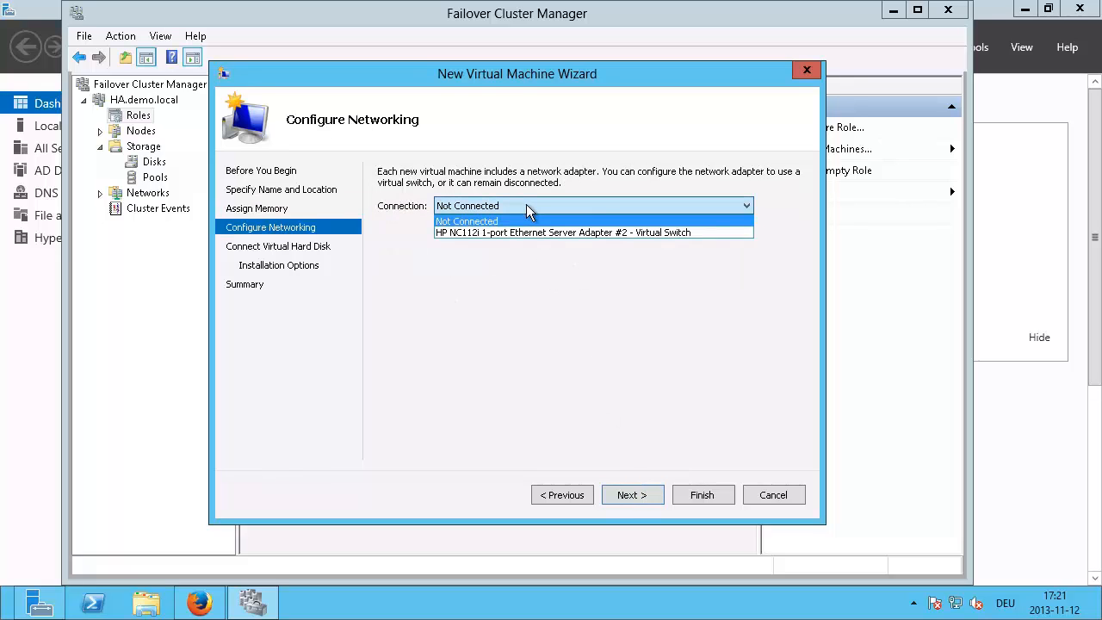
click(569, 233)
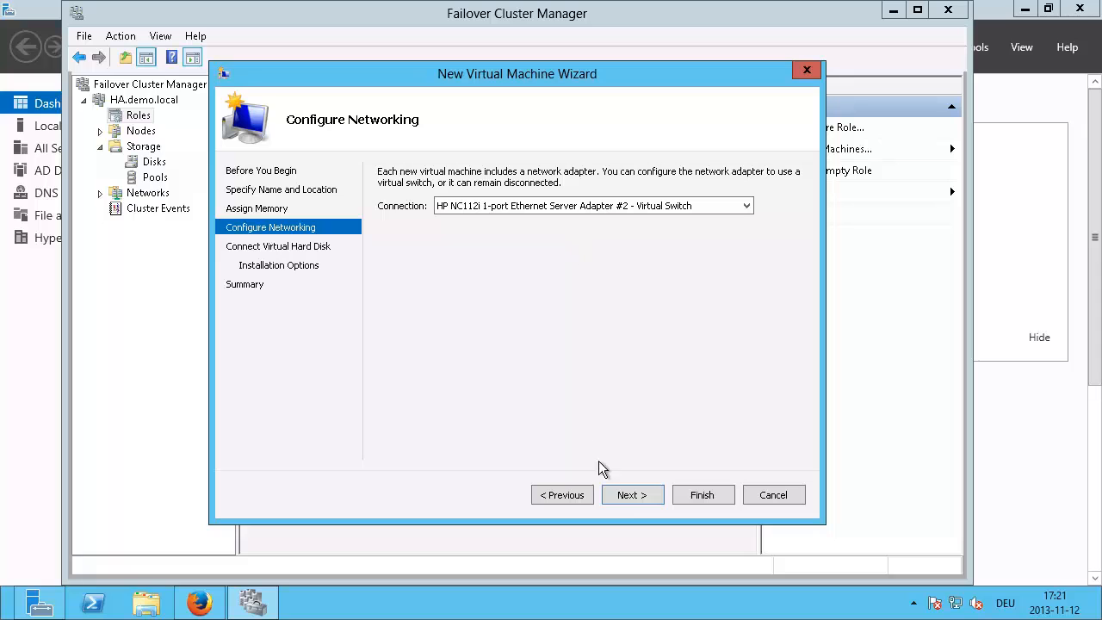
click(629, 495)
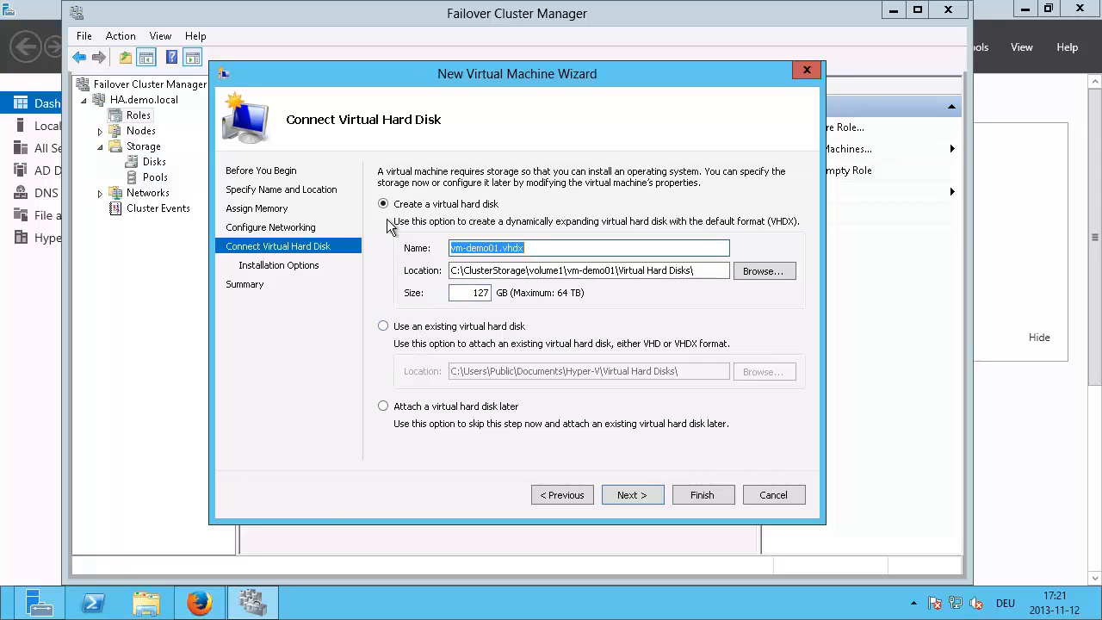
Step: Attach the existing disk C:\ClusterStorage\volume1\win2k8r2.vhdx to the new virtual machine
click(383, 327)
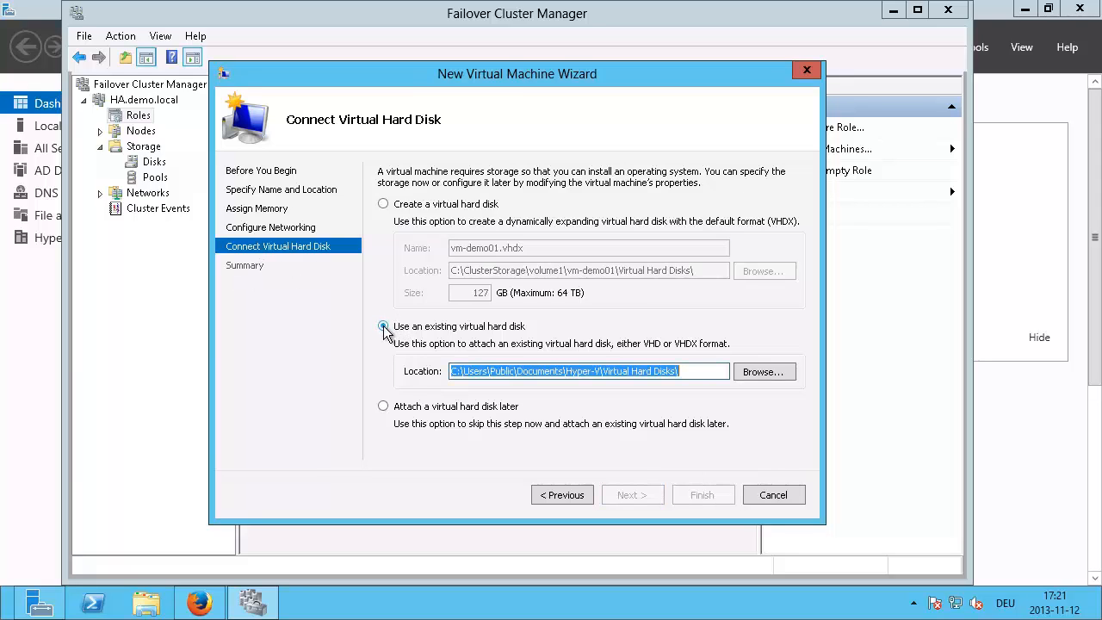
click(766, 378)
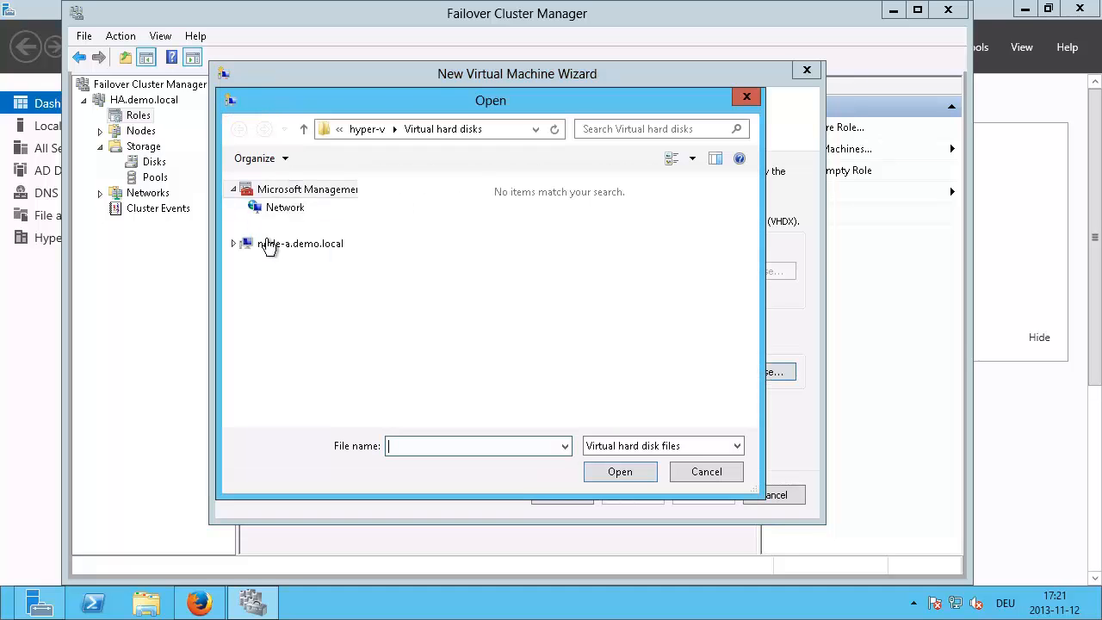
click(269, 246)
double_click(392, 215)
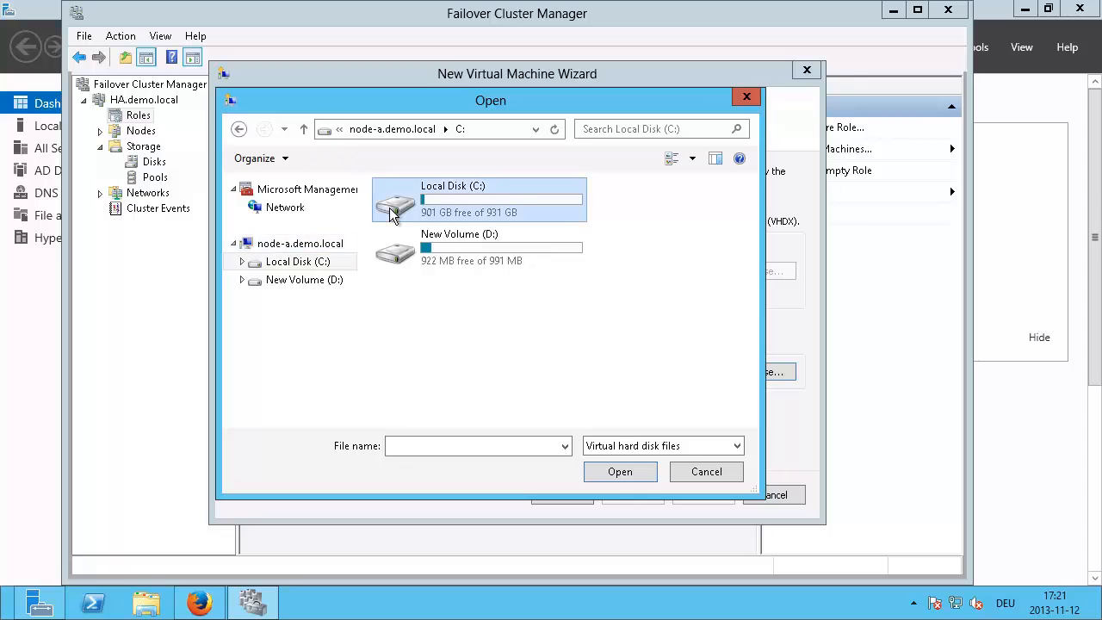
double_click(449, 210)
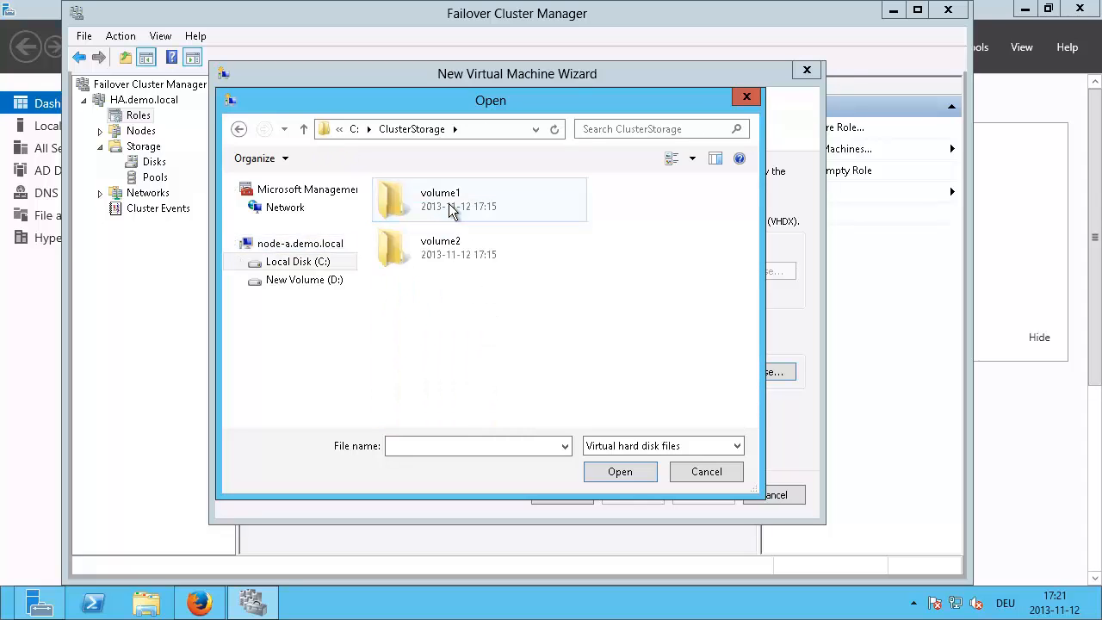
double_click(425, 194)
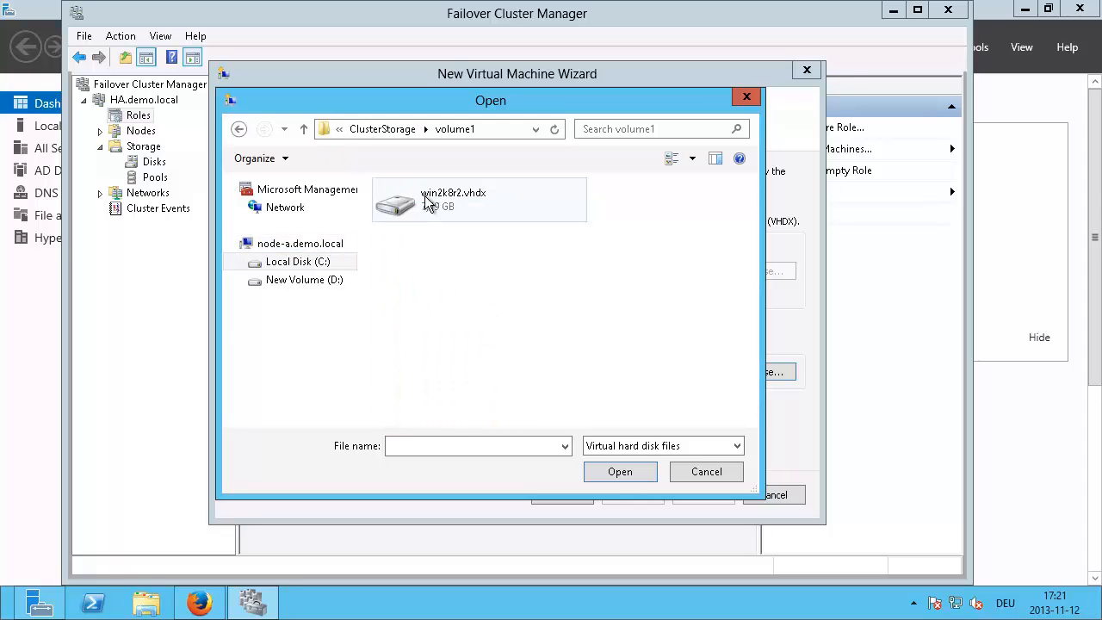
click(427, 201)
click(626, 472)
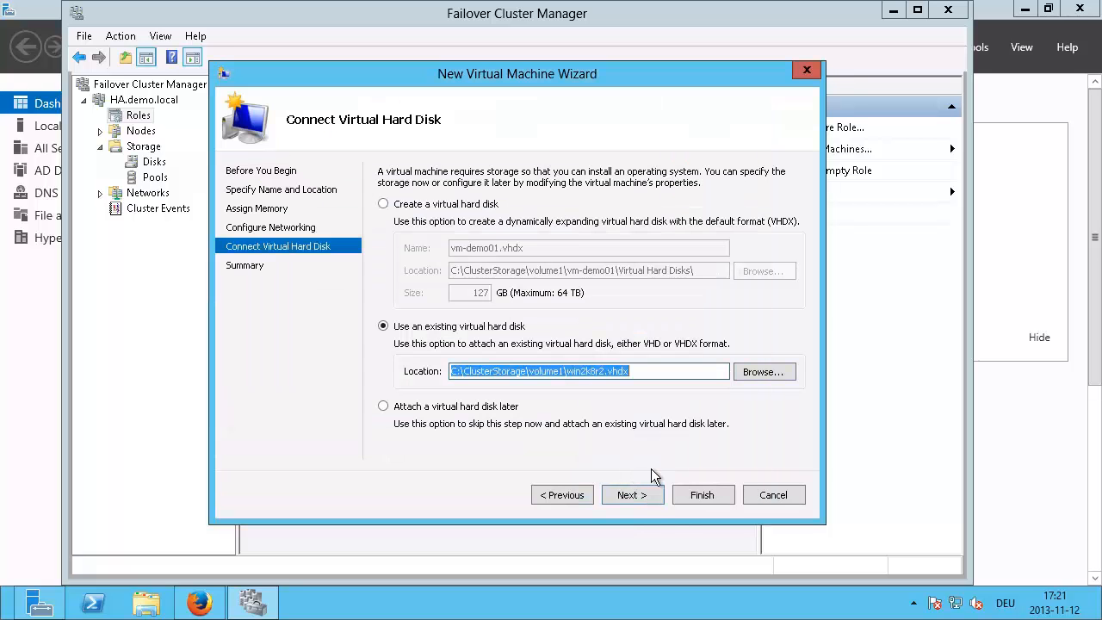
Step: Finish creating vm-demo01 as a highly available role and select it in Roles
click(649, 493)
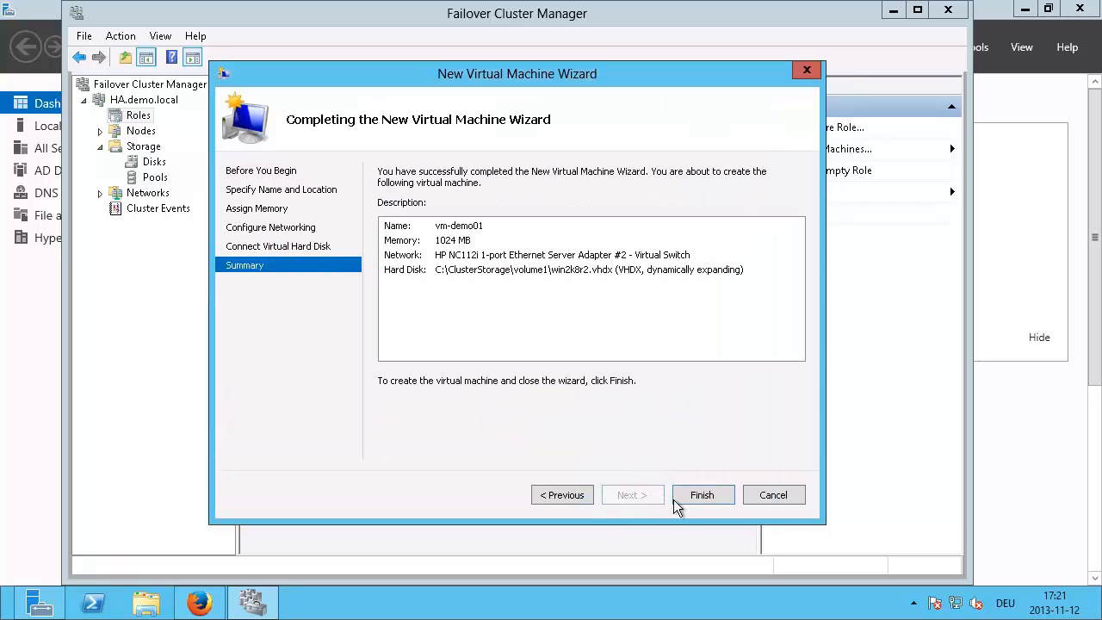
click(699, 499)
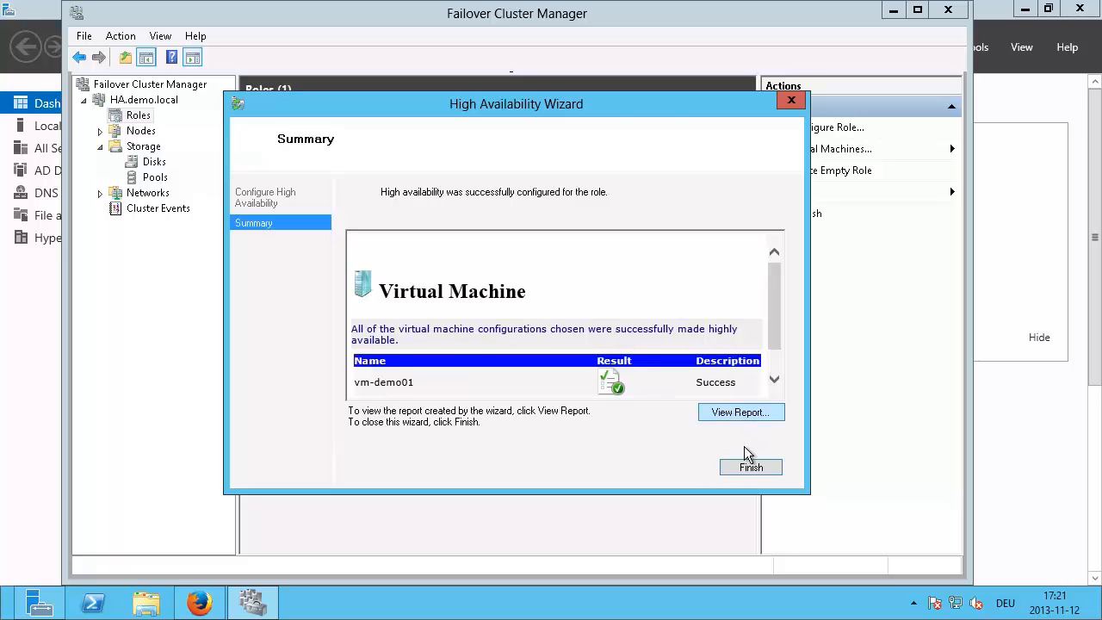
click(748, 468)
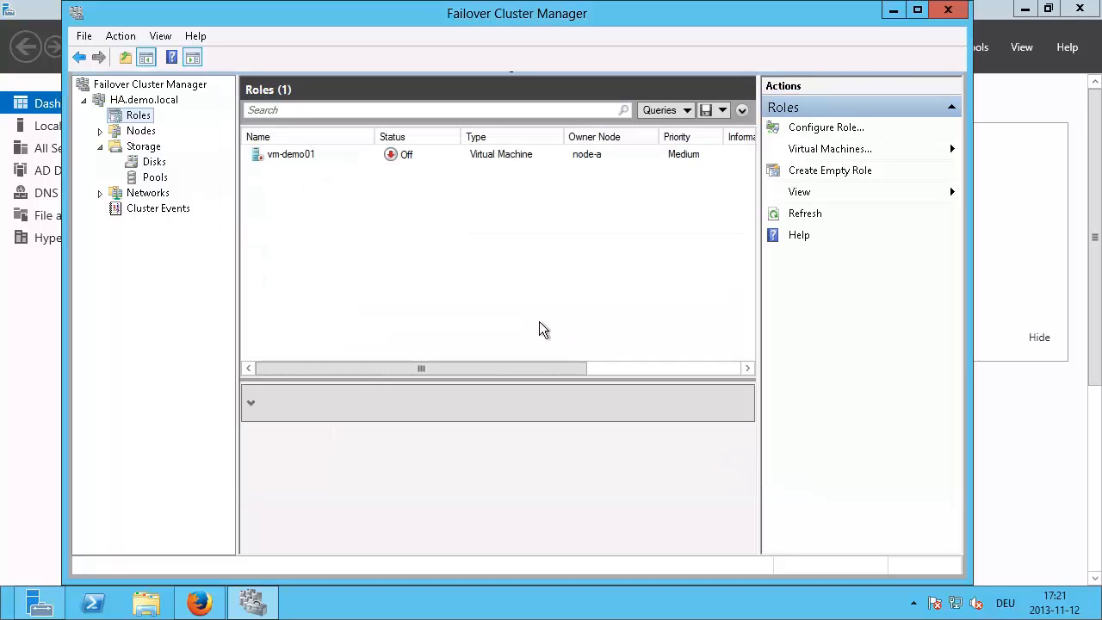
click(371, 160)
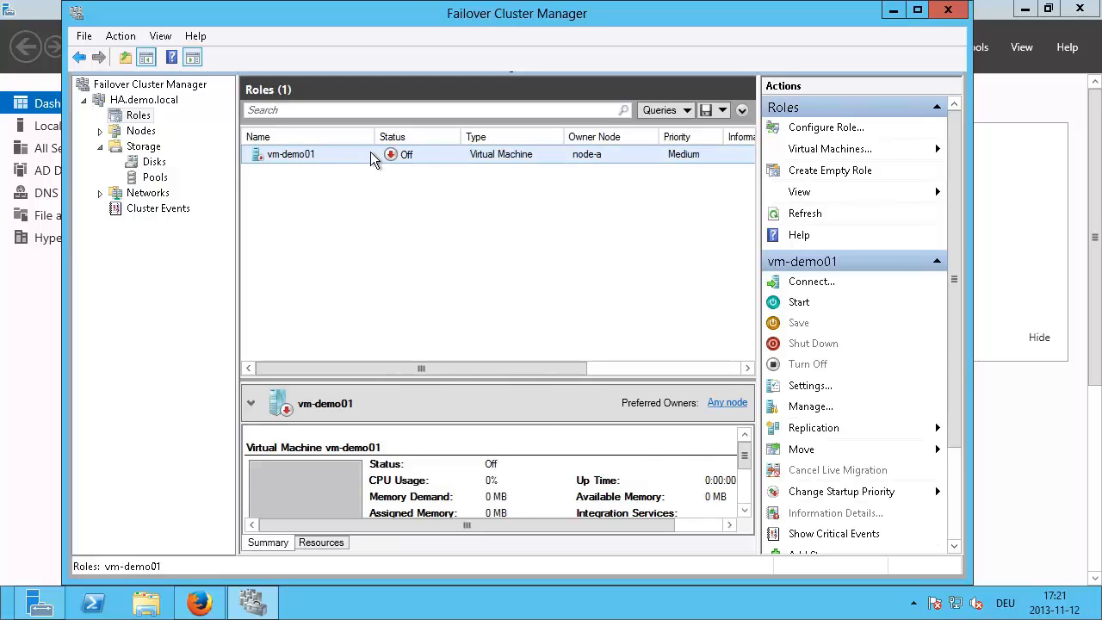
right_click(370, 160)
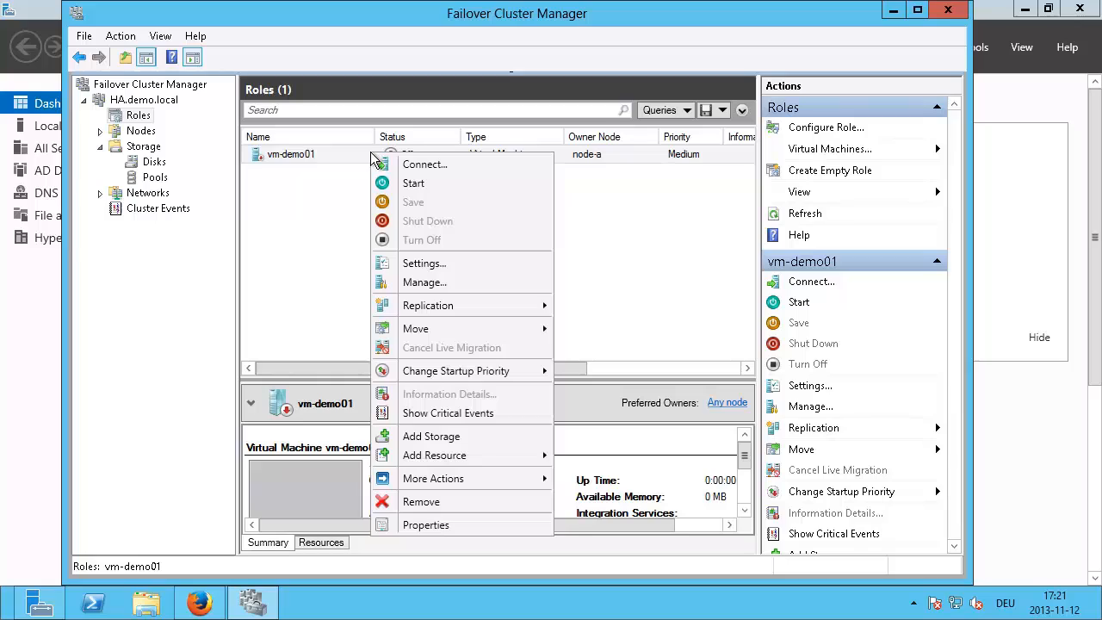
Step: Start vm-demo01 and open a Virtual Machine Connection console to it
click(414, 184)
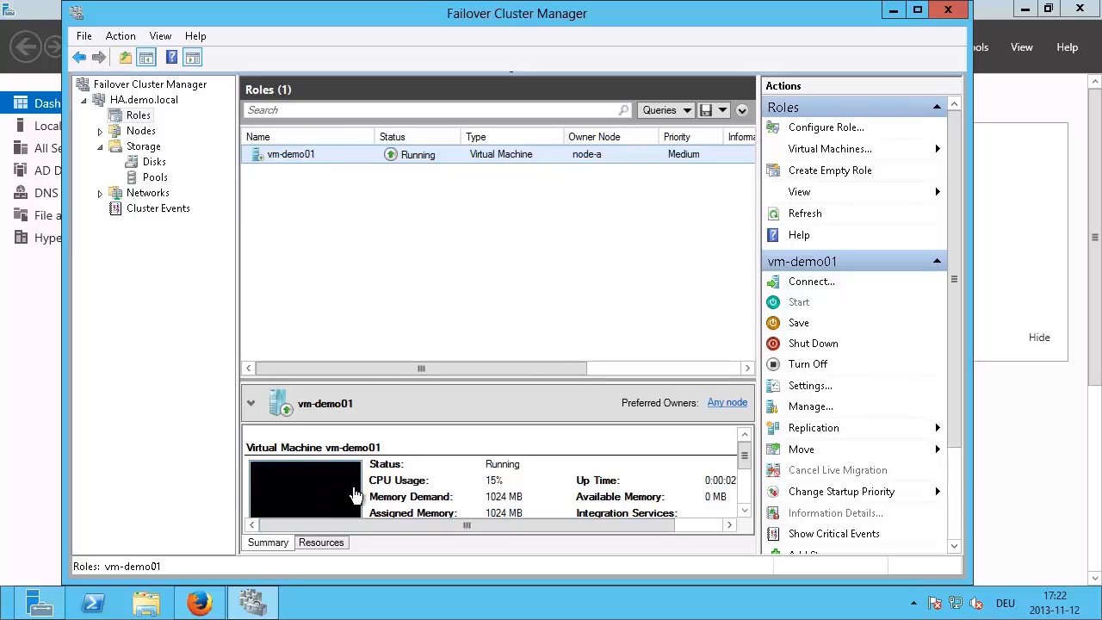
right_click(366, 152)
click(423, 168)
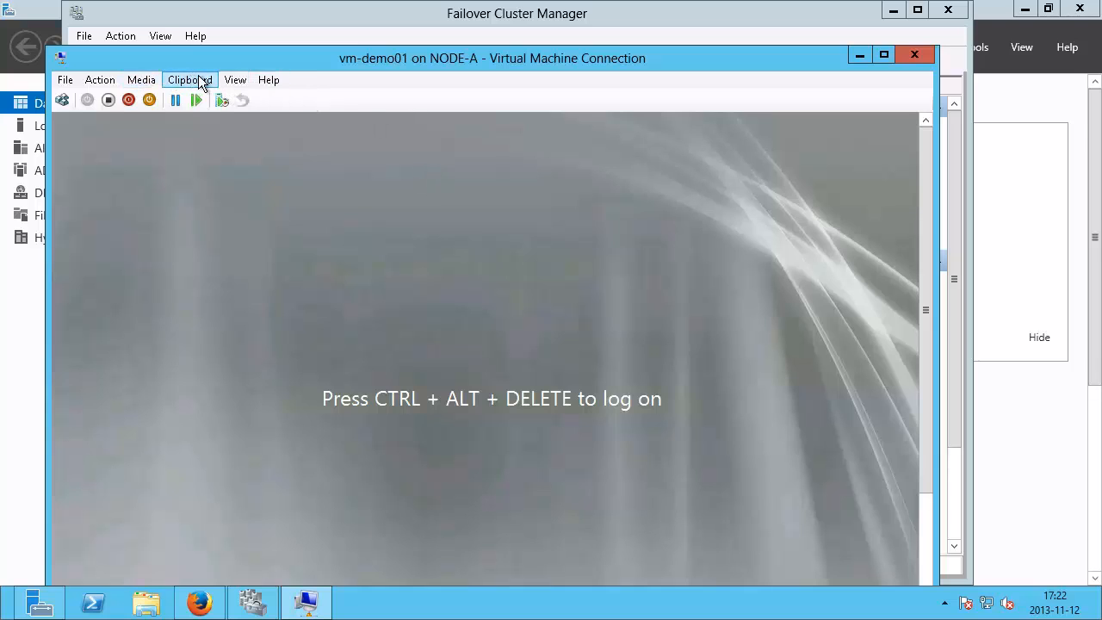
Step: Send Ctrl+Alt+Del and sign in to the guest as Administrator with its password
click(98, 80)
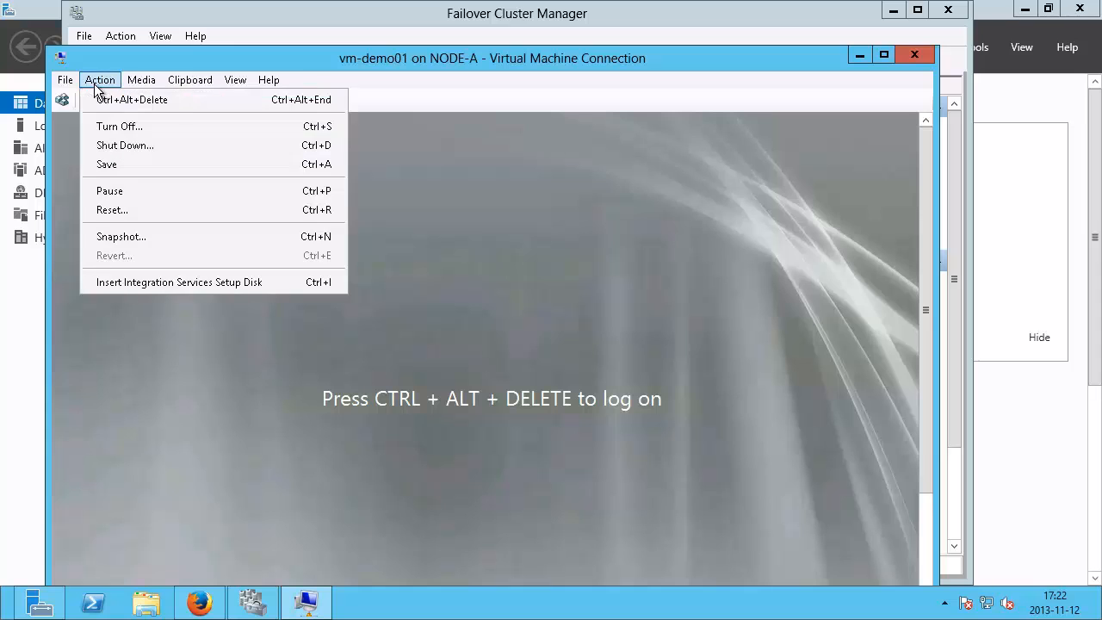
click(169, 102)
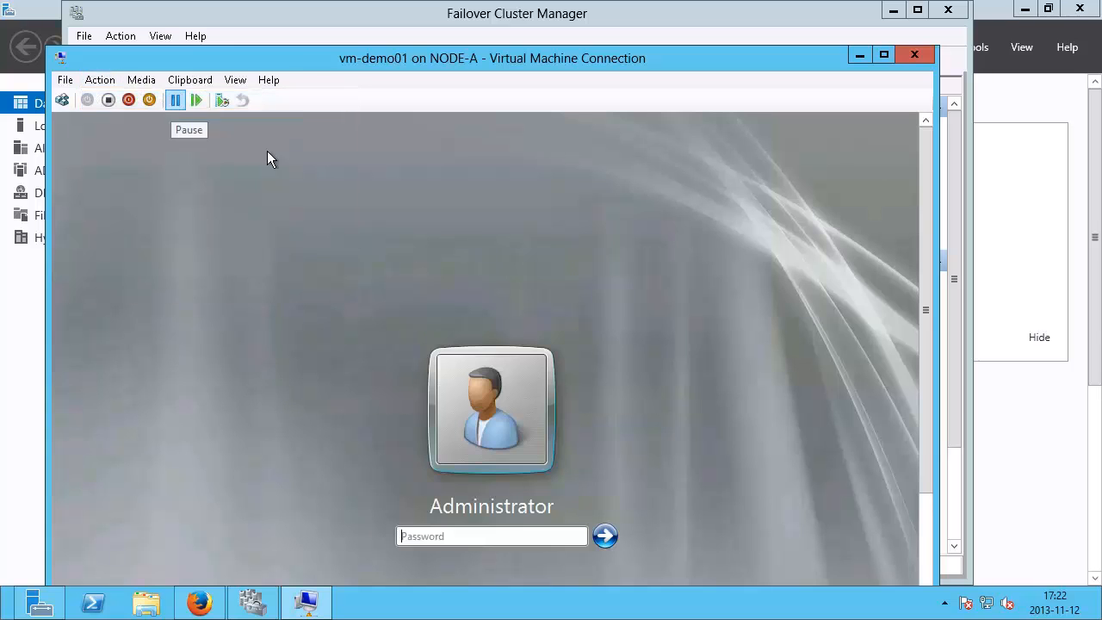
click(462, 537)
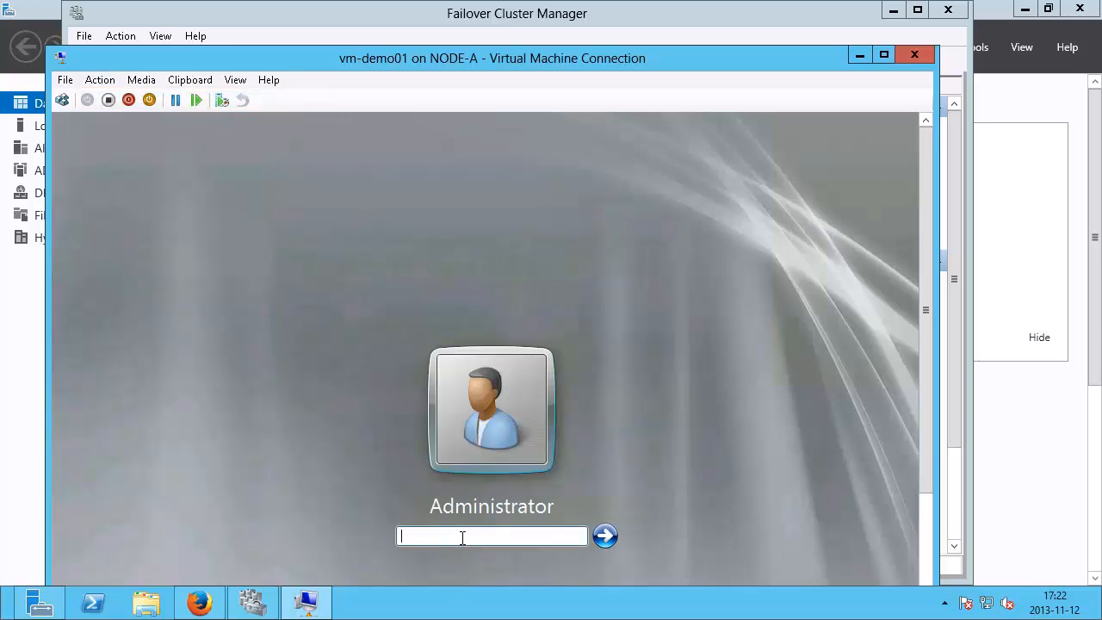
text(•••)
key(Return)
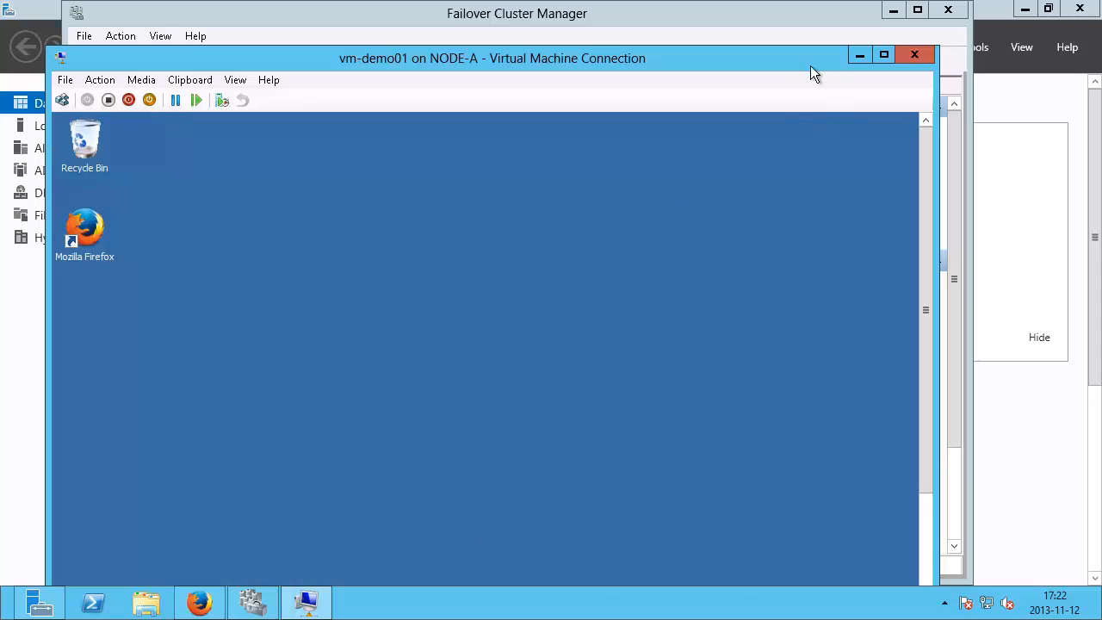
Step: Resize the VM window and scroll Initial Configuration Tasks to check Remote Desktop is enabled
drag(804, 39, 820, 32)
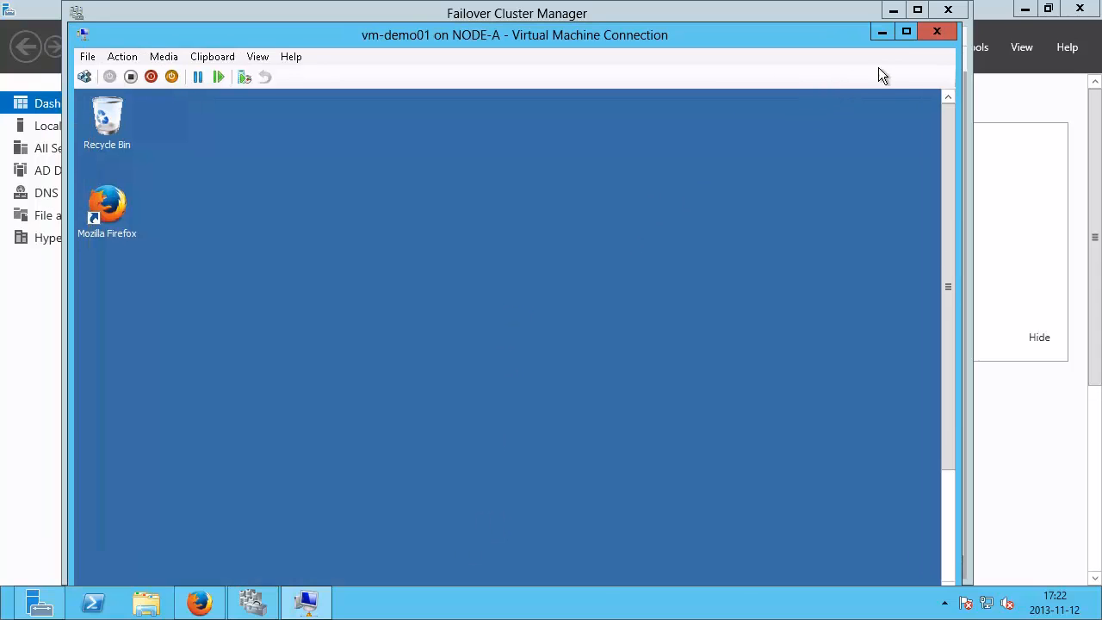
click(905, 31)
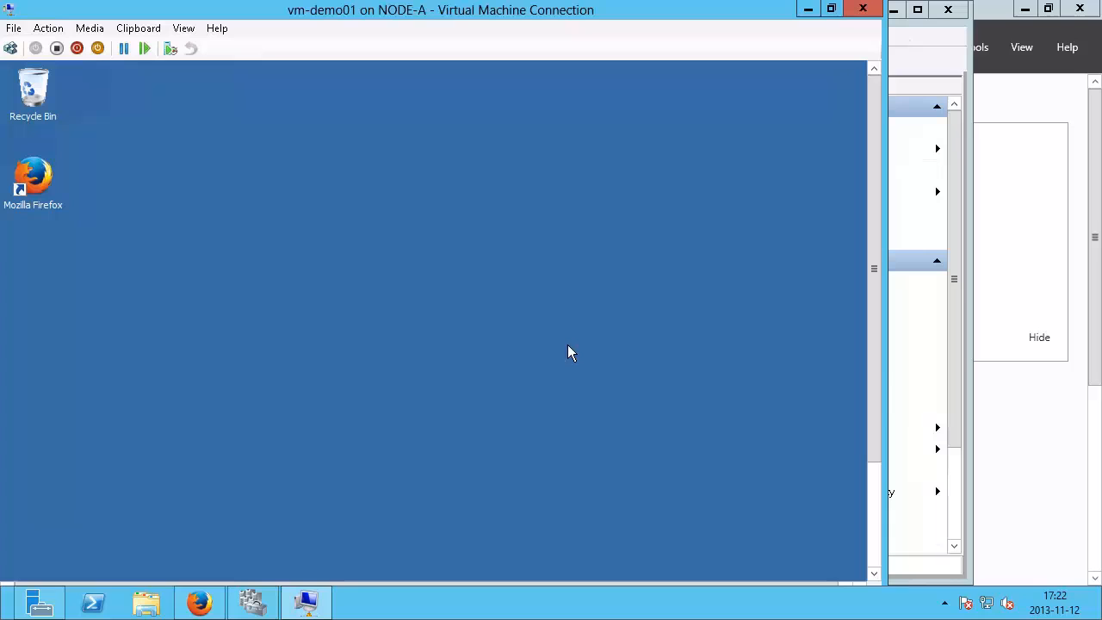
double_click(248, 15)
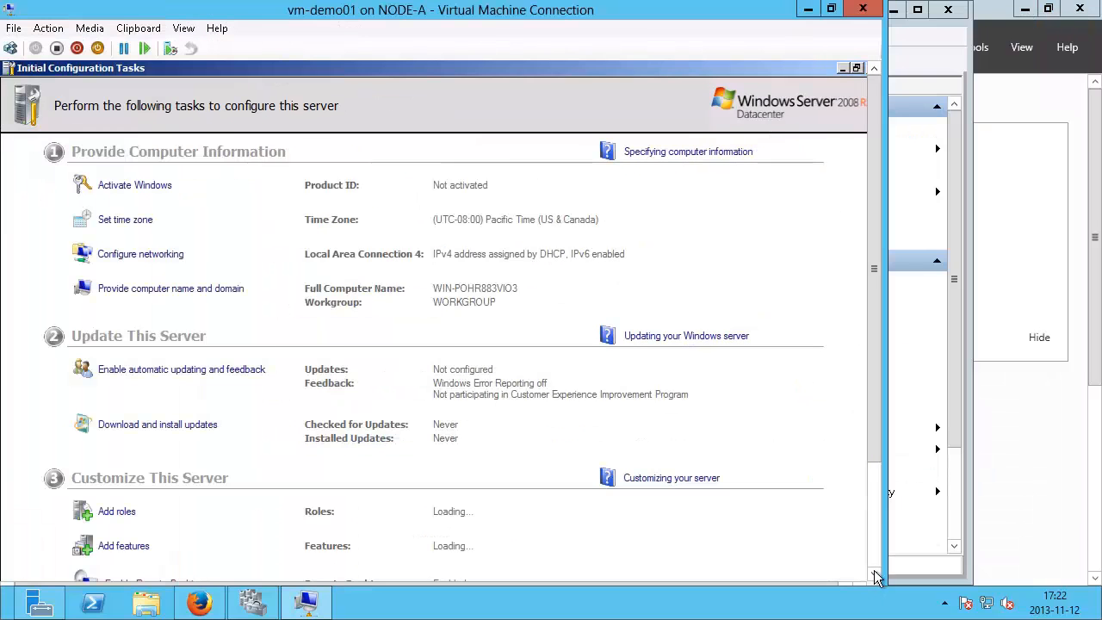
click(874, 574)
click(873, 574)
click(874, 574)
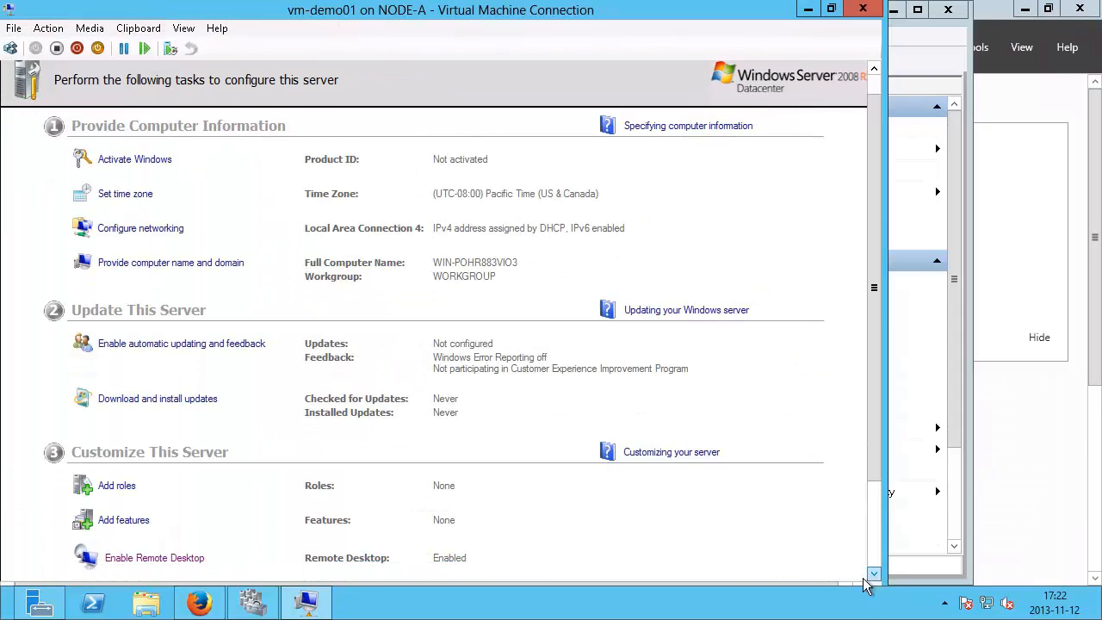
drag(867, 222, 809, 507)
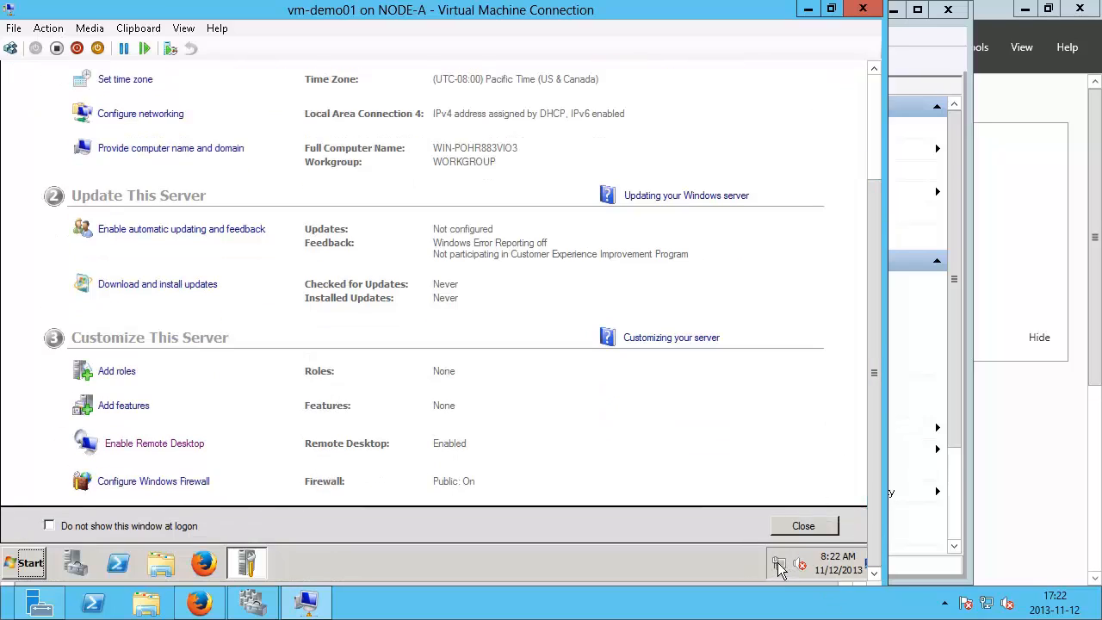
Step: Open Local Area Connection 4's details to read the guest IPv4 address 192.168.0.248
right_click(778, 564)
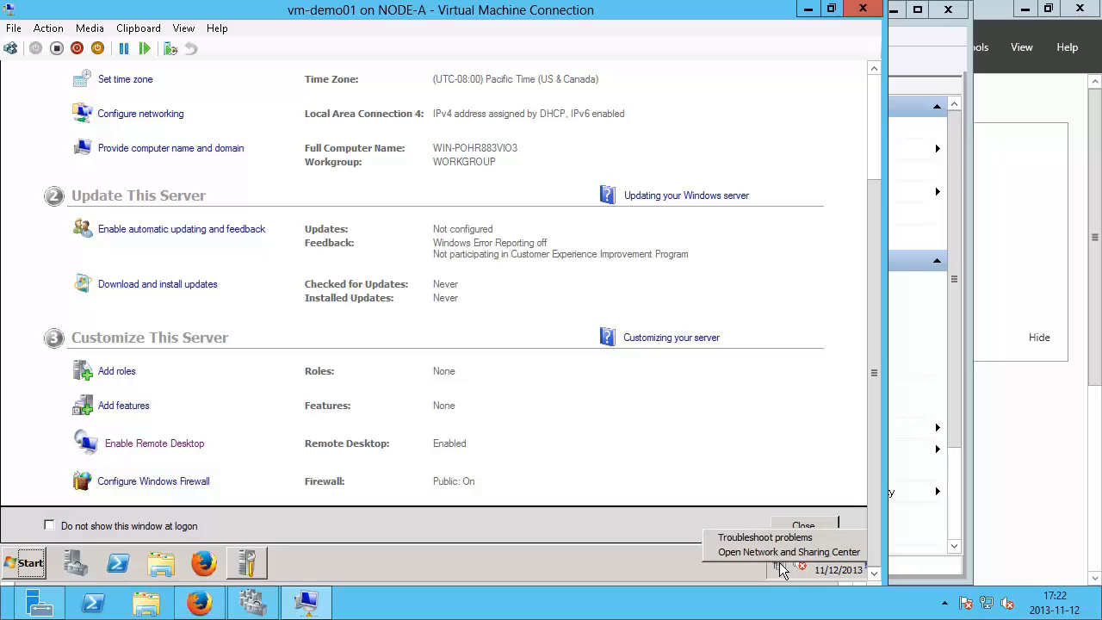
click(774, 552)
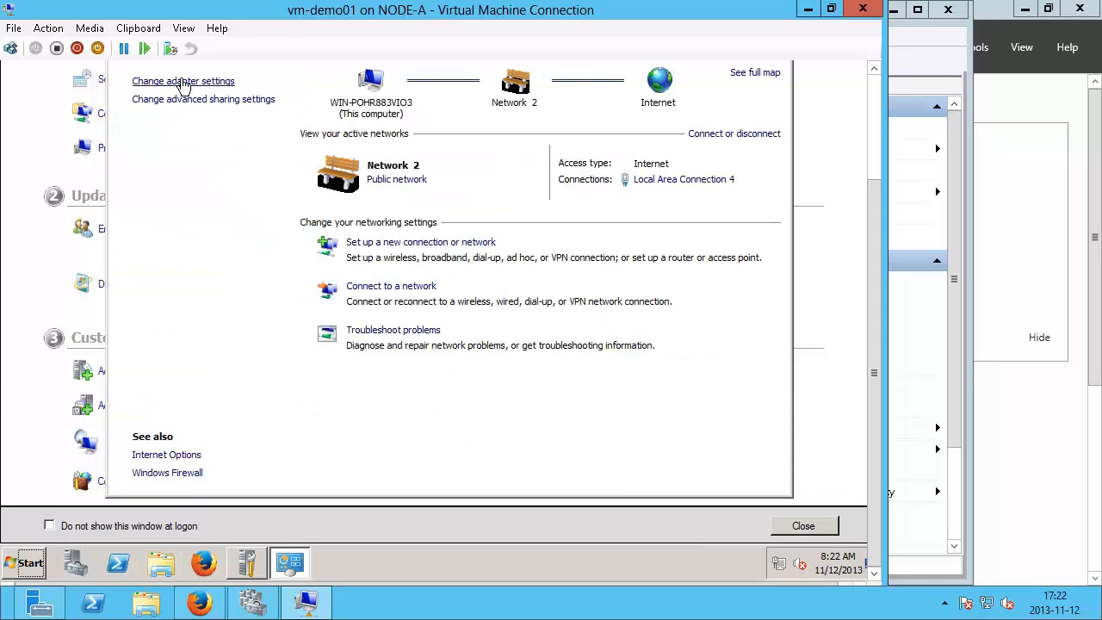
click(182, 84)
click(204, 99)
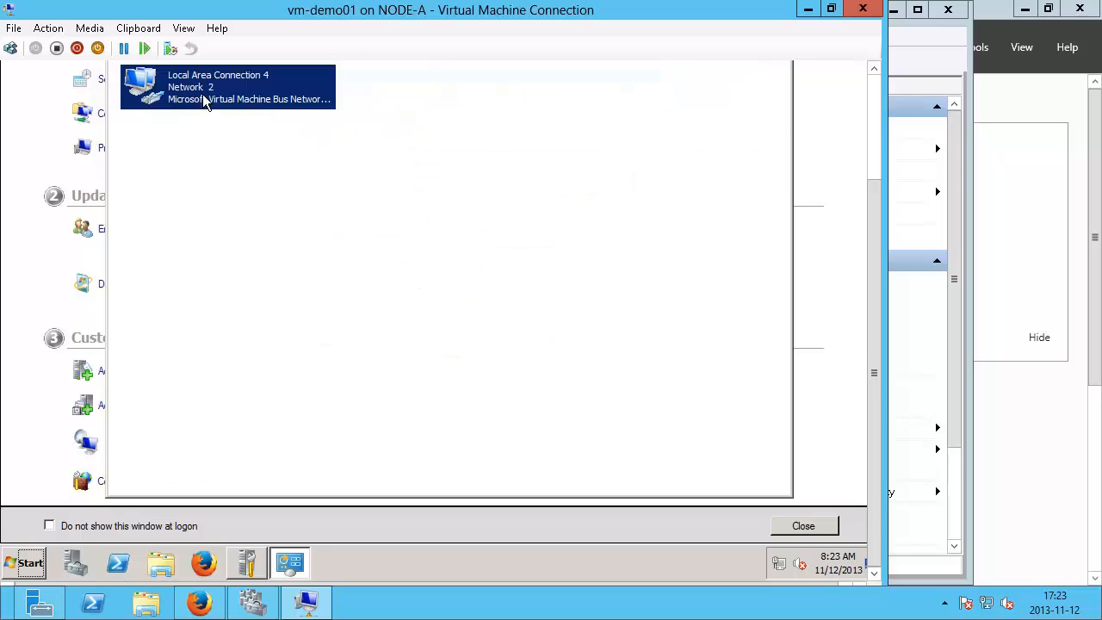
right_click(202, 94)
click(234, 115)
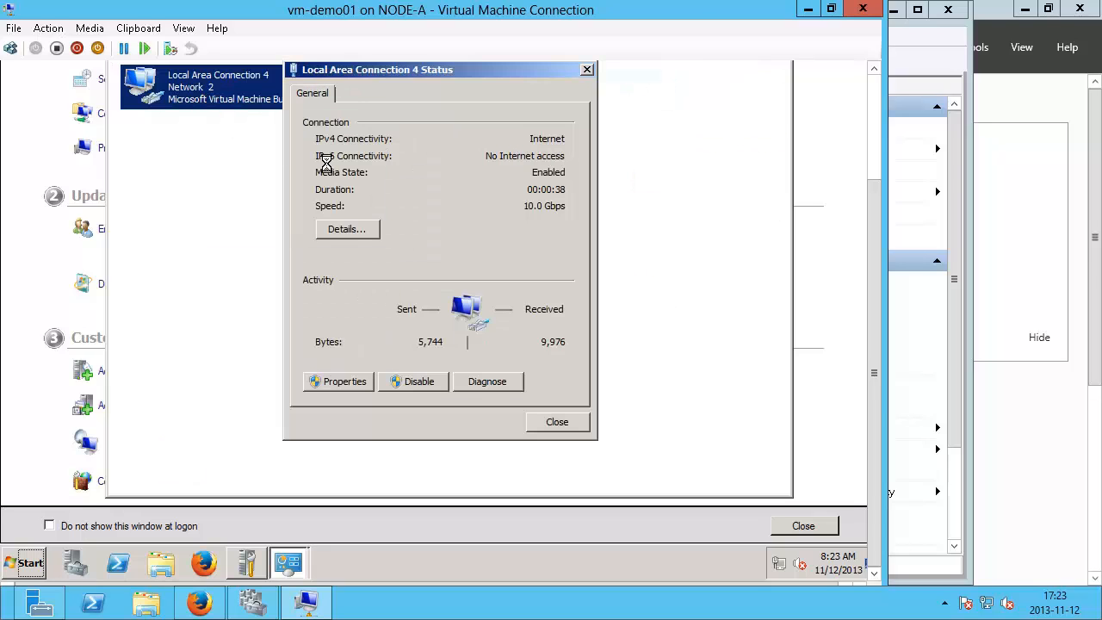
click(347, 230)
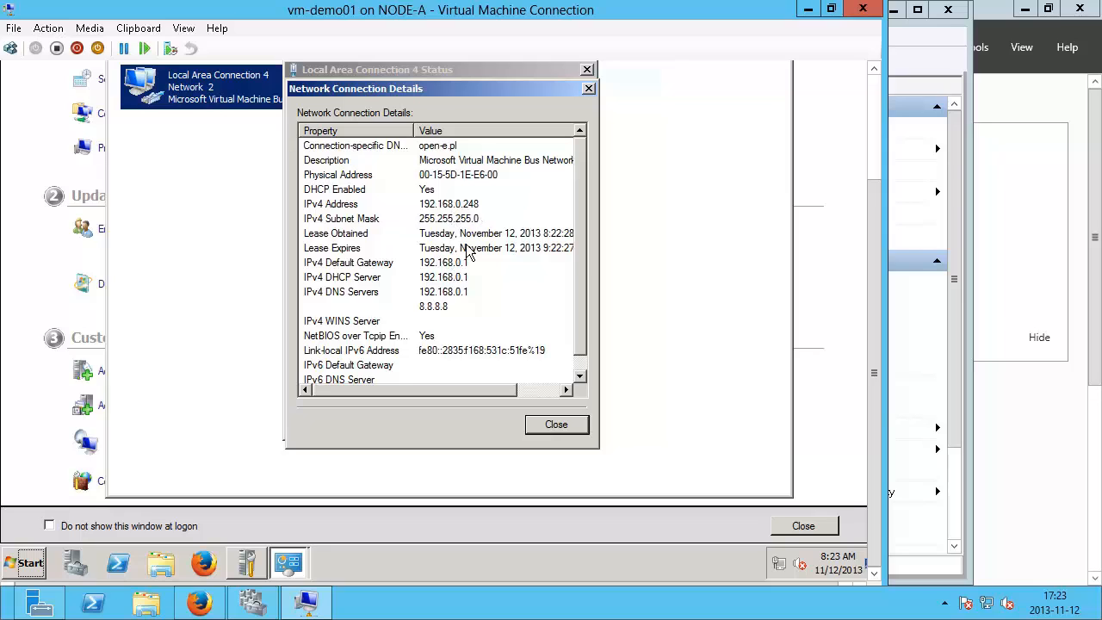
Step: Close the network details and status windows and the VM connection window
click(556, 425)
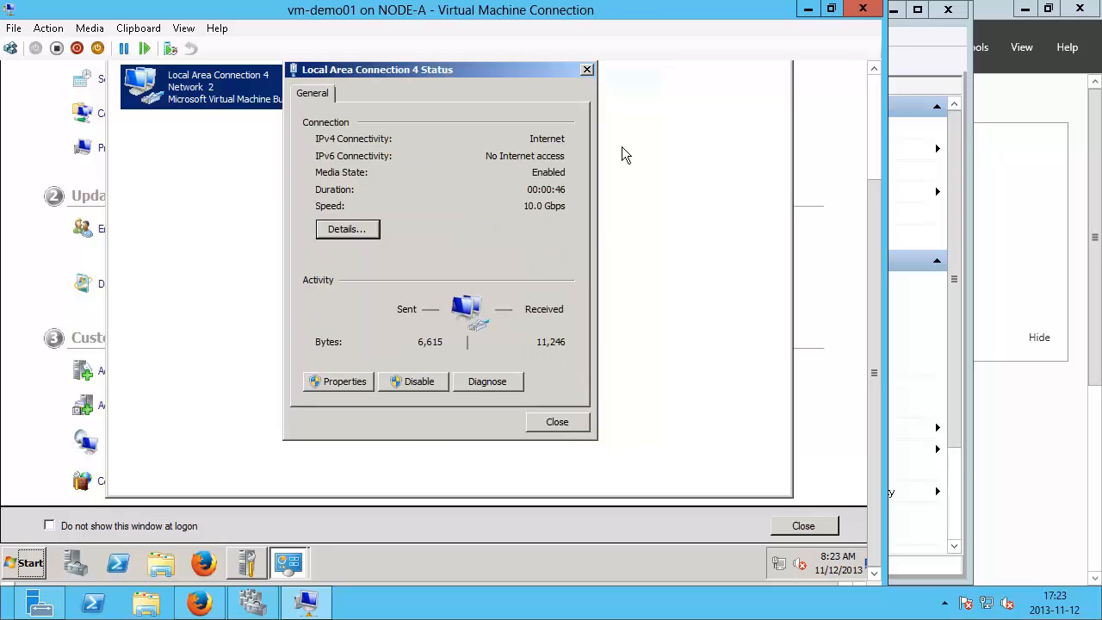
click(553, 420)
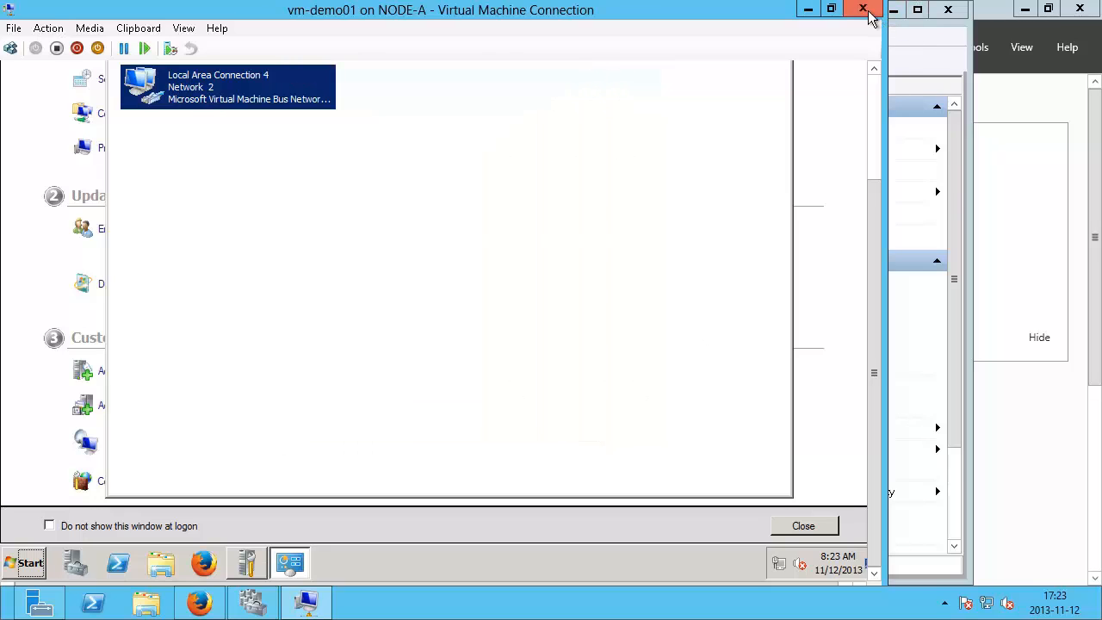
click(867, 11)
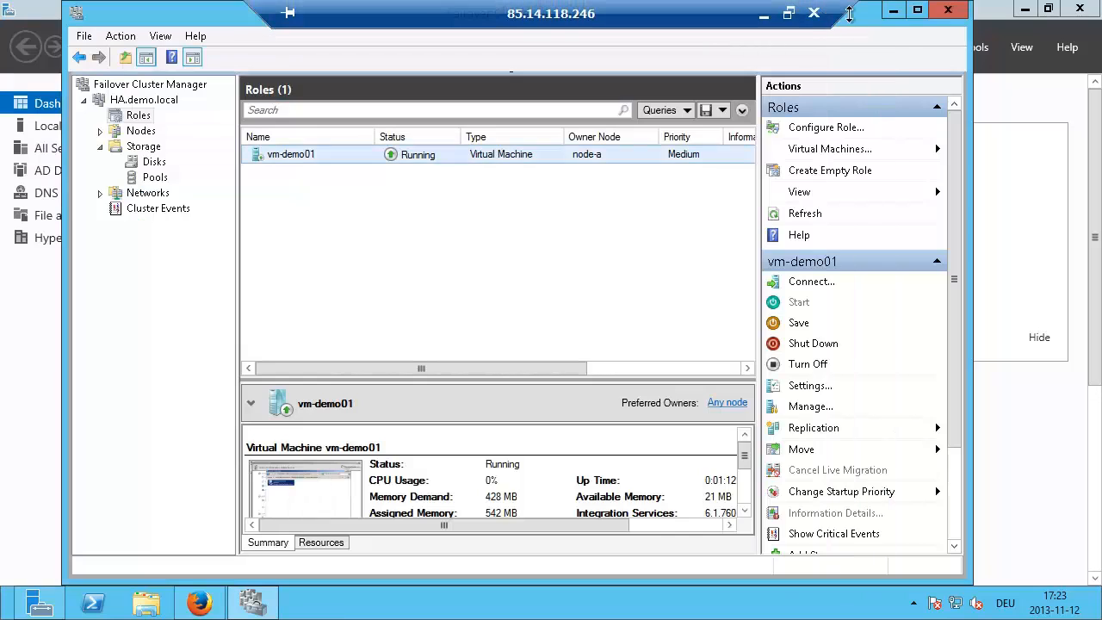
Step: Minimize the open windows and launch Remote Desktop Connection from a 'remo' Start search
click(893, 12)
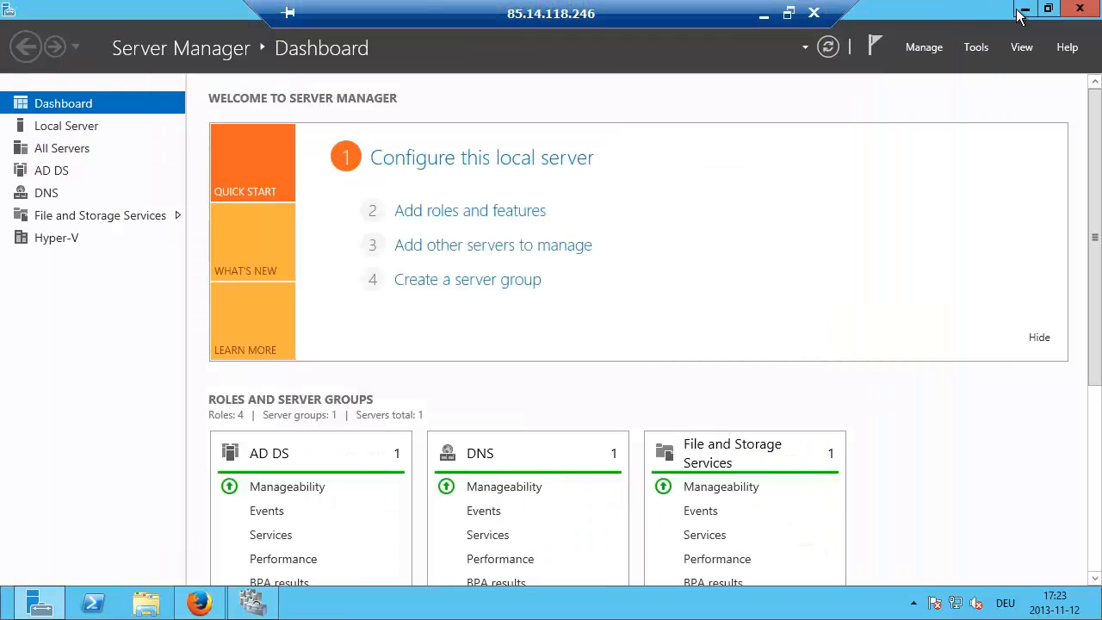
click(1024, 9)
mouse_move(11, 602)
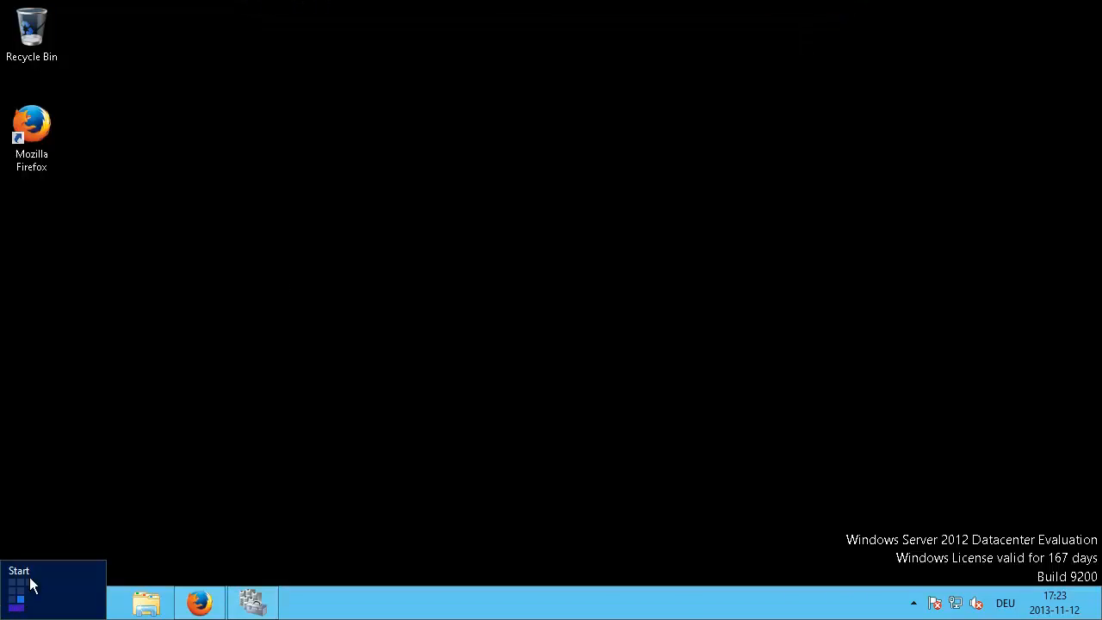
click(29, 578)
text(remo)
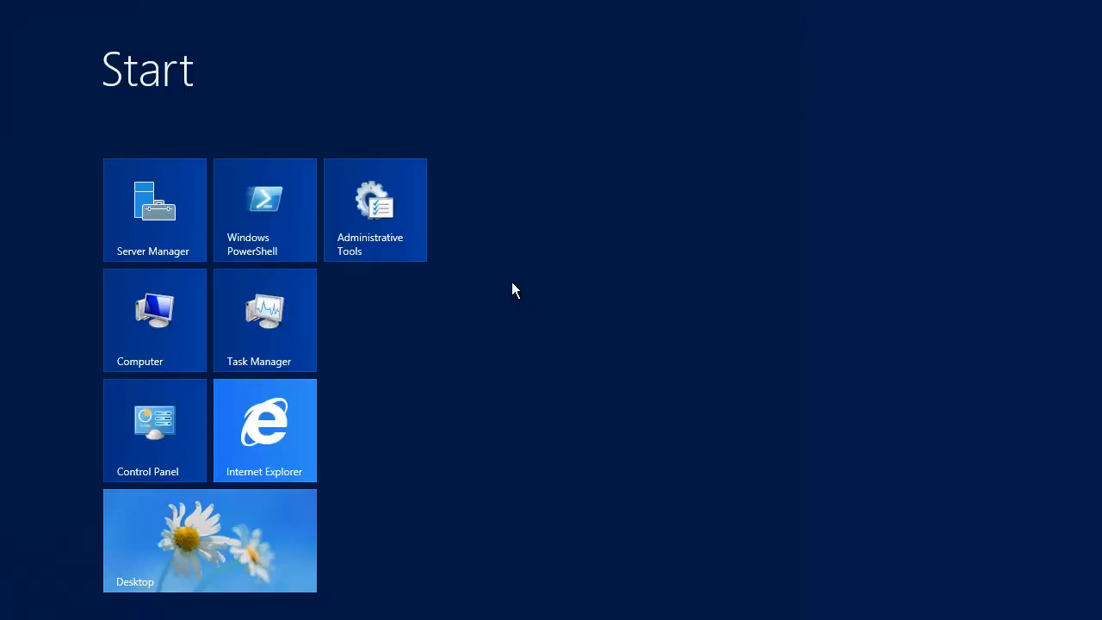
key(Return)
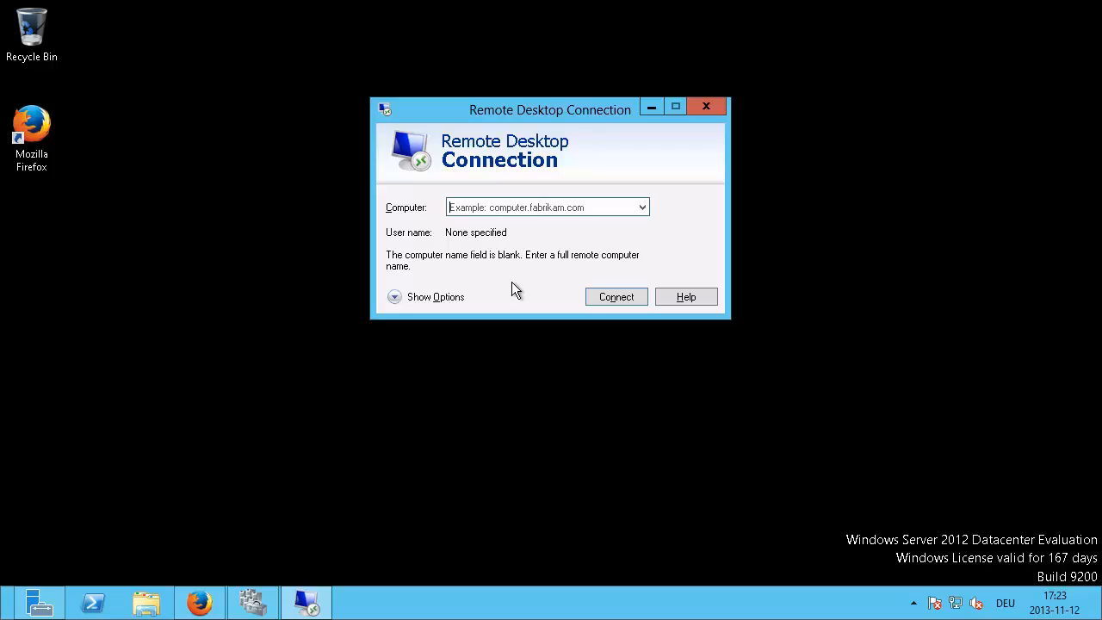
Step: Connect to 192.168.0.248 with another domain account and accept the untrusted certificate
text(248)
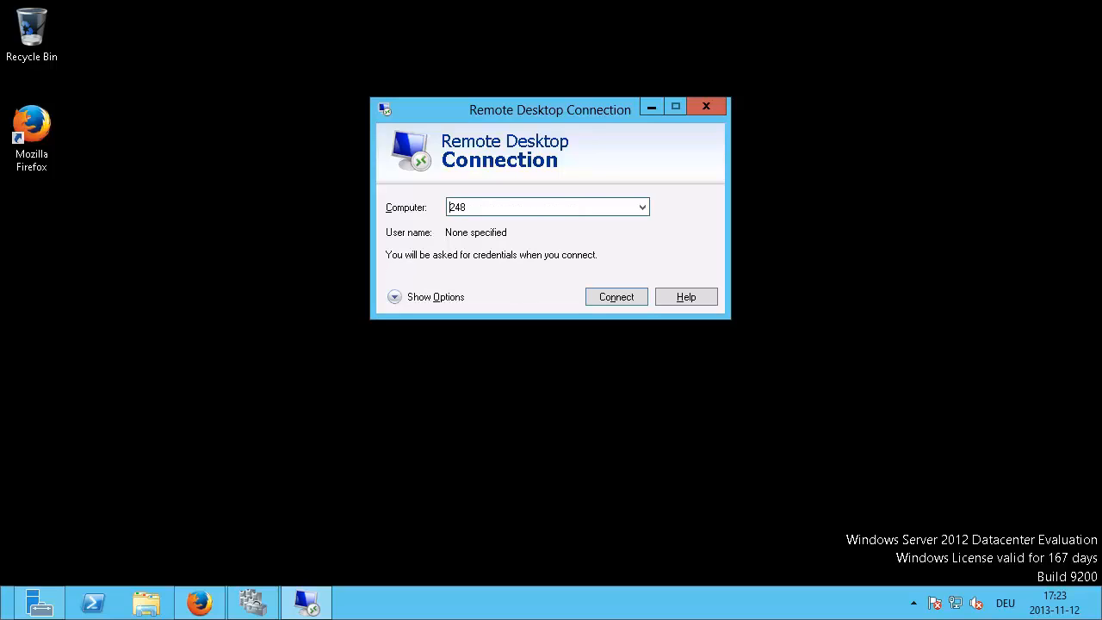
text(192.168.0.)
key(Return)
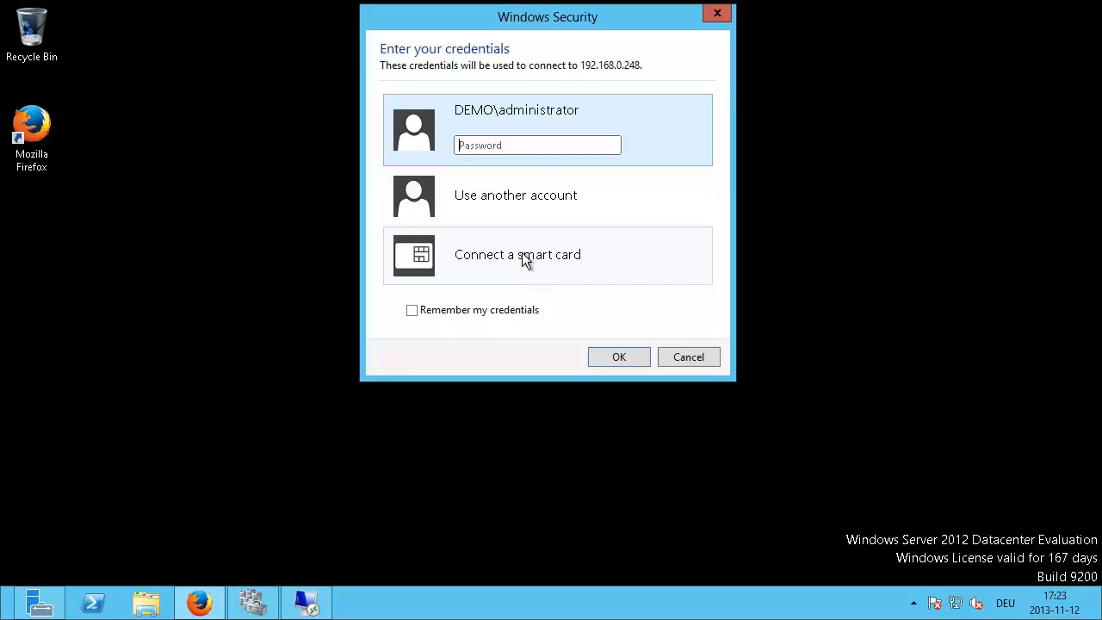
click(497, 196)
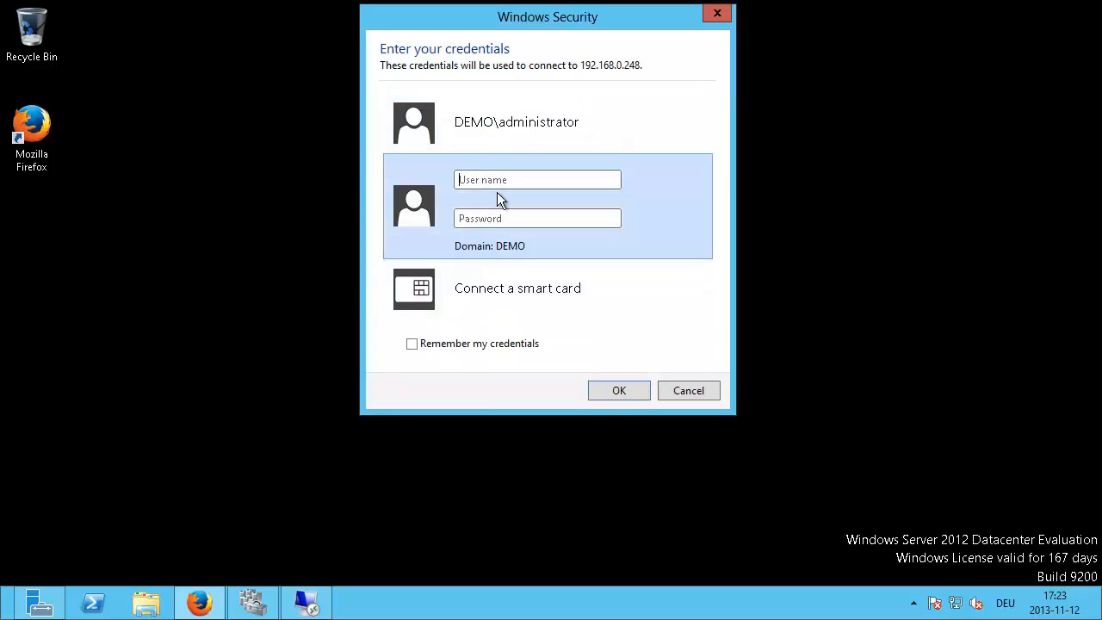
text(ad)
text(•)
key(Return)
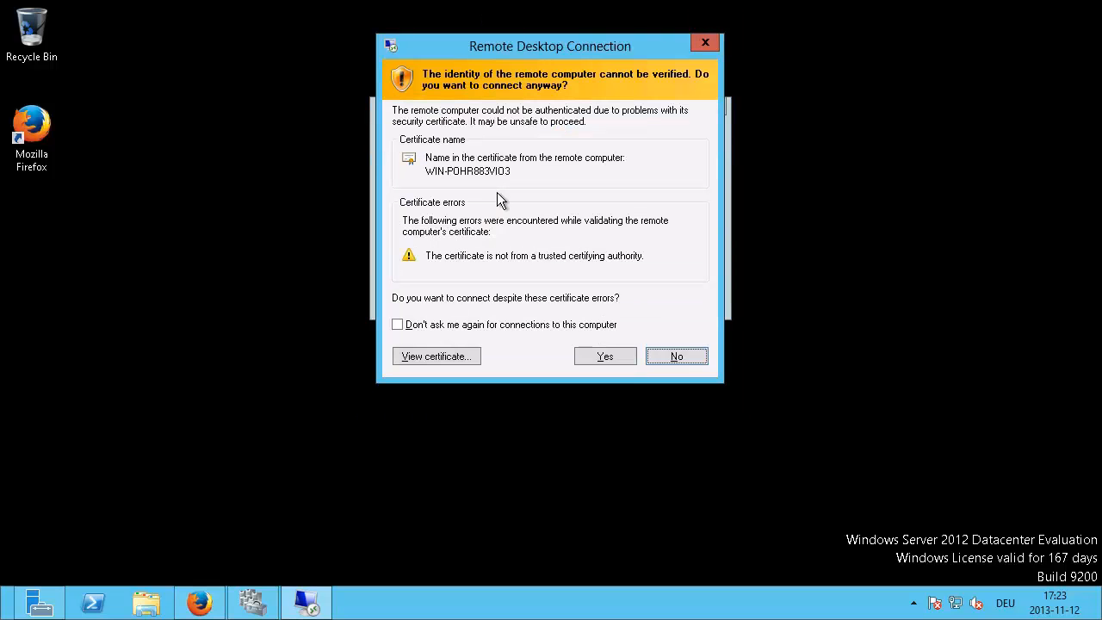
click(577, 354)
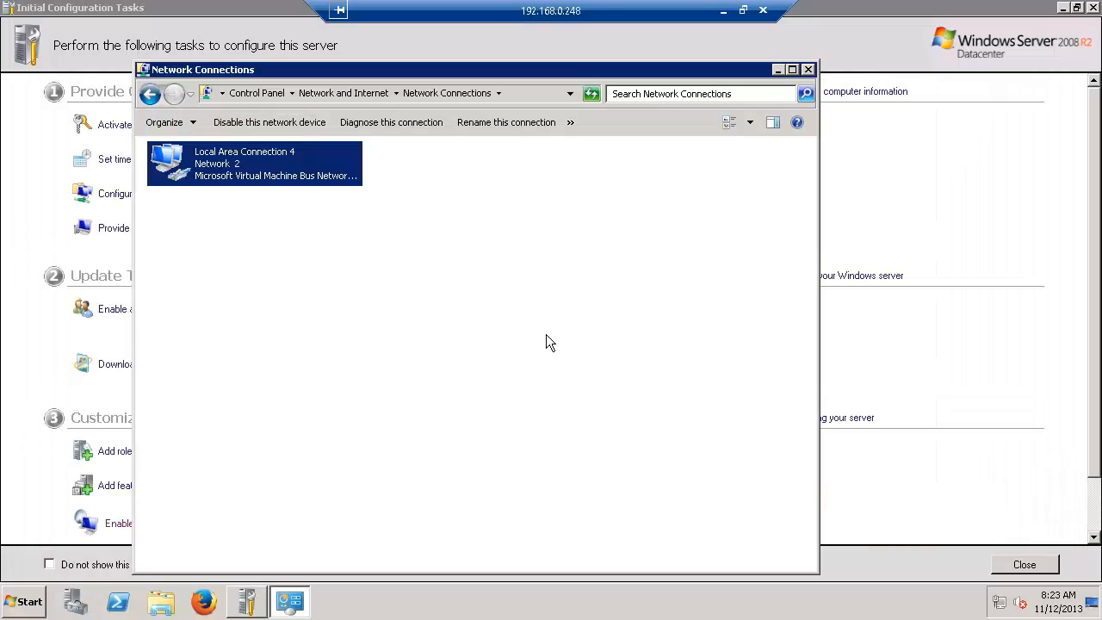
Step: In the remote session, close Network Connections and Initial Configuration Tasks, and minimize Server Manager
click(808, 70)
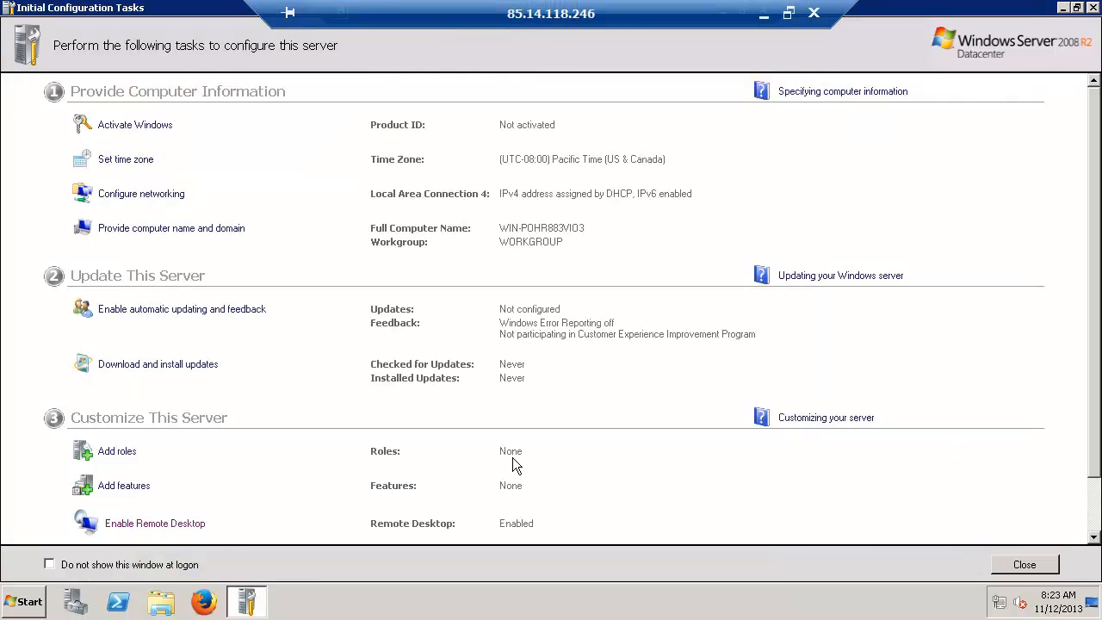
click(1016, 565)
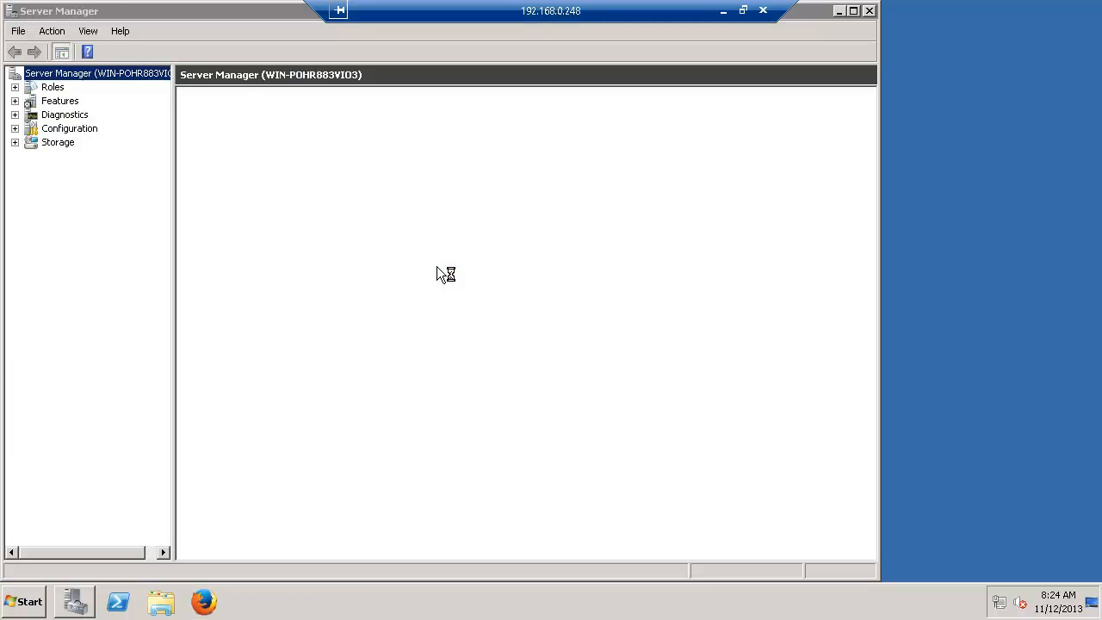
click(838, 11)
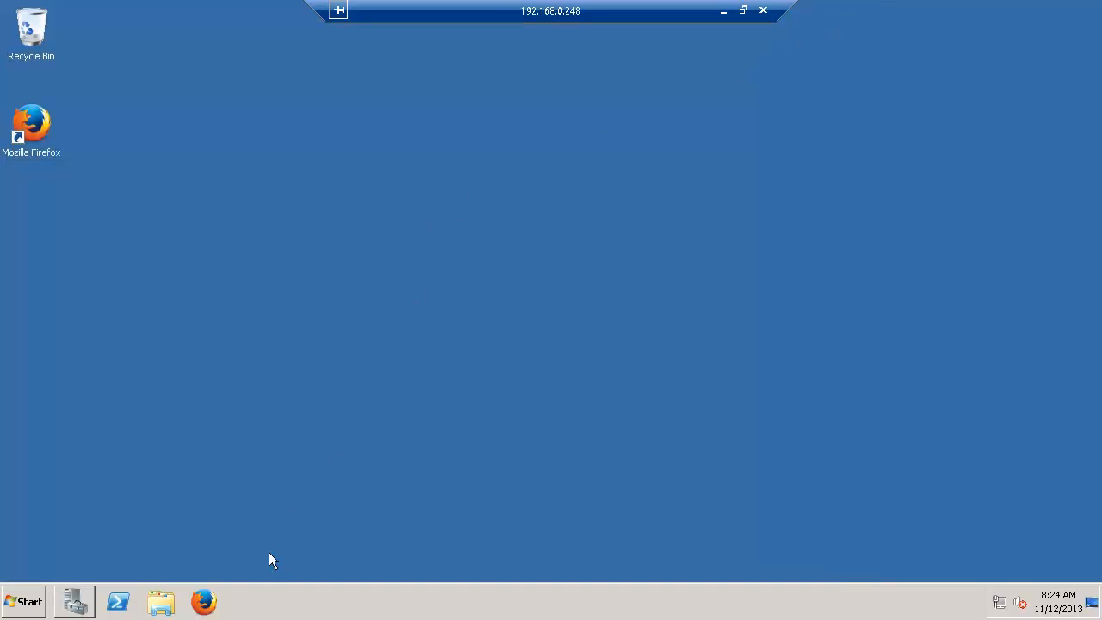
right_click(592, 609)
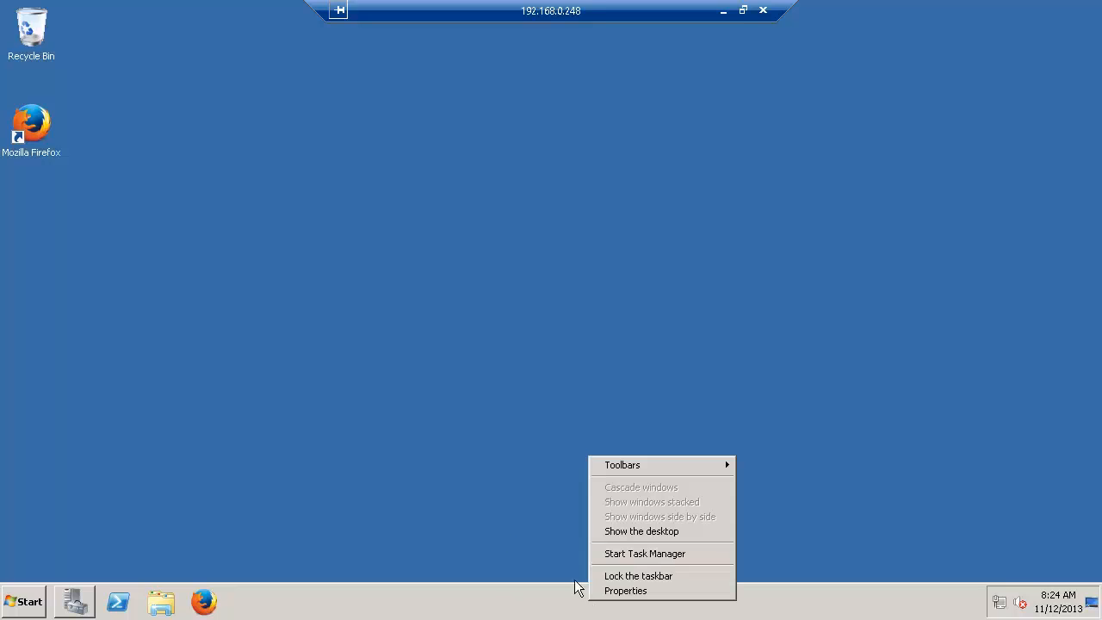
click(506, 534)
right_click(472, 609)
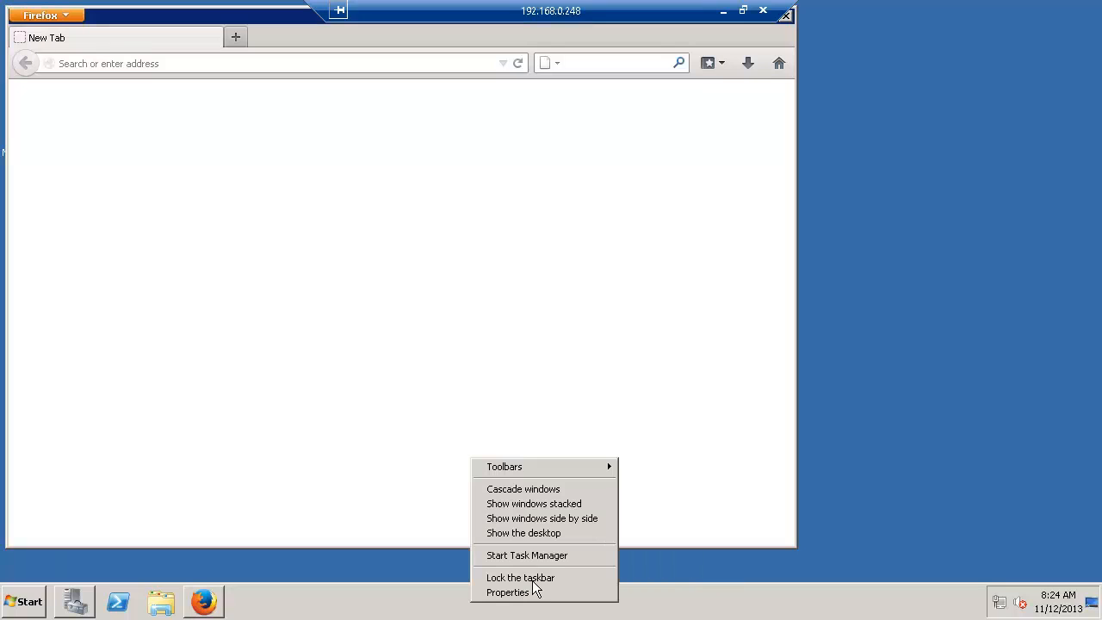
Step: Load open-e.com in the guest's Firefox from the address bar suggestion
click(218, 65)
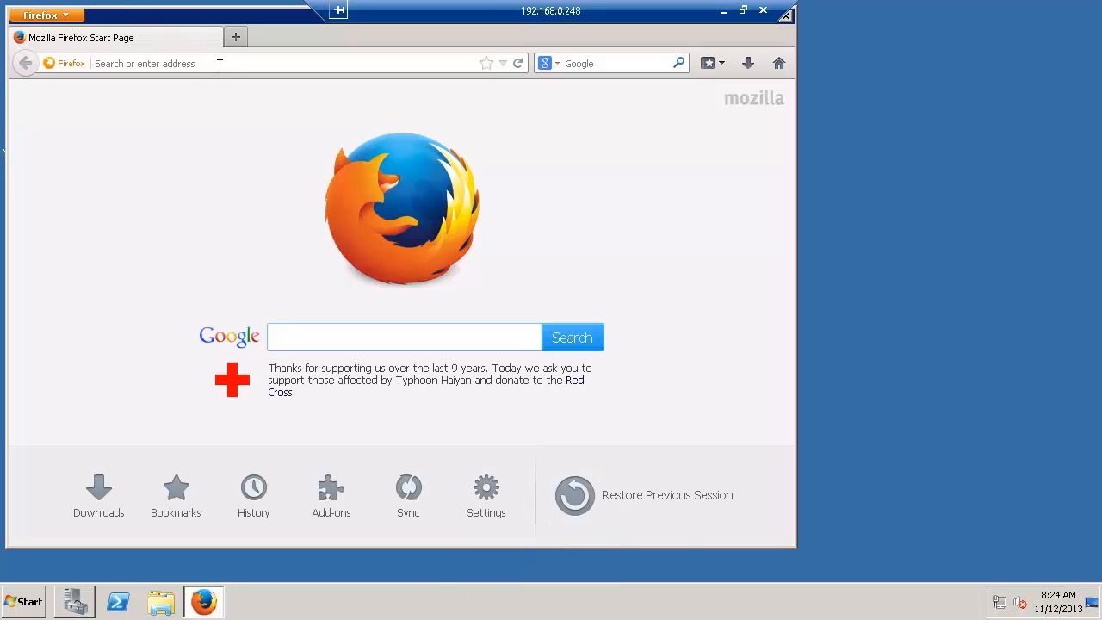
text(open-e.com/)
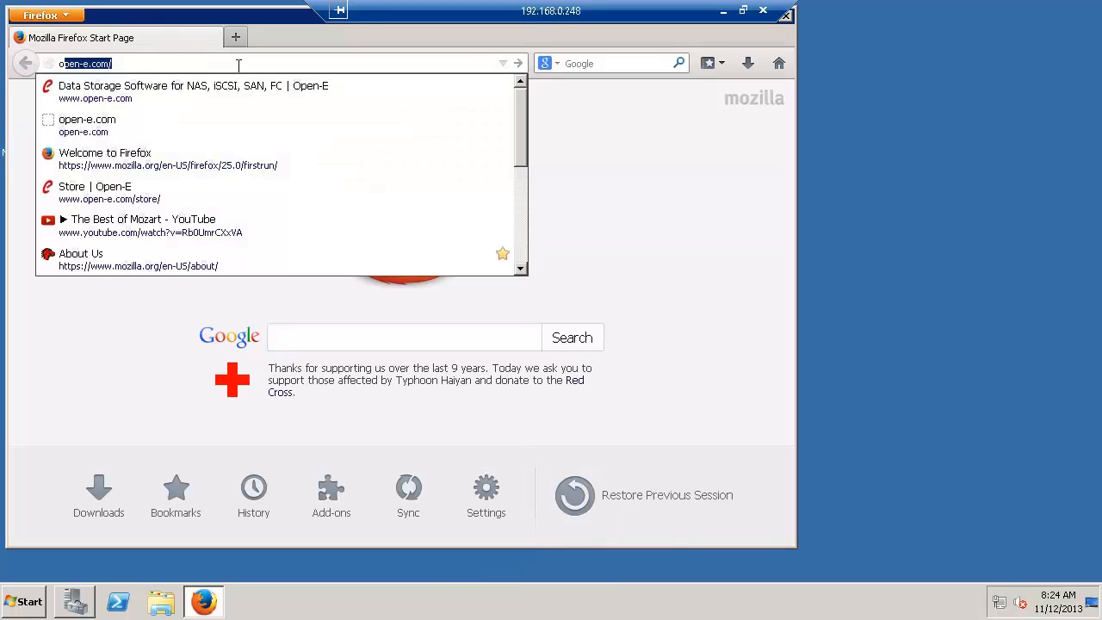
key(Down)
key(Return)
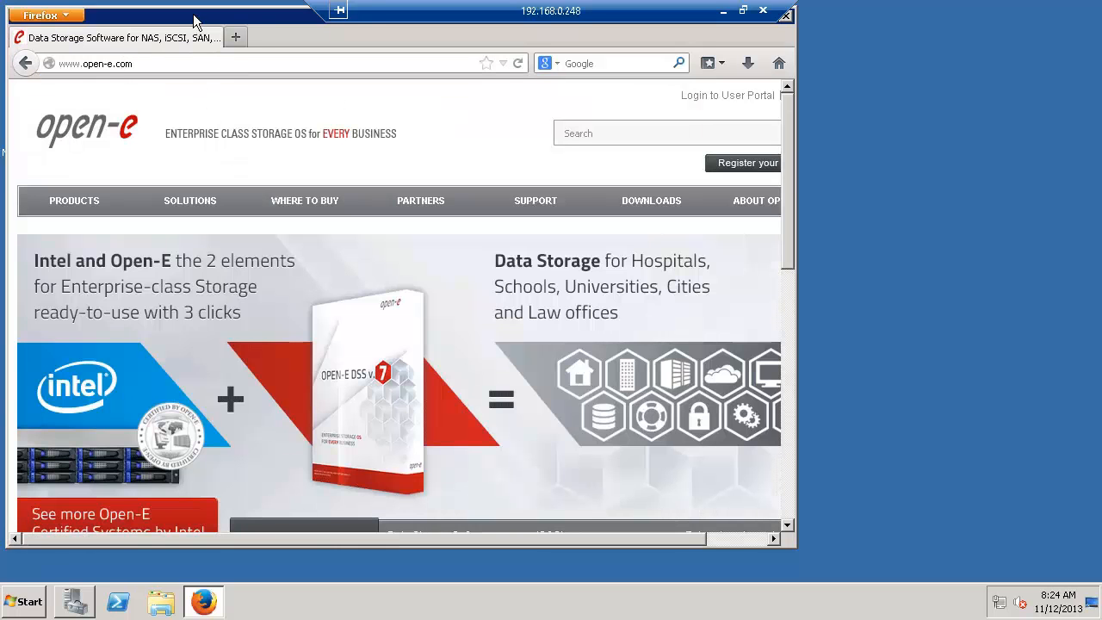
Step: Restore the remote session to a window, move it aside, and bring up host Server Manager
drag(197, 17, 461, 39)
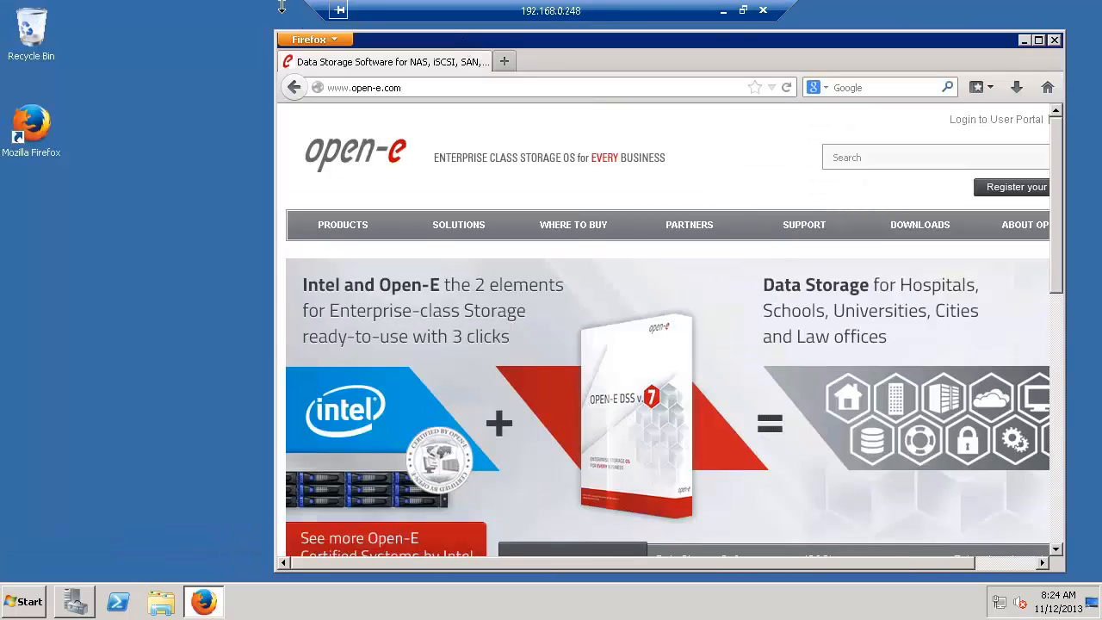
click(743, 11)
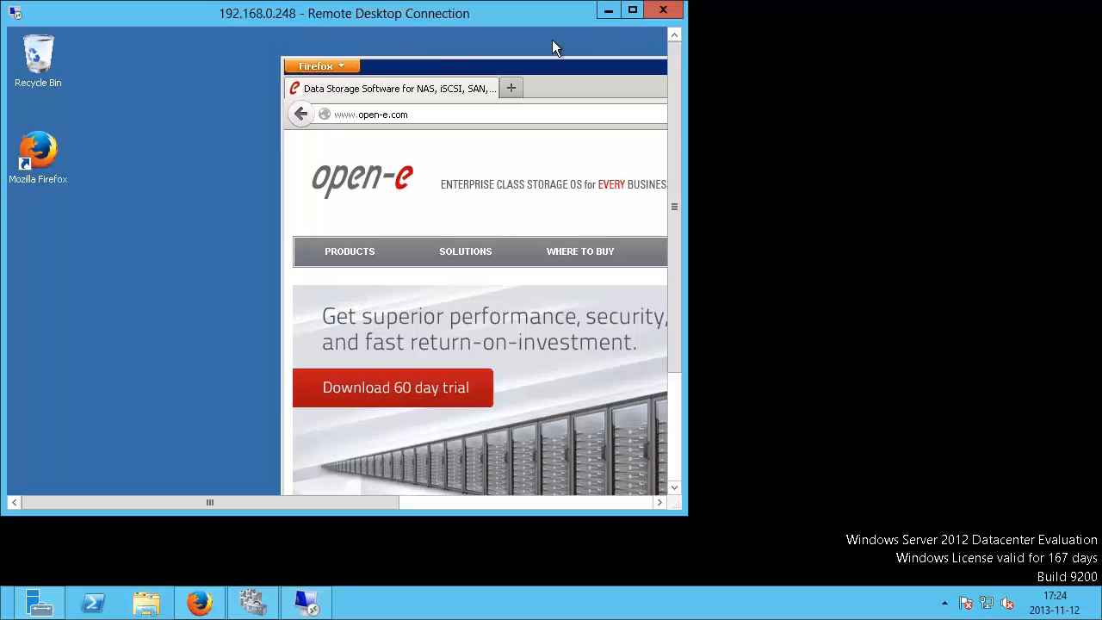
drag(170, 12, 897, 29)
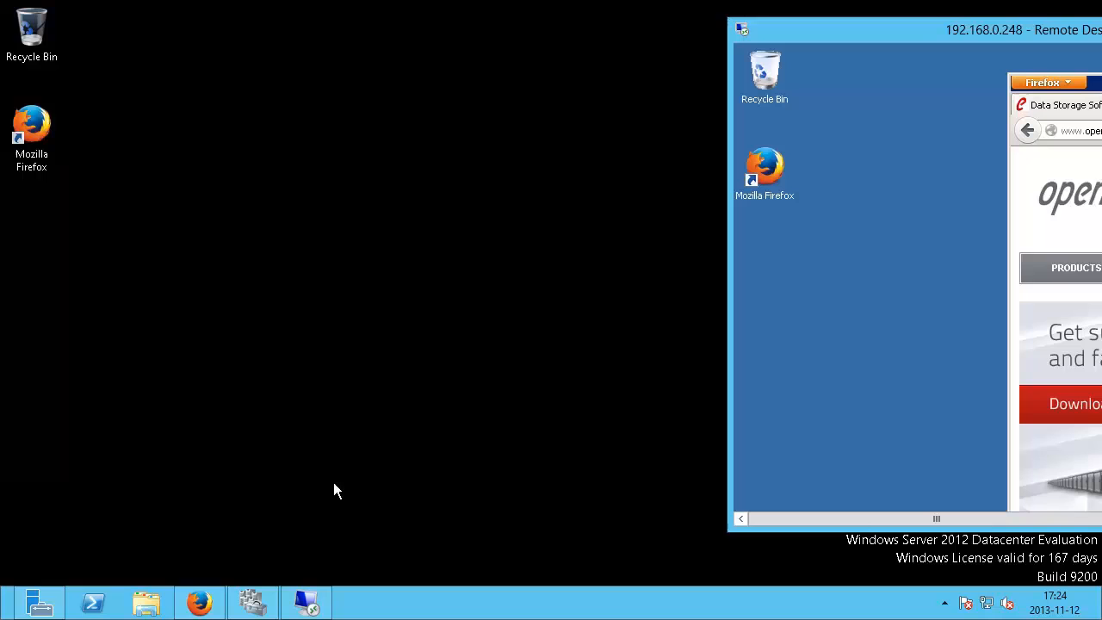
click(47, 602)
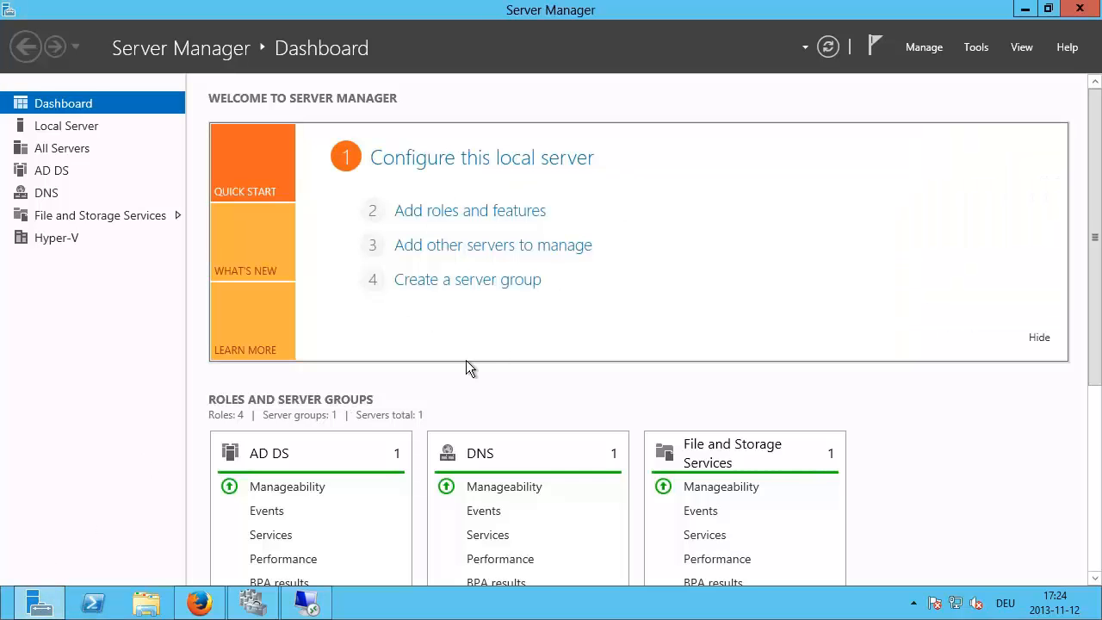
Step: Close the local Firefox window holding both DSS tabs
key(alt+Tab)
key(alt+Tab)
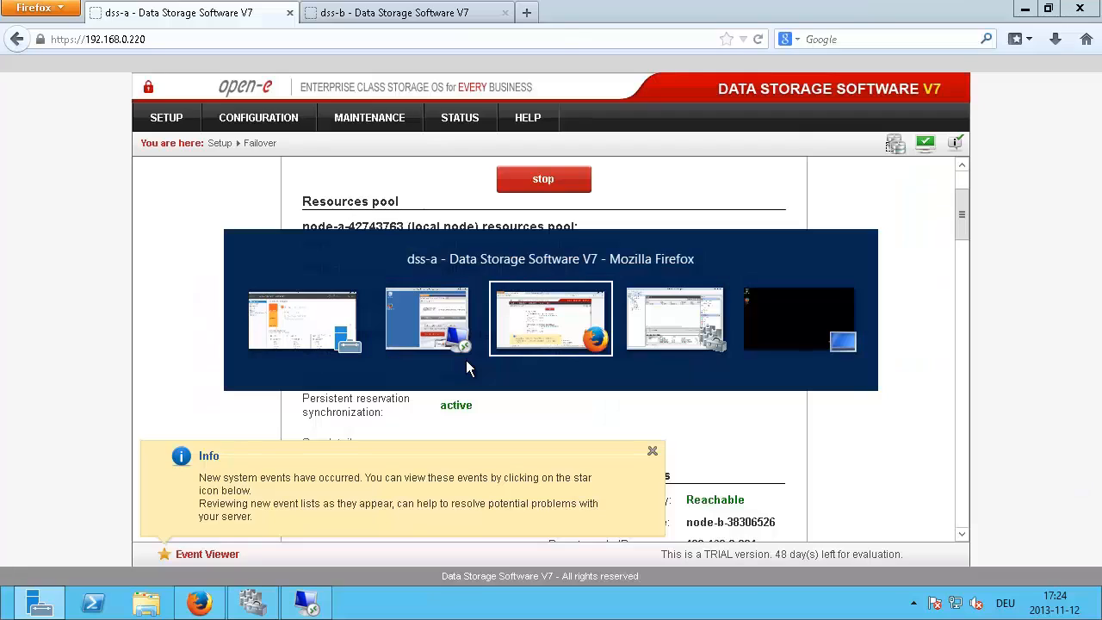
key(alt+Tab)
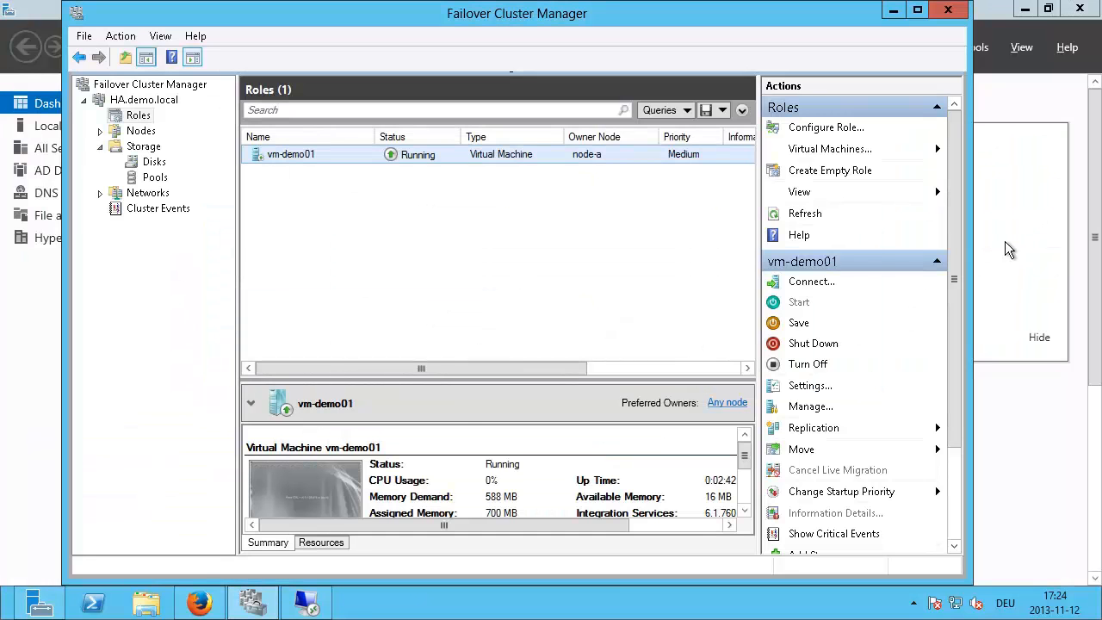
key(alt+Tab)
key(alt+Tab)
key(alt+Tab)
key(alt+Tab)
key(alt+Tab)
key(alt+Tab)
key(alt+Tab)
key(alt+Tab)
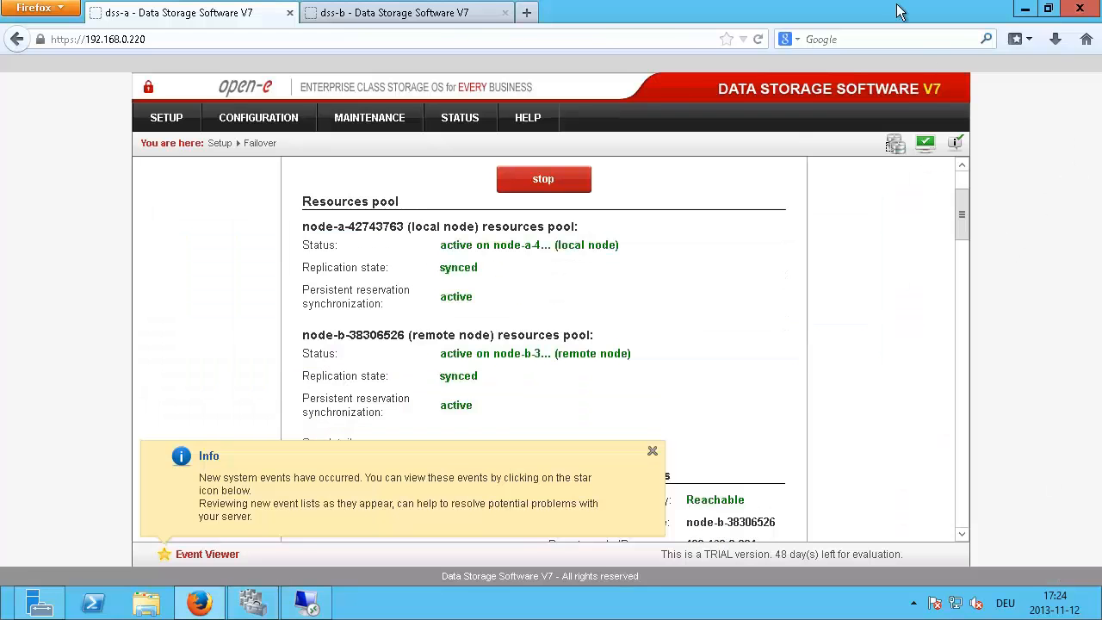
click(1025, 10)
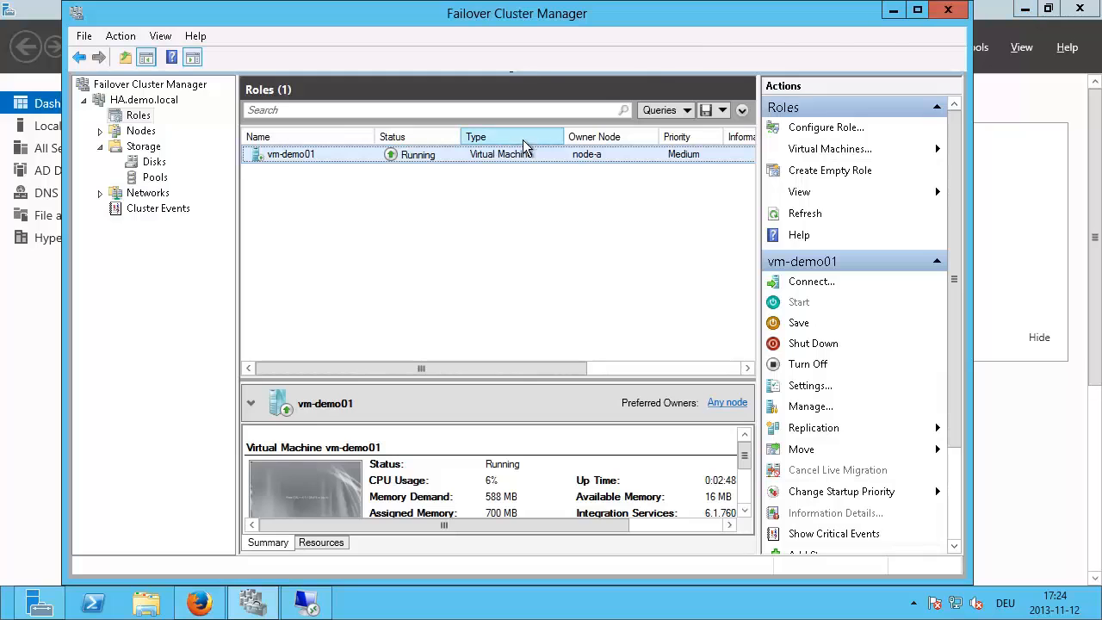
key(alt+Tab)
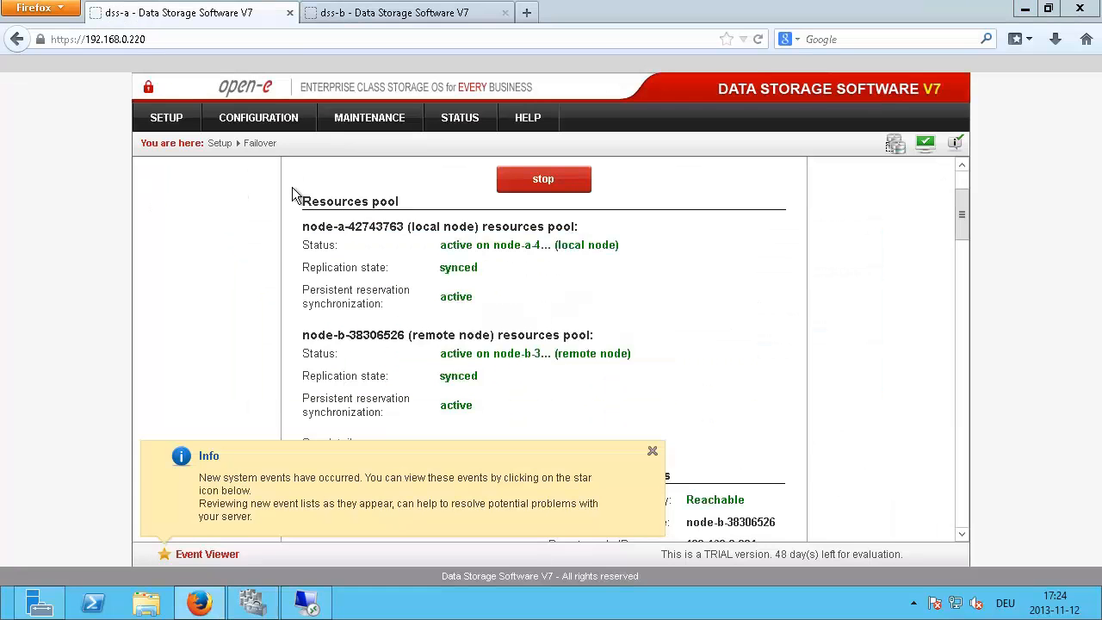
click(1078, 10)
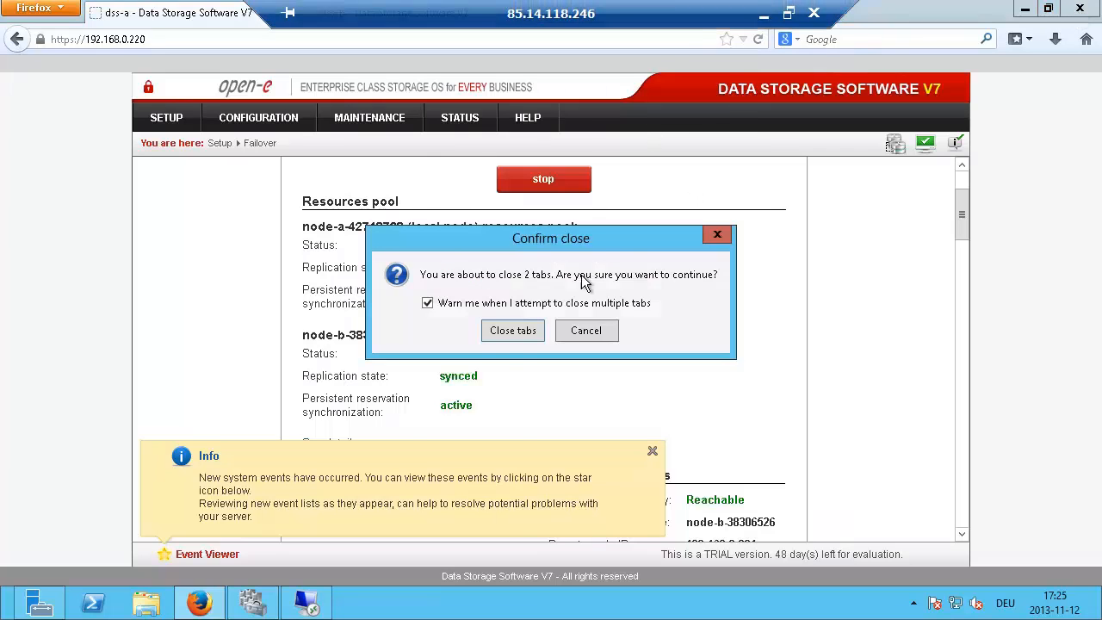
click(511, 329)
Step: Switch windows to bring Failover Cluster Manager forward beside the remote desktop window
key(alt+Tab)
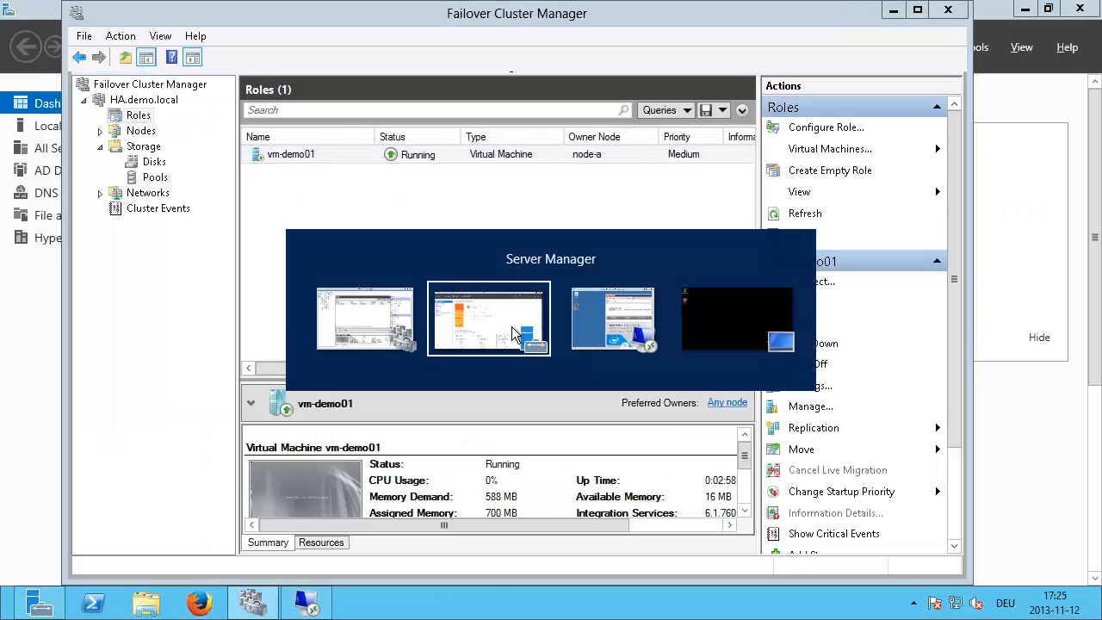
key(alt+Tab)
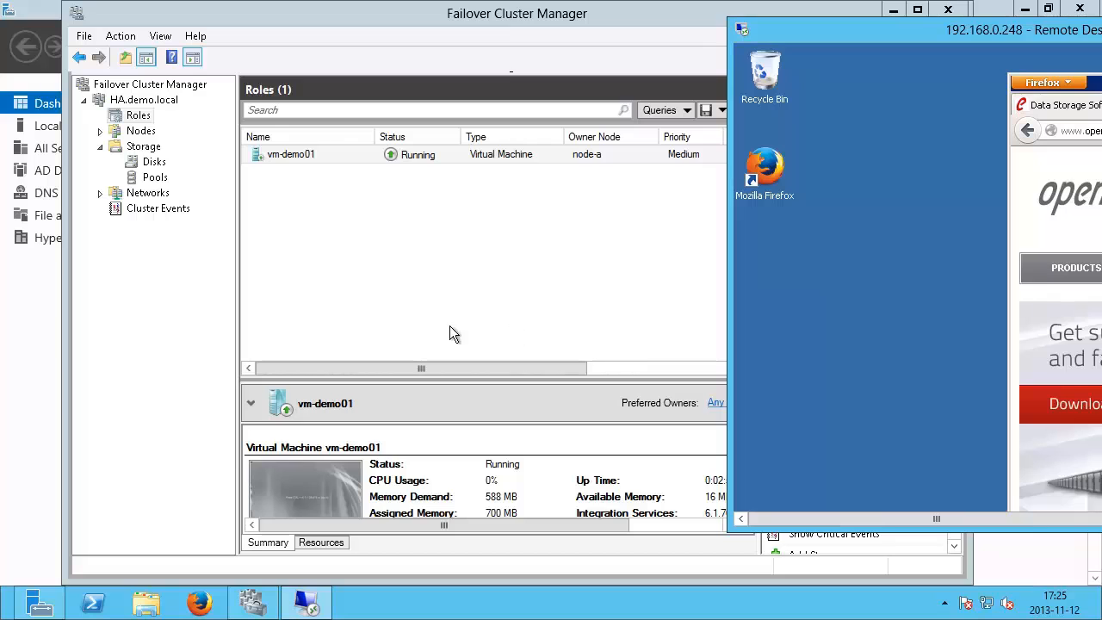
key(alt+Tab)
key(alt+Tab)
key(alt+Tab)
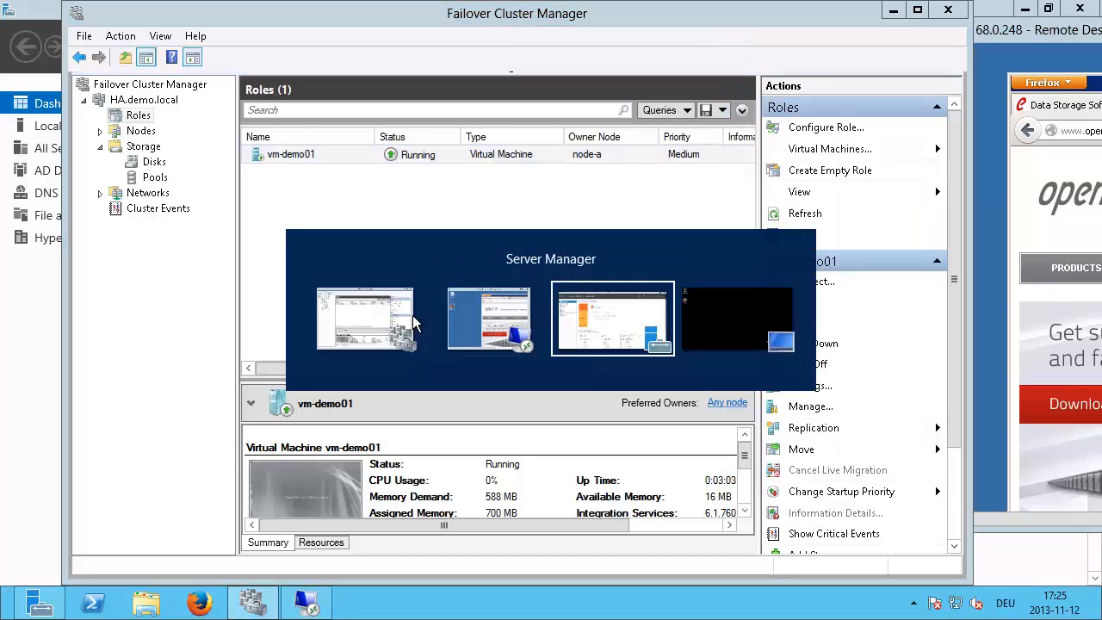
key(alt+Tab)
key(alt+Tab)
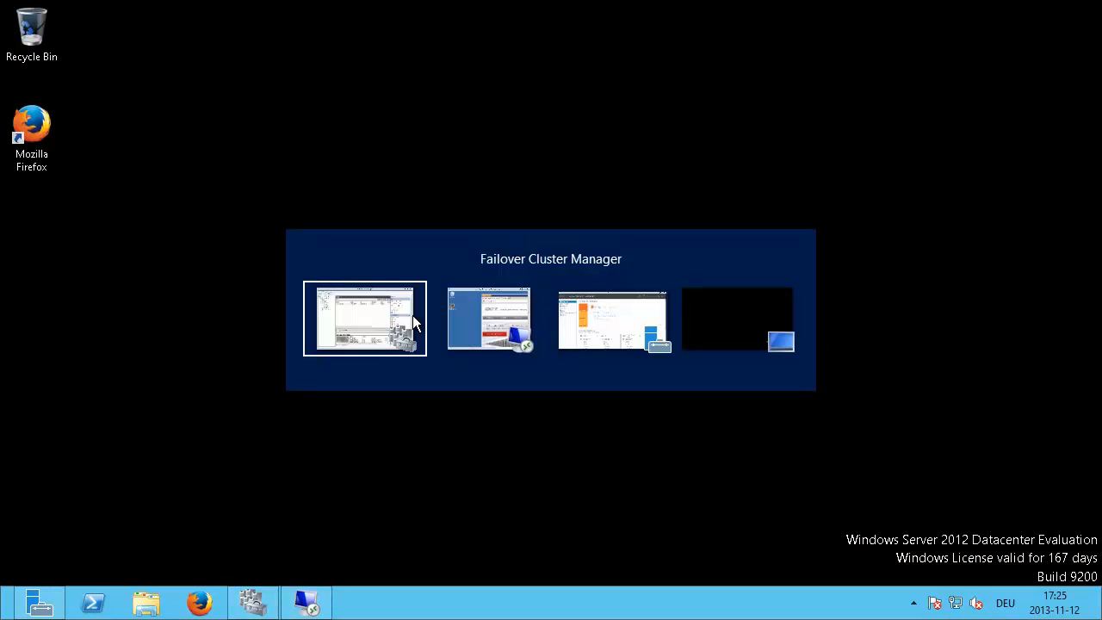
key(alt+Tab)
key(alt+Tab)
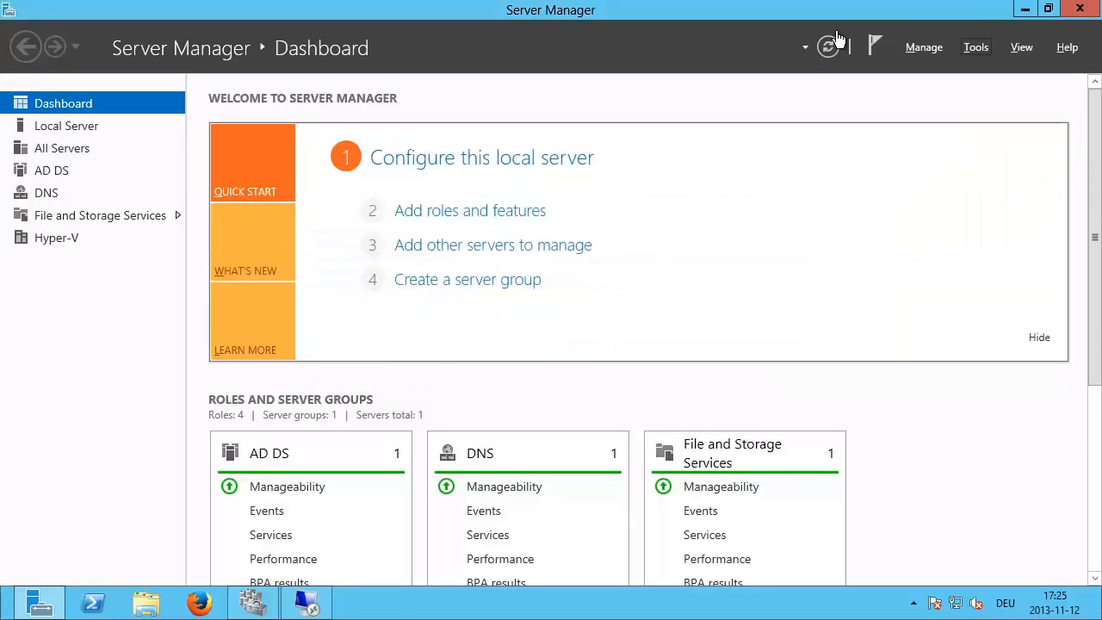
key(alt+Tab)
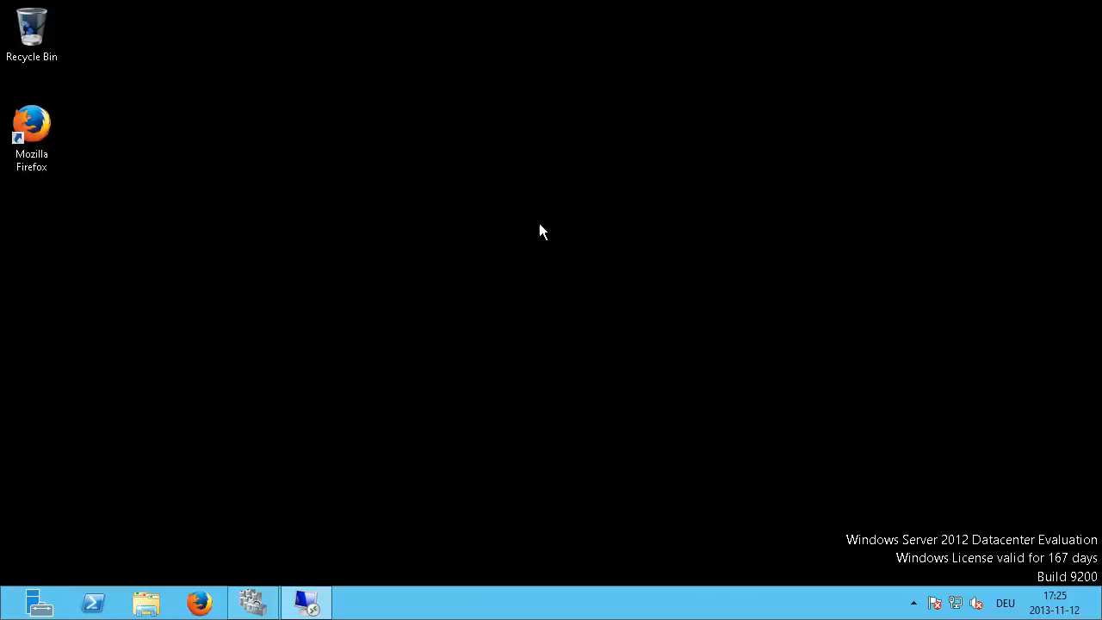
key(alt+Tab)
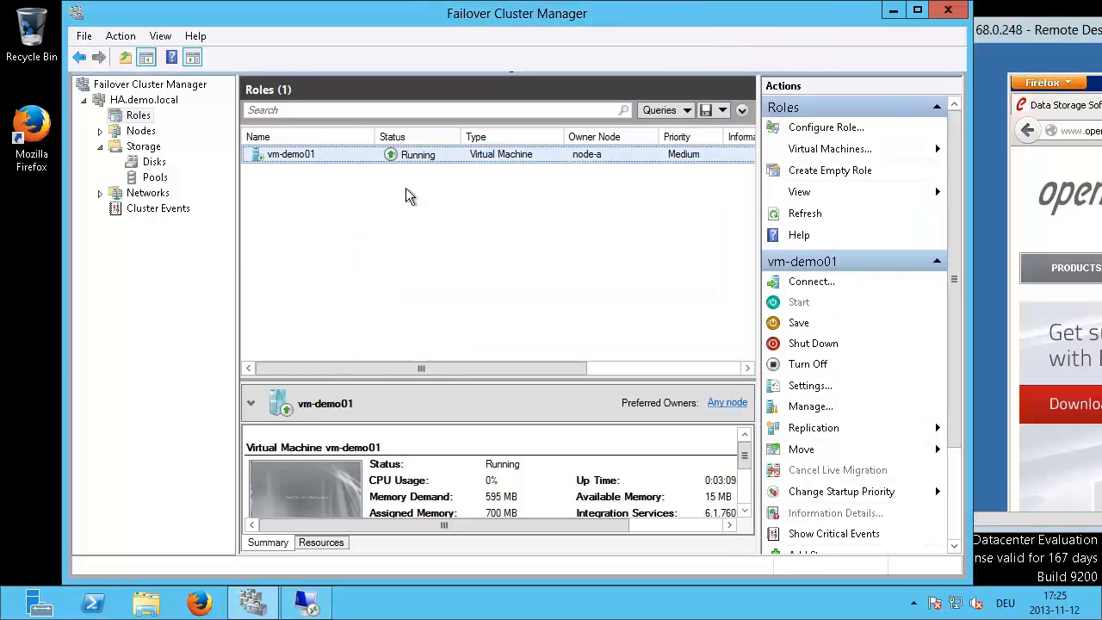
Step: Live-migrate vm-demo01 to the best possible node so it runs on node-b
right_click(414, 166)
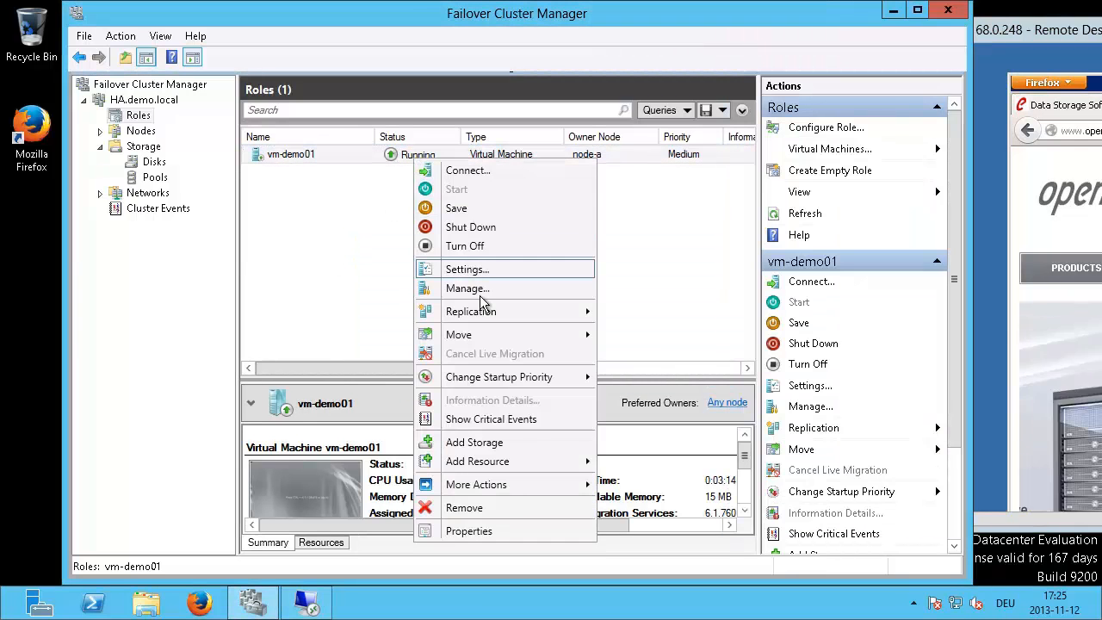
mouse_move(484, 319)
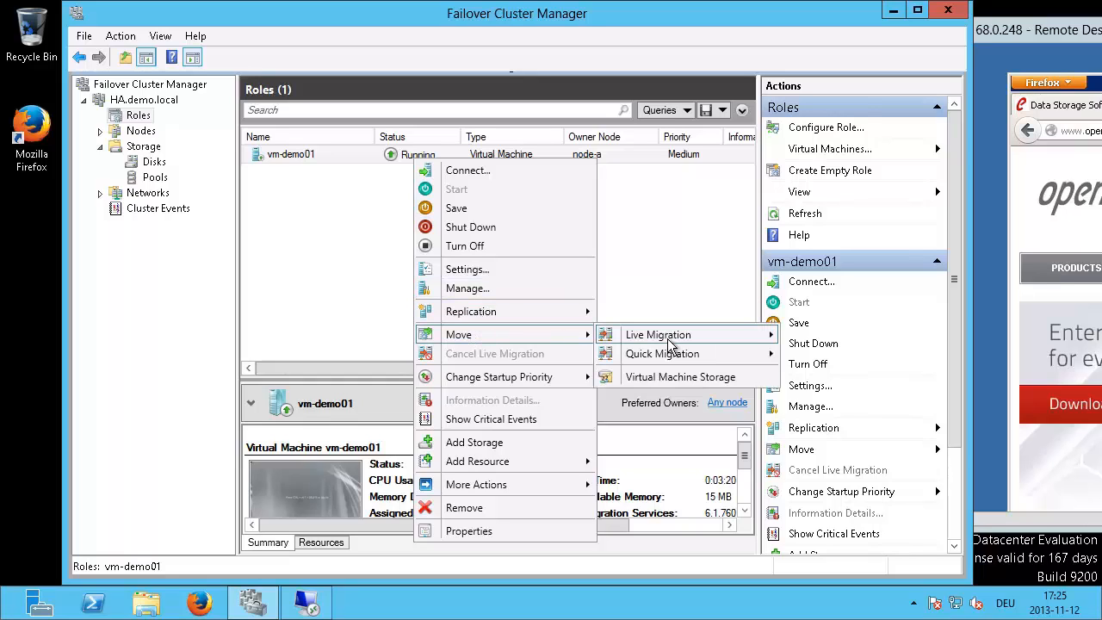
mouse_move(668, 344)
click(813, 334)
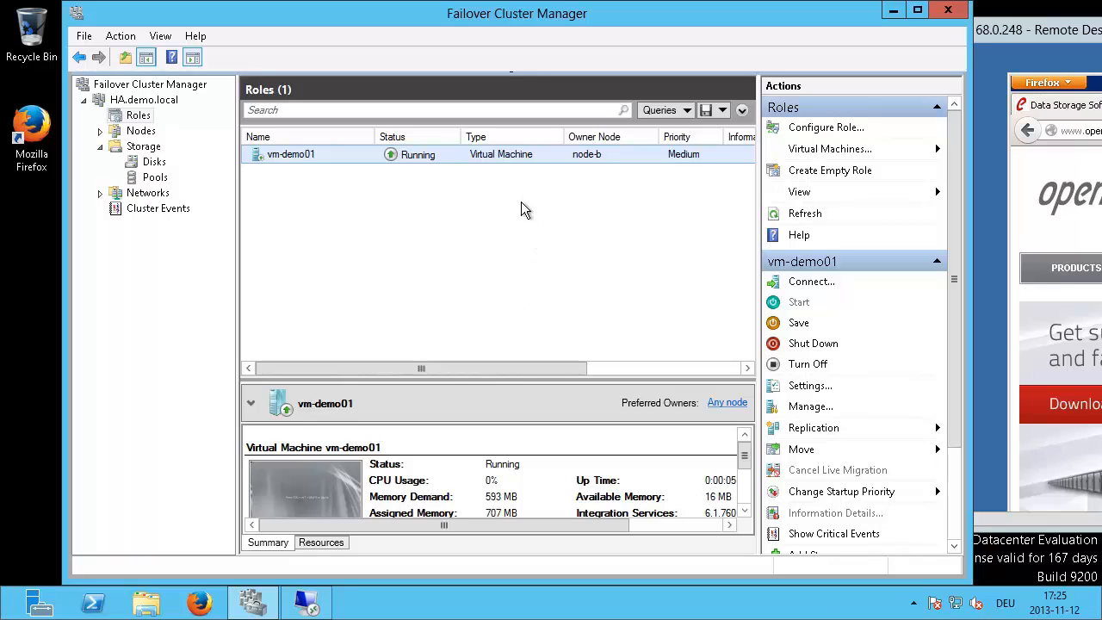
right_click(435, 154)
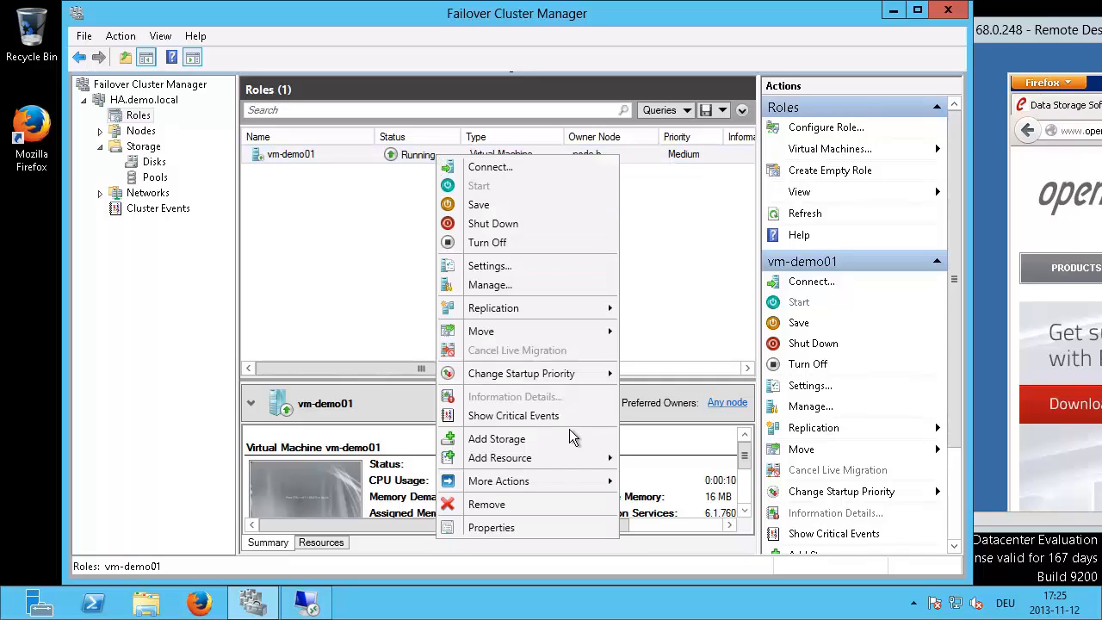
mouse_move(548, 482)
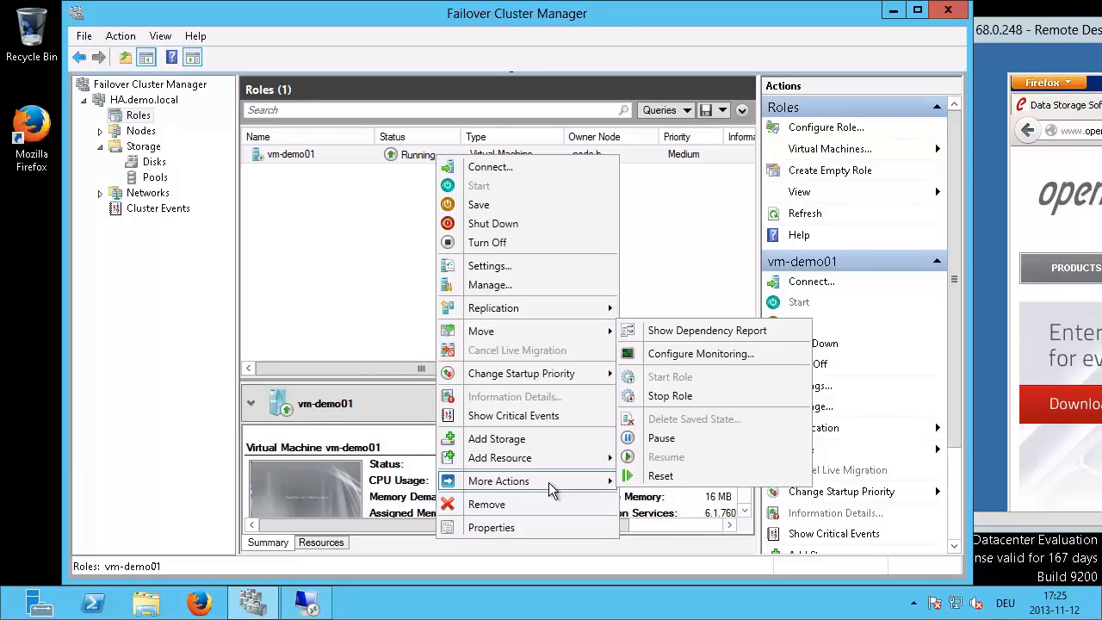
mouse_move(528, 338)
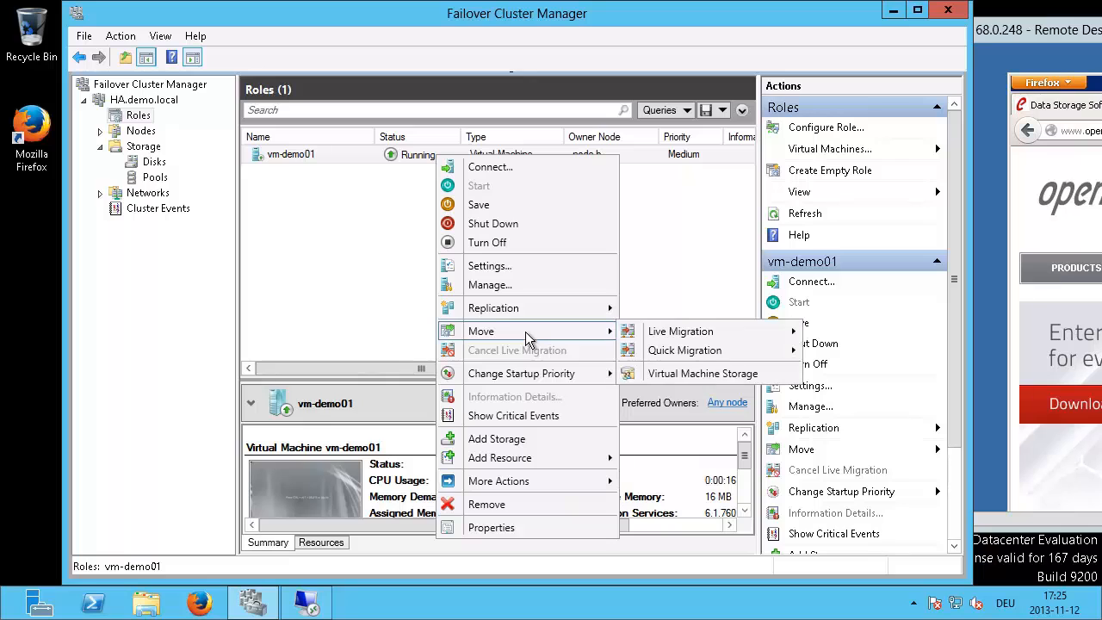
click(693, 375)
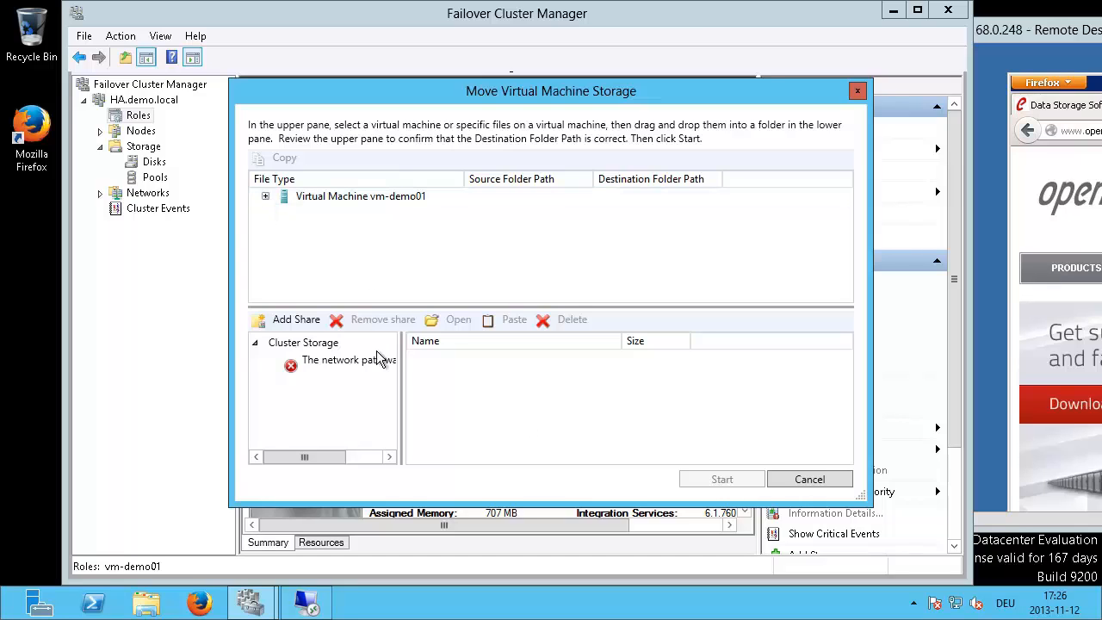
click(809, 480)
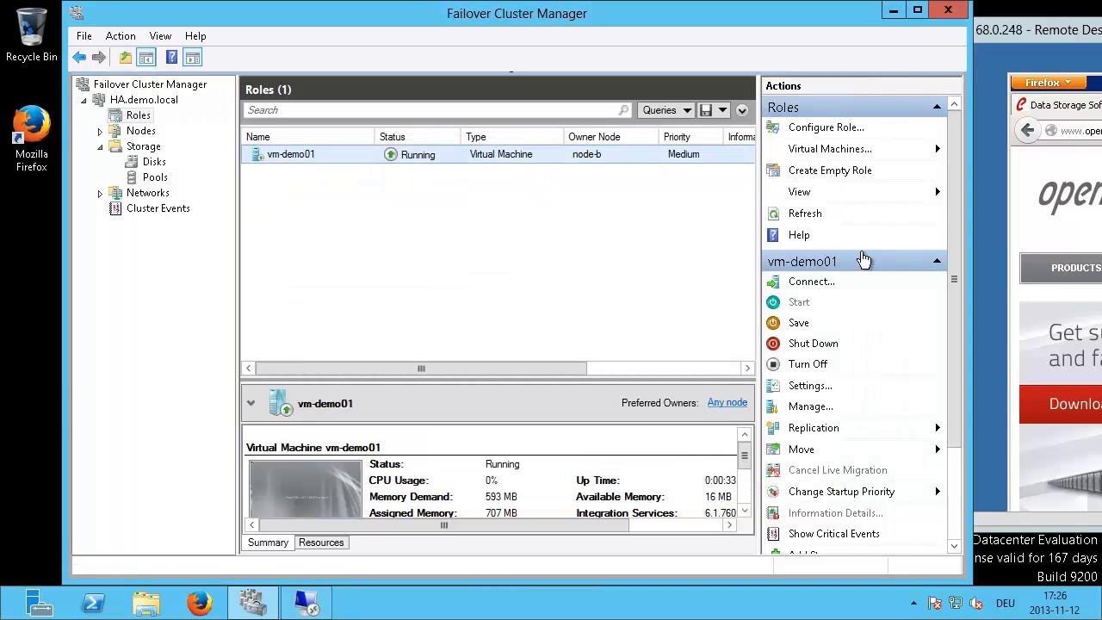
Step: Minimize the full-screen RDP session and switch back to the local cluster desktop windows
drag(1055, 35, 929, 64)
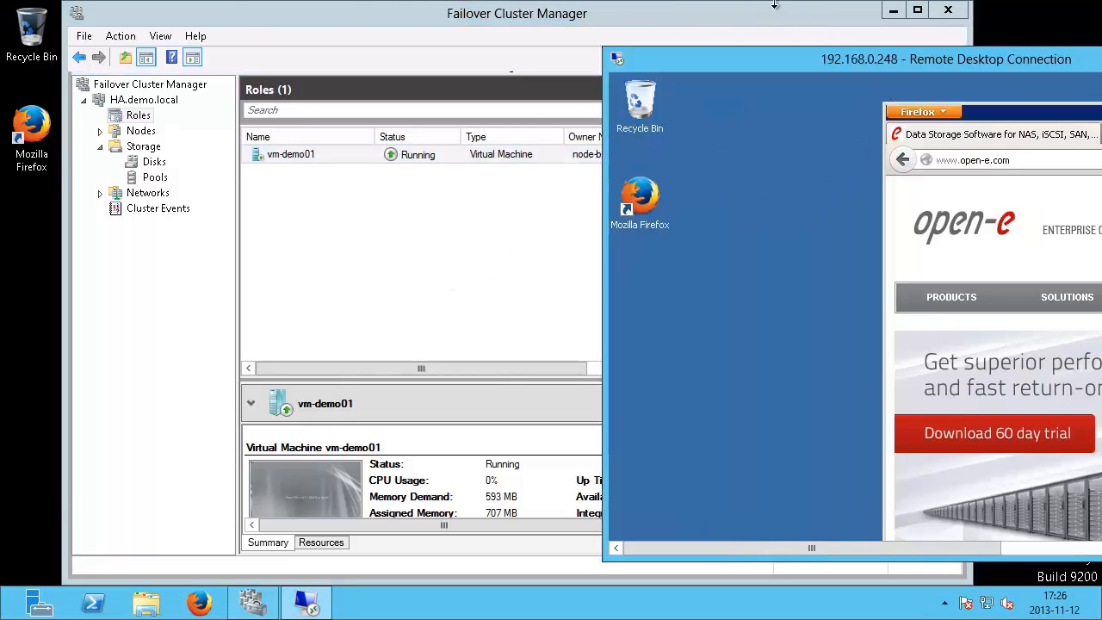
click(758, 19)
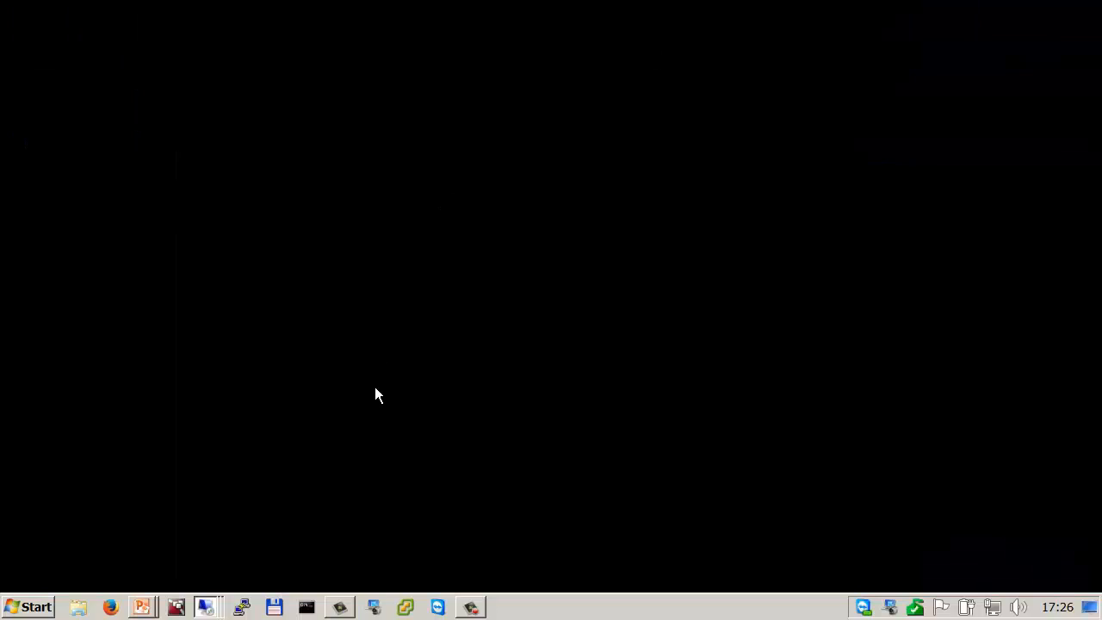
key(alt+Tab)
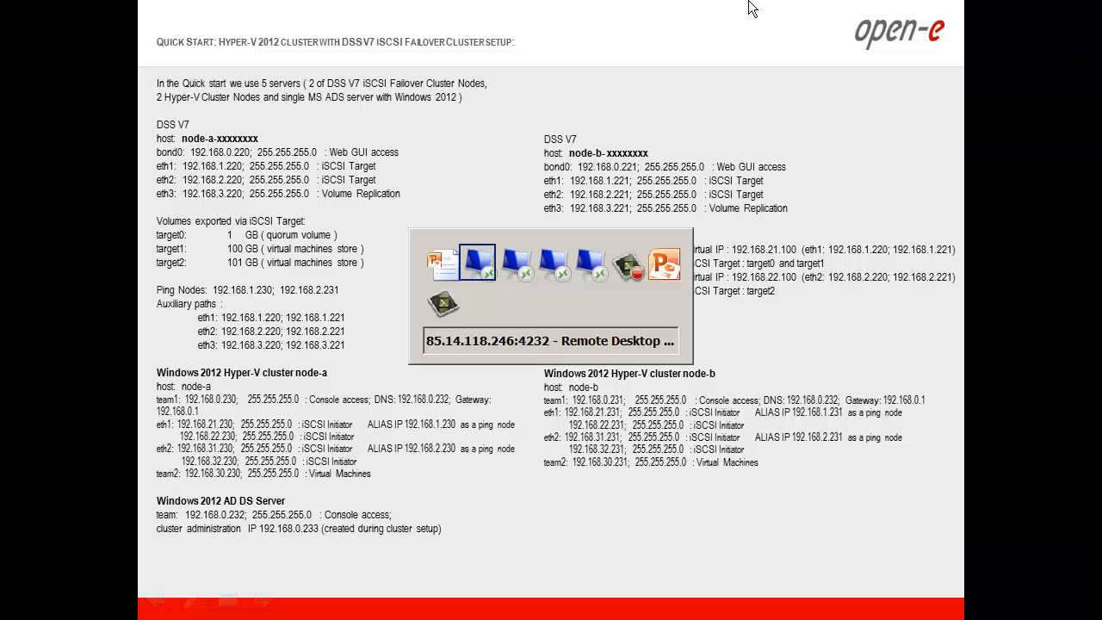
key(alt+Tab)
key(alt+Tab)
key(alt+Tab)
key(alt+Tab)
key(alt+Tab)
key(alt+Tab)
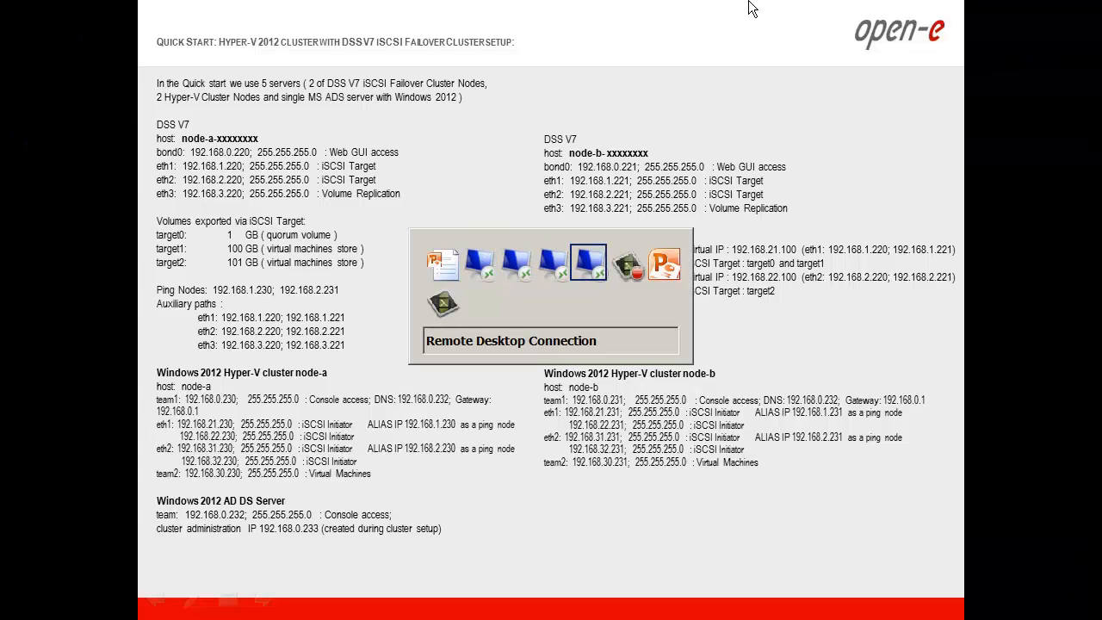
key(alt+Tab)
key(alt+Tab)
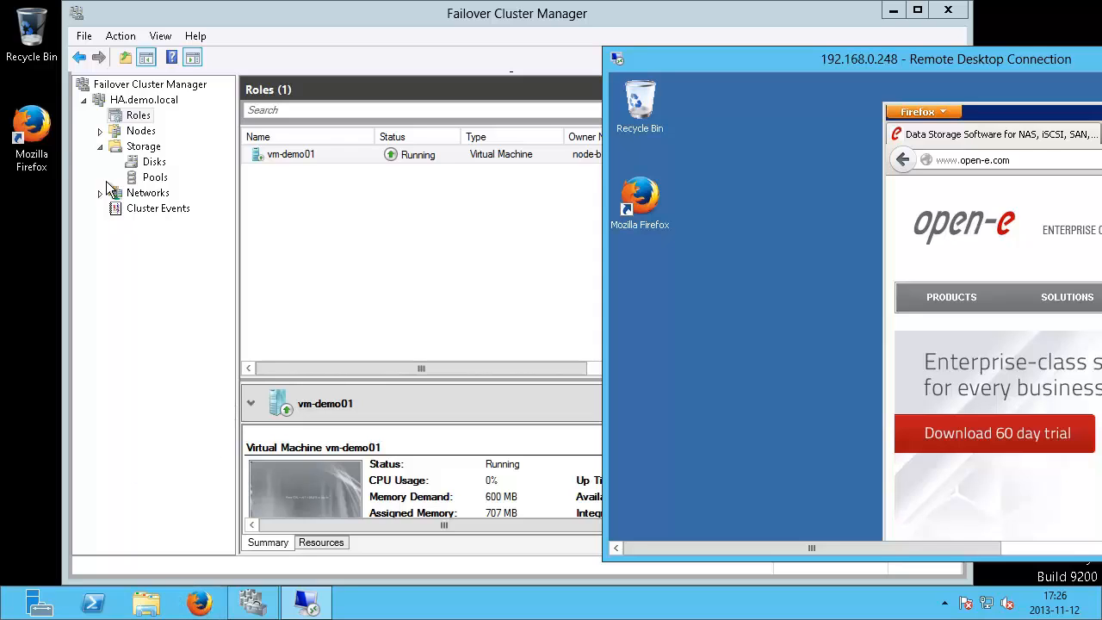
Step: Log in to node-a's DSS web GUI, dismissing the trial warning and events notice
click(198, 605)
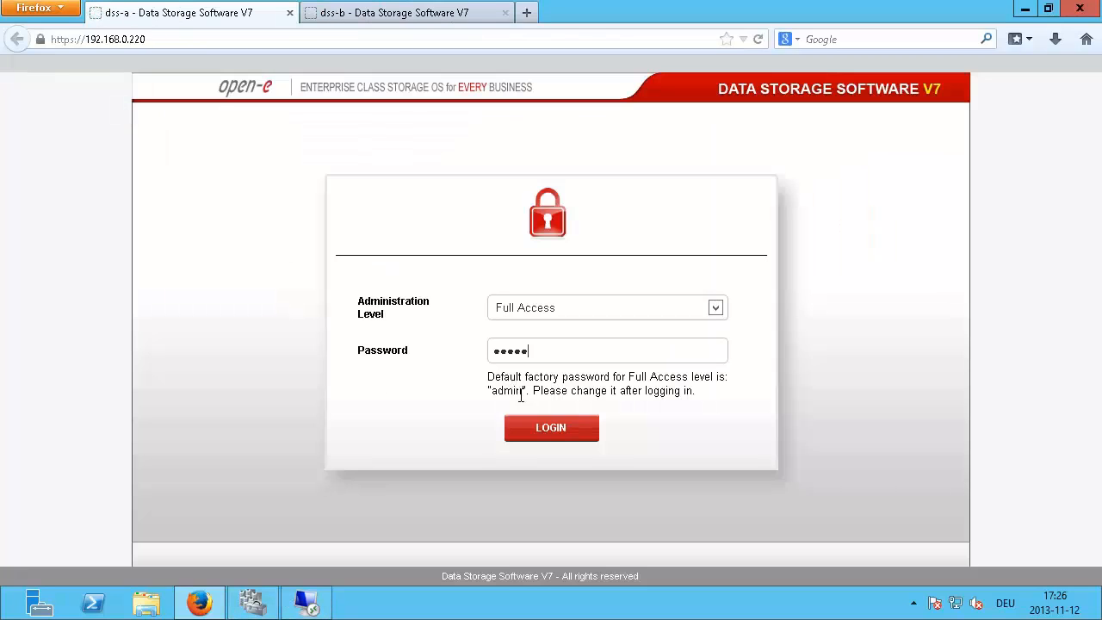
click(551, 430)
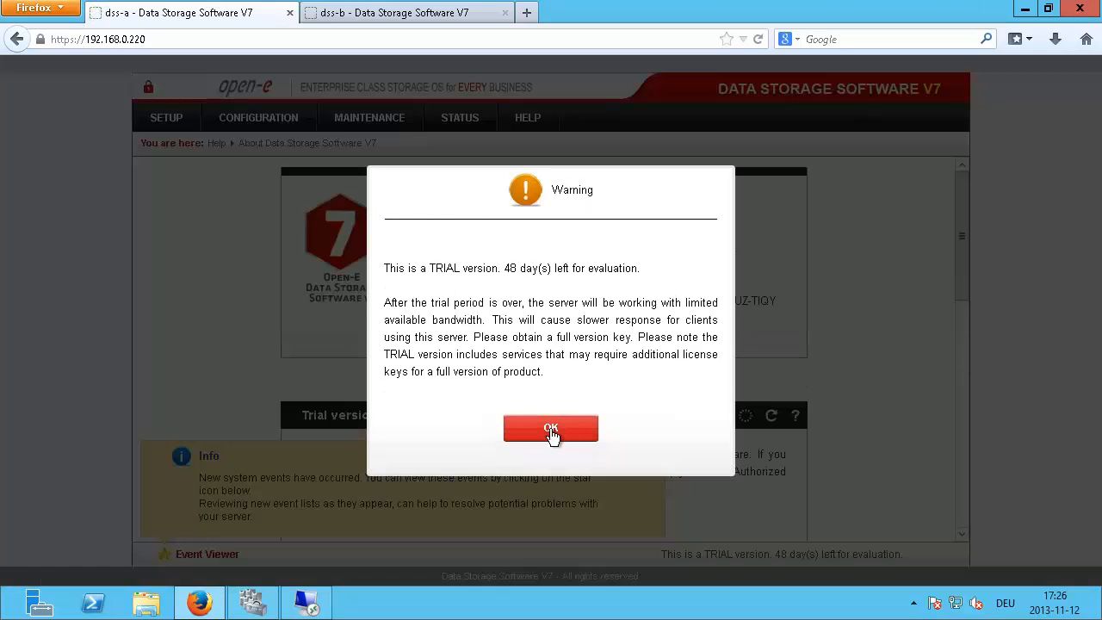
click(551, 428)
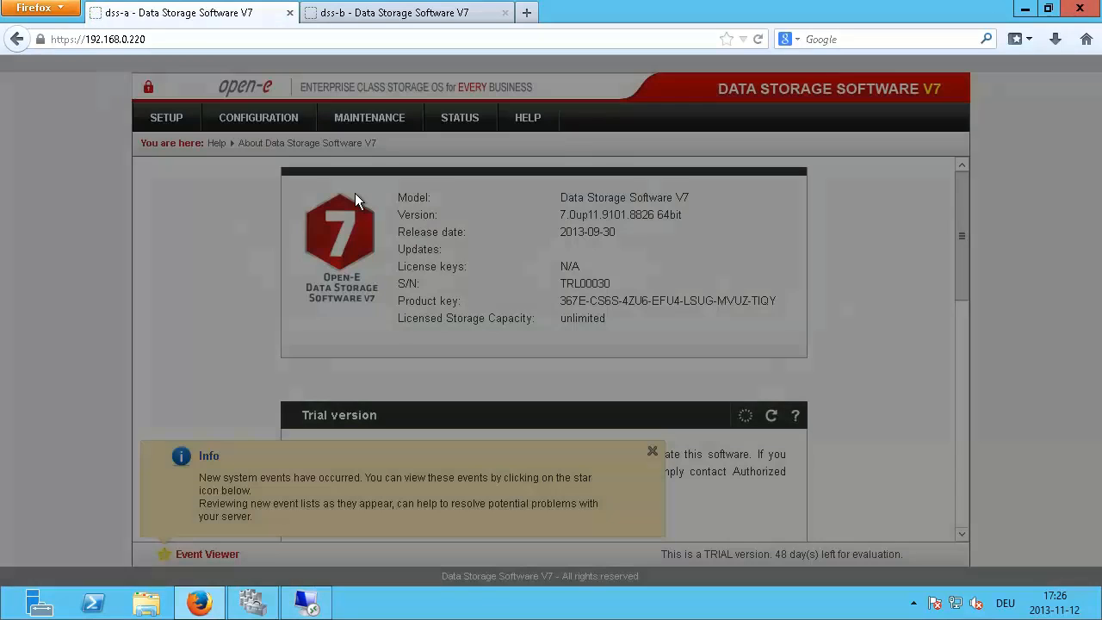
click(651, 450)
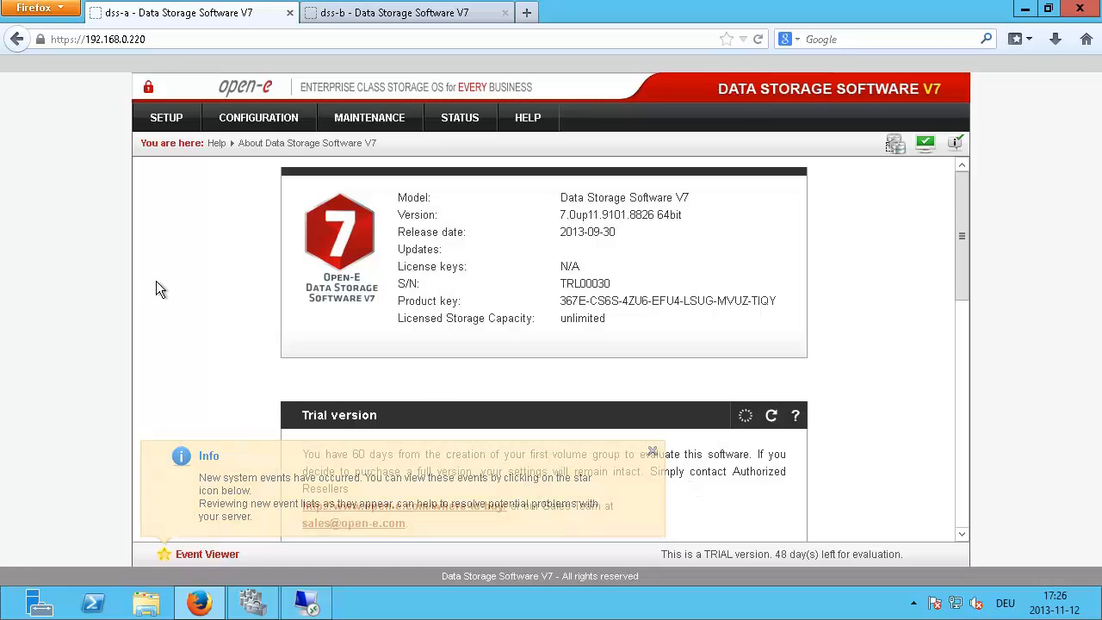
scroll(176, 276, down, 6)
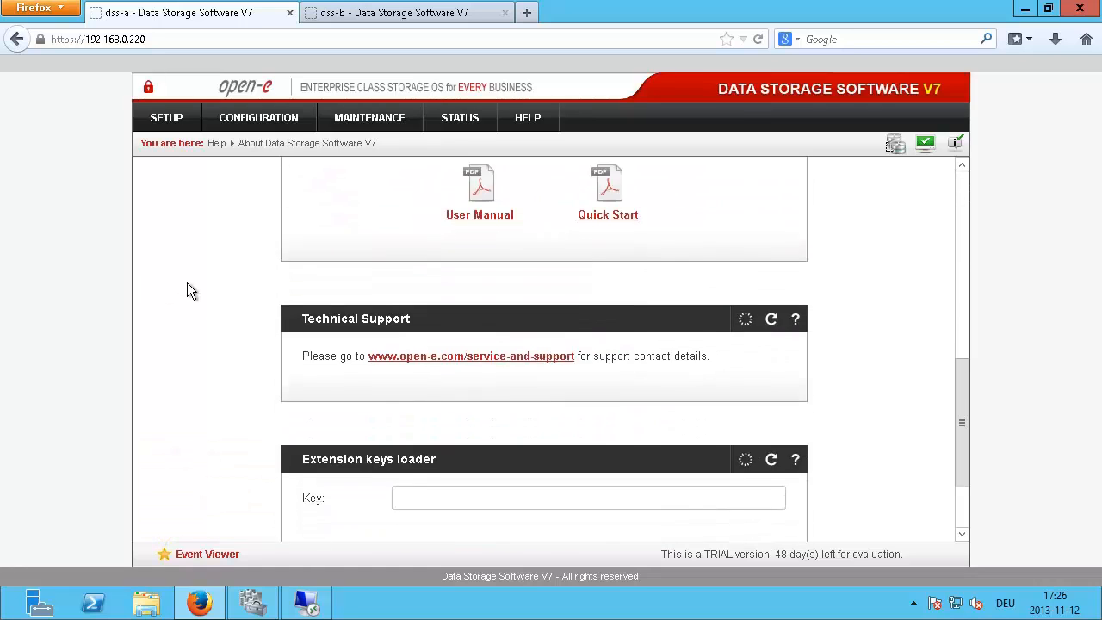
scroll(190, 288, down, 2)
scroll(207, 284, up, 3)
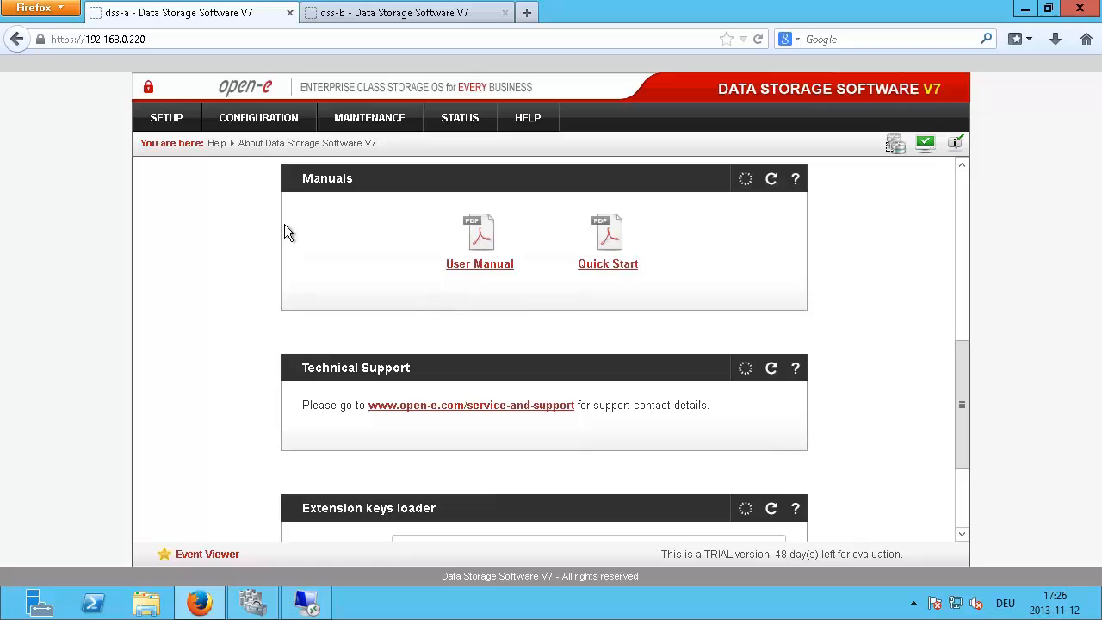
Step: Open SETUP > Failover and scroll to the Resources pool manager showing node-a resources active
click(172, 119)
click(172, 204)
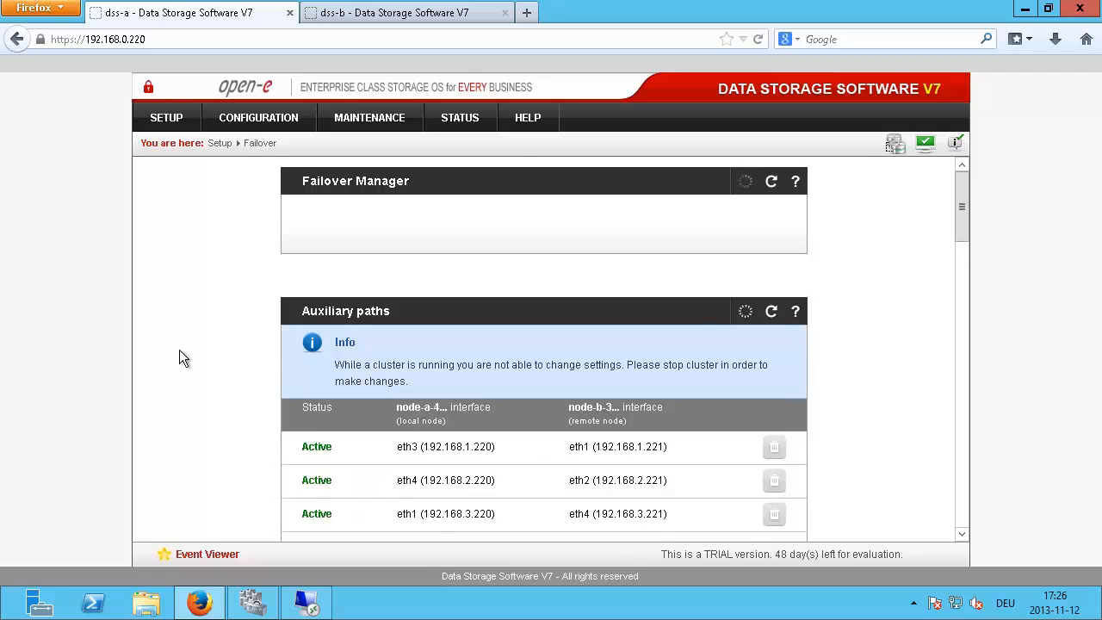
scroll(177, 350, down, 6)
scroll(175, 351, down, 10)
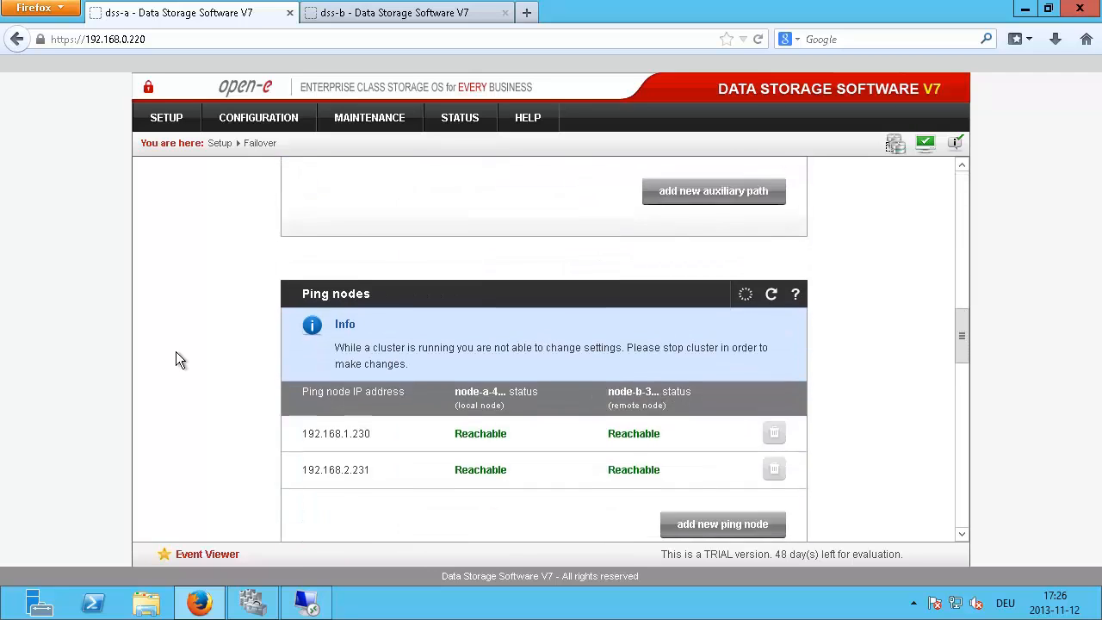
scroll(173, 347, down, 5)
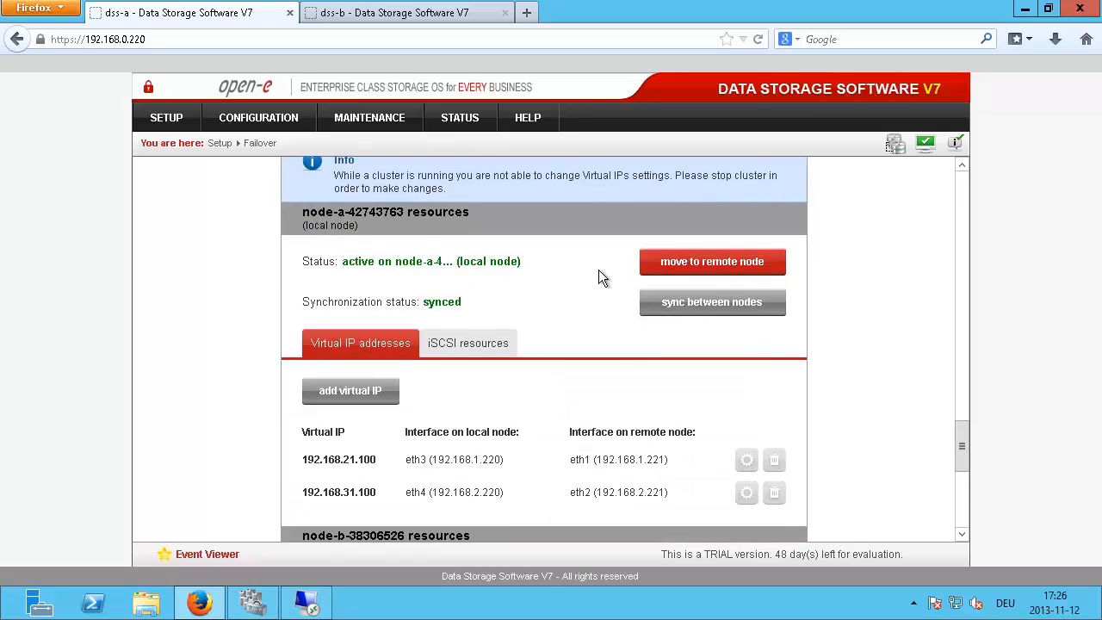
Step: Move node-a's resources to node-b while browsing open-e.com's Solutions and Where to buy pages over RDP
click(658, 265)
click(603, 297)
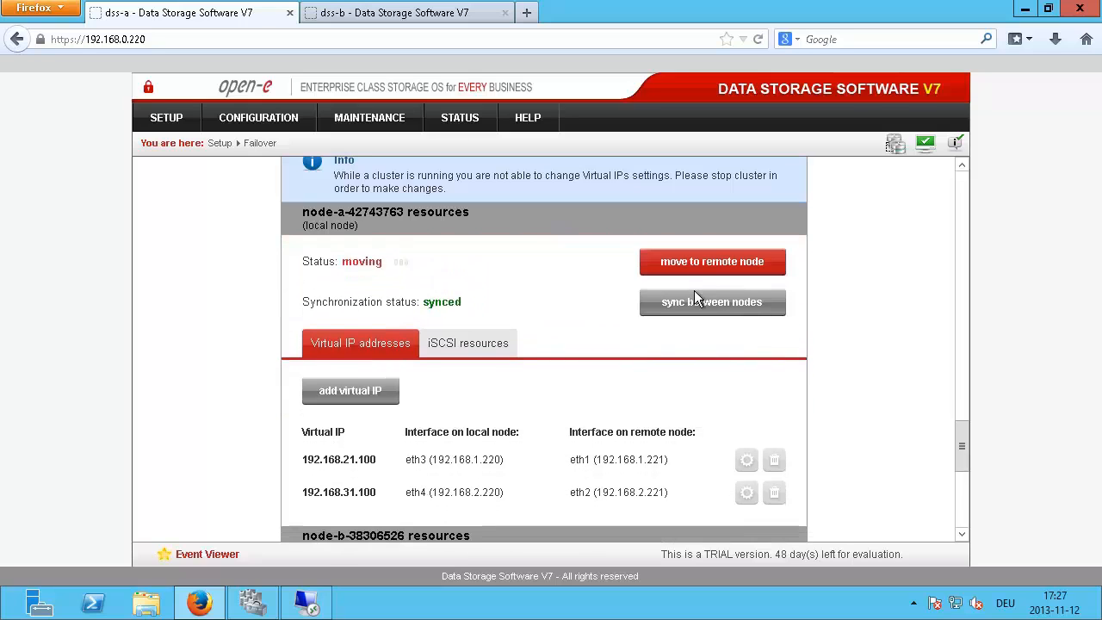
key(alt+Tab)
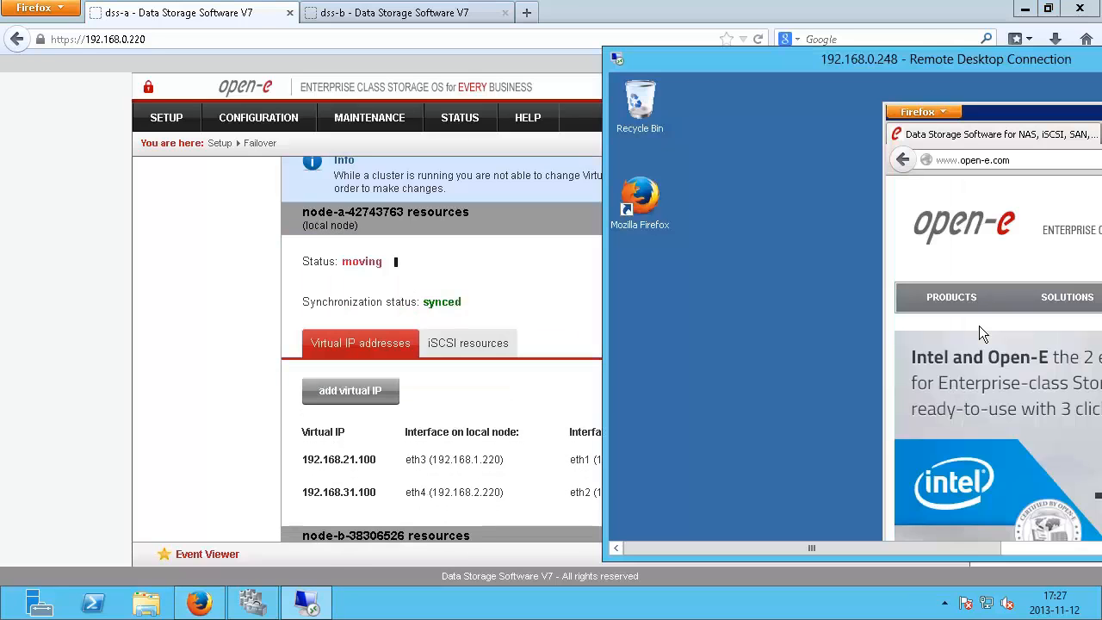
mouse_move(915, 318)
drag(976, 113, 856, 84)
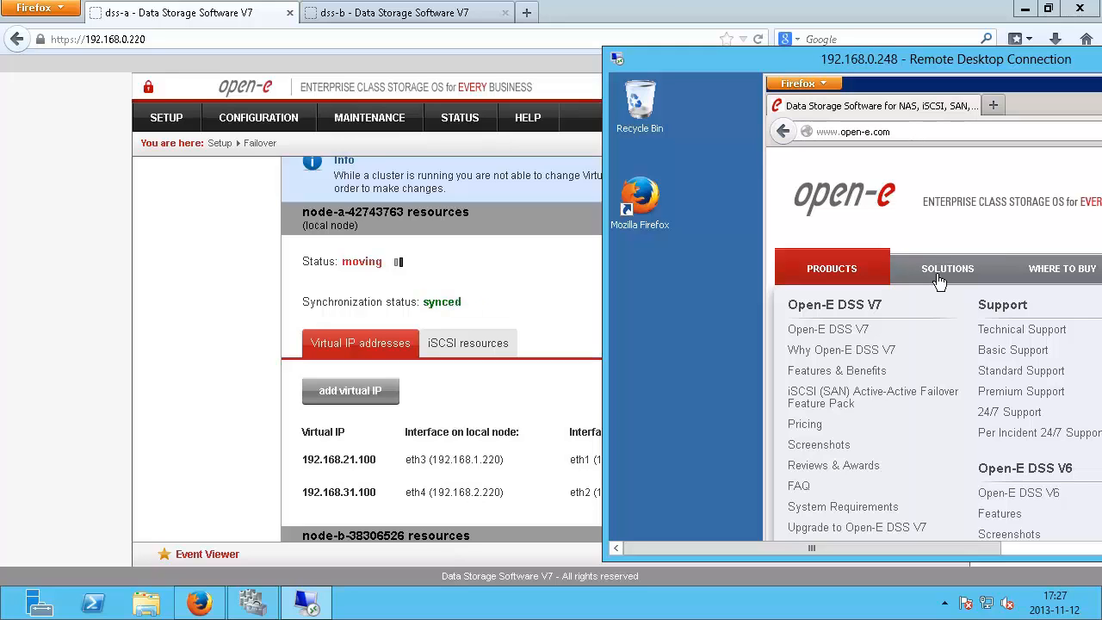
click(939, 282)
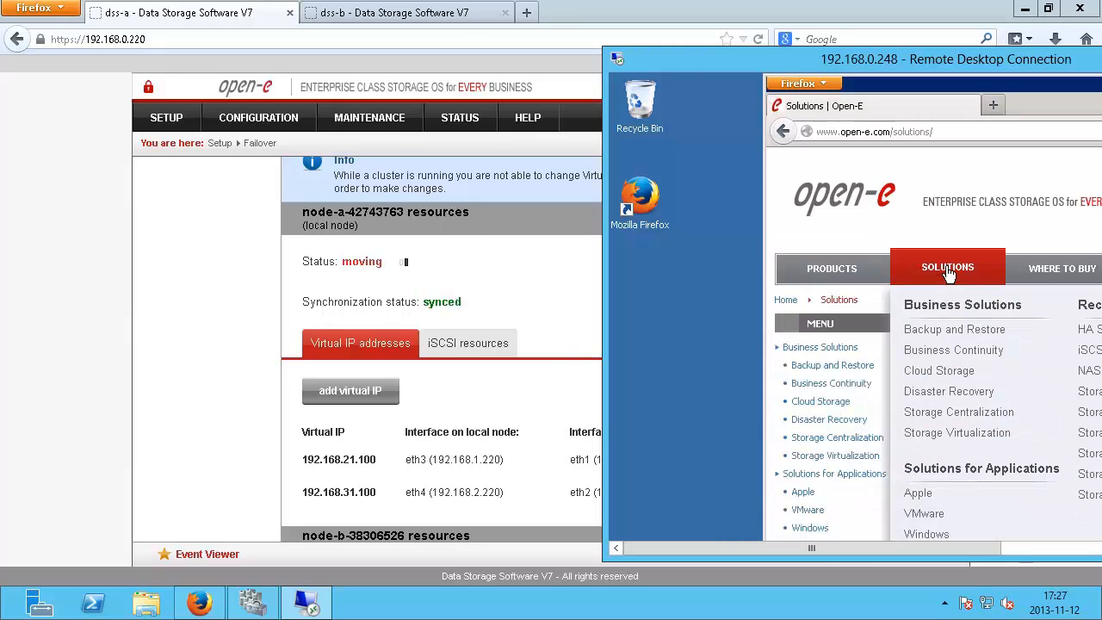
click(947, 274)
click(1059, 267)
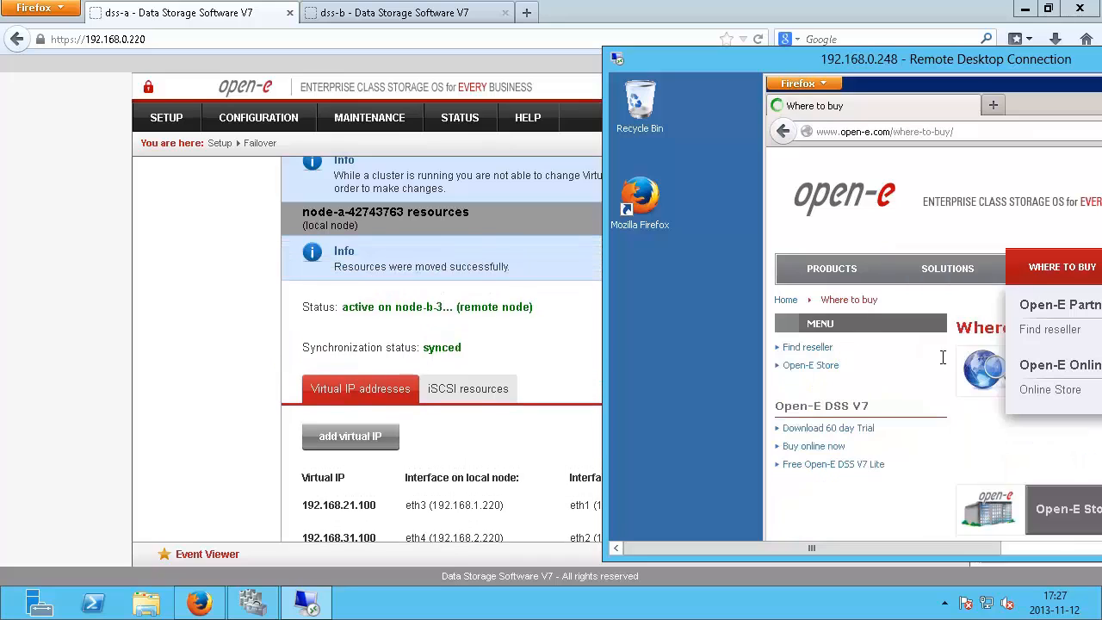
click(926, 271)
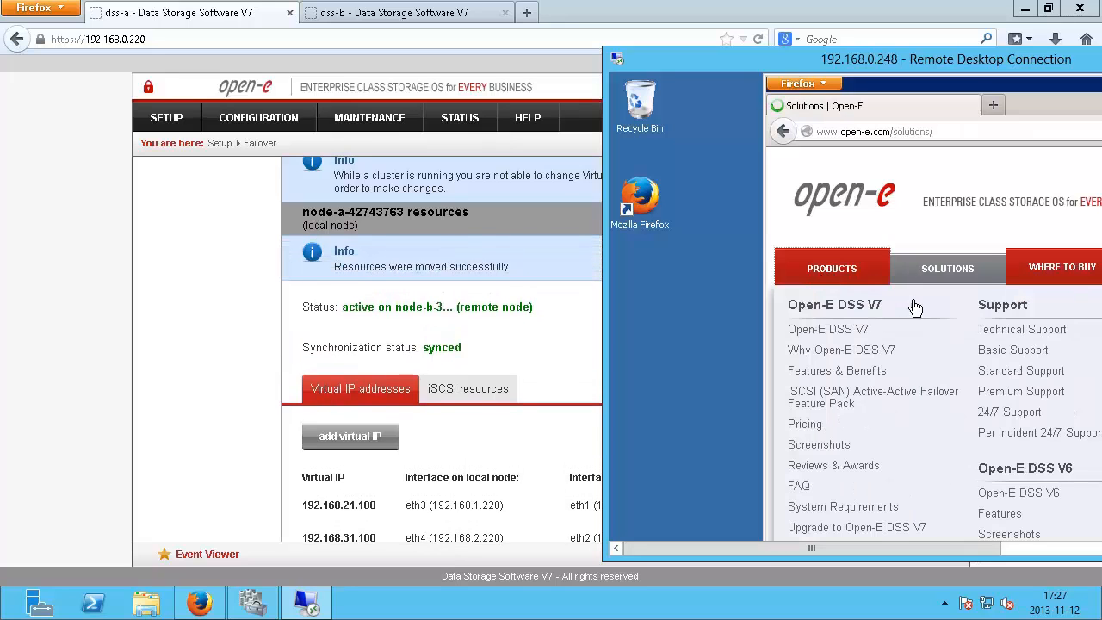
Step: On the DSS failover page, move node-a's resources back to the local node
click(88, 292)
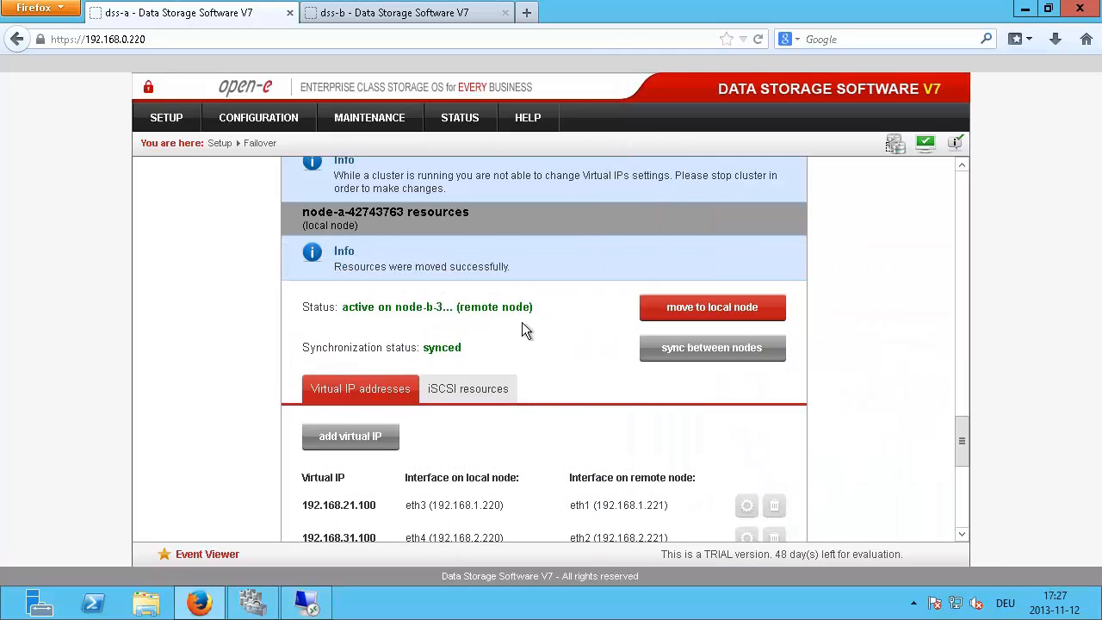
click(713, 308)
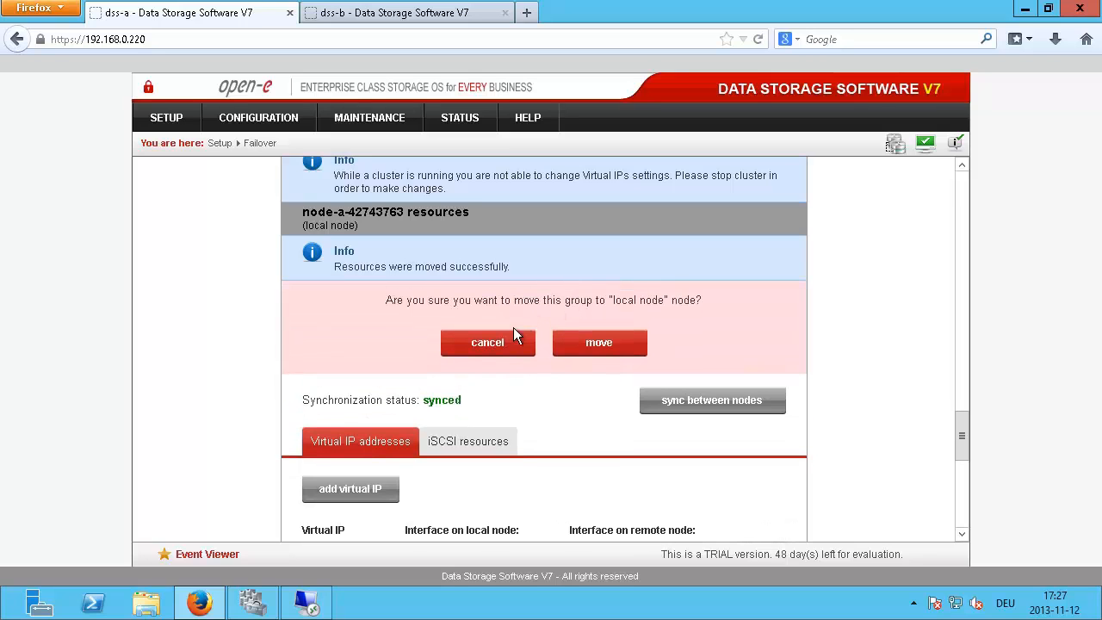
click(592, 342)
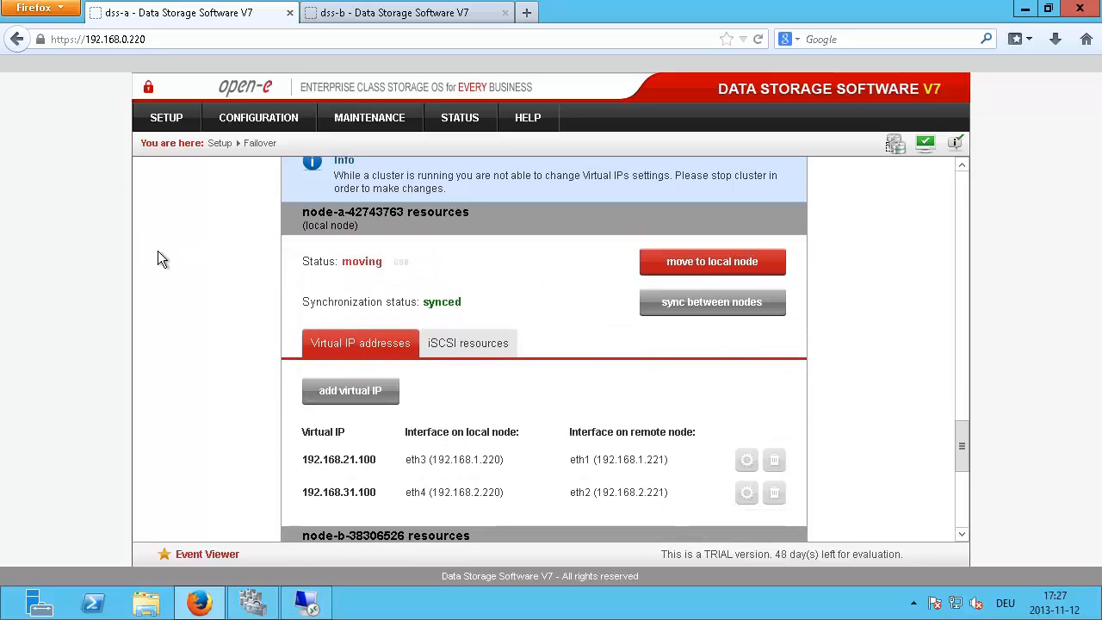
Step: During the move, open the Backup and Restore page in the VM's remote browser
key(alt+Tab)
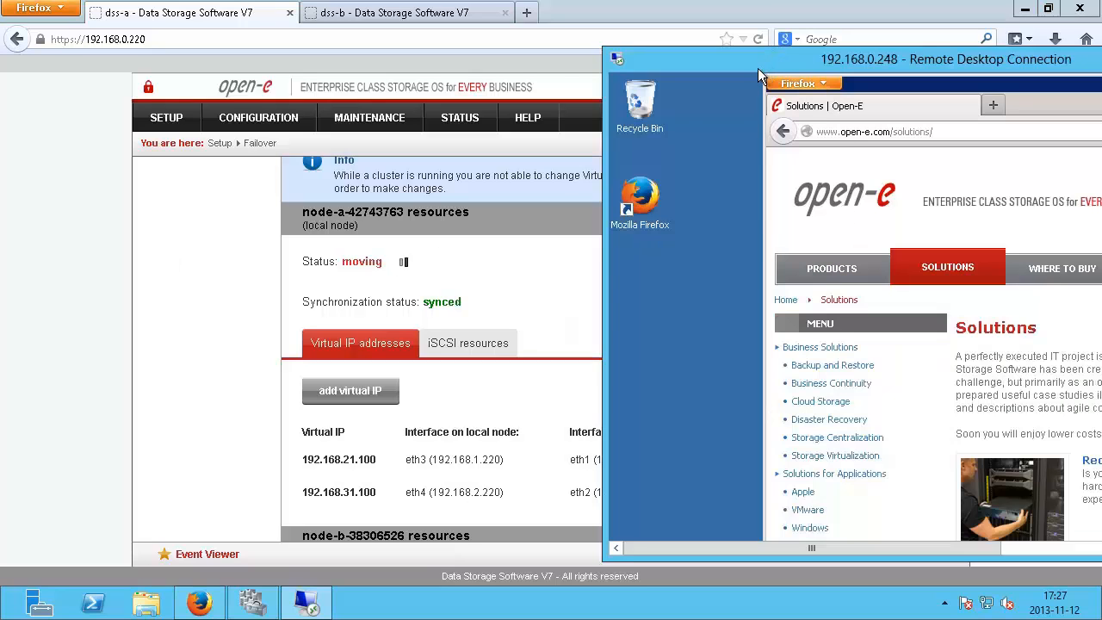
drag(757, 68, 690, 61)
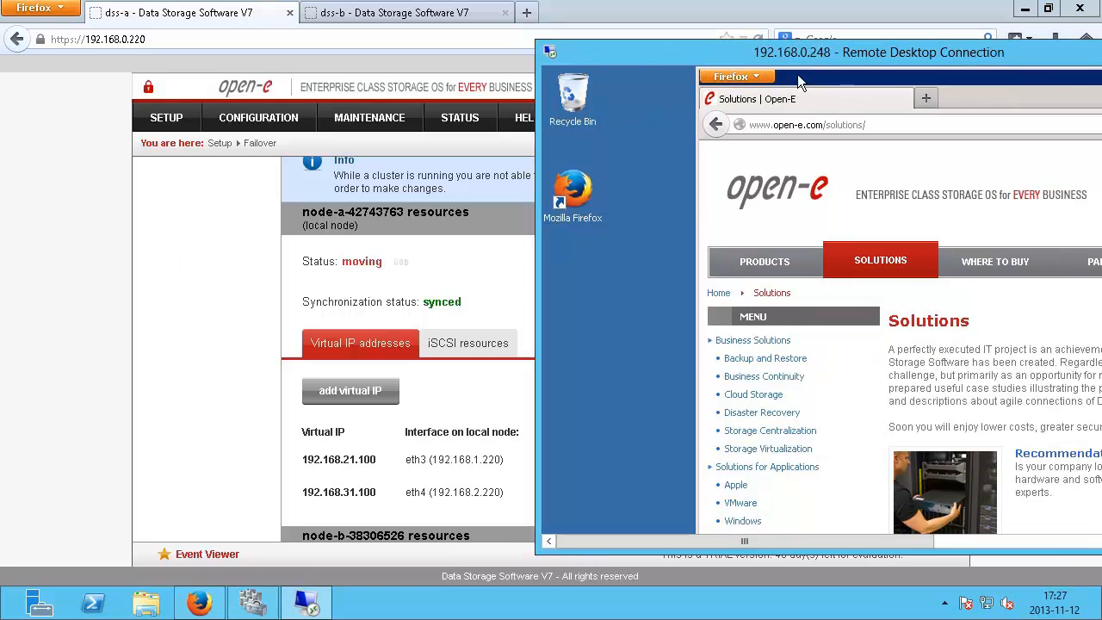
drag(798, 82, 774, 98)
mouse_move(749, 283)
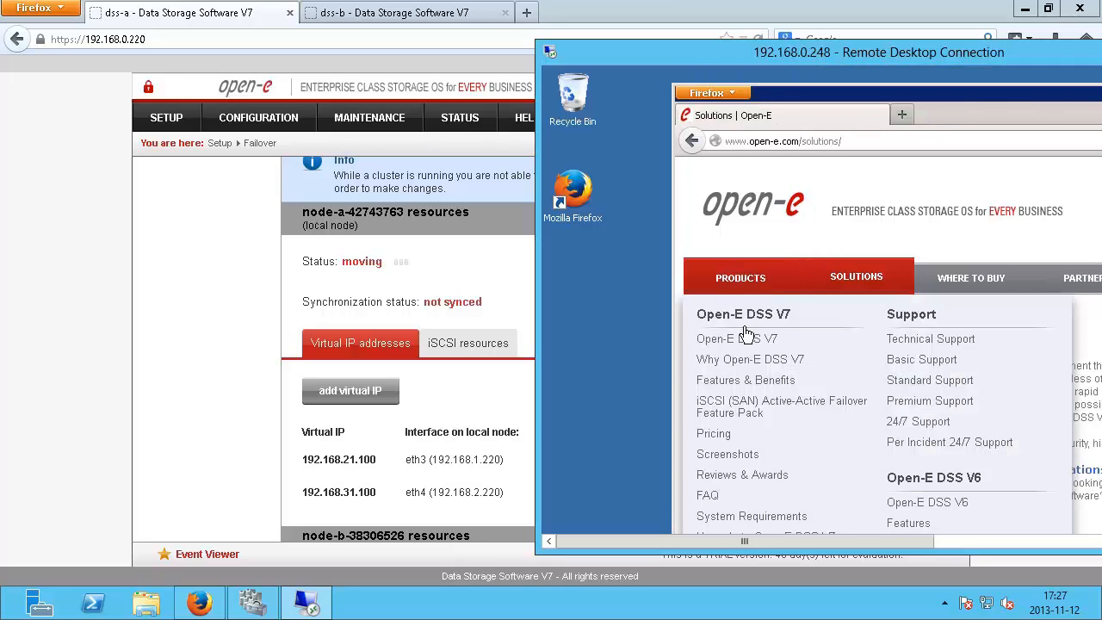
click(730, 379)
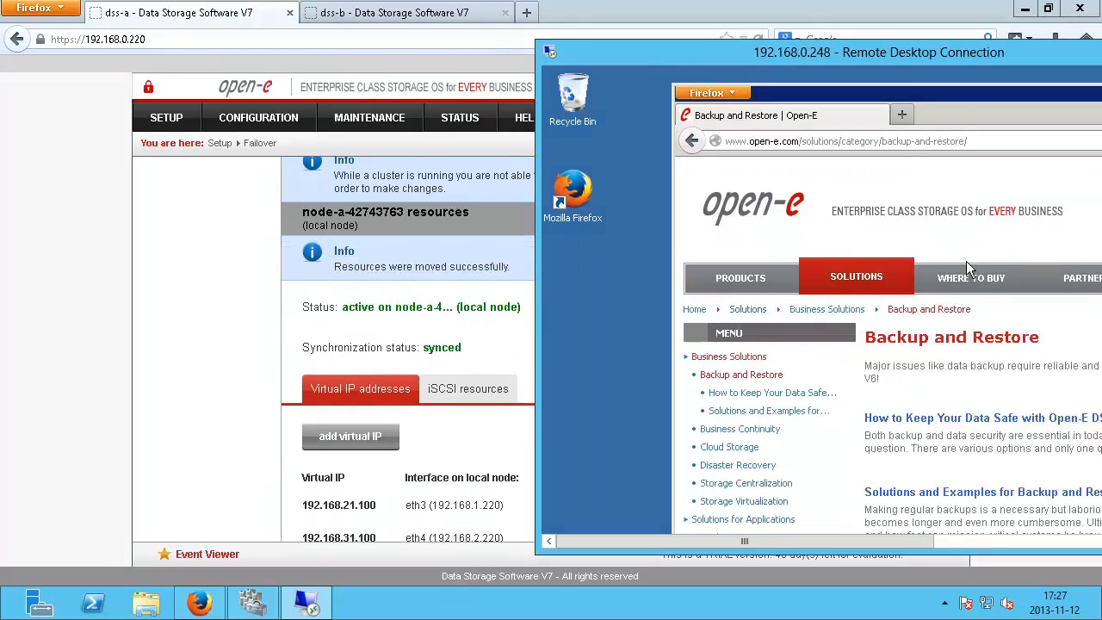
mouse_move(966, 268)
click(214, 319)
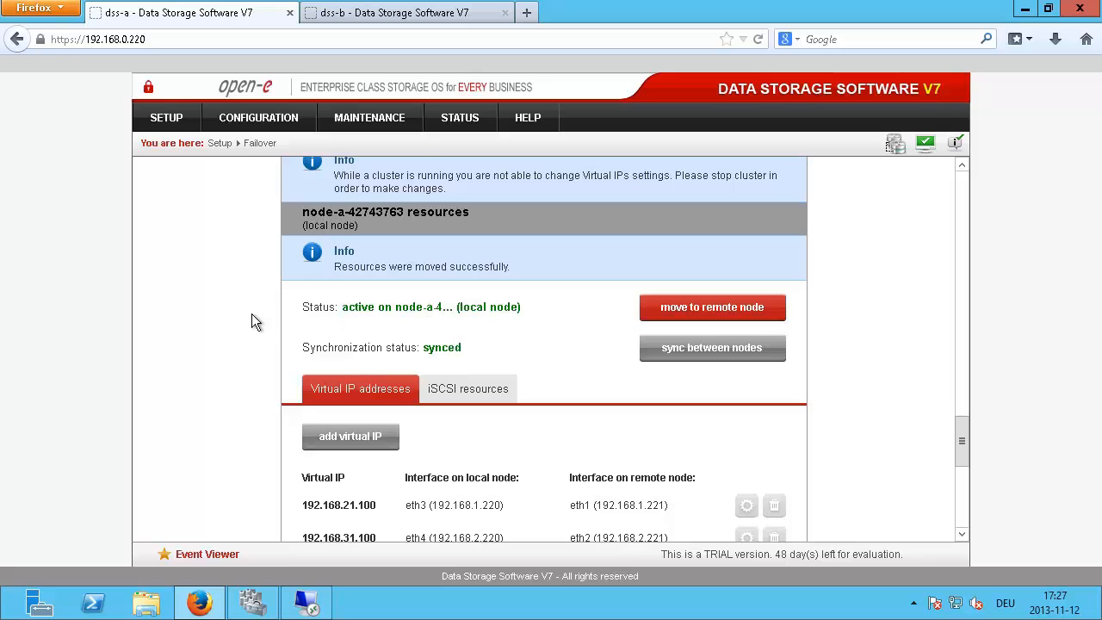
Step: Restart dss-a from Maintenance > Shutdown, then go to dss-b's login page at 192.168.0.221
scroll(255, 322, up, 2)
scroll(251, 315, up, 15)
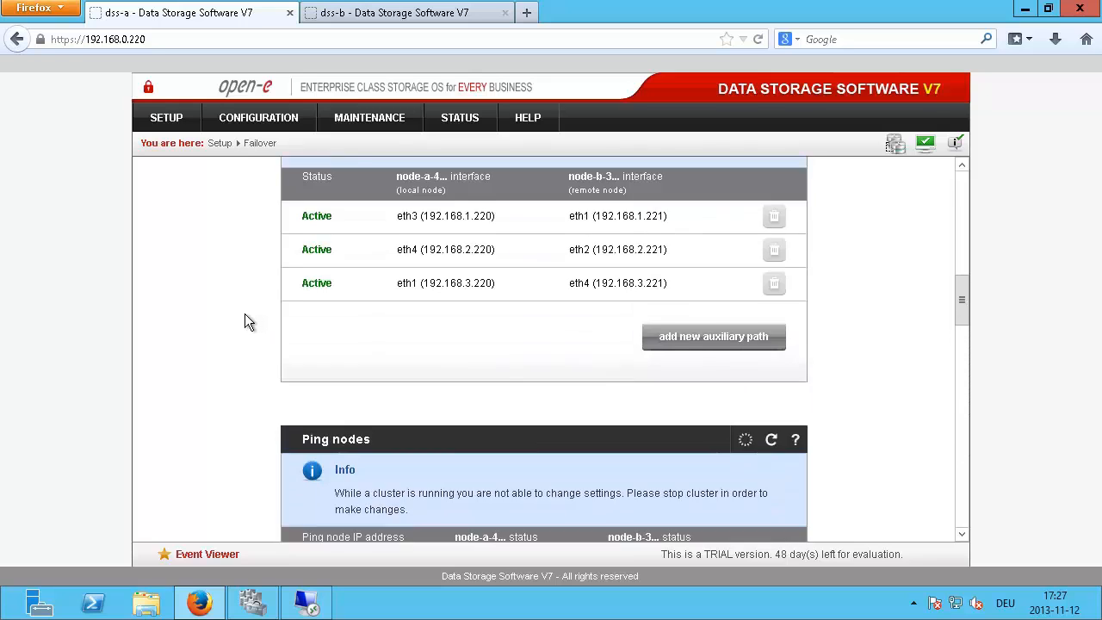
scroll(237, 315, up, 9)
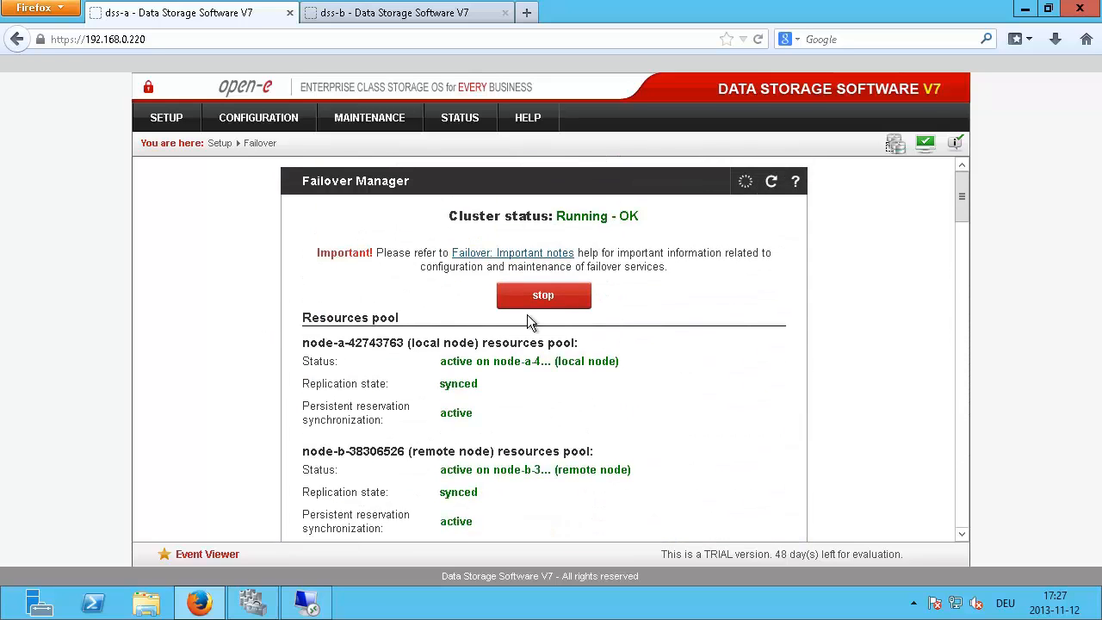
mouse_move(345, 120)
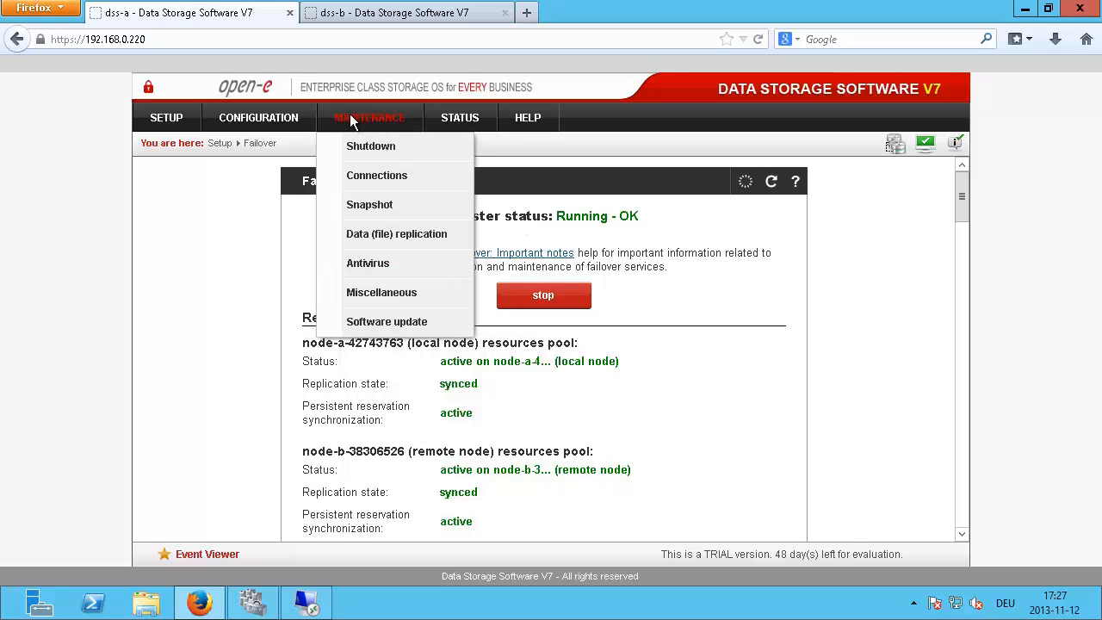
click(392, 147)
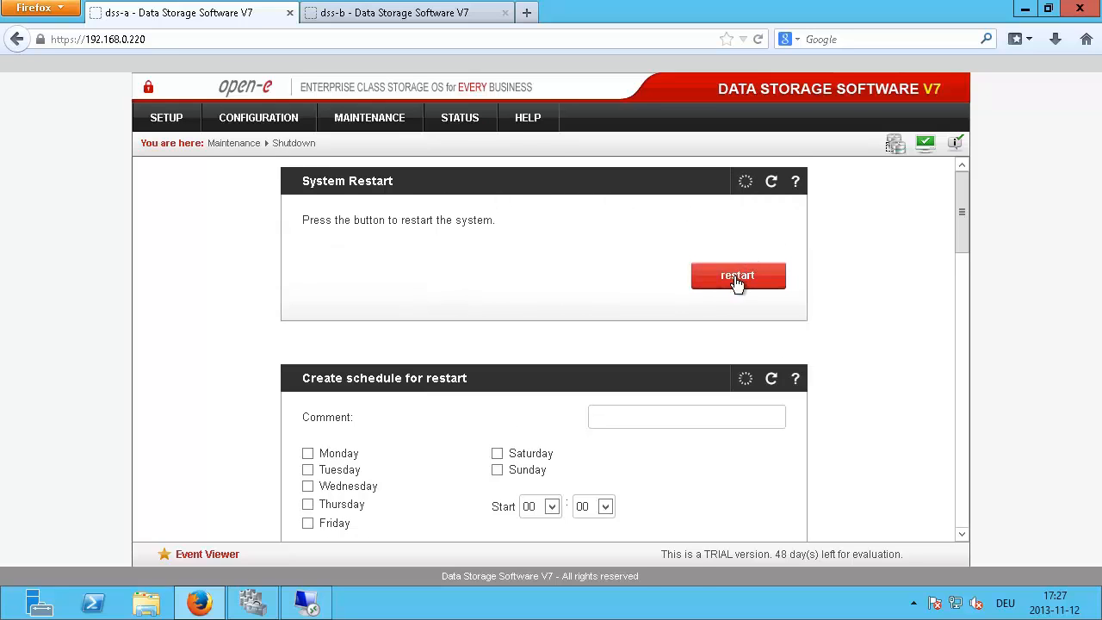
click(741, 275)
click(567, 329)
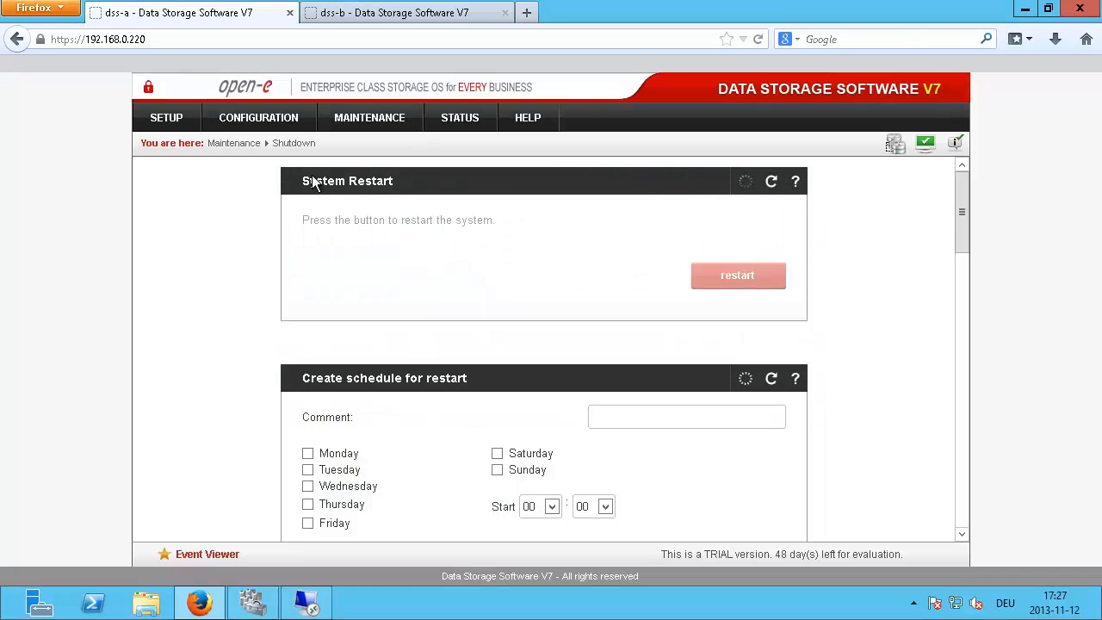
click(370, 13)
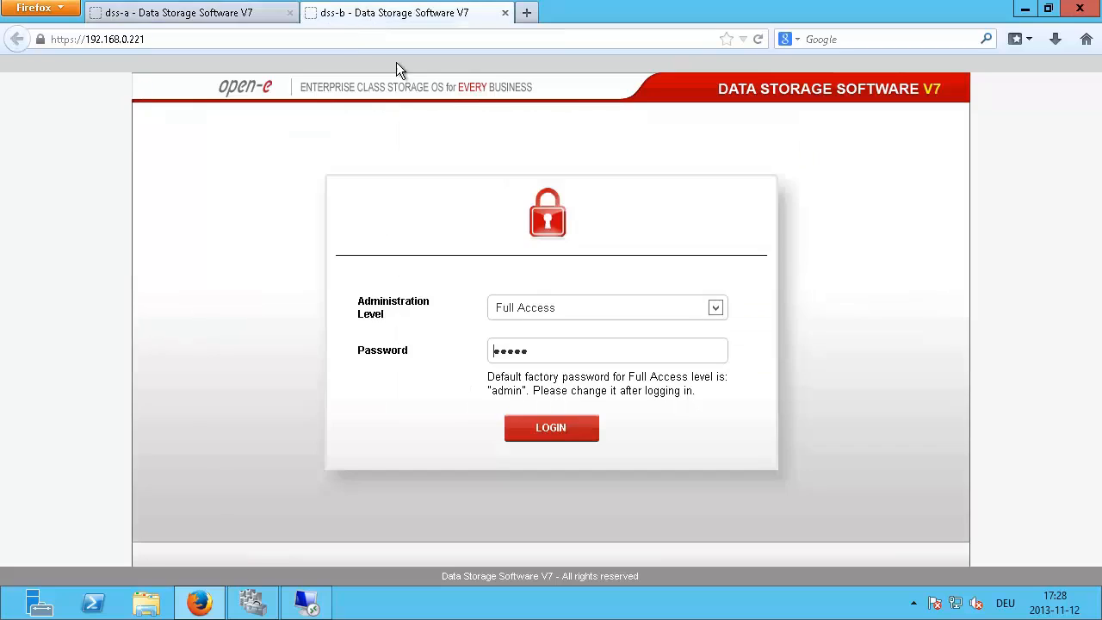
Step: Log in to dss-b and open Setup > Failover, showing both resource pools active on node-b
click(549, 427)
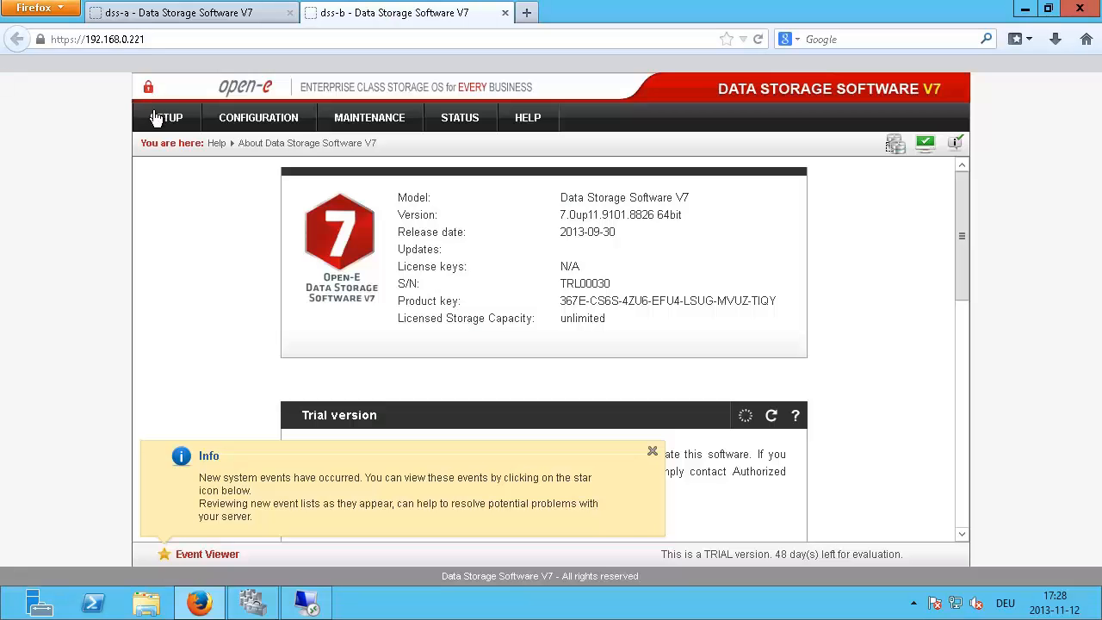
click(156, 119)
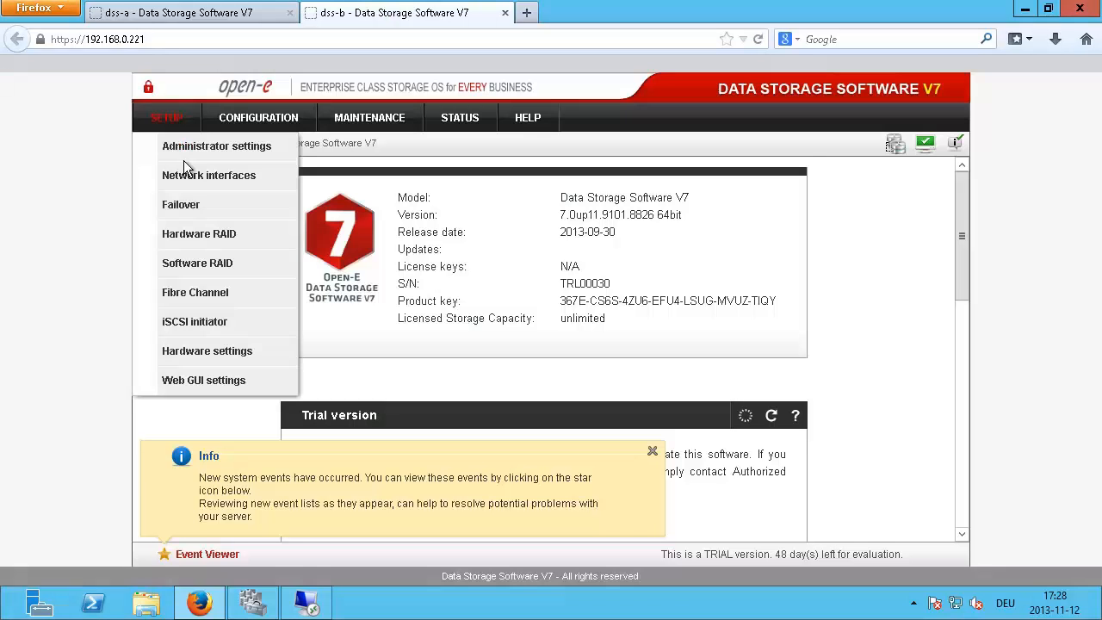
click(179, 204)
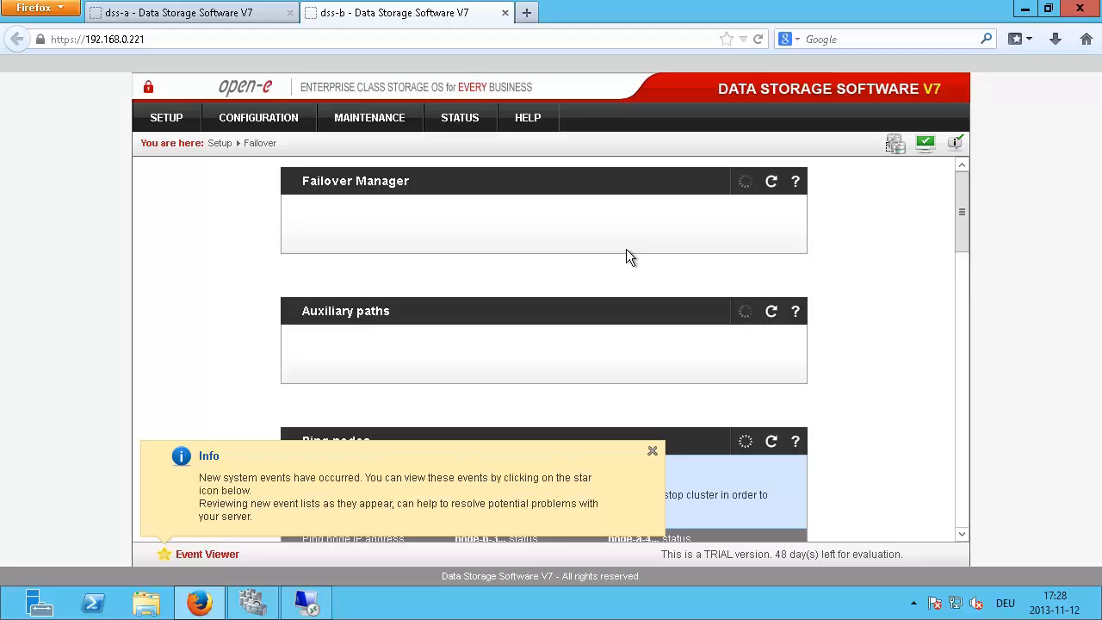
click(652, 454)
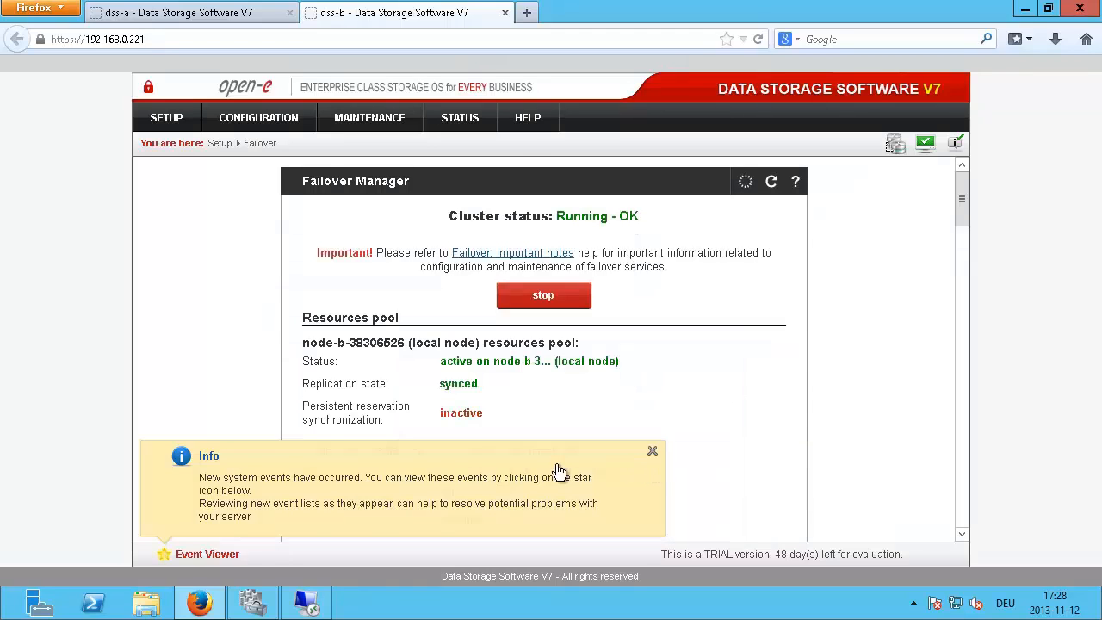
scroll(592, 405, down, 2)
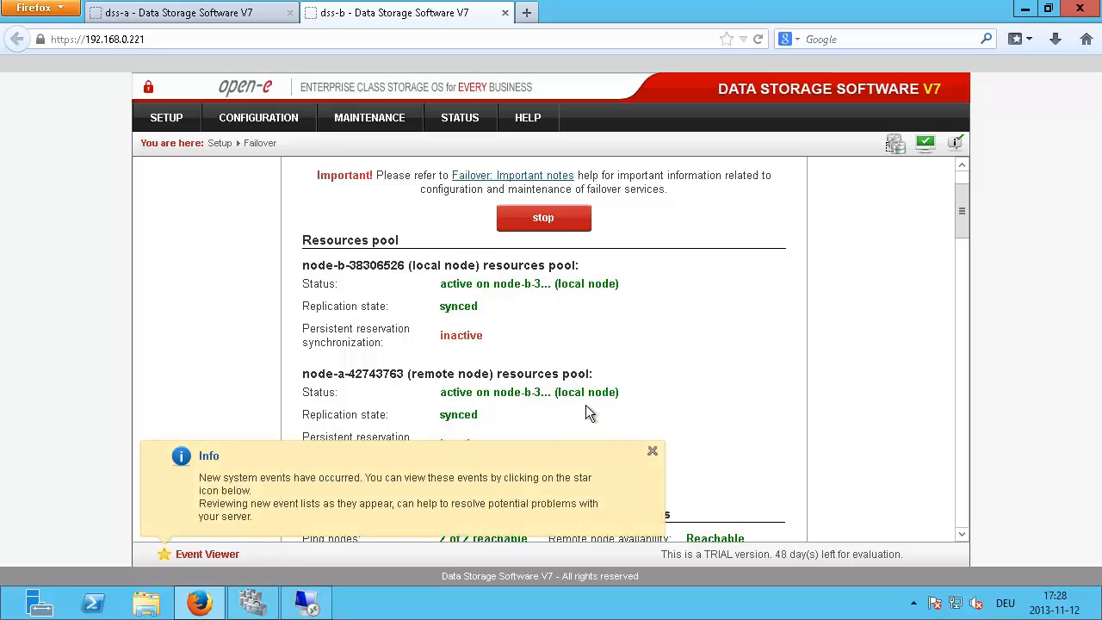
click(653, 453)
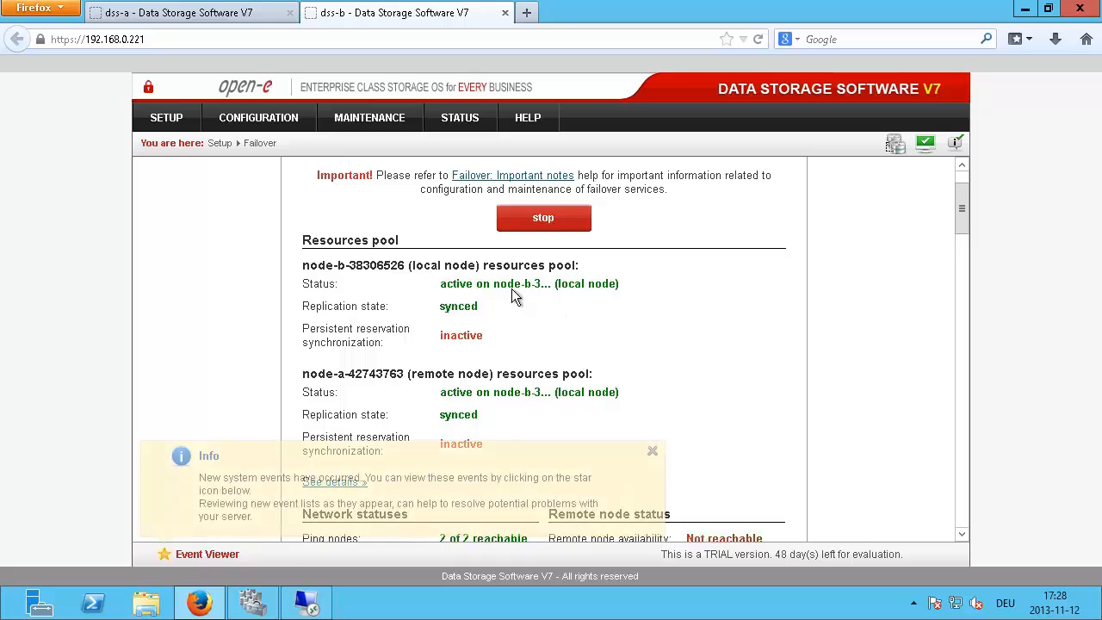
click(652, 454)
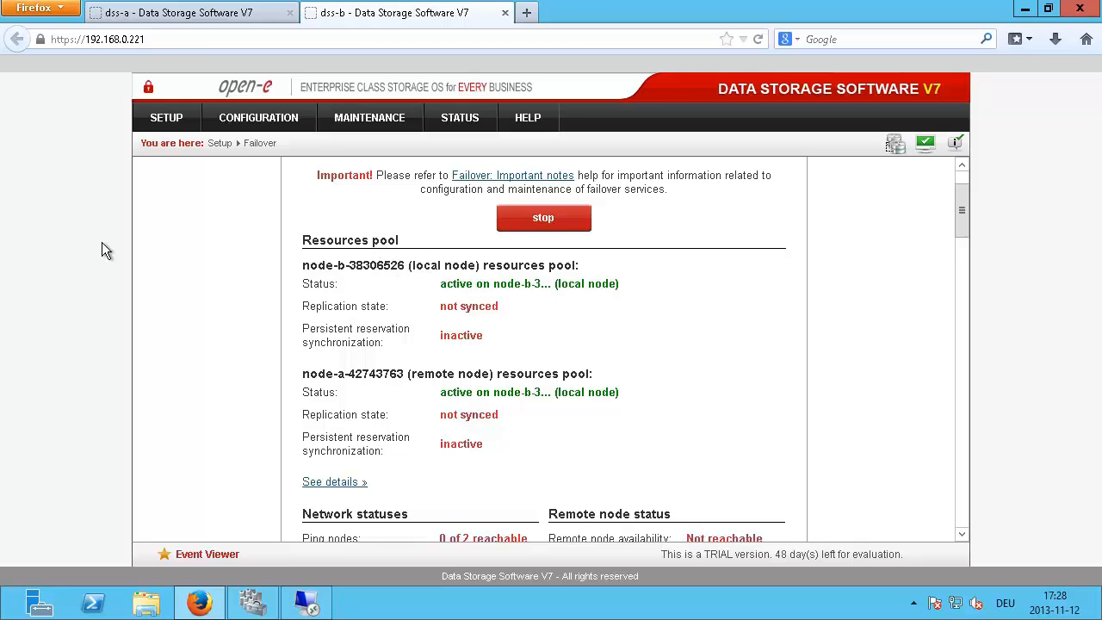
Step: In the VM's Firefox, open Partners > Meet Open-E's Partners > Silver Partners on open-e.com
key(alt+Tab)
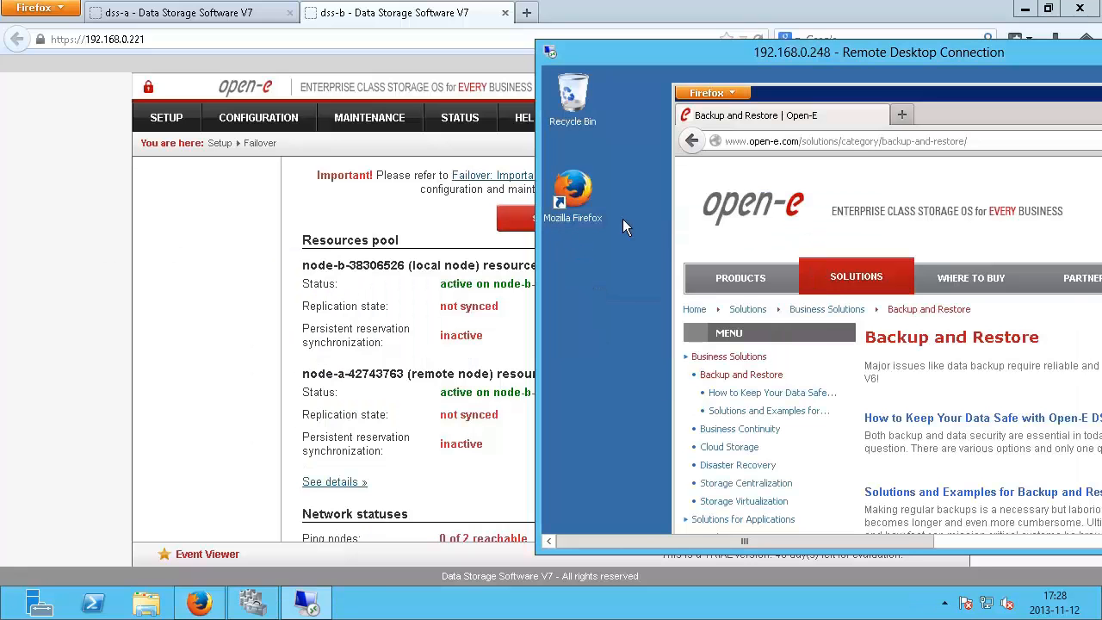
click(740, 281)
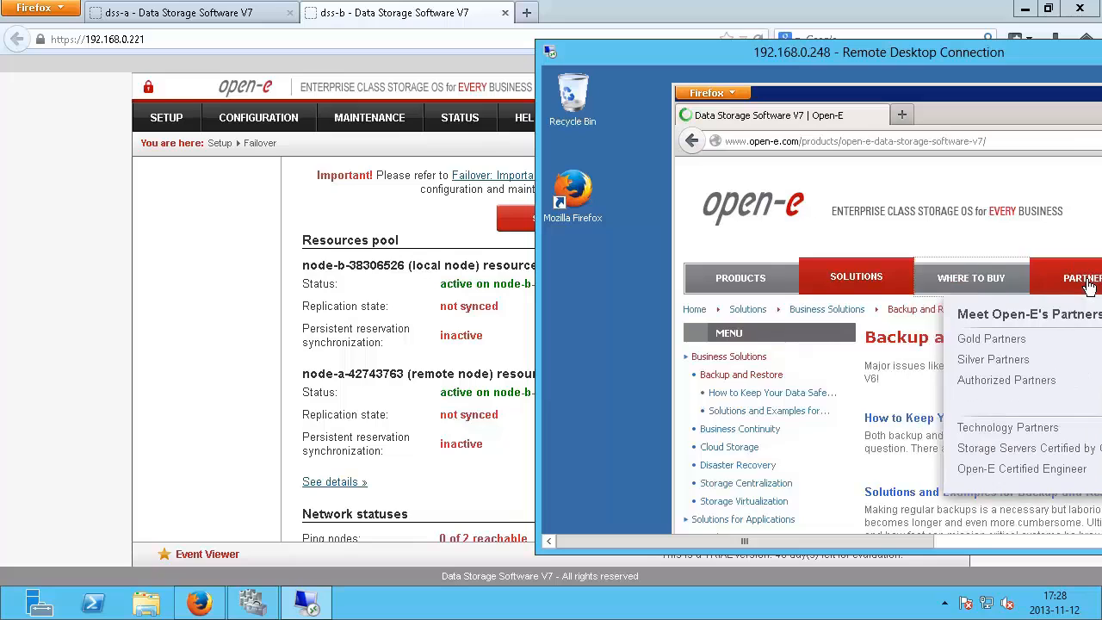
click(1089, 286)
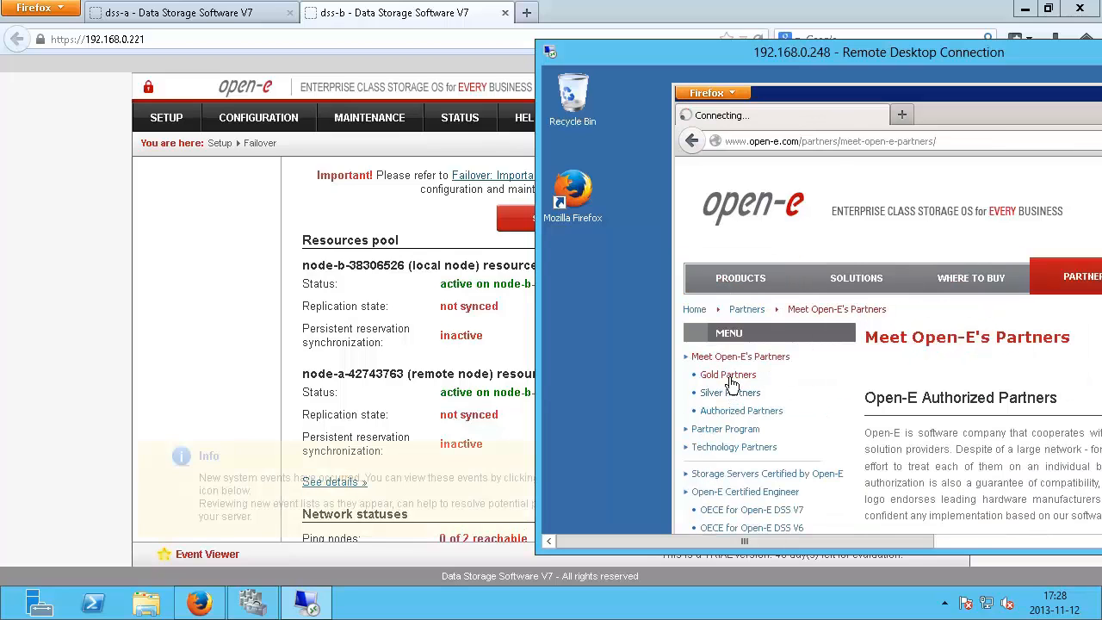
click(731, 392)
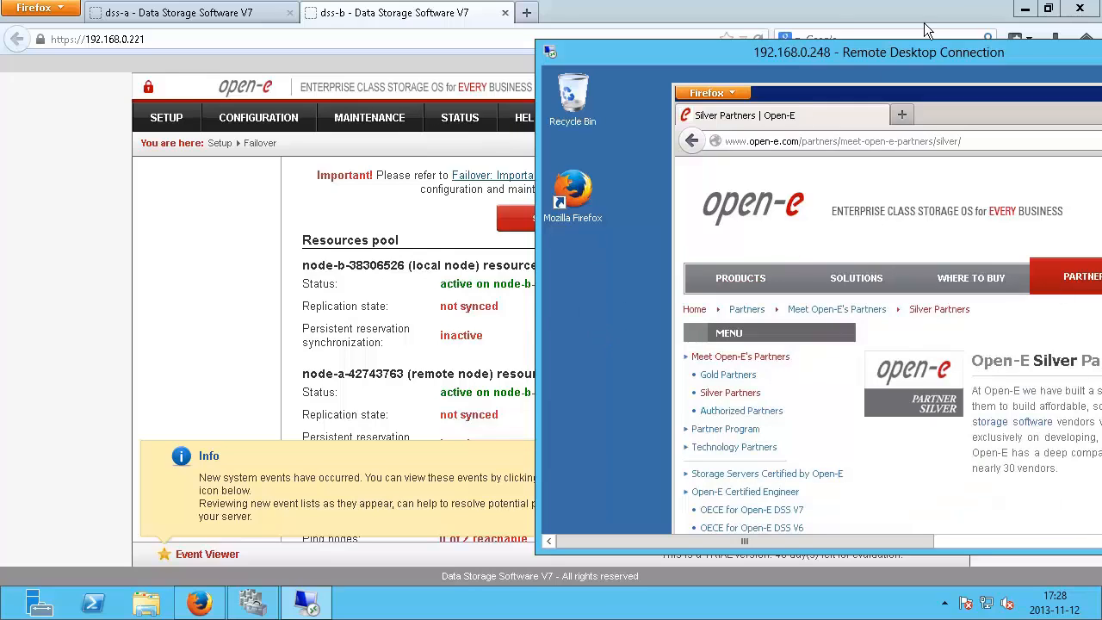
mouse_move(984, 2)
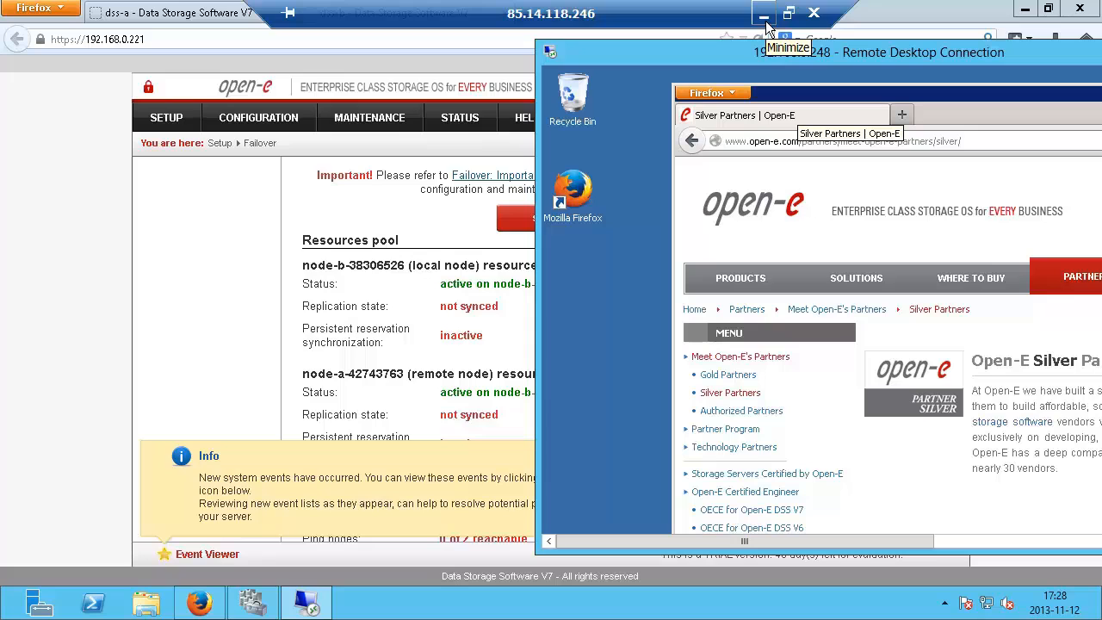
Step: Minimize the Remote Desktop session and acknowledge the session-ended notice with OK
click(764, 19)
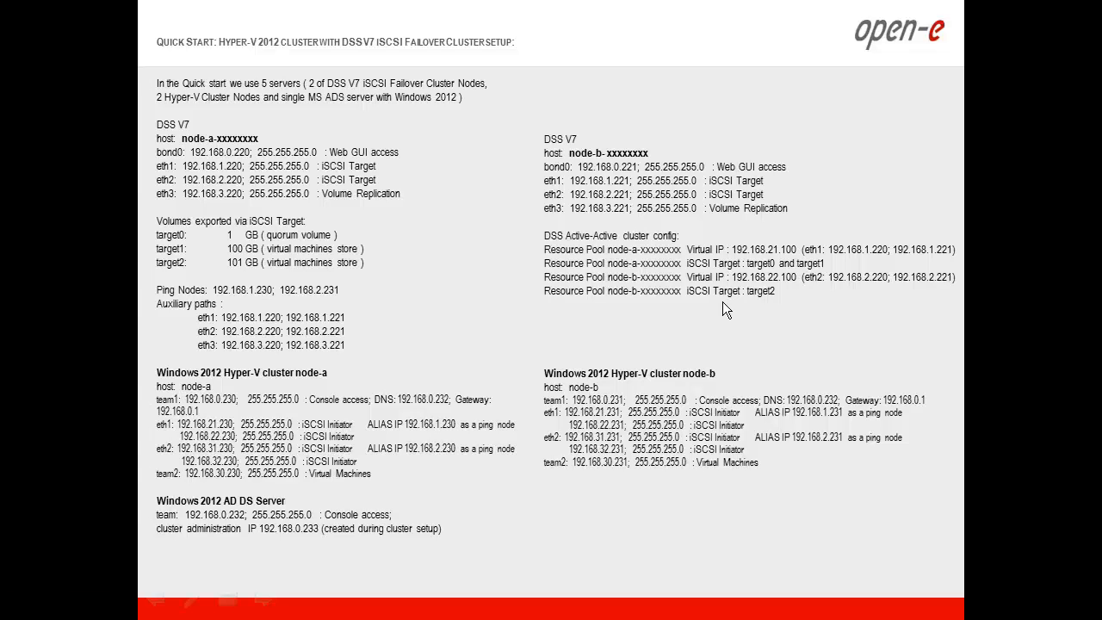
key(alt+Tab)
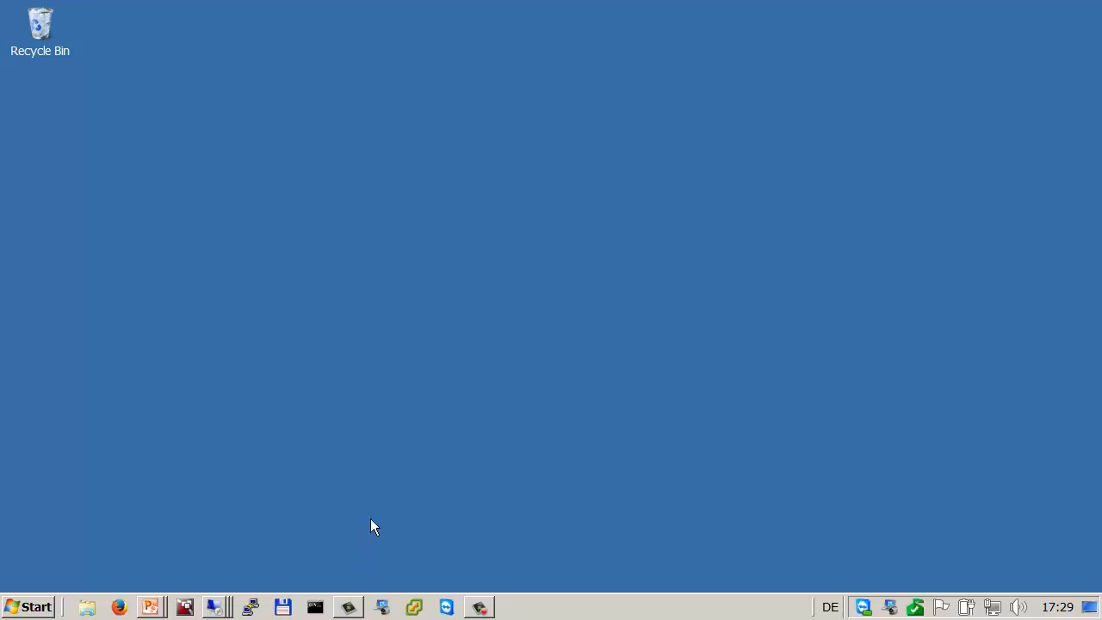
key(alt+Tab)
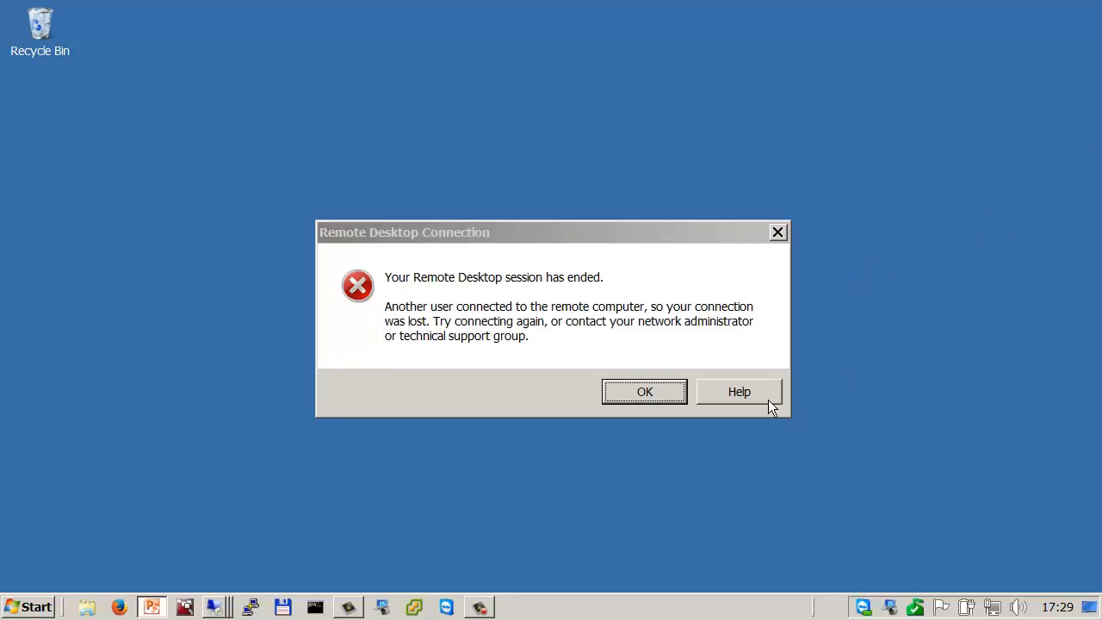
click(668, 391)
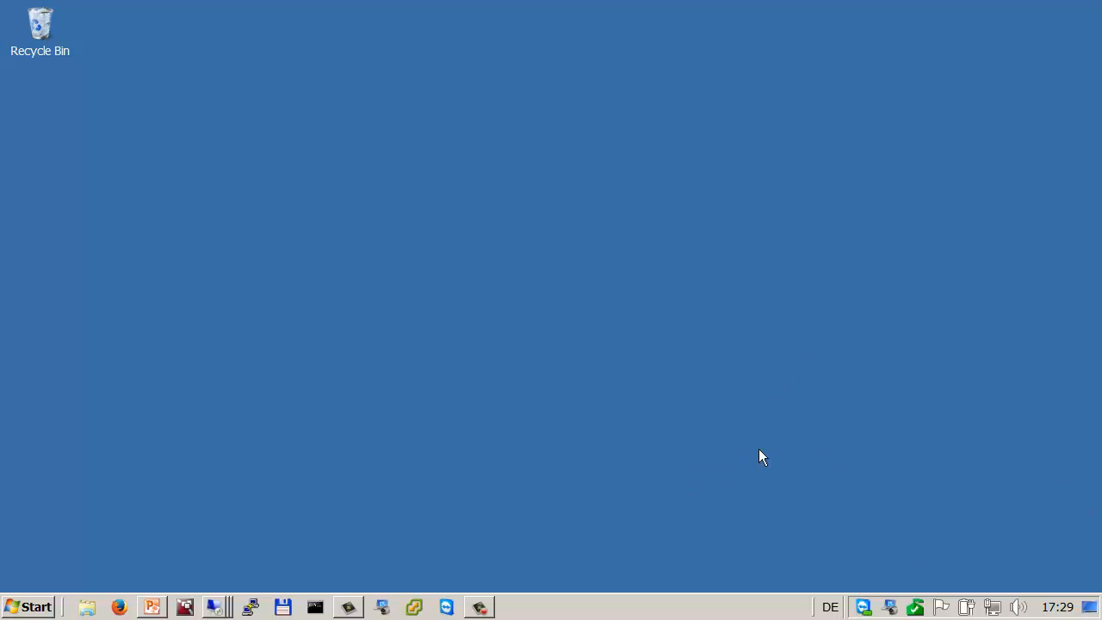
Step: Run the PowerPoint slide show and step through to the closing 'Thank you!' slide
key(alt+Tab)
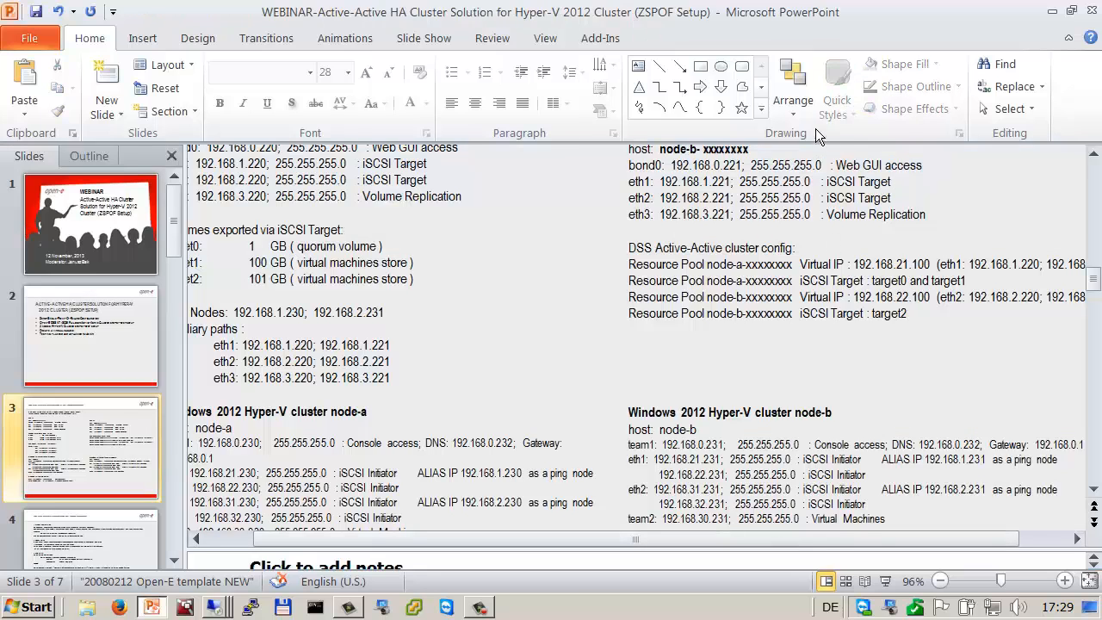
click(885, 581)
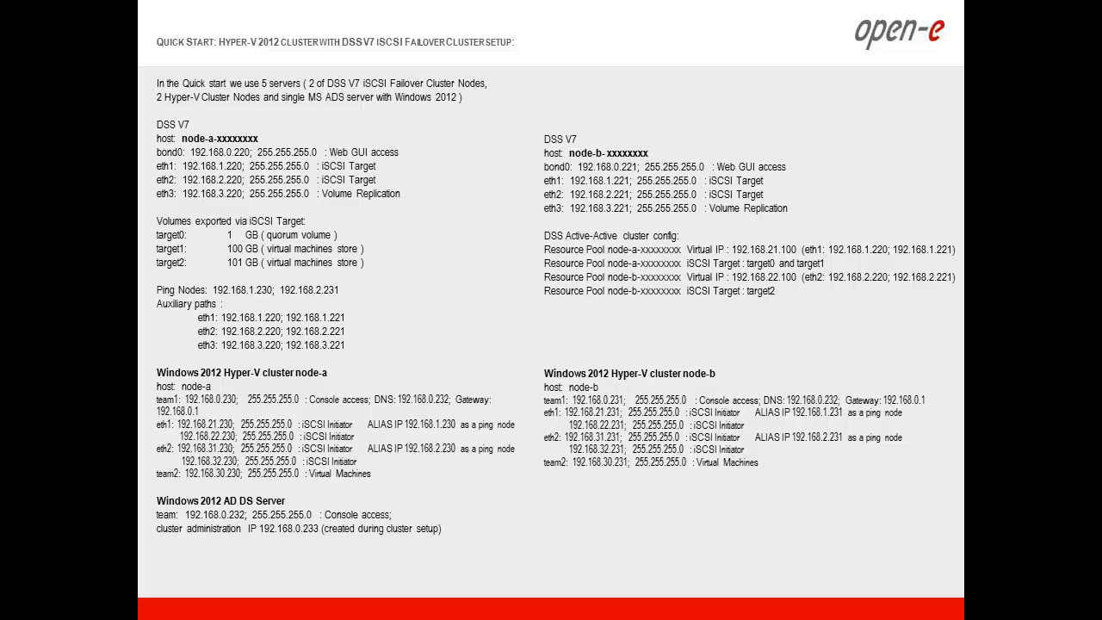
click(385, 384)
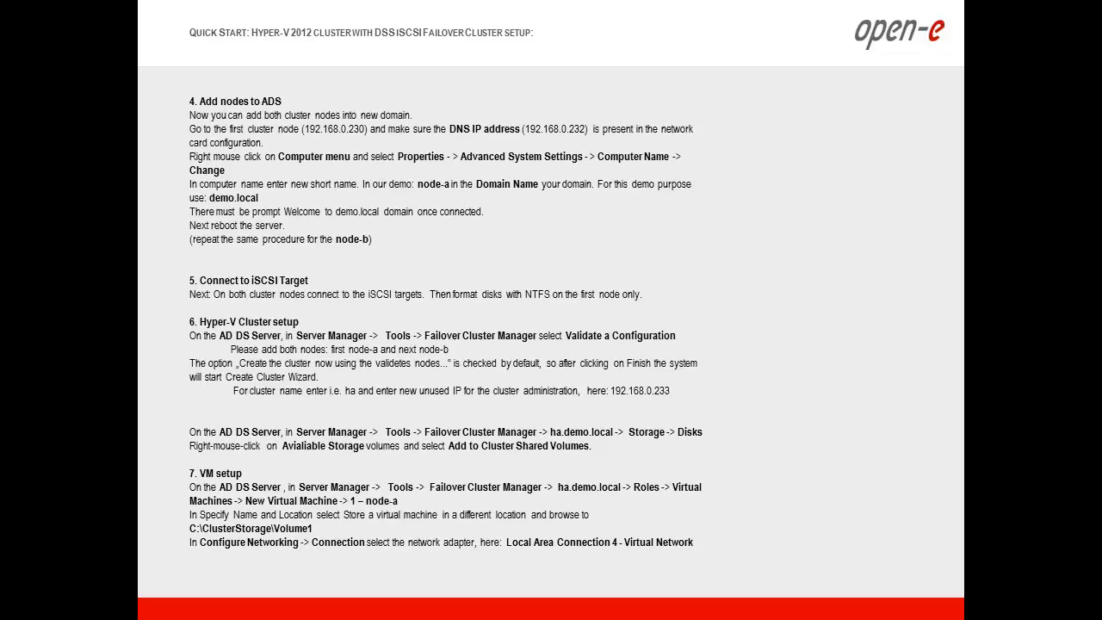
key(Left)
key(Left)
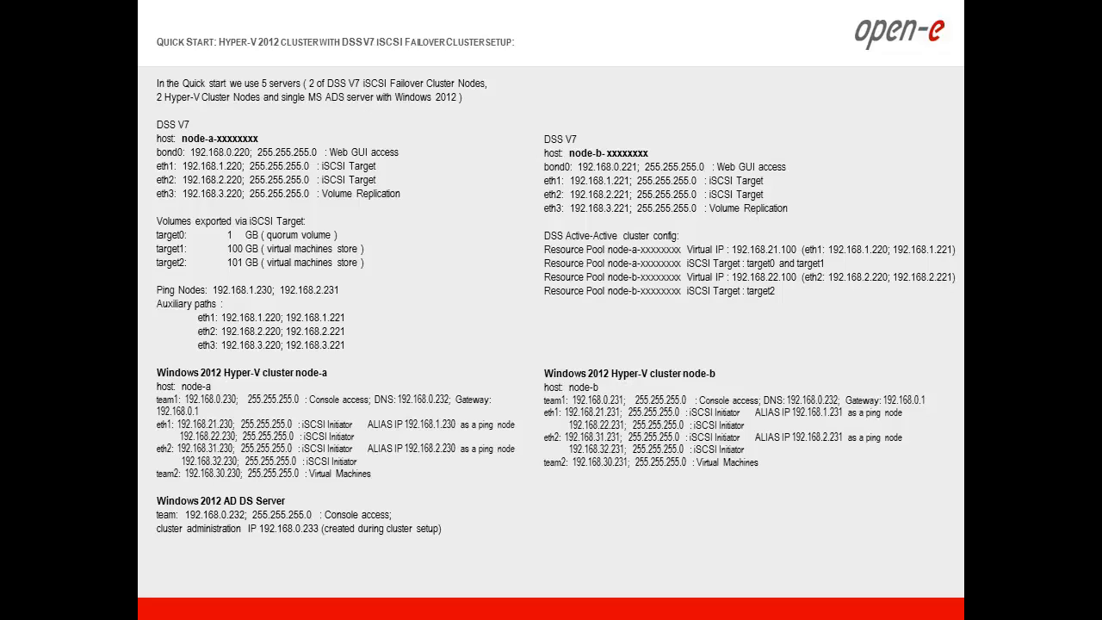
key(Left)
key(Right)
key(Right)
key(Right)
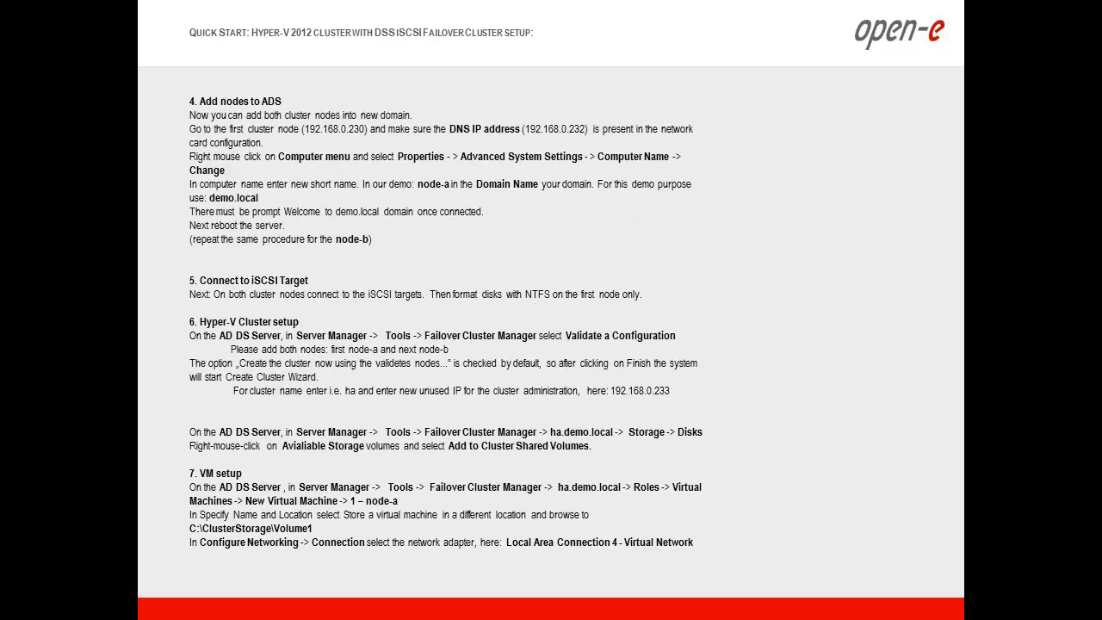
key(Right)
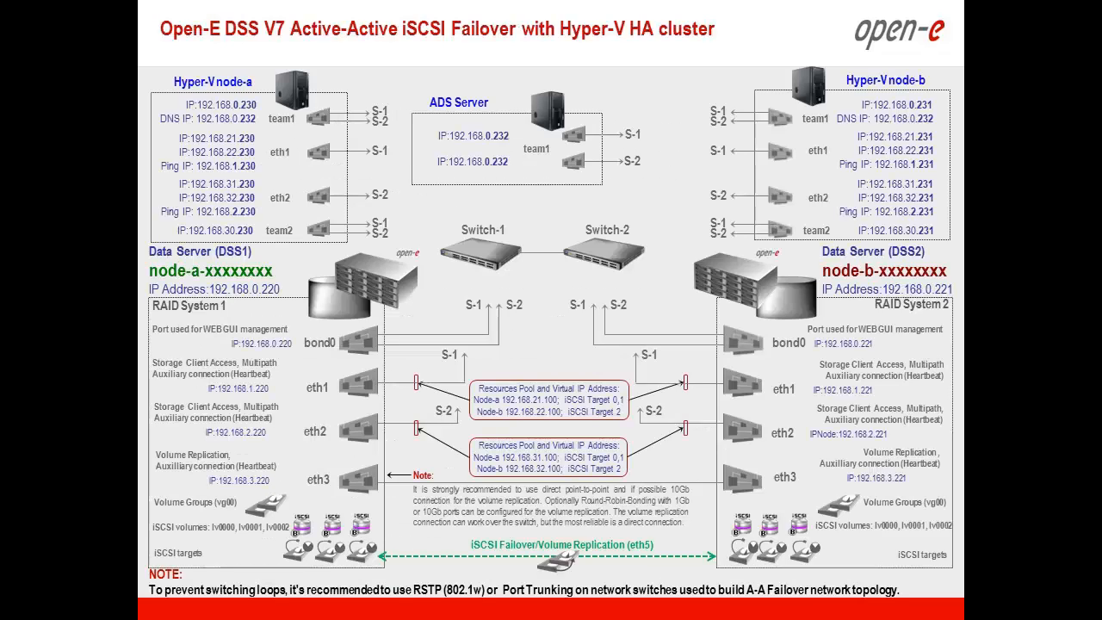
key(Right)
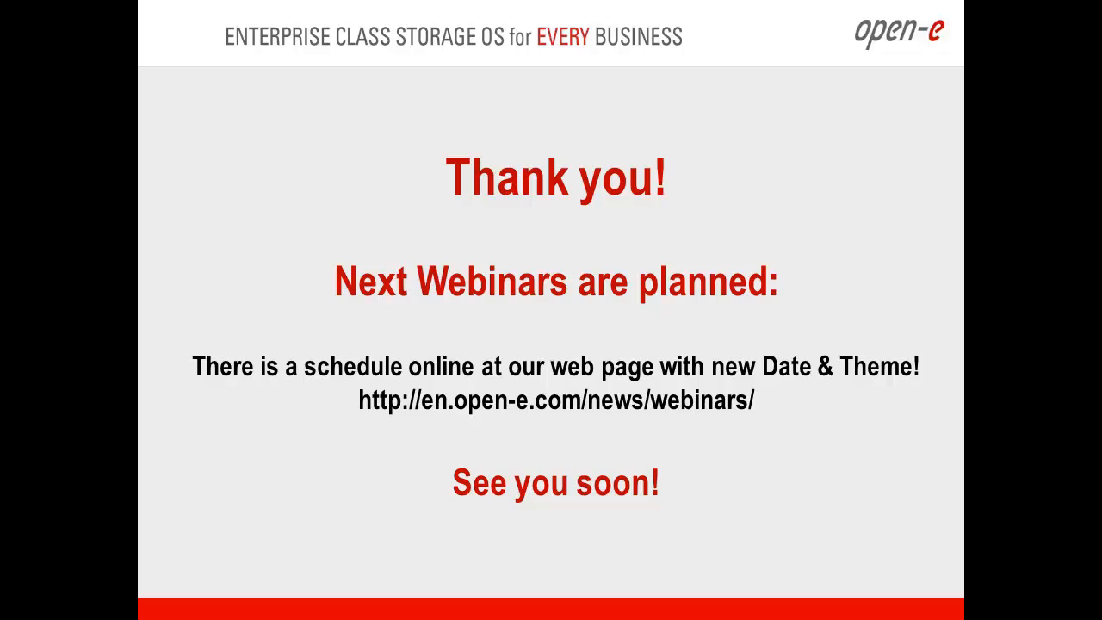
key(alt+Tab)
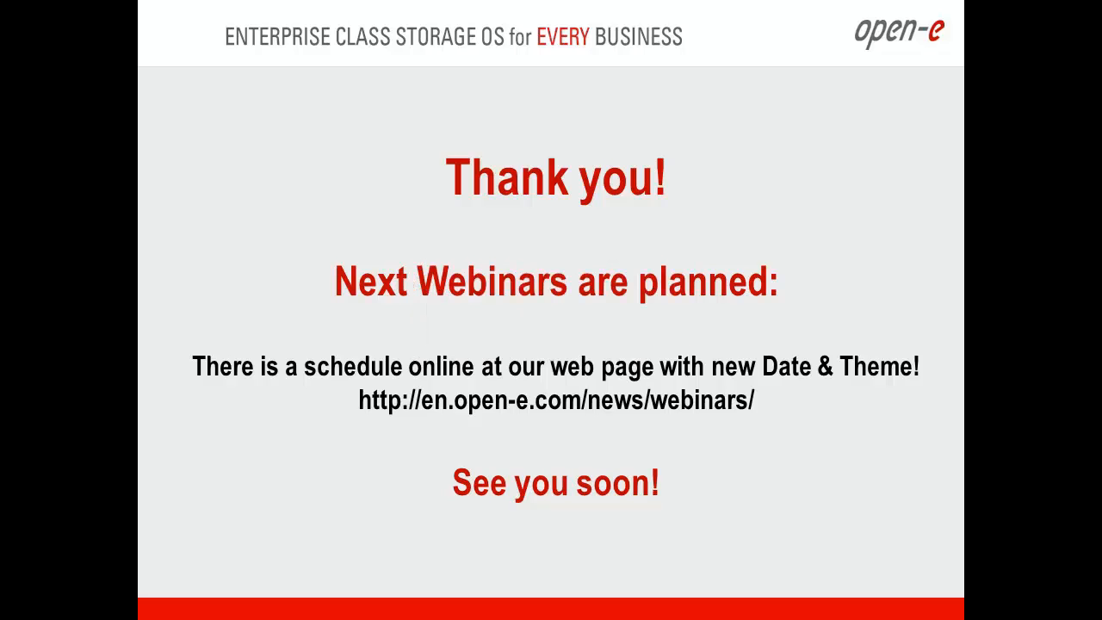